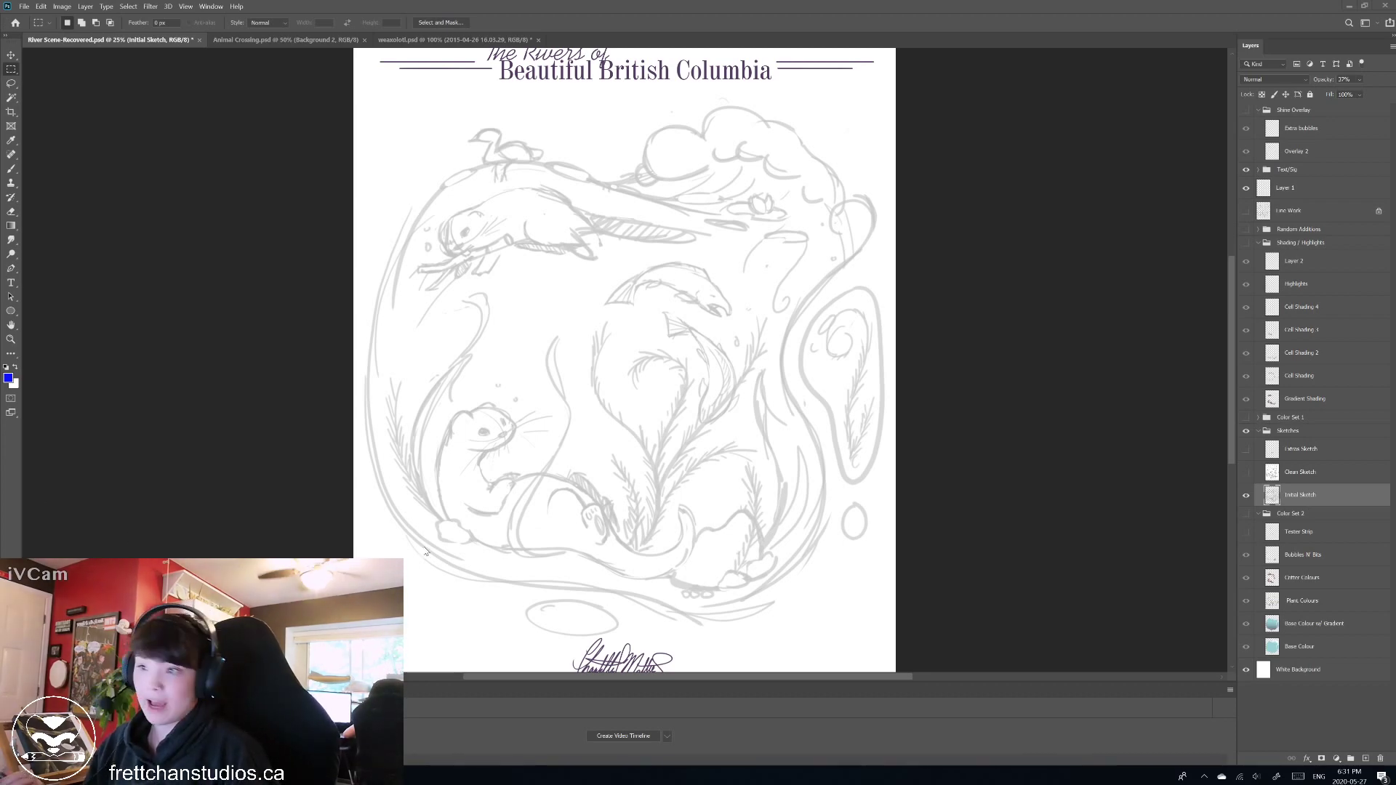
Examine the beaver, fish, otter and water plants in the initial river sketch.
scroll(546, 397, "down", 1)
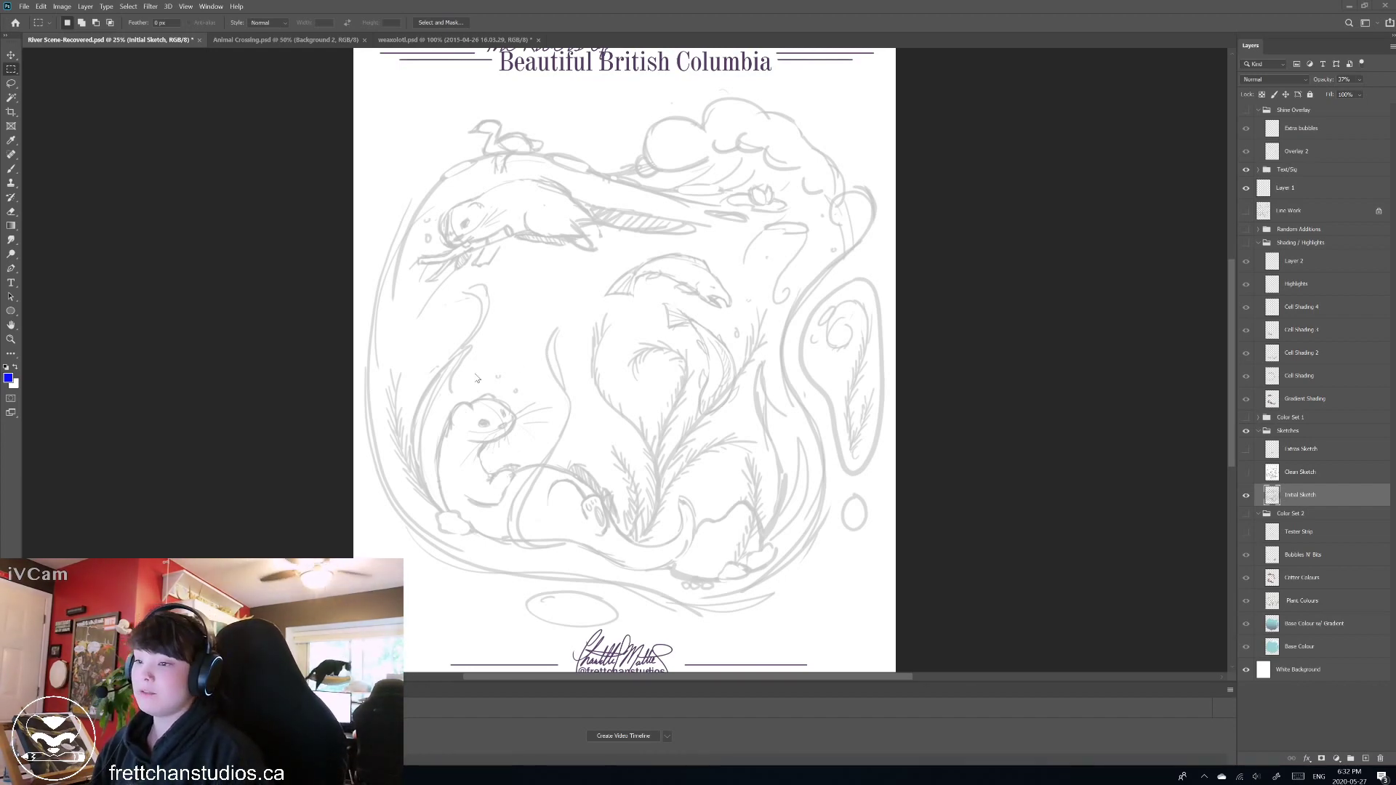
scroll(478, 379, "up", 3)
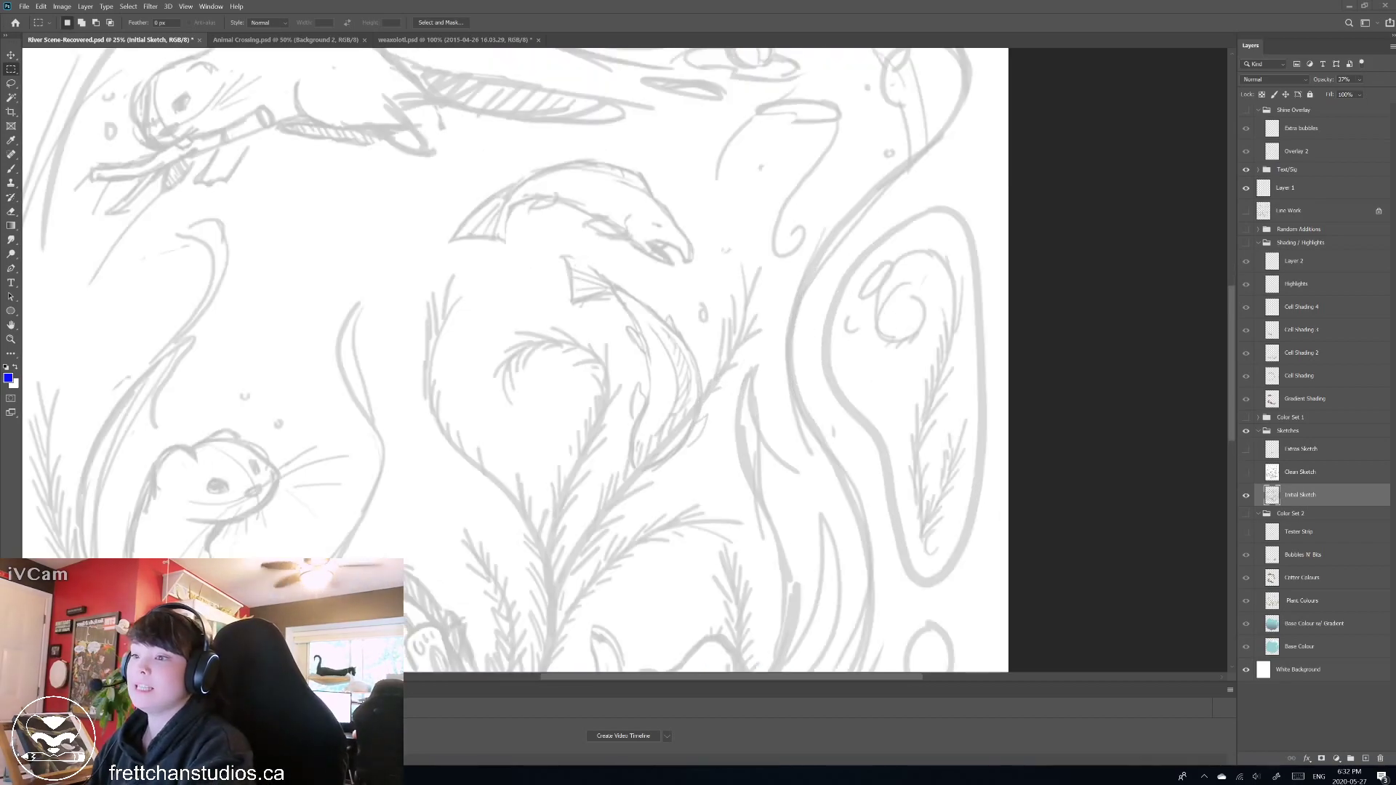
scroll(478, 378, "up", 2)
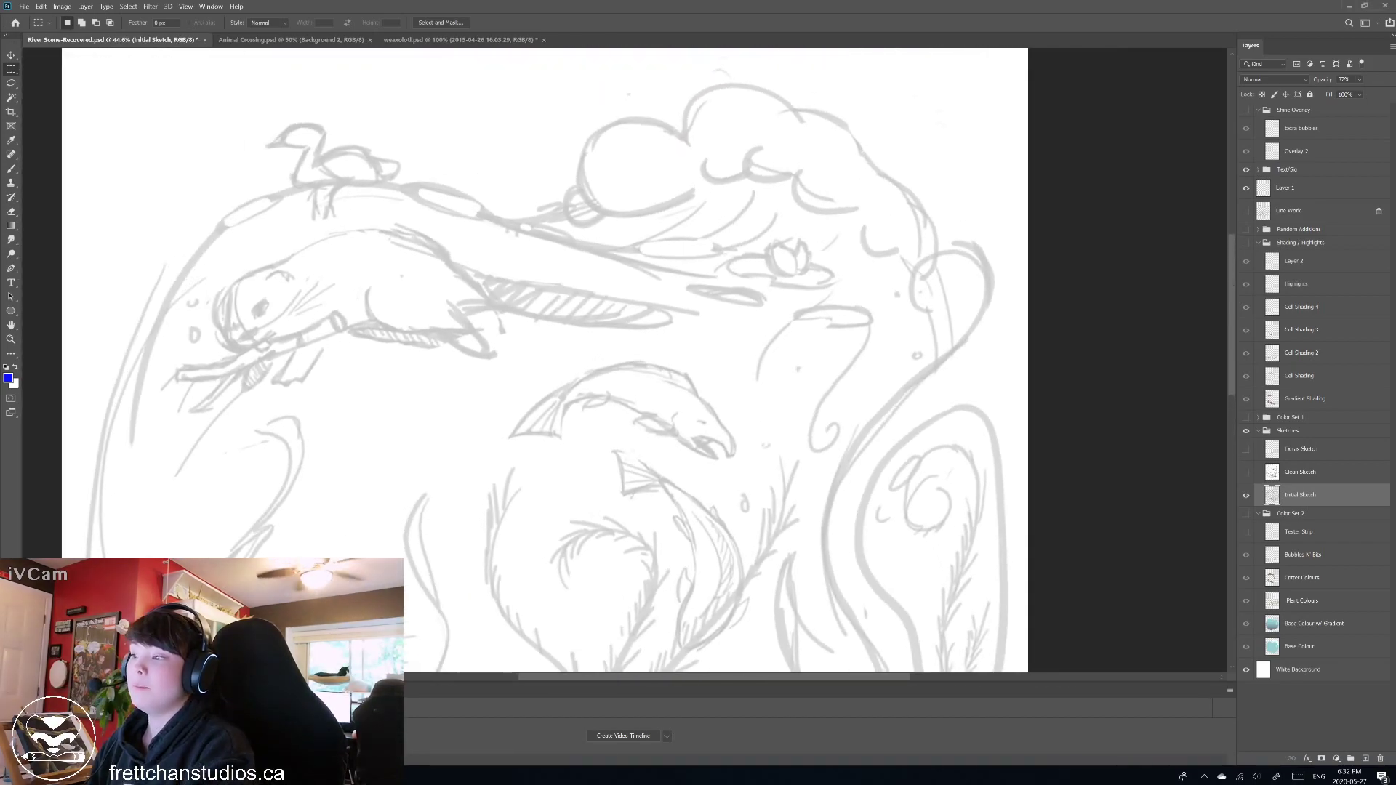
scroll(478, 378, "down", 4)
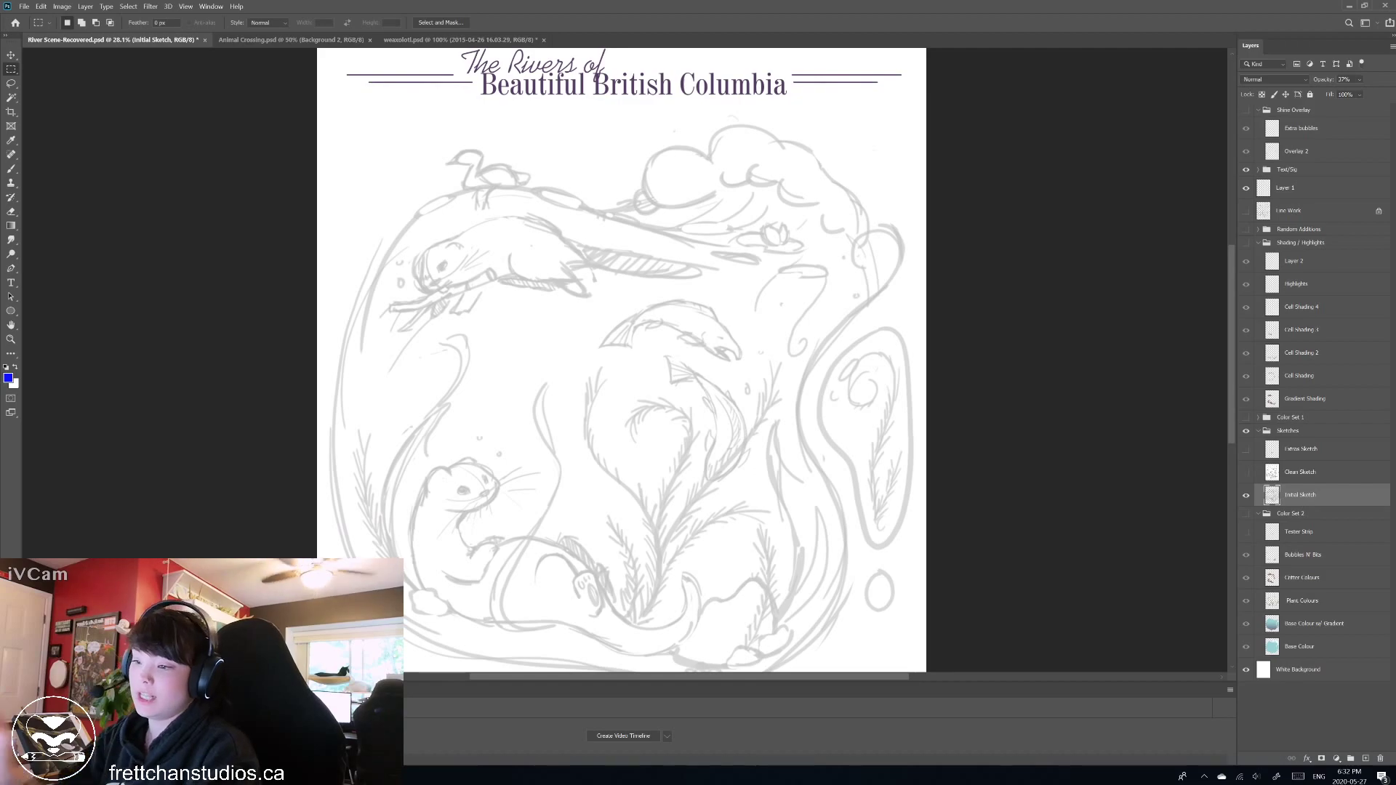
scroll(820, 617, "up", 2)
scroll(625, 360, "up", 2)
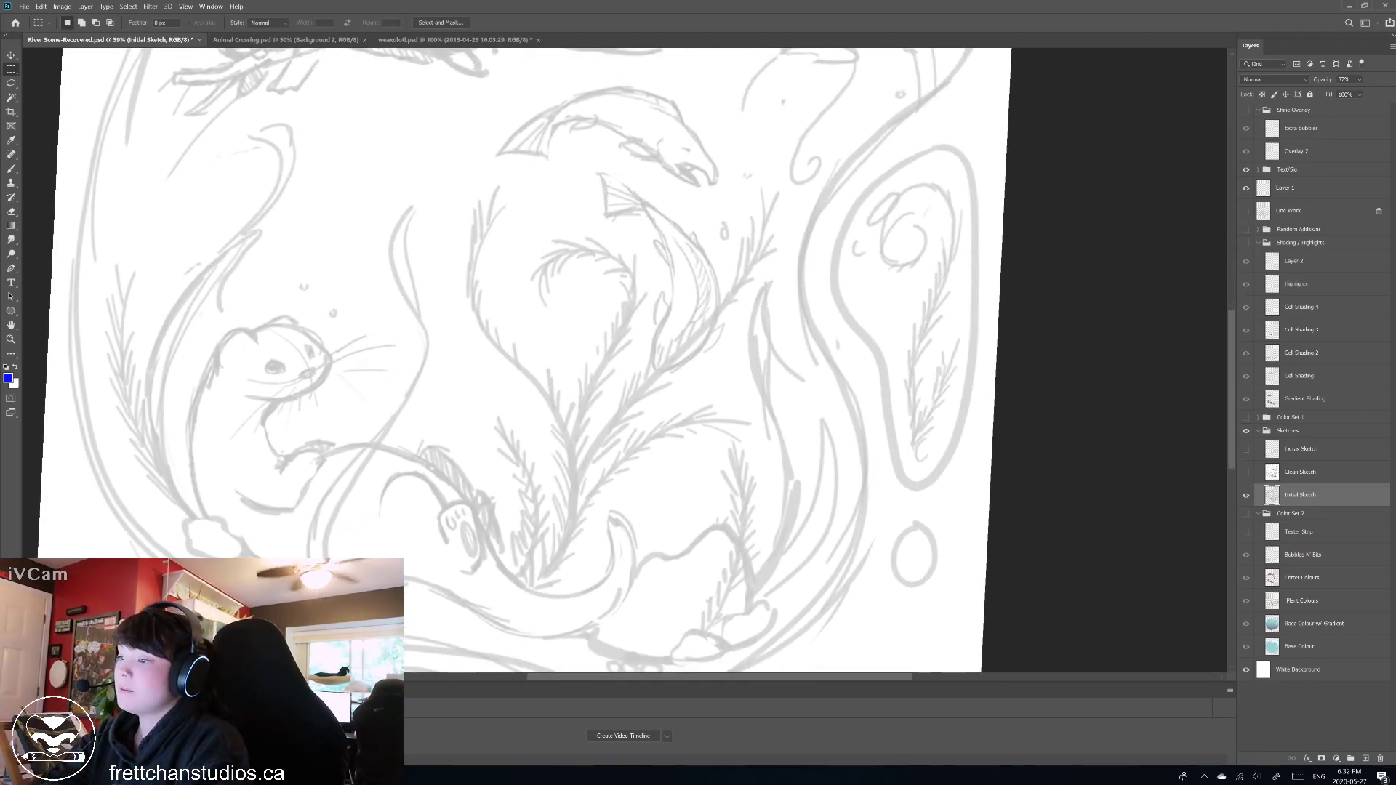
scroll(625, 360, "up", 1)
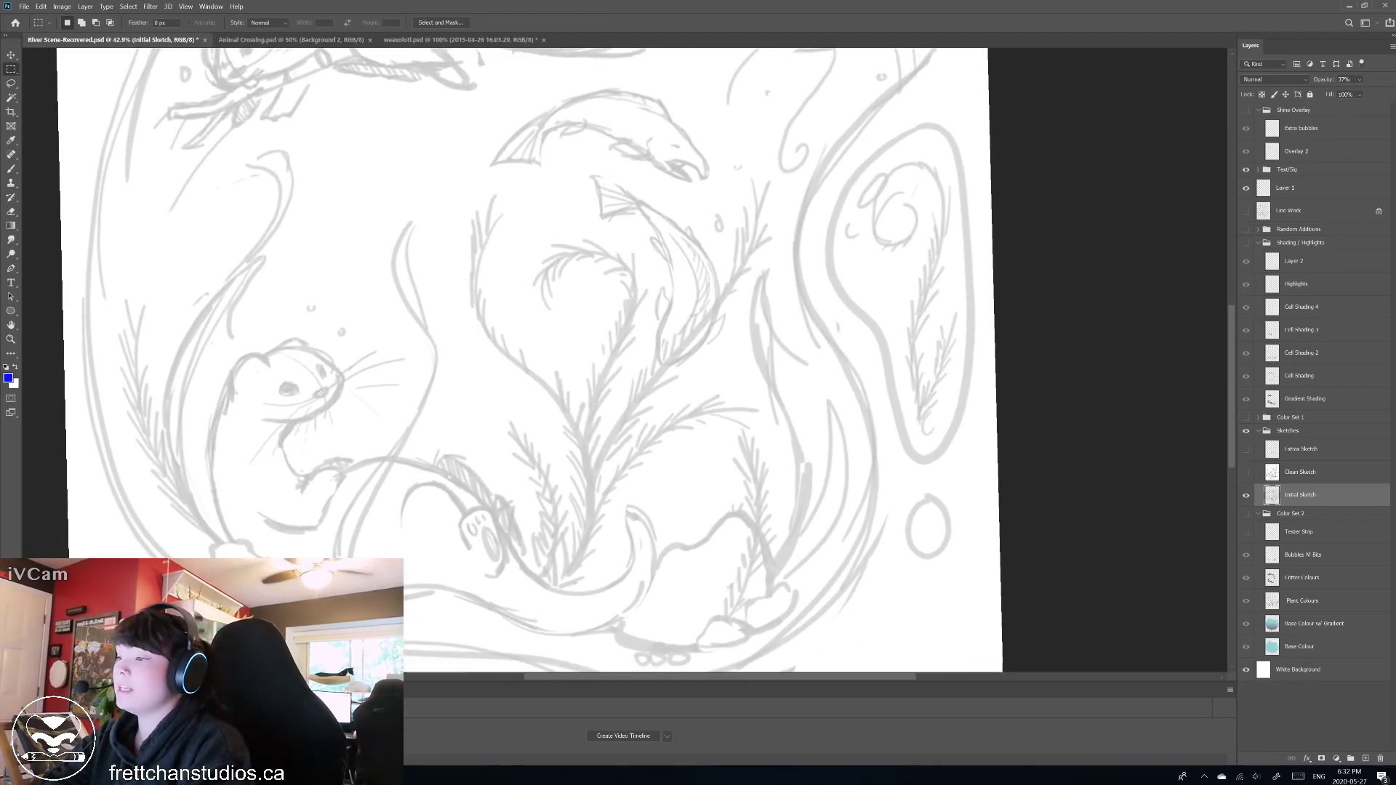
scroll(625, 360, "down", 1)
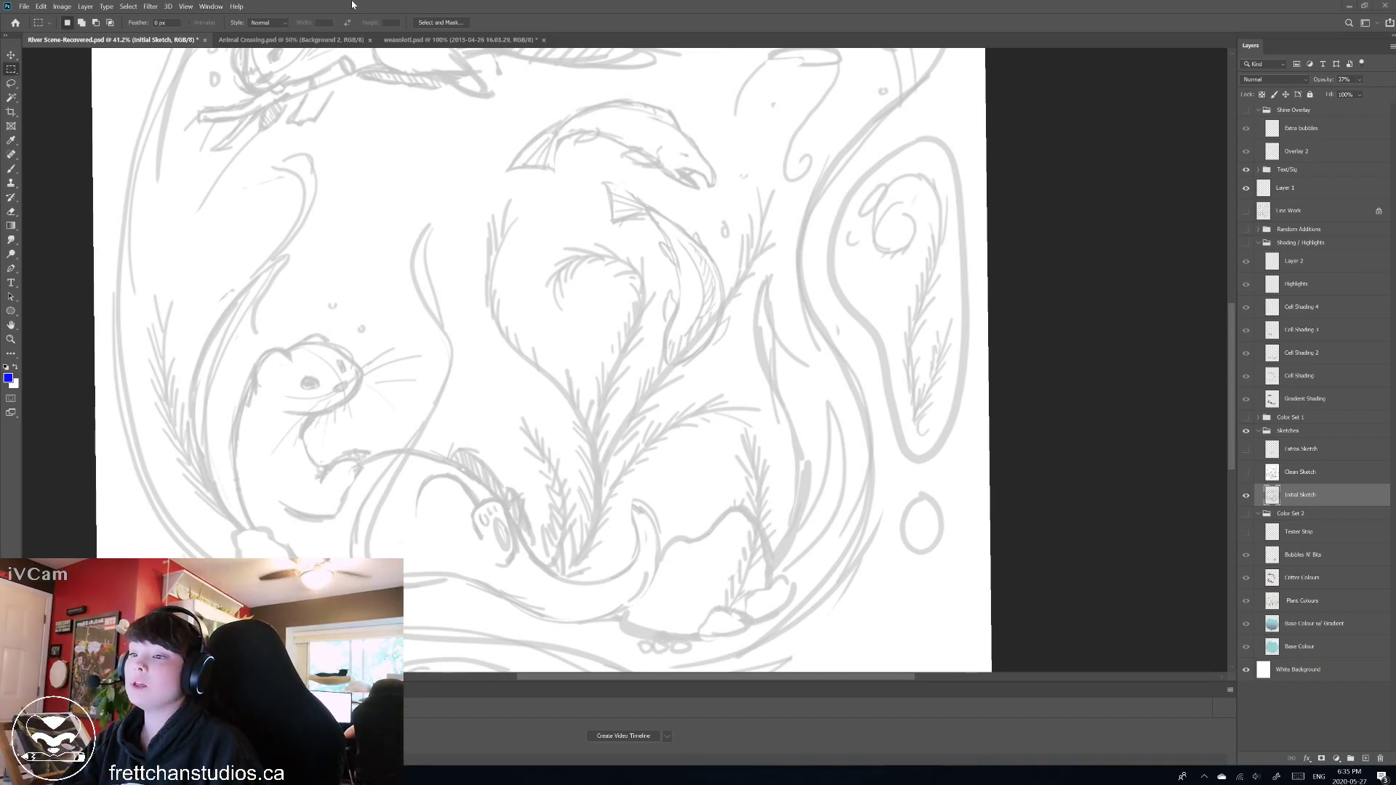
Create a new 16 × 9 inch document at 300 pixels/inch in RGB Color with a white background.
left_click(31, 7)
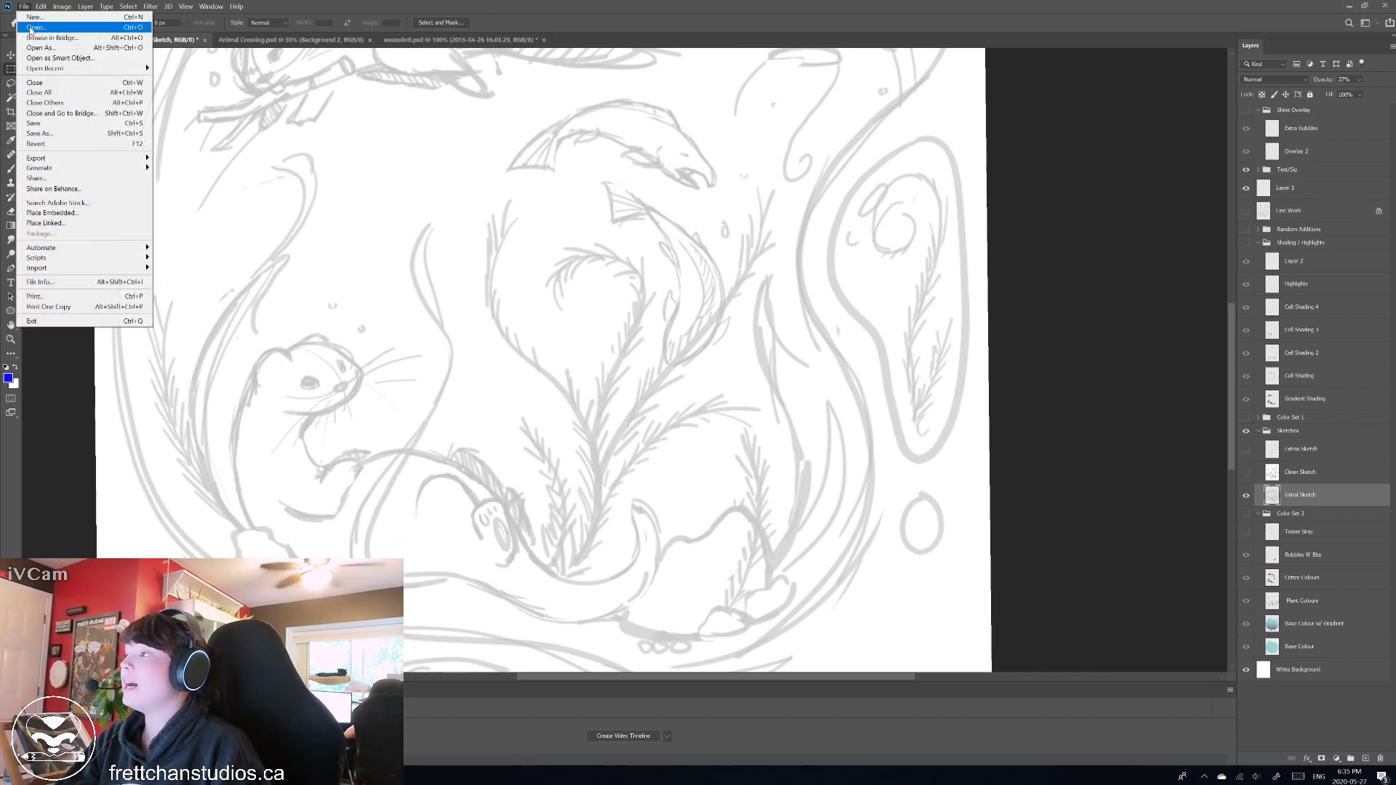
left_click(34, 18)
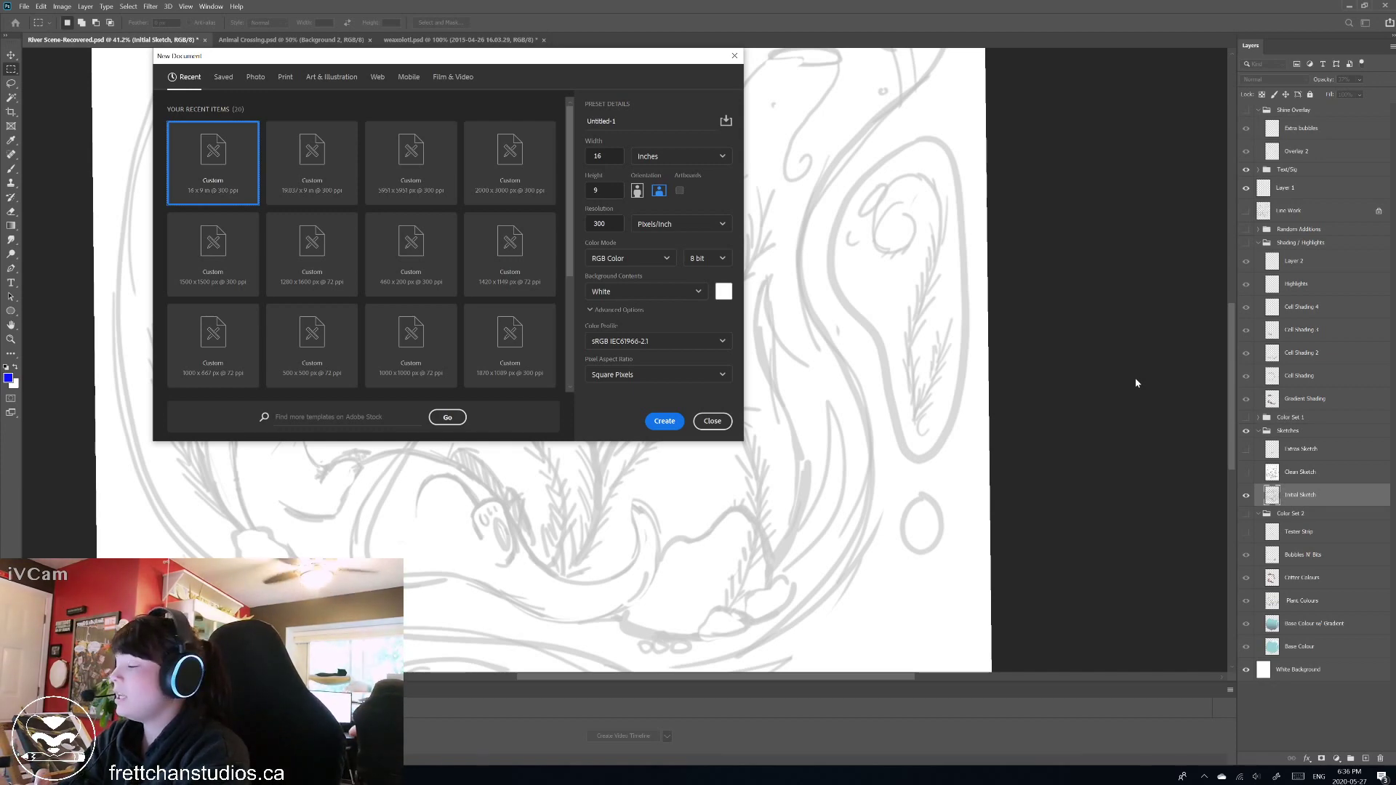
left_click(643, 260)
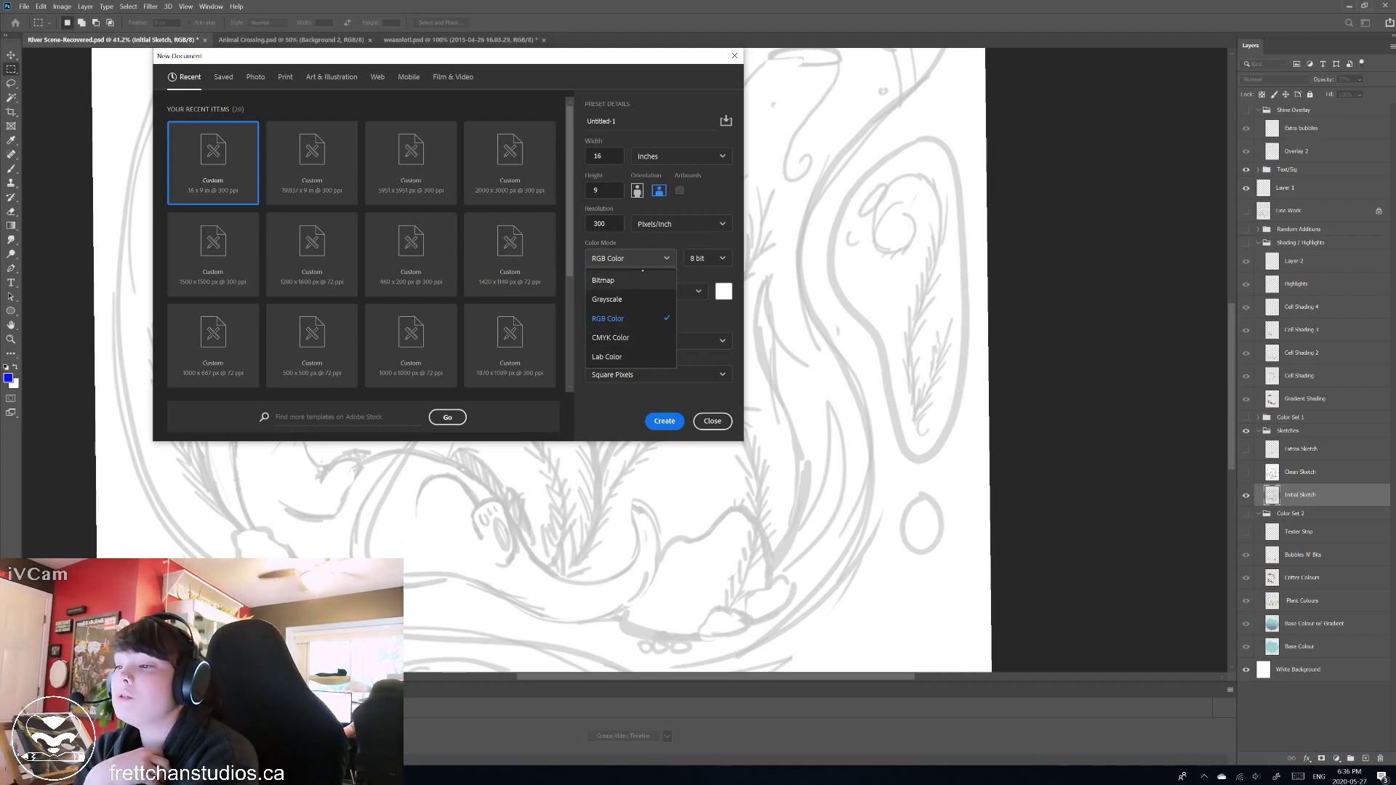
left_click(635, 321)
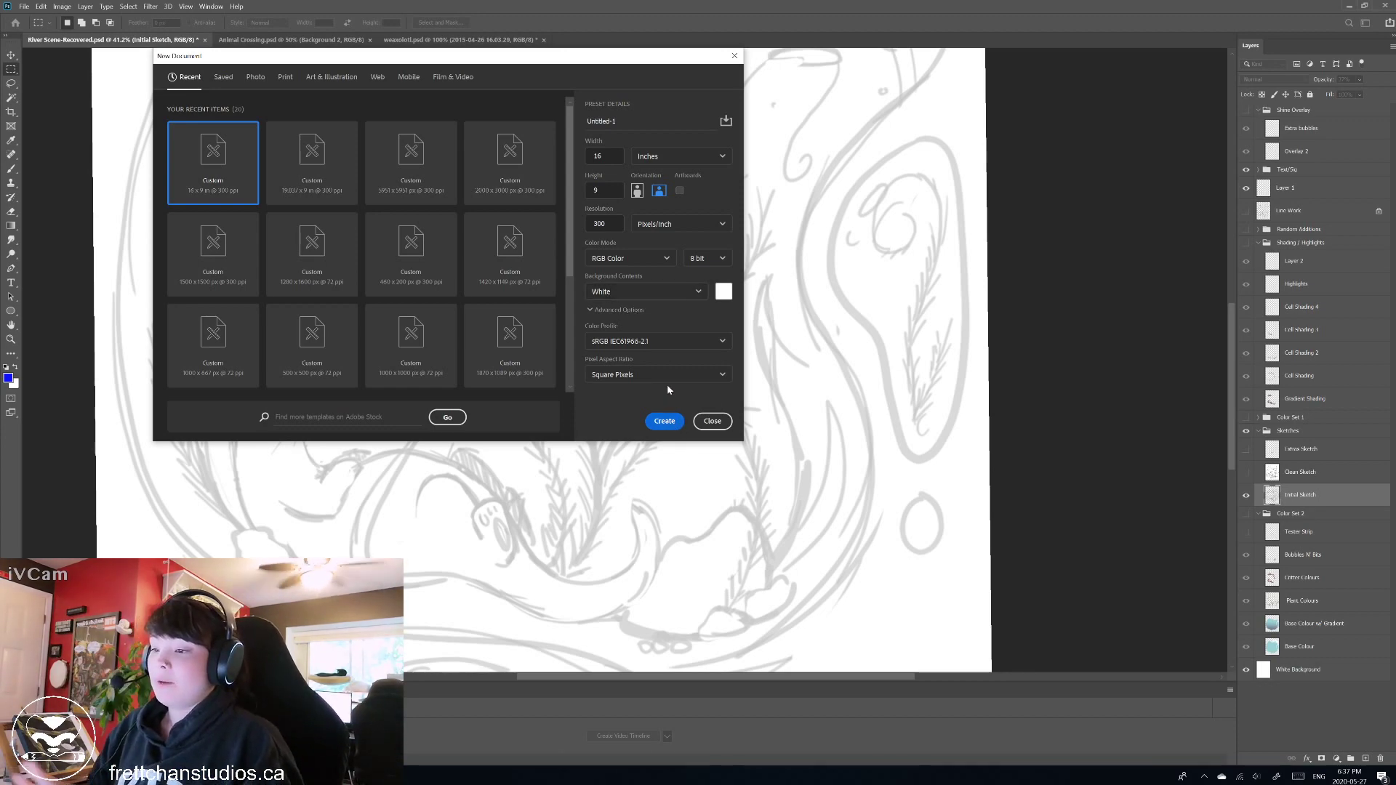
left_click(663, 424)
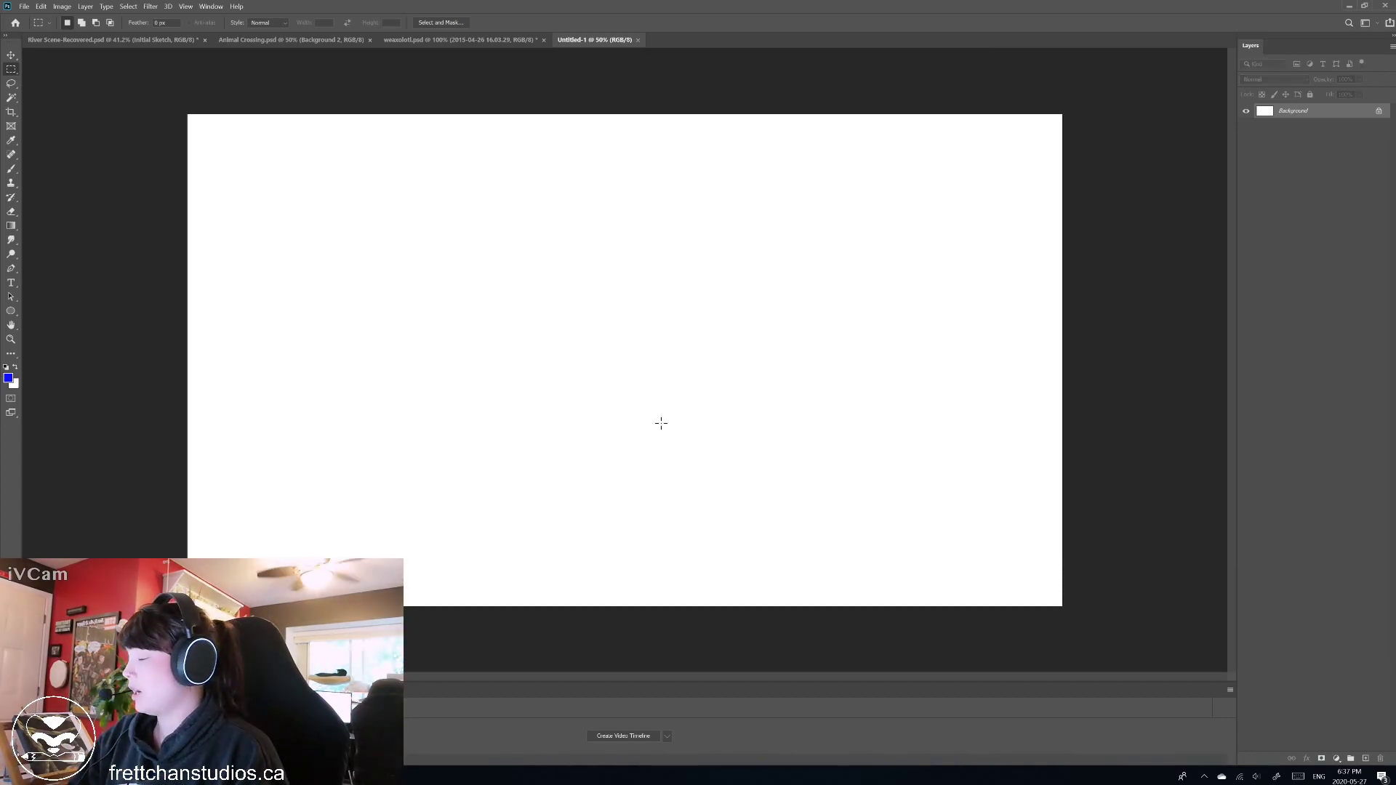
Return to the River Scene document and check its image dimensions and resolution.
left_click(132, 40)
left_click(62, 6)
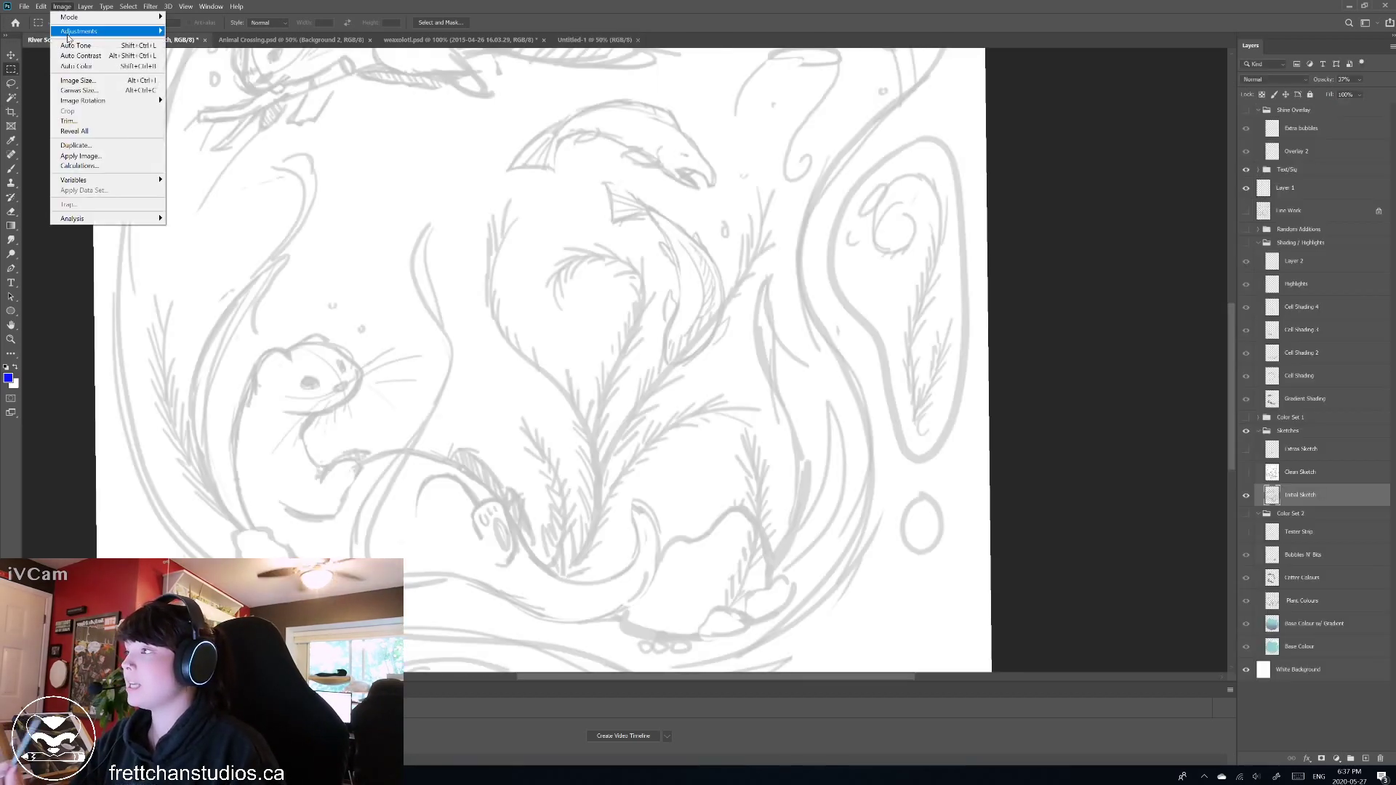
left_click(87, 82)
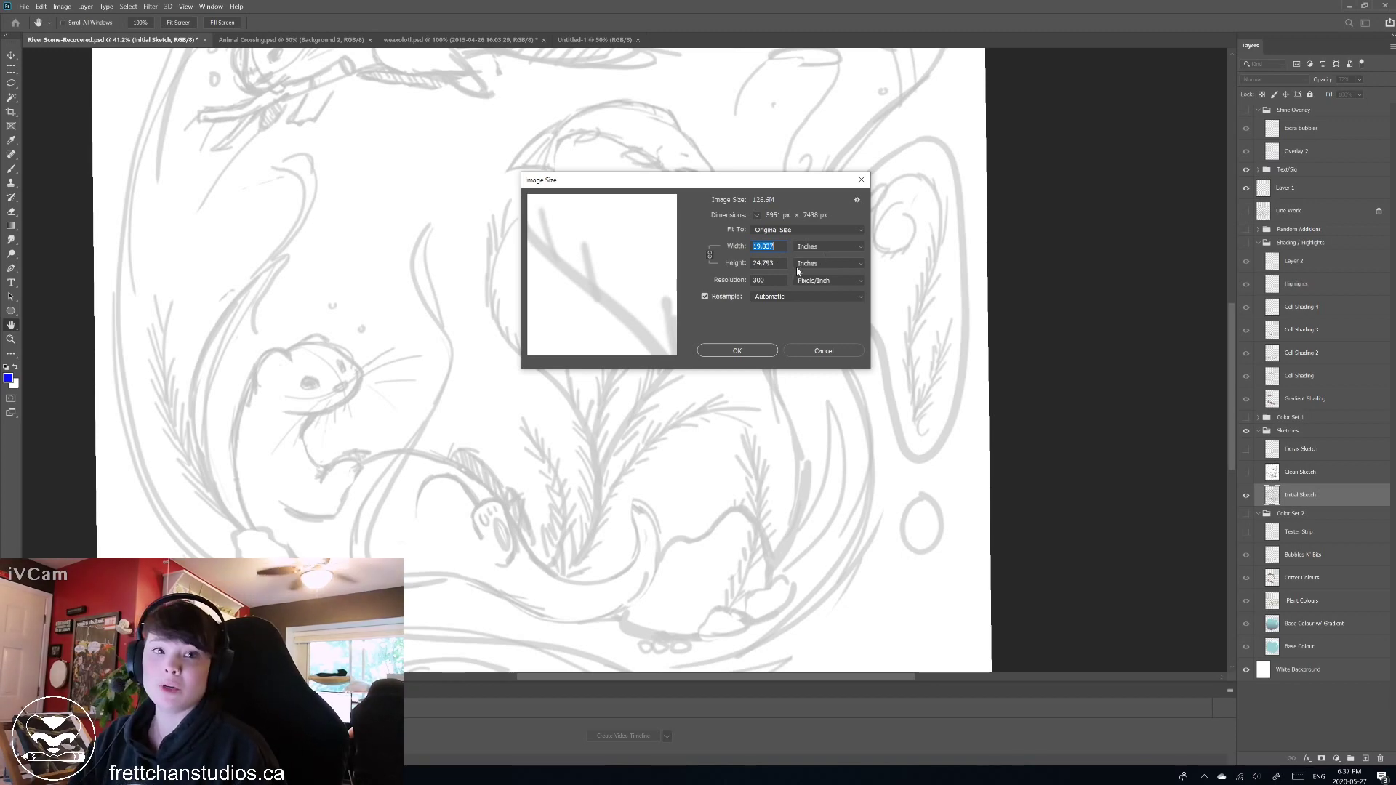
left_click(760, 352)
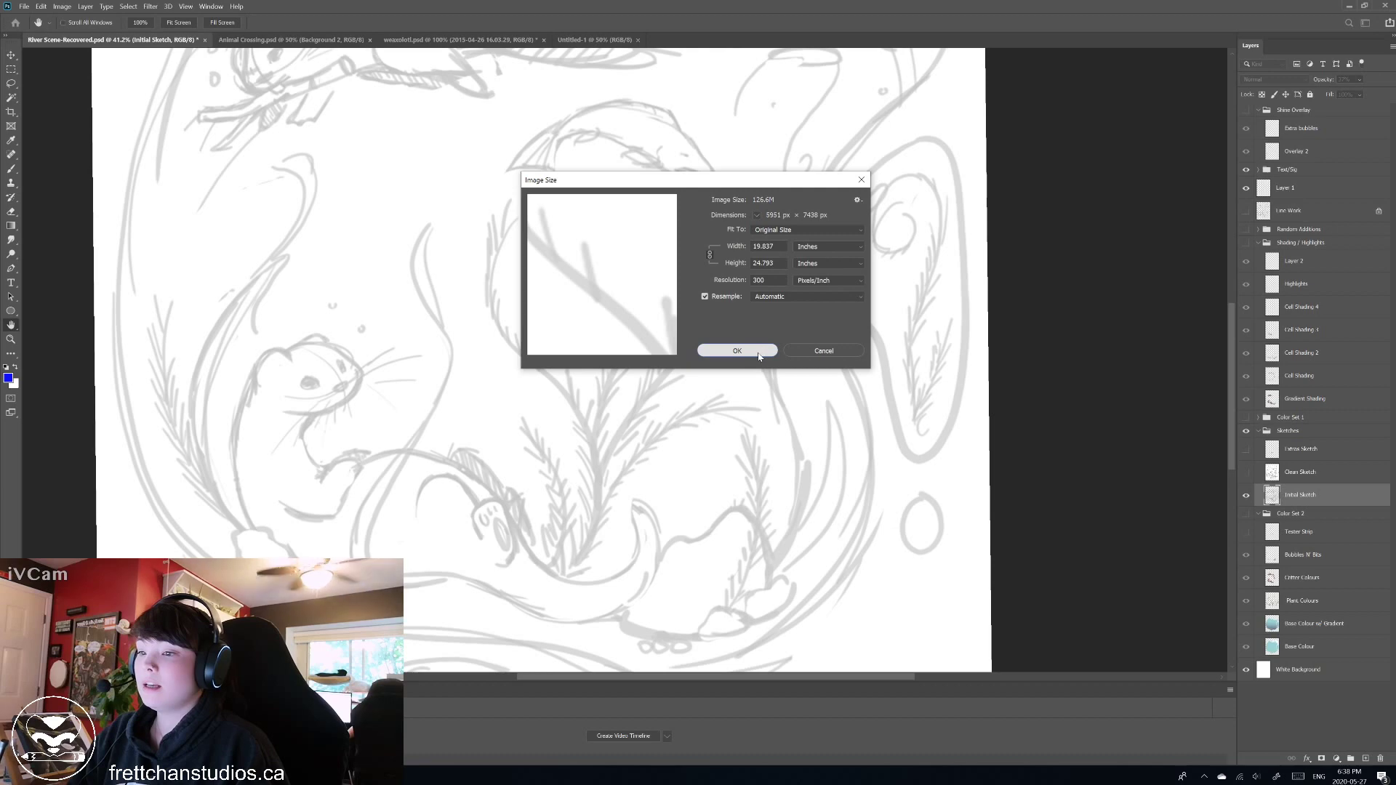
Switch to the Brush tool and from it to the Eraser tool.
key("m")
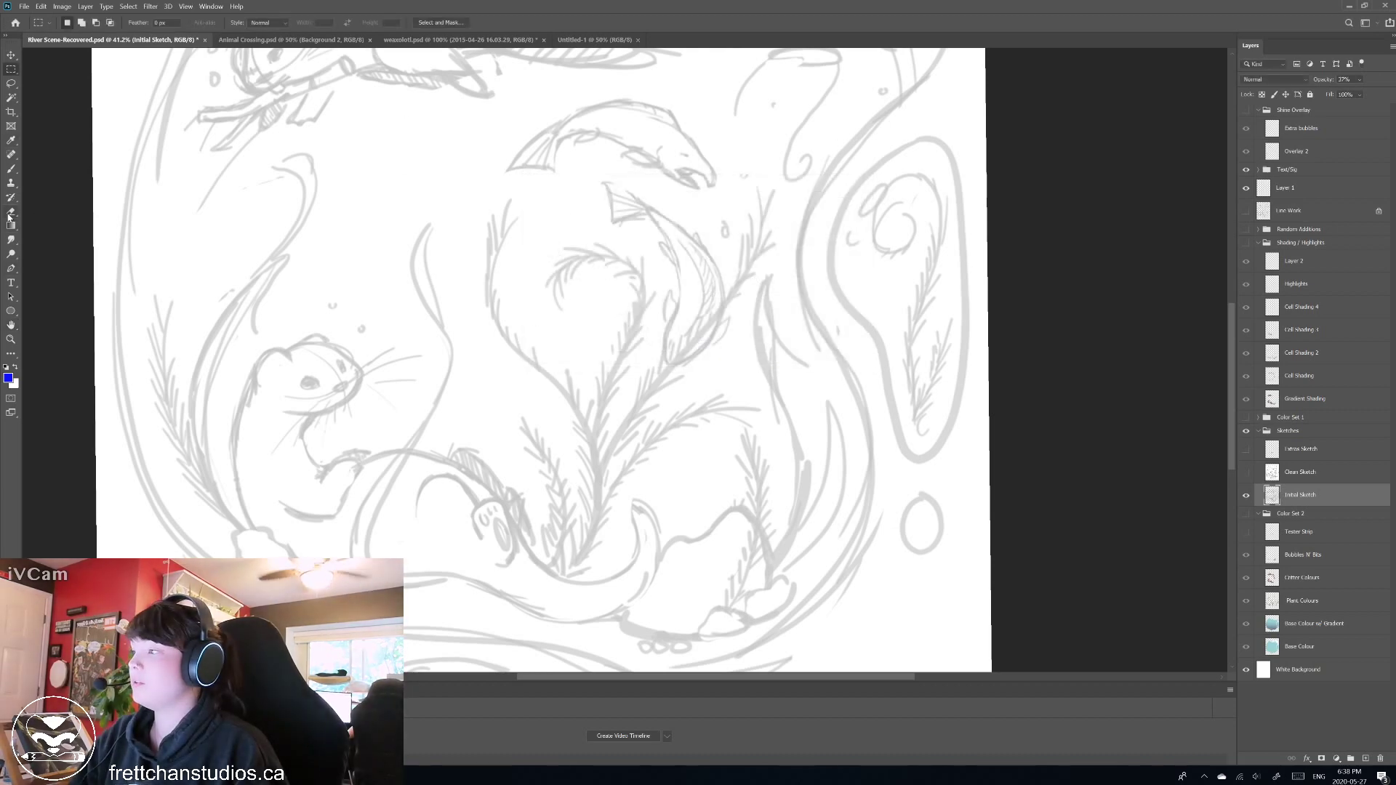
key("b")
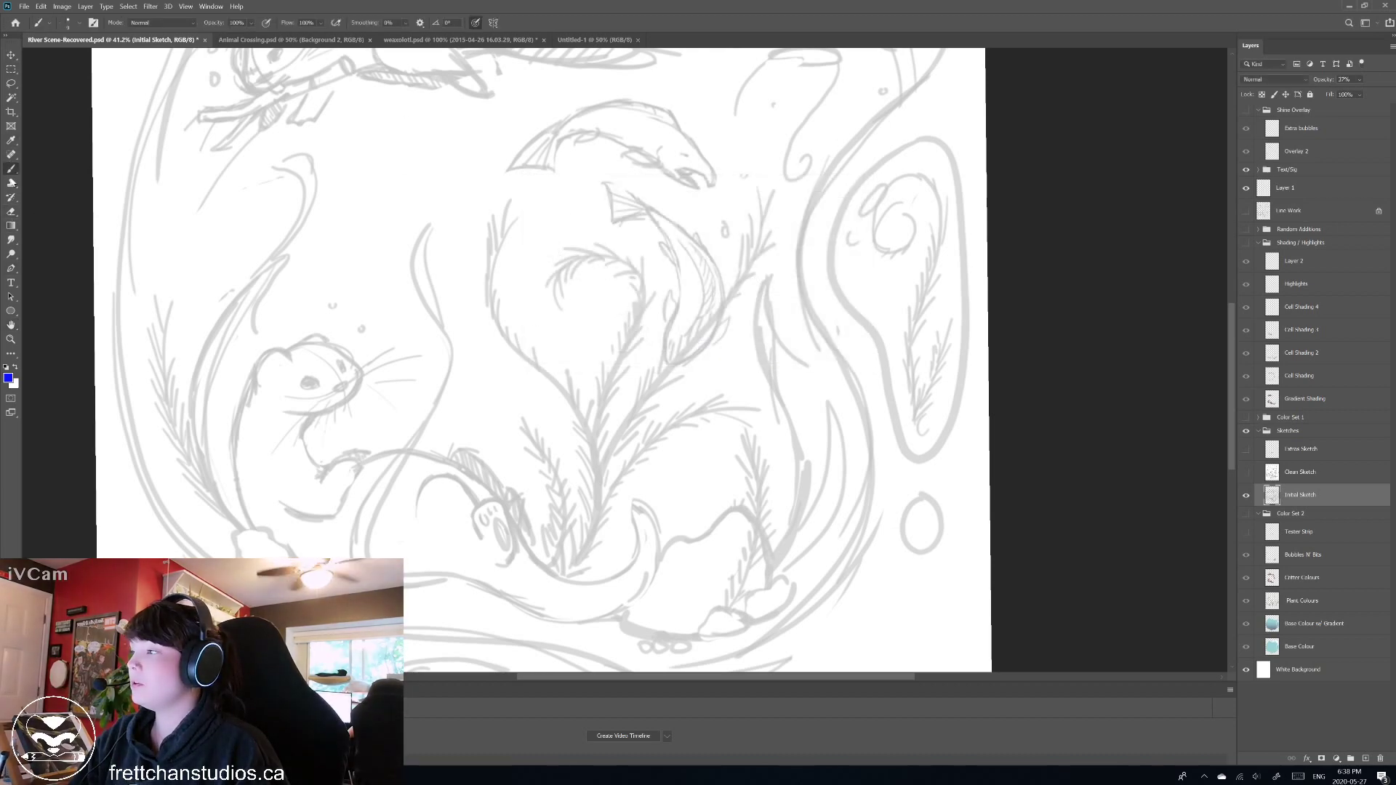
left_click(11, 211)
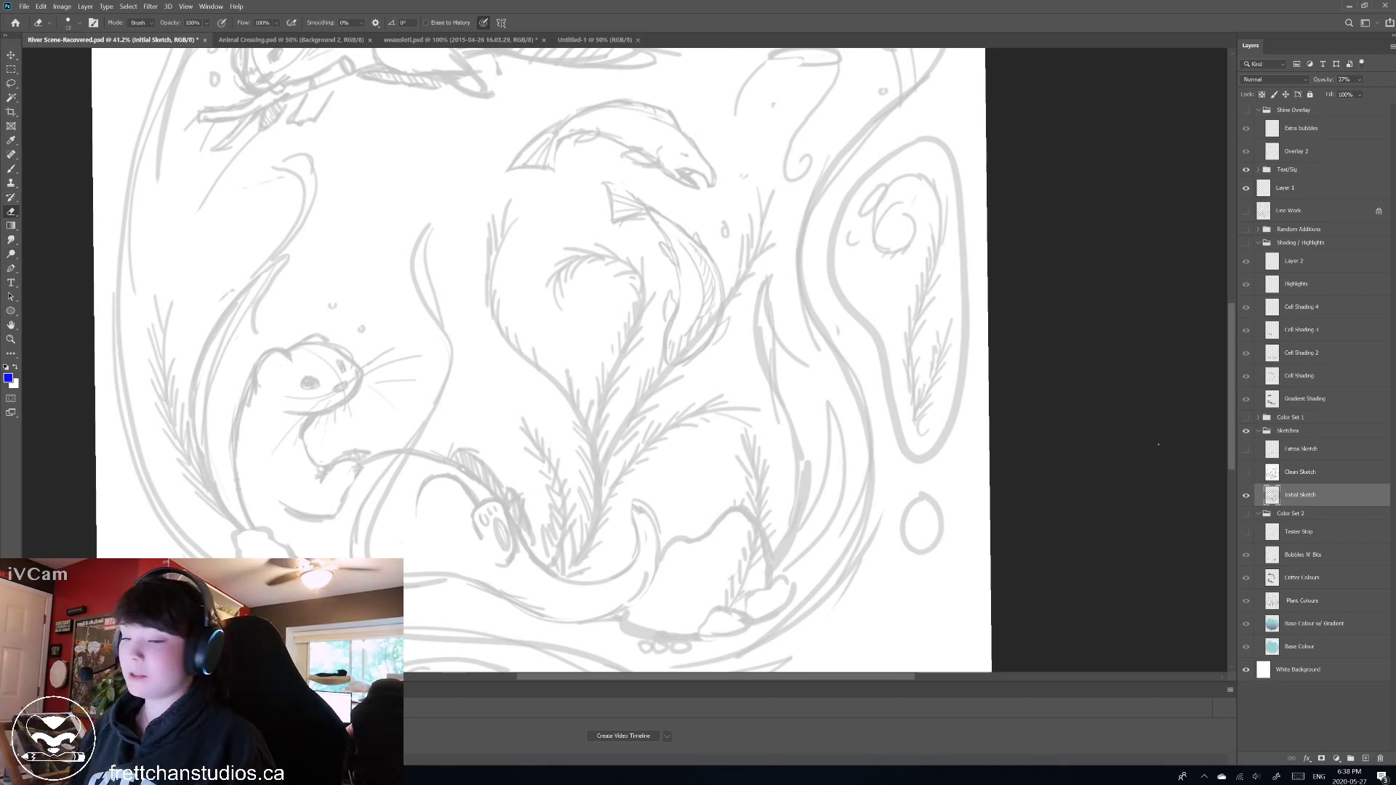
Activate the Brush tool and fit the whole river poster in view.
scroll(1159, 444, "down", 5)
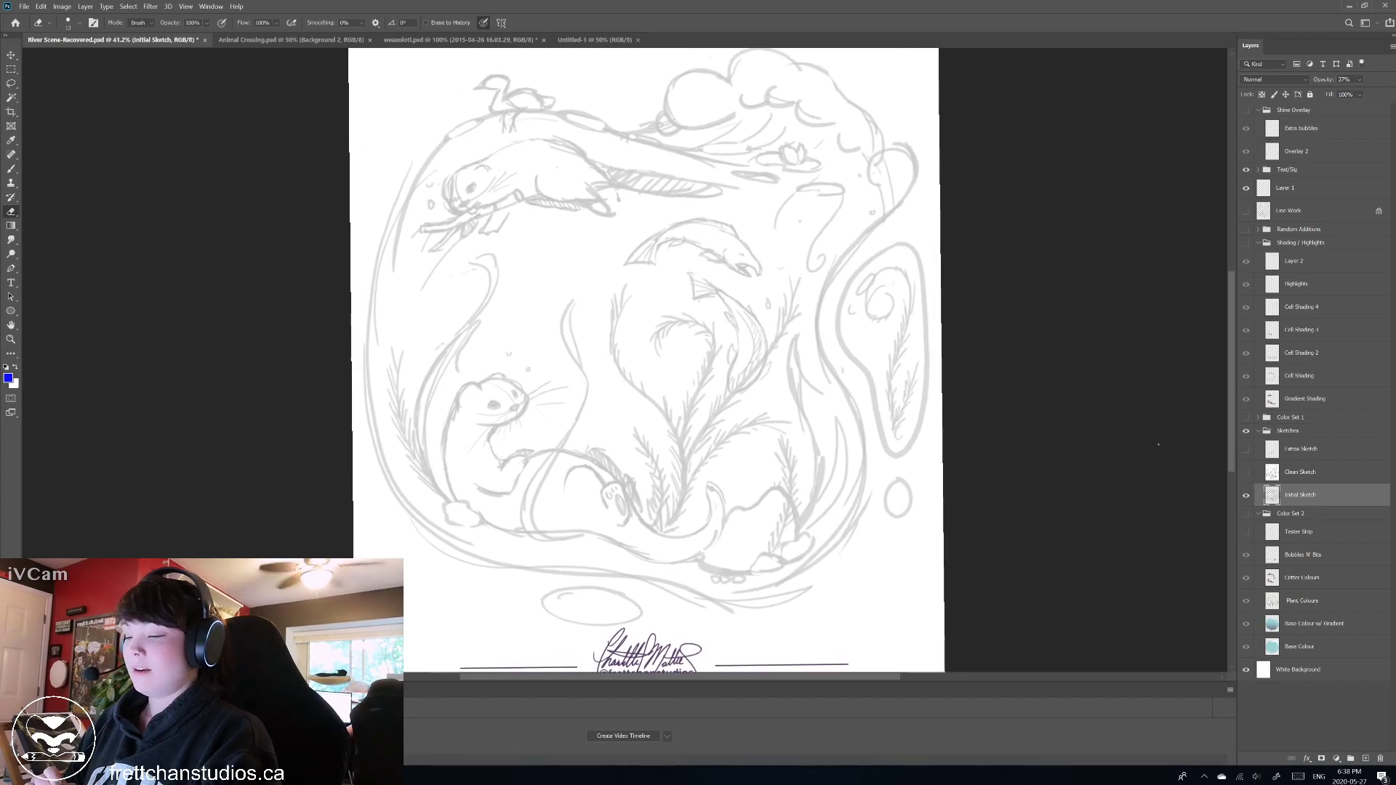
scroll(1158, 444, "down", 1)
scroll(1159, 444, "right", 3)
scroll(1158, 445, "down", 2)
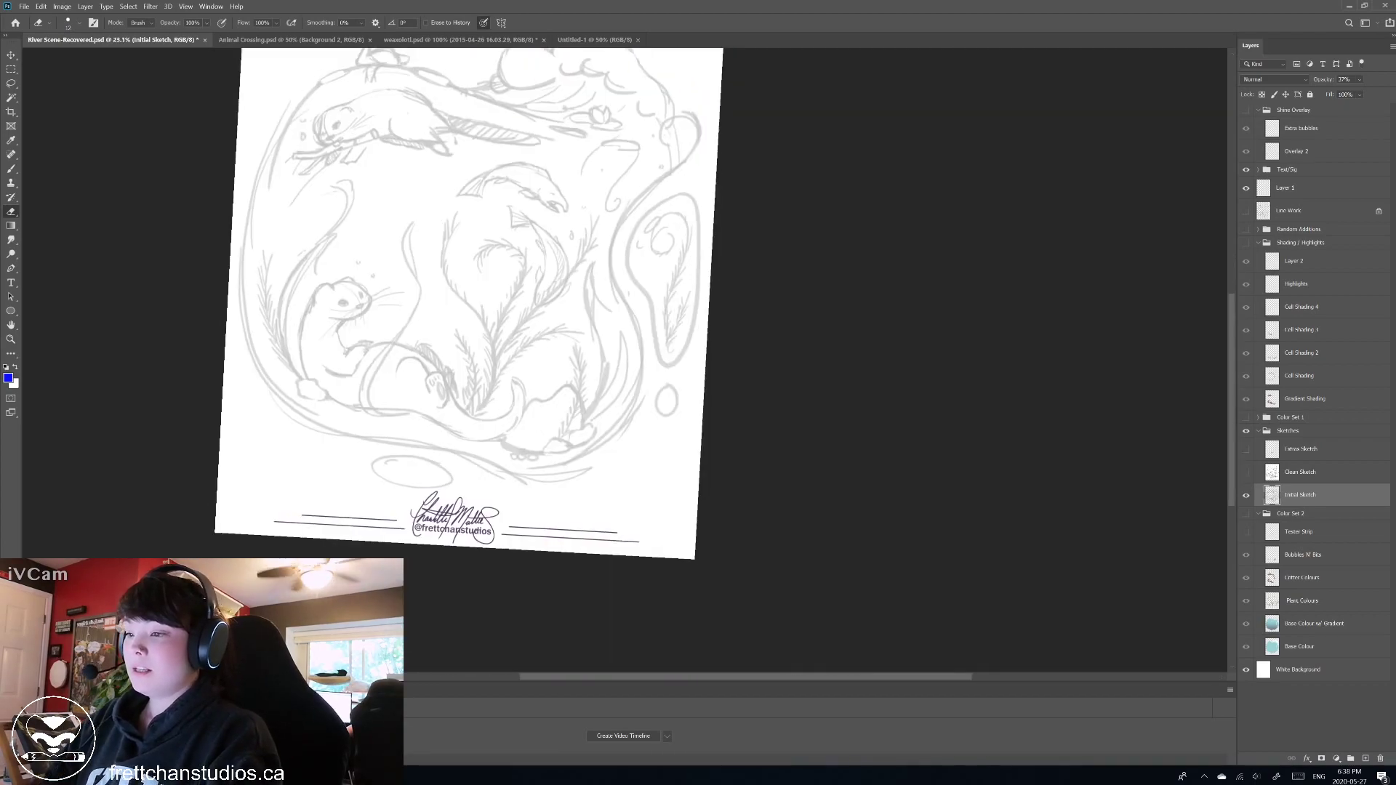
scroll(1158, 444, "down", 1)
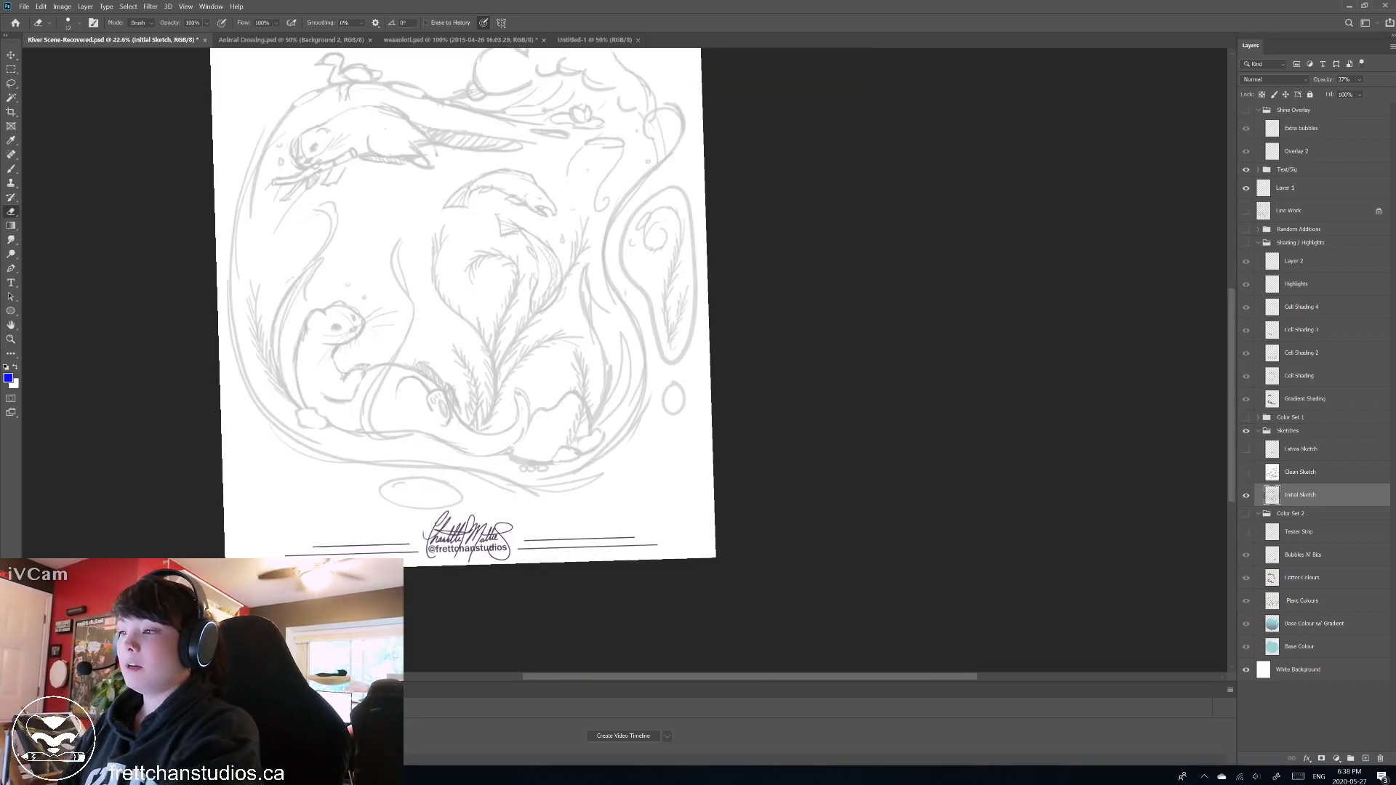
scroll(618, 349, "up", 2)
scroll(618, 349, "left", 3)
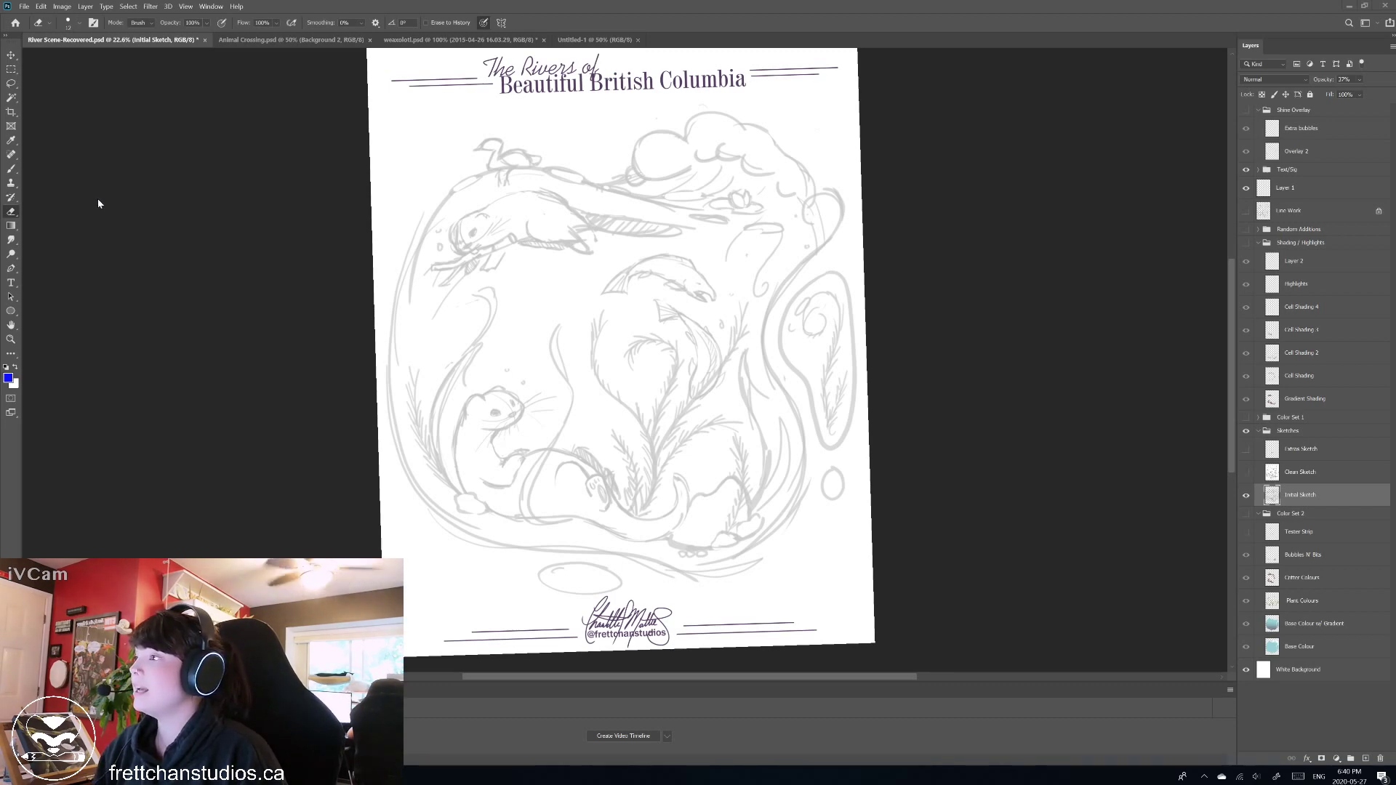
left_click(11, 169)
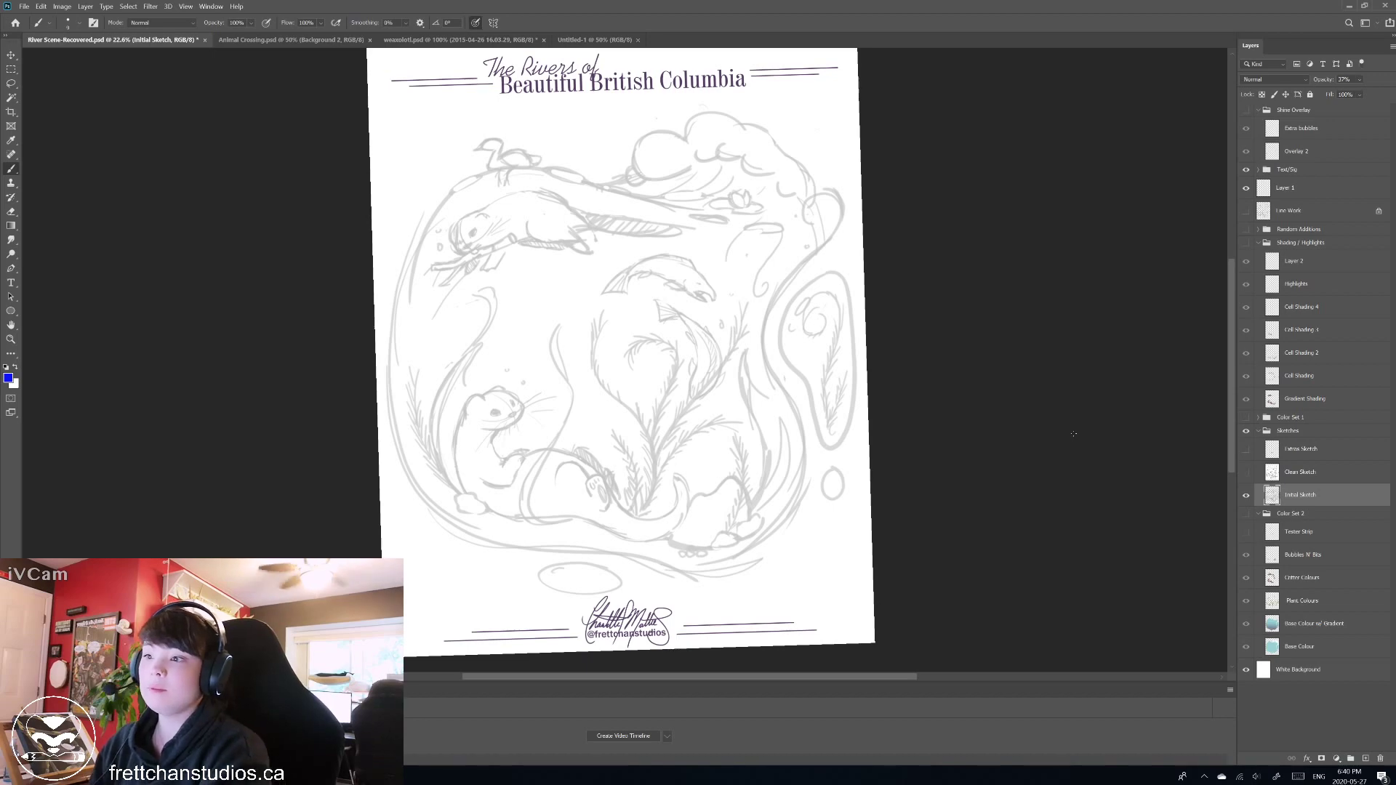
key("ctrl+0")
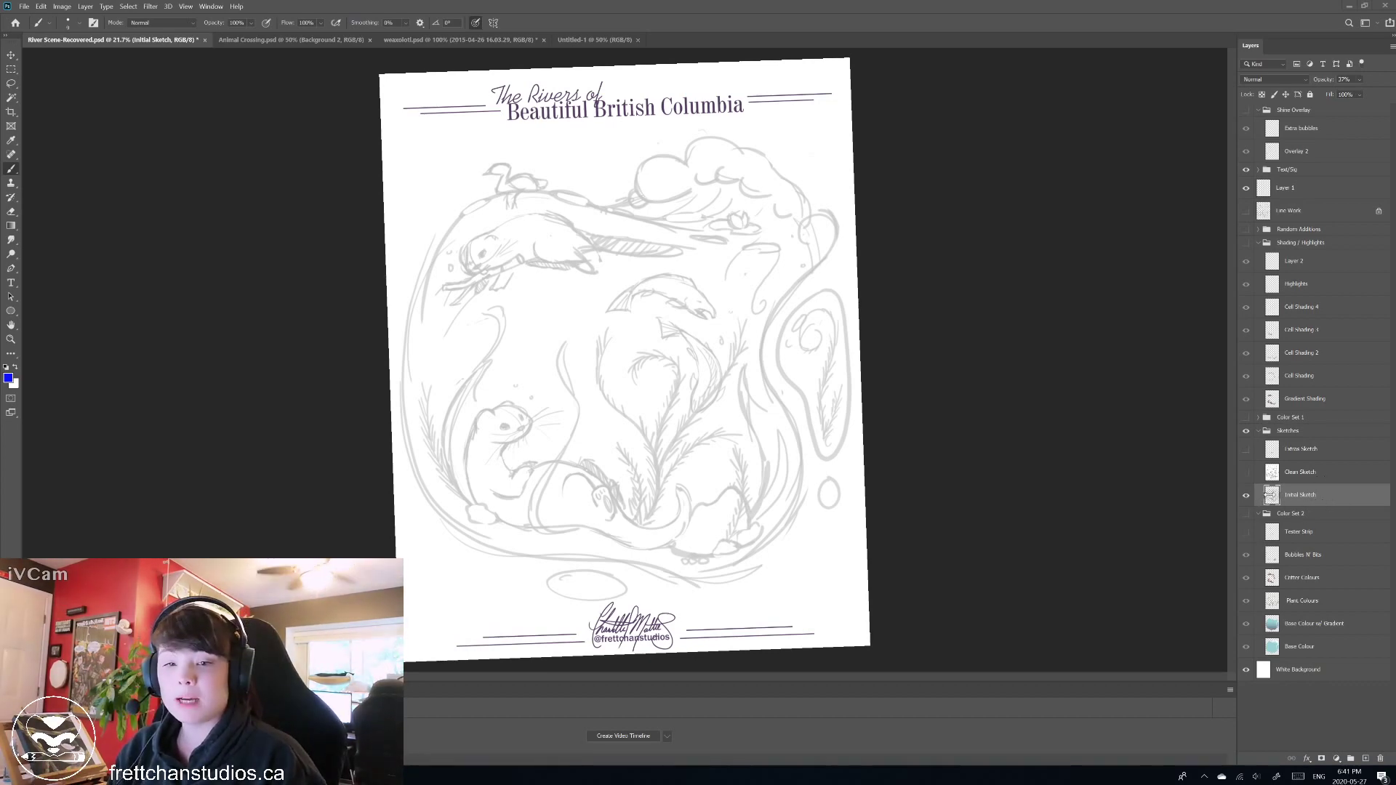
Show the Clean Sketch and Extras Sketch layers together with the initial sketch.
left_click(1245, 473)
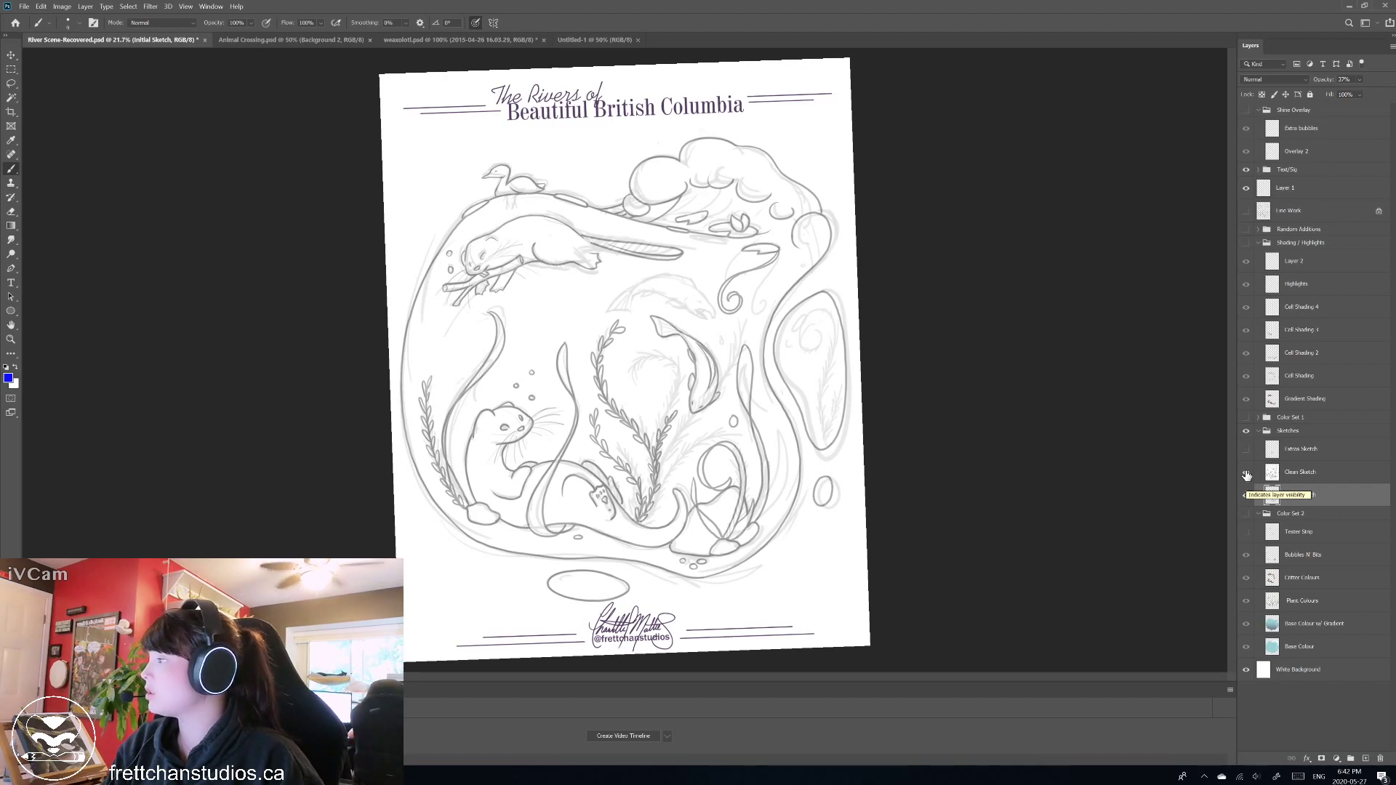
left_click(1247, 474)
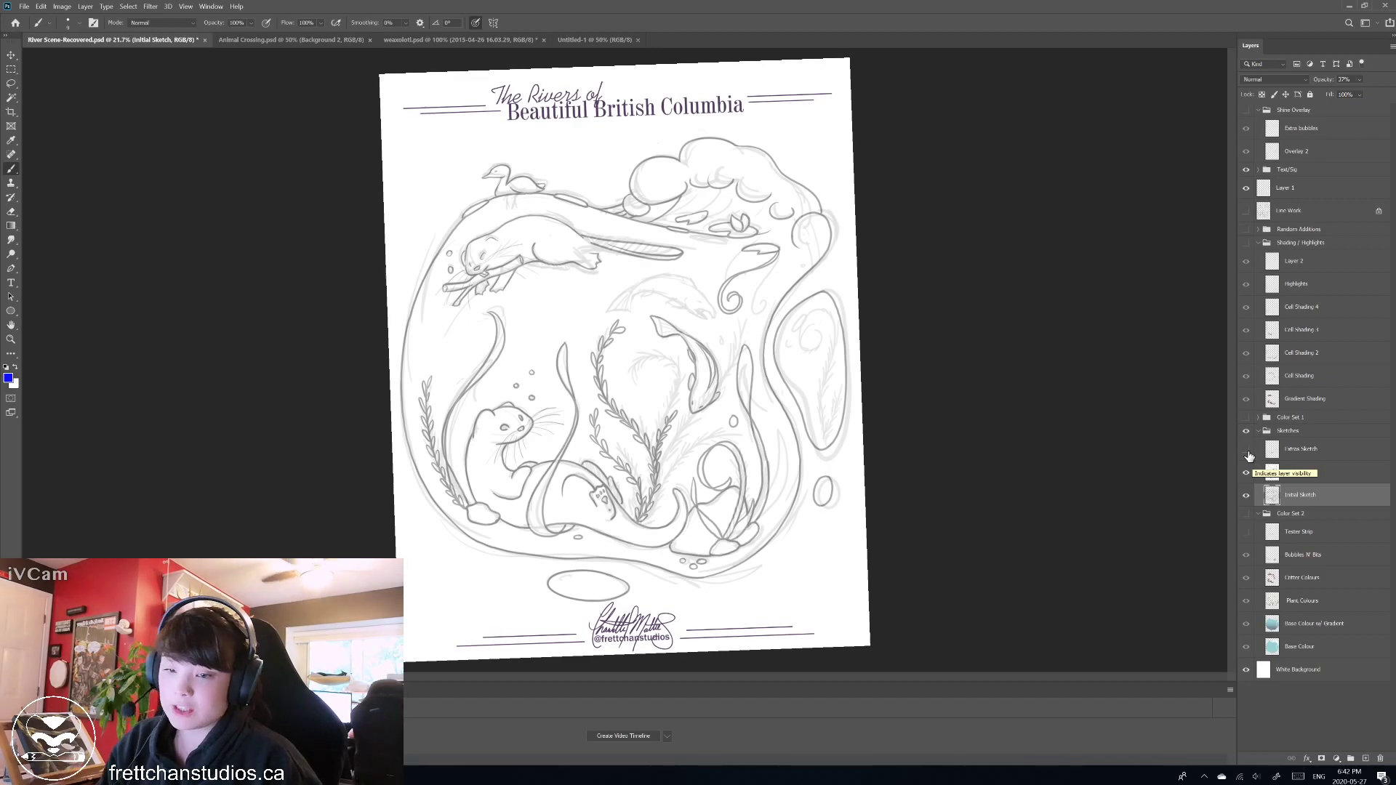
left_click(1247, 452)
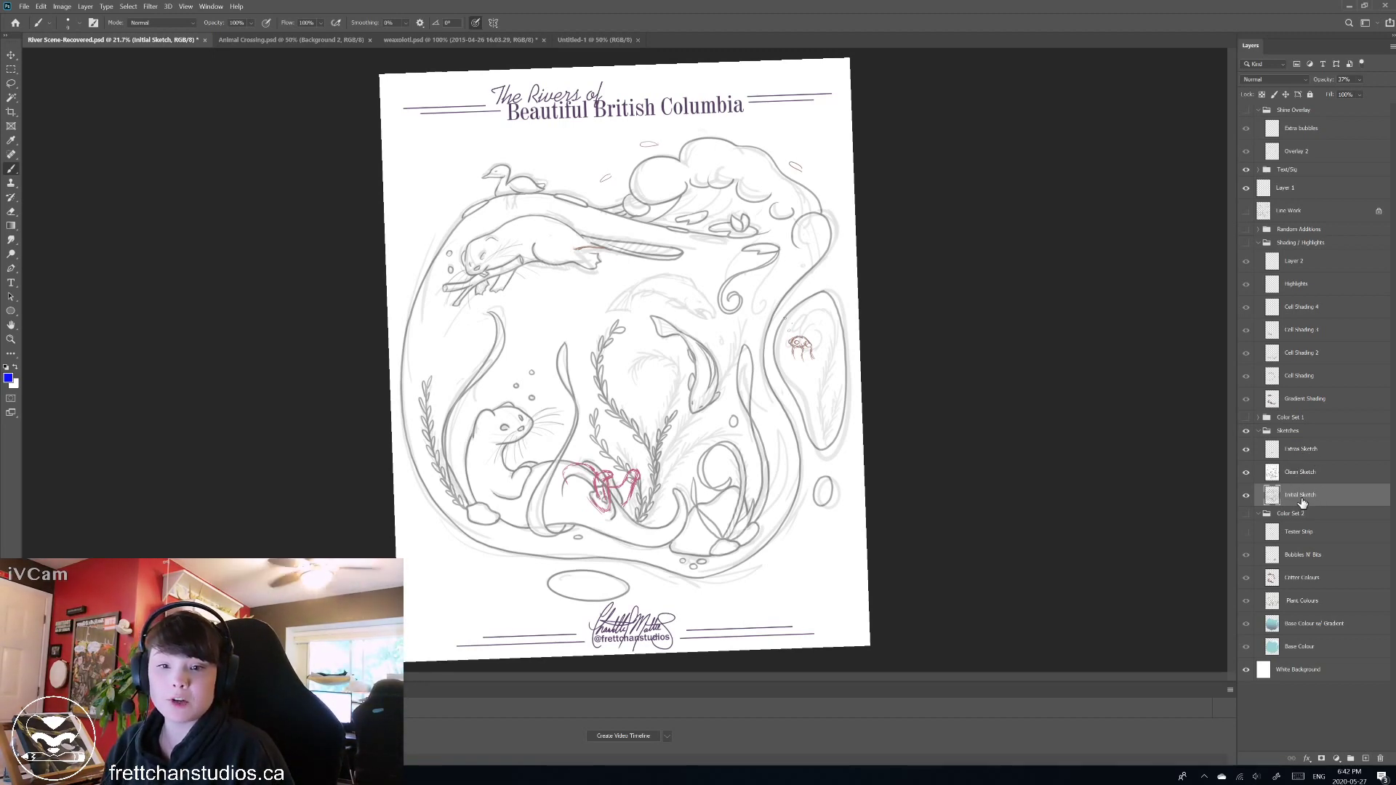
Select all three sketch layers together, and reduce the selection to the Extras Sketch layer.
left_click(1299, 458, "shift")
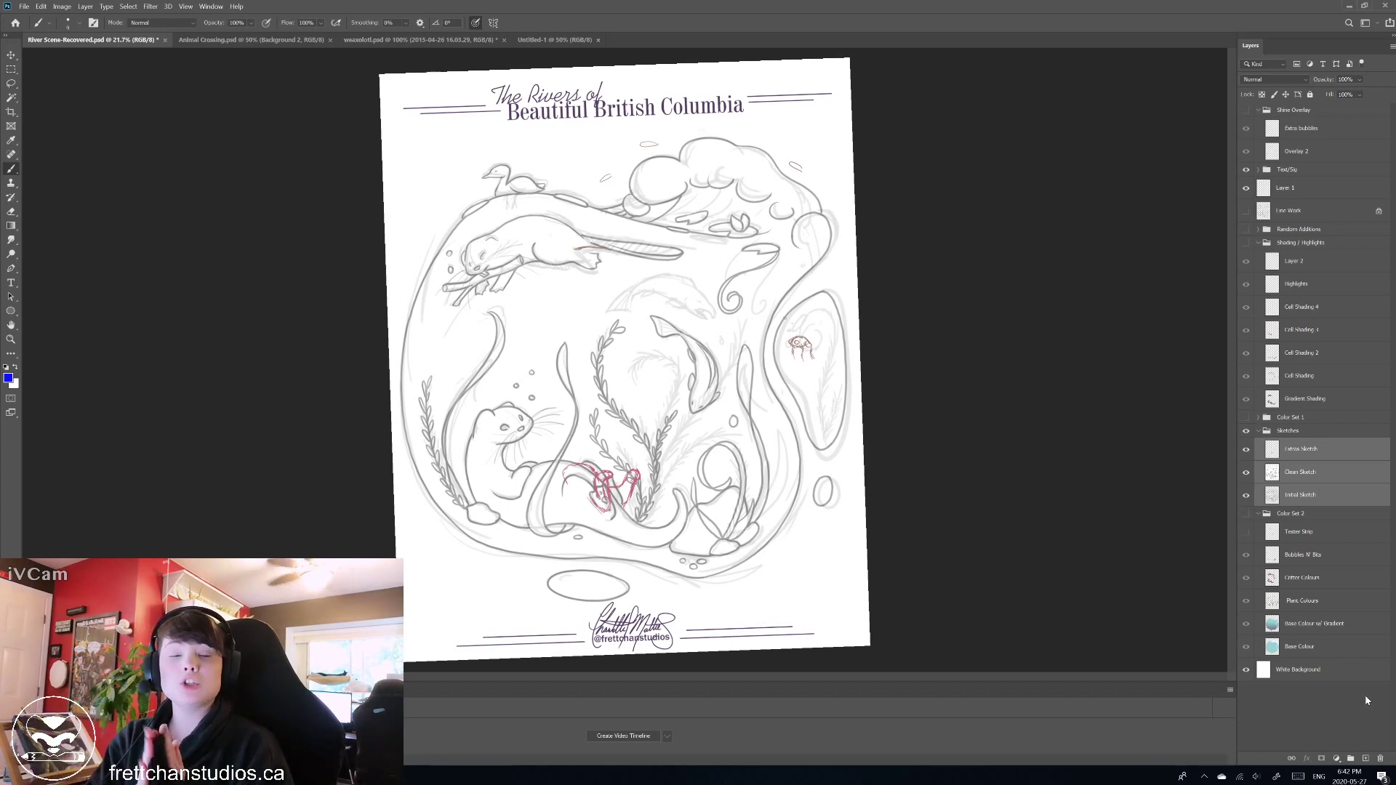
left_click(1149, 553)
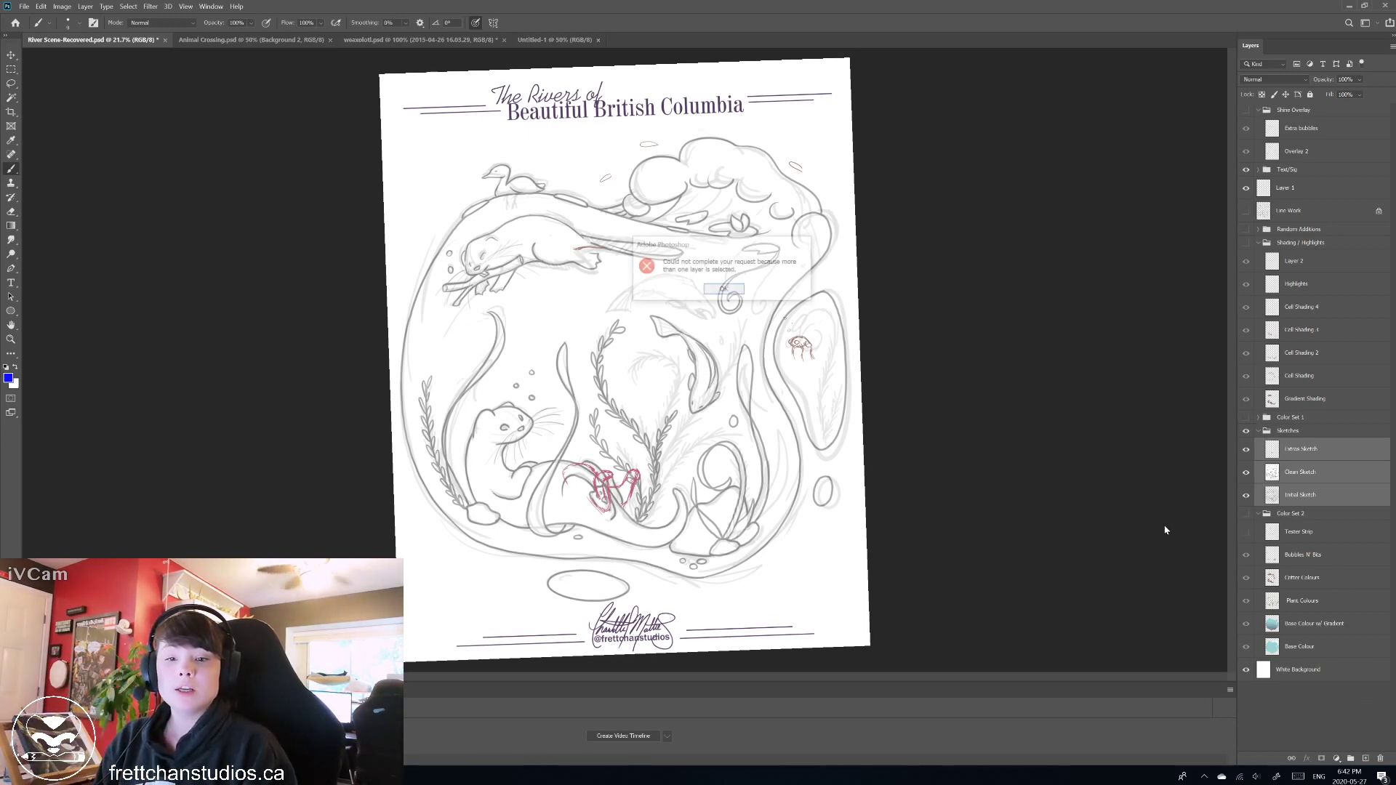
left_click(723, 290)
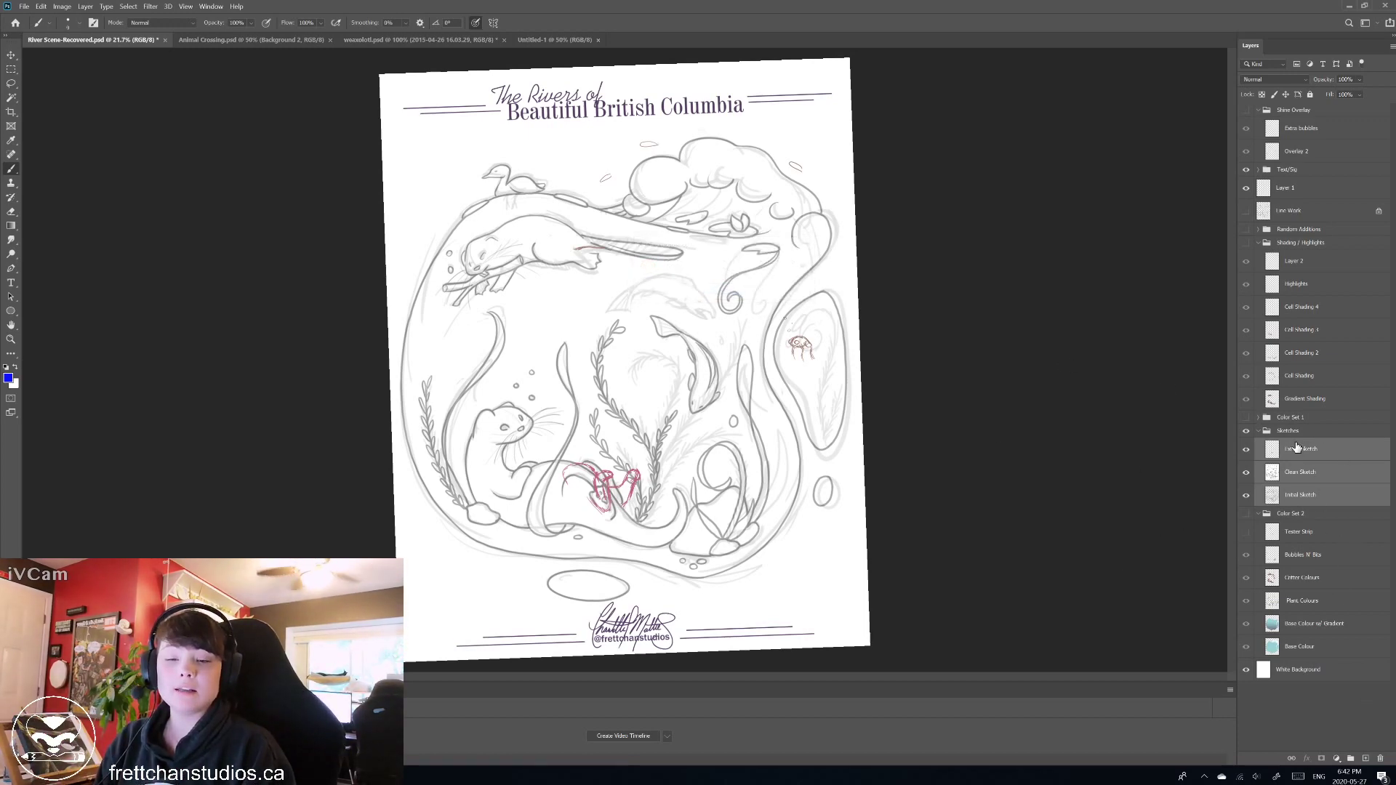
left_click(1298, 450)
Toggle the Sketches group off and on to demonstrate it, and hide the Initial Sketch and Extras Sketch layers inside it.
left_click(1245, 432)
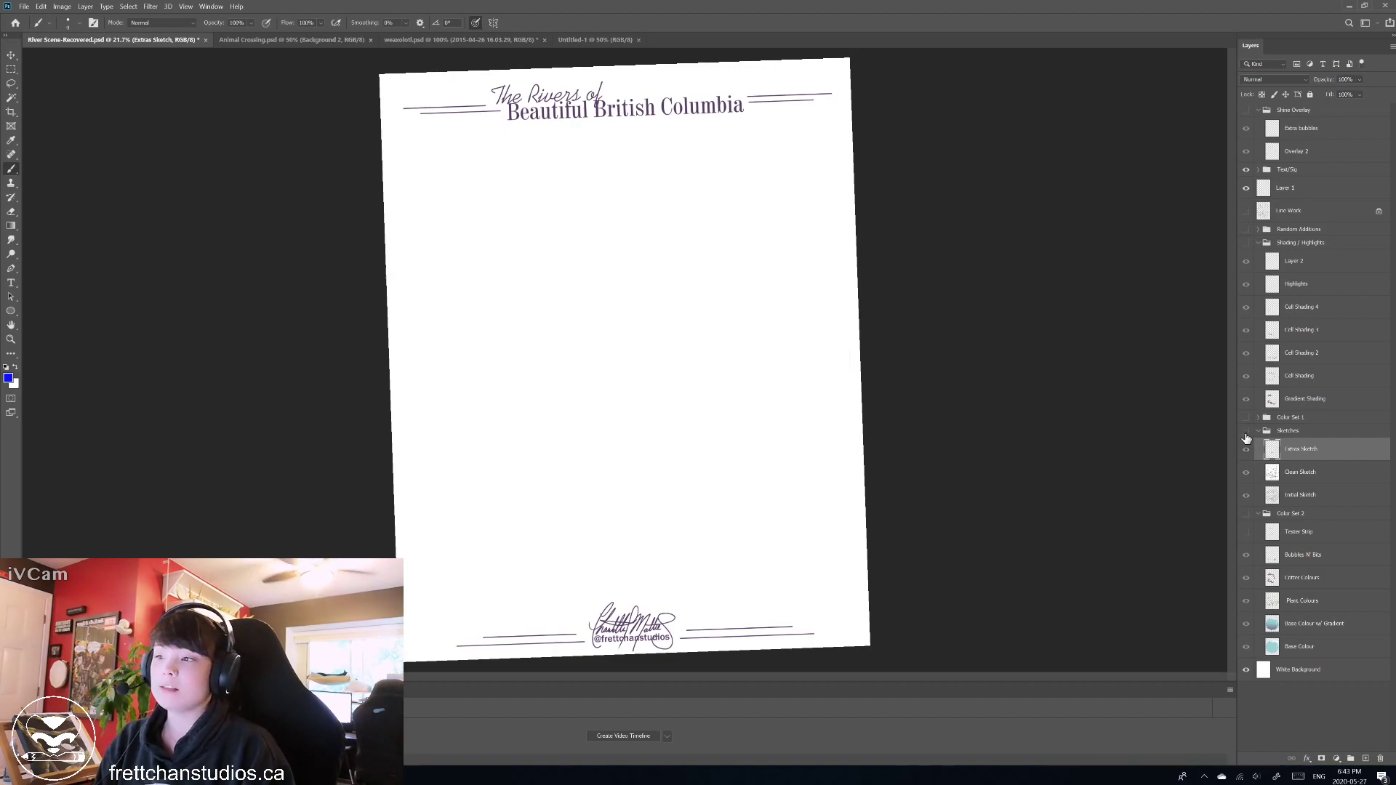
left_click(1246, 433)
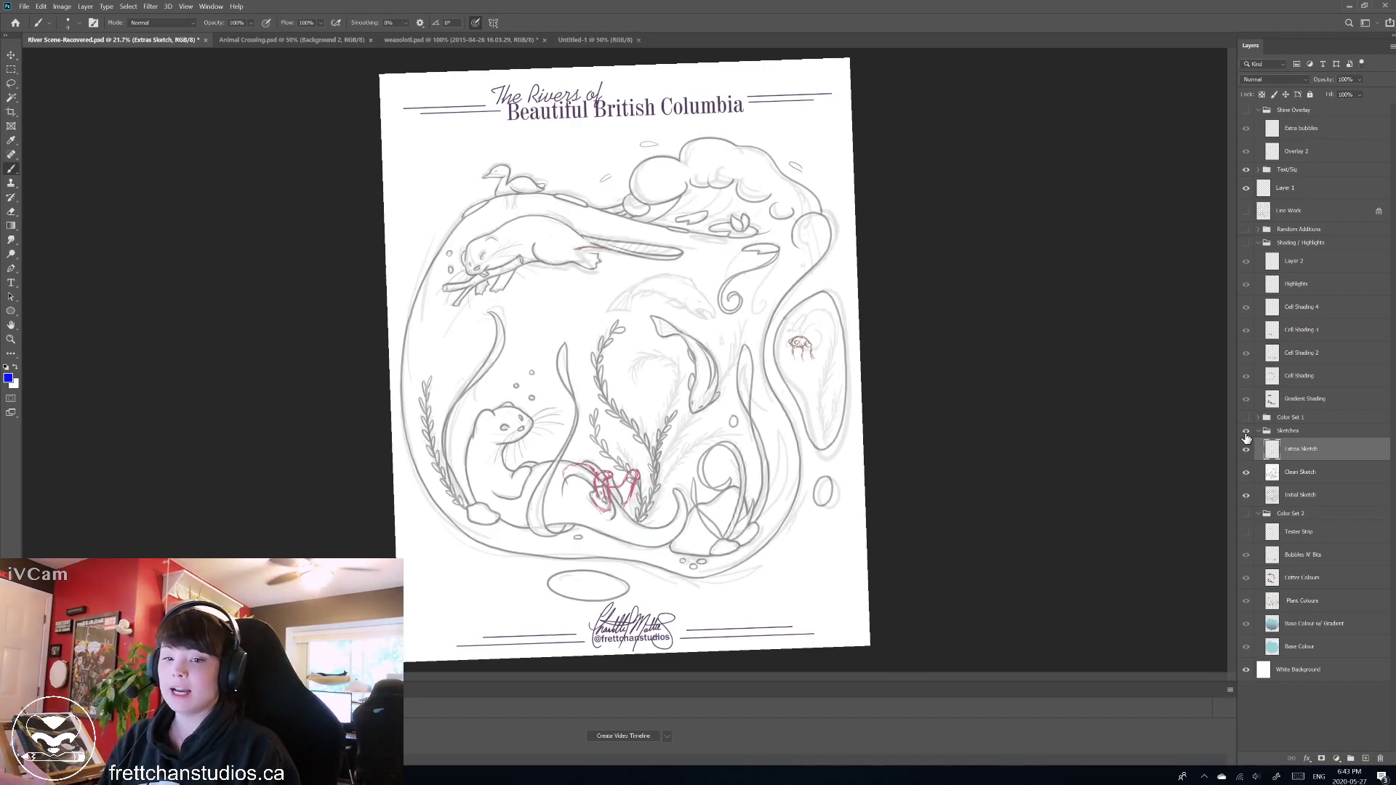
left_click(1246, 432)
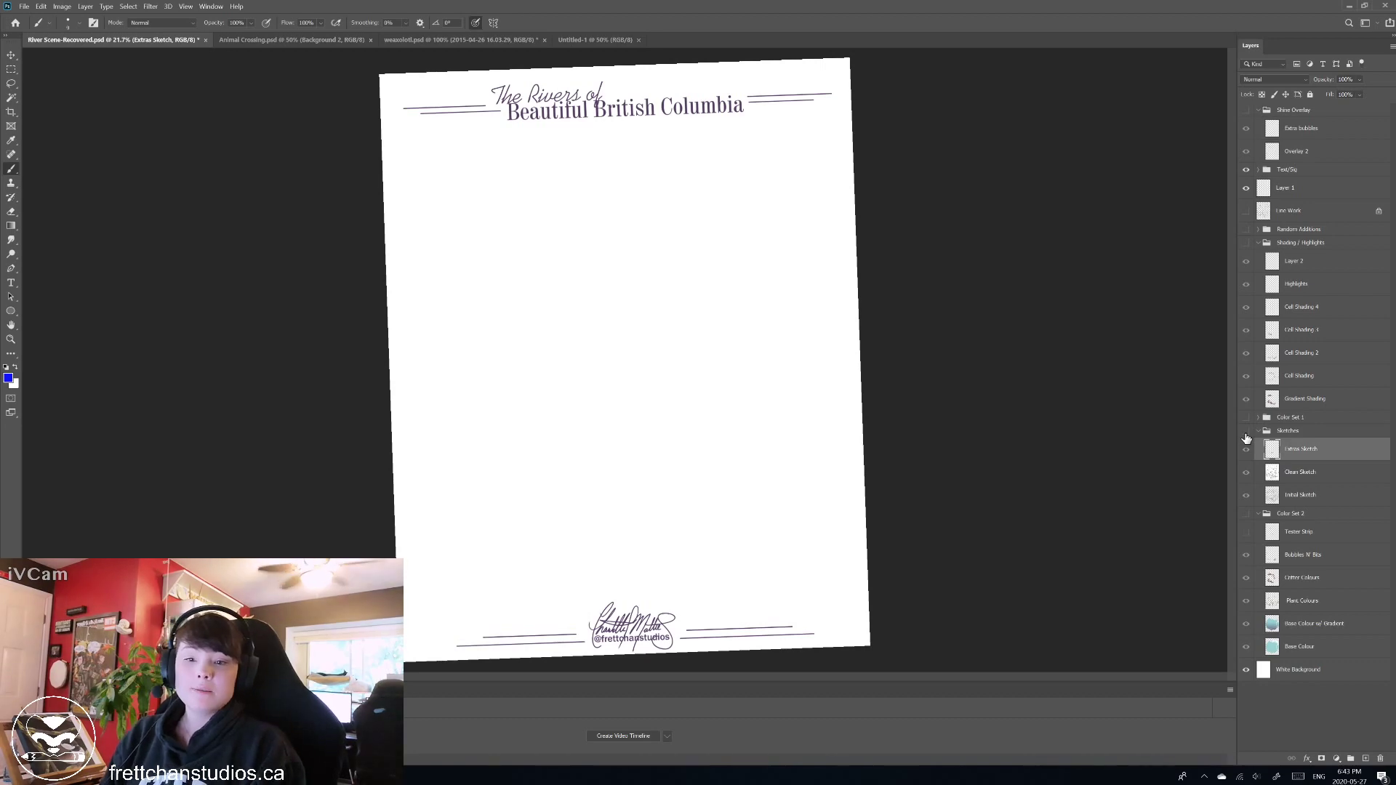
left_click(1247, 433)
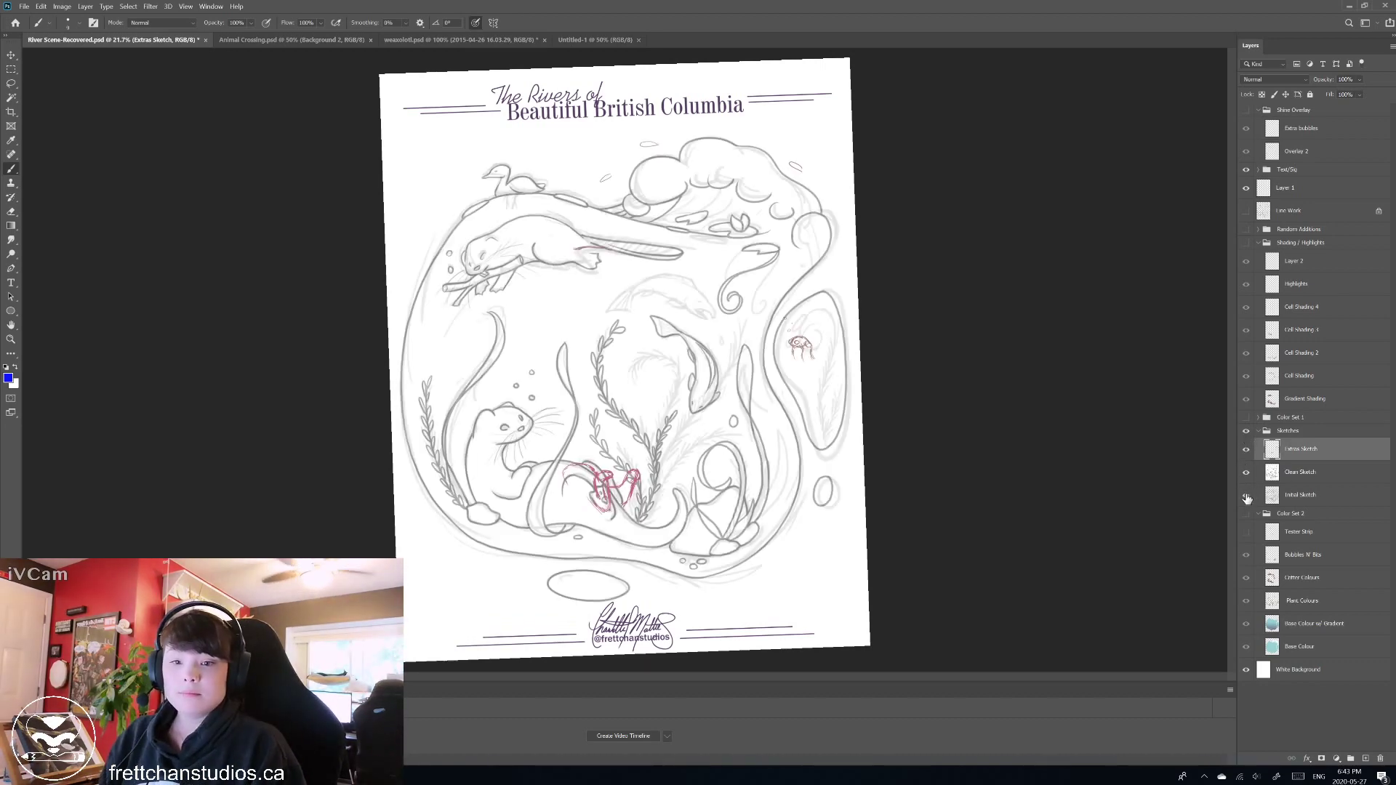
left_click(1246, 497)
left_click(1248, 451)
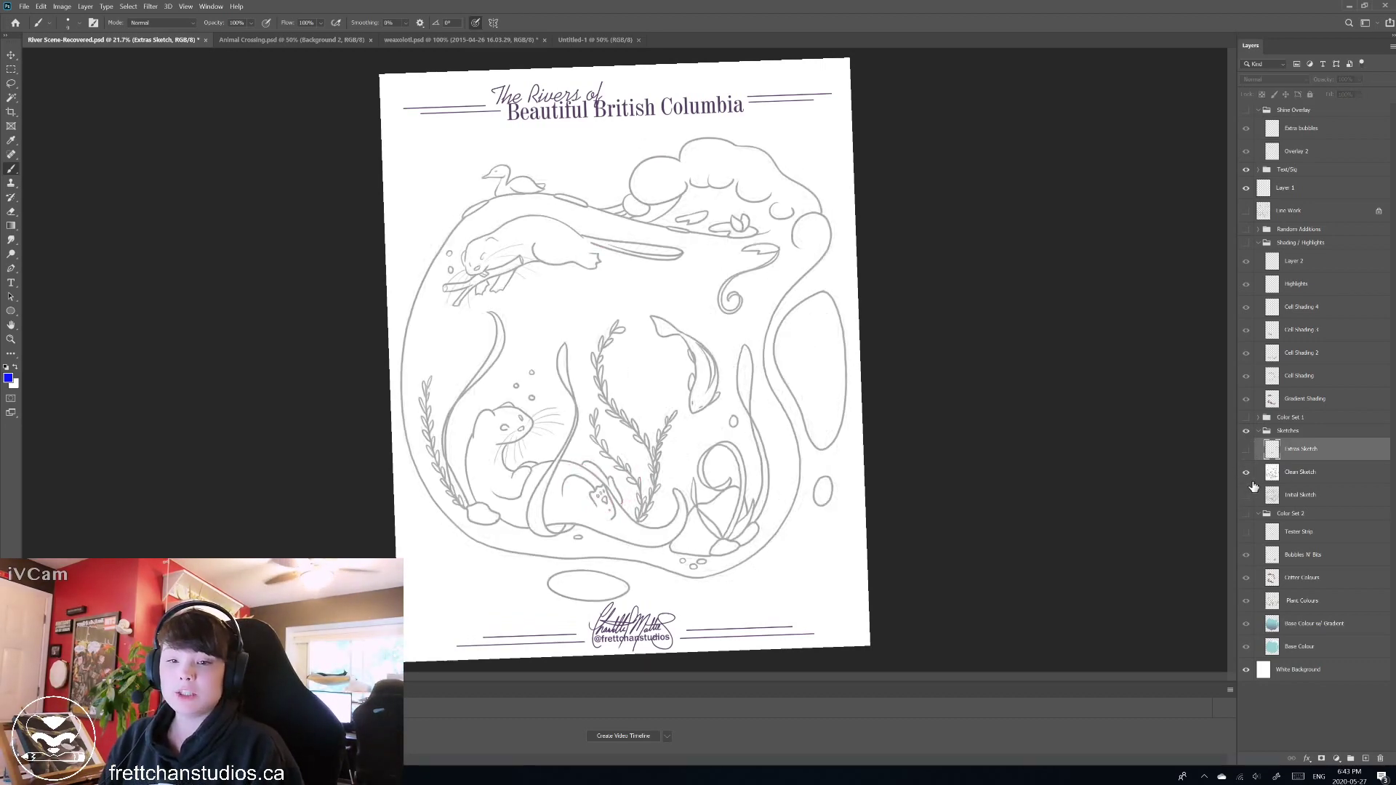
Lower the Clean Sketch layer's opacity to 18% so it serves as a faint guide.
left_click(1318, 471)
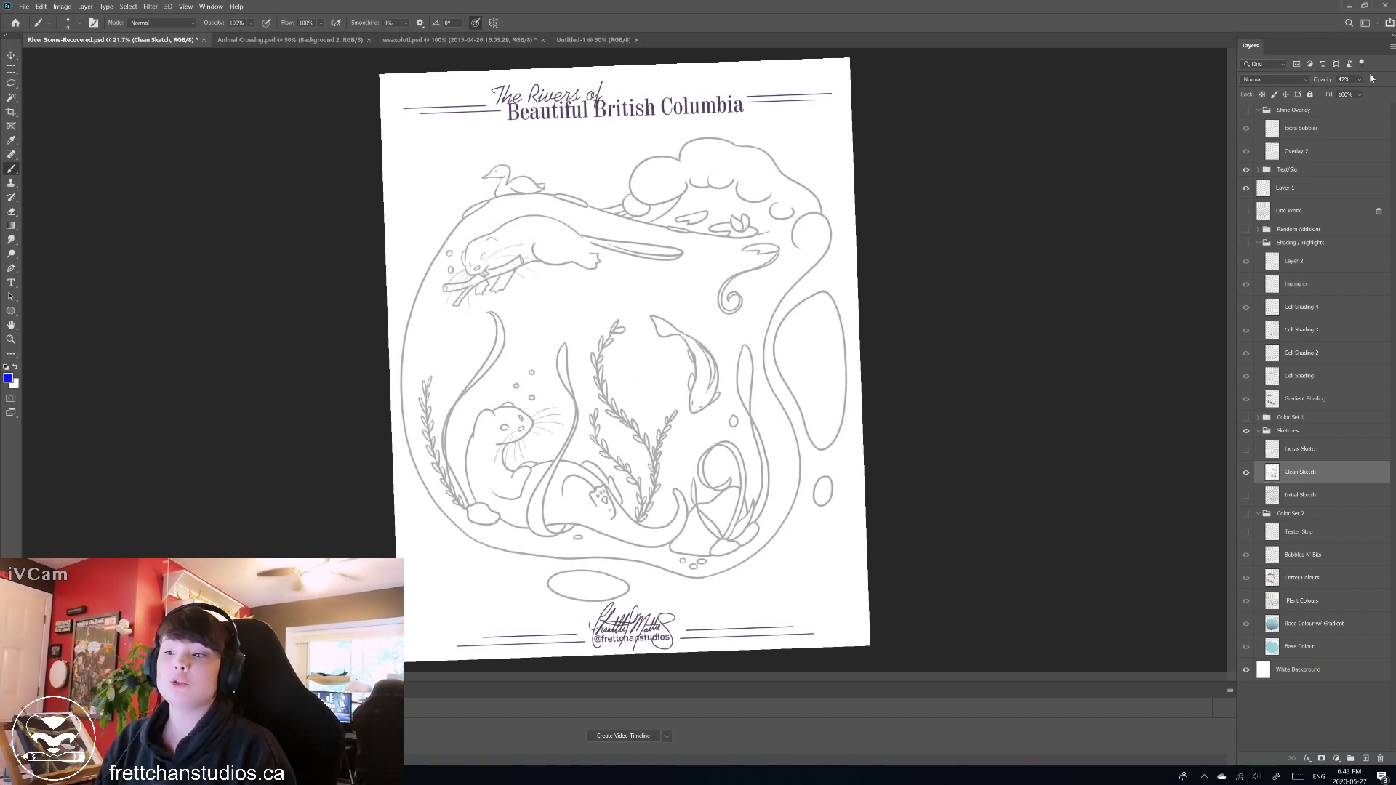
left_click_drag(1360, 80, 1391, 92)
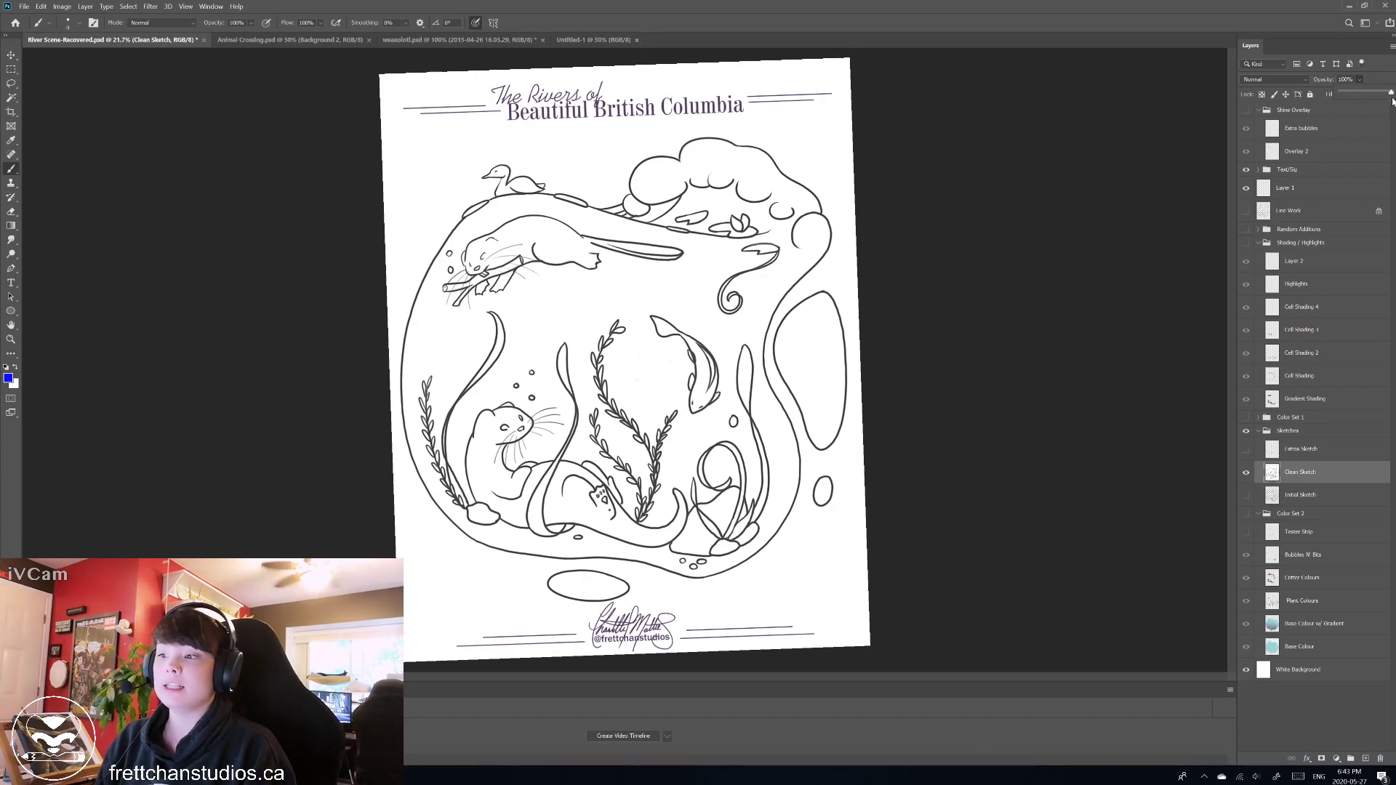
left_click_drag(1393, 101, 1350, 96)
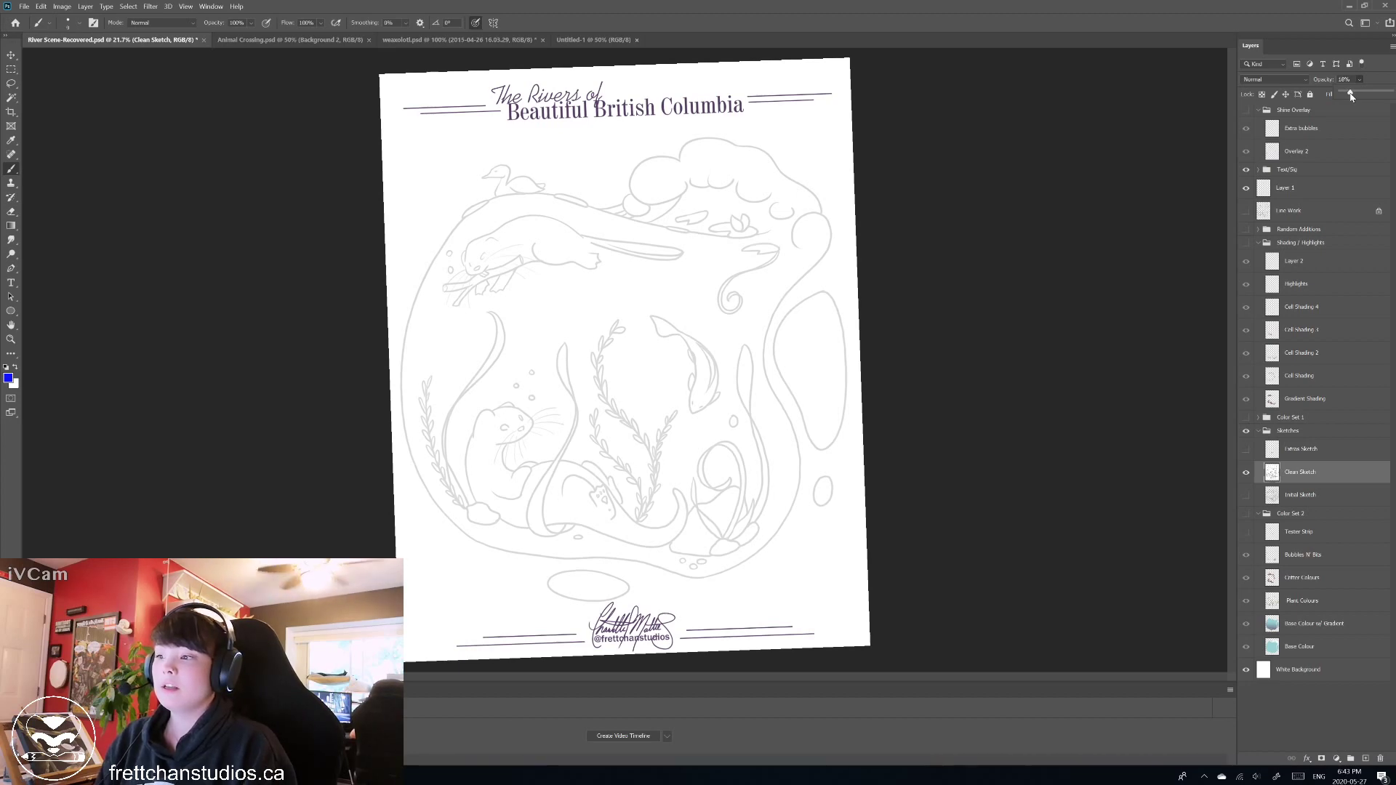
Add a new layer in the Sketches group, move it up into the Color Set 1 group, and check that group's contents.
left_click(1309, 451)
left_click(1307, 434)
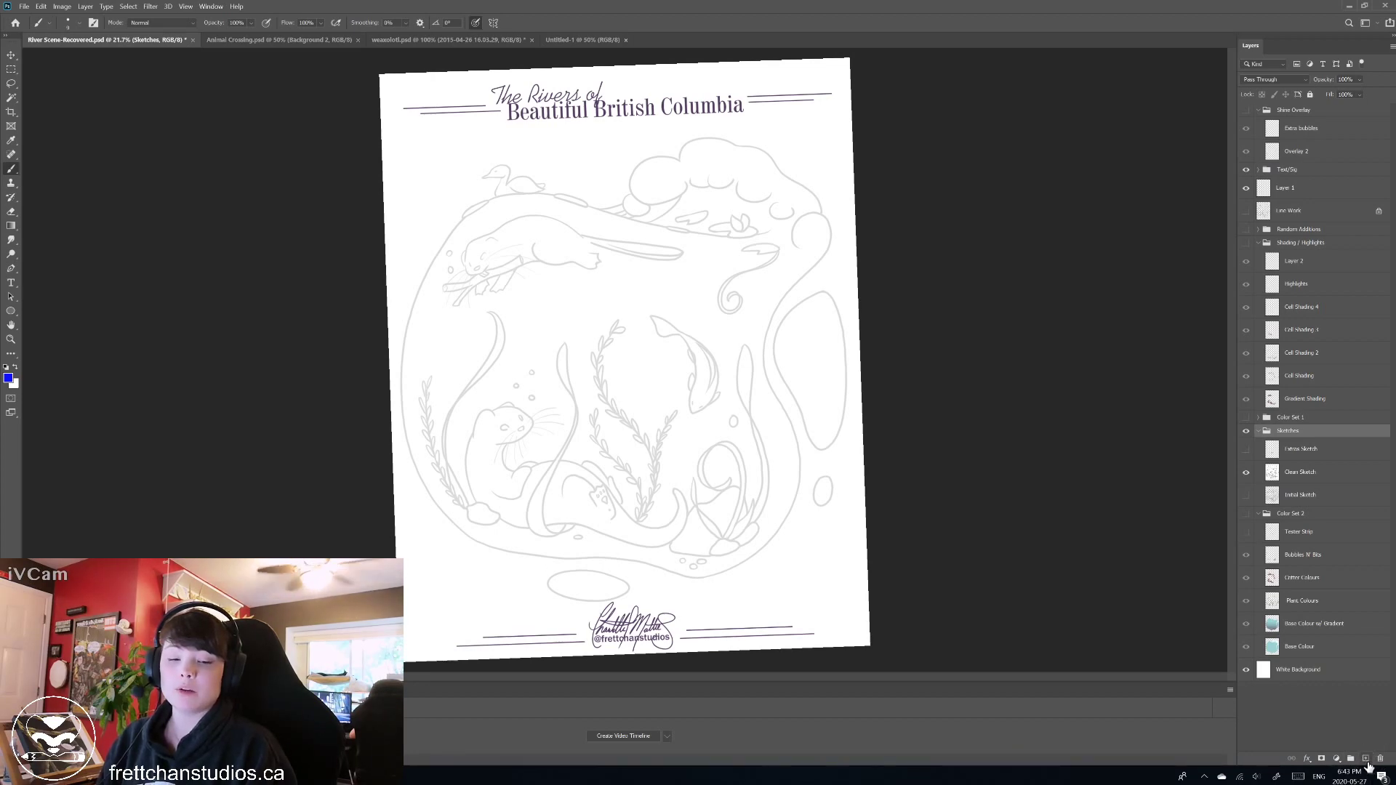
left_click(1365, 760)
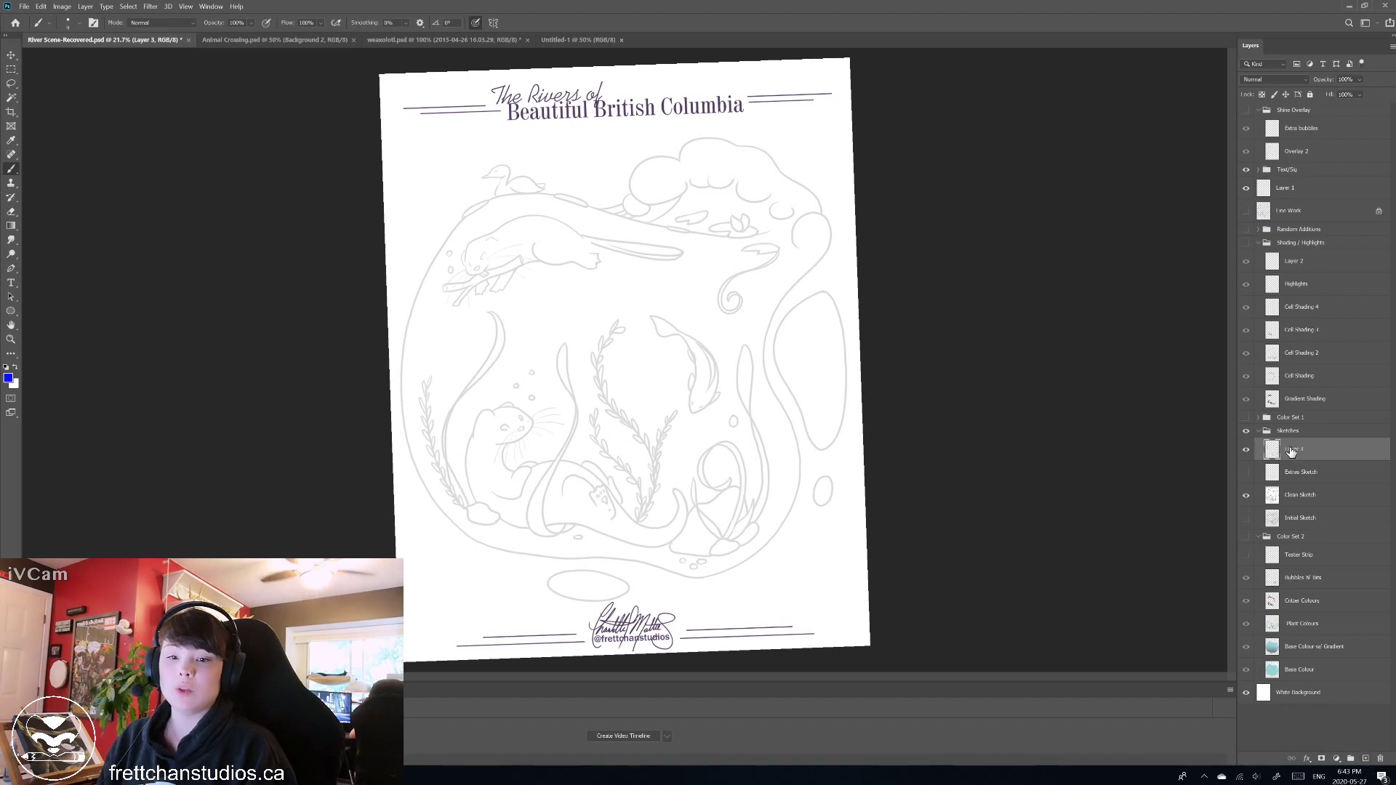
left_click_drag(1291, 452, 1295, 420)
left_click_drag(1296, 420, 1298, 426)
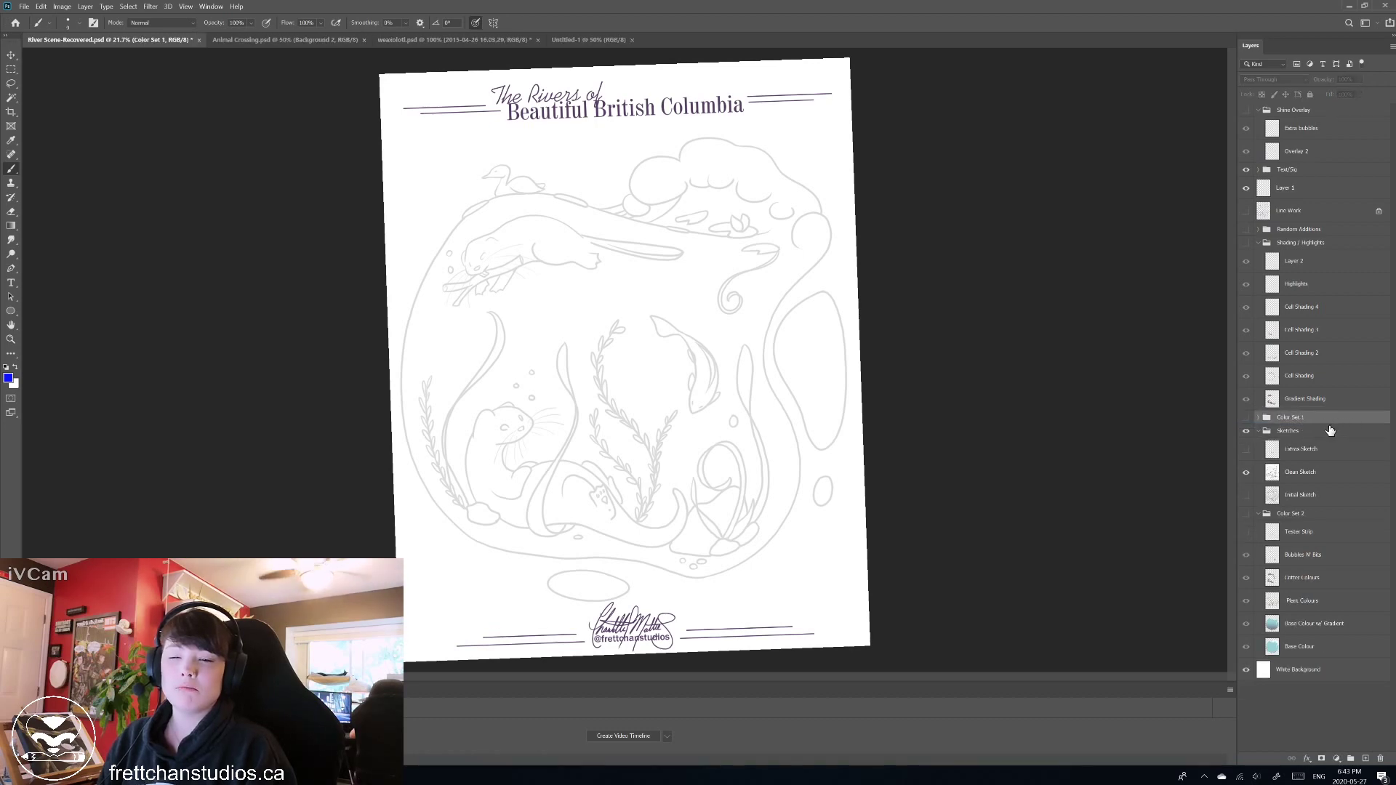
left_click(1259, 417)
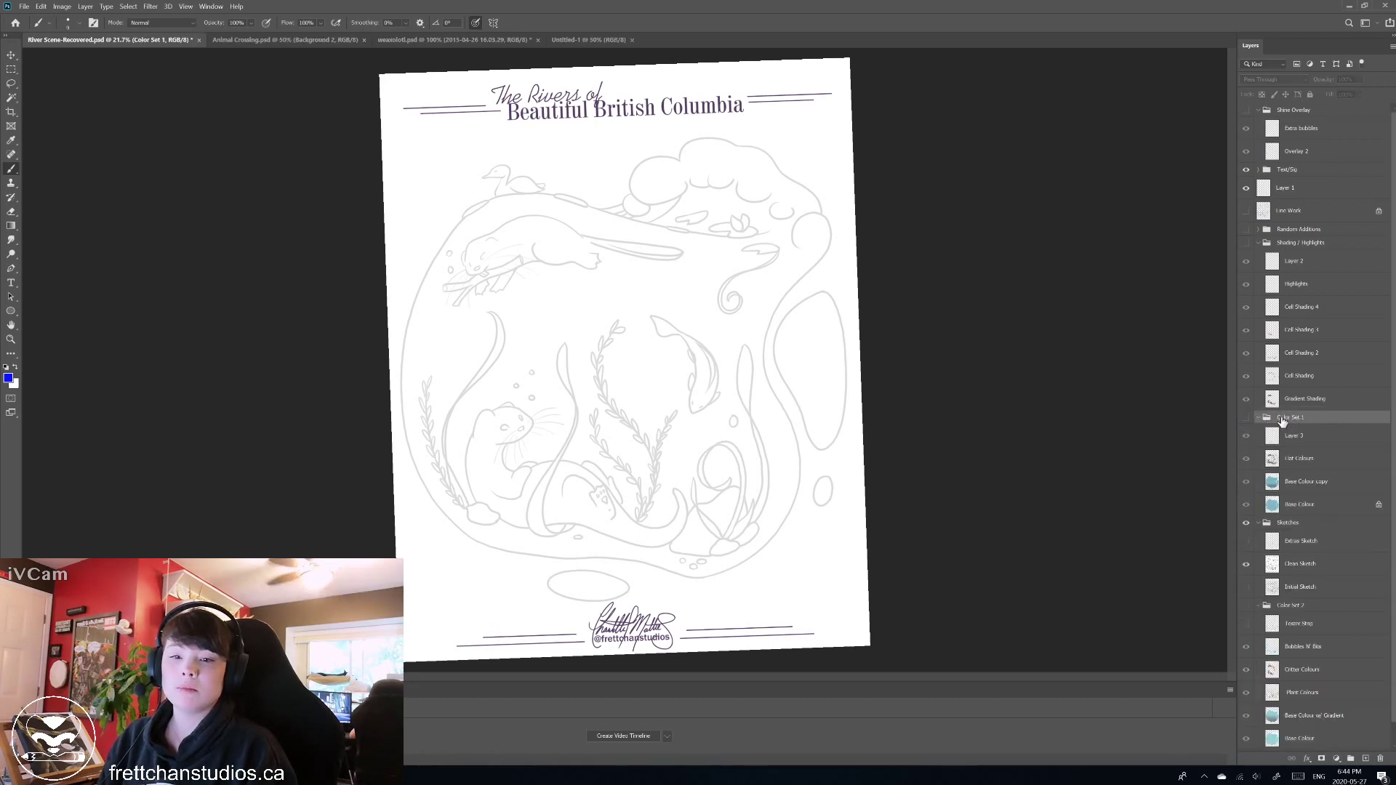
left_click(1258, 417)
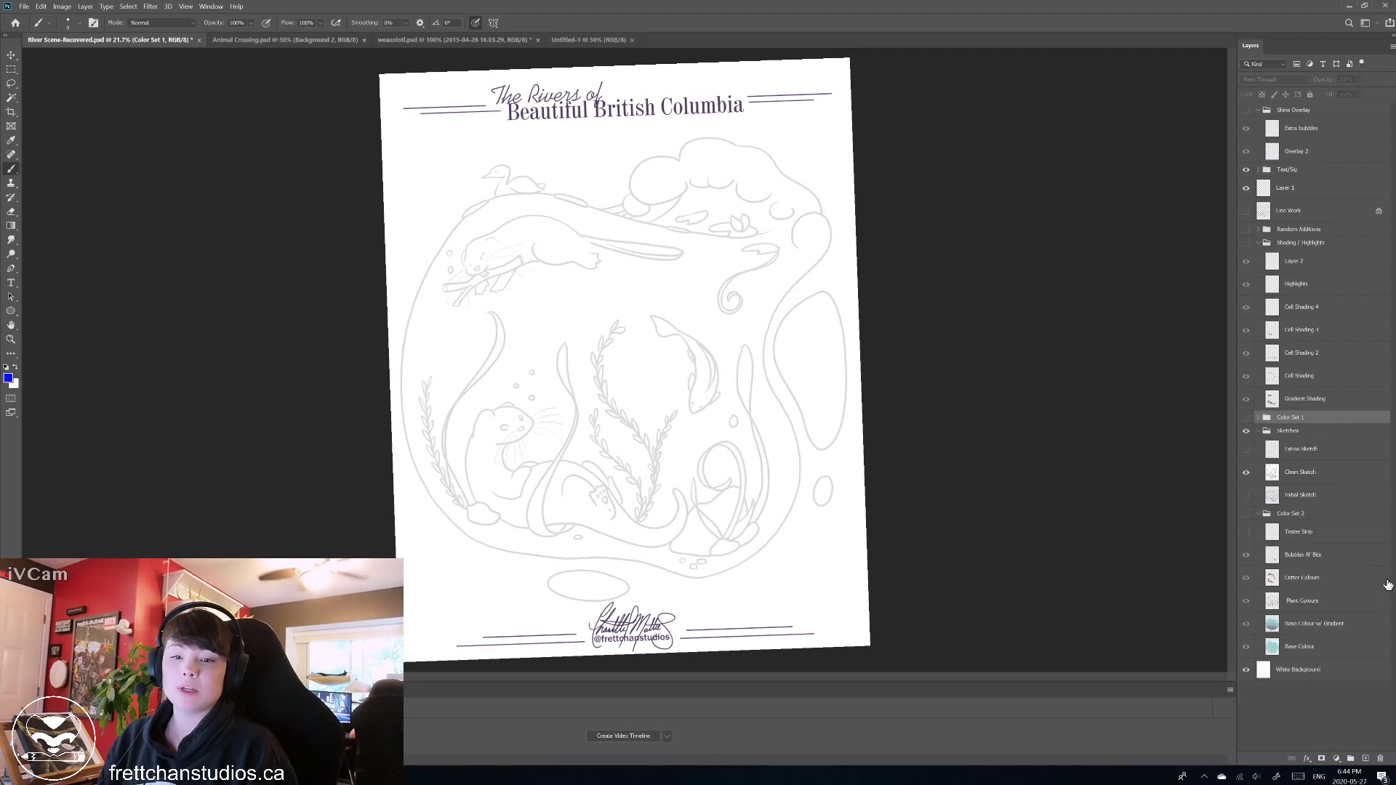
Add a new layer above the Color Set 1 group and name it "Demo Line Work".
left_click(1365, 758)
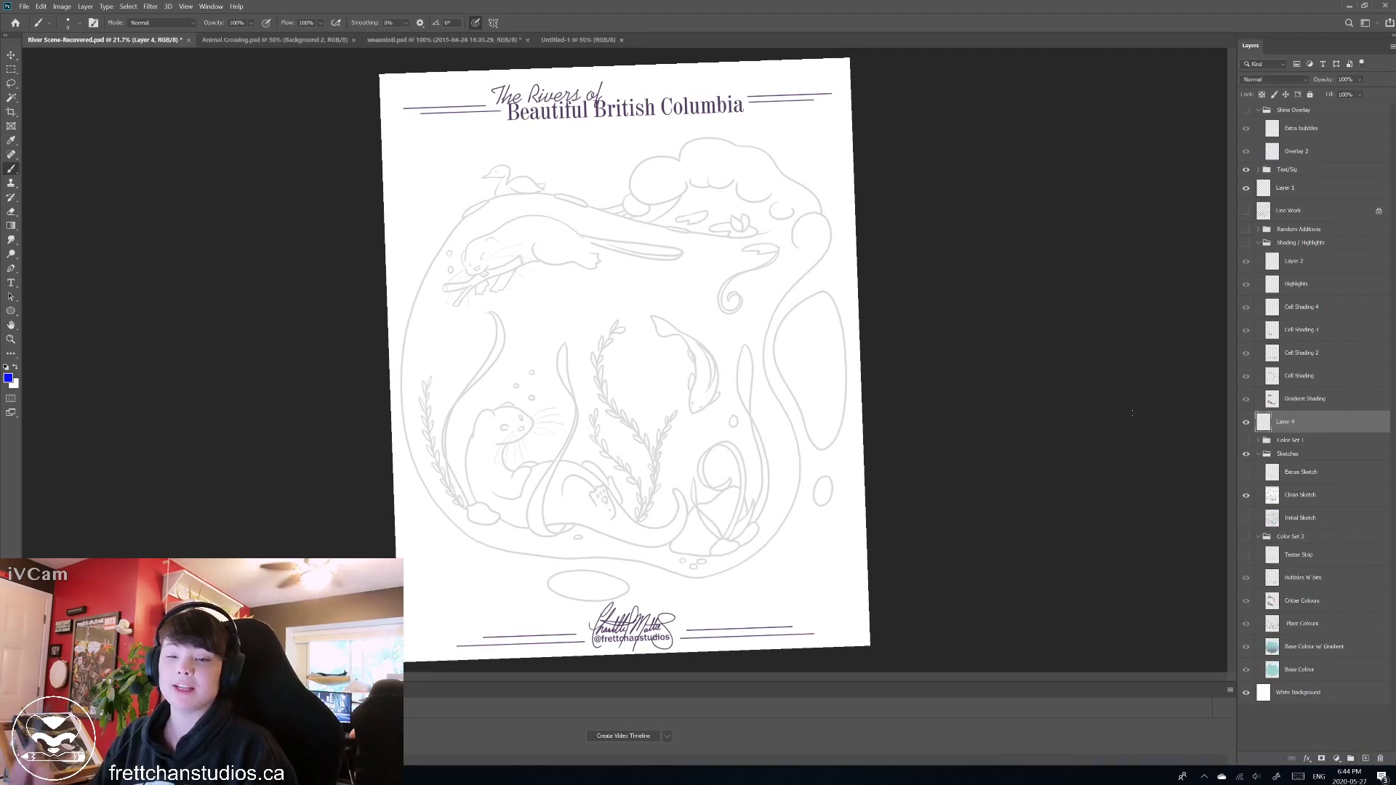
double_click(1286, 422)
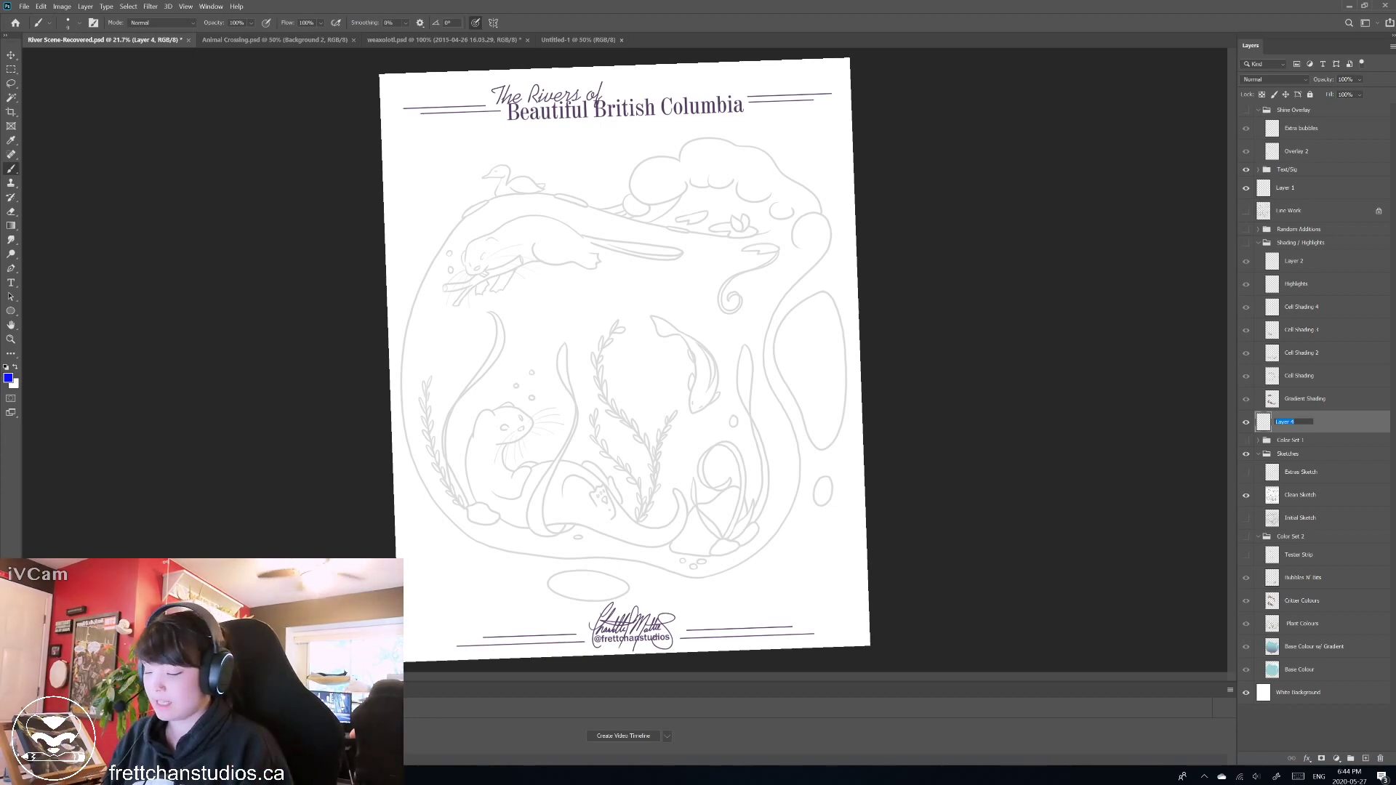
type("Demo L")
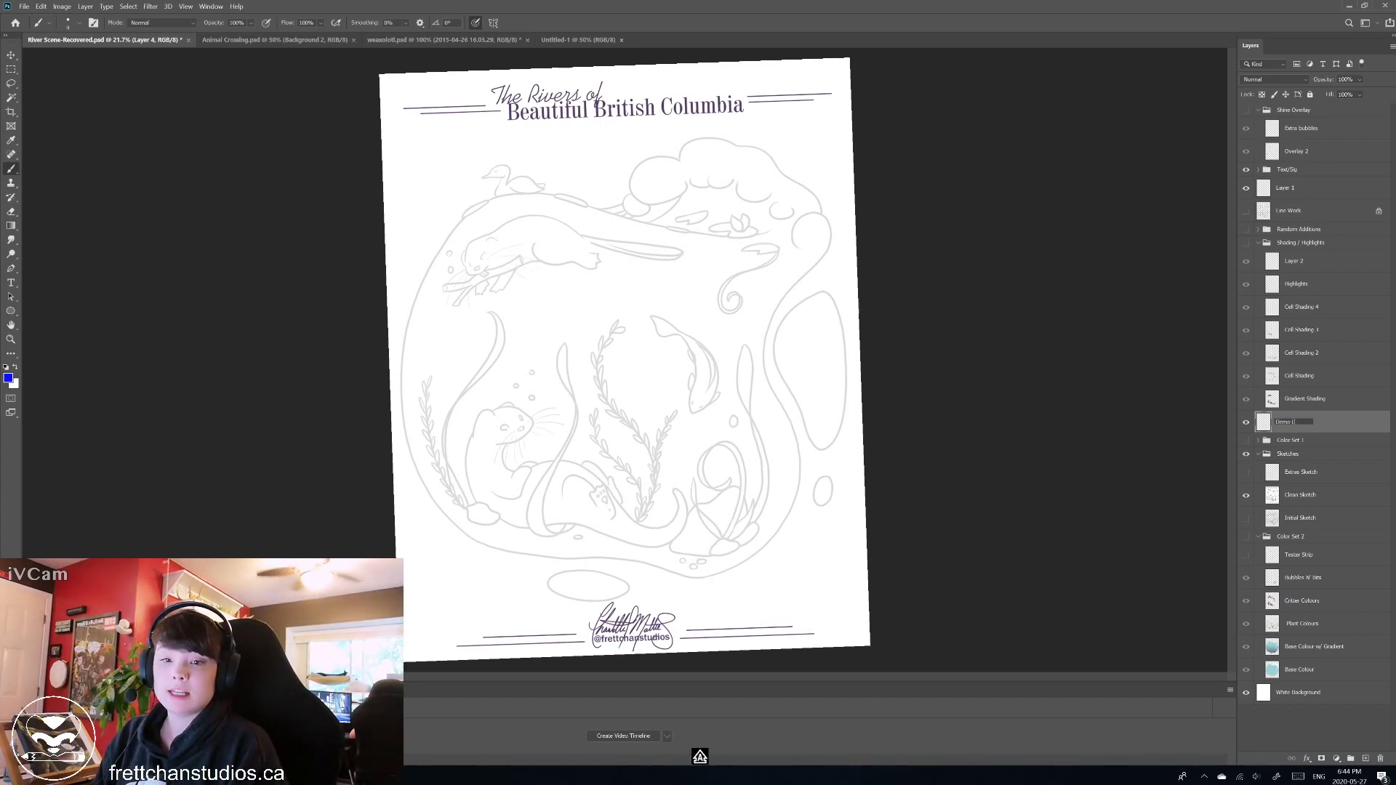
type("ine Work")
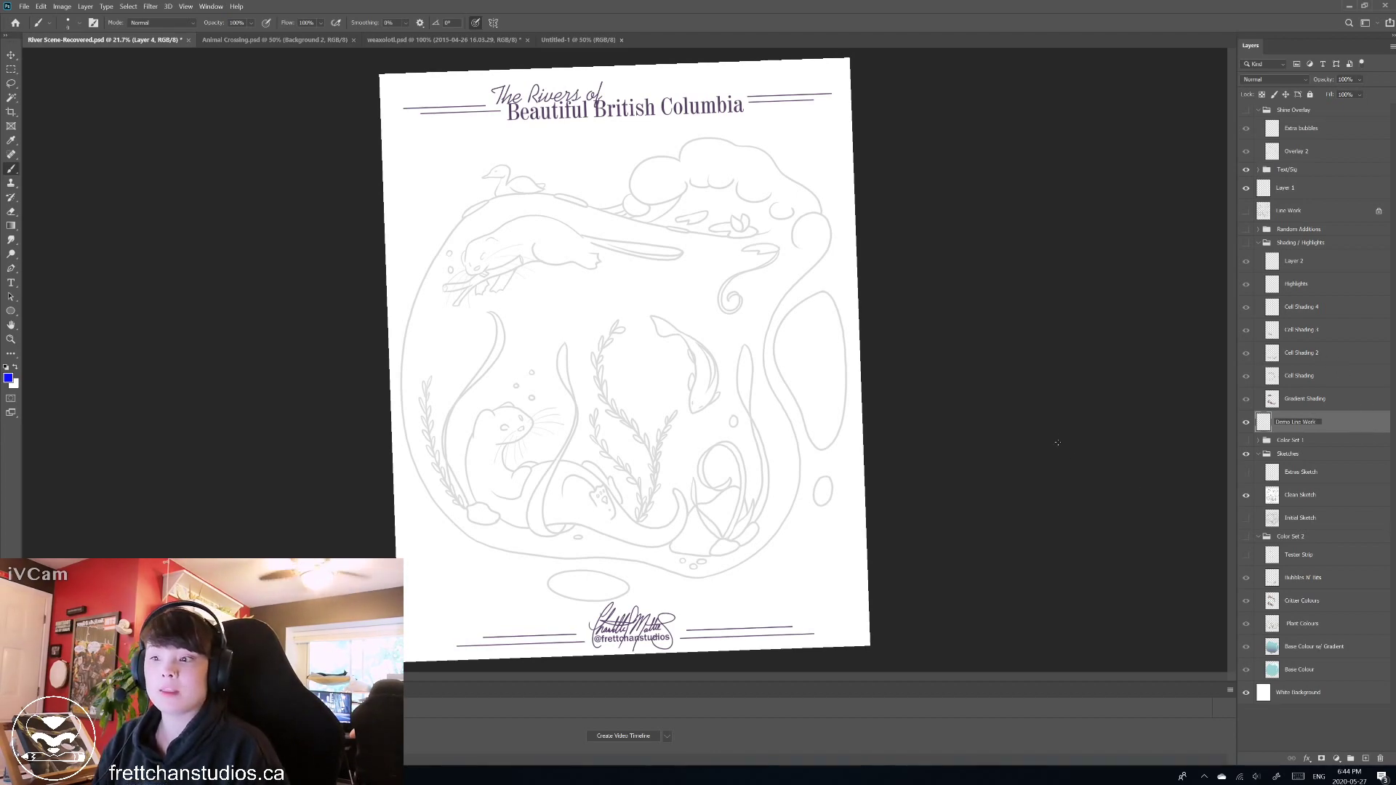
key("Return")
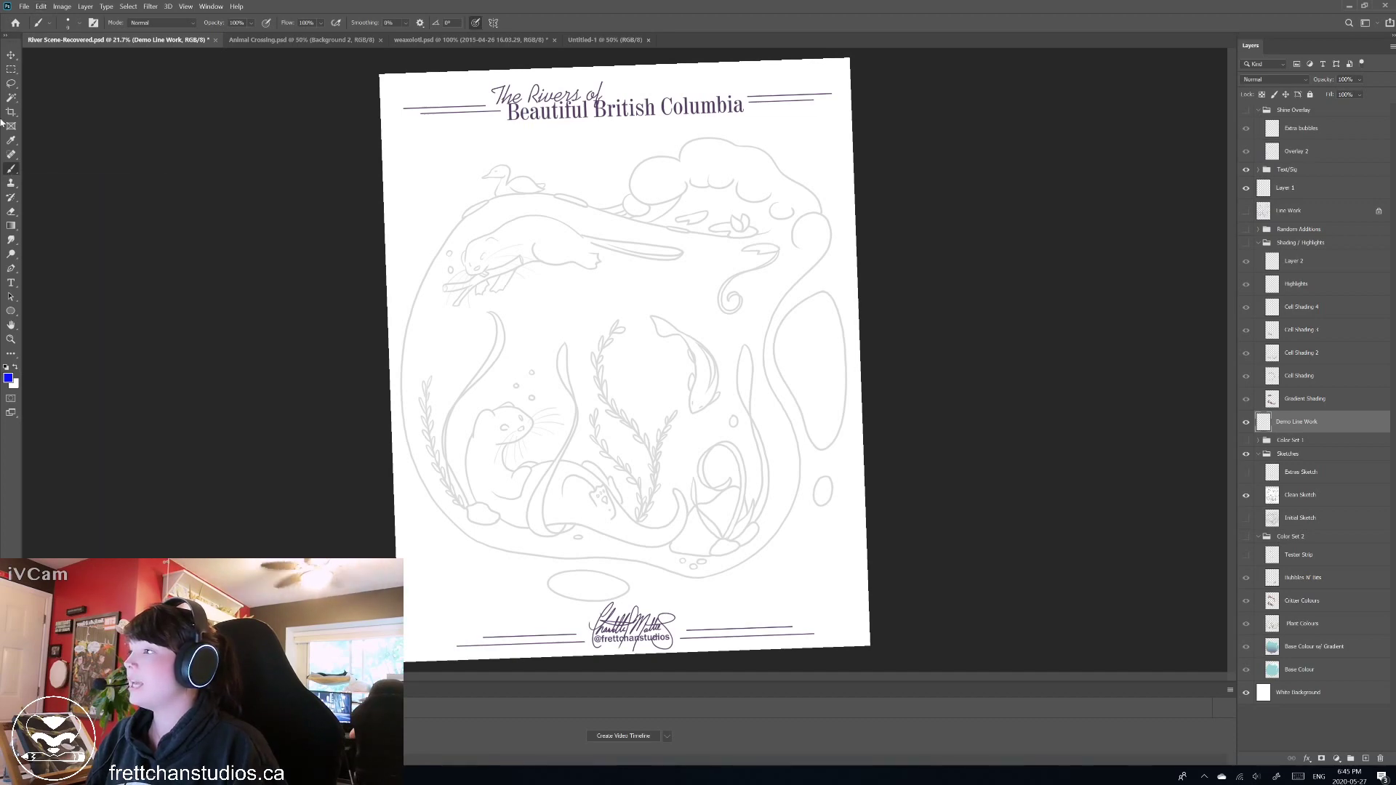
Choose the Hard Round Pressure Size brush preset for the line work.
left_click(77, 29)
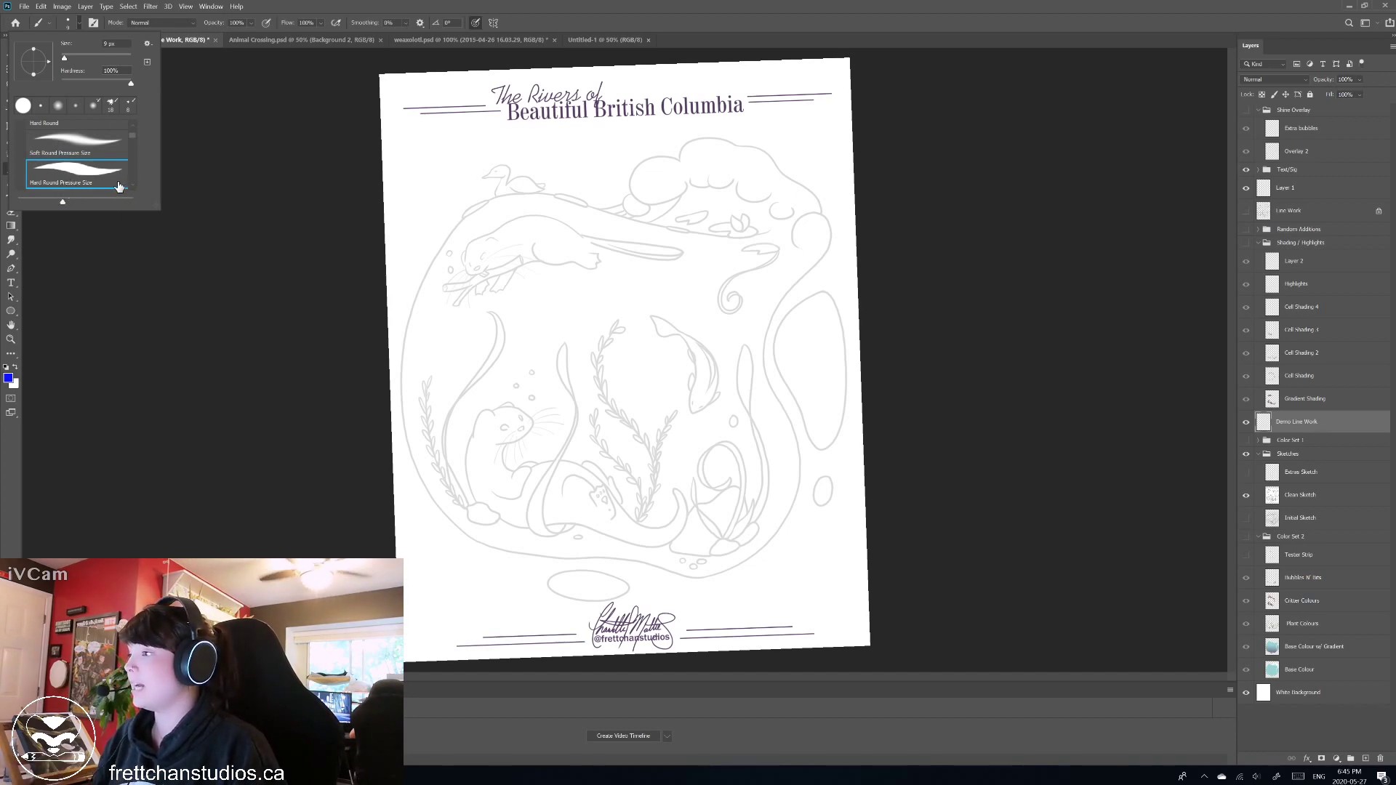
scroll(83, 170, "down", 1)
scroll(84, 169, "up", 2)
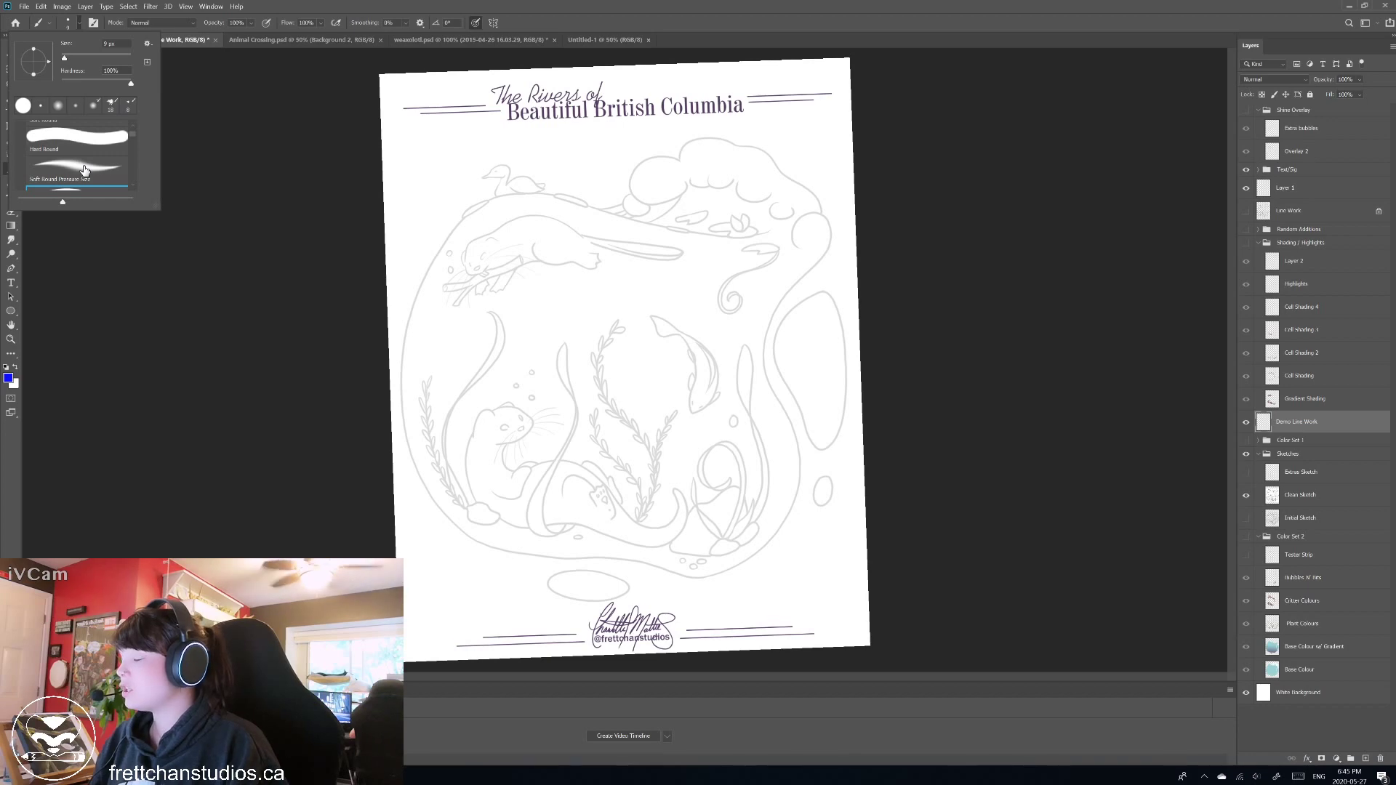
scroll(86, 171, "down", 1)
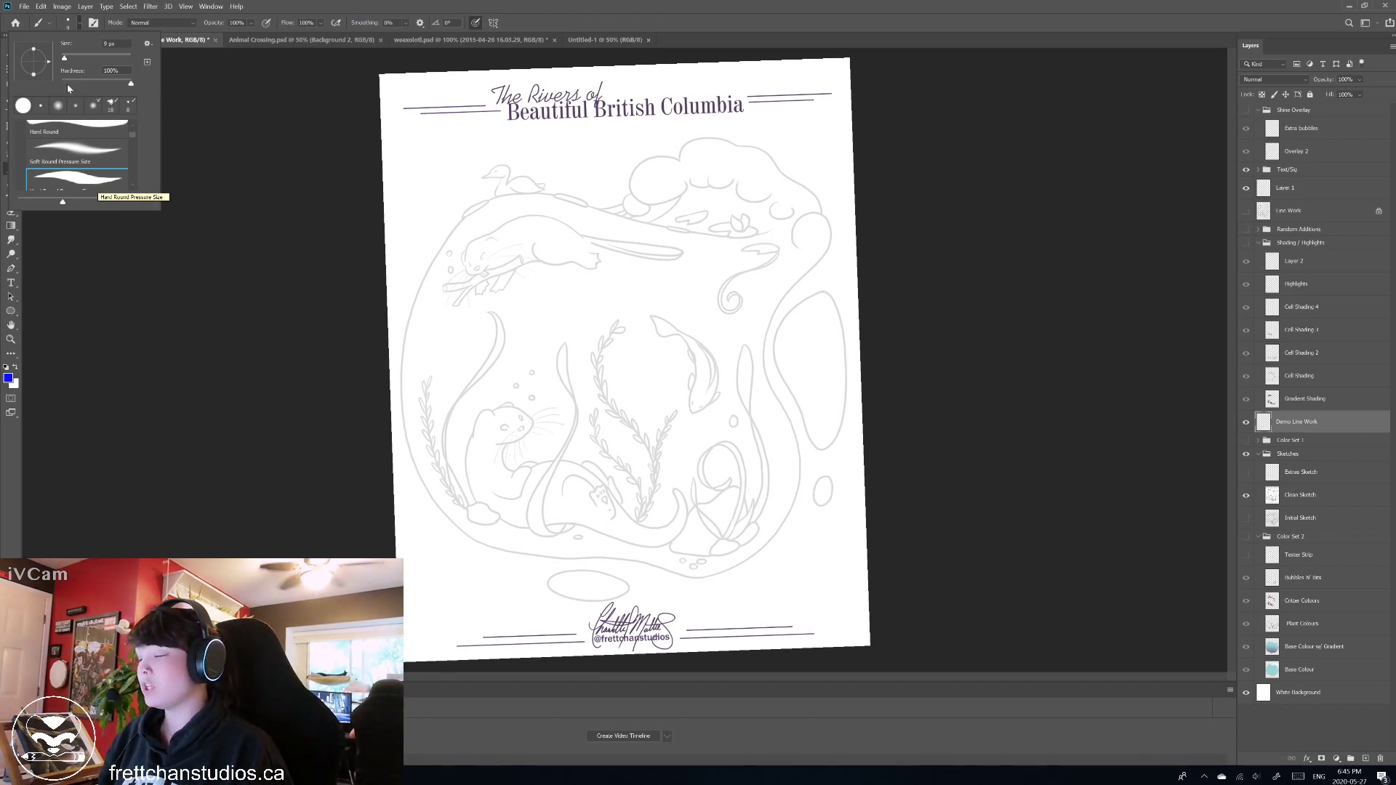
scroll(95, 152, "down", 1)
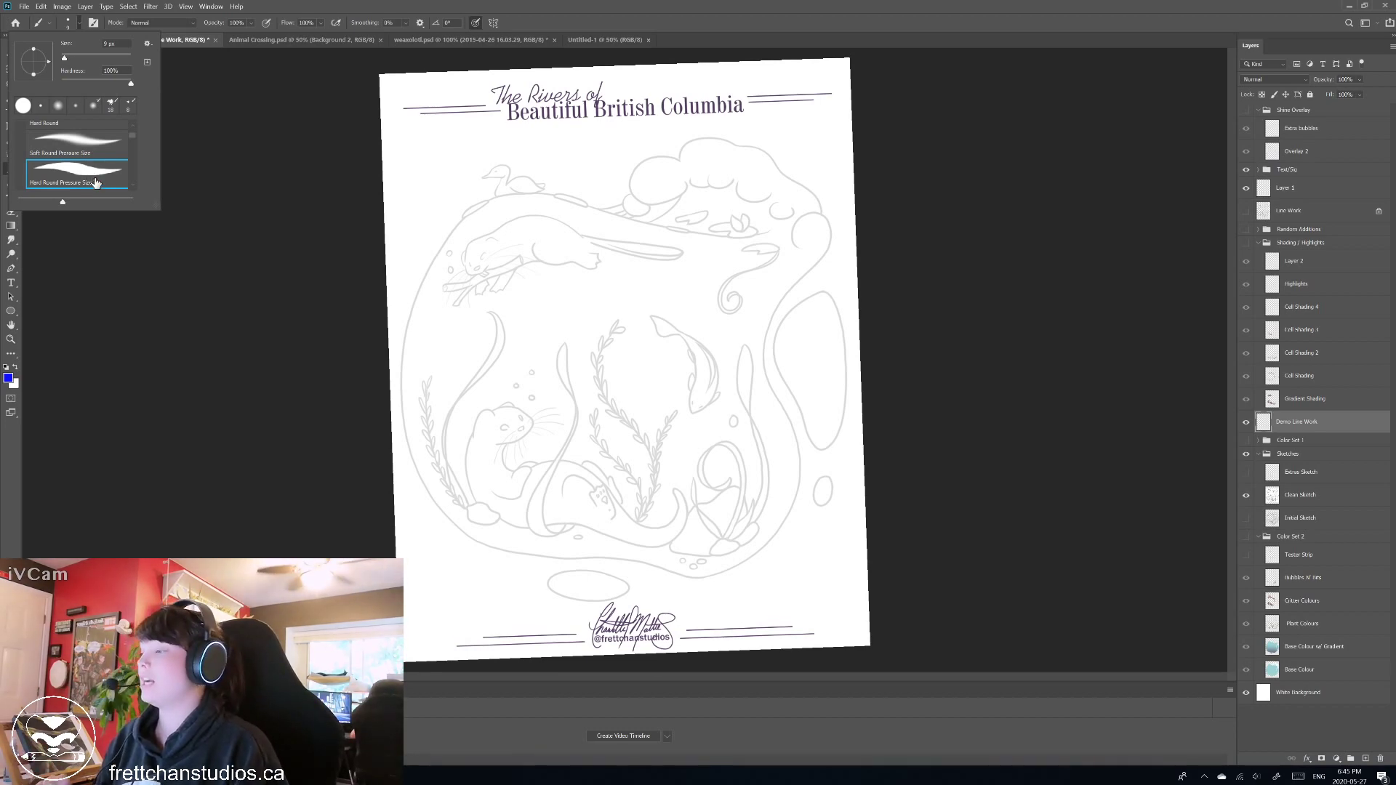
left_click(93, 185)
left_click(67, 23)
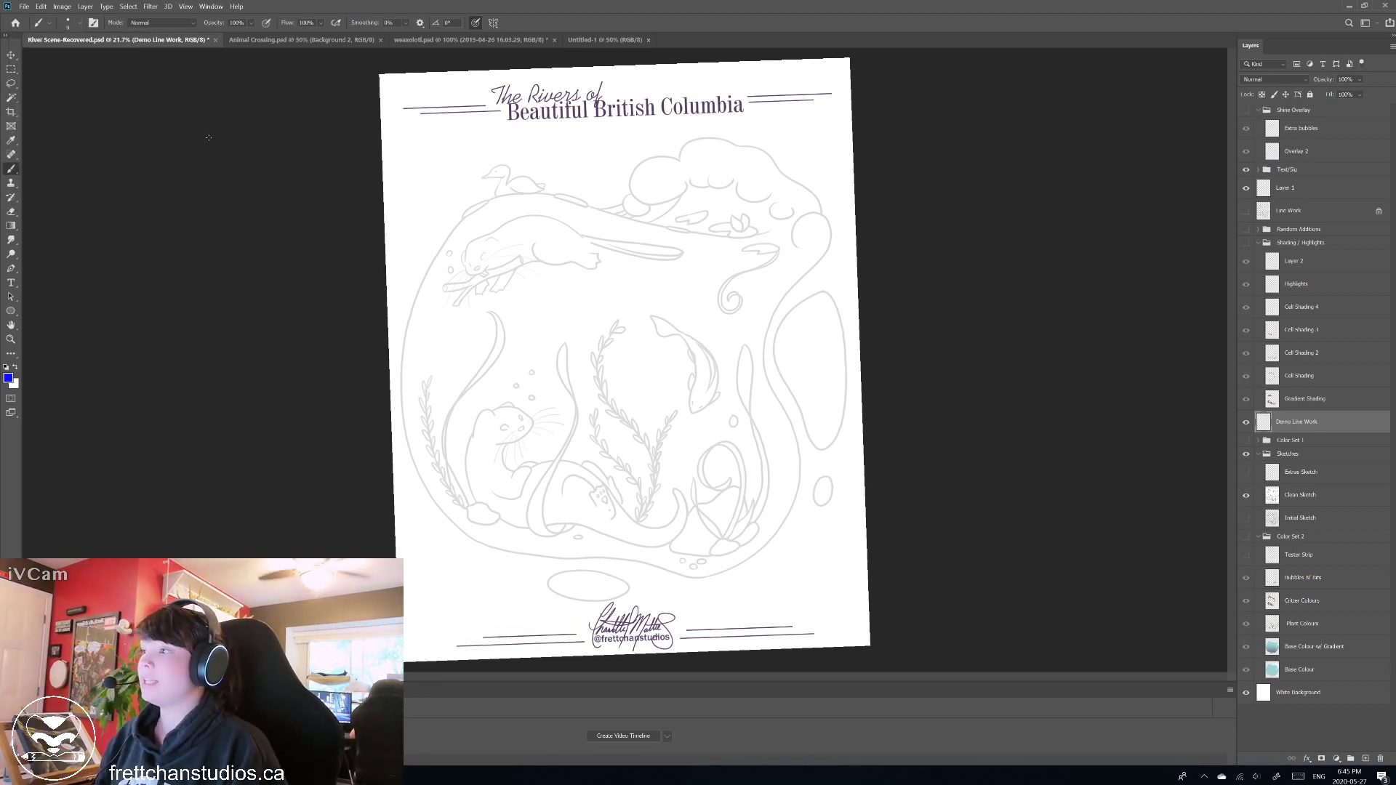
Set the brush size to 10 px, and test it with a zigzag stroke across the poster that is undone.
left_click(67, 23)
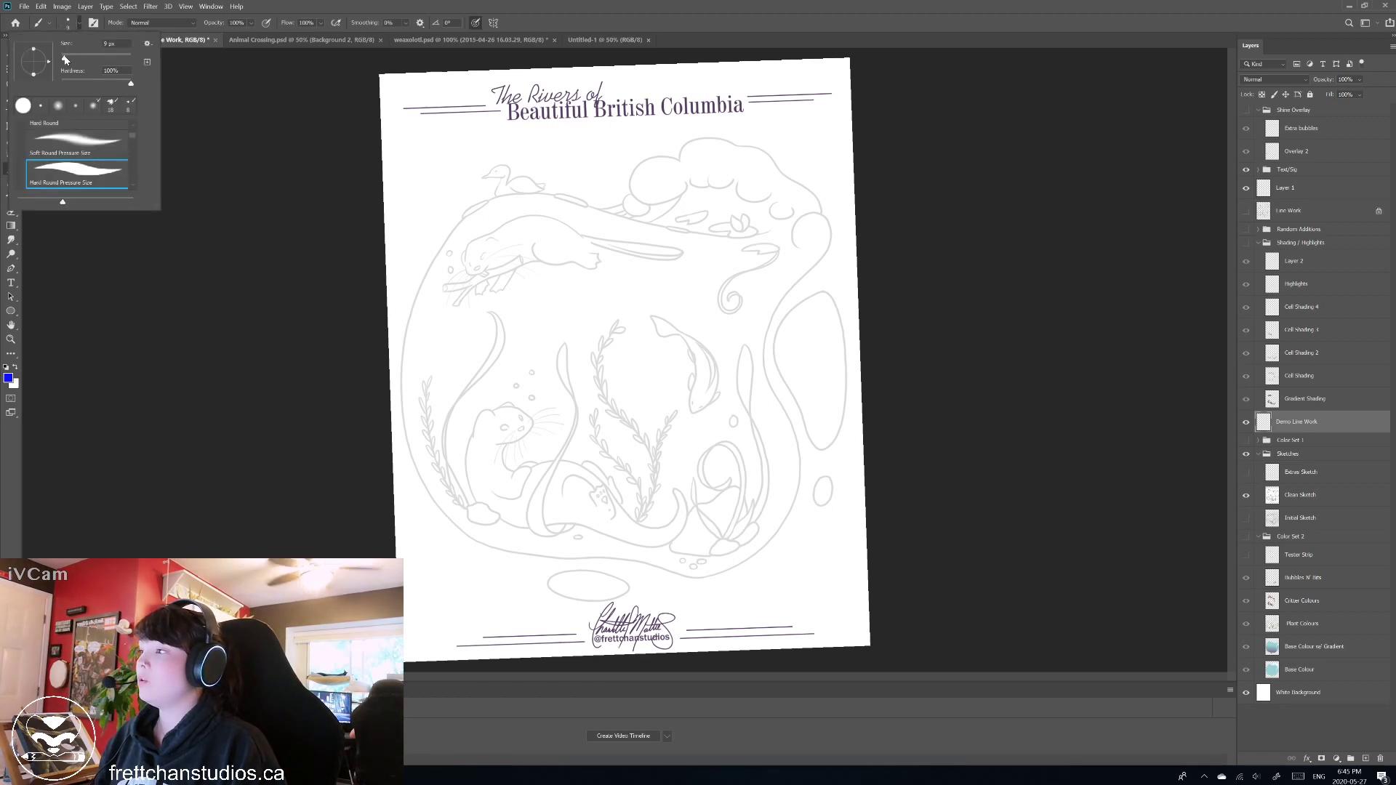
left_click_drag(64, 59, 66, 59)
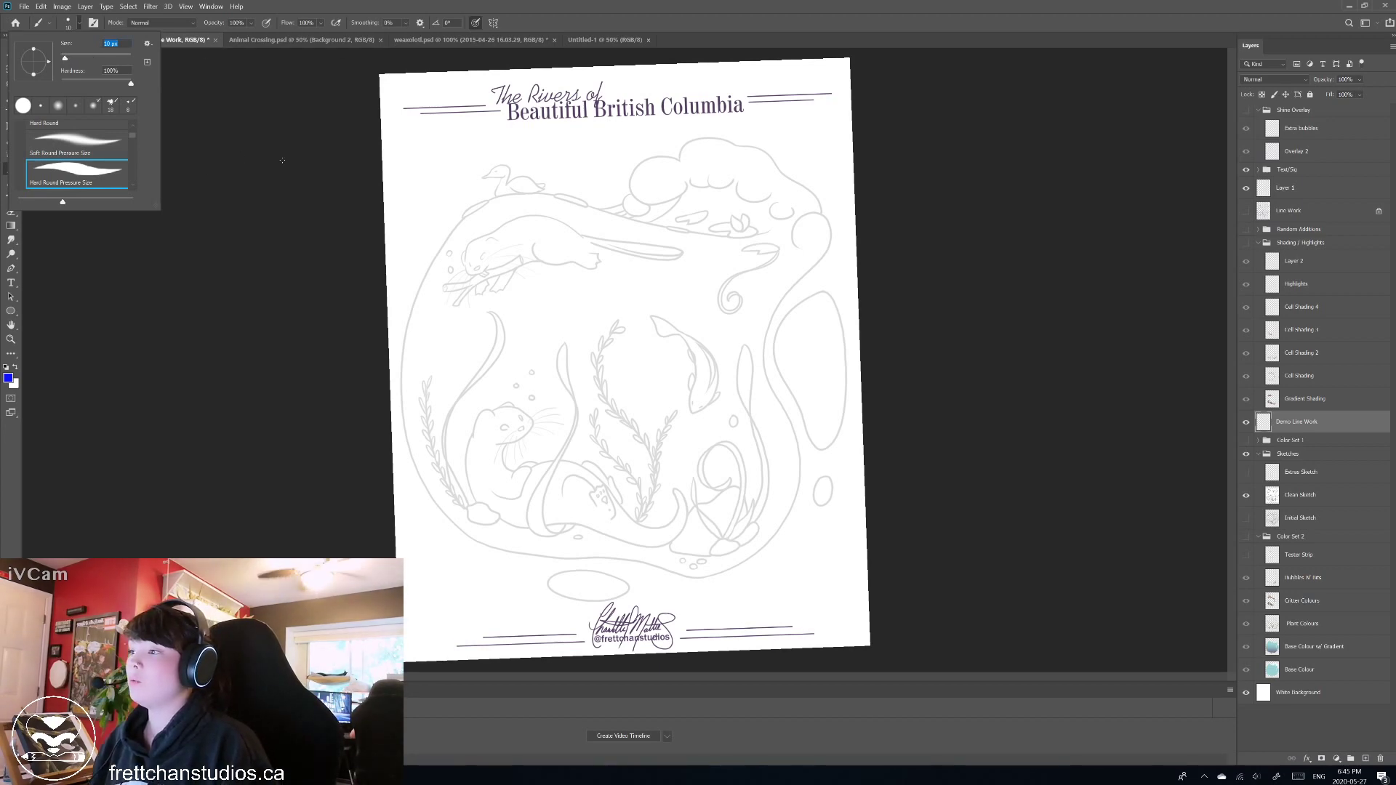
key("Return")
mouse_move(656, 205)
left_mouse_down()
mouse_move(688, 228)
mouse_move(613, 356)
mouse_move(730, 282)
mouse_move(656, 409)
mouse_move(687, 417)
mouse_move(673, 527)
left_mouse_up()
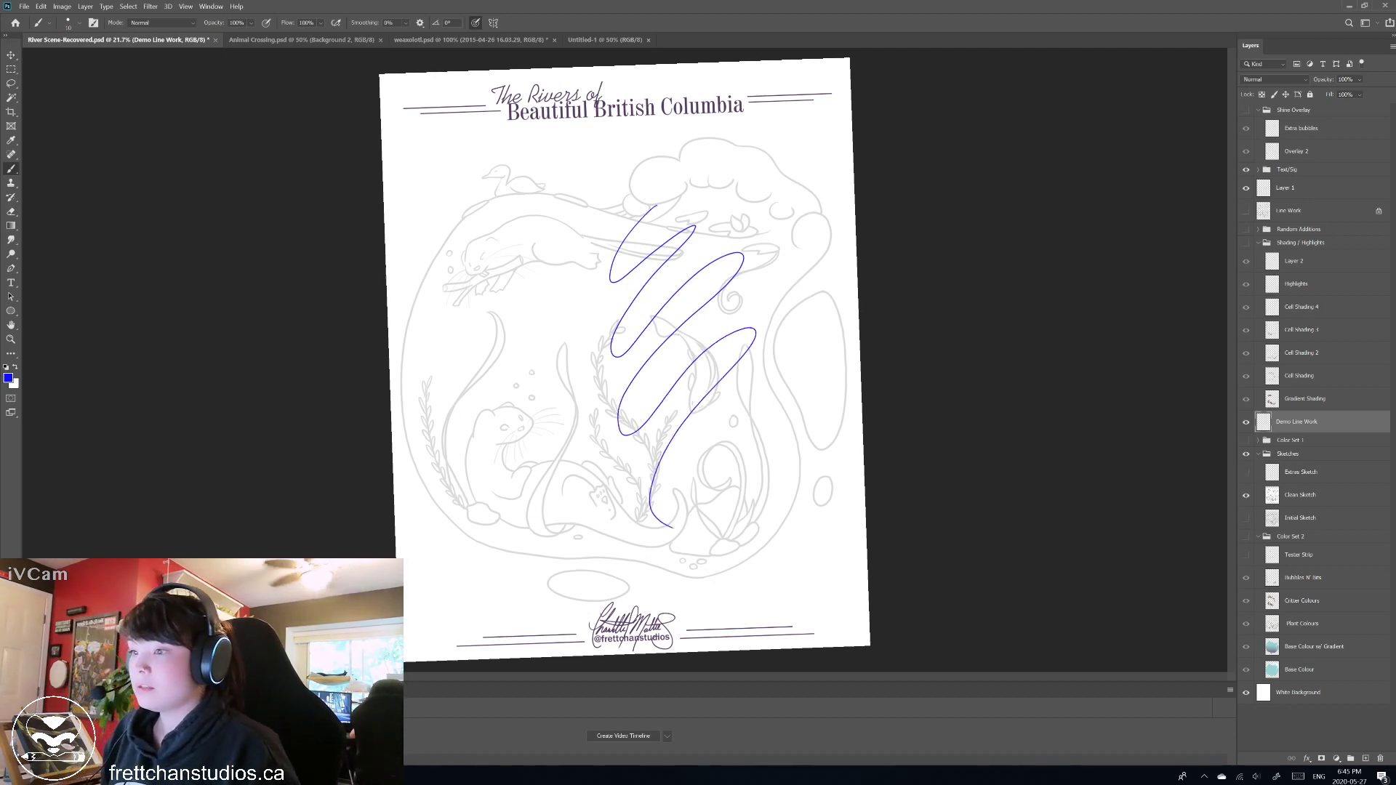
key("ctrl+z")
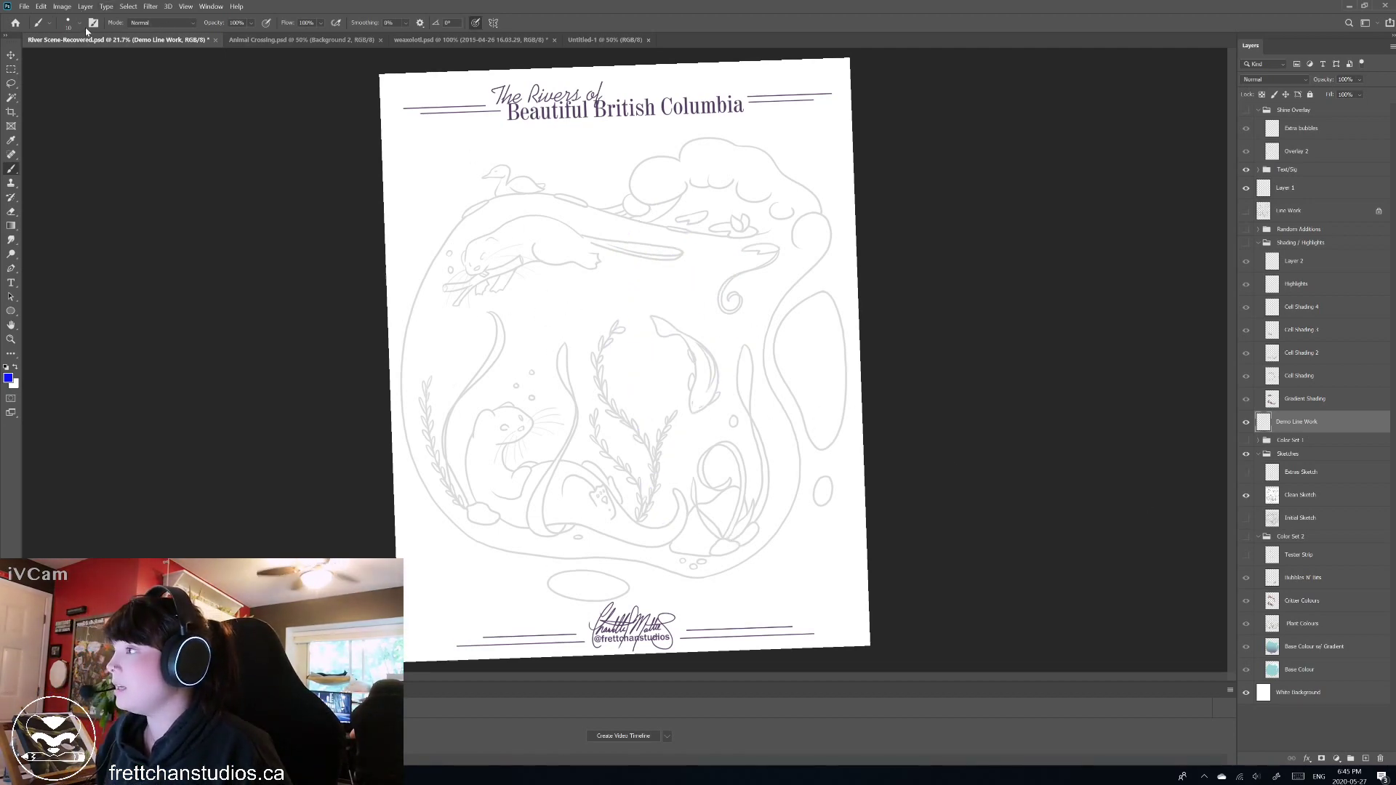
Increase the brush size to 17 px.
left_click(73, 22)
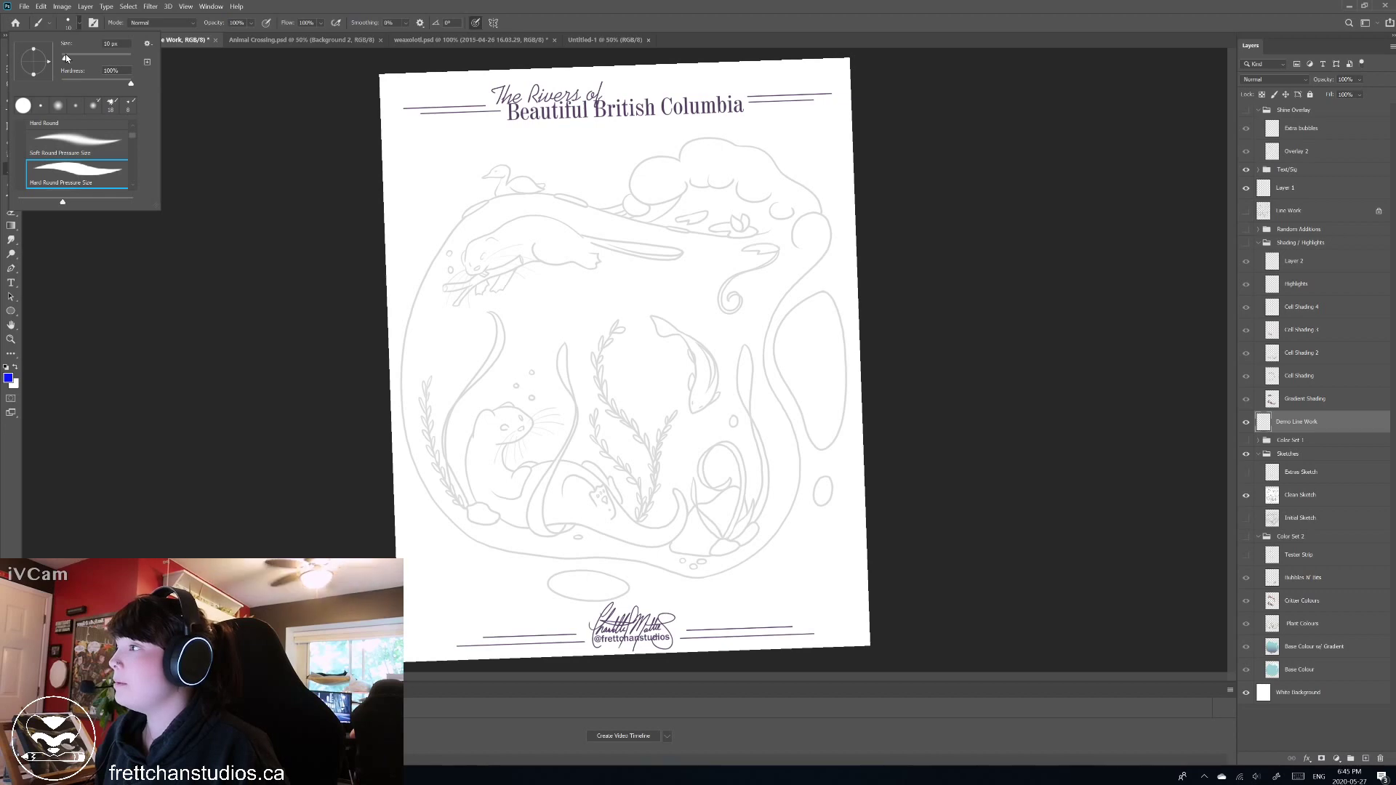
left_click_drag(67, 54, 68, 53)
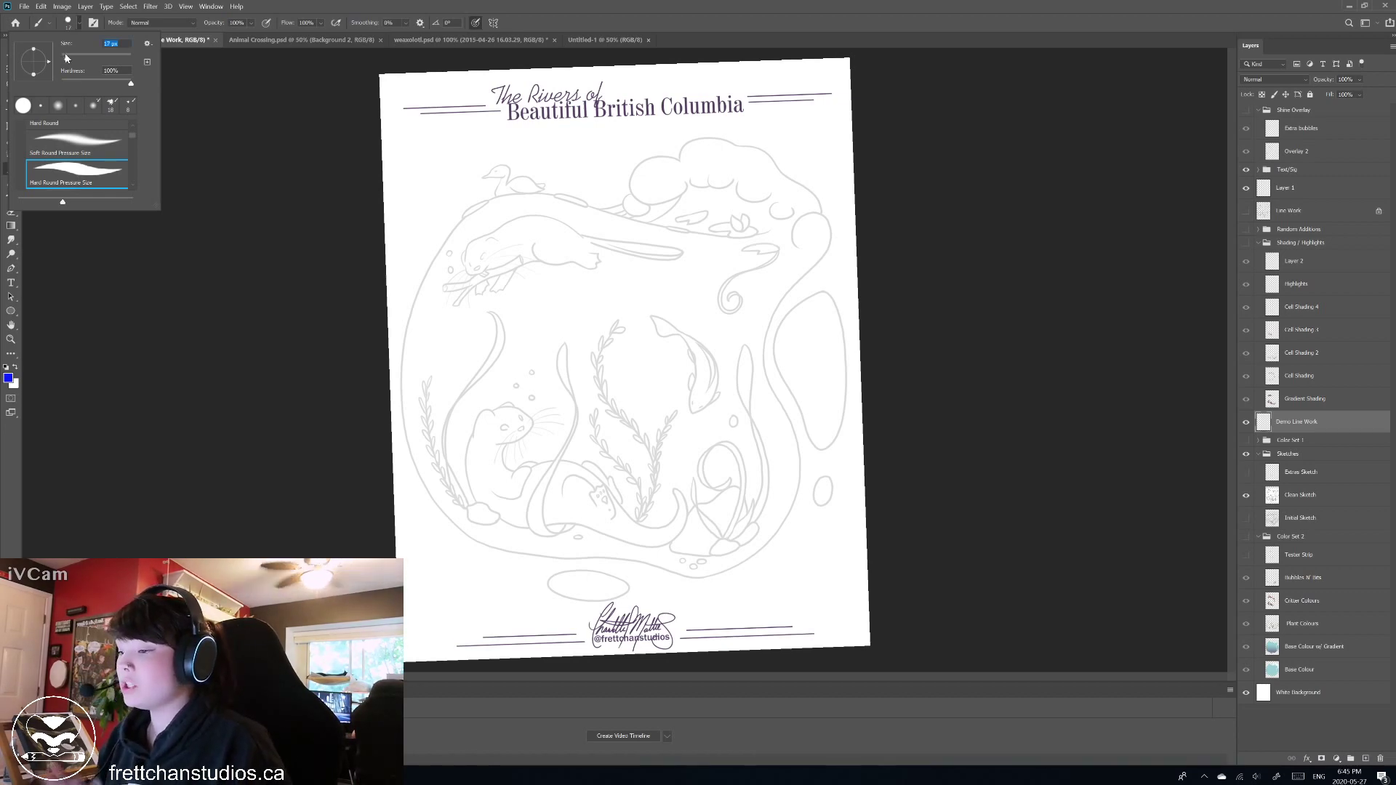
left_click(213, 88)
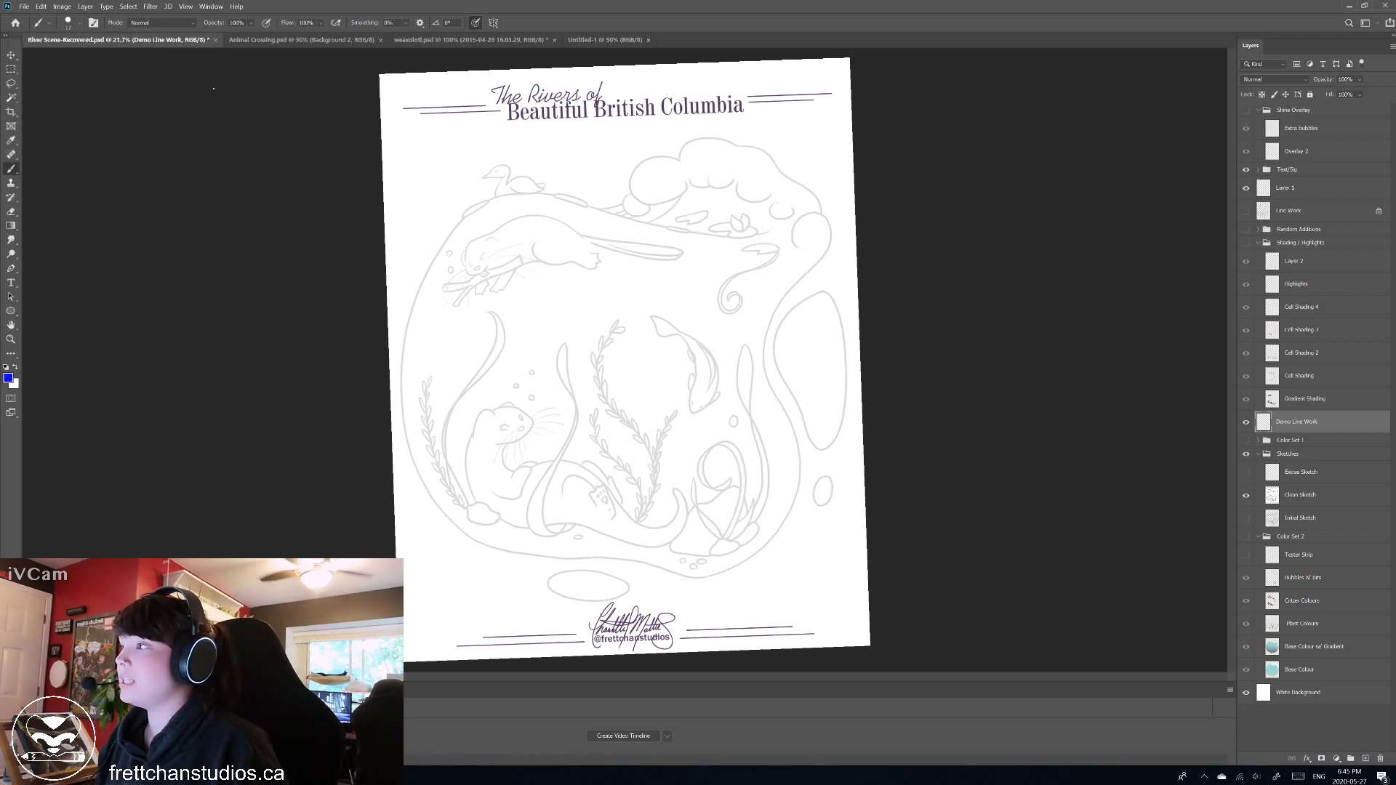
Set the foreground colour to black, and try a short stroke on the poster before undoing it.
left_click(8, 378)
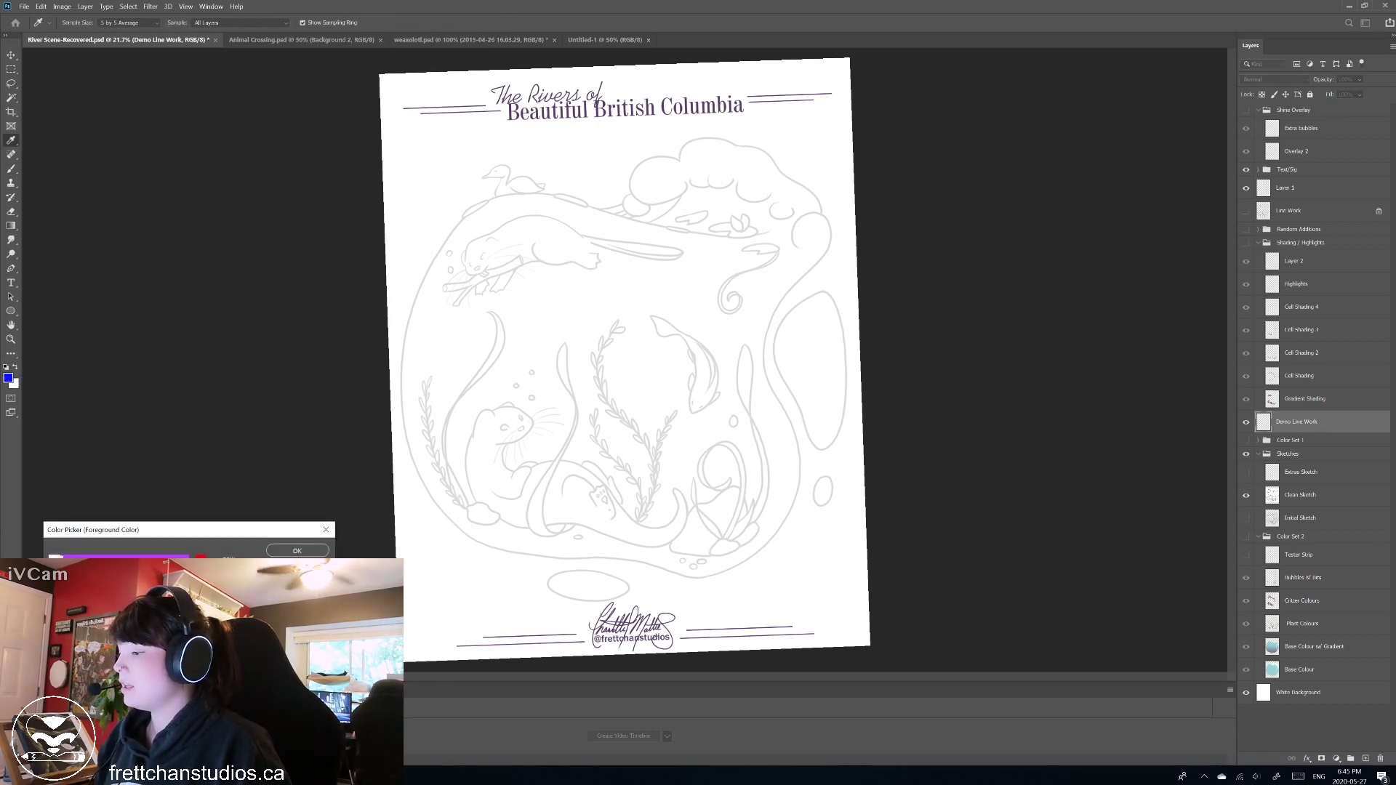
left_click(297, 550)
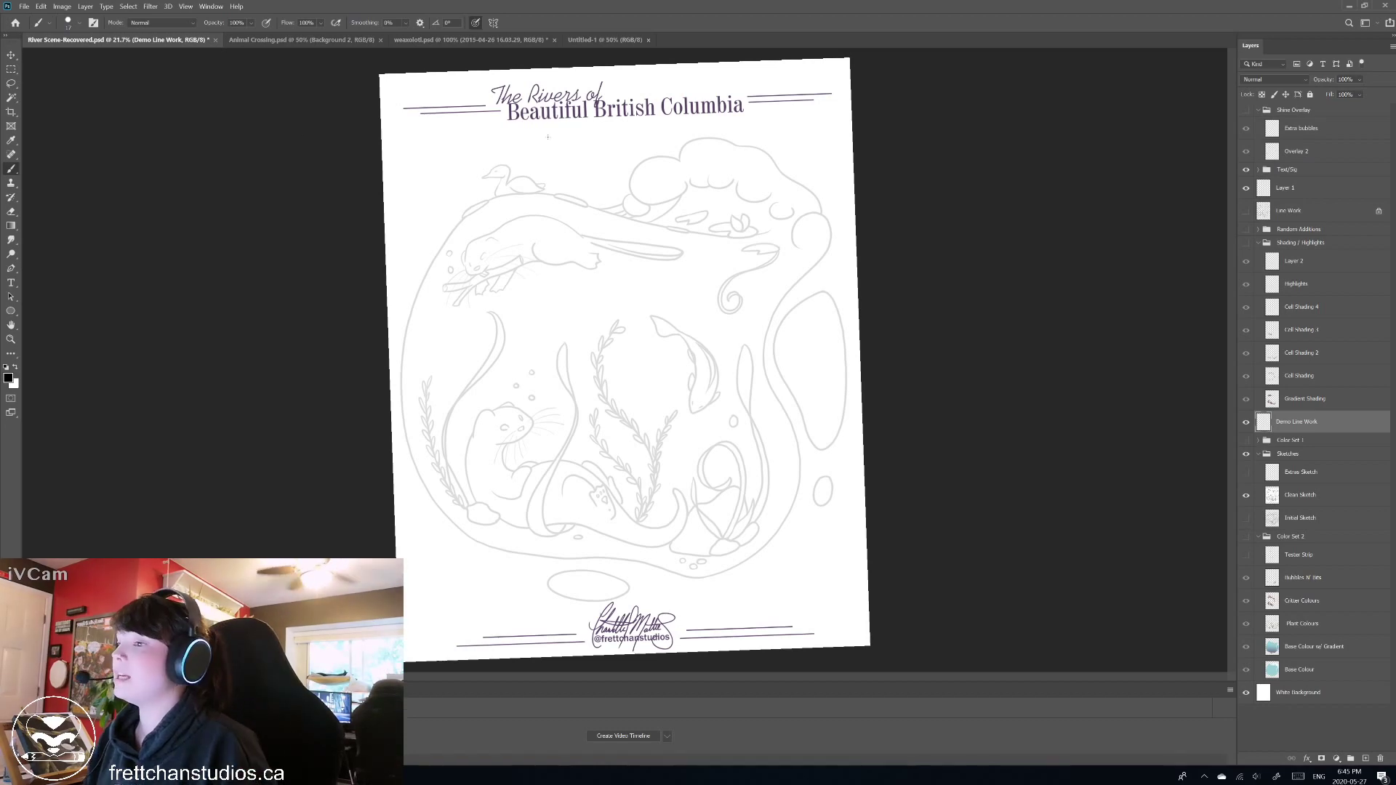
mouse_move(685, 299)
left_mouse_down()
mouse_move(680, 324)
mouse_move(709, 341)
mouse_move(721, 382)
left_mouse_up()
key("ctrl+z")
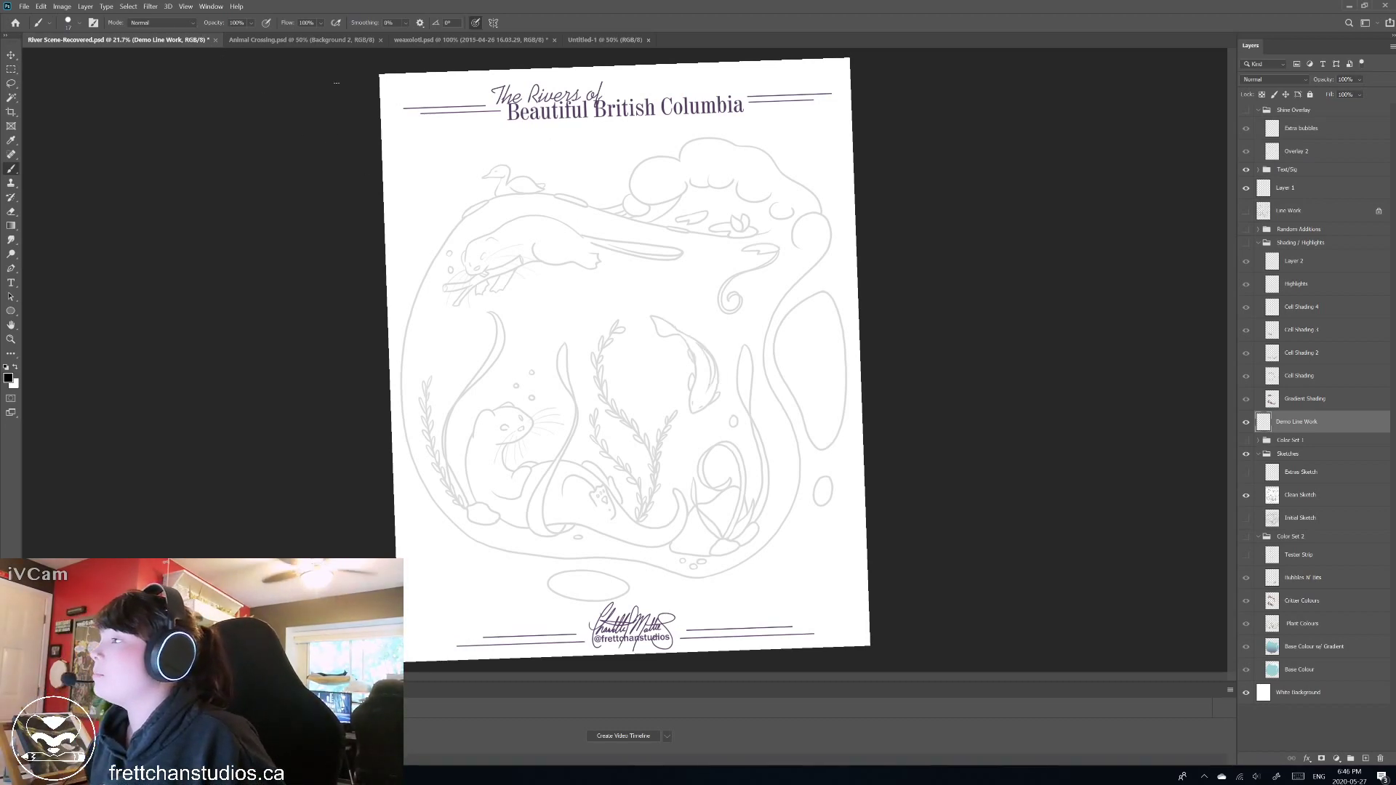
Set the brush size to 20 px.
left_click(71, 24)
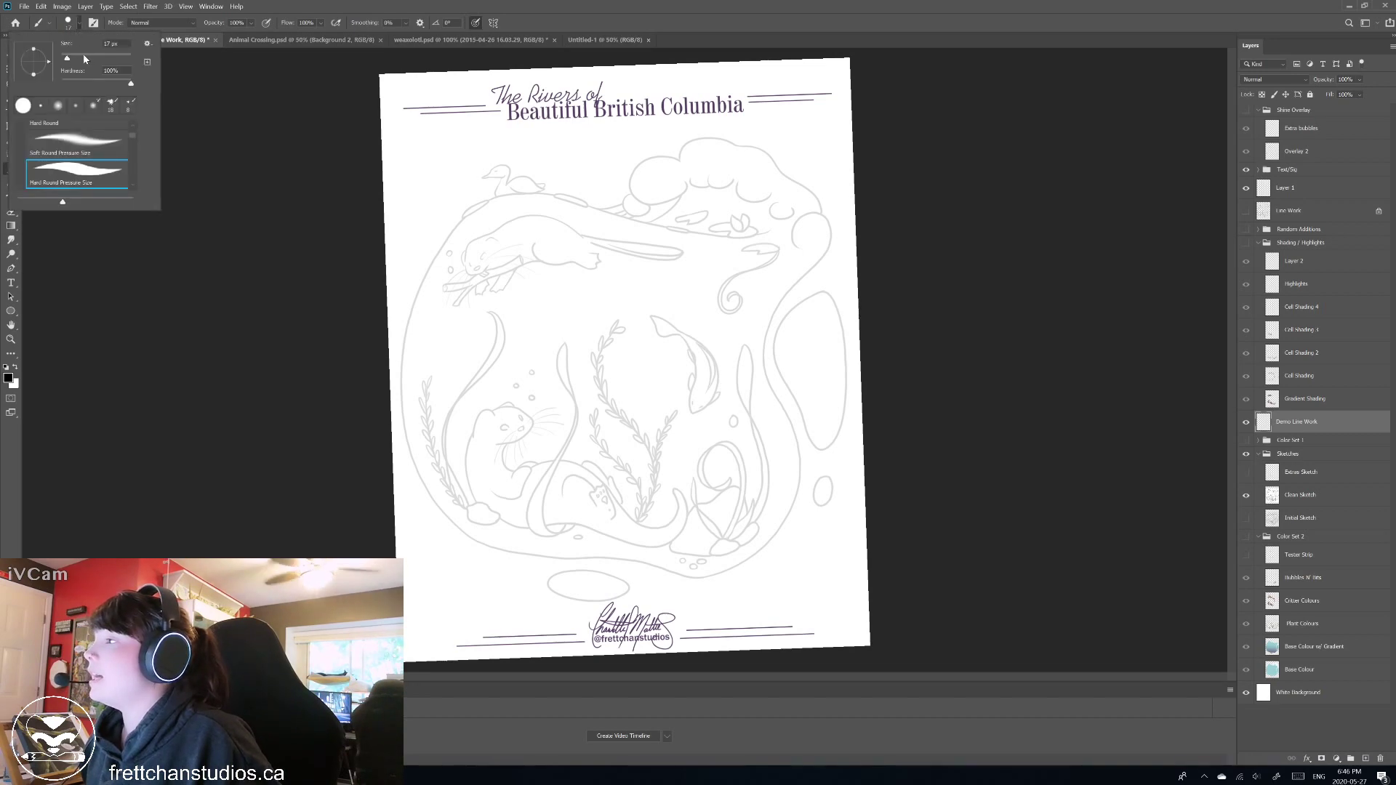
left_click_drag(68, 59, 70, 61)
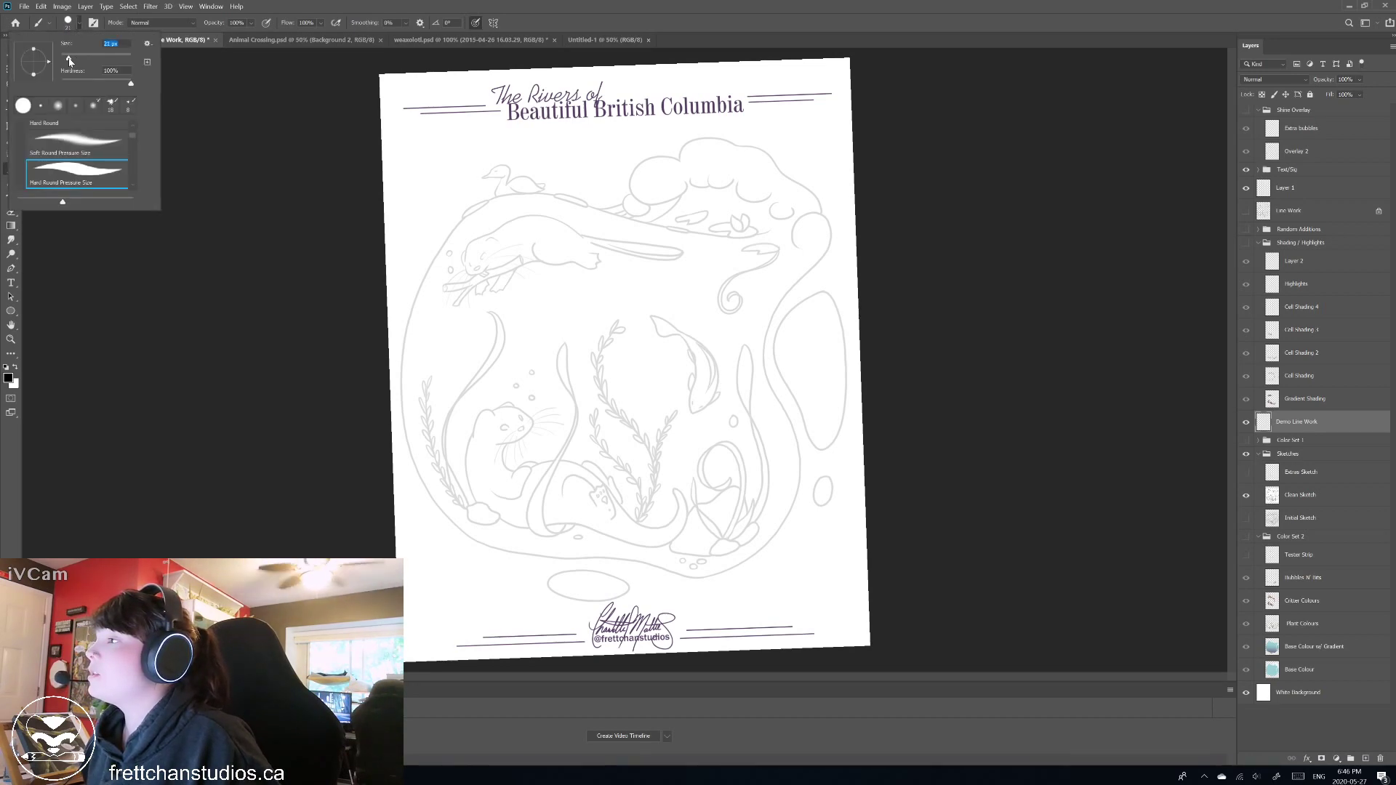
type("20")
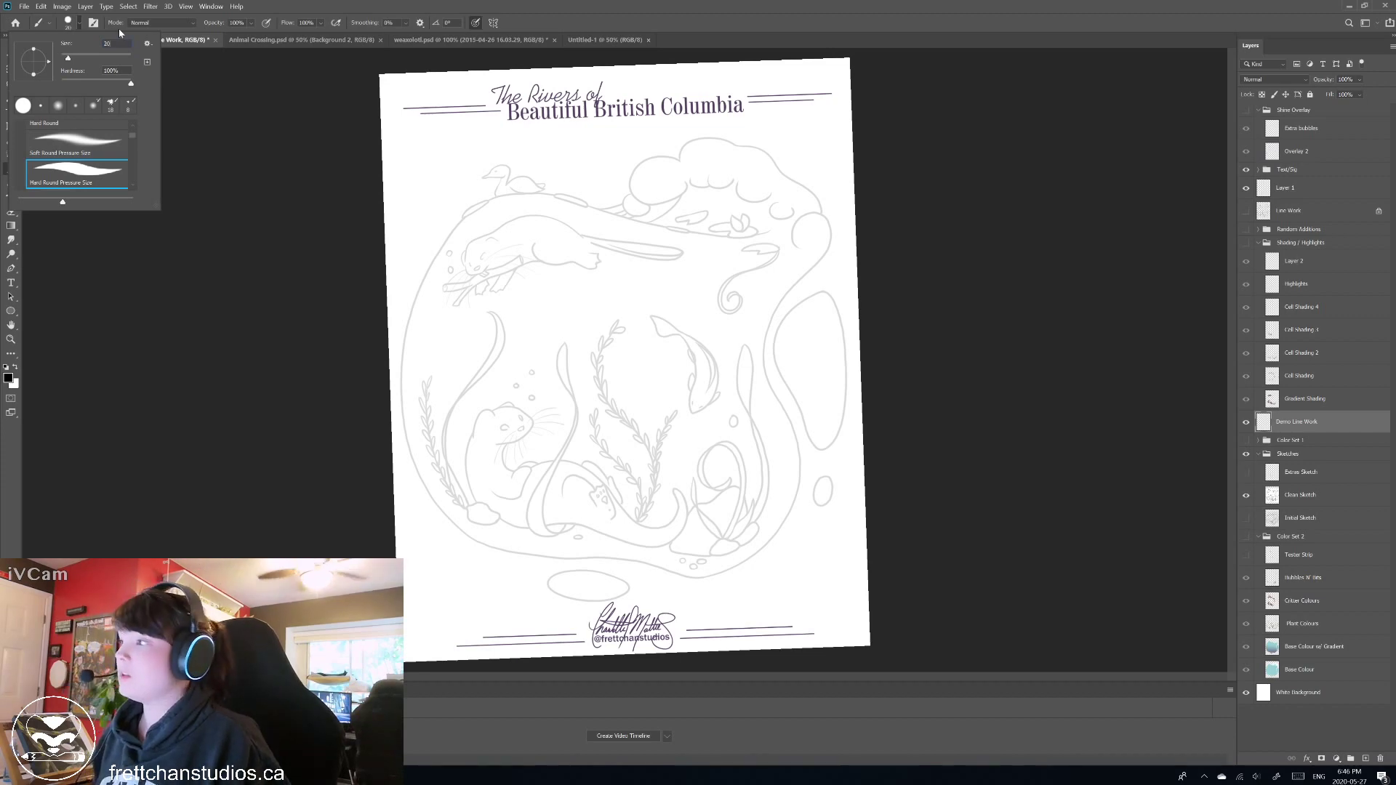
key("Return")
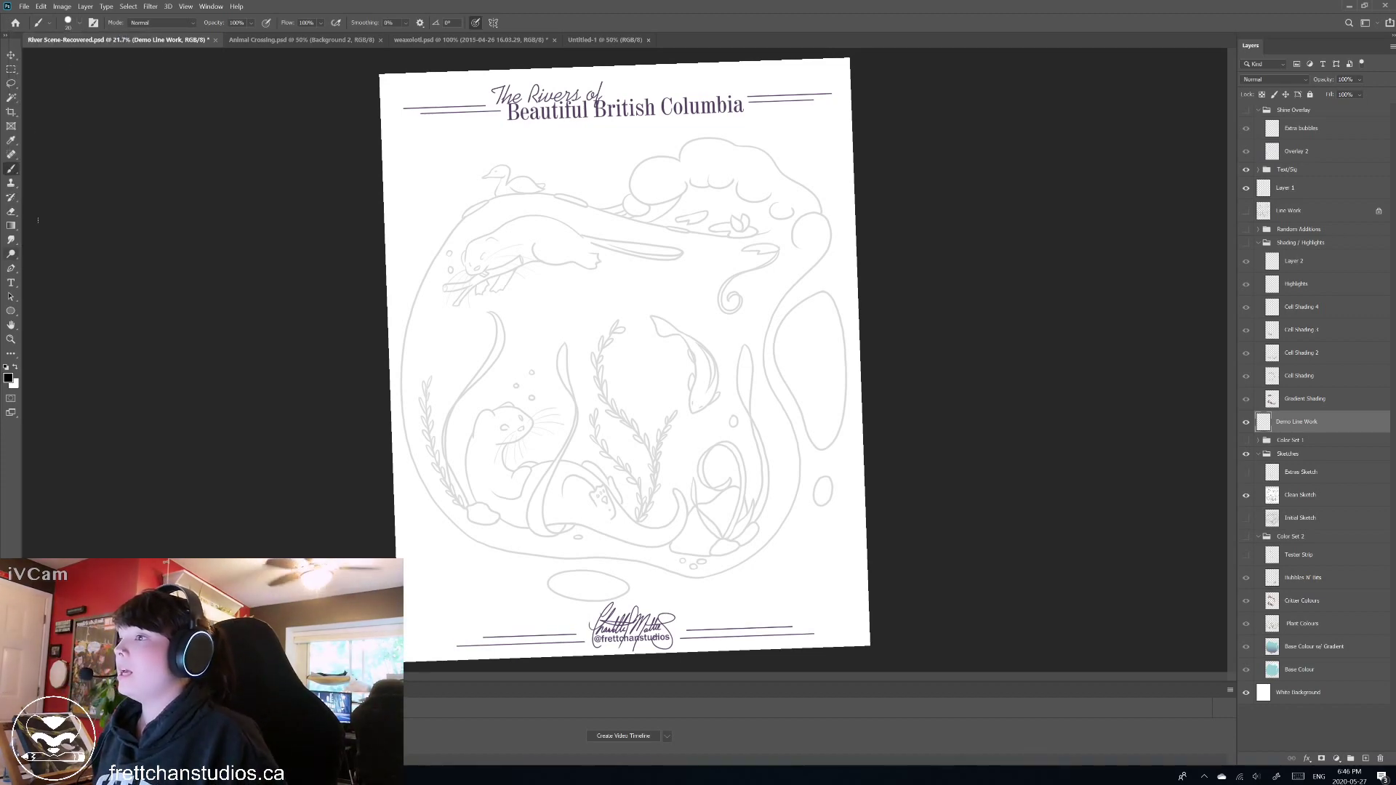
Draw a diagonal pressure-sensitive test stroke across the poster, undo it, and draw another one that tapers from thin to thick.
left_click(476, 22)
mouse_move(787, 247)
left_mouse_down()
mouse_move(662, 396)
mouse_move(578, 536)
left_mouse_up()
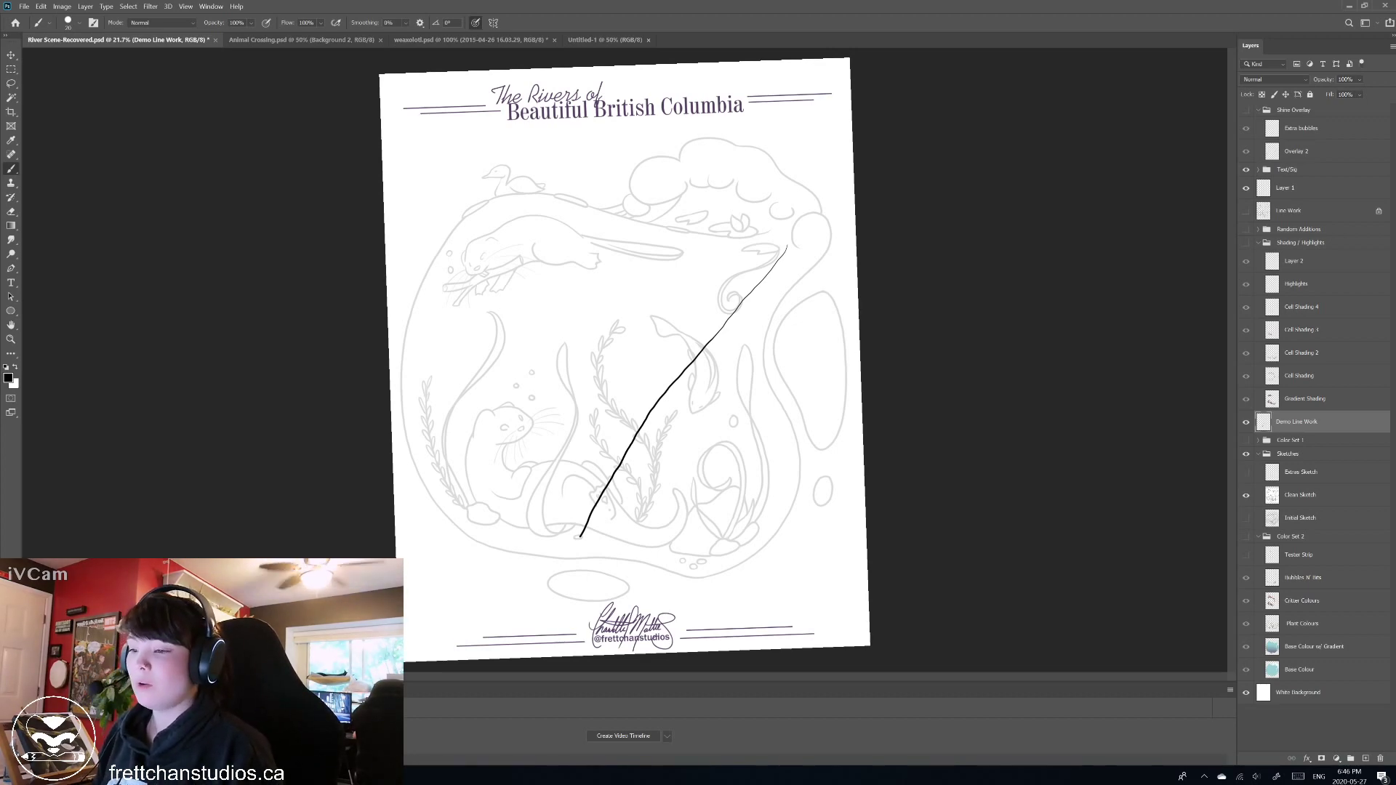
key("ctrl+z")
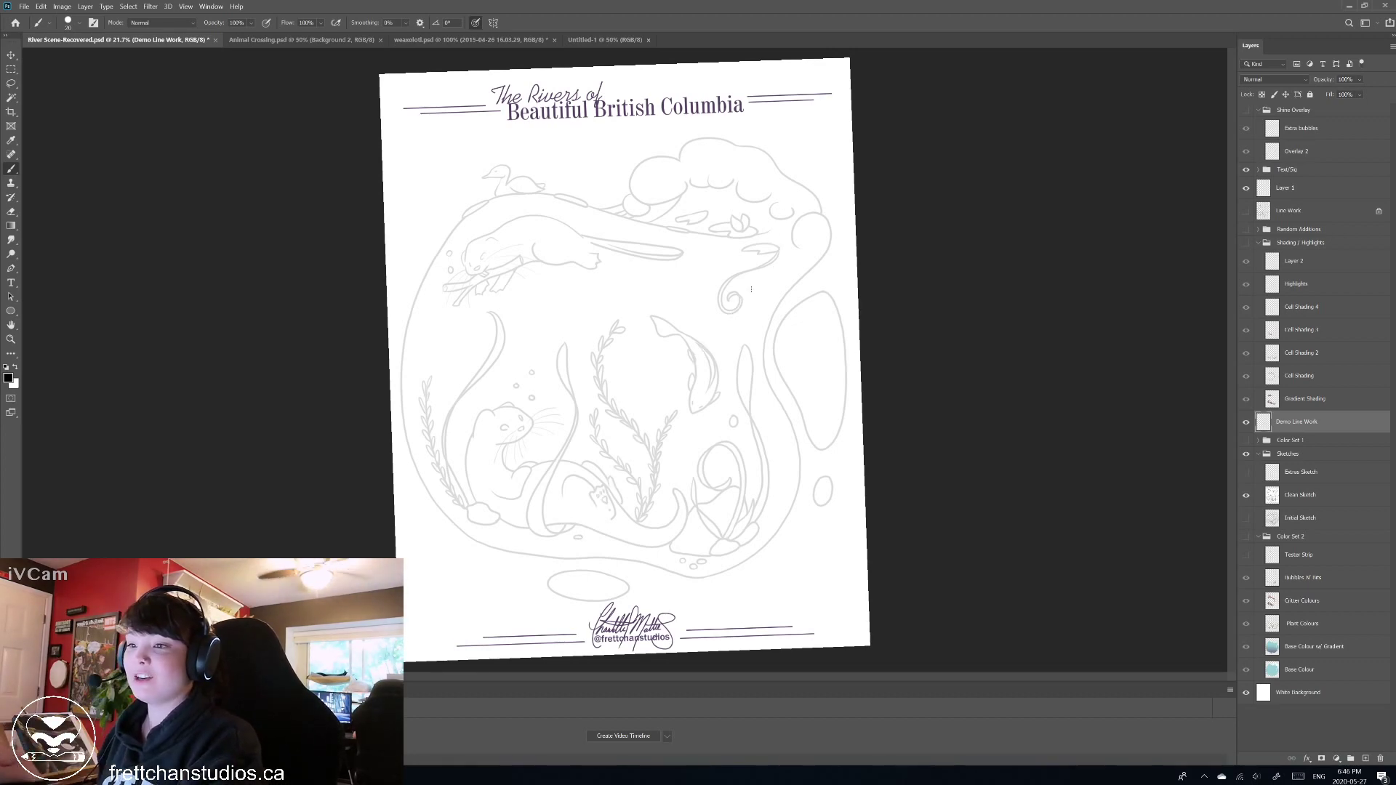
left_click_drag(782, 210, 613, 539)
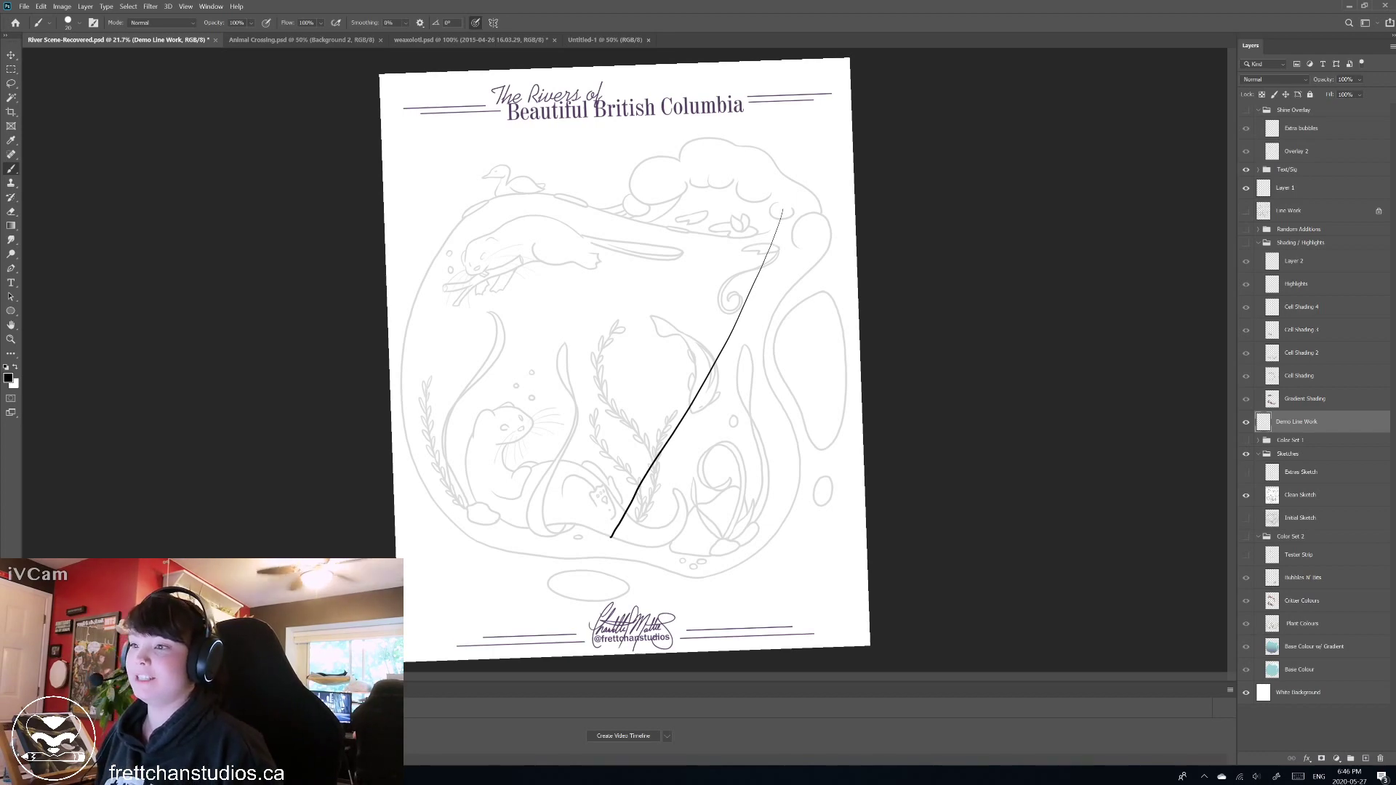
Undo the diagonal test stroke, and scribble loose loops and zigzags across the poster before undoing them too.
key("ctrl+z")
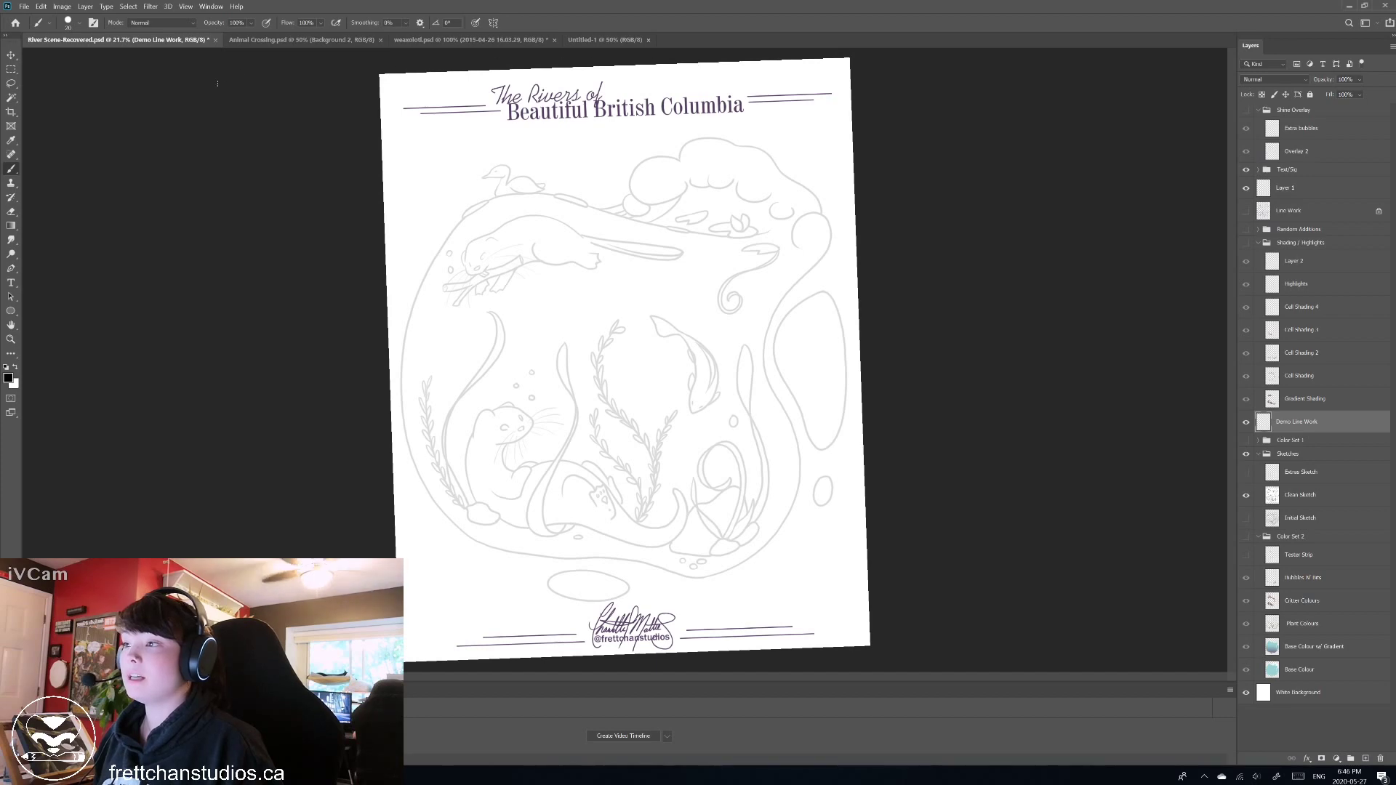
mouse_move(726, 359)
left_mouse_down()
mouse_move(778, 523)
mouse_move(750, 305)
mouse_move(756, 407)
mouse_move(607, 476)
mouse_move(658, 561)
left_mouse_up()
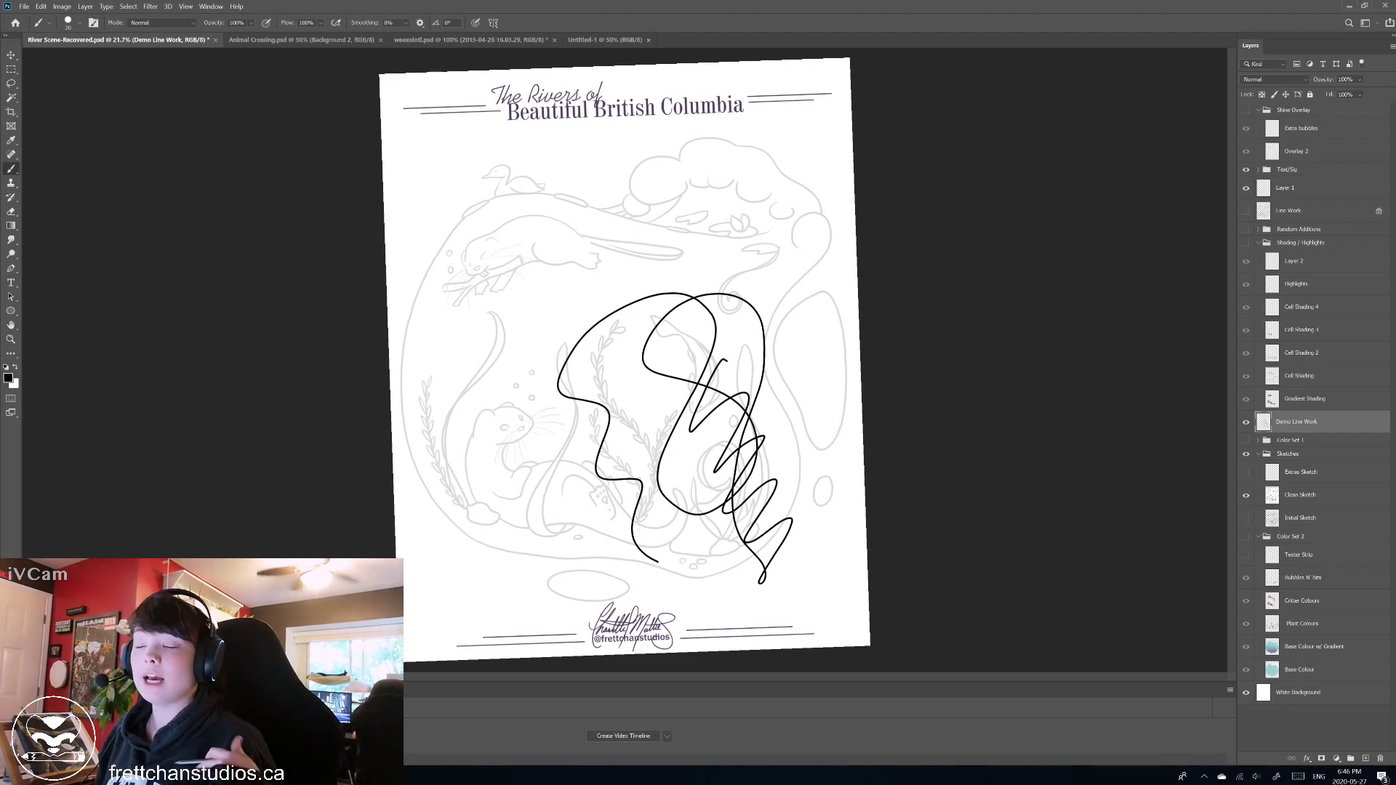
key("ctrl+z")
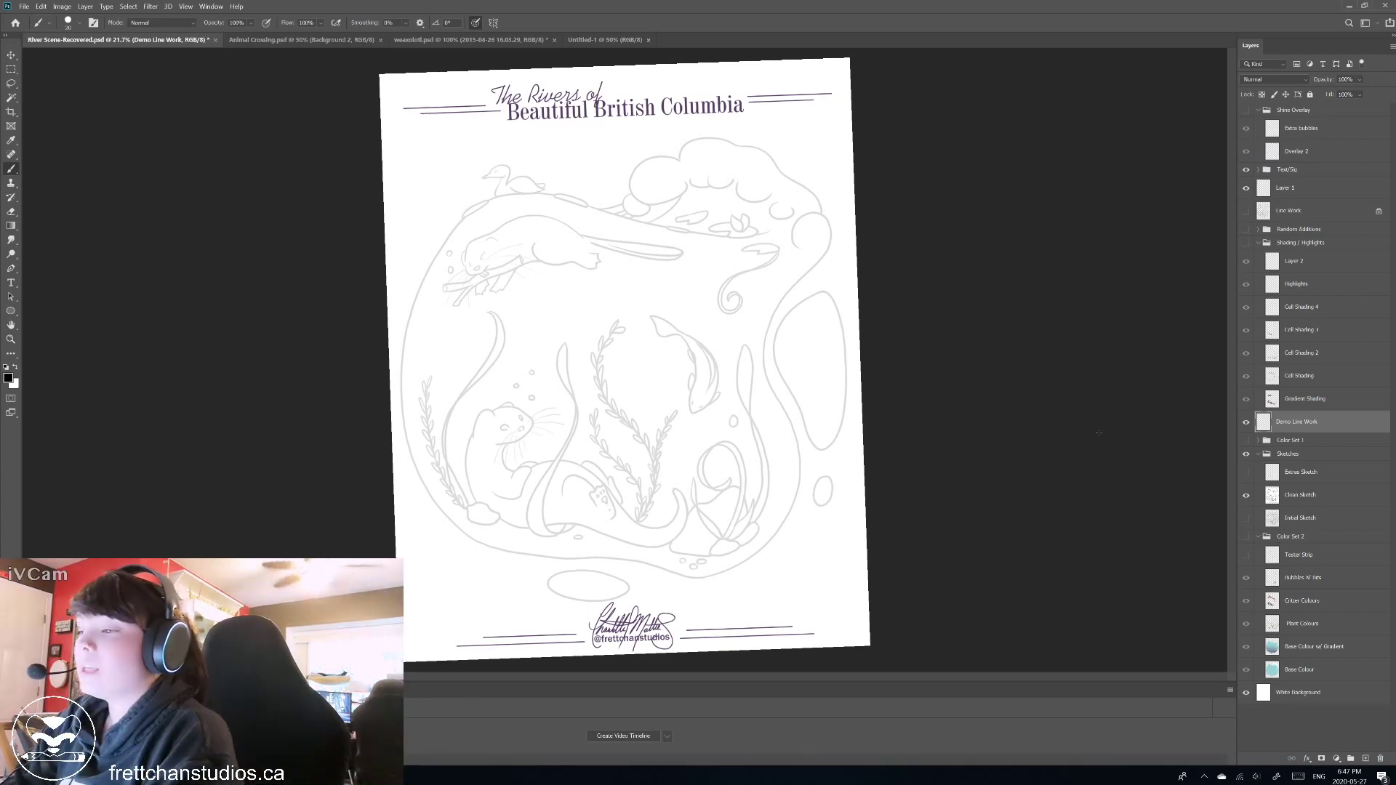
Examine the swimming beaver sketch at several magnifications and canvas angles.
key("ctrl+plus")
scroll(772, 363, "up", 5)
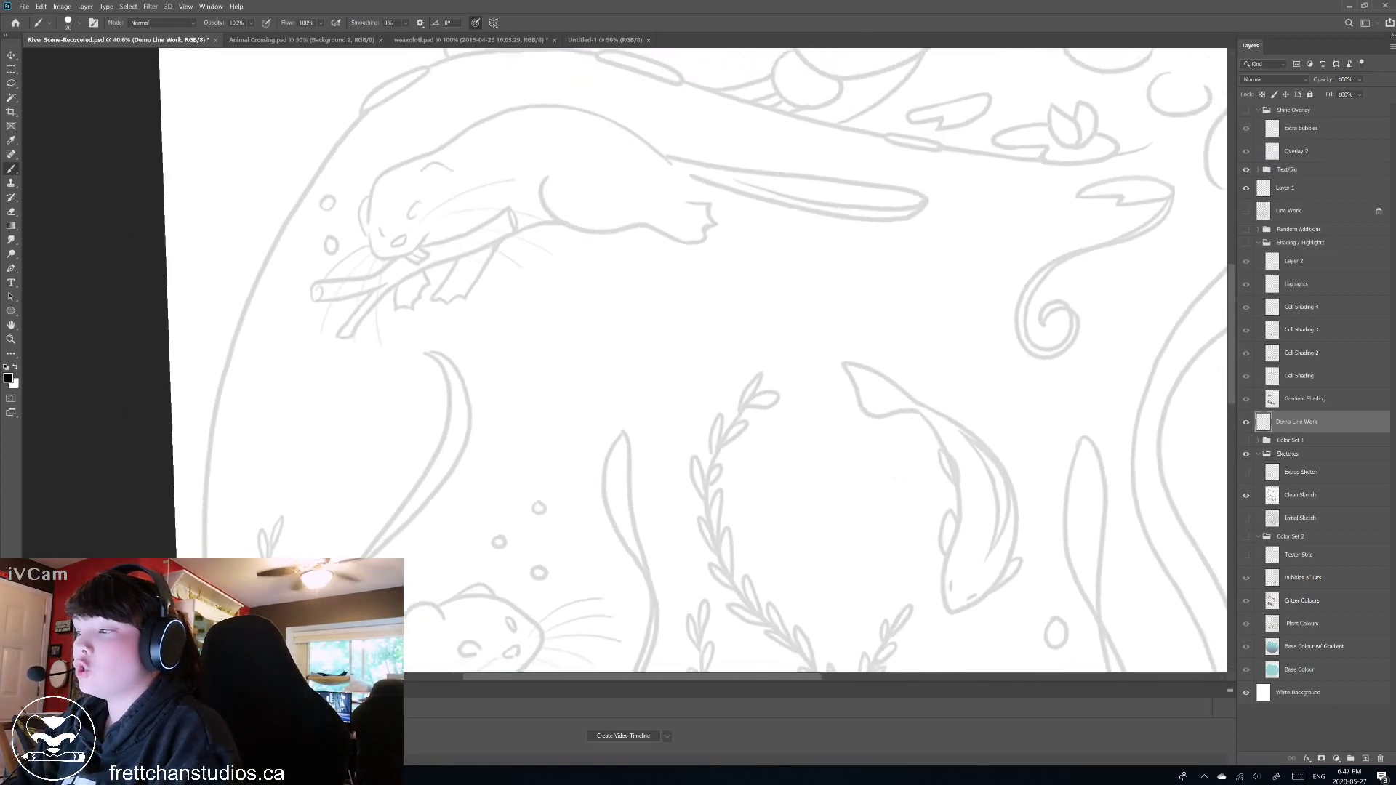
scroll(618, 327, "up", 2)
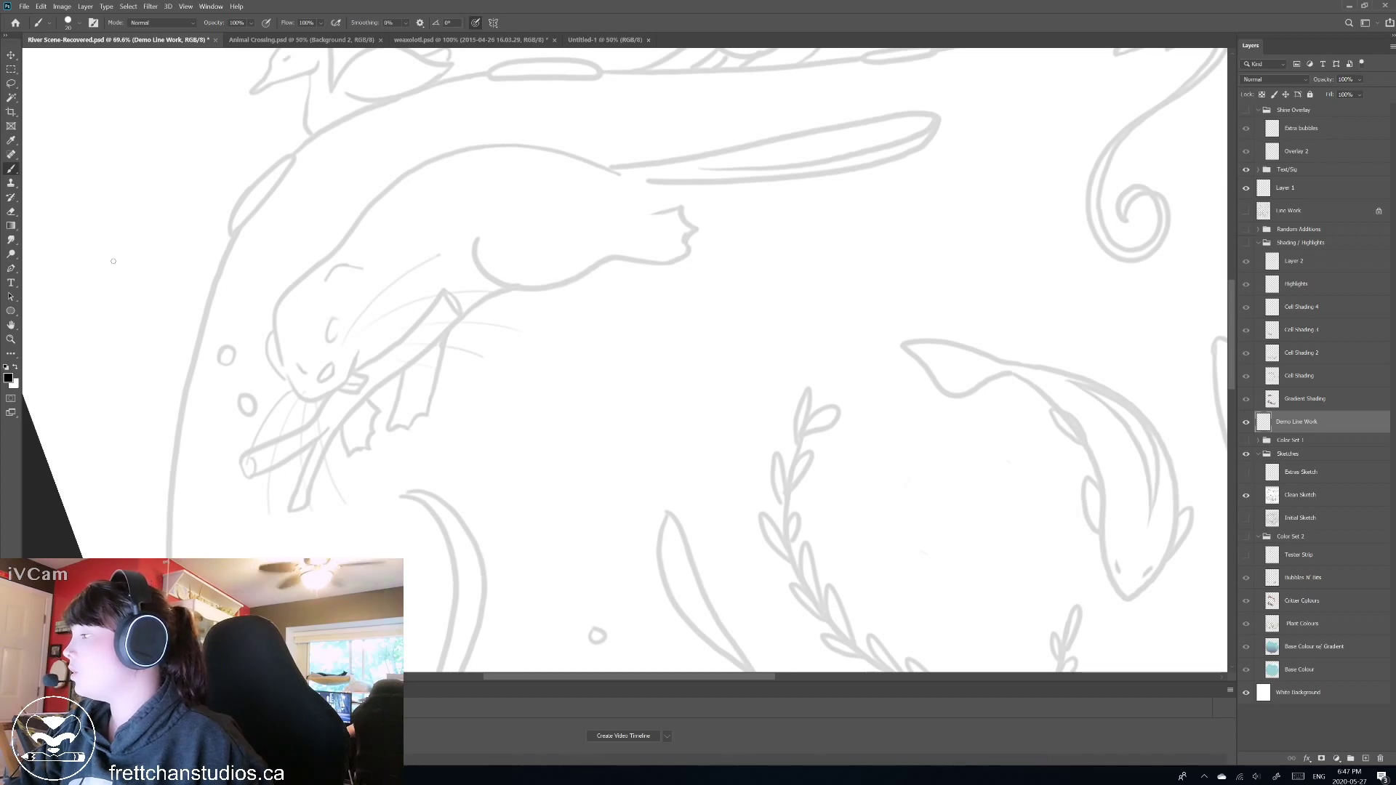
left_click(11, 338)
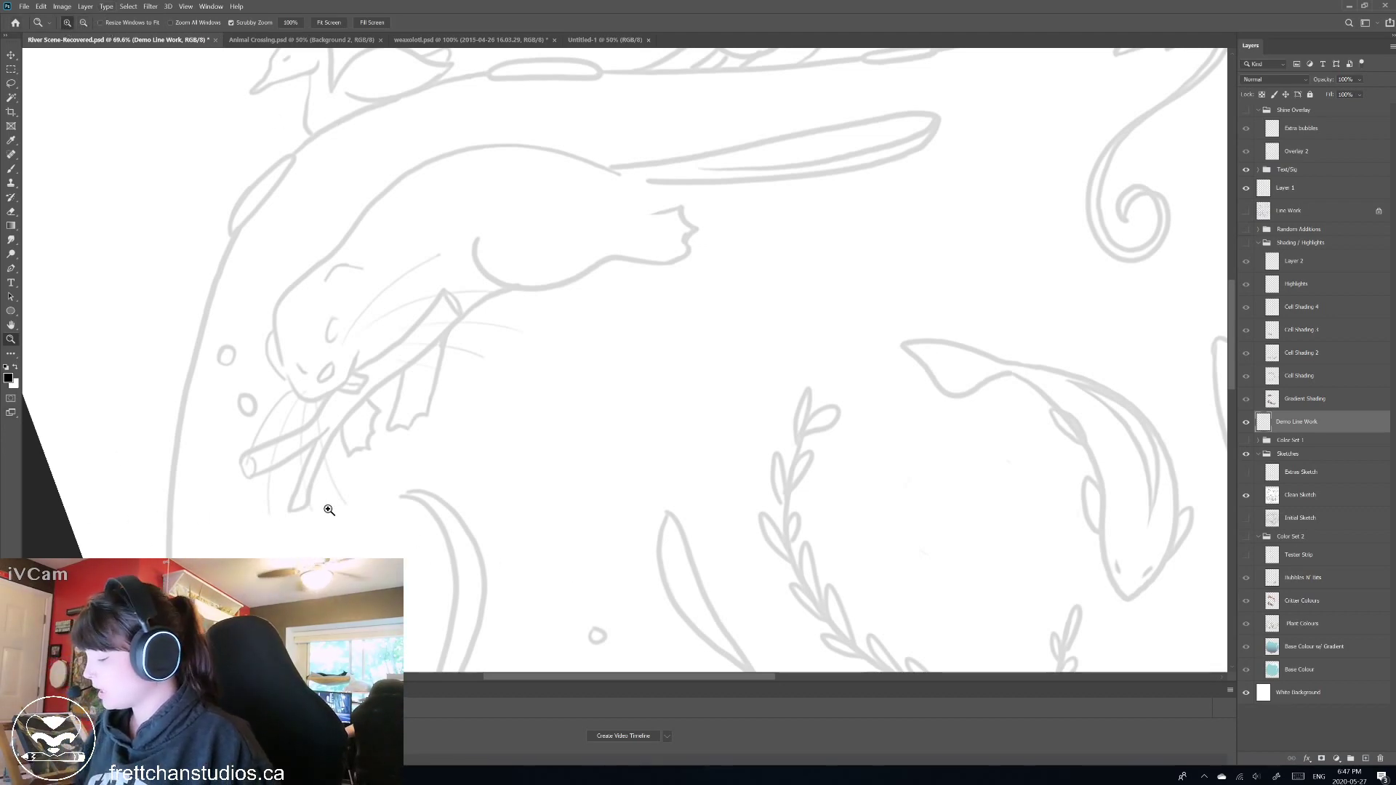
key("ctrl+minus")
key("ctrl+minus")
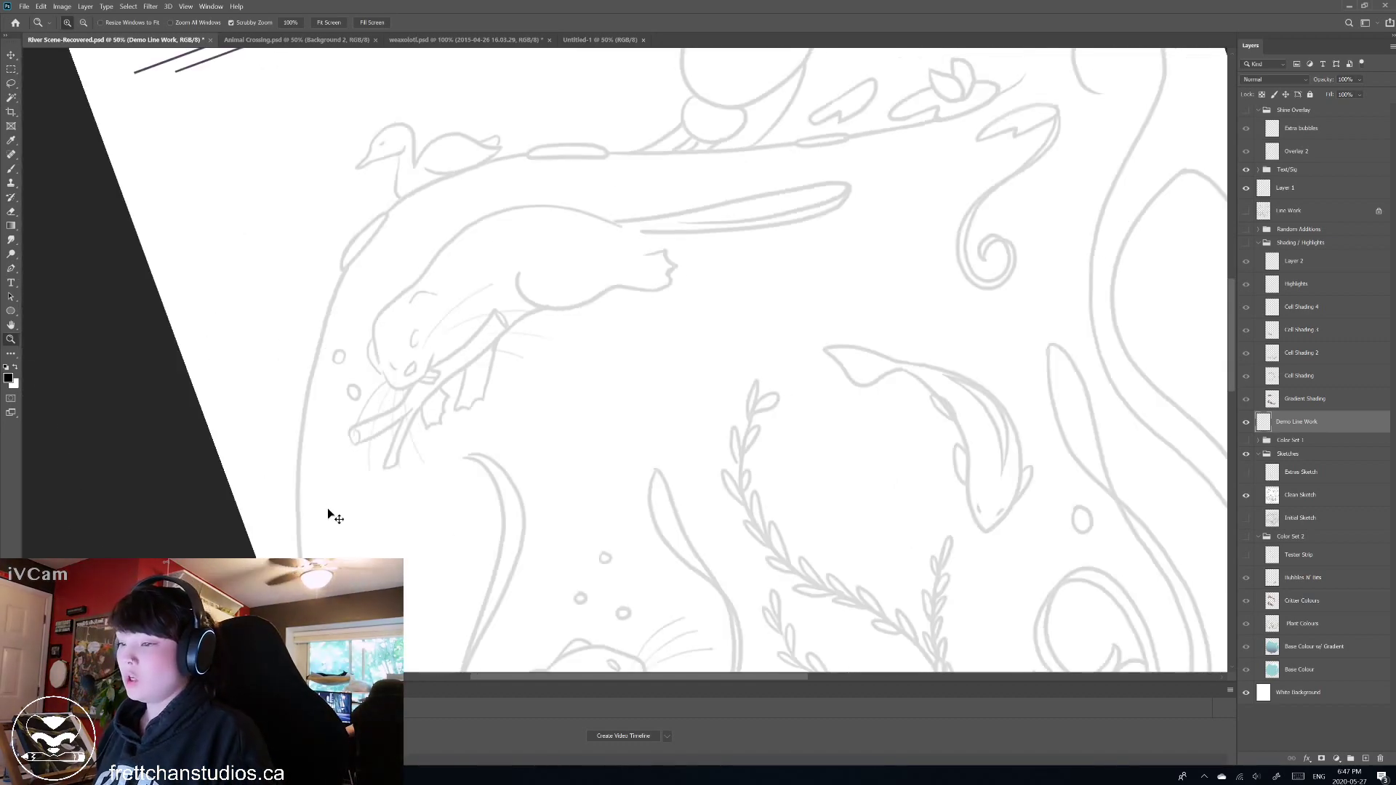
key("ctrl+plus")
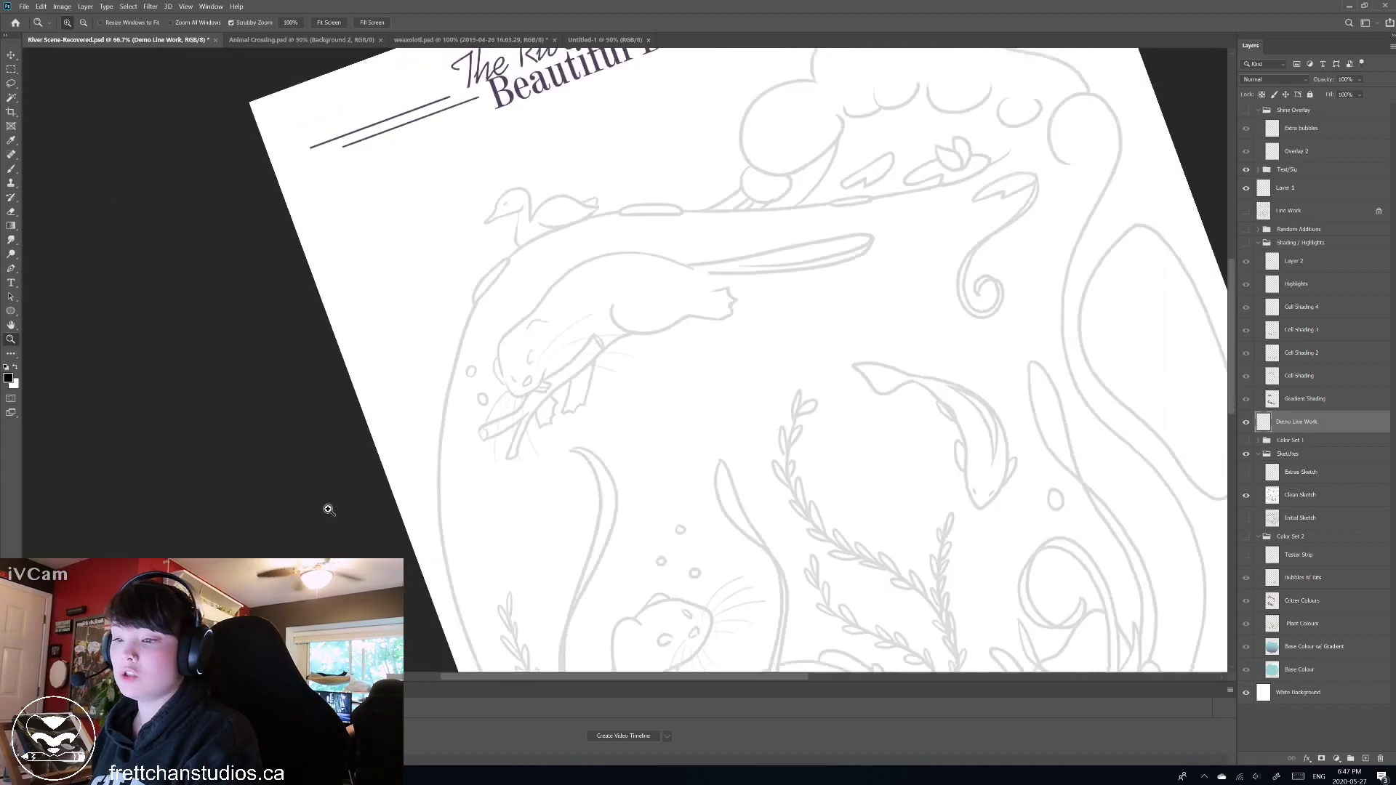
scroll(329, 510, "up", 1)
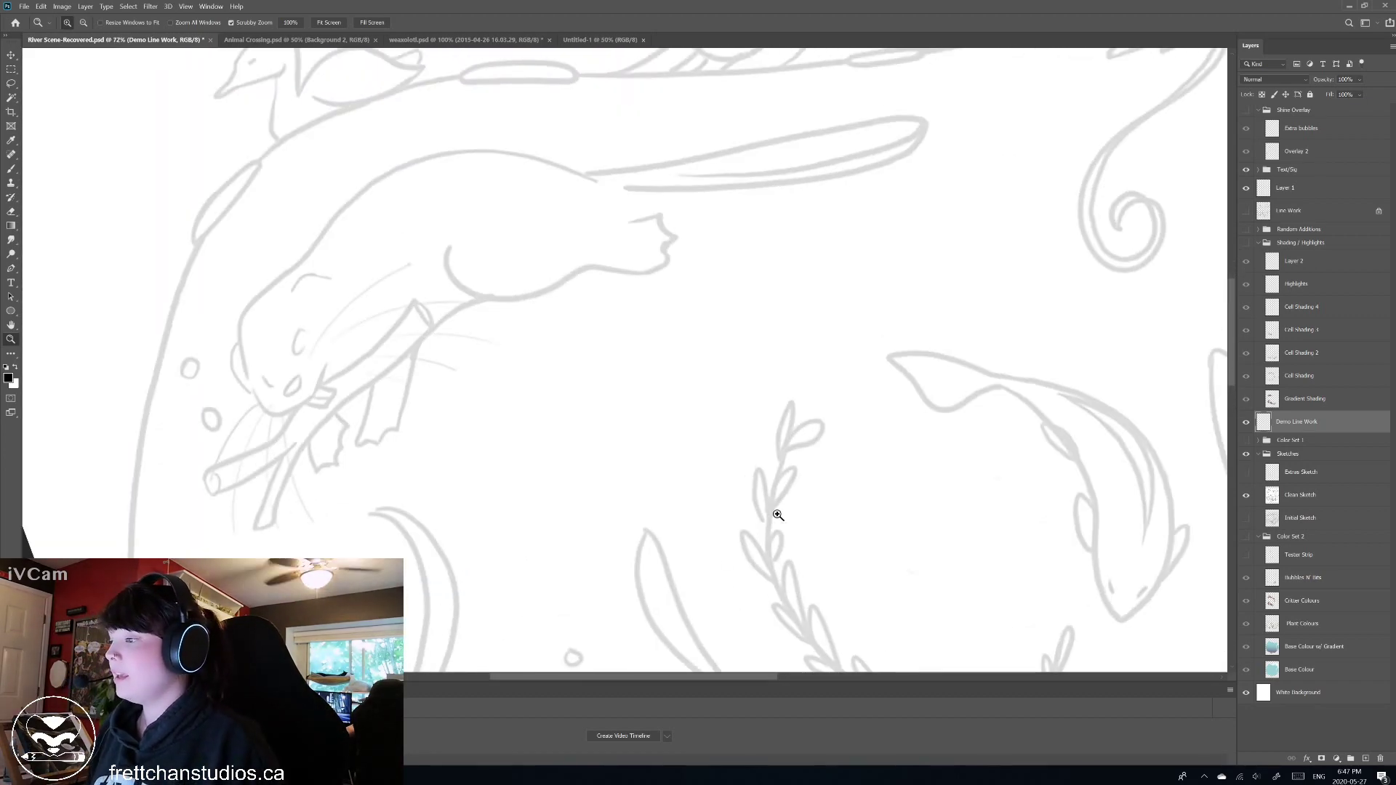
Switch to the Brush tool, try a tapered black stroke over the beaver's ear, and undo it.
left_click(10, 174)
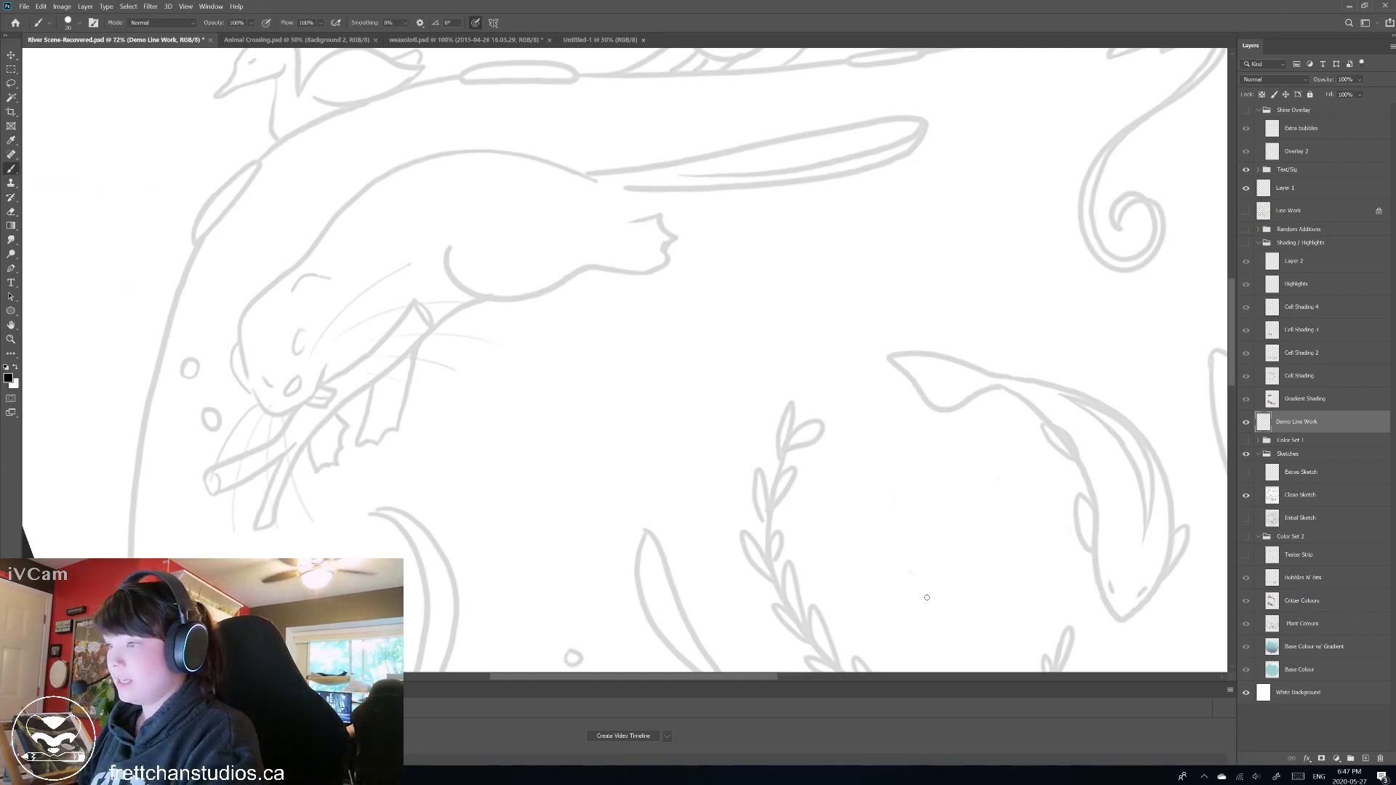
mouse_move(671, 587)
left_mouse_down()
mouse_move(927, 598)
mouse_move(946, 560)
mouse_move(930, 582)
left_mouse_up()
scroll(927, 598, "up", 5)
scroll(661, 125, "up", 4)
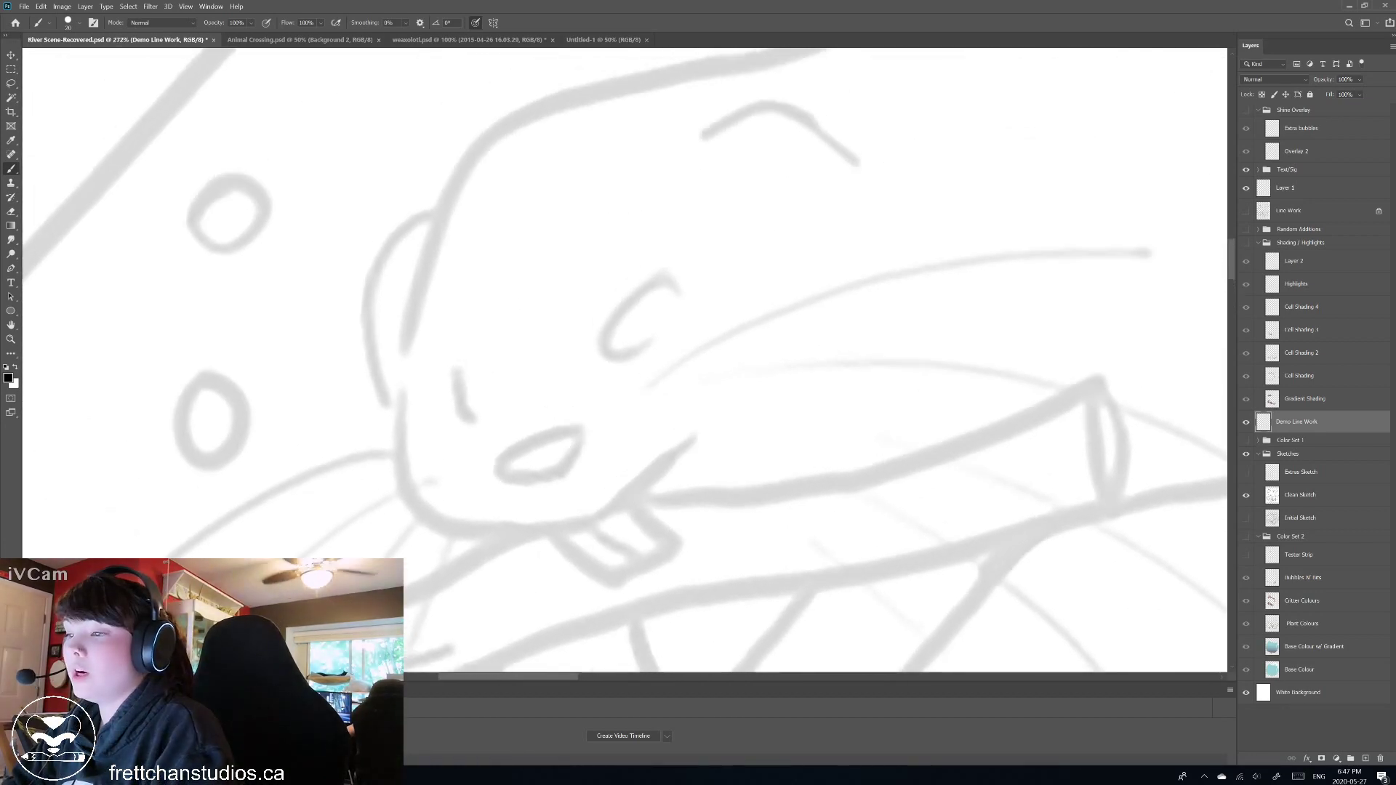
scroll(626, 360, "down", 3)
scroll(626, 360, "up", 3)
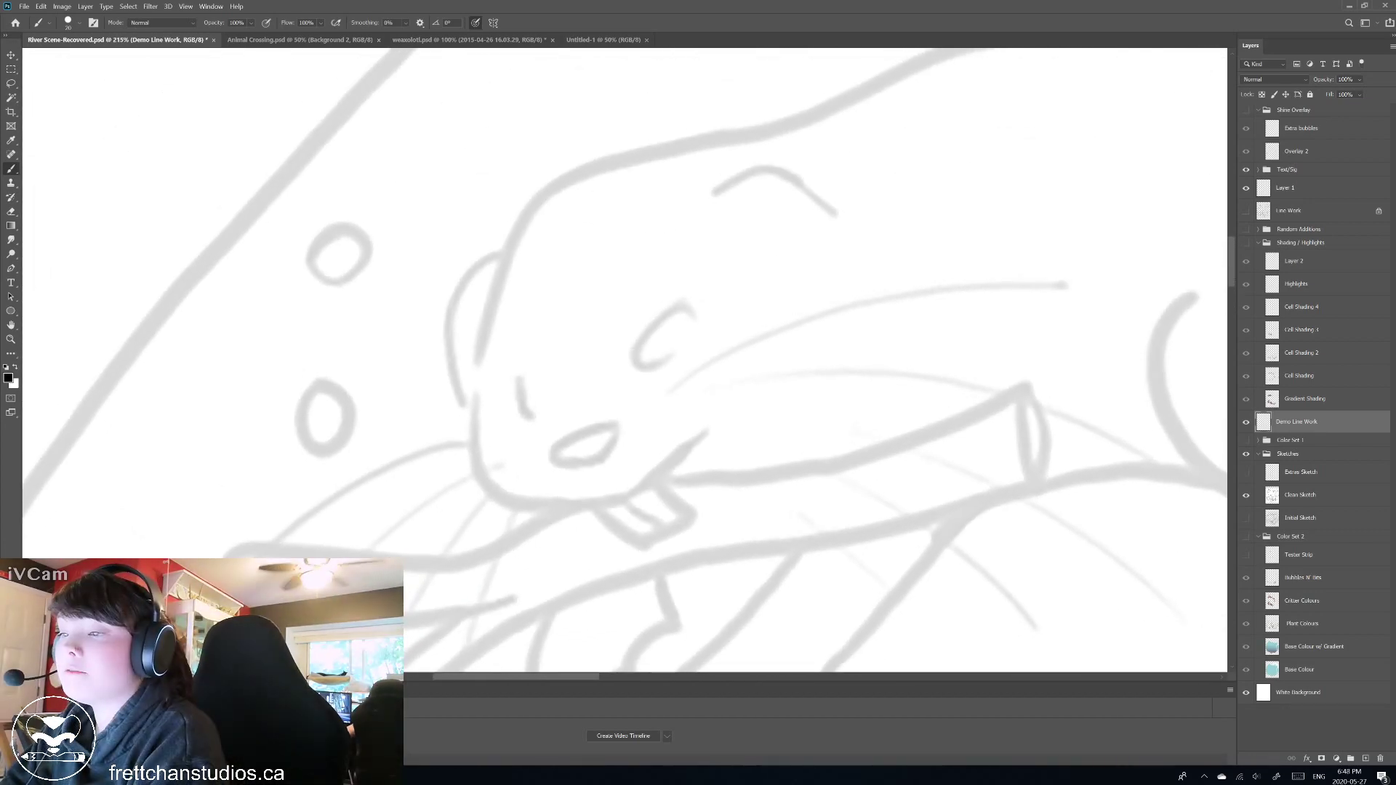
mouse_move(714, 194)
left_mouse_down()
mouse_move(808, 193)
mouse_move(842, 216)
left_mouse_up()
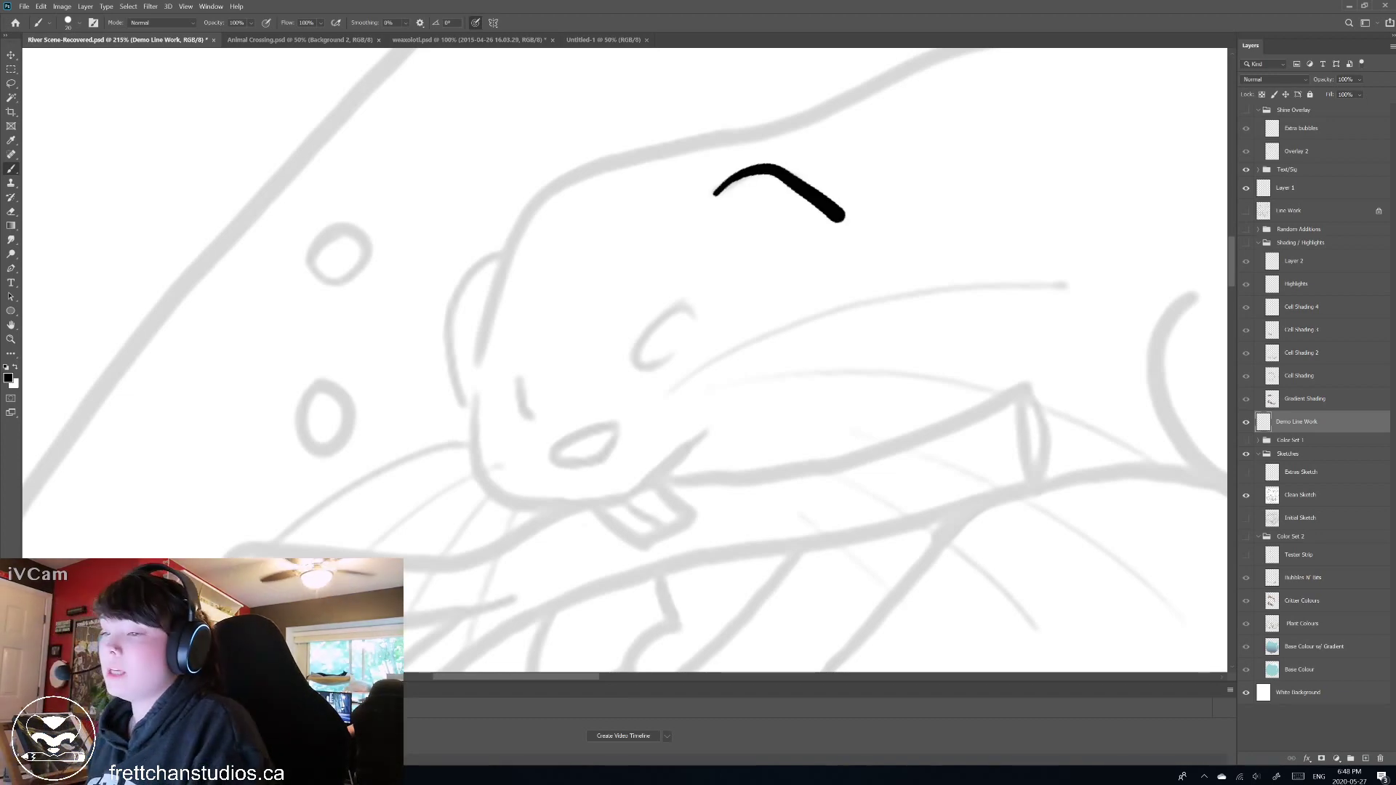
key("ctrl+z")
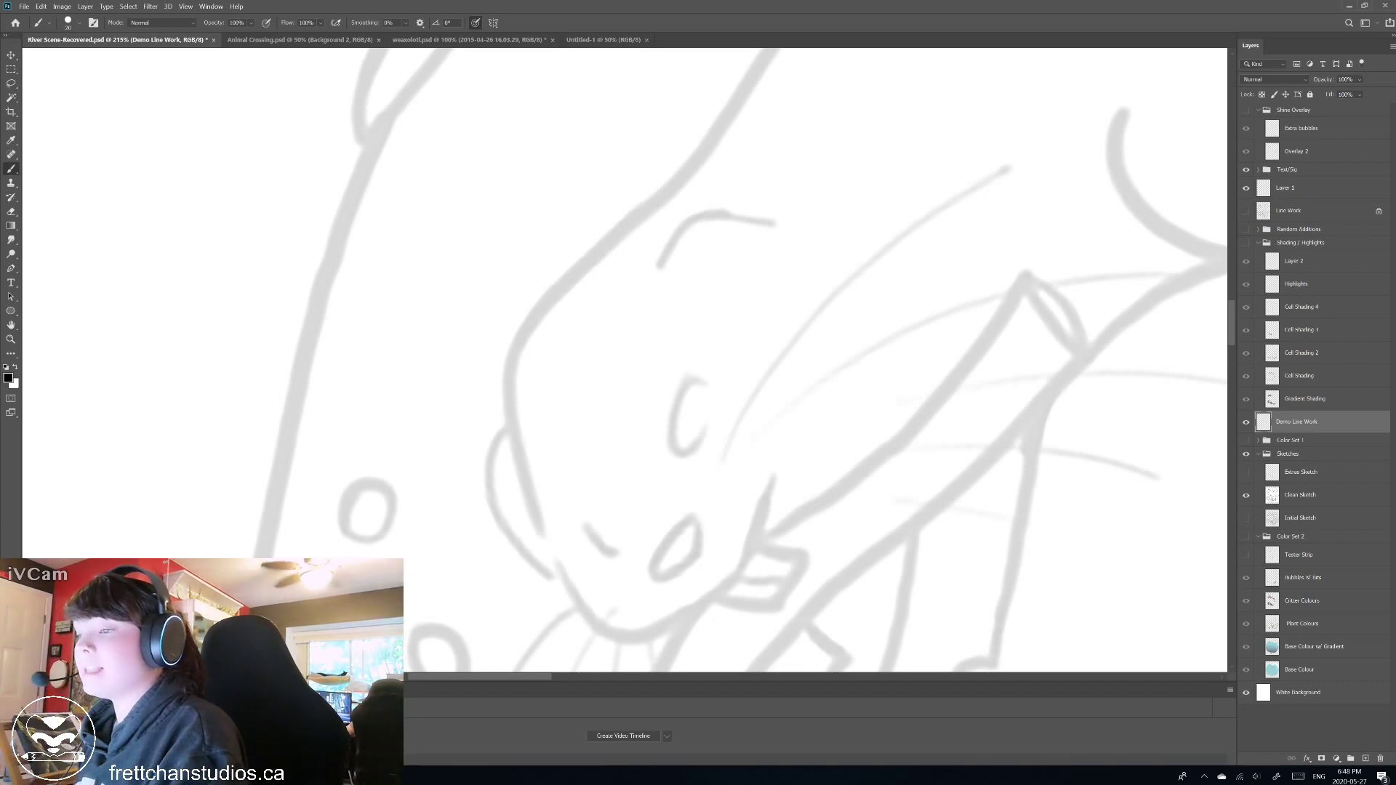
Ink the beaver's ear as one curved stroke tapering from thin to thick, undoing and redrawing it to follow the sketch.
scroll(829, 349, "down", 2)
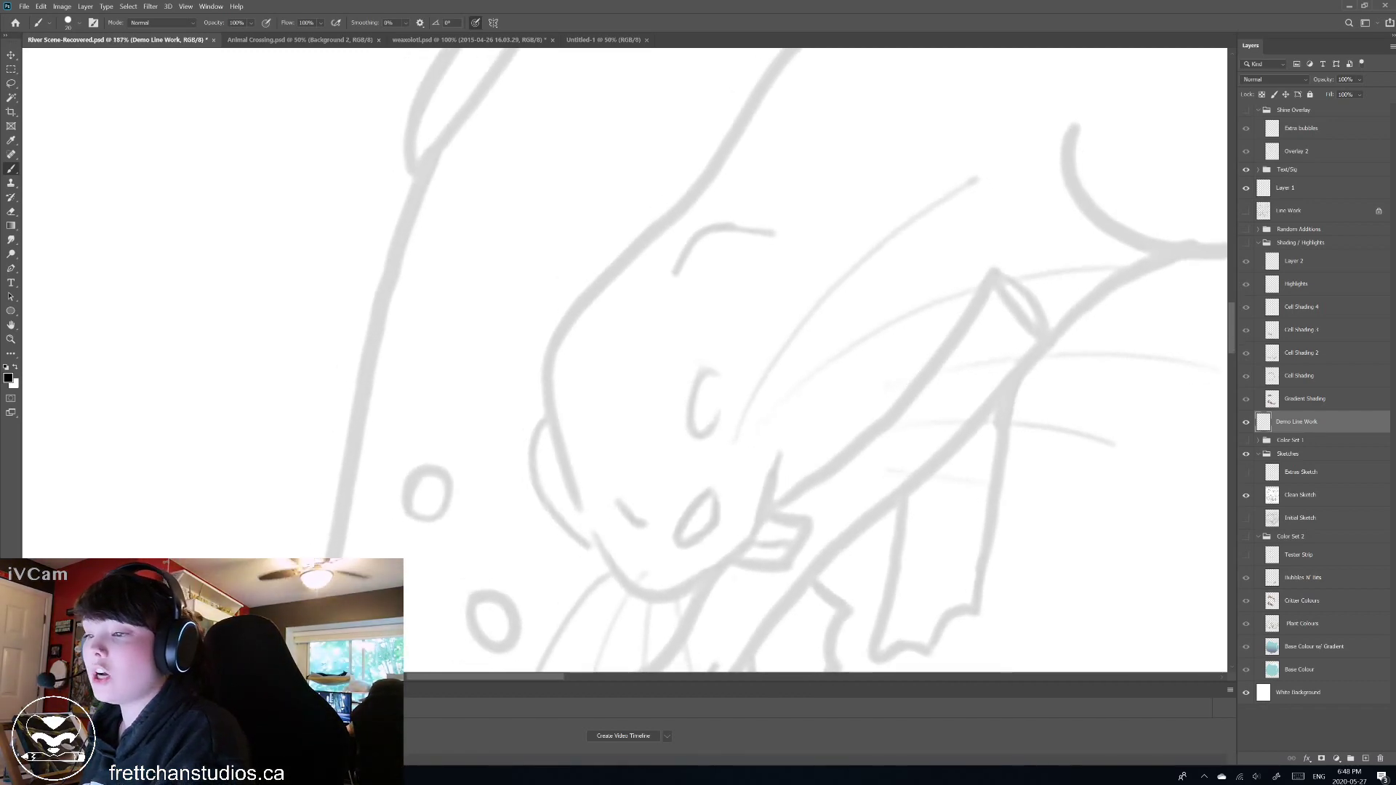
scroll(723, 206, "up", 3)
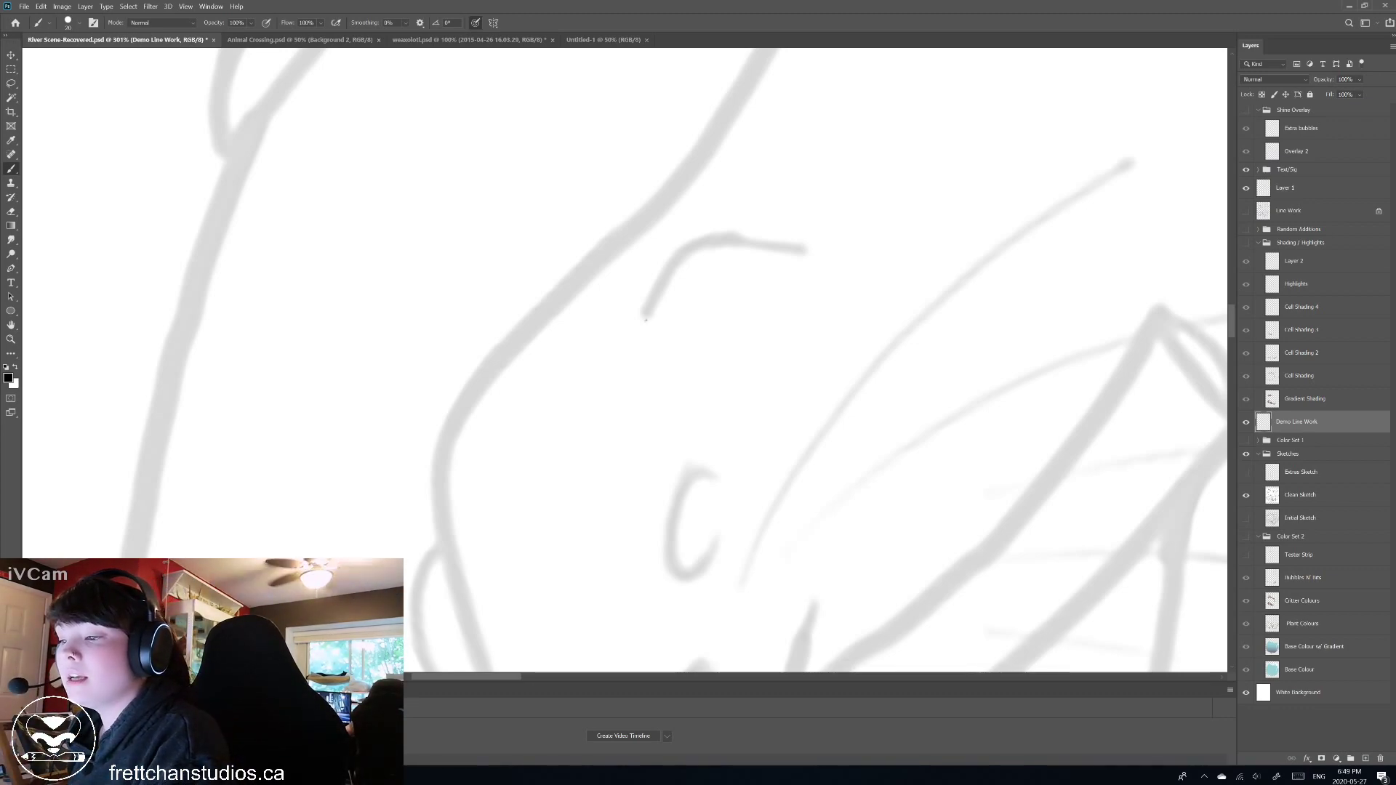
left_click_drag(646, 320, 695, 242)
key("ctrl+z")
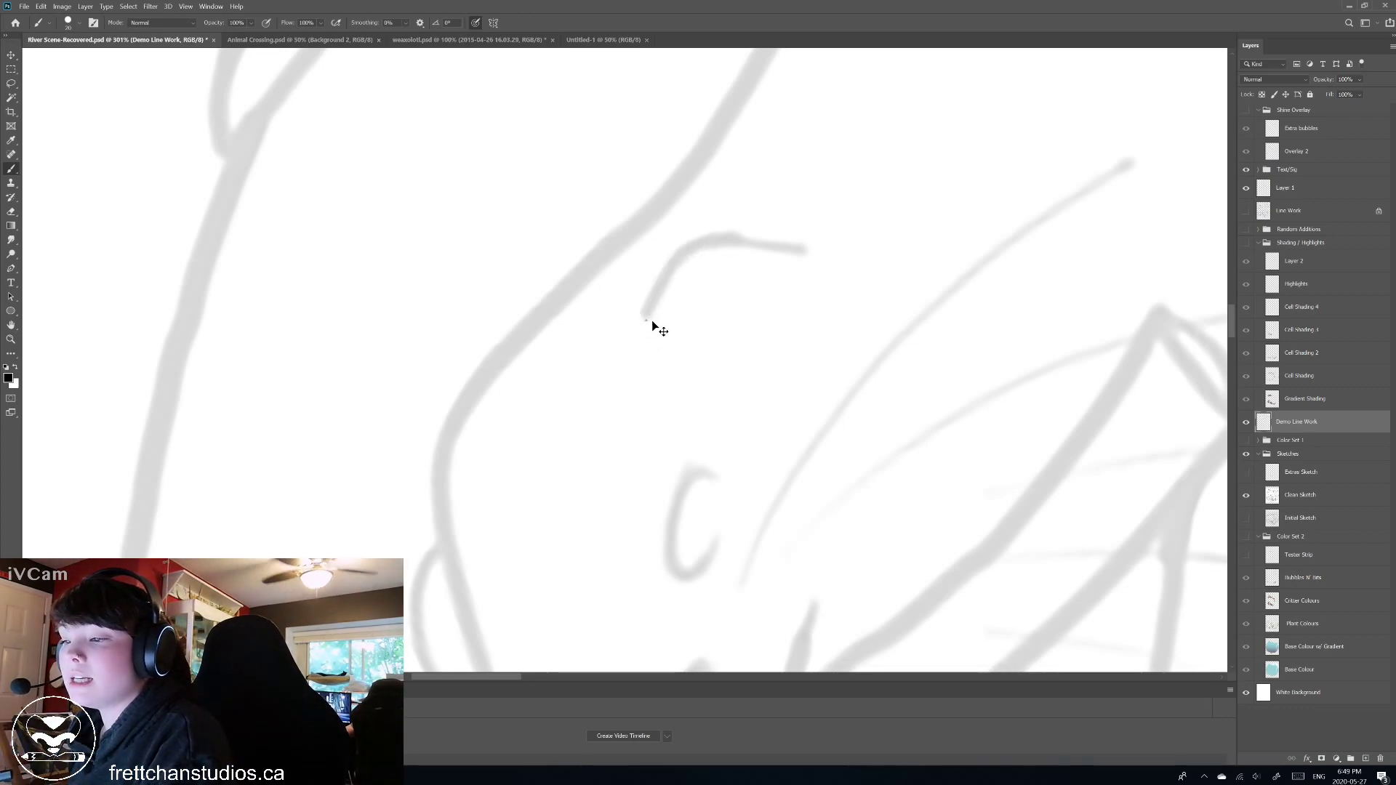
mouse_move(646, 319)
left_mouse_down()
mouse_move(689, 249)
mouse_move(779, 247)
left_mouse_up()
key("ctrl+z")
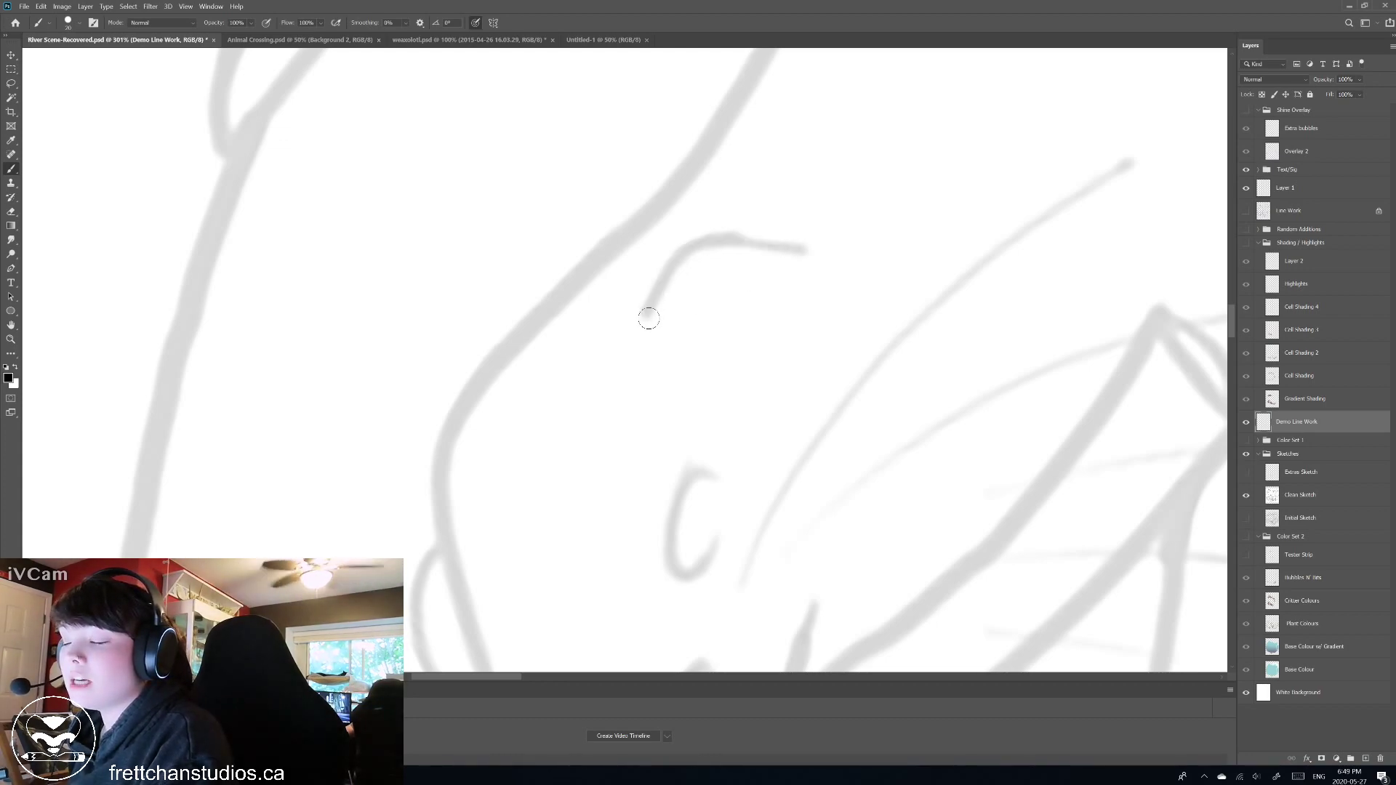
mouse_move(648, 317)
left_mouse_down()
mouse_move(690, 251)
mouse_move(803, 251)
left_mouse_up()
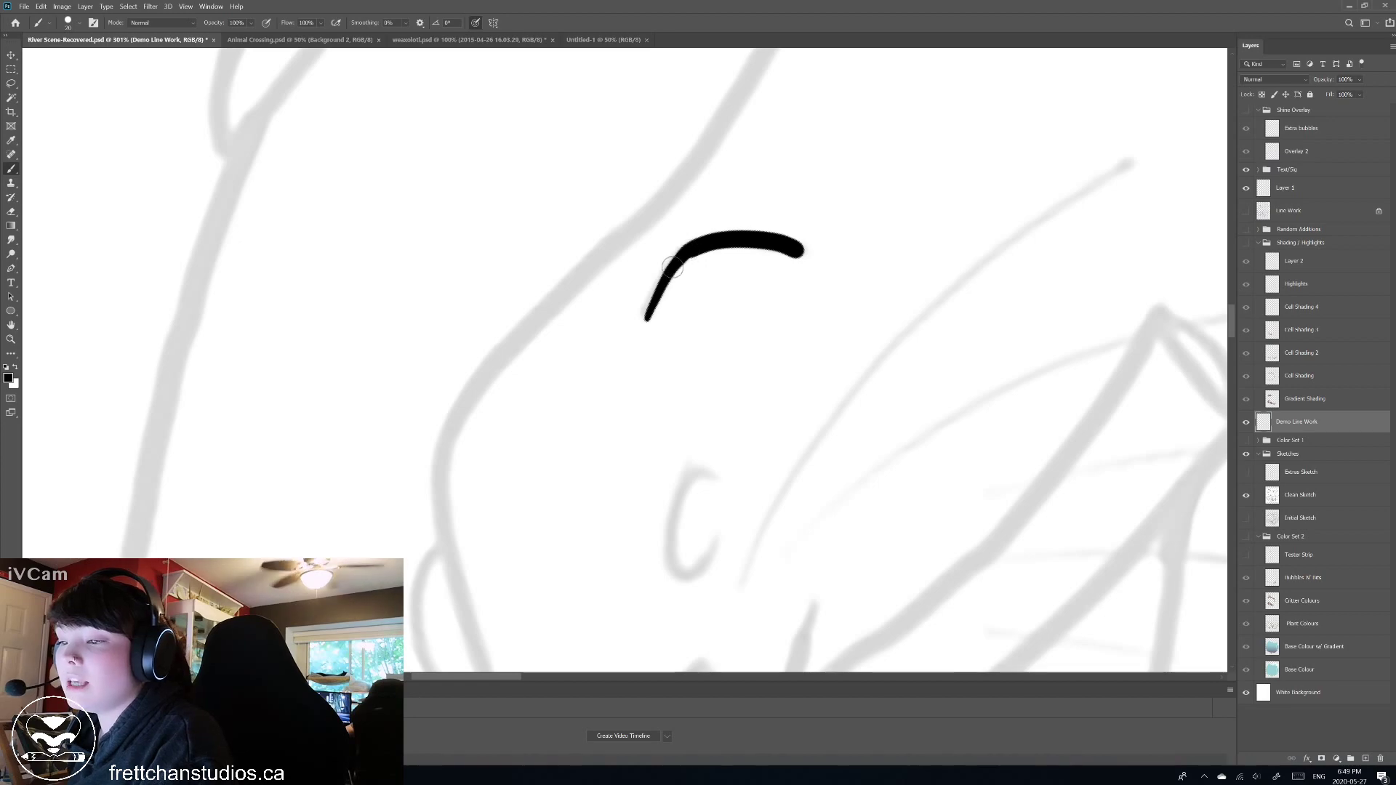
key("ctrl+z")
left_click_drag(645, 317, 807, 245)
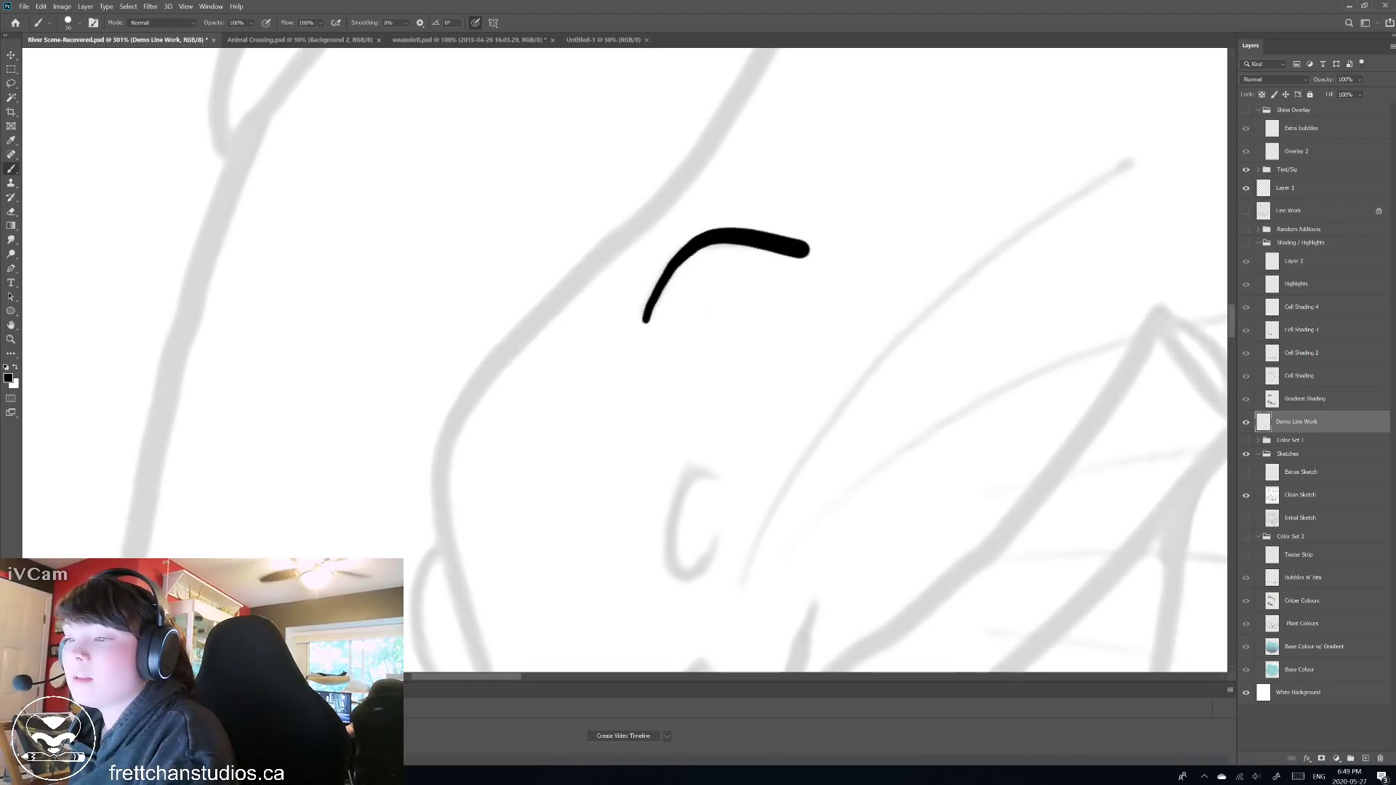
Ink the beaver's upper outline in one long stroke from the cheek over the head and back to the tail base.
scroll(661, 225, "down", 5)
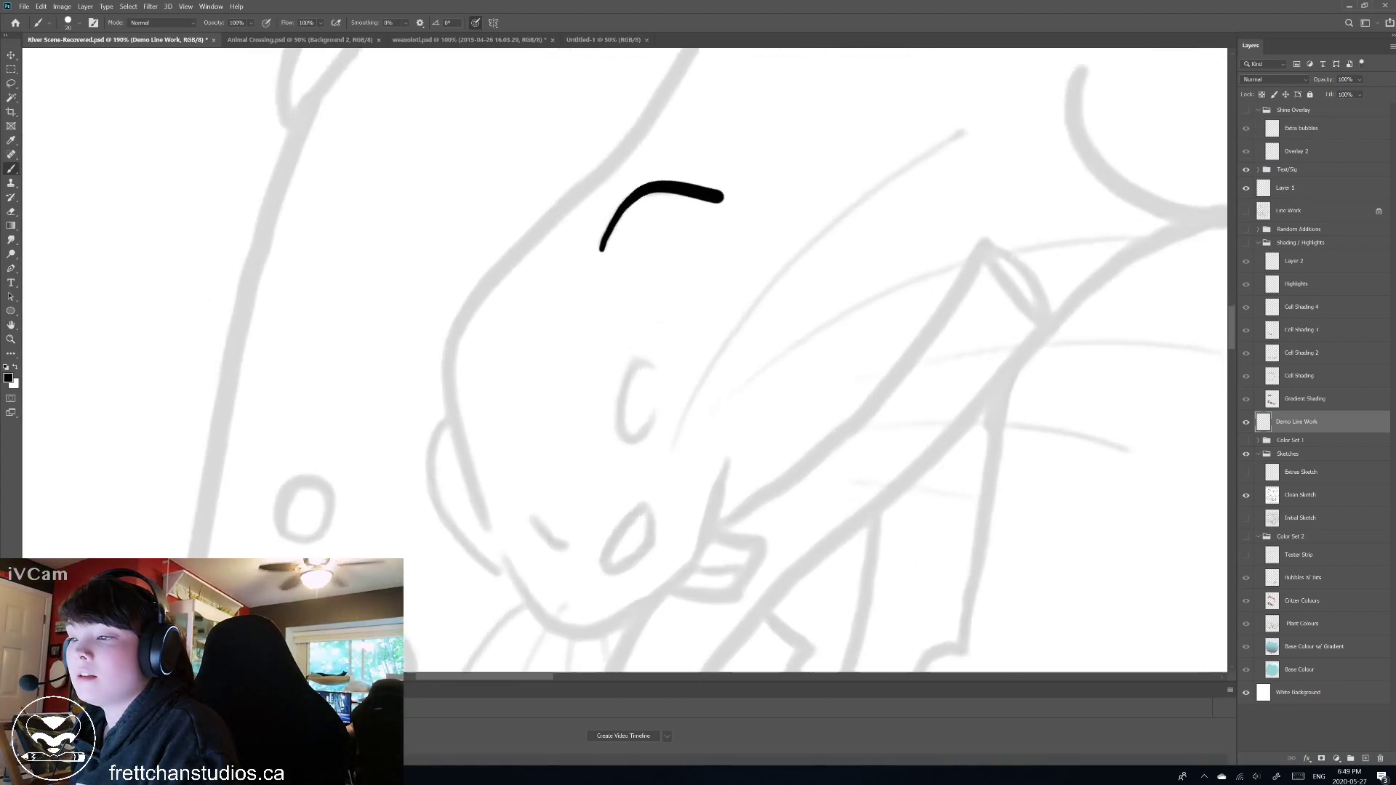
scroll(712, 218, "up", 5)
scroll(706, 218, "down", 4)
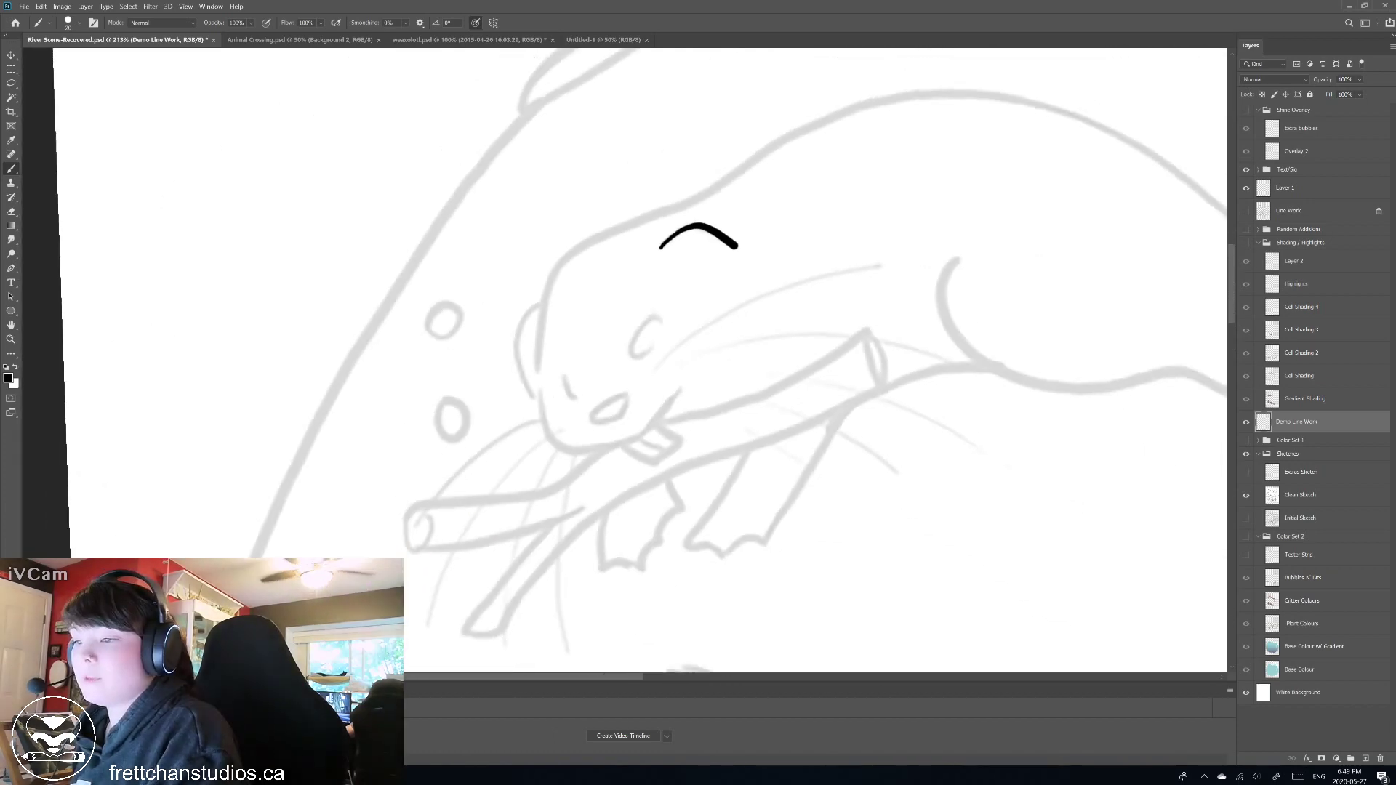
scroll(654, 276, "up", 1)
scroll(625, 360, "down", 2)
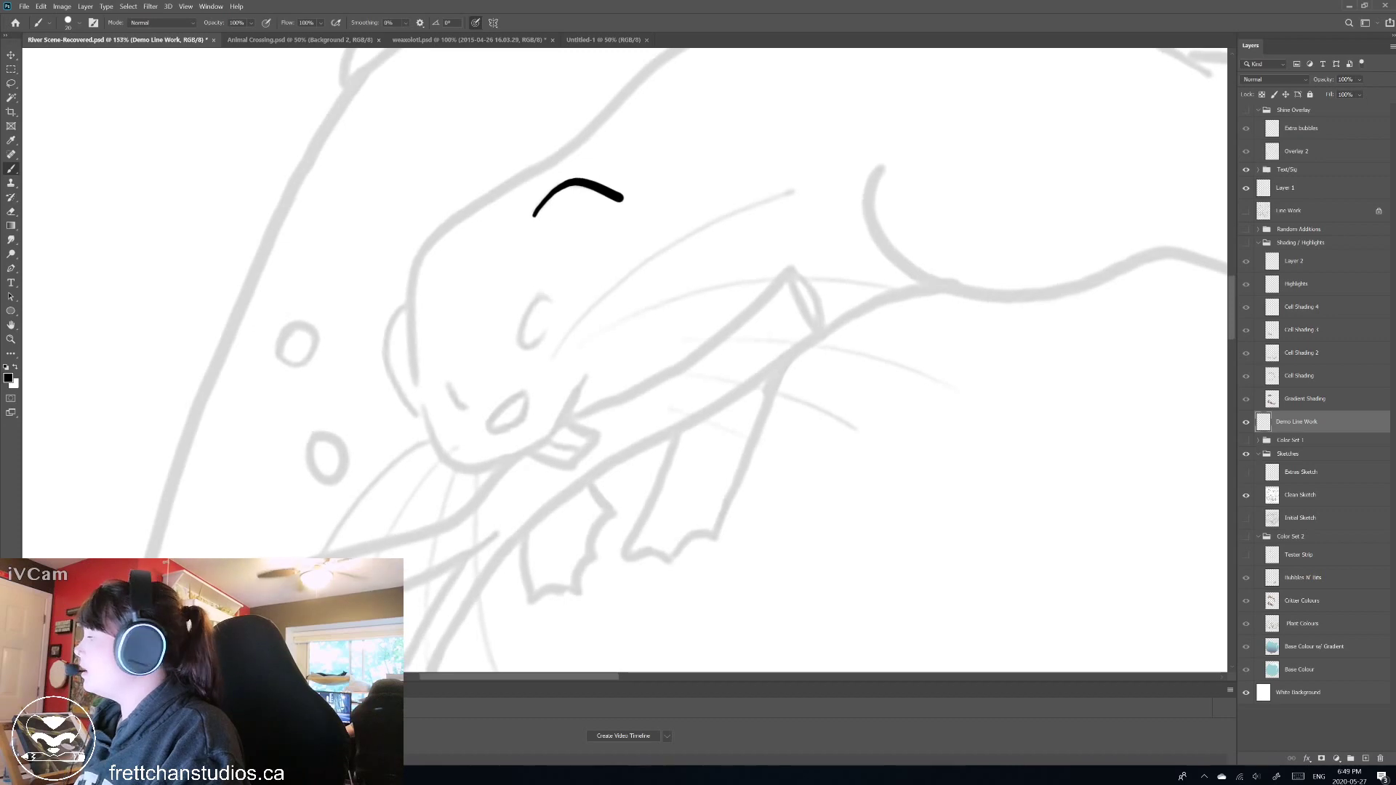
scroll(626, 291, "up", 1)
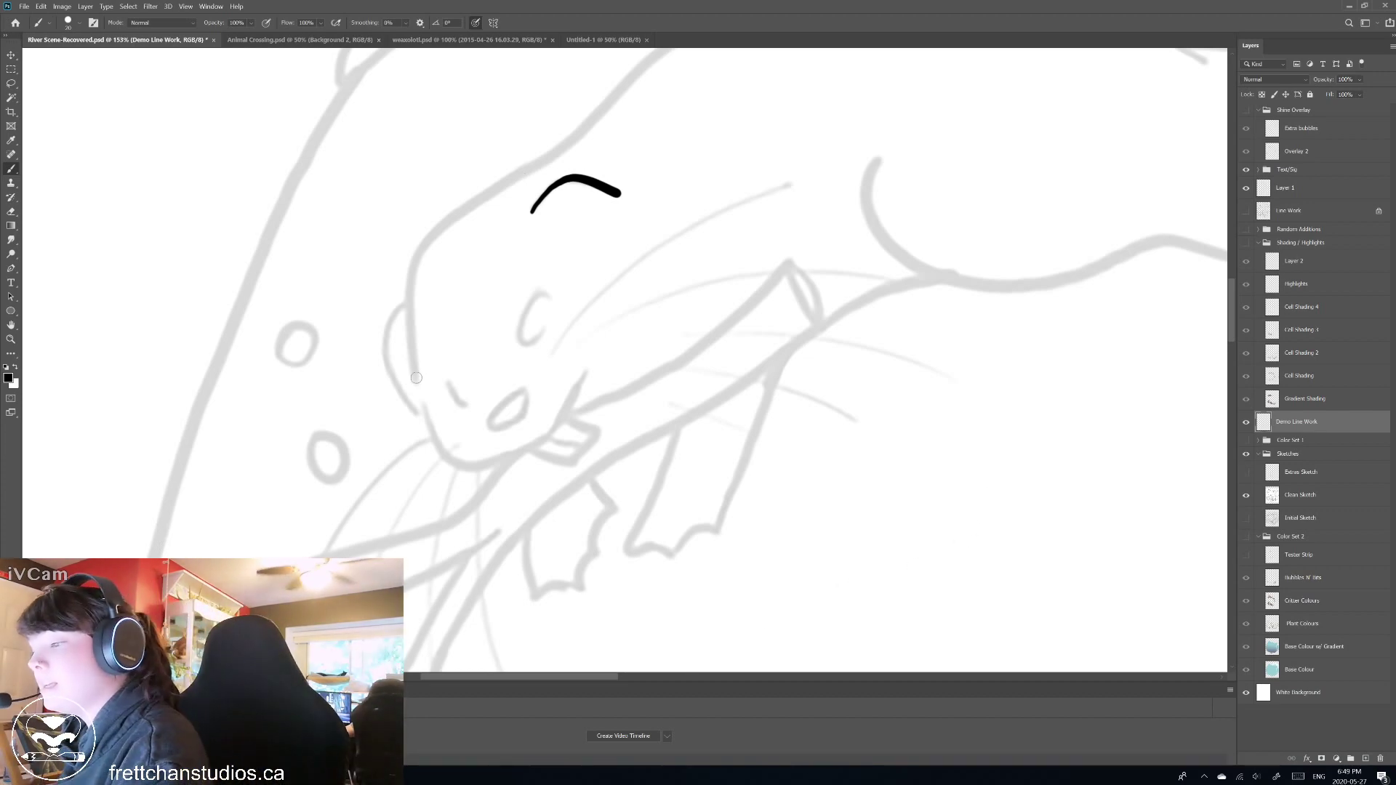
scroll(307, 576, "down", 3)
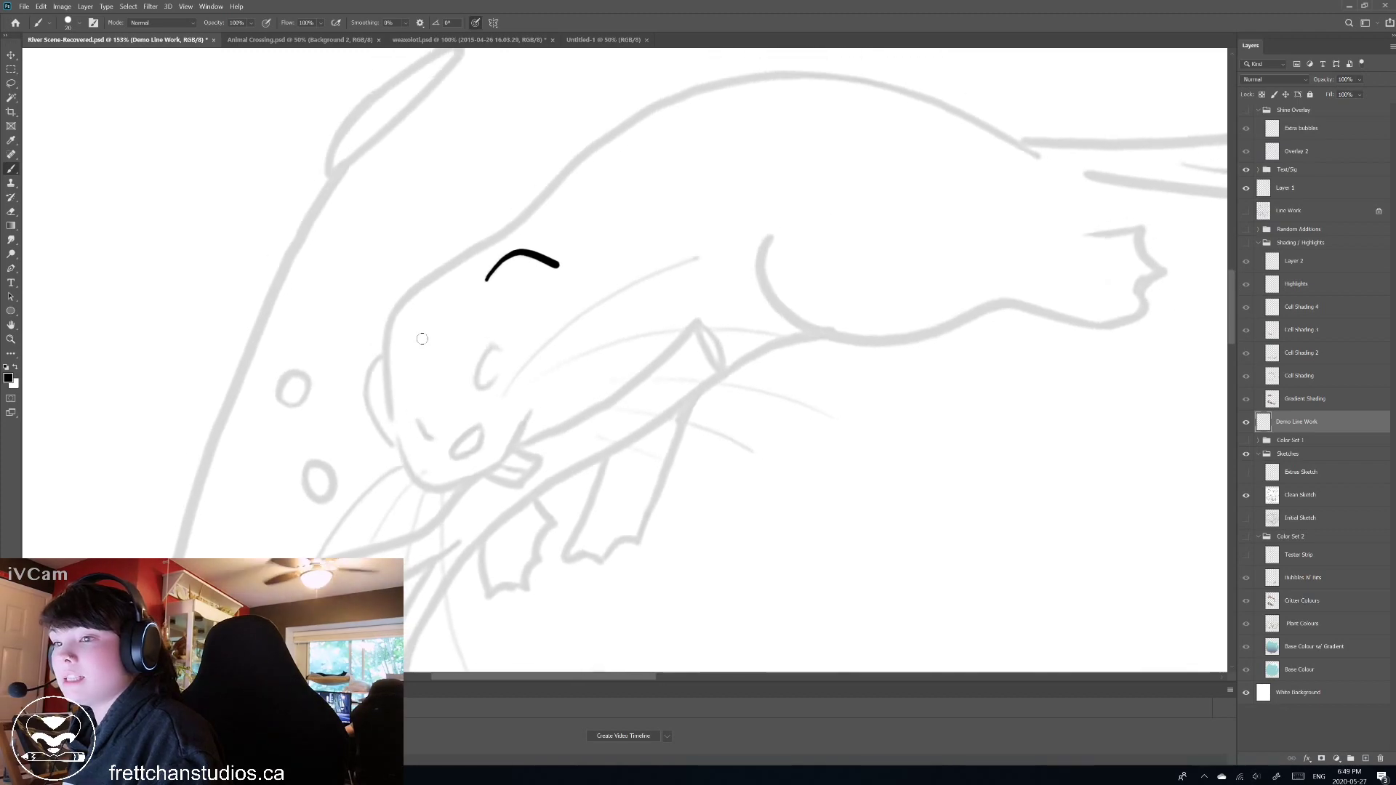
mouse_move(394, 416)
left_mouse_down()
mouse_move(480, 246)
mouse_move(647, 115)
mouse_move(1013, 125)
mouse_move(1040, 149)
left_mouse_up()
Try to ink the beaver's muzzle from the cheek around the chin to the mouth corner, undoing the attempts.
scroll(1090, 204, "down", 3)
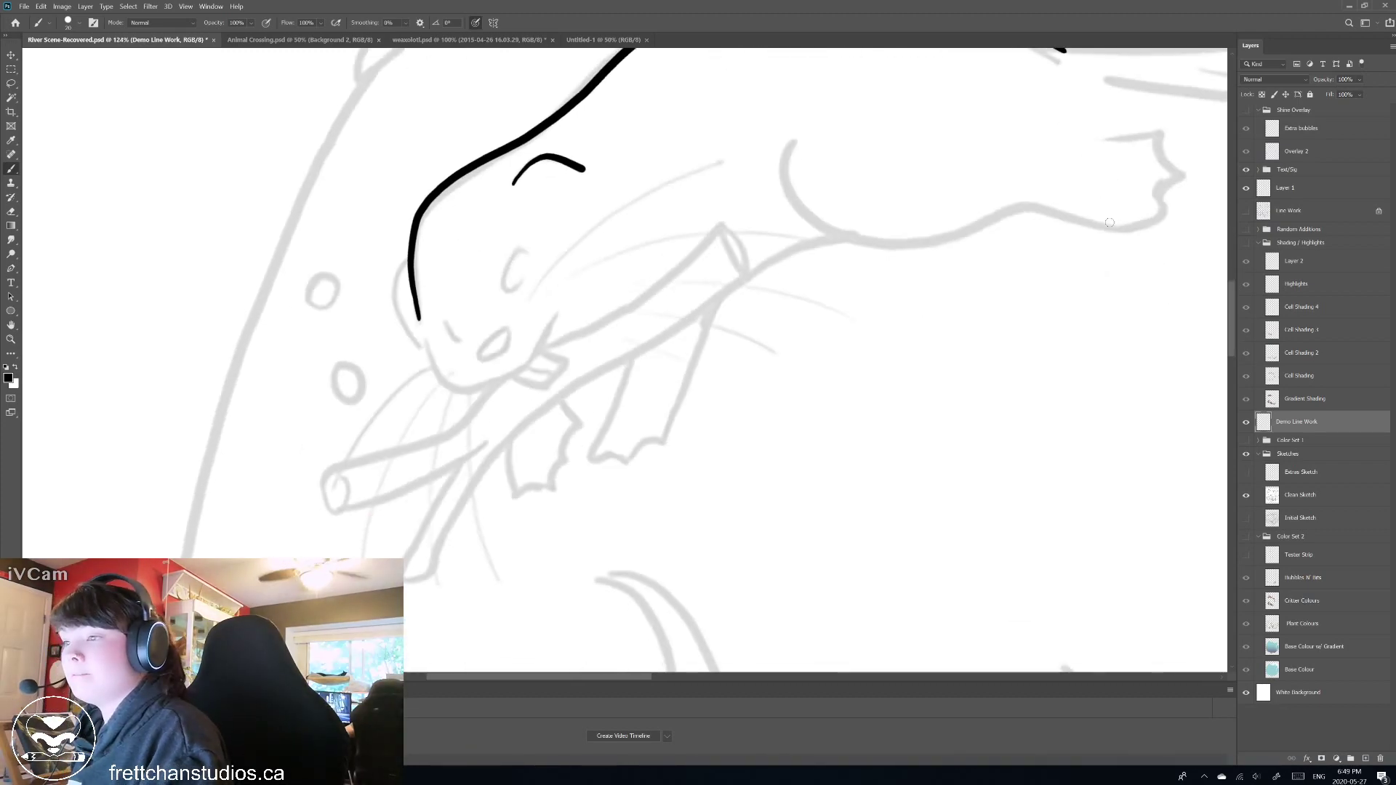
scroll(1109, 223, "left", 2)
scroll(1110, 222, "up", 5)
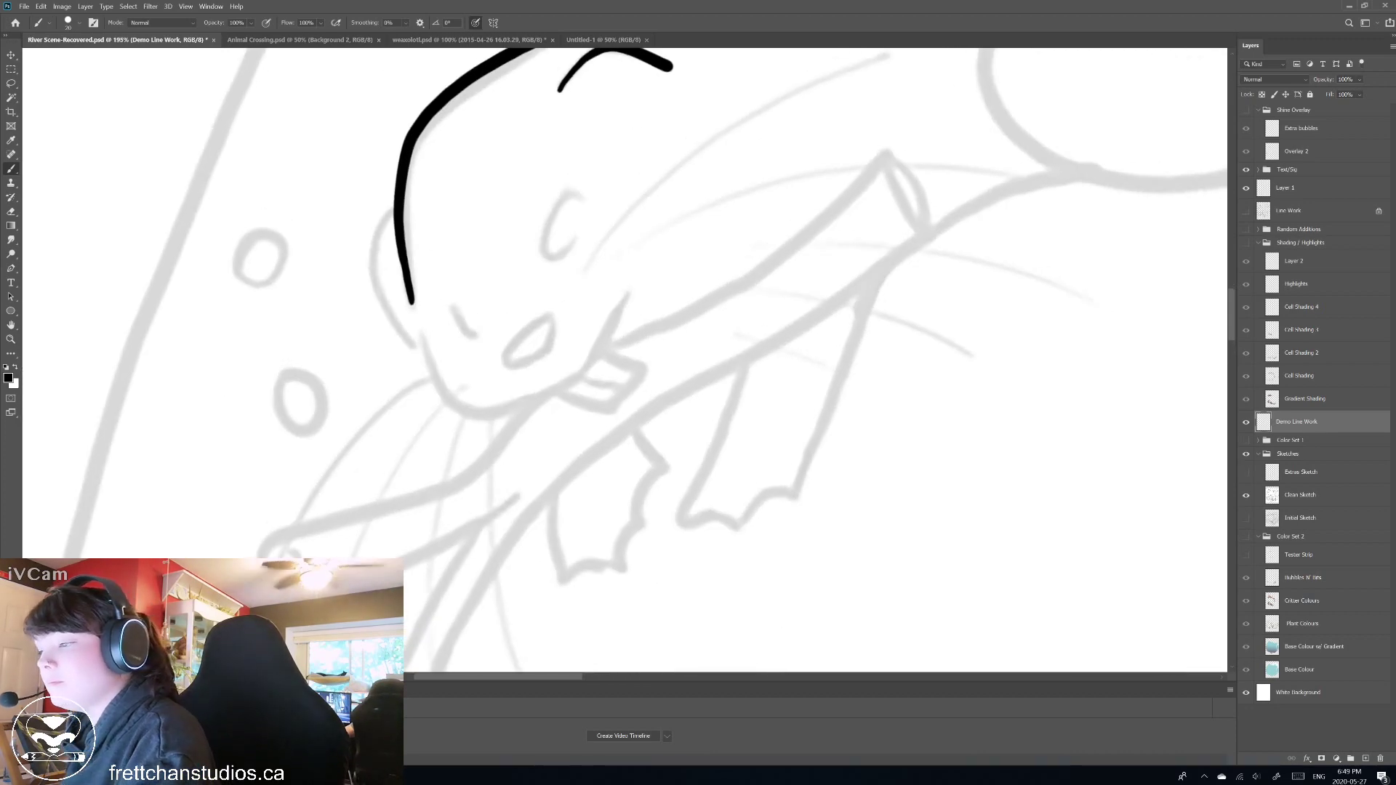
left_click_drag(424, 338, 490, 413)
key("ctrl+z")
mouse_move(424, 339)
left_mouse_down()
mouse_move(490, 414)
mouse_move(559, 394)
left_mouse_up()
left_click_drag(636, 275, 554, 394)
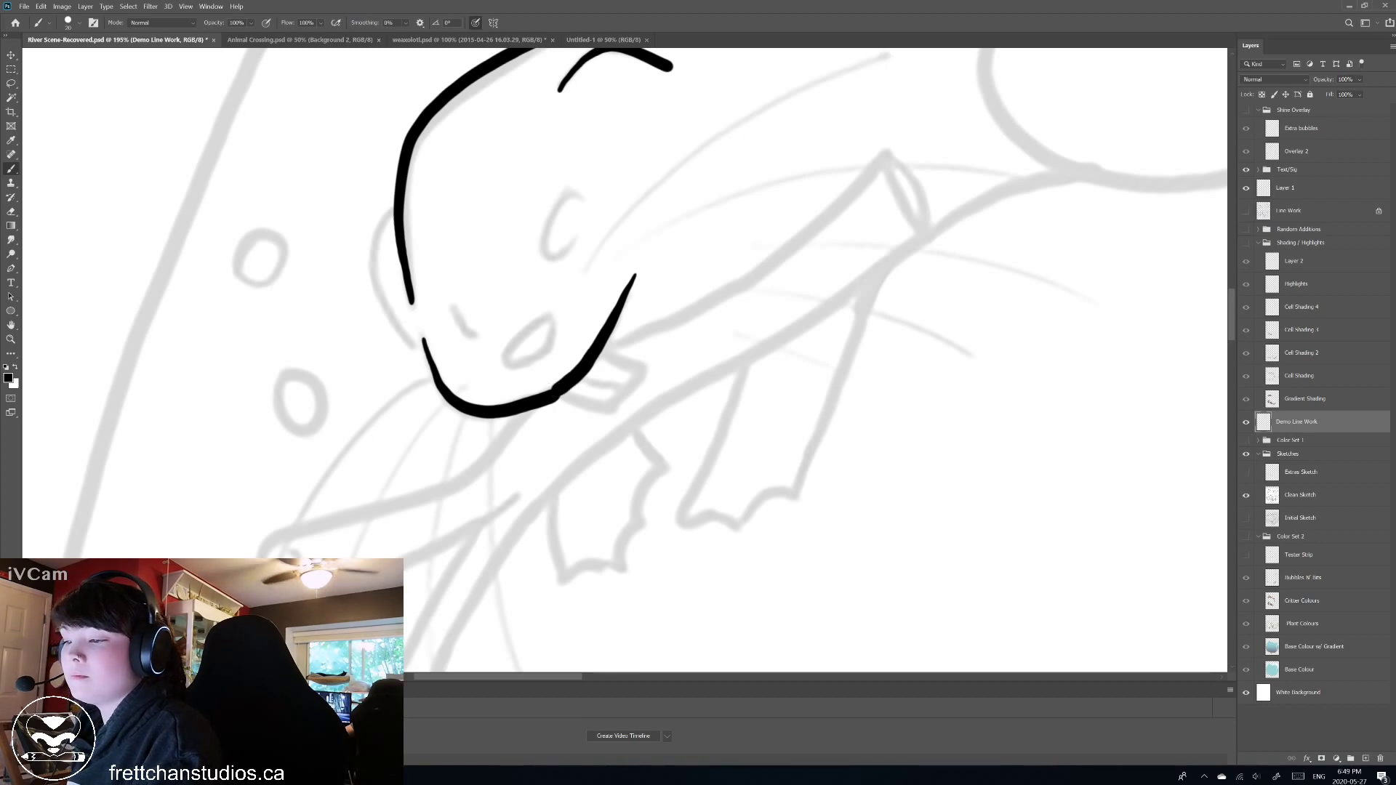
key("ctrl+z")
key("ctrl+z")
mouse_move(421, 334)
left_mouse_down()
mouse_move(462, 405)
mouse_move(564, 378)
mouse_move(637, 290)
left_mouse_up()
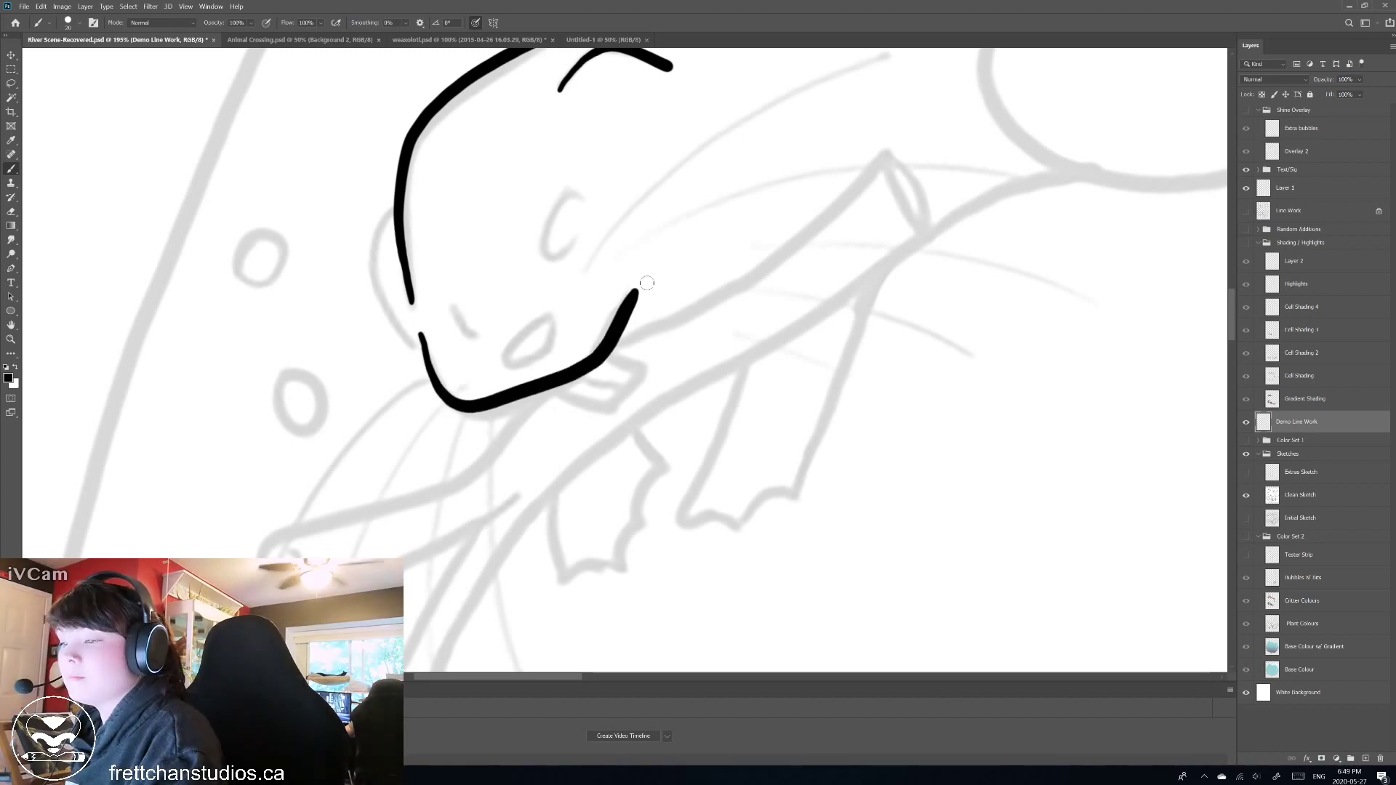
key("ctrl+z")
mouse_move(423, 338)
left_mouse_down()
mouse_move(461, 407)
mouse_move(534, 397)
mouse_move(595, 350)
mouse_move(640, 247)
left_mouse_up()
Ink the beaver's muzzle from the lower cheek around the chin to the front teeth, undoing and redrawing the stroke.
scroll(640, 237, "down", 3)
scroll(618, 294, "up", 5)
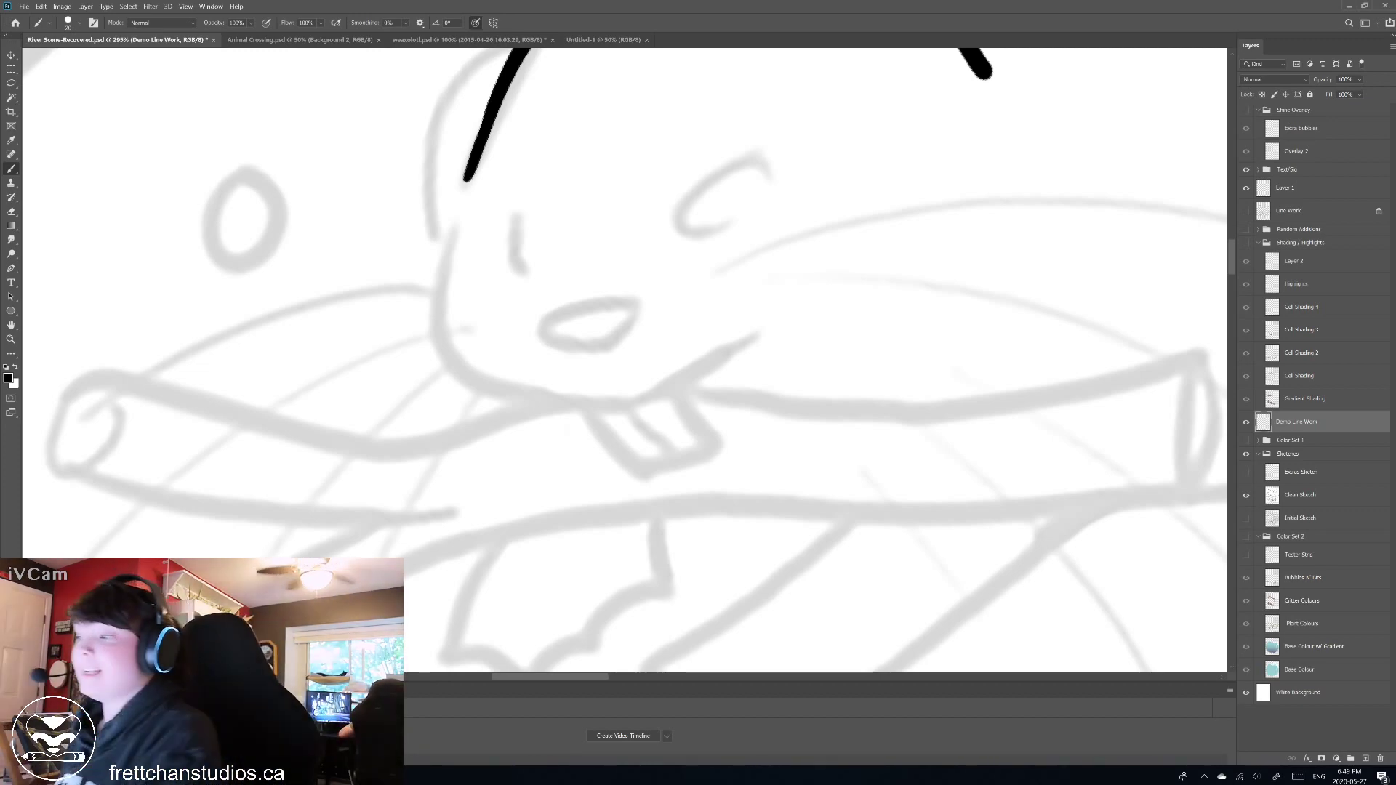
mouse_move(455, 236)
left_mouse_down()
mouse_move(440, 316)
mouse_move(651, 409)
left_mouse_up()
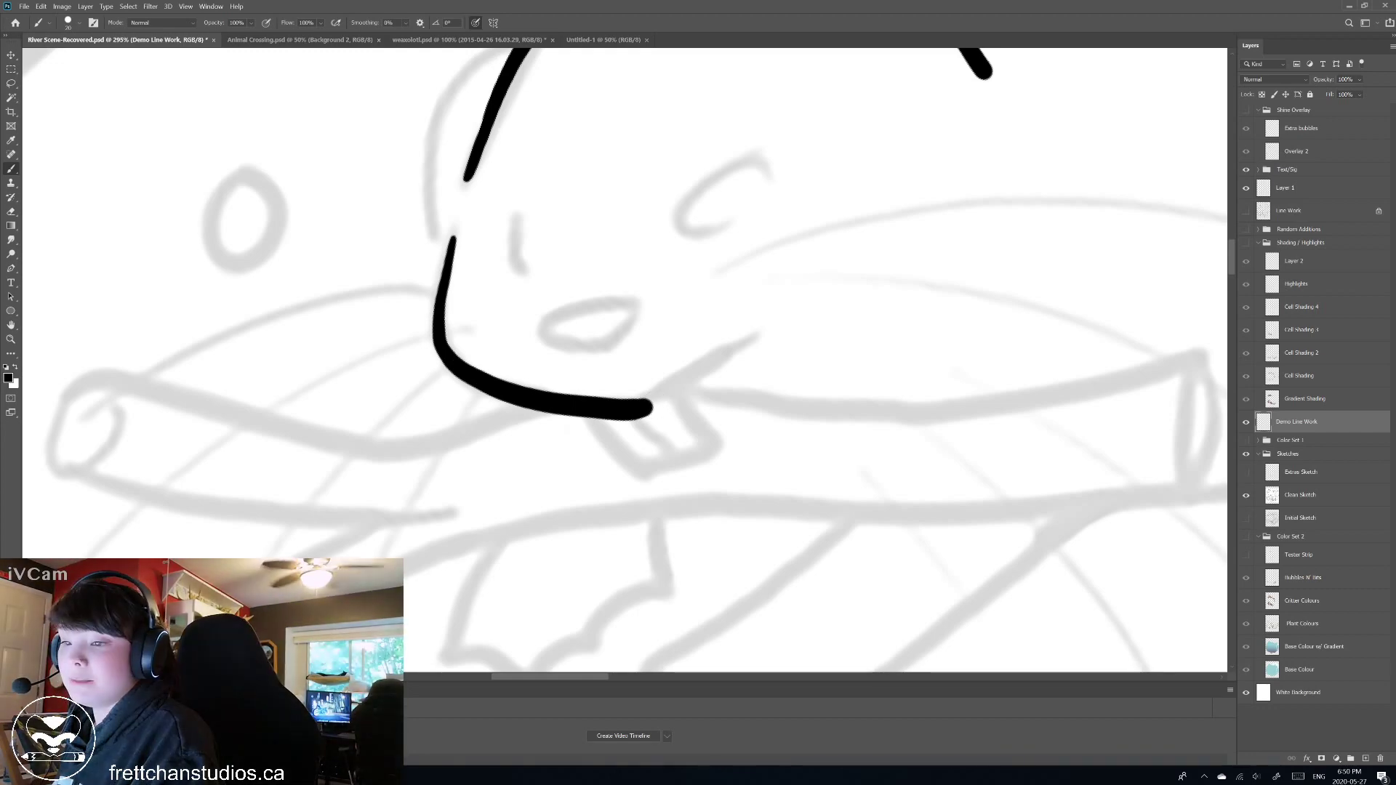
mouse_move(790, 318)
left_mouse_down()
mouse_move(642, 392)
mouse_move(783, 297)
left_mouse_up()
key("ctrl+z")
key("ctrl+z")
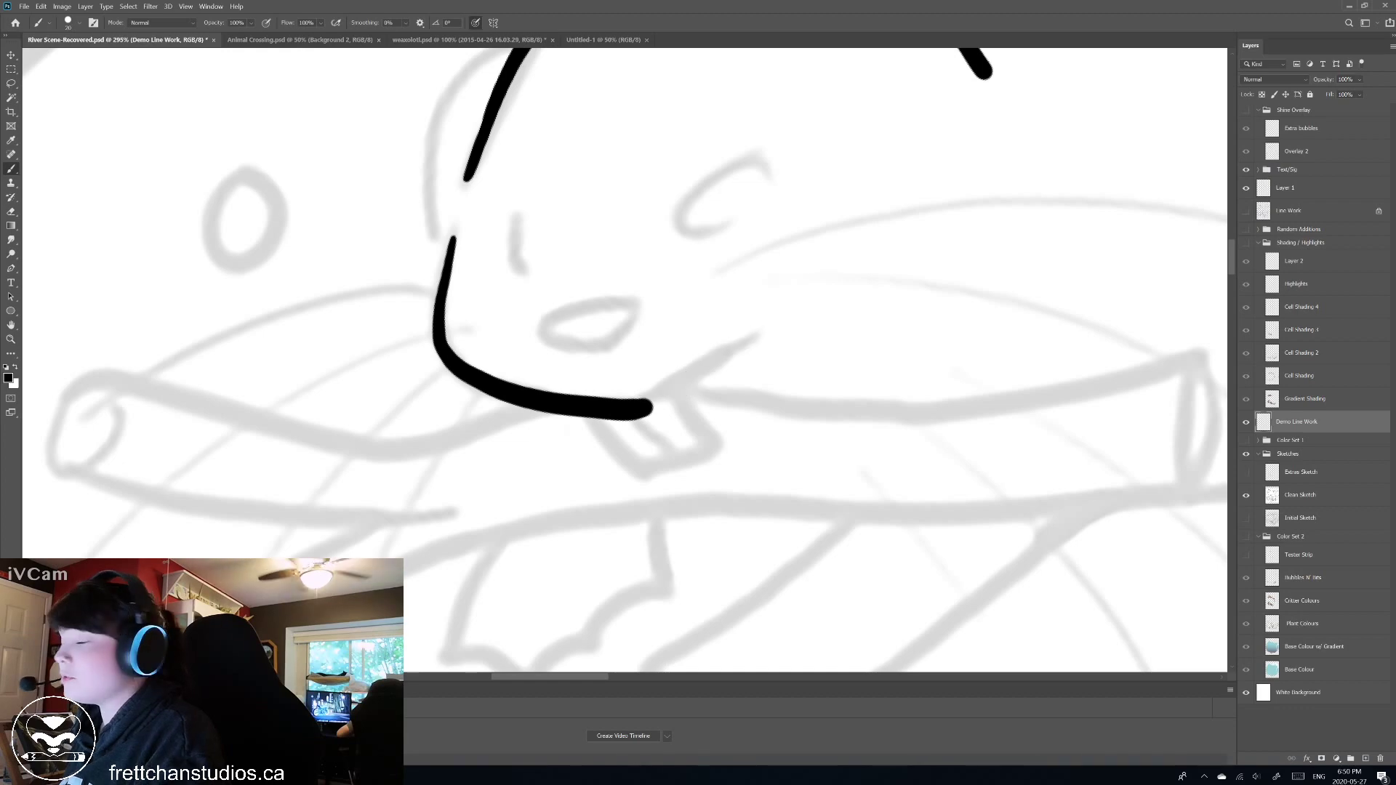
key("ctrl+z")
mouse_move(454, 234)
left_mouse_down()
mouse_move(434, 342)
mouse_move(604, 408)
mouse_move(729, 344)
left_mouse_up()
key("ctrl+z")
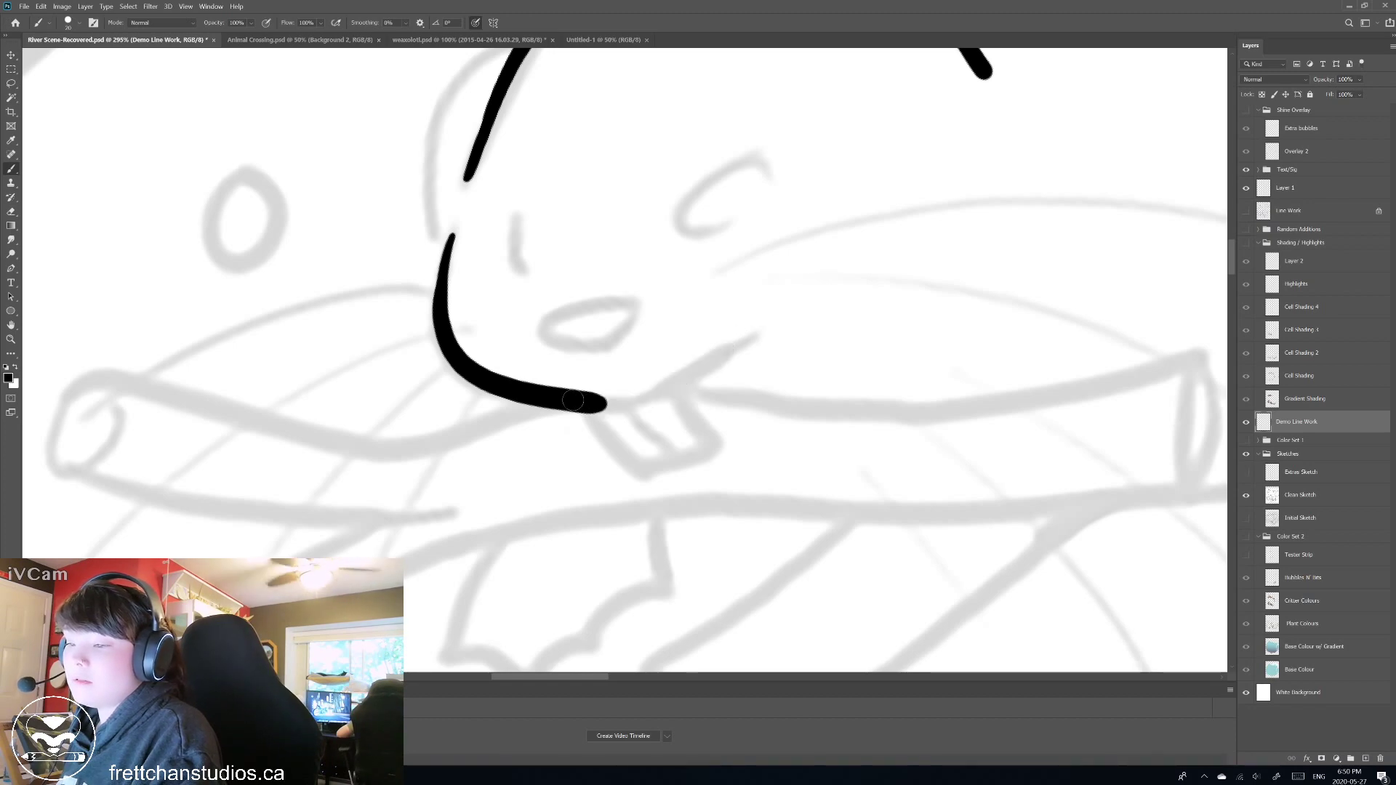
Try to ink the beaver's mouth line from the chin stroke up to the mouth corner, undoing both attempts.
mouse_move(592, 404)
left_mouse_down()
mouse_move(679, 396)
mouse_move(757, 331)
left_mouse_up()
key("ctrl+z")
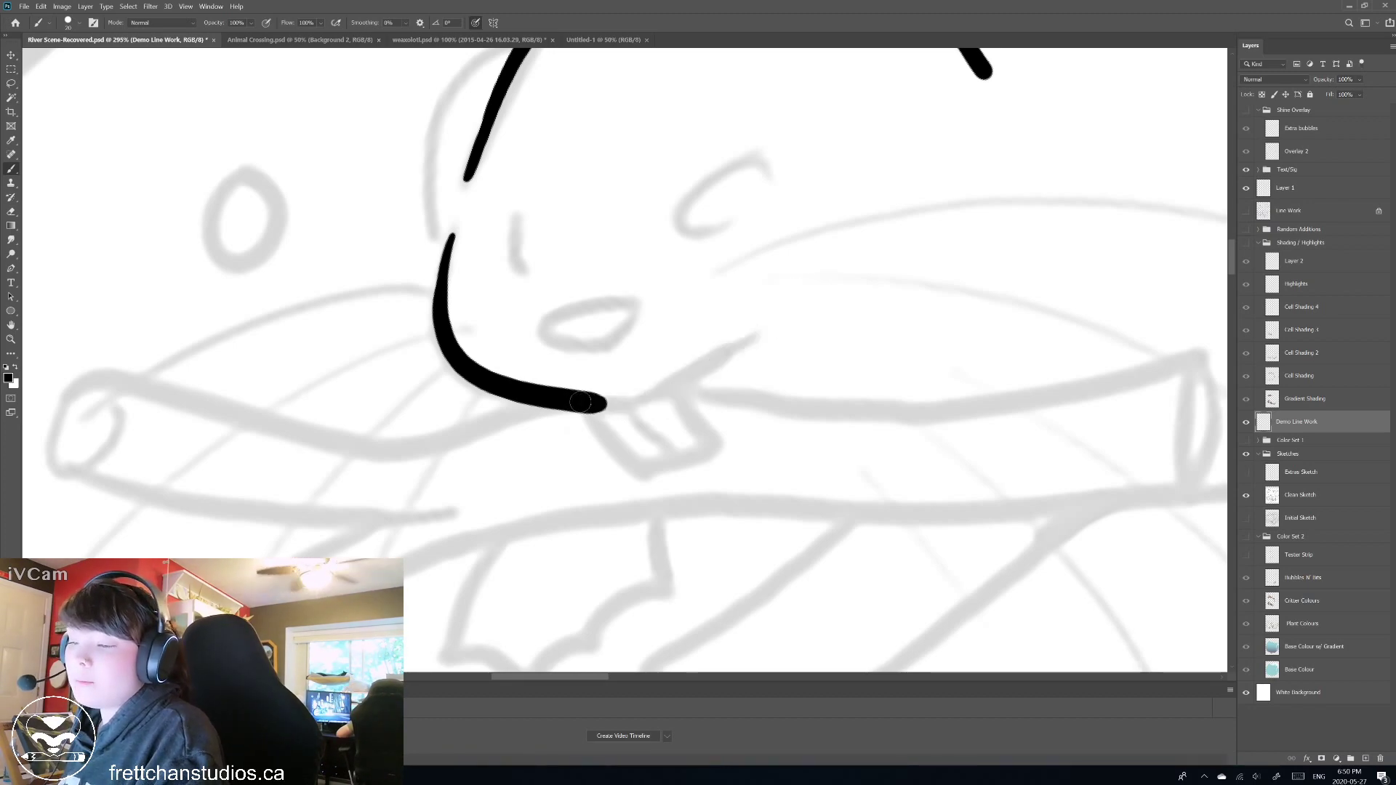
mouse_move(592, 405)
left_mouse_down()
mouse_move(639, 401)
mouse_move(775, 313)
left_mouse_up()
key("ctrl+z")
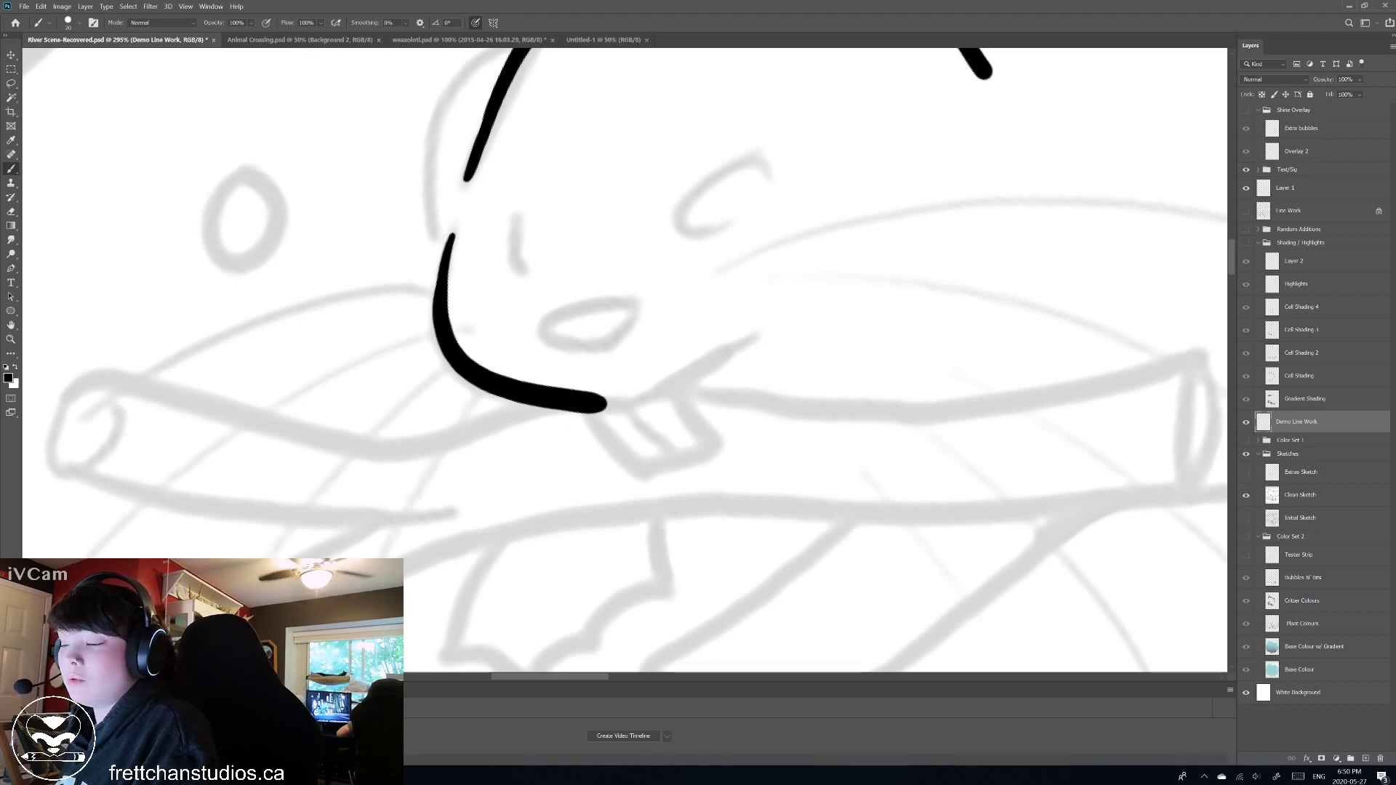
Undo the muzzle stroke and redraw it from the lower cheek around the chin to the front teeth.
key("ctrl+z")
mouse_move(455, 221)
left_mouse_down()
mouse_move(440, 295)
mouse_move(626, 415)
left_mouse_up()
key("ctrl+z")
left_click_drag(451, 227, 629, 404)
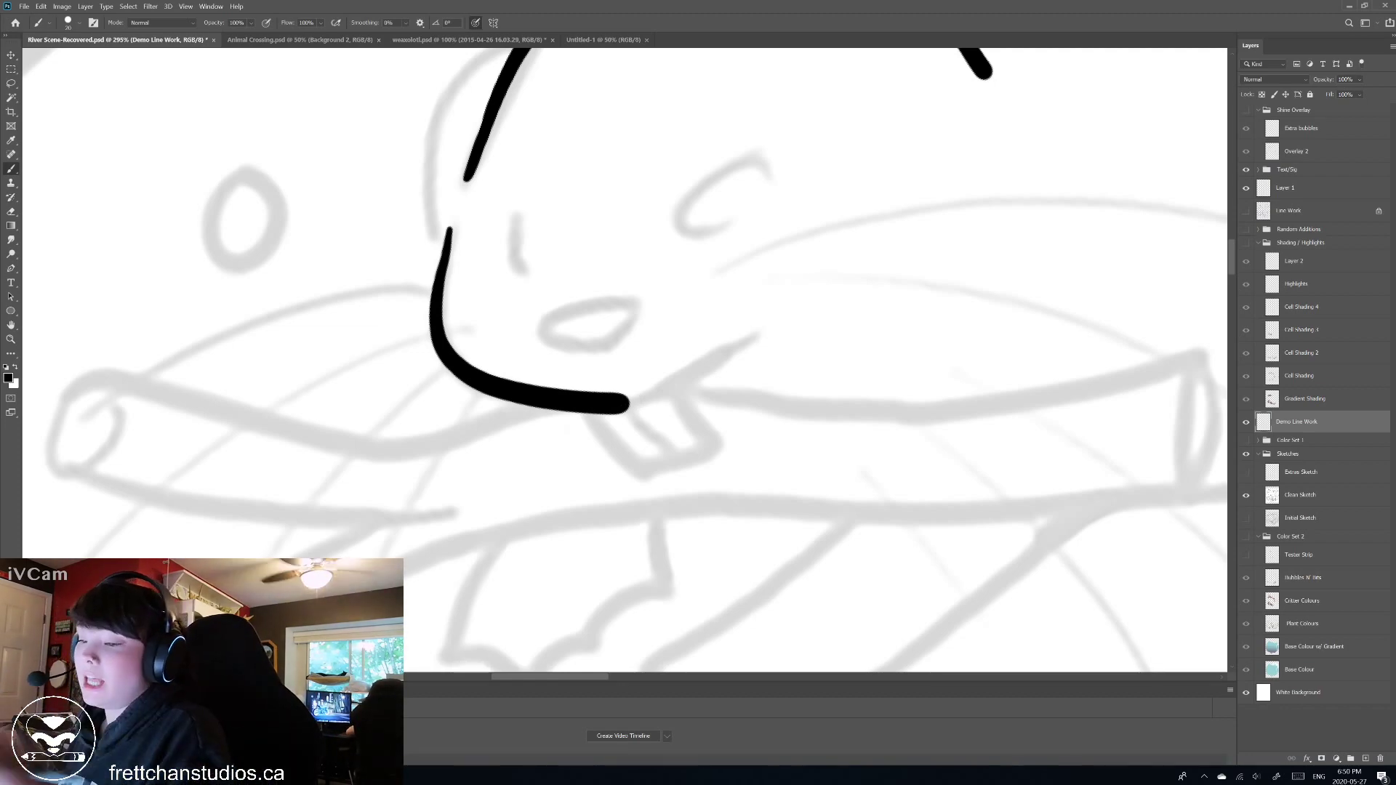
Ink the mouth line from the mouth corner down to join the chin stroke, undoing and redrawing it once.
left_click_drag(760, 335, 617, 412)
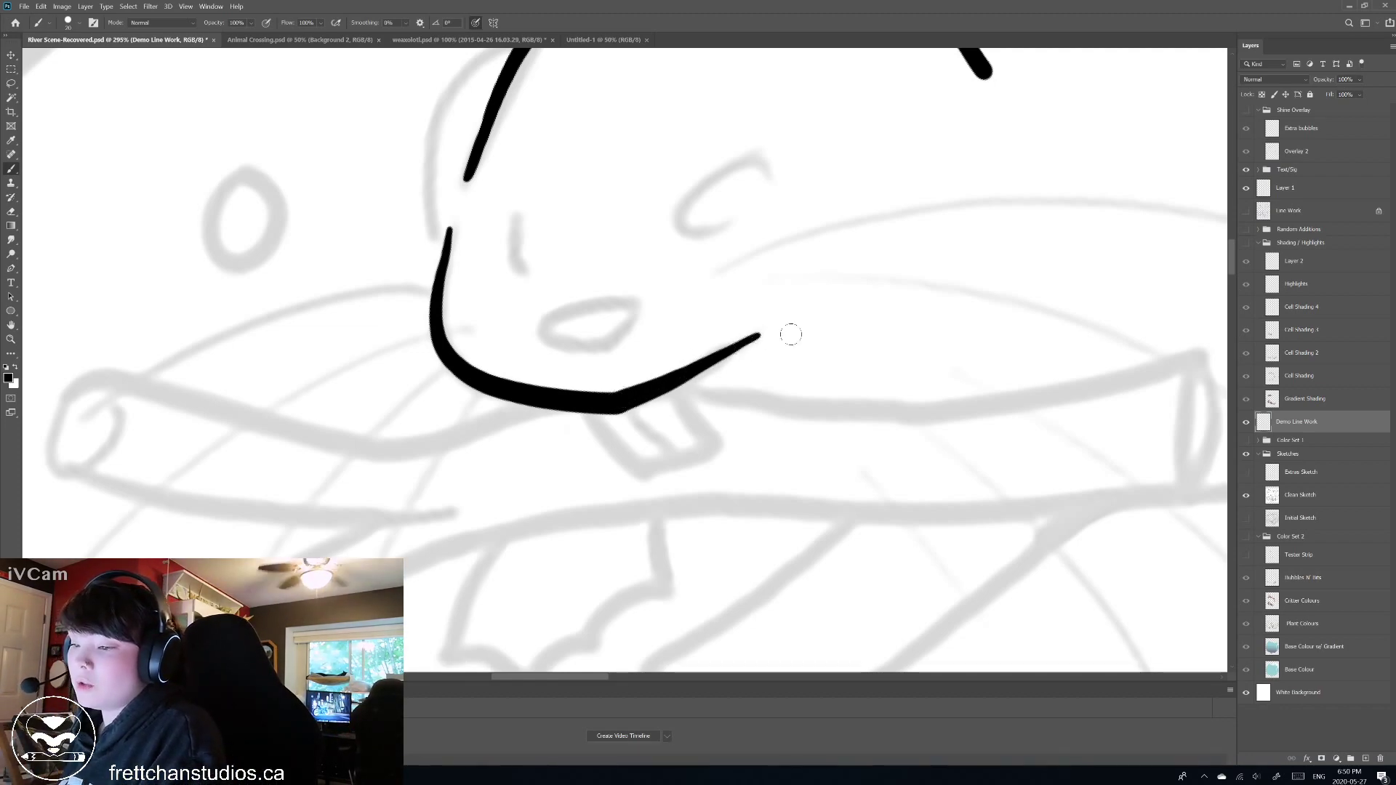
key("ctrl+z")
left_click_drag(773, 329, 619, 409)
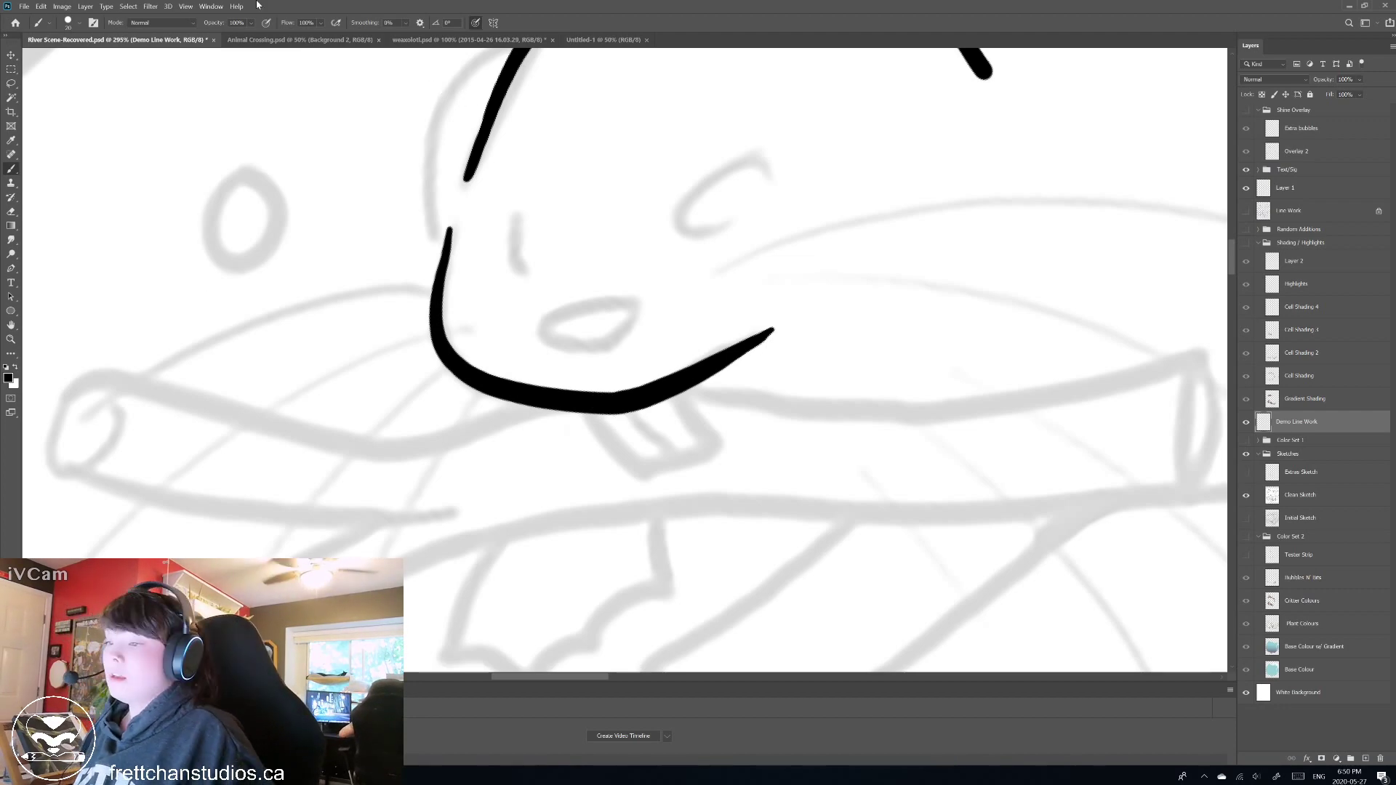
Erase along the facing ends of the muzzle stroke and the head outline at the cheek to taper them to points.
left_click_drag(582, 291, 632, 405)
left_click_drag(654, 291, 610, 370)
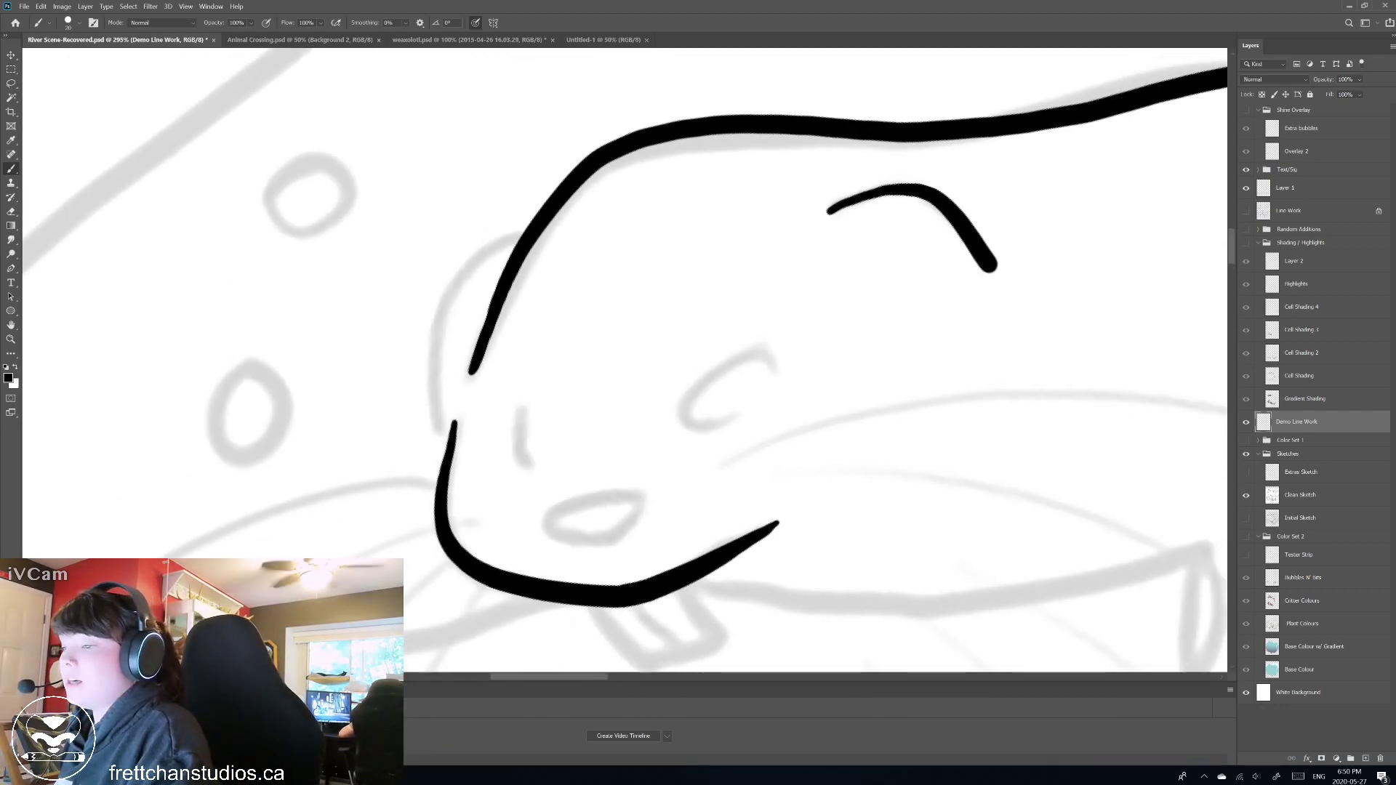
key("e")
left_click_drag(440, 451, 460, 412)
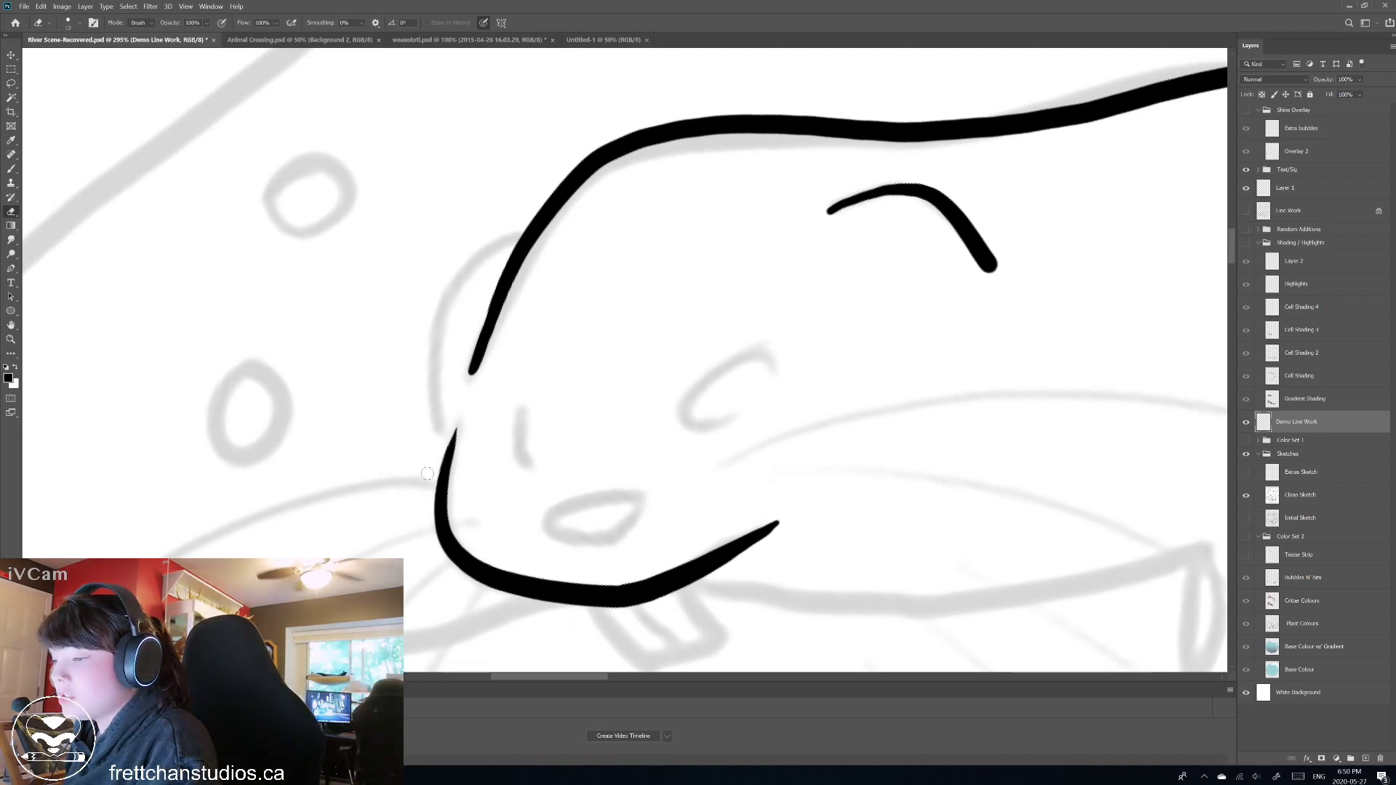
left_click_drag(480, 336, 467, 372)
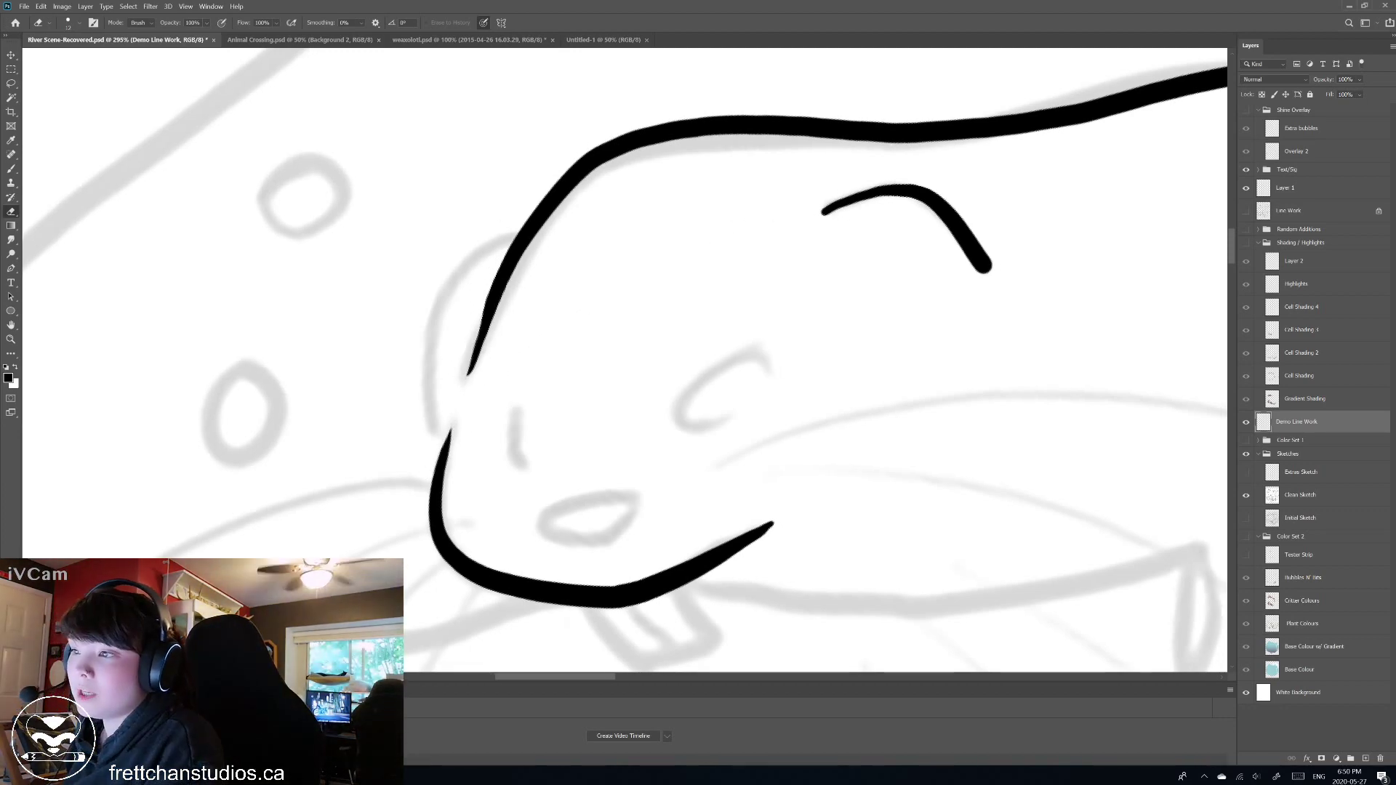
Erase along both ends of the beaver's ear stroke so that they taper to sharp points.
left_click_drag(910, 188, 800, 240)
scroll(554, 345, "up", 3)
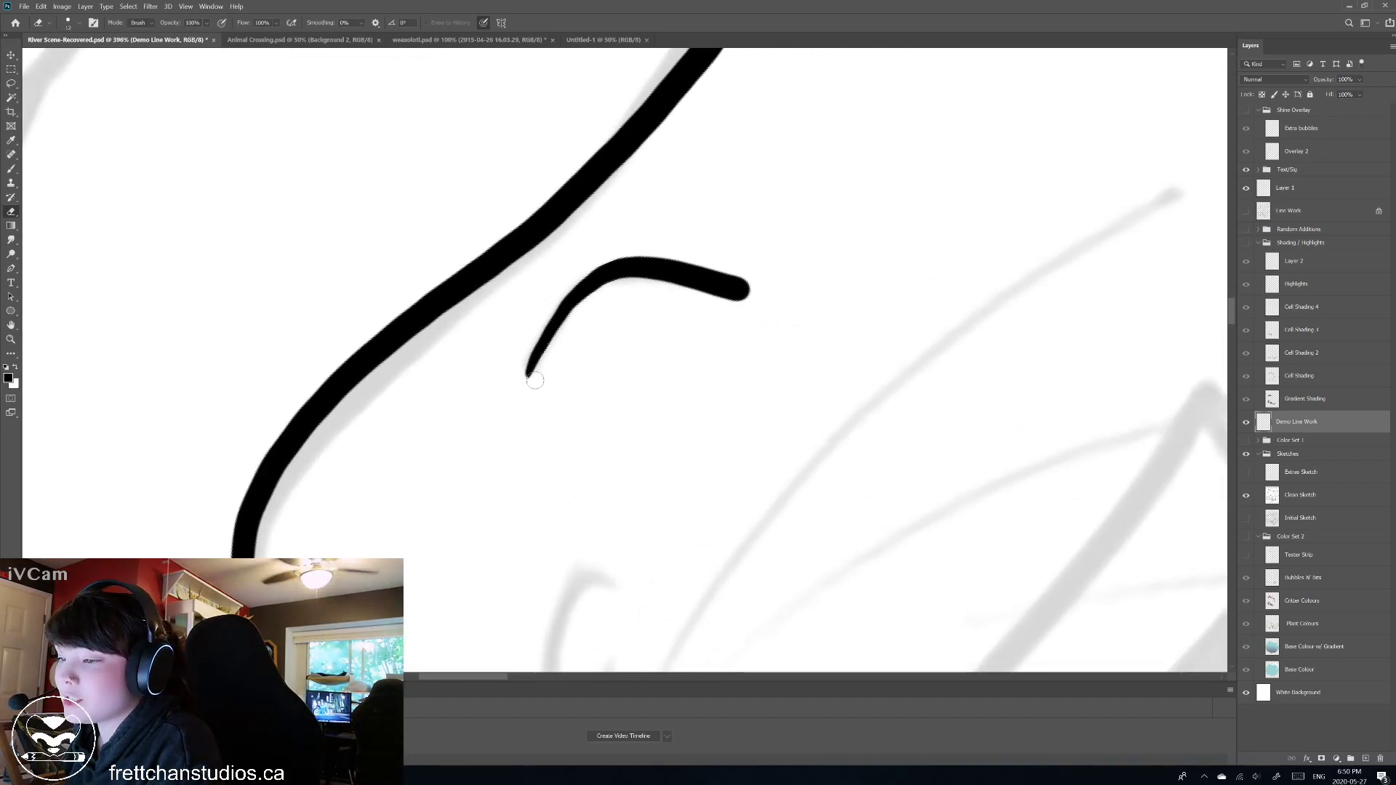
mouse_move(551, 299)
left_mouse_down()
mouse_move(520, 382)
mouse_move(581, 266)
mouse_move(518, 386)
mouse_move(601, 263)
mouse_move(583, 265)
mouse_move(520, 371)
mouse_move(578, 268)
mouse_move(520, 376)
mouse_move(576, 263)
left_mouse_up()
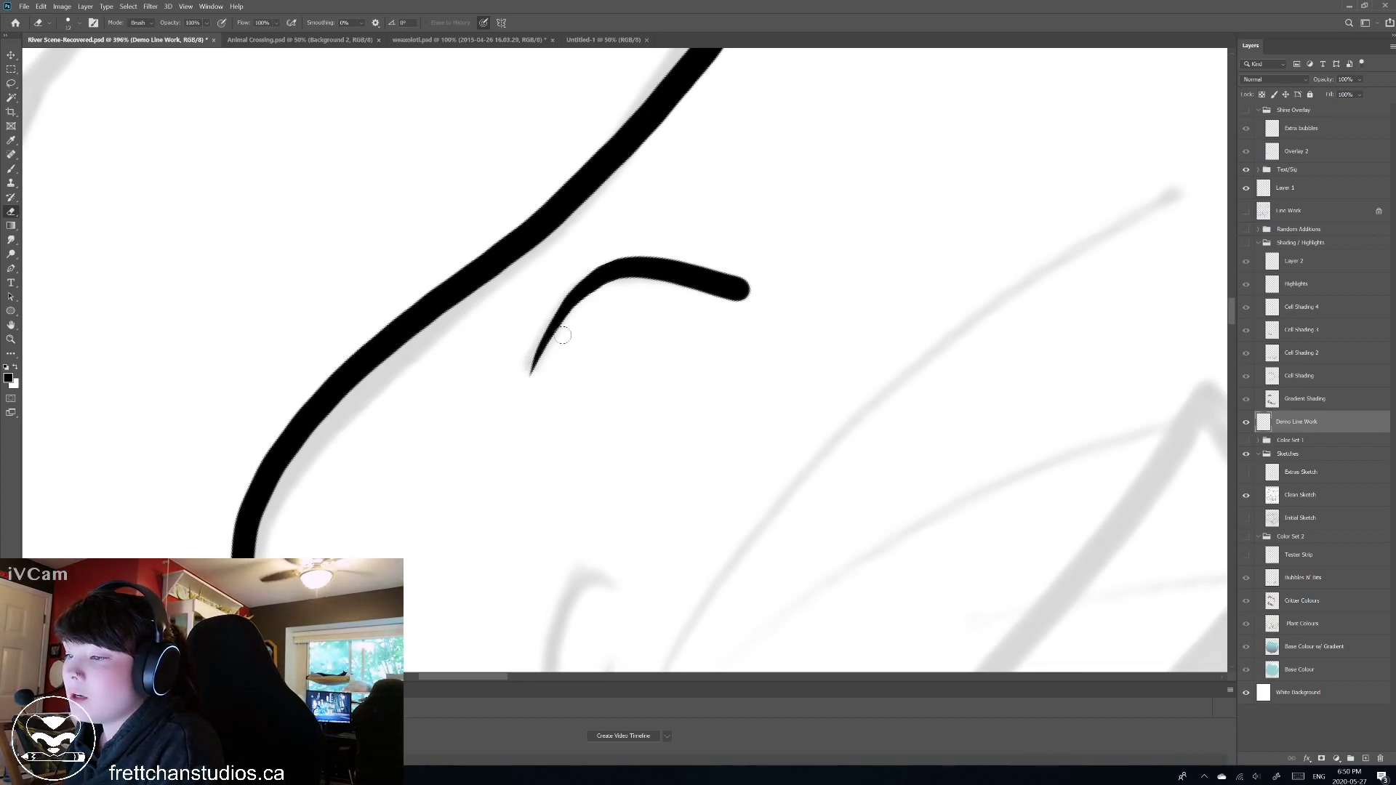
scroll(445, 471, "down", 3)
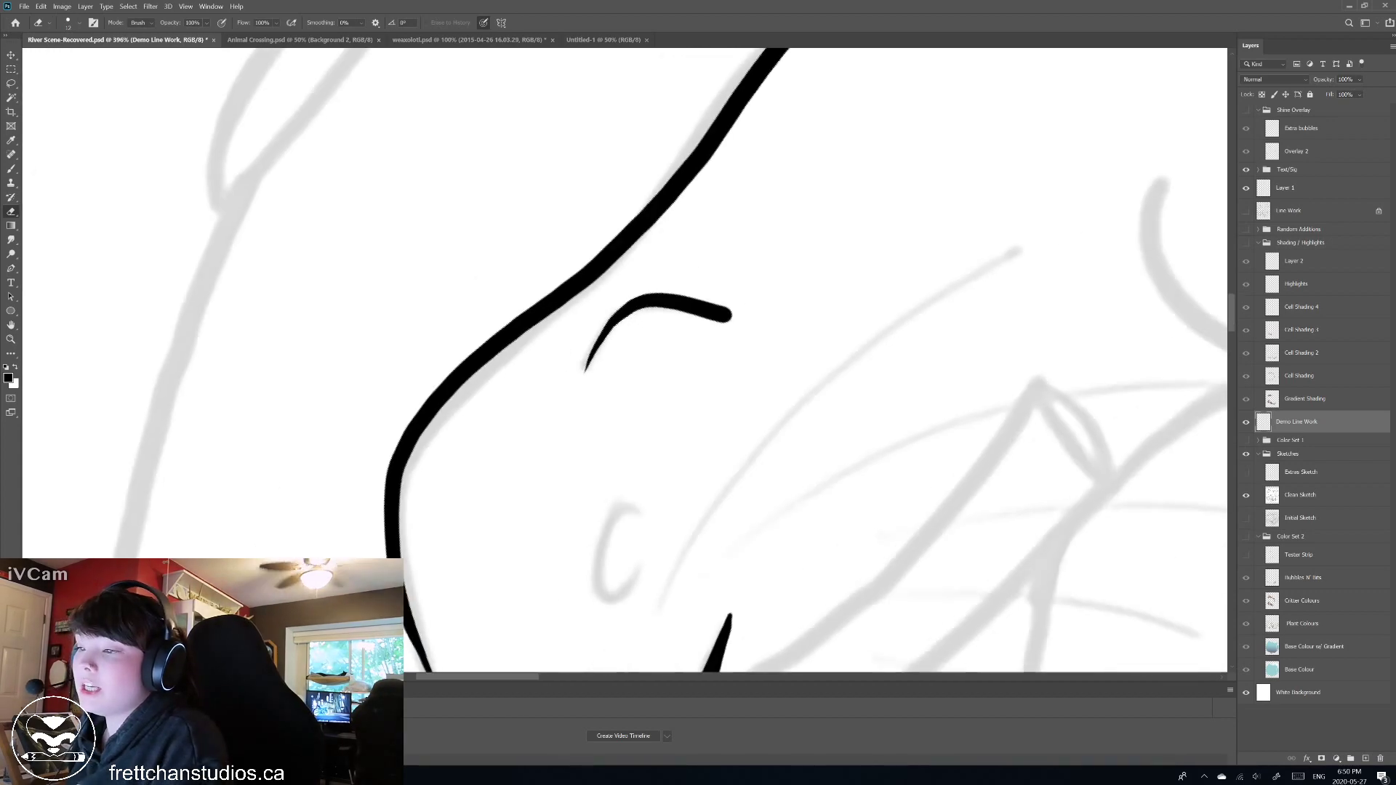
scroll(444, 471, "up", 2)
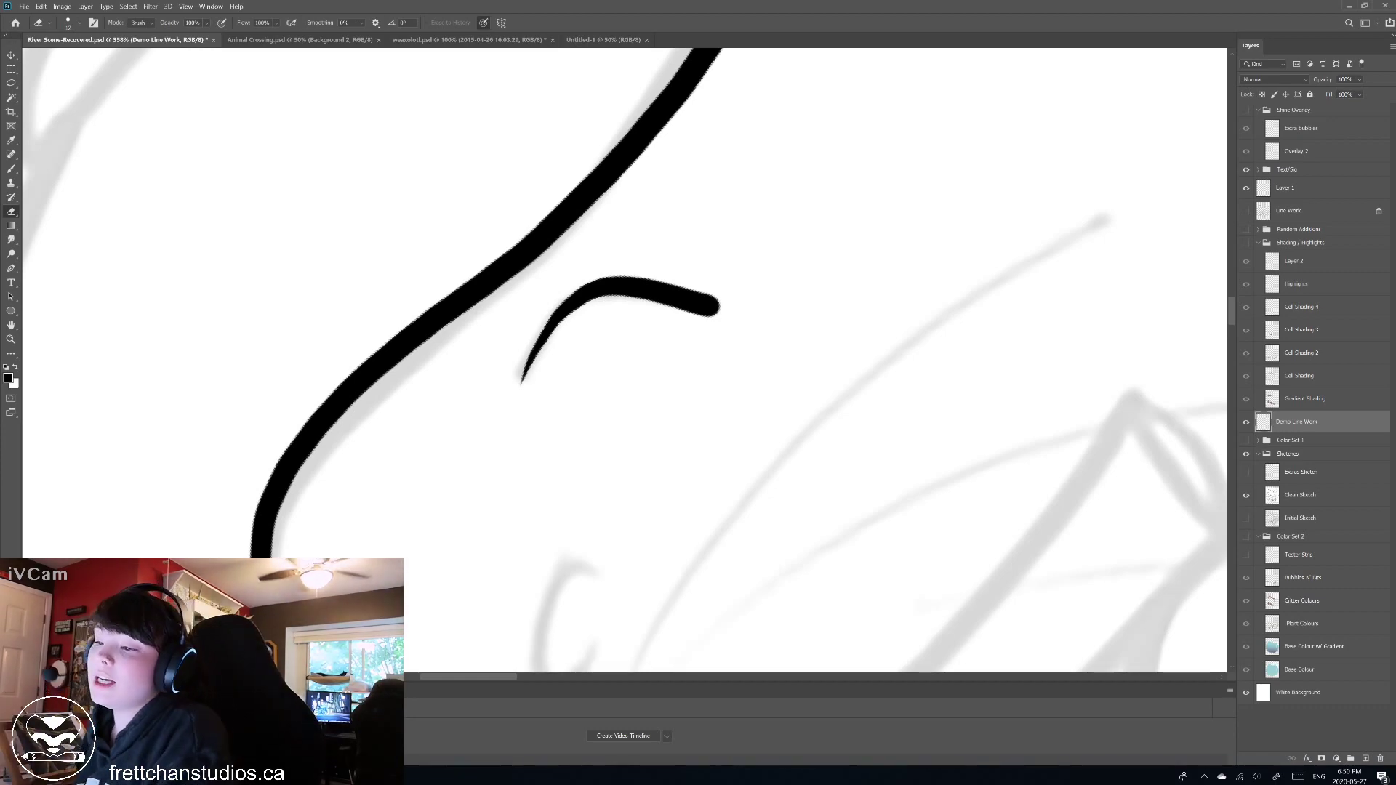
scroll(626, 360, "down", 3)
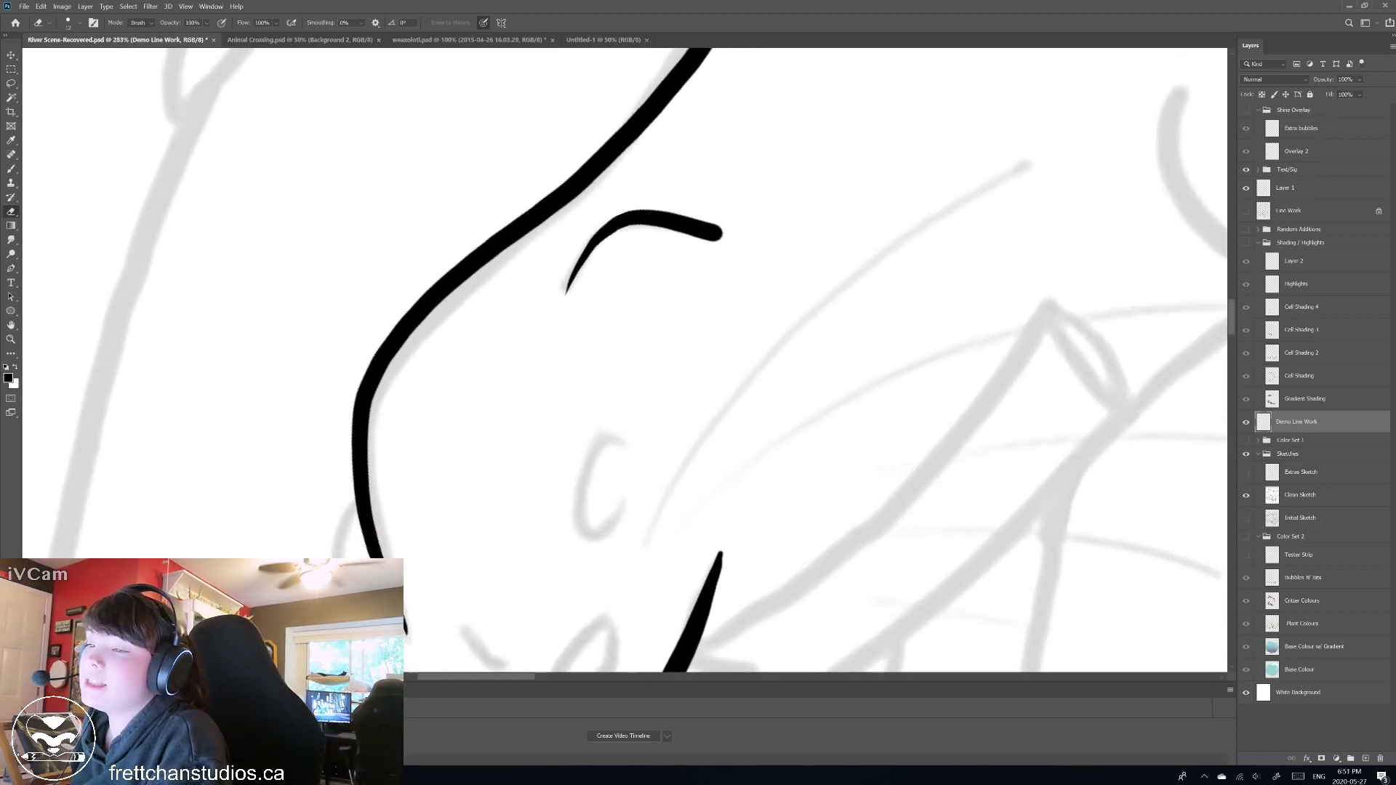
scroll(625, 360, "up", 4)
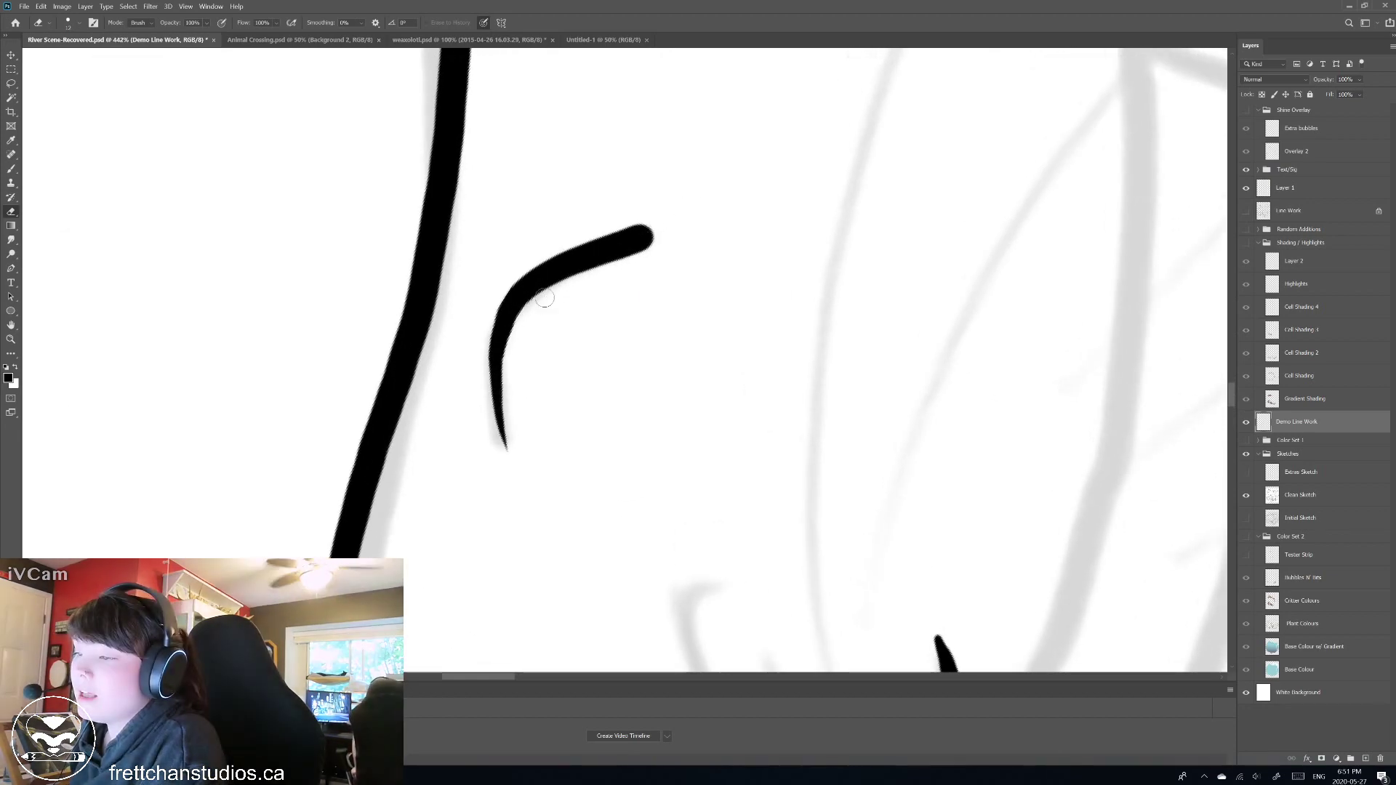
mouse_move(544, 297)
left_mouse_down()
mouse_move(668, 206)
mouse_move(619, 285)
left_mouse_up()
scroll(618, 285, "down", 4)
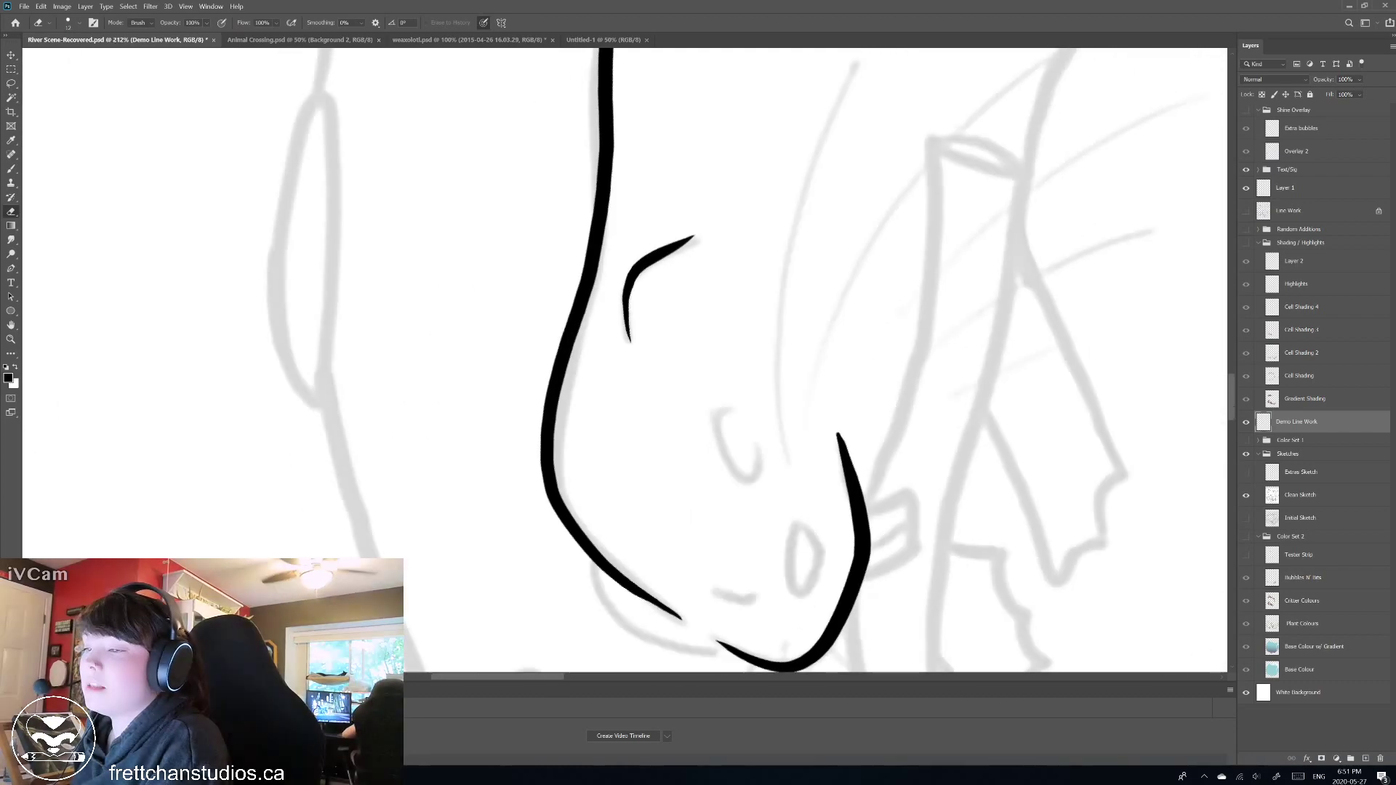
Refine the tapered cheek end of the beaver's head outline with the Eraser.
scroll(785, 225, "down", 3)
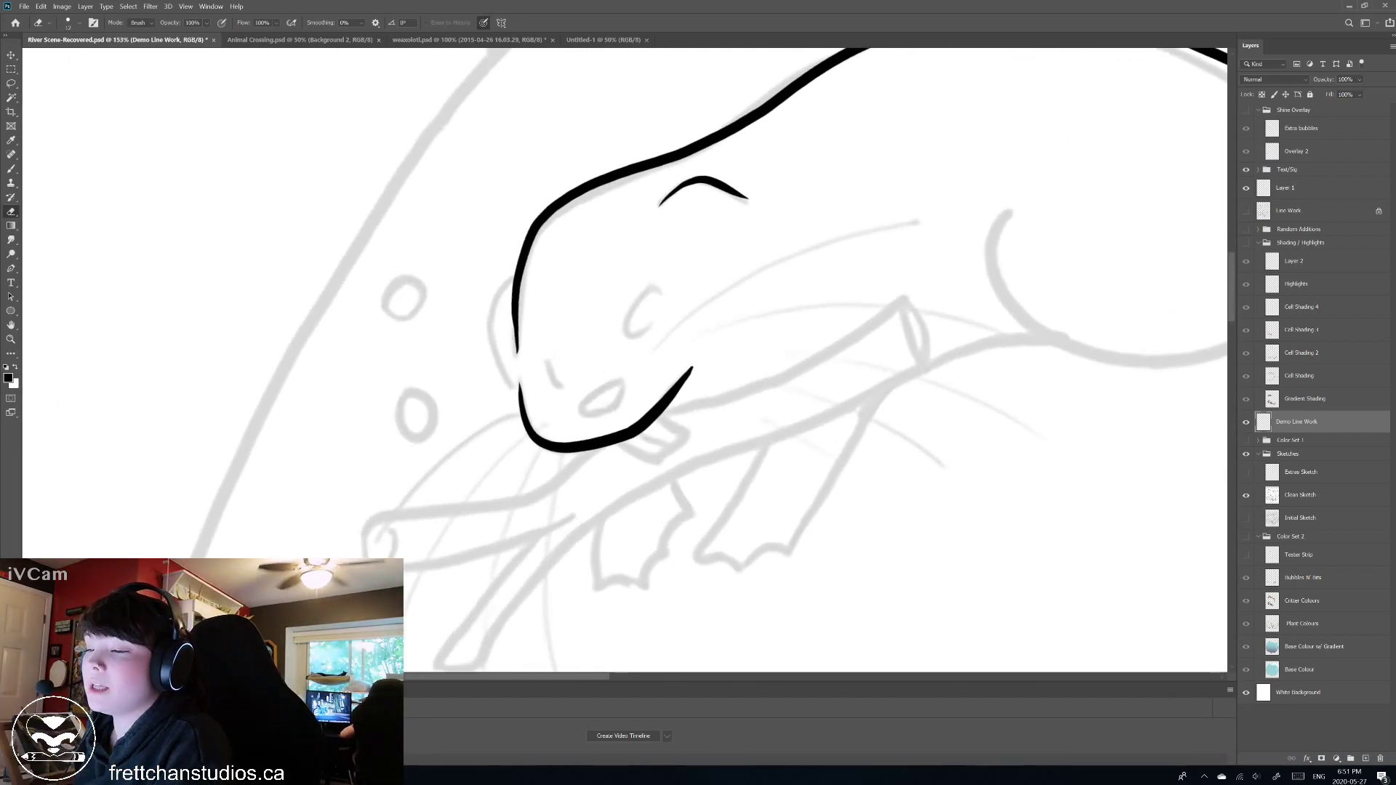
scroll(700, 407, "up", 5)
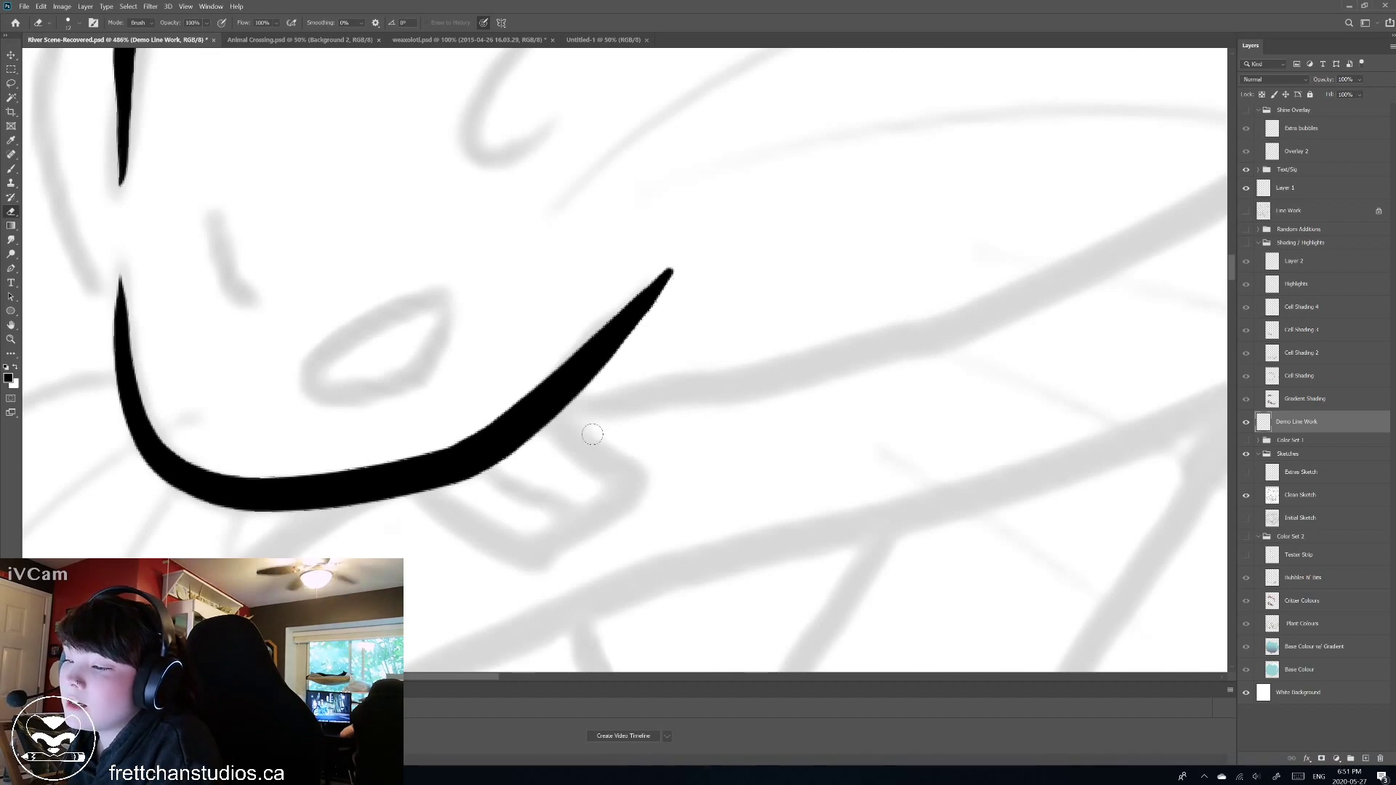
scroll(625, 357, "down", 4)
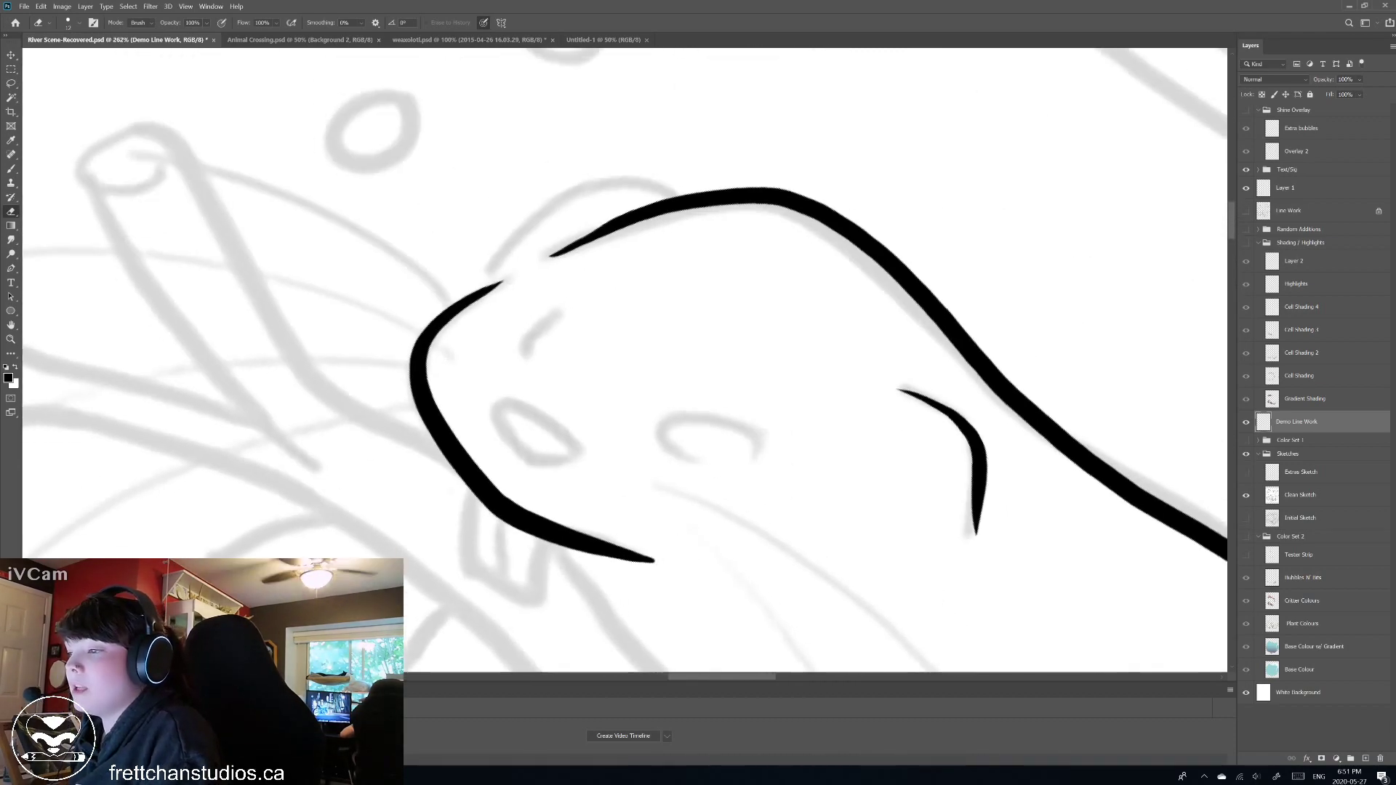
scroll(626, 356, "up", 3)
left_click_drag(505, 271, 538, 253)
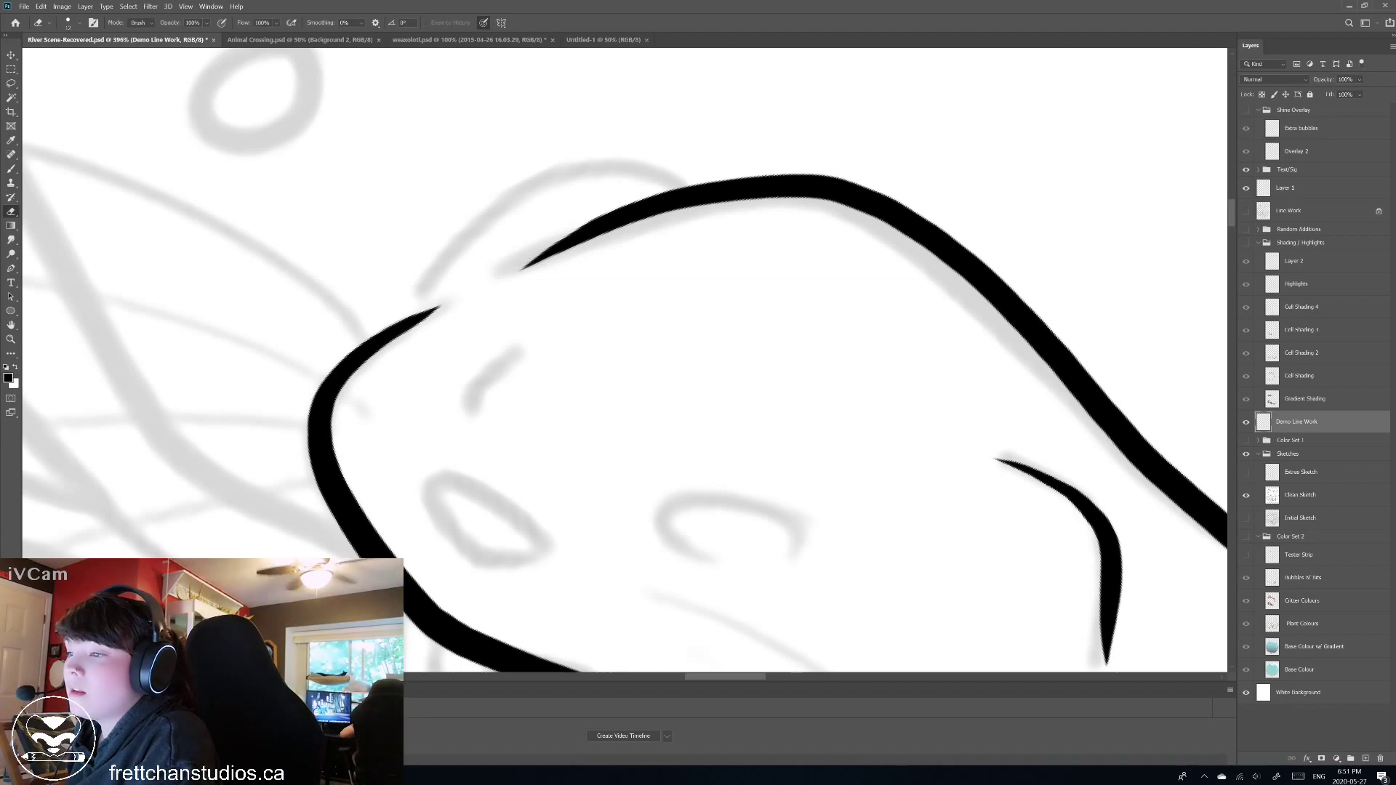
scroll(445, 295, "down", 3)
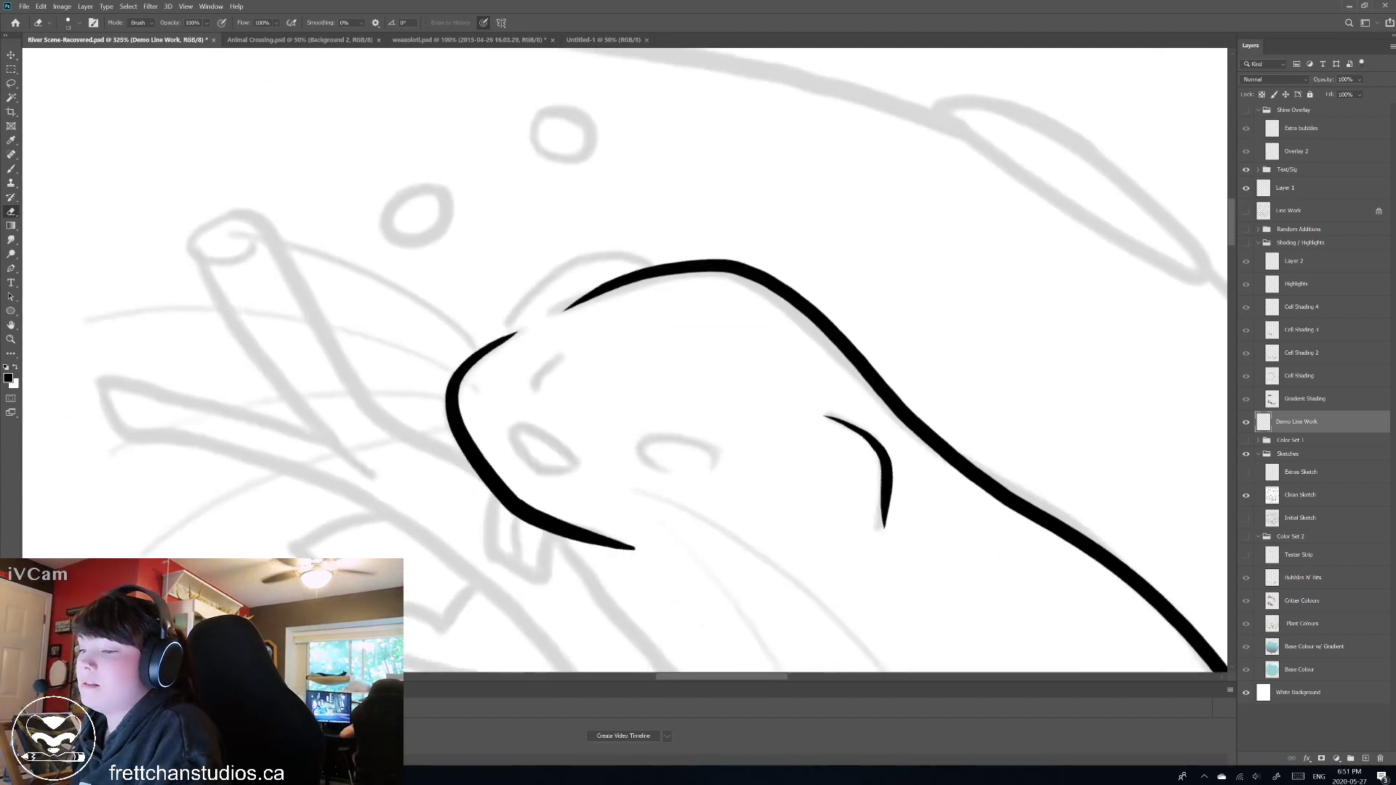
scroll(445, 295, "up", 2)
scroll(445, 296, "down", 3)
scroll(445, 295, "up", 3)
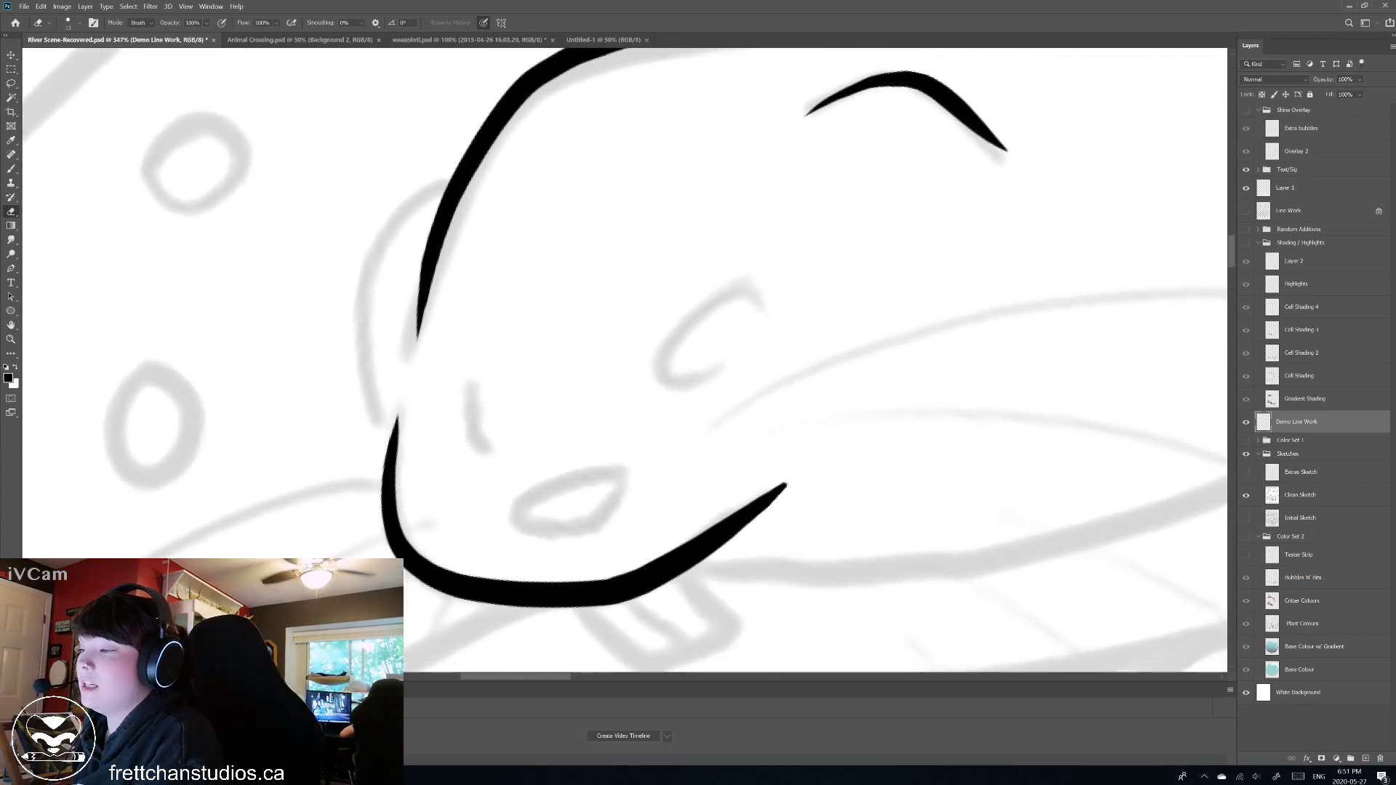
scroll(445, 295, "down", 2)
Ink the rounded bulge on the far side of the beaver's face from the head outline to the muzzle, redrawing it twice.
key("b")
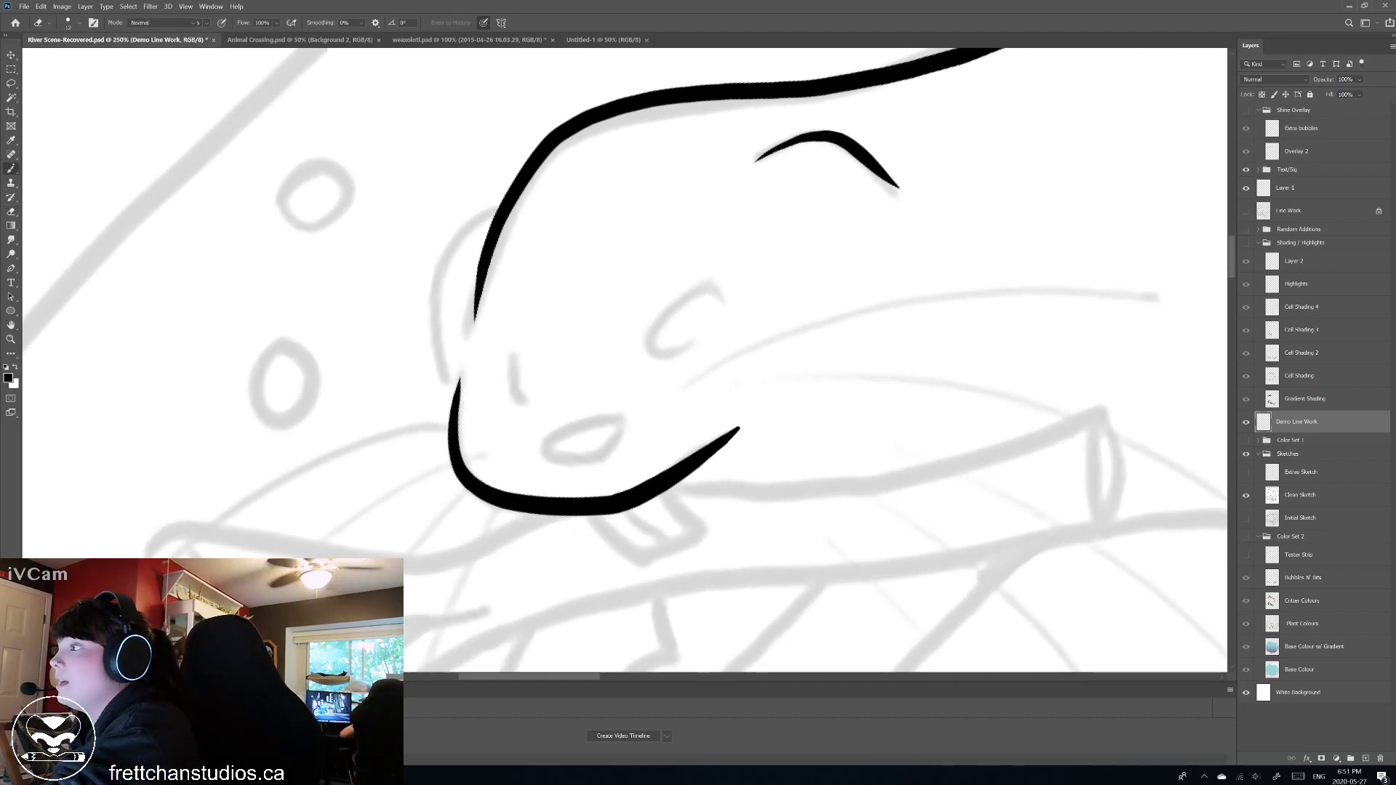
left_click_drag(484, 191, 462, 420)
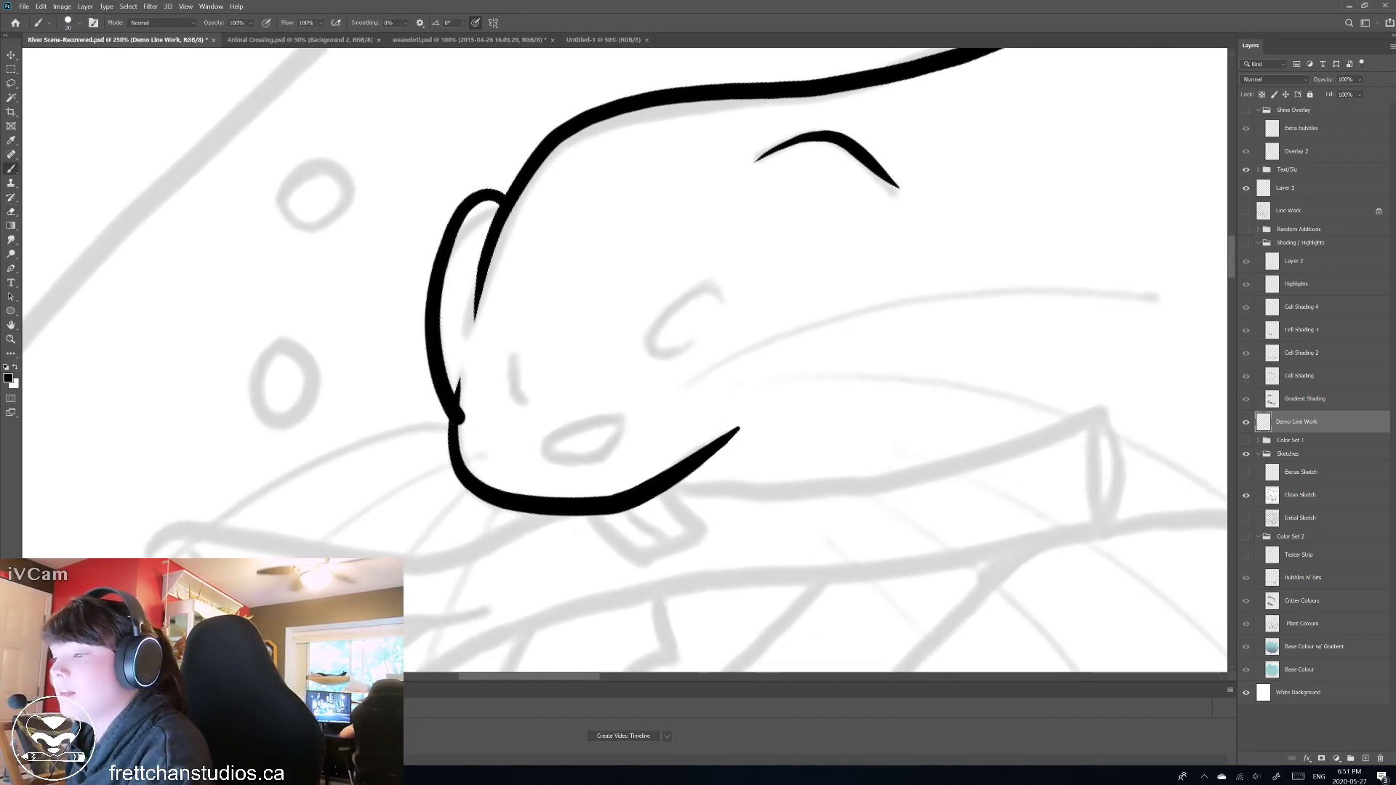
key("ctrl+z")
mouse_move(501, 203)
left_mouse_down()
mouse_move(458, 212)
mouse_move(460, 400)
left_mouse_up()
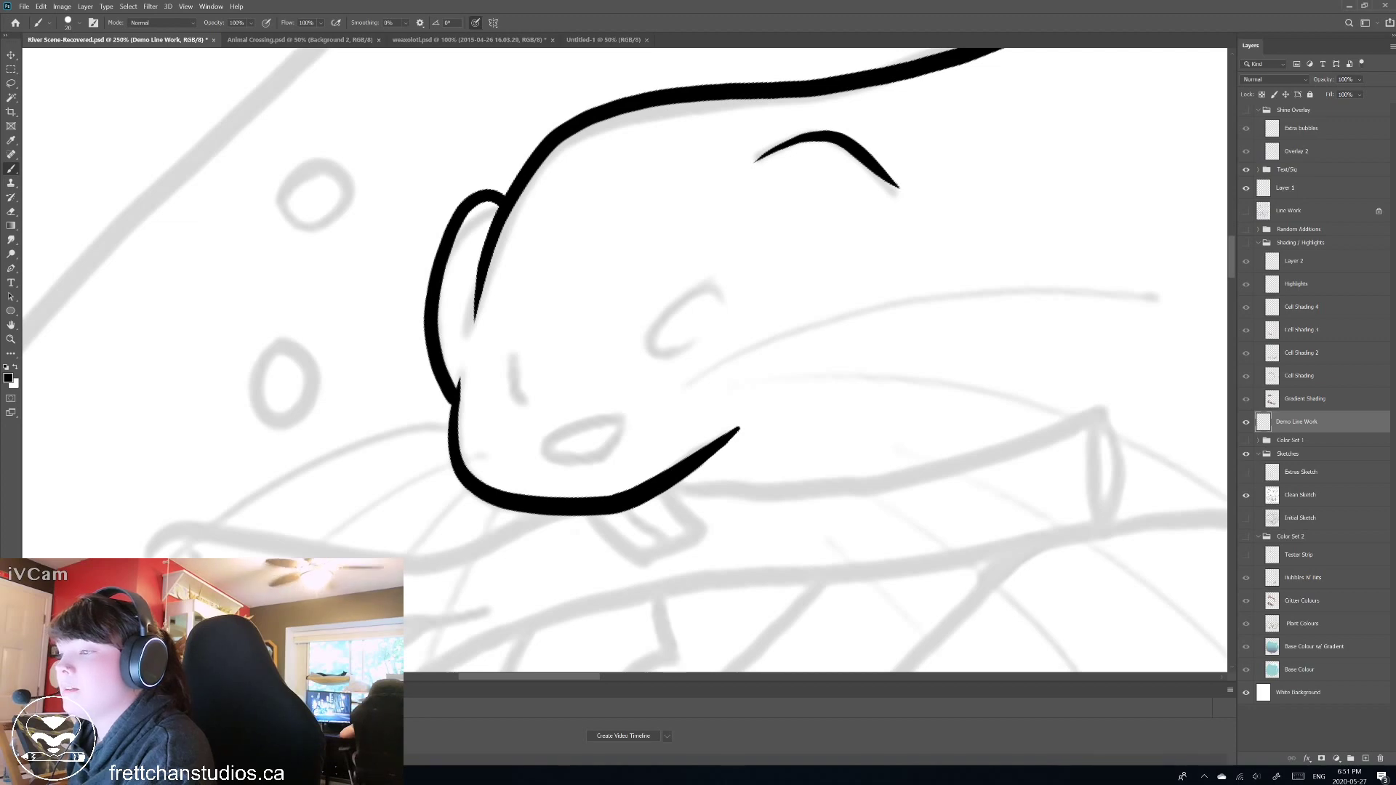
key("ctrl+z")
mouse_move(503, 195)
left_mouse_down()
mouse_move(490, 186)
mouse_move(460, 407)
left_mouse_up()
scroll(625, 360, "down", 2)
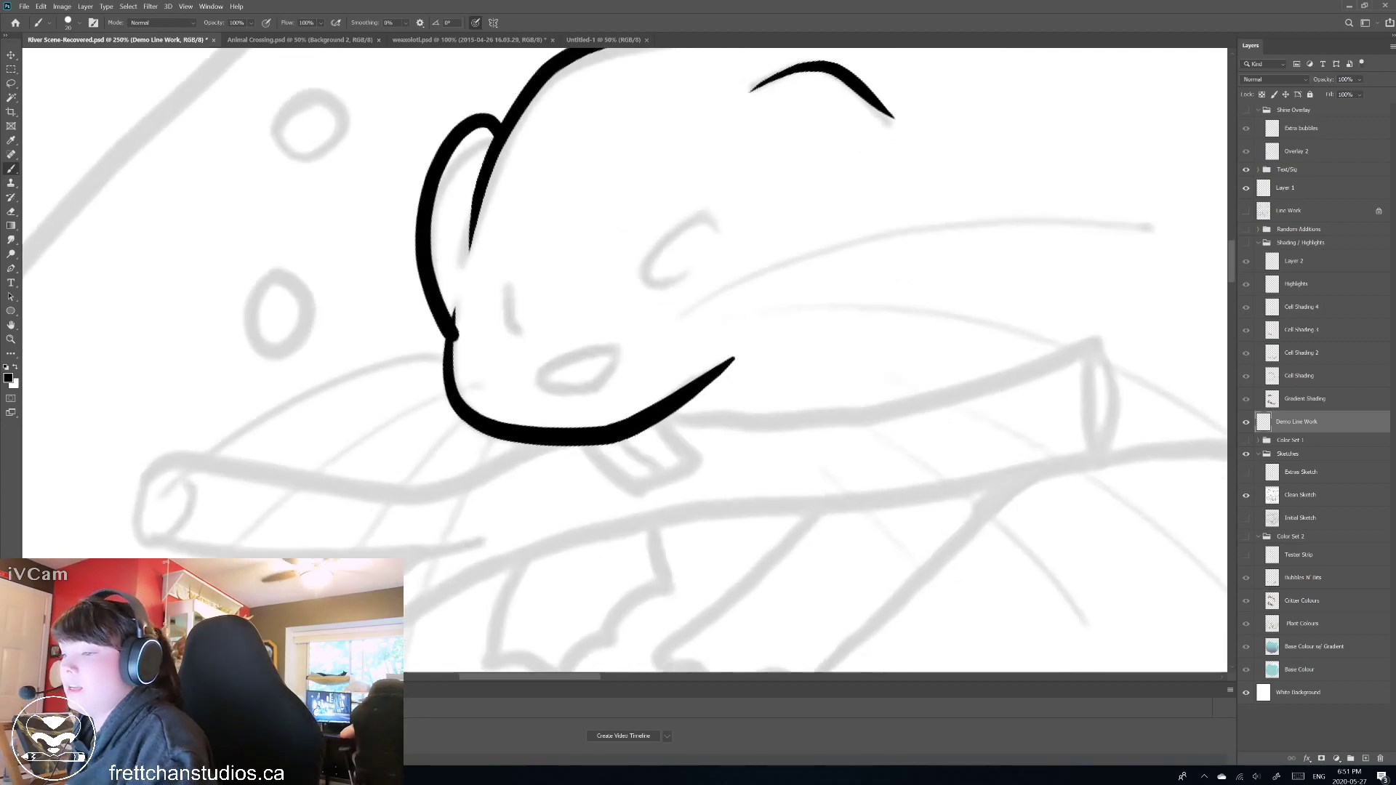
Erase the overshoot where the far-side bulge stroke meets the muzzle line.
key("e")
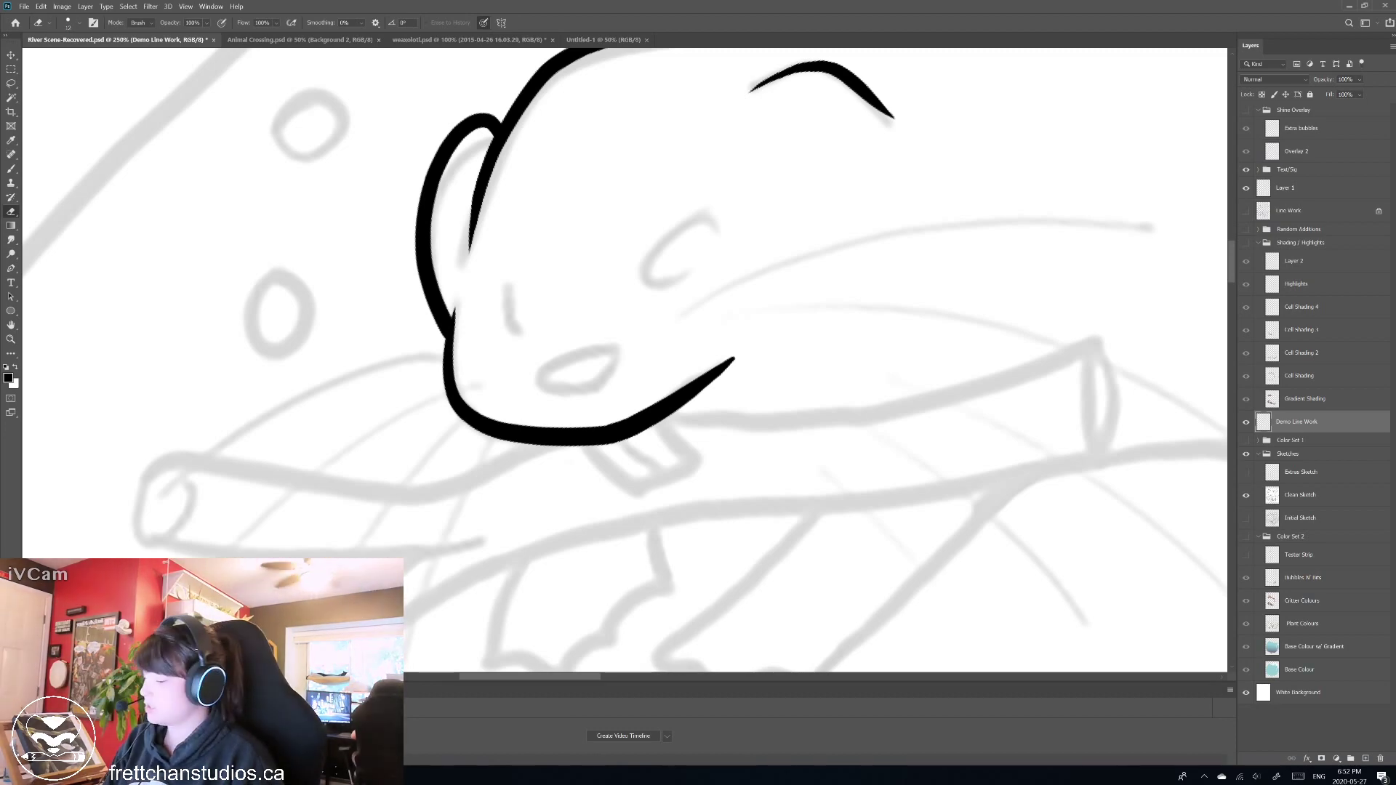
key("b")
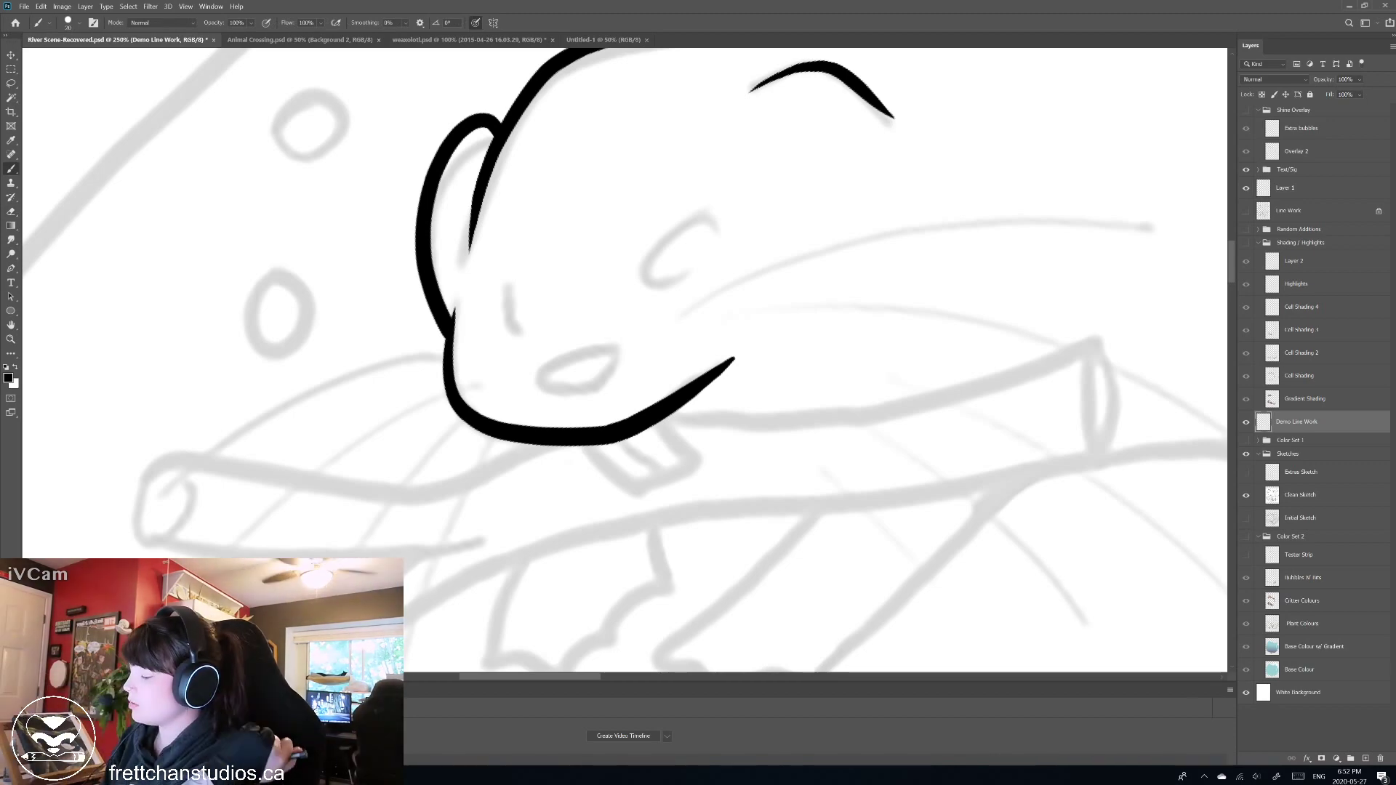
key("e")
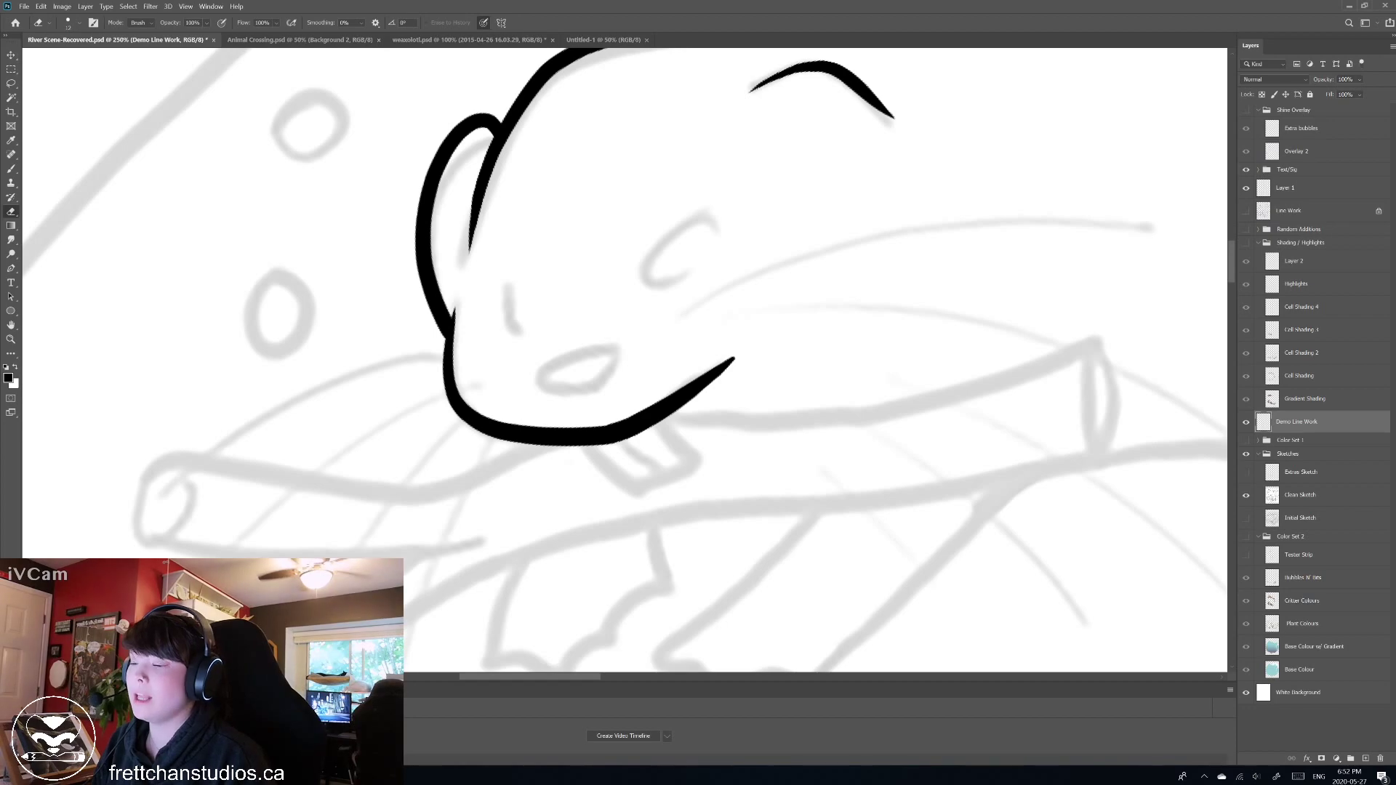
Erase around the mouth line's end at the mouth corner to taper it to a sharp point.
scroll(626, 291, "up", 3)
scroll(626, 291, "down", 2)
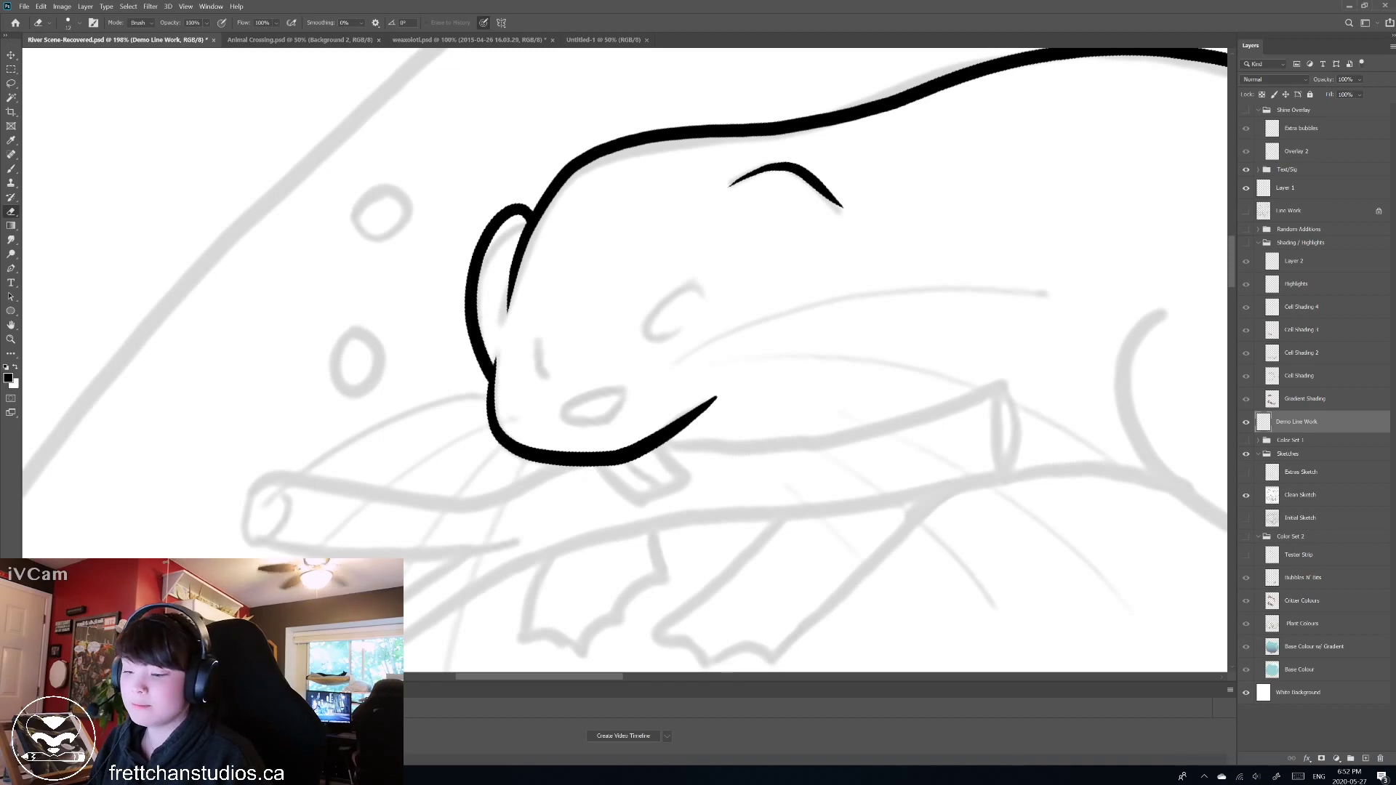
scroll(738, 439, "up", 4)
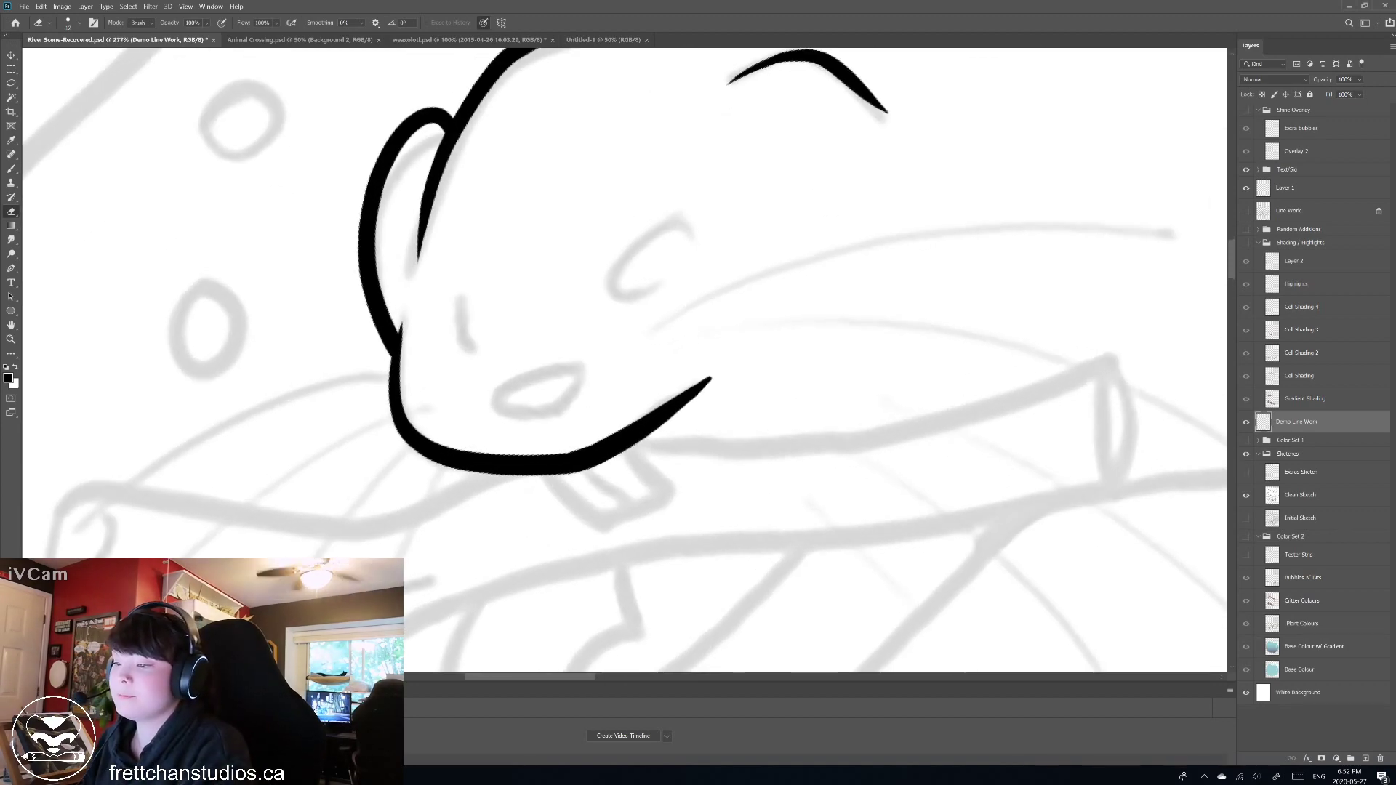
left_click_drag(616, 396, 464, 496)
scroll(625, 359, "up", 2)
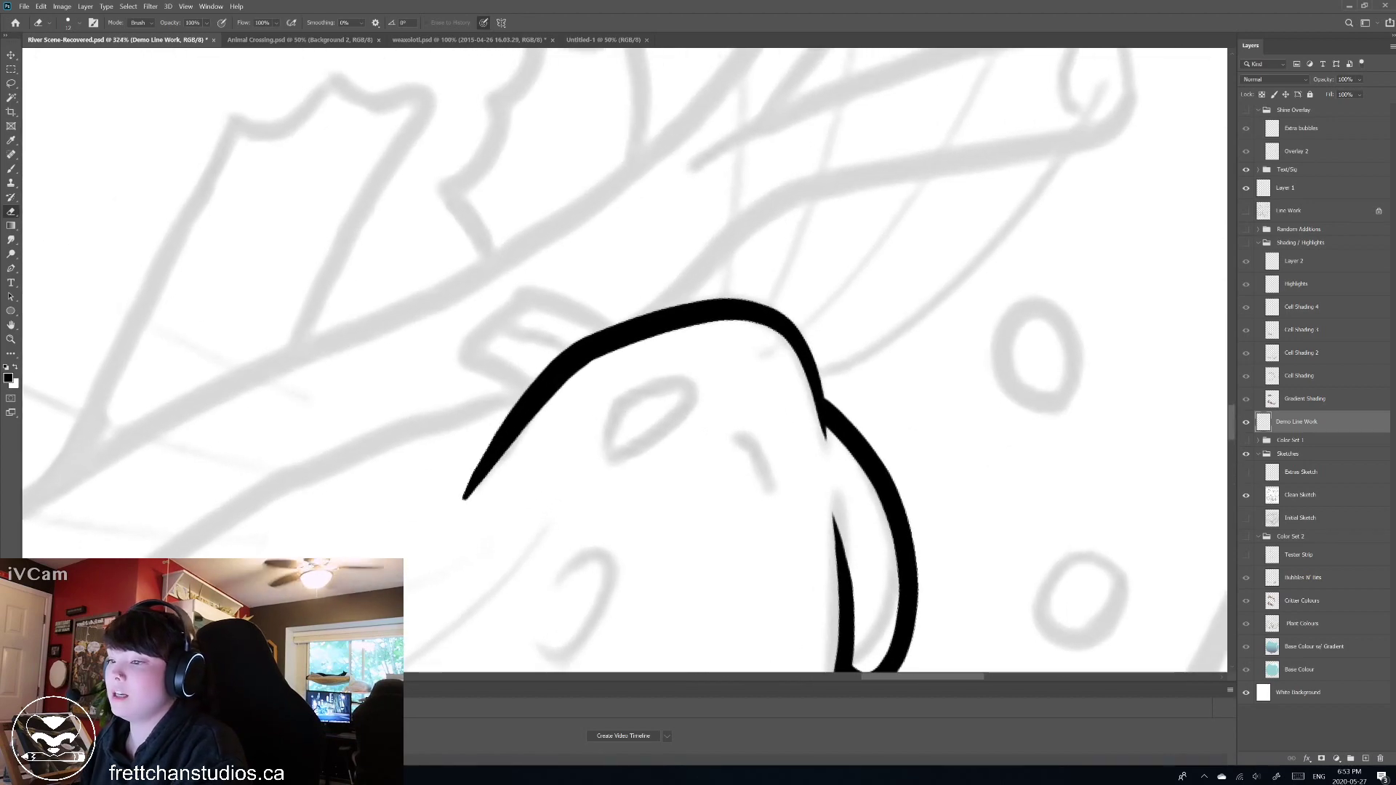
scroll(625, 360, "up", 2)
scroll(633, 466, "up", 1)
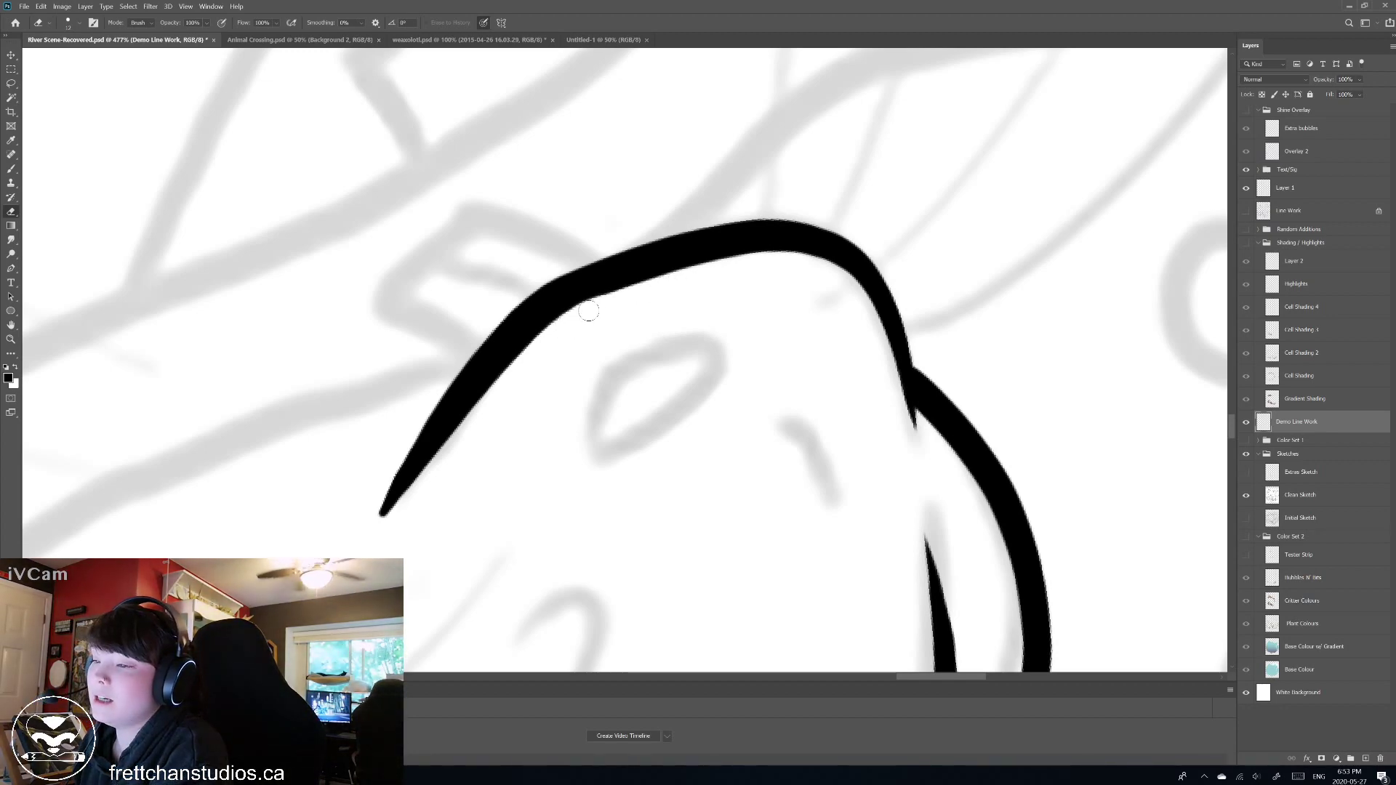
scroll(592, 311, "down", 3)
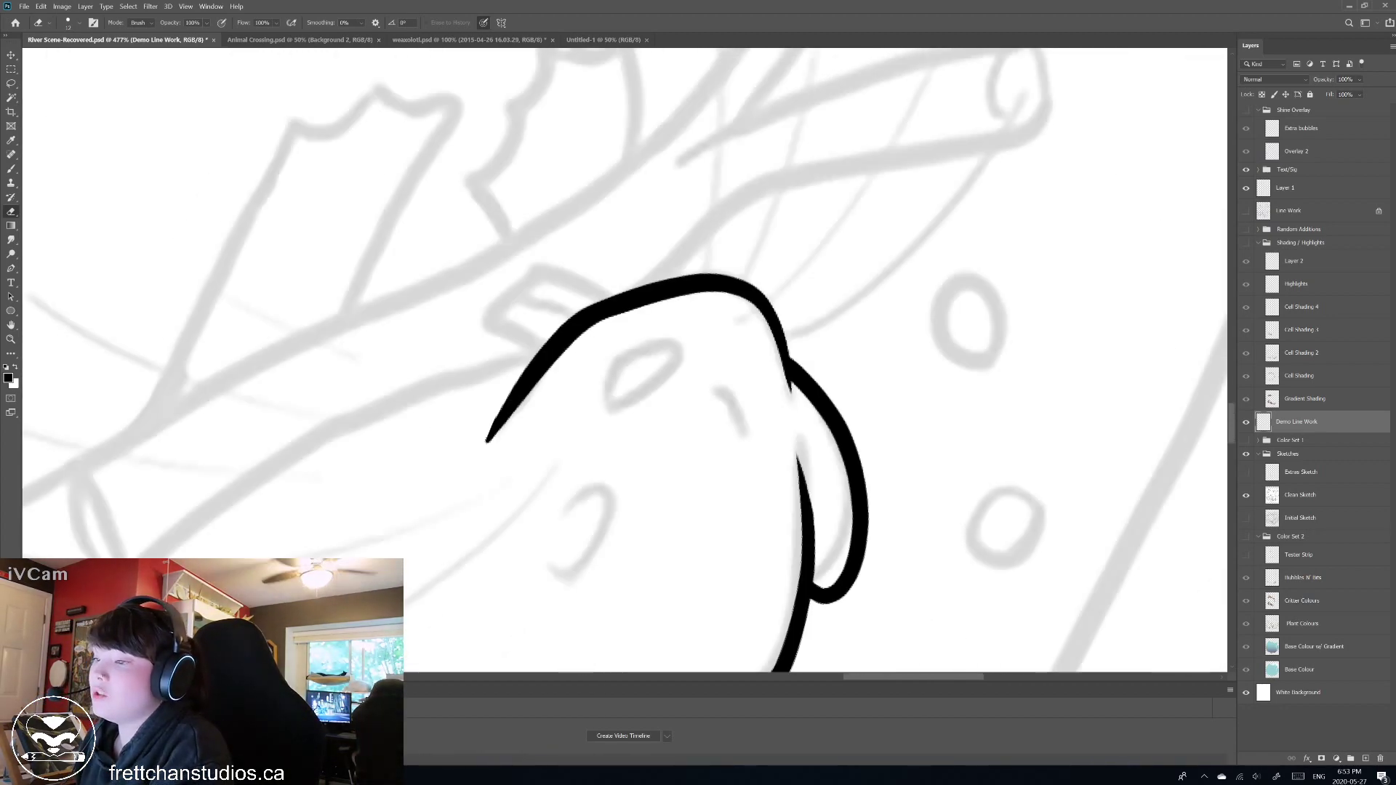
scroll(593, 311, "up", 2)
scroll(625, 360, "up", 5)
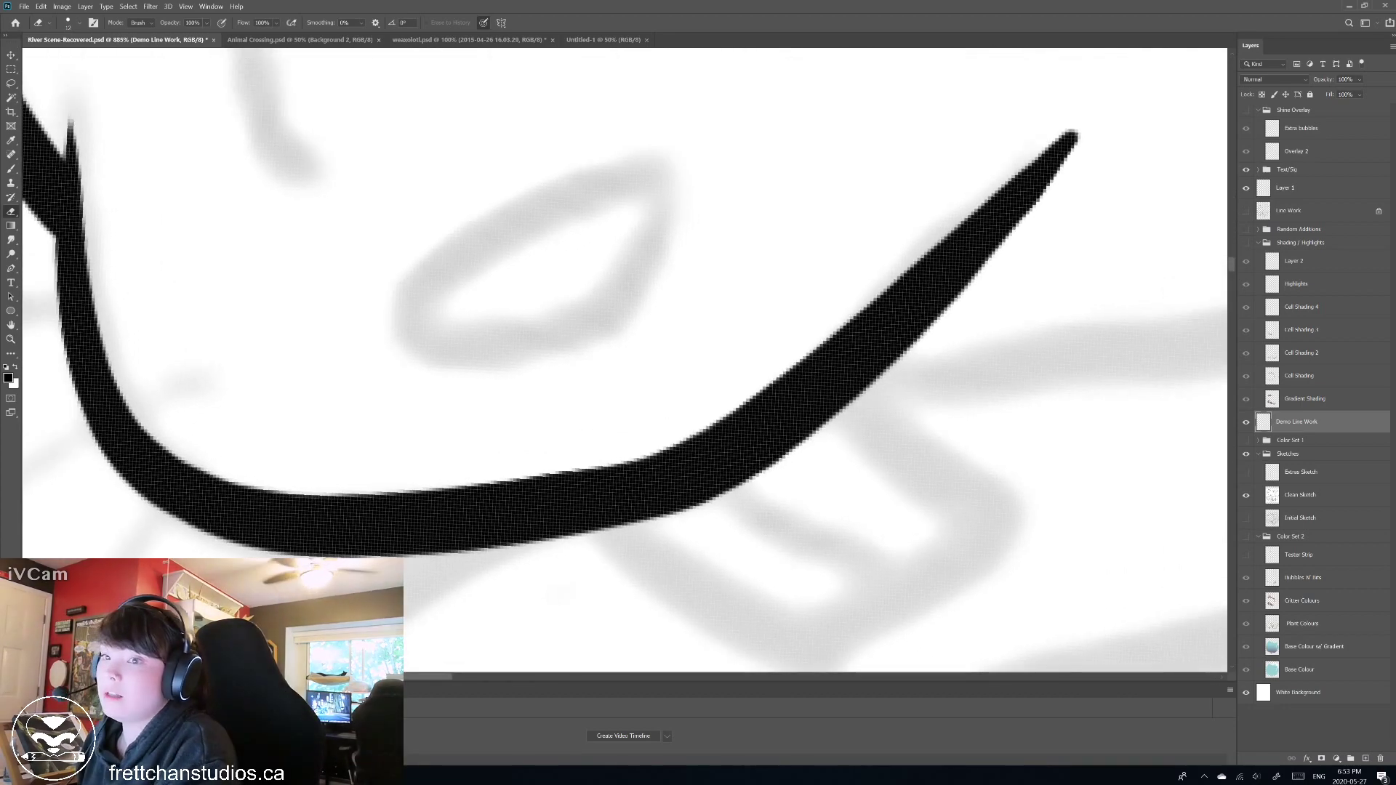
scroll(584, 386, "down", 3)
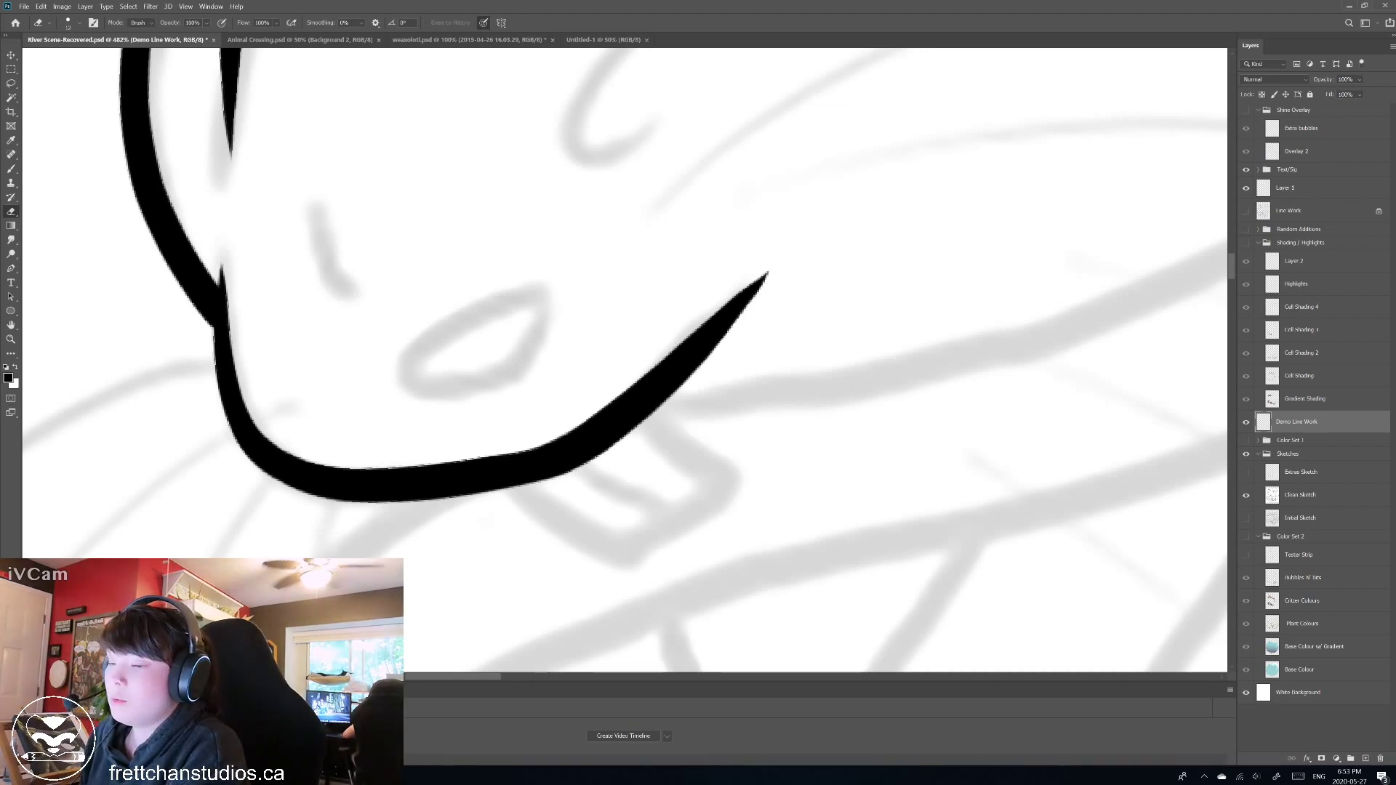
Ink the C-shaped curve of the beaver's near eye with the Brush, redrawing the stroke until it fits the sketch.
scroll(785, 308, "down", 2)
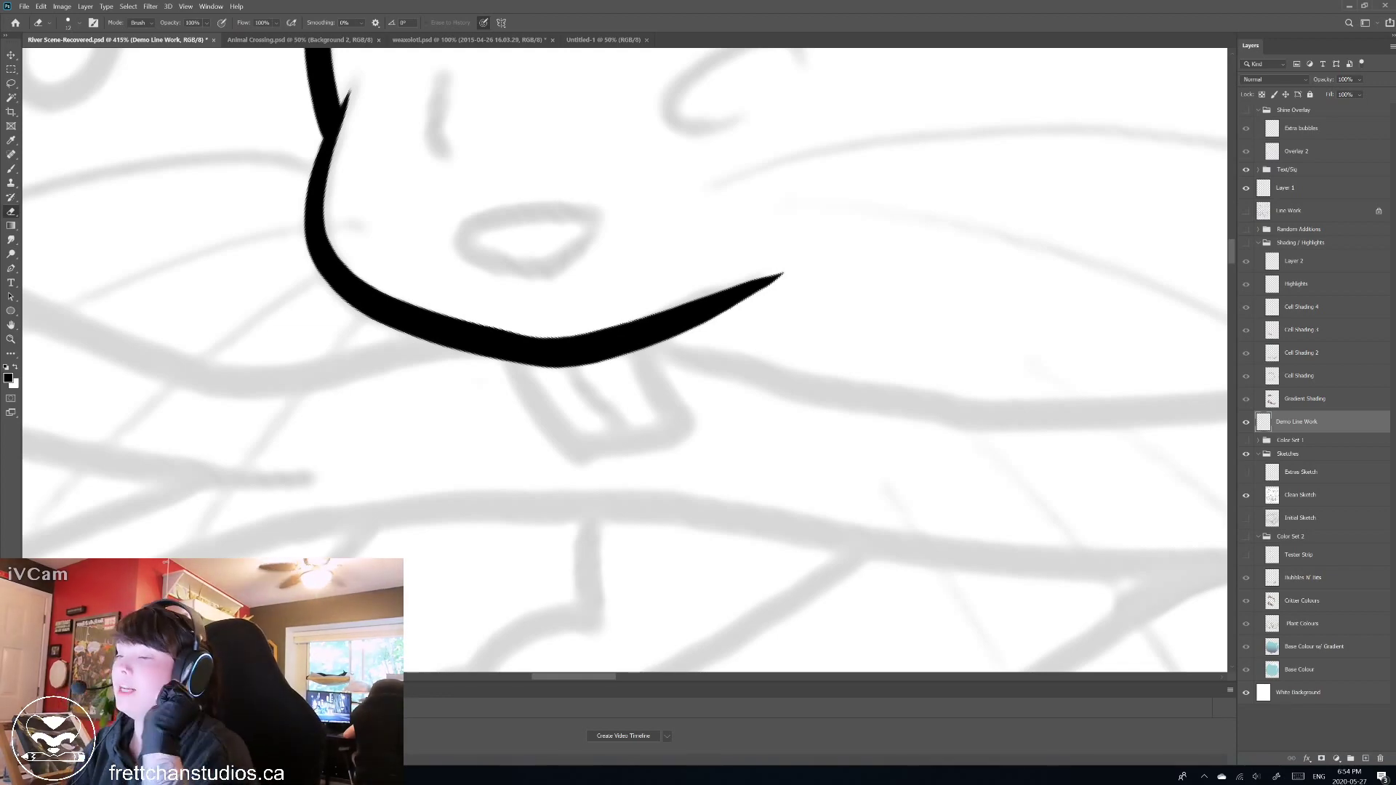
scroll(755, 359, "down", 3)
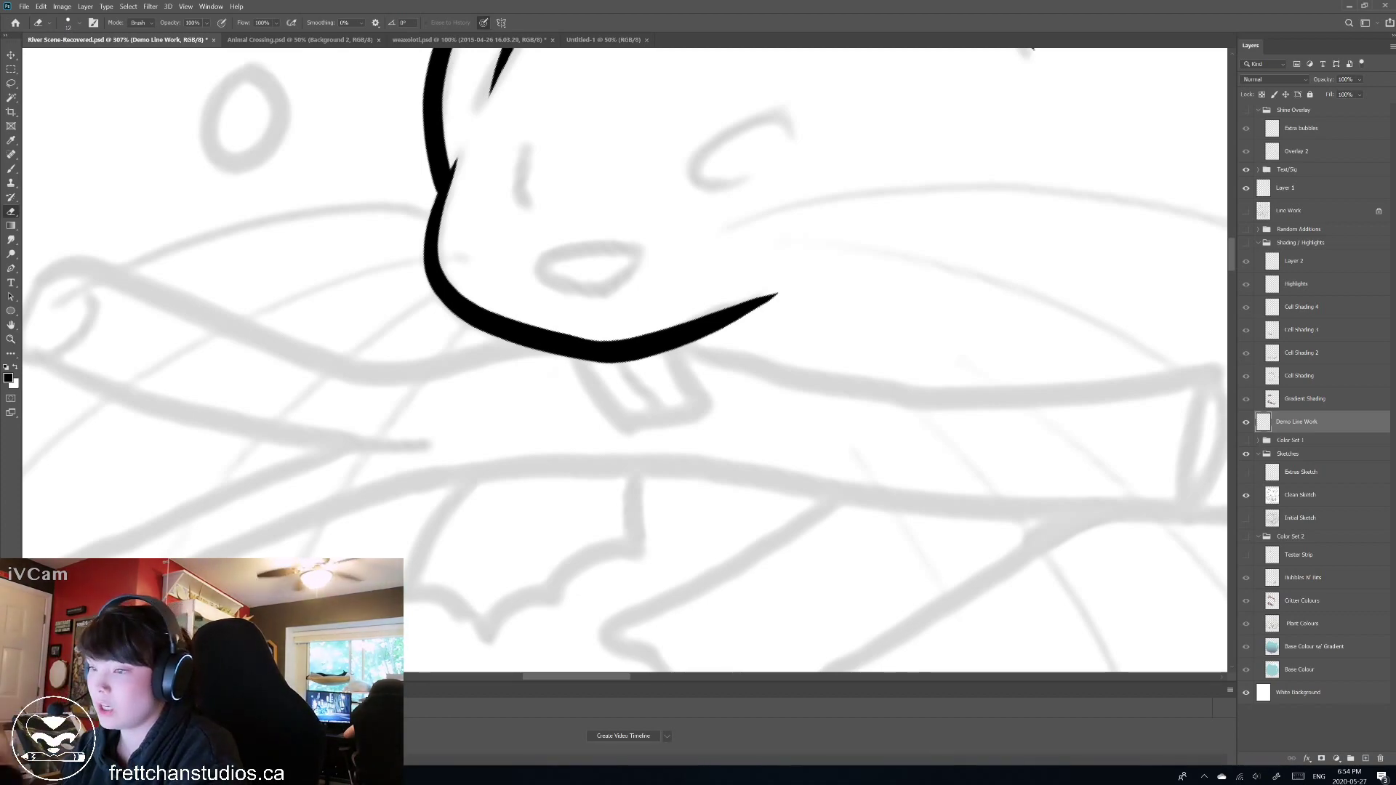
scroll(713, 326, "down", 1)
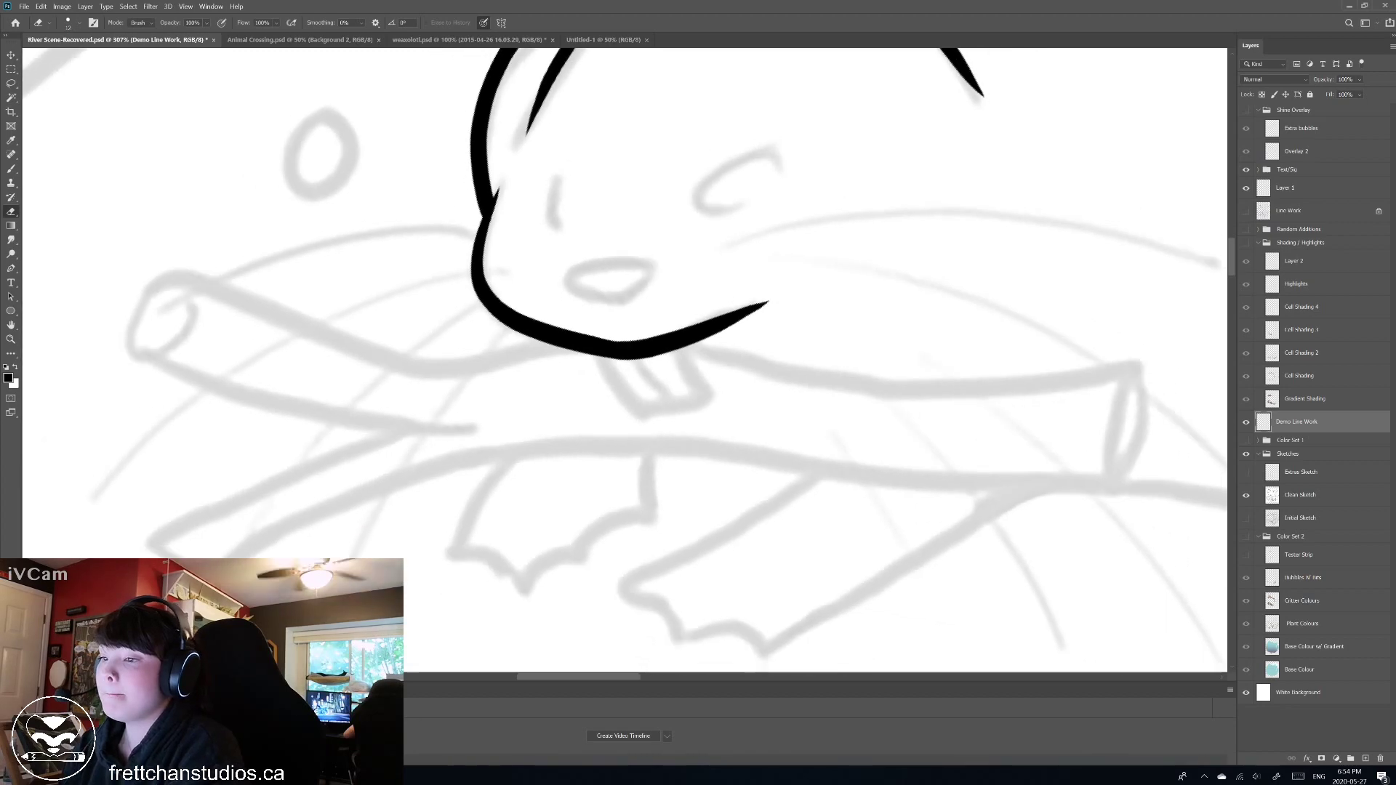
scroll(626, 356, "up", 2)
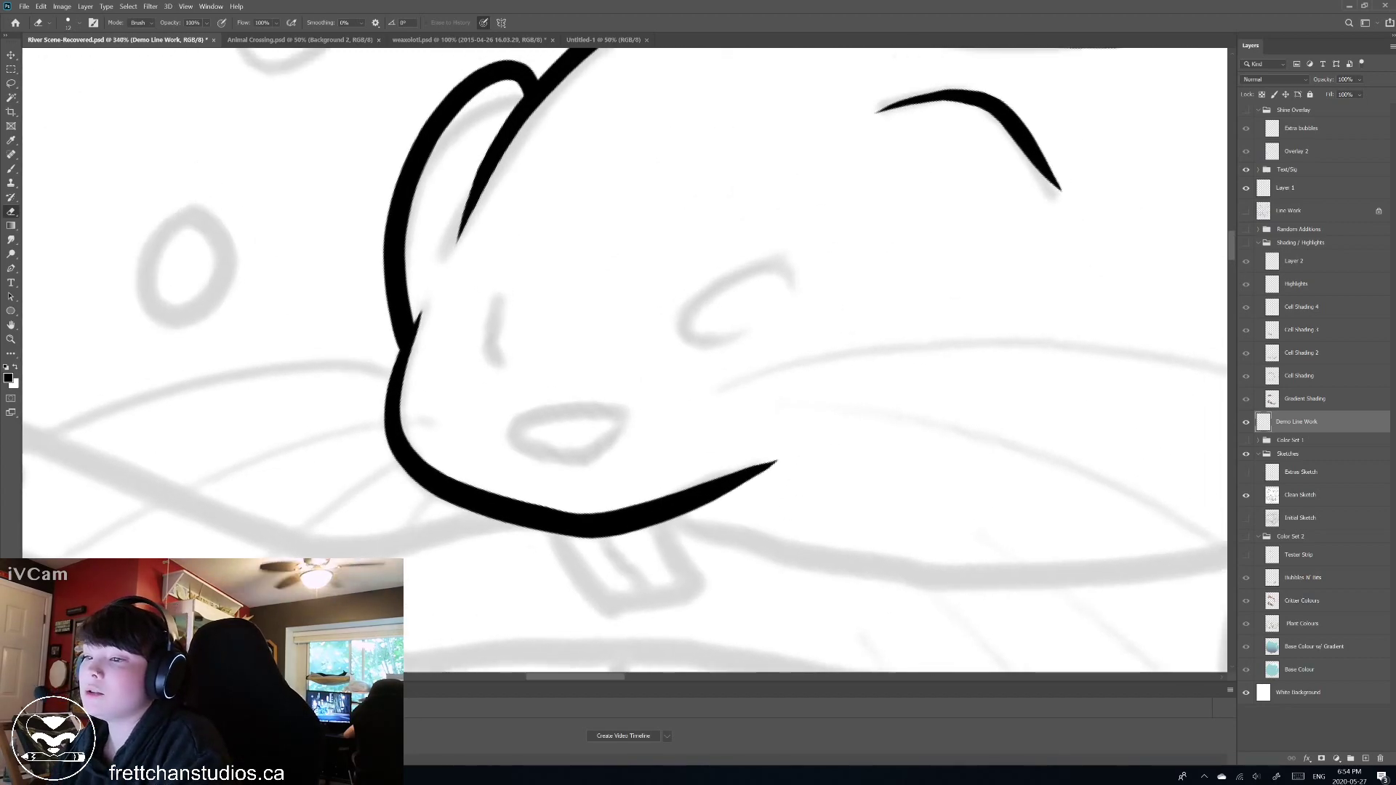
scroll(626, 356, "down", 2)
scroll(626, 356, "up", 2)
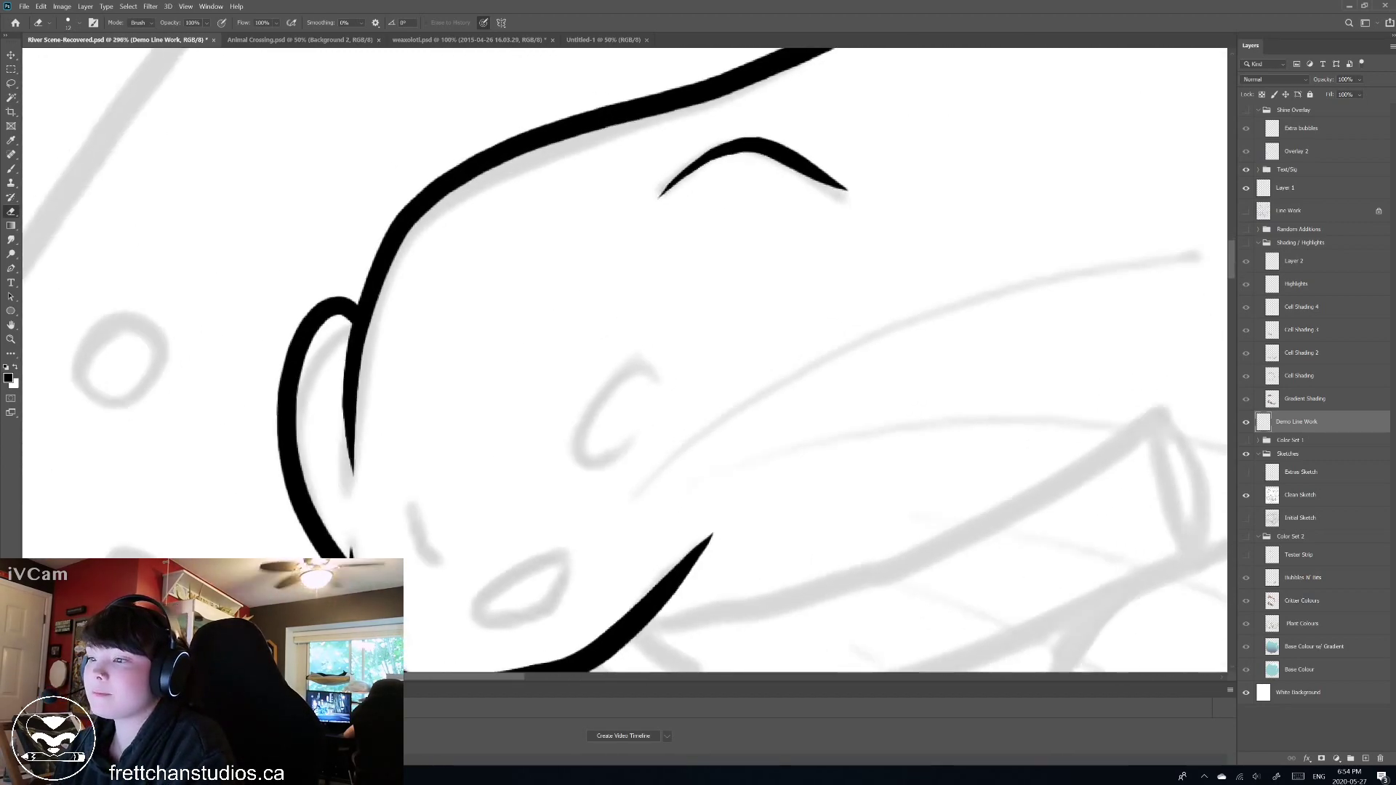
scroll(625, 356, "up", 2)
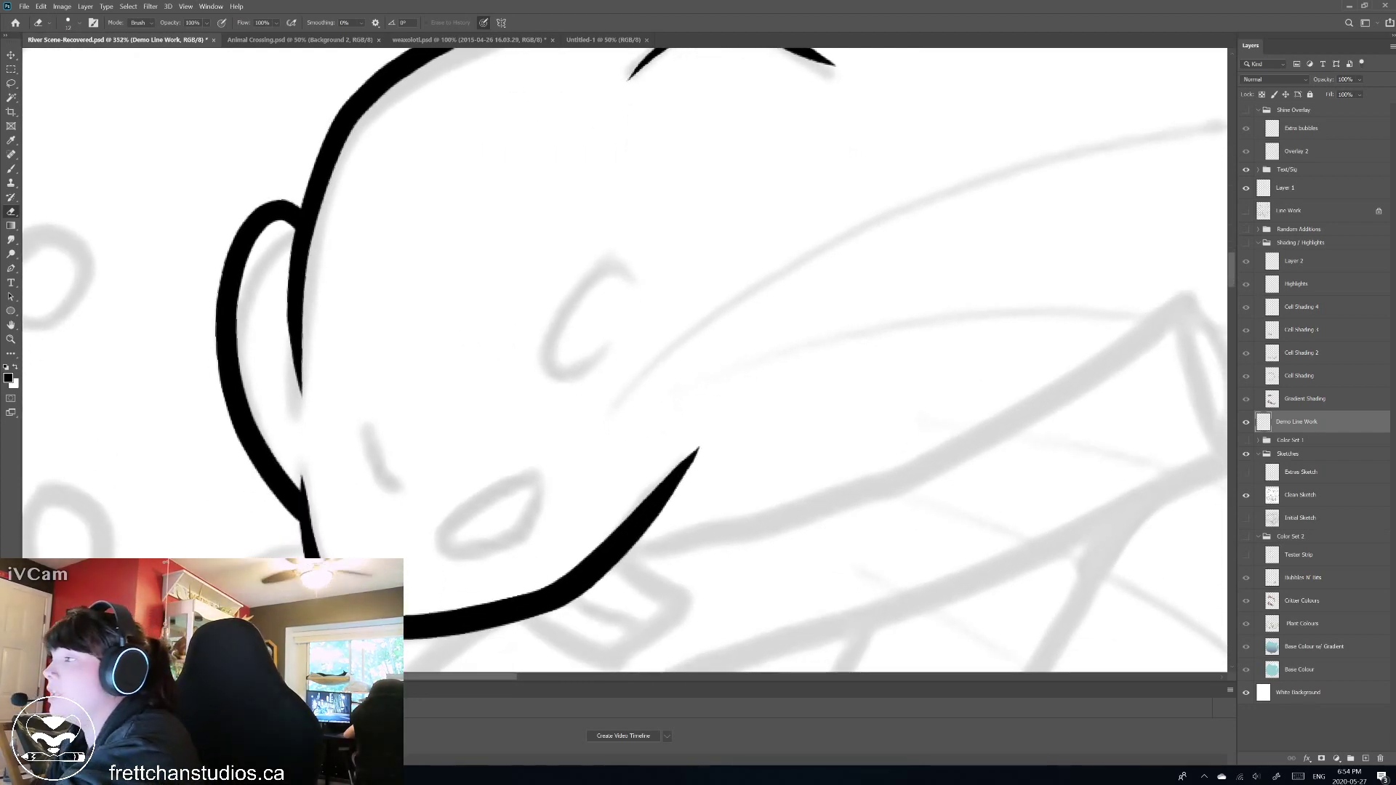
key("b")
mouse_move(636, 297)
left_mouse_down()
mouse_move(574, 284)
mouse_move(604, 362)
left_mouse_up()
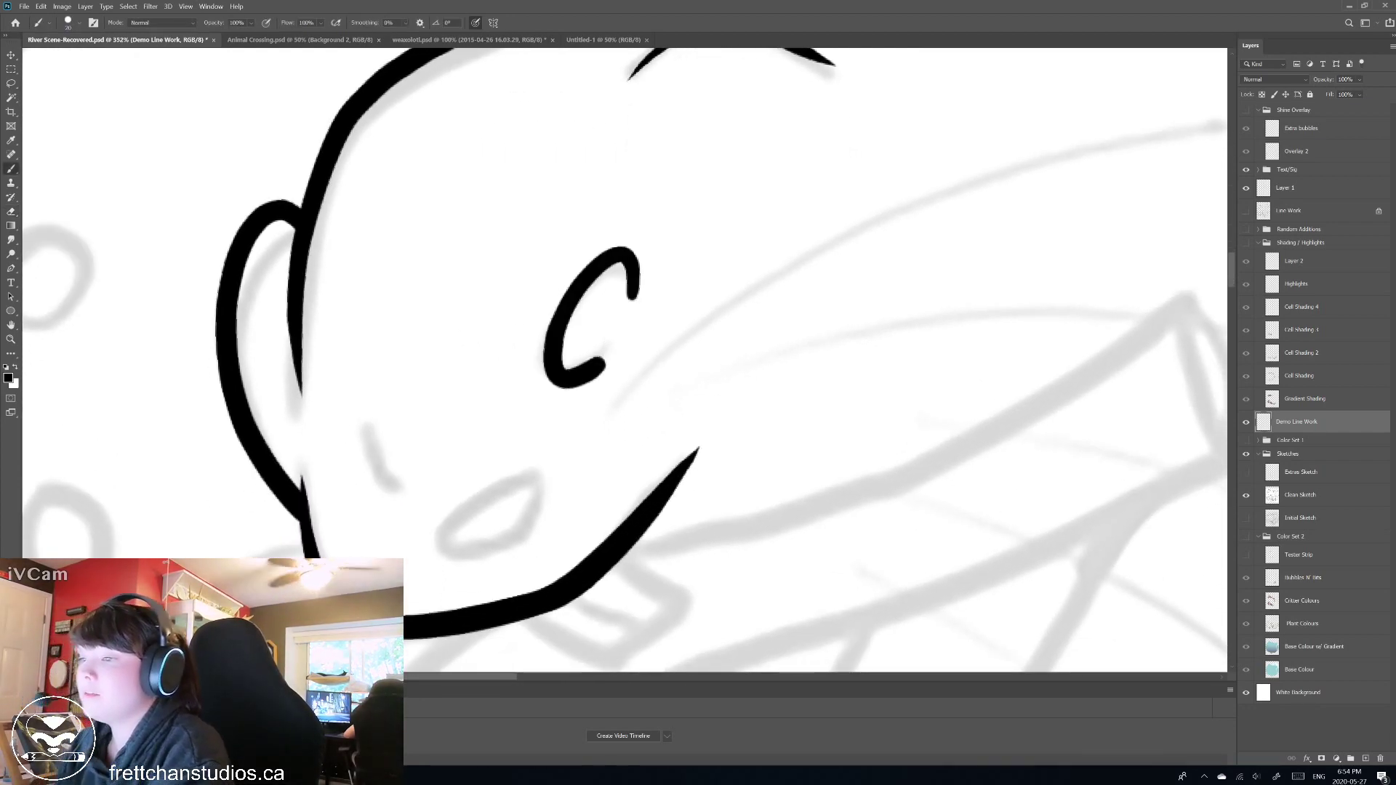
key("ctrl+z")
left_click_drag(634, 296, 604, 361)
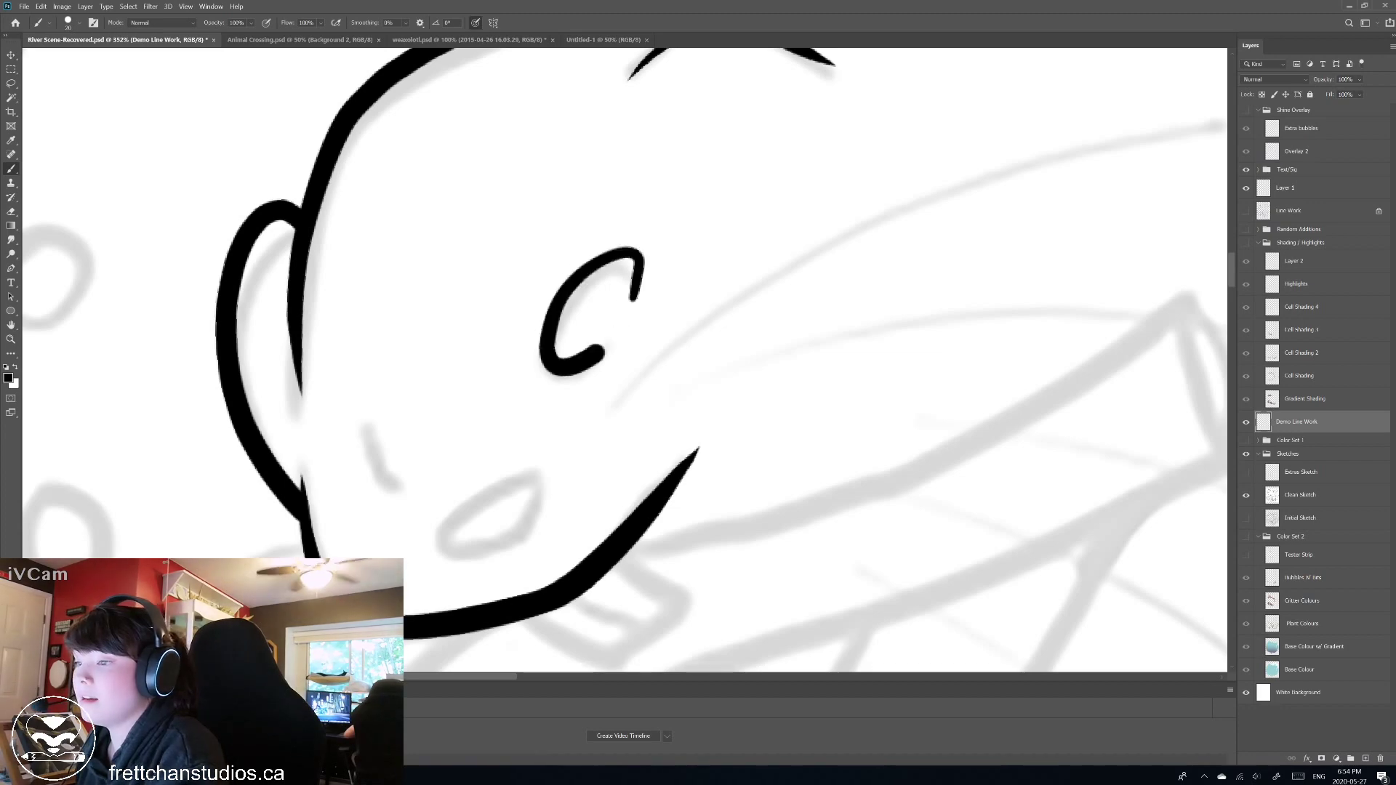
key("ctrl+z")
mouse_move(632, 306)
left_mouse_down()
mouse_move(622, 252)
mouse_move(609, 355)
left_mouse_up()
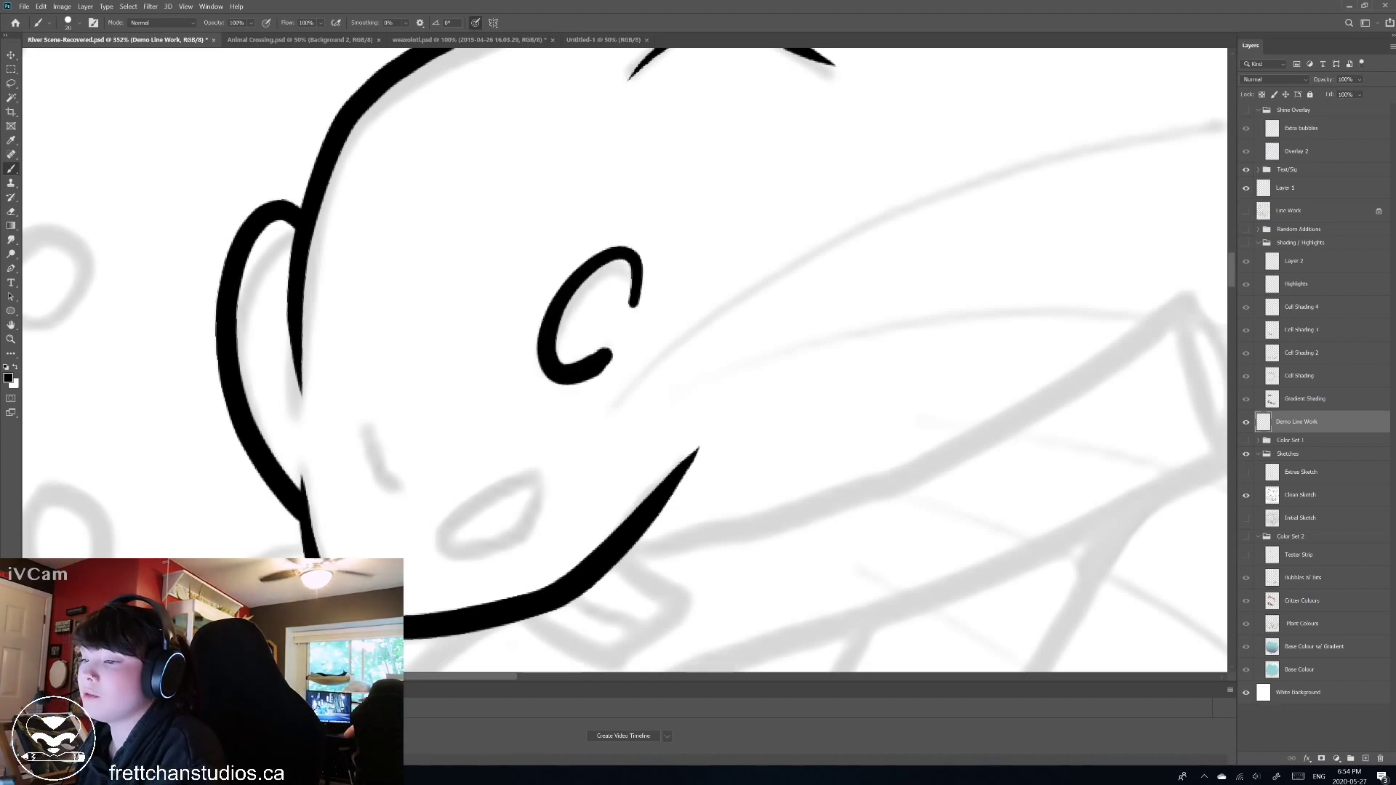
key("ctrl+z")
mouse_move(634, 302)
left_mouse_down()
mouse_move(554, 360)
mouse_move(595, 367)
left_mouse_up()
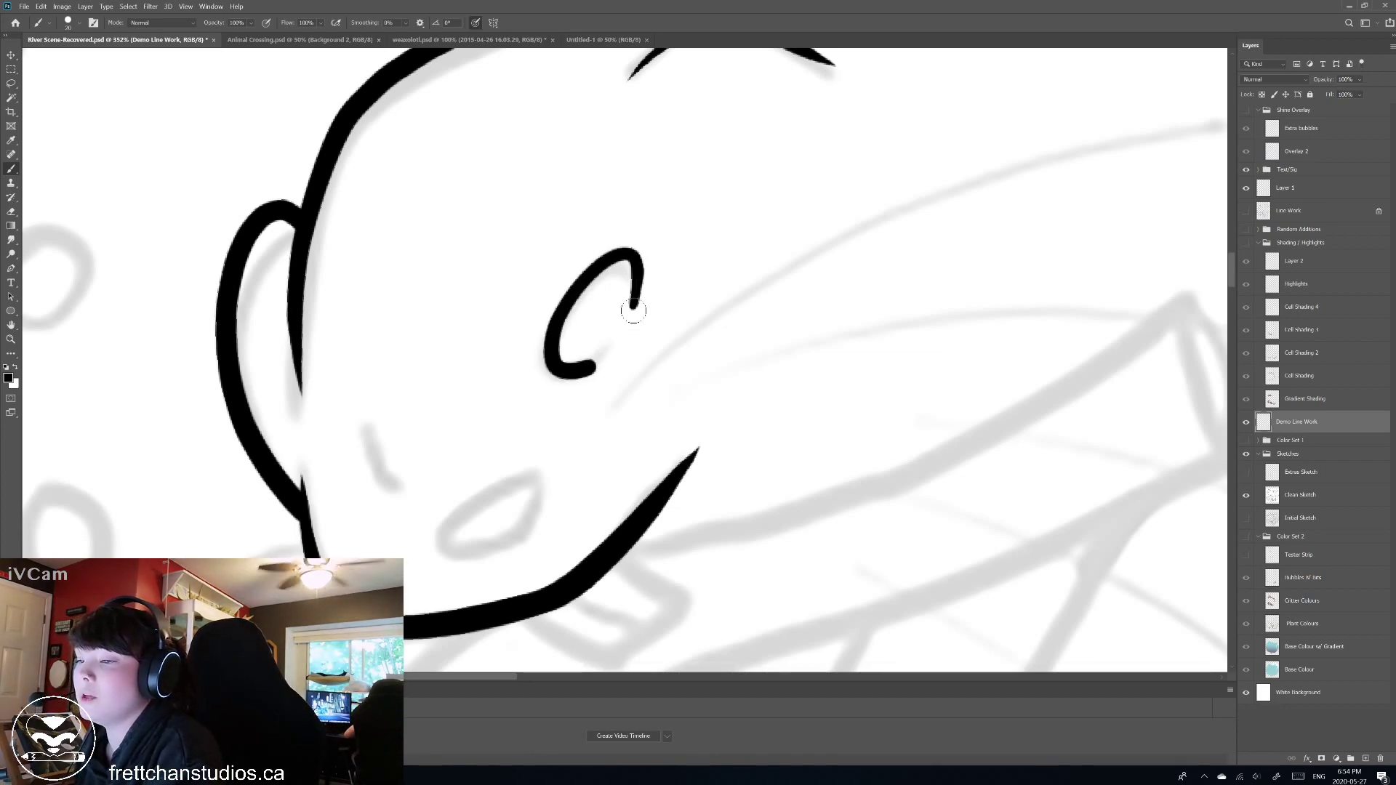
key("ctrl+z")
mouse_move(633, 312)
left_mouse_down()
mouse_move(624, 256)
mouse_move(595, 367)
left_mouse_up()
key("ctrl+z")
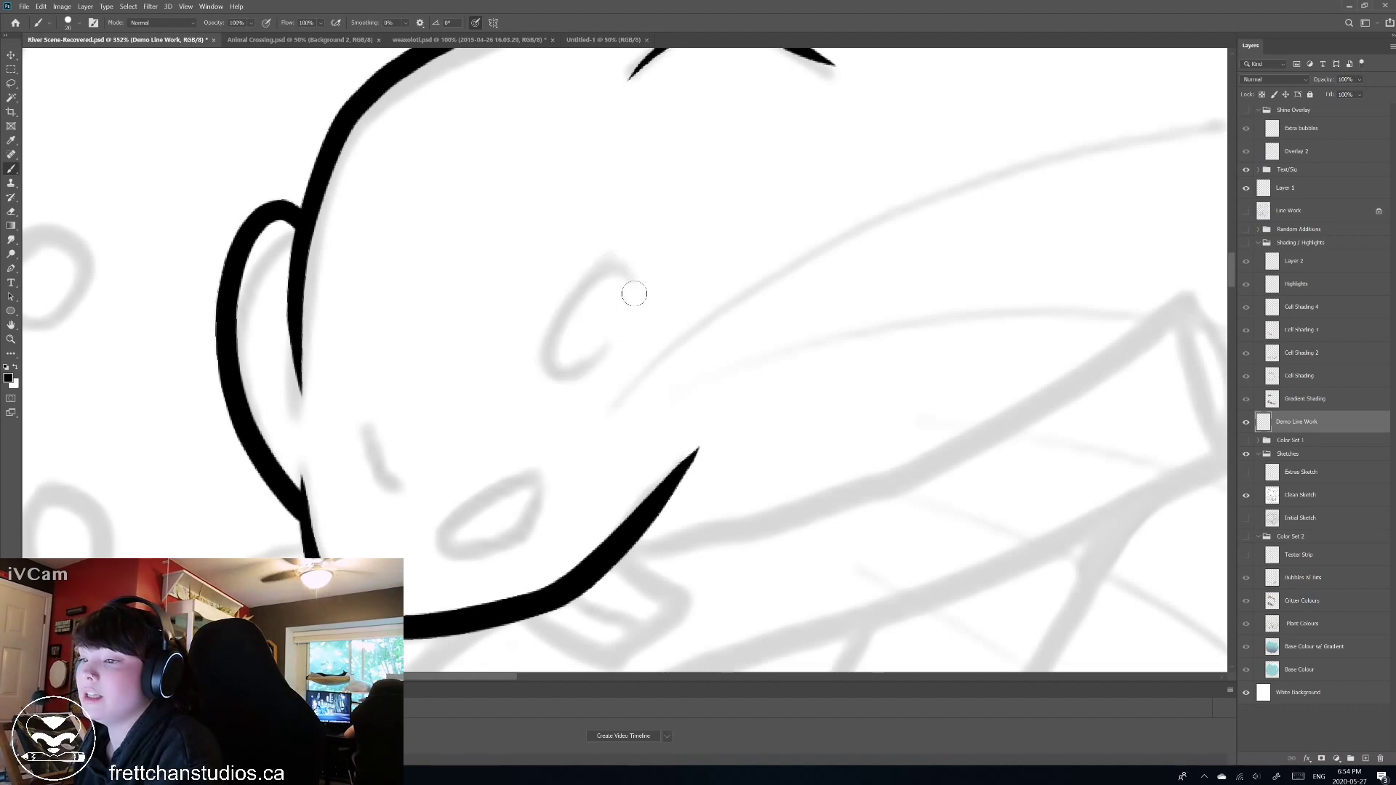
mouse_move(634, 293)
left_mouse_down()
mouse_move(573, 286)
mouse_move(595, 367)
left_mouse_up()
key("ctrl+z")
mouse_move(633, 309)
left_mouse_down()
mouse_move(554, 369)
mouse_move(605, 348)
mouse_move(637, 288)
mouse_move(574, 371)
mouse_move(598, 359)
left_mouse_up()
key("ctrl+z")
Taper the lower end of the near eye's curve to a point with the Eraser.
key("e")
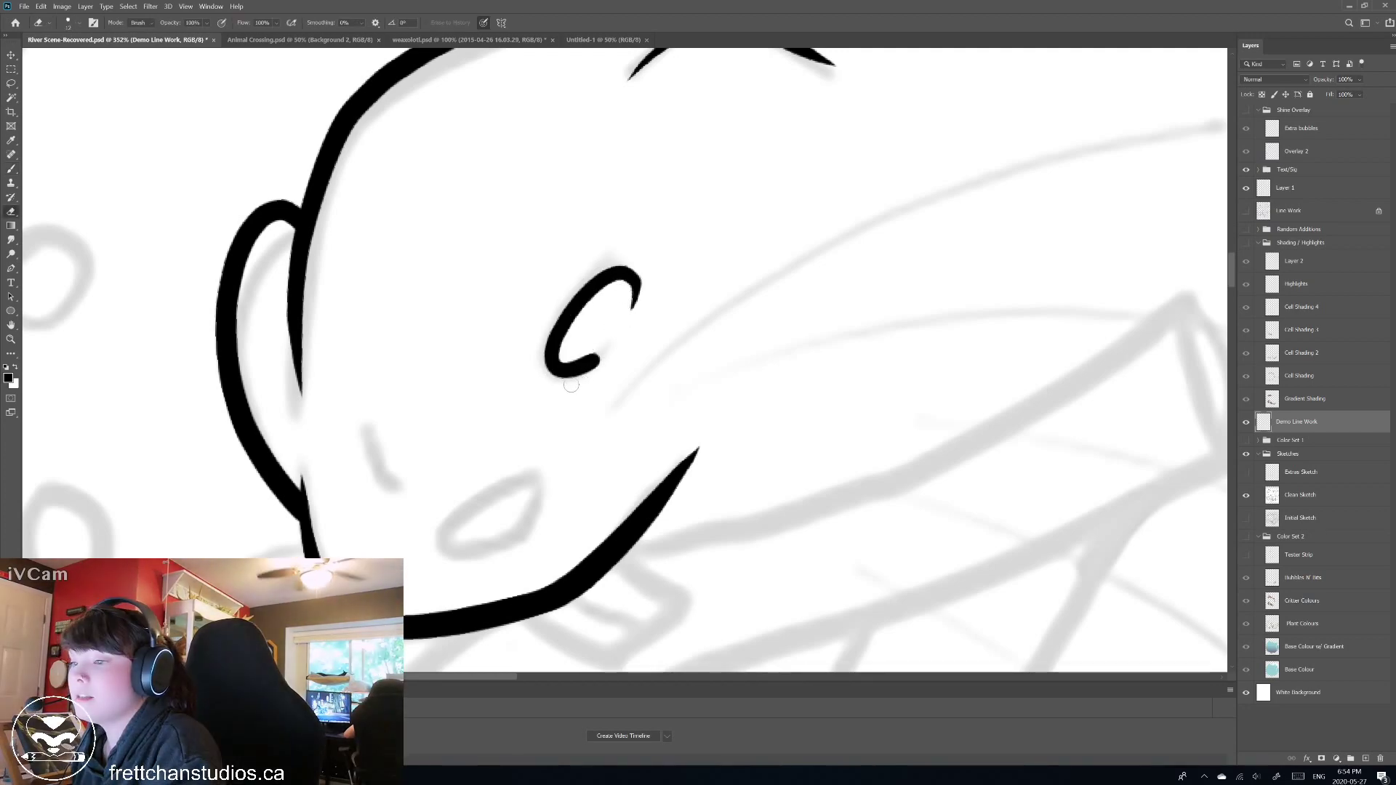
left_click_drag(585, 373, 610, 360)
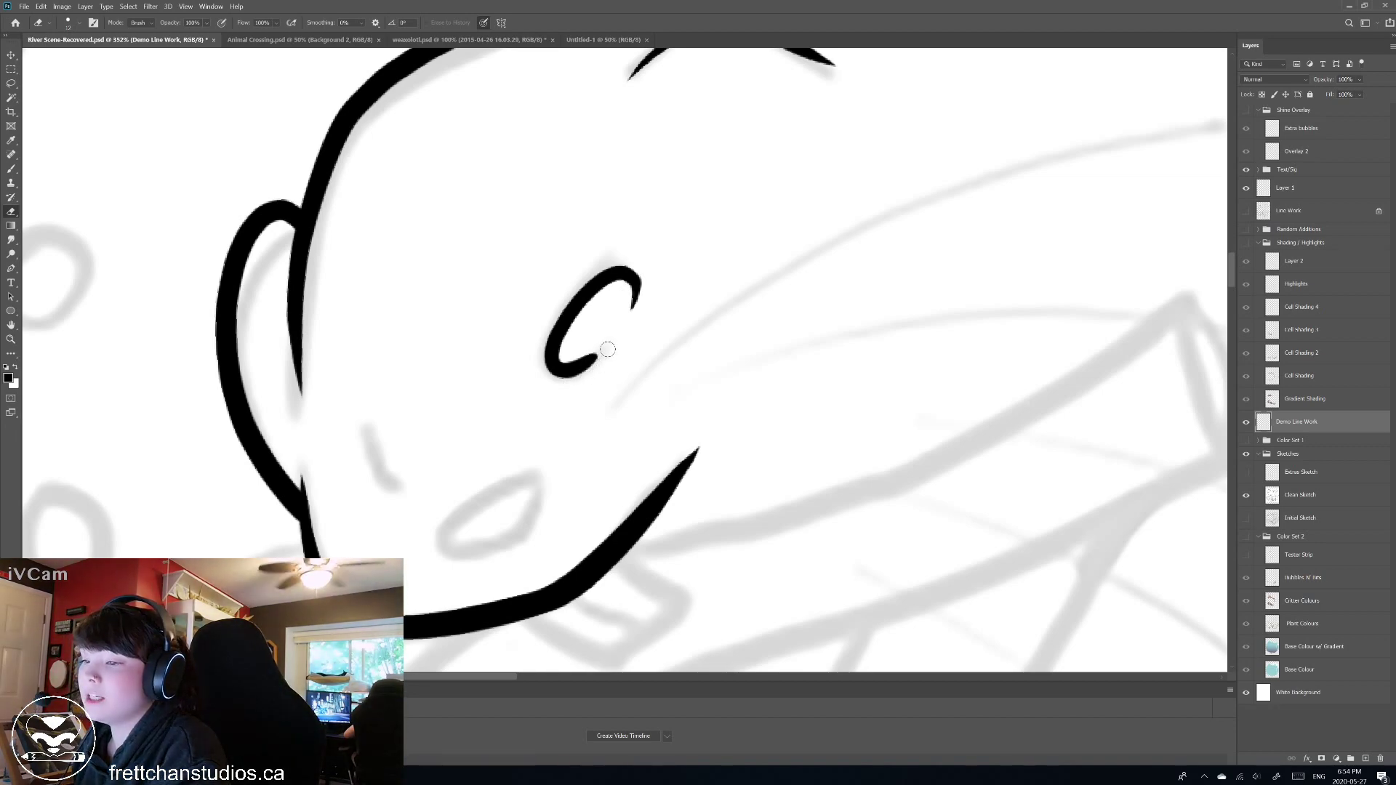
Ink the small hooked stroke of the beaver's far eye, redrawing it once, and erase around it to sharpen its ends.
left_click_drag(594, 382, 706, 349)
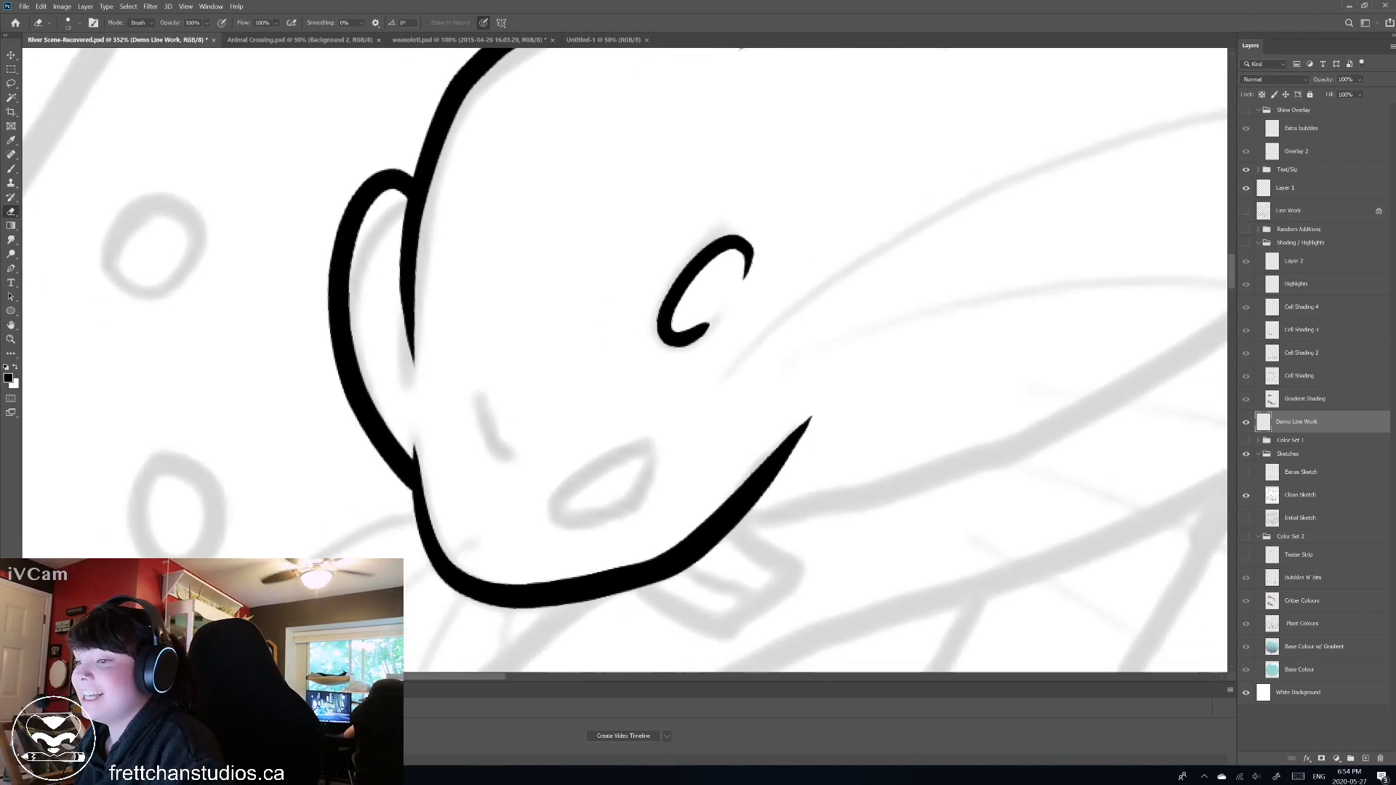
left_click(11, 168)
left_click_drag(467, 402, 498, 467)
key("ctrl+z")
left_click_drag(467, 401, 509, 458)
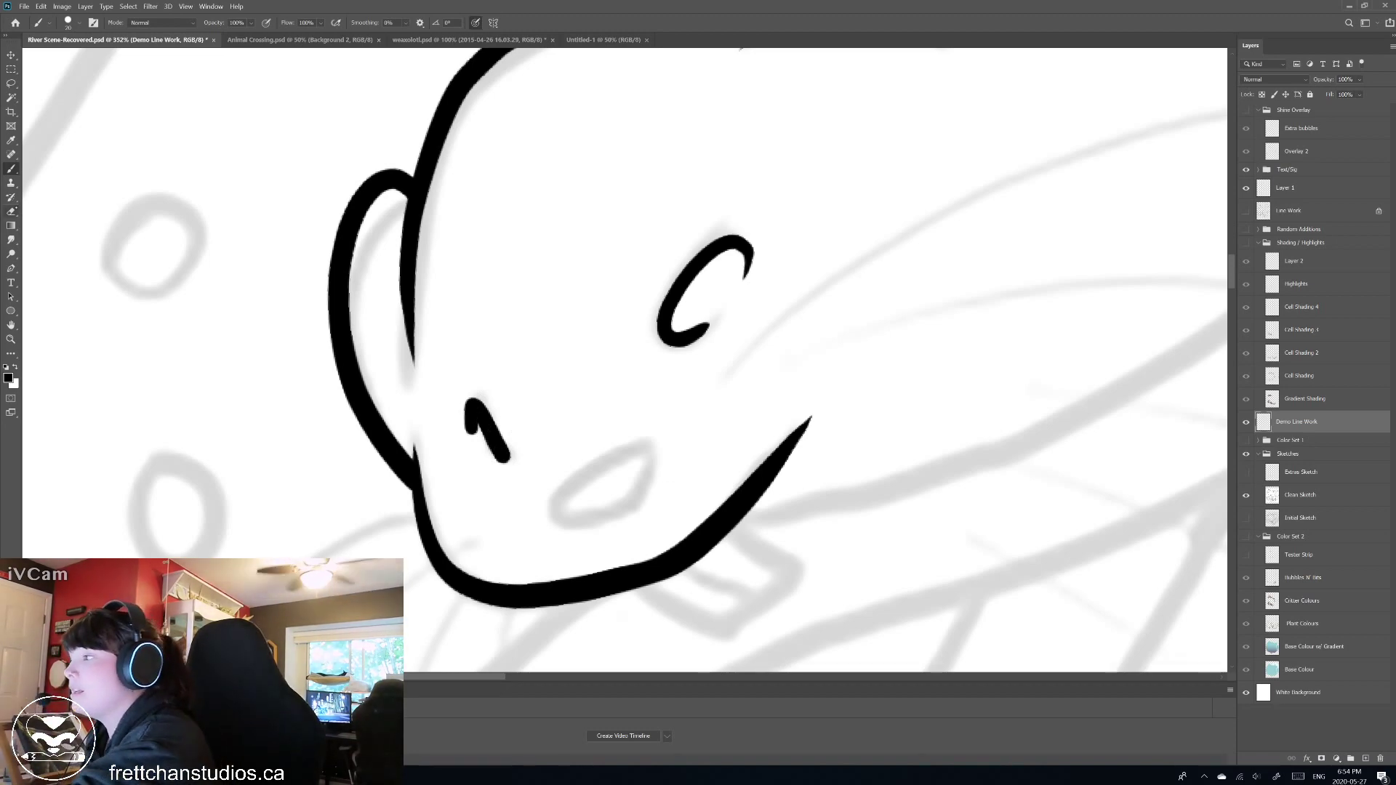
key("e")
mouse_move(467, 396)
left_mouse_down()
mouse_move(471, 436)
mouse_move(510, 467)
mouse_move(426, 323)
left_mouse_up()
Ink the beaver's oval nose outline and thin its open ends on the lower side with the Eraser.
left_click(11, 168)
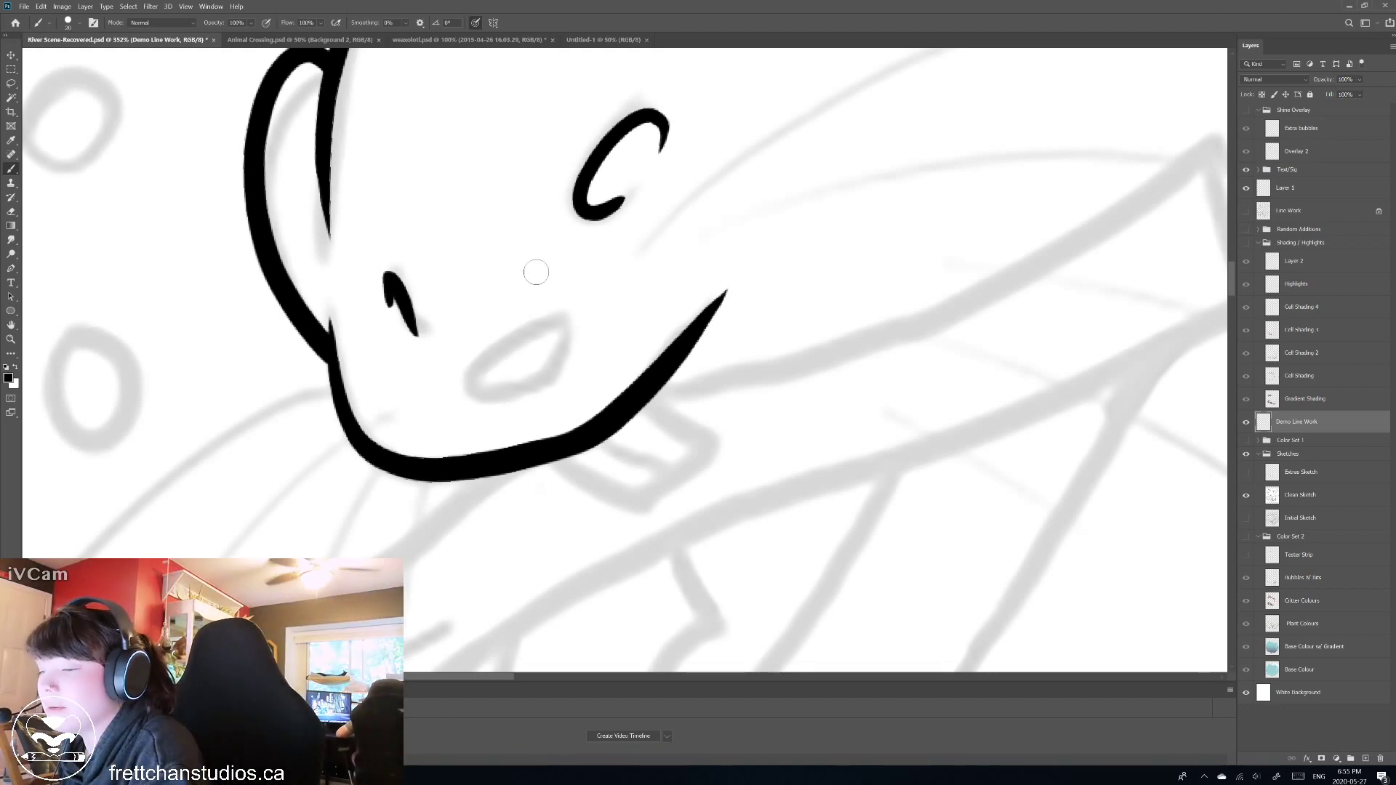
mouse_move(531, 389)
left_mouse_down()
mouse_move(471, 384)
mouse_move(544, 382)
left_mouse_up()
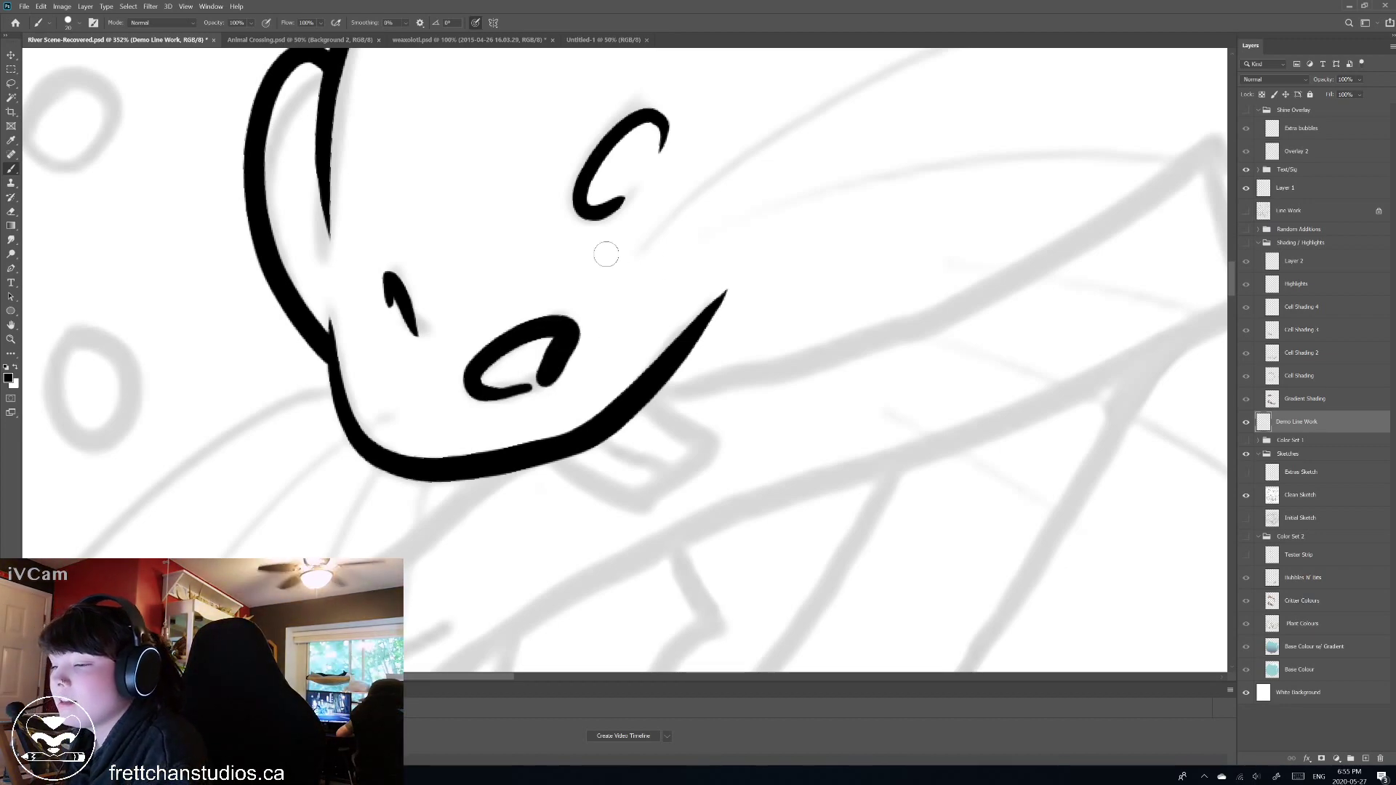
key("e")
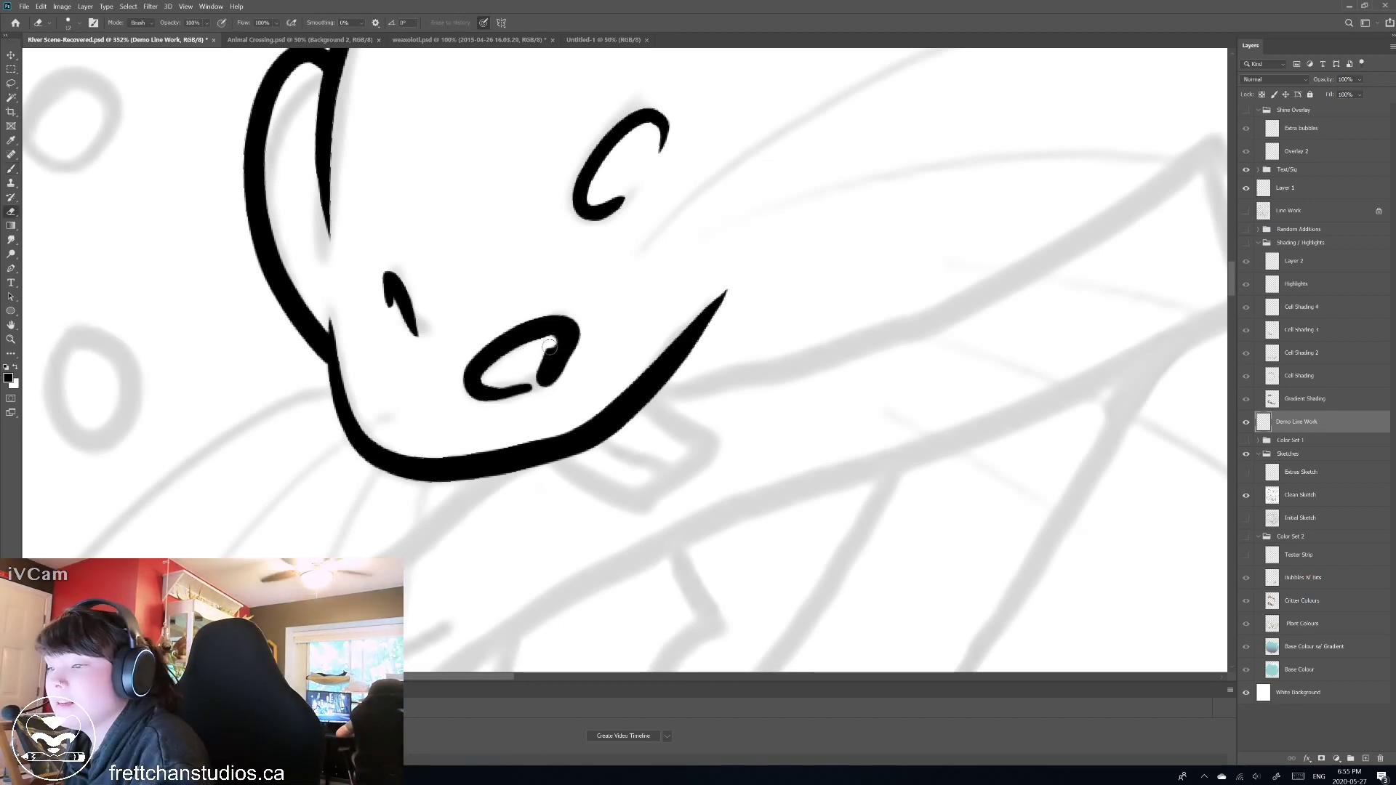
mouse_move(556, 339)
left_mouse_down()
mouse_move(542, 382)
mouse_move(518, 359)
mouse_move(549, 343)
mouse_move(545, 382)
mouse_move(490, 382)
mouse_move(532, 374)
mouse_move(542, 342)
mouse_move(533, 368)
mouse_move(526, 351)
mouse_move(500, 354)
mouse_move(539, 346)
left_mouse_up()
key("ctrl+z")
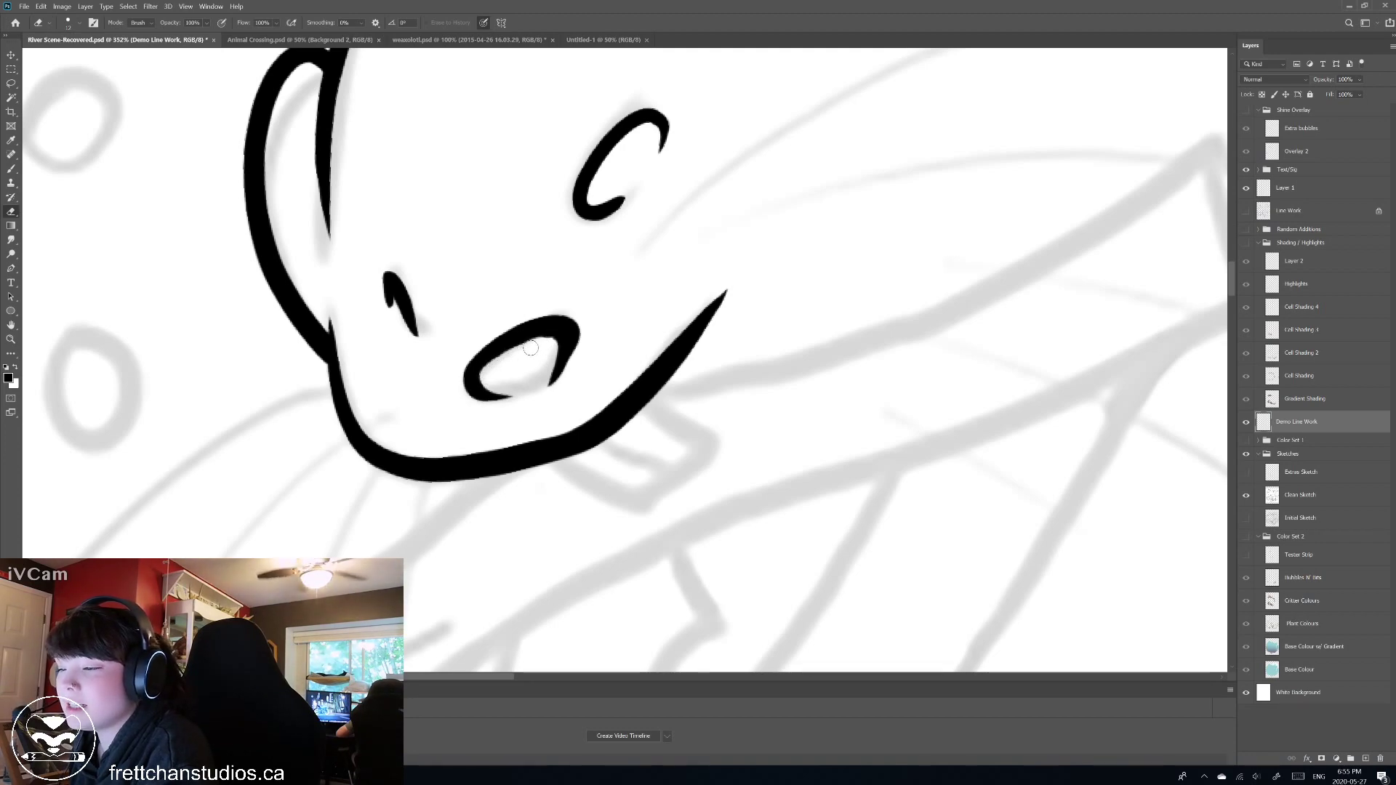
mouse_move(489, 374)
left_mouse_down()
mouse_move(547, 341)
mouse_move(543, 386)
mouse_move(574, 366)
mouse_move(555, 393)
left_mouse_up()
Ink the outer outline of the beaver's front teeth below the mouth line, drawing both sides and redrawing the joining bottom edge once.
scroll(609, 328, "down", 10)
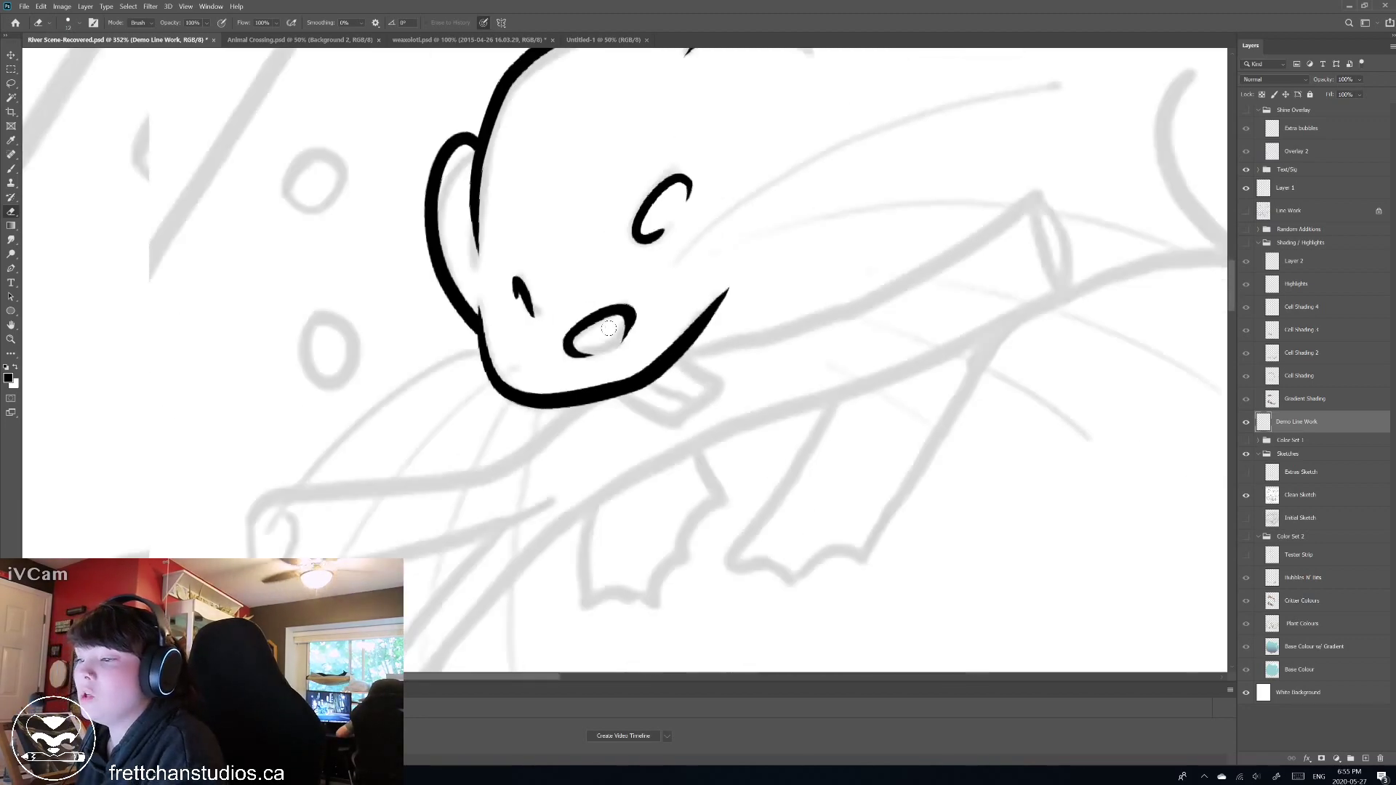
left_click_drag(556, 444, 359, 509)
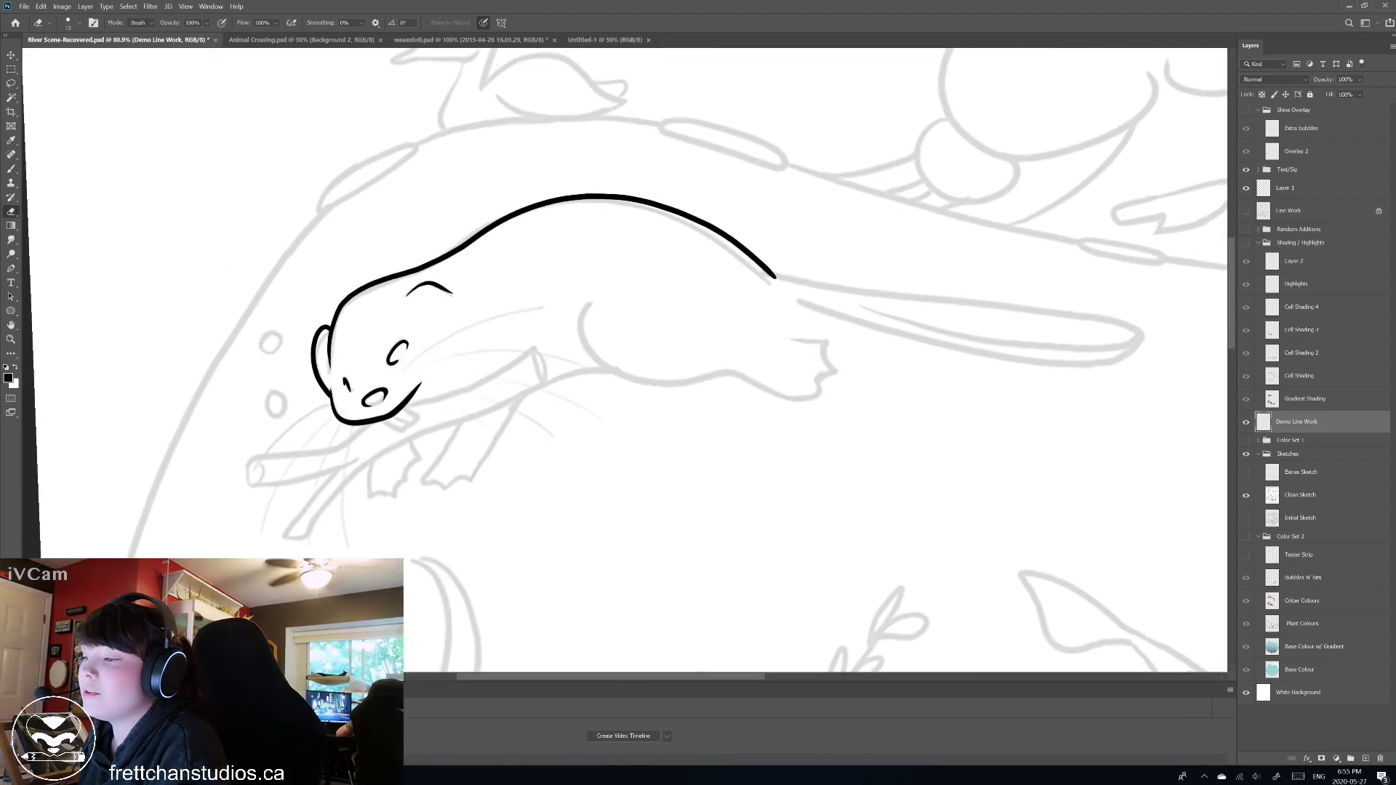
scroll(359, 510, "up", 2)
left_click_drag(626, 360, 703, 382)
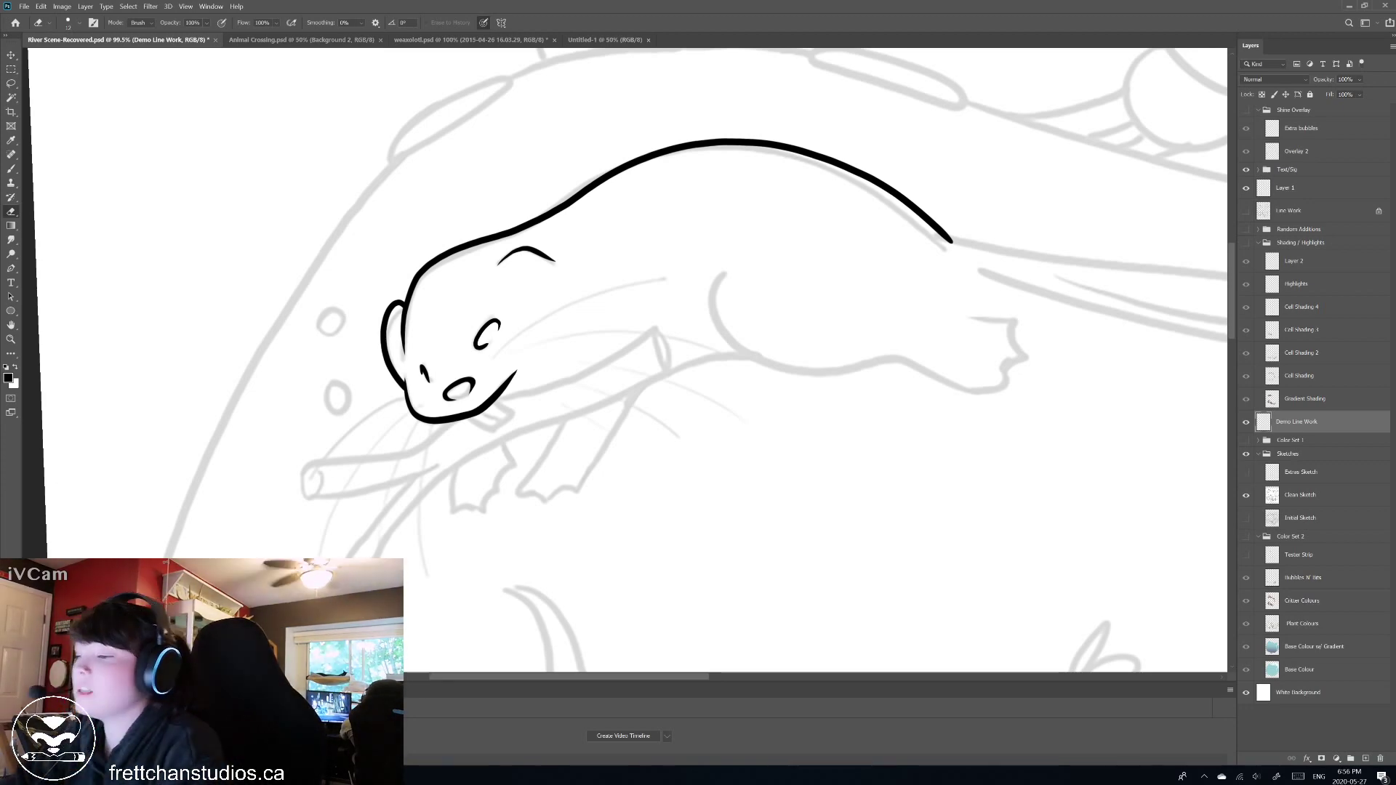
scroll(423, 474, "up", 5)
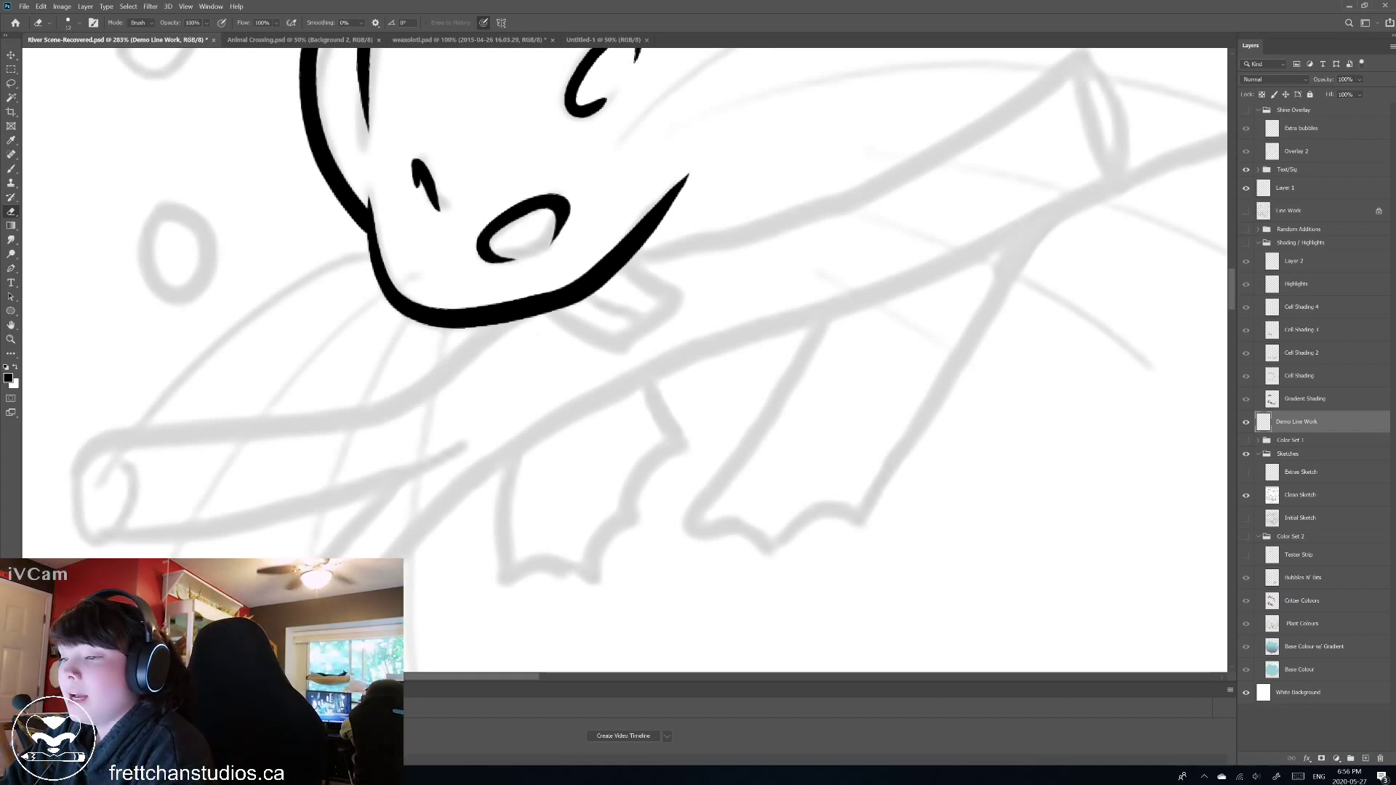
scroll(626, 359, "up", 4)
left_click_drag(505, 149, 481, 298)
key("b")
left_click_drag(607, 271, 583, 369)
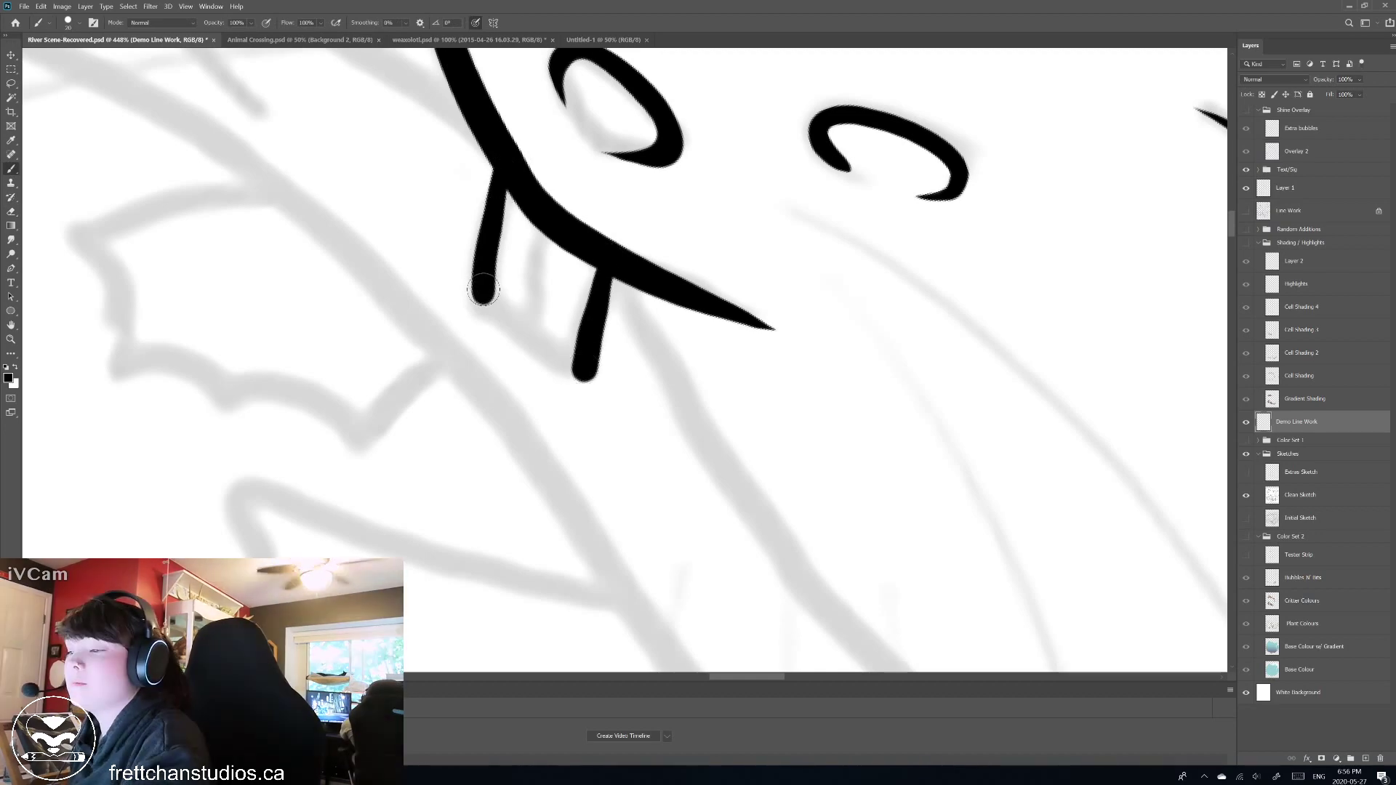
left_click_drag(482, 294, 585, 375)
key("ctrl+z")
left_click_drag(480, 295, 585, 377)
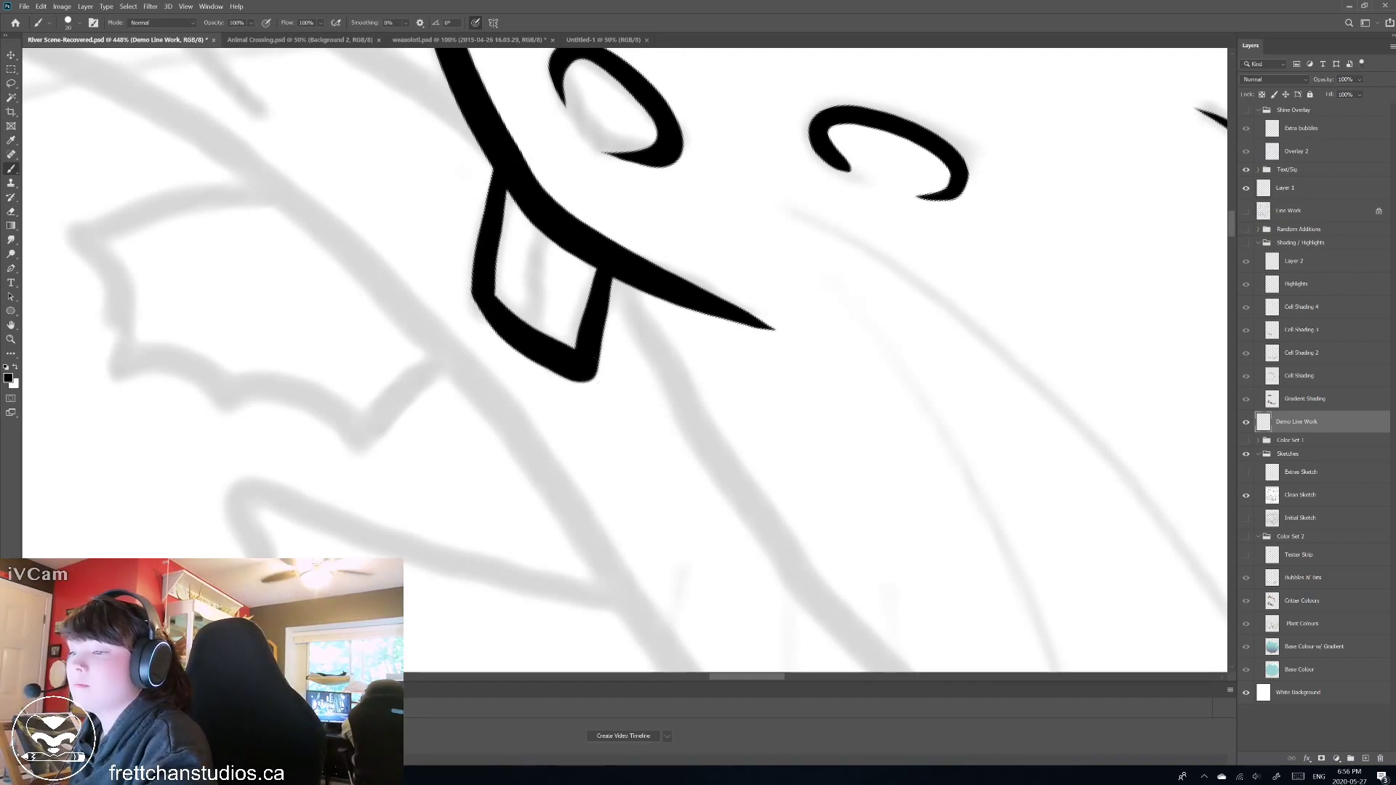
Ink the dividing line between the two front teeth, redrawing it as a thinner stroke.
left_click_drag(541, 225, 522, 317)
left_click_drag(557, 240, 575, 346)
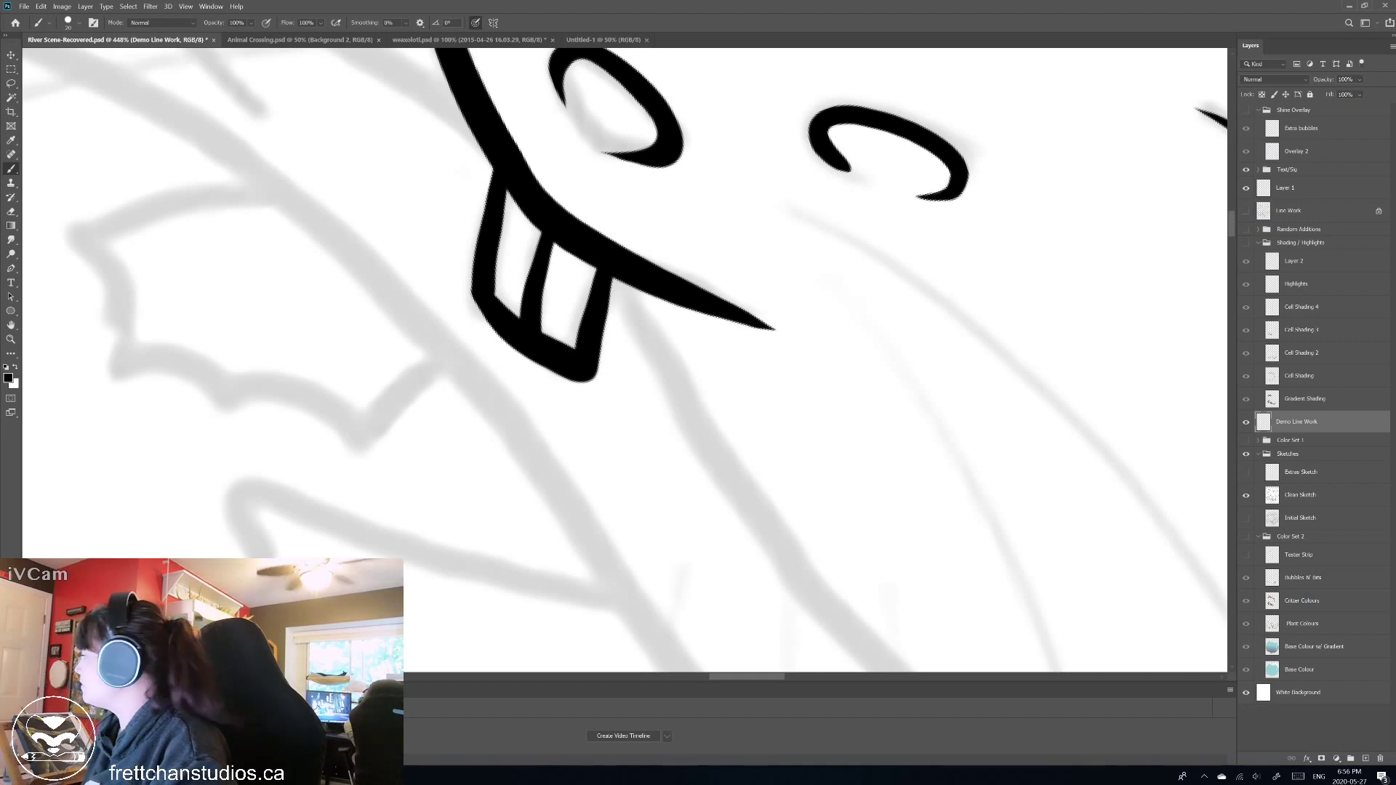
key("ctrl+z")
left_click_drag(539, 227, 524, 320)
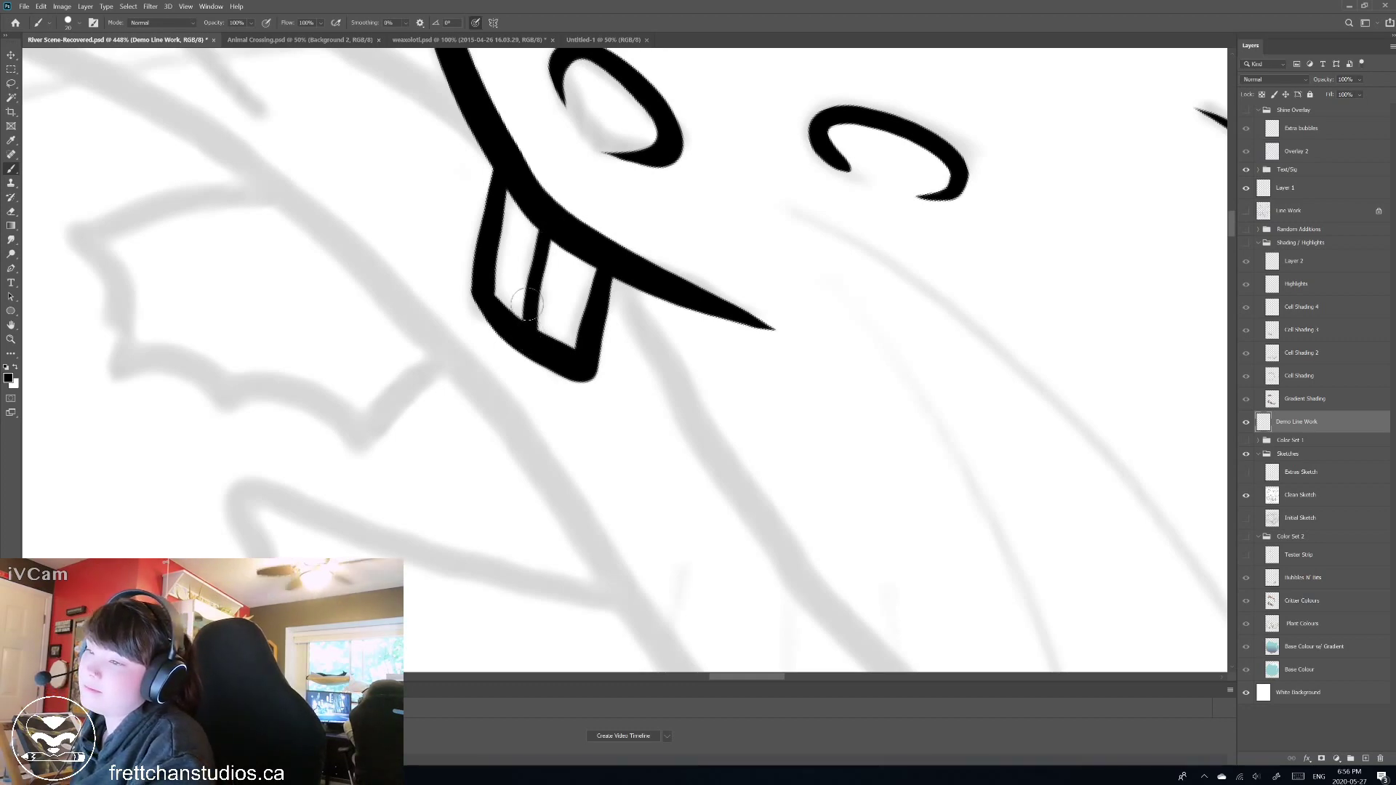
Erase along the outer side of the tooth nearest the mouth corner to thin its line and sharpen its lower corner.
left_click(11, 212)
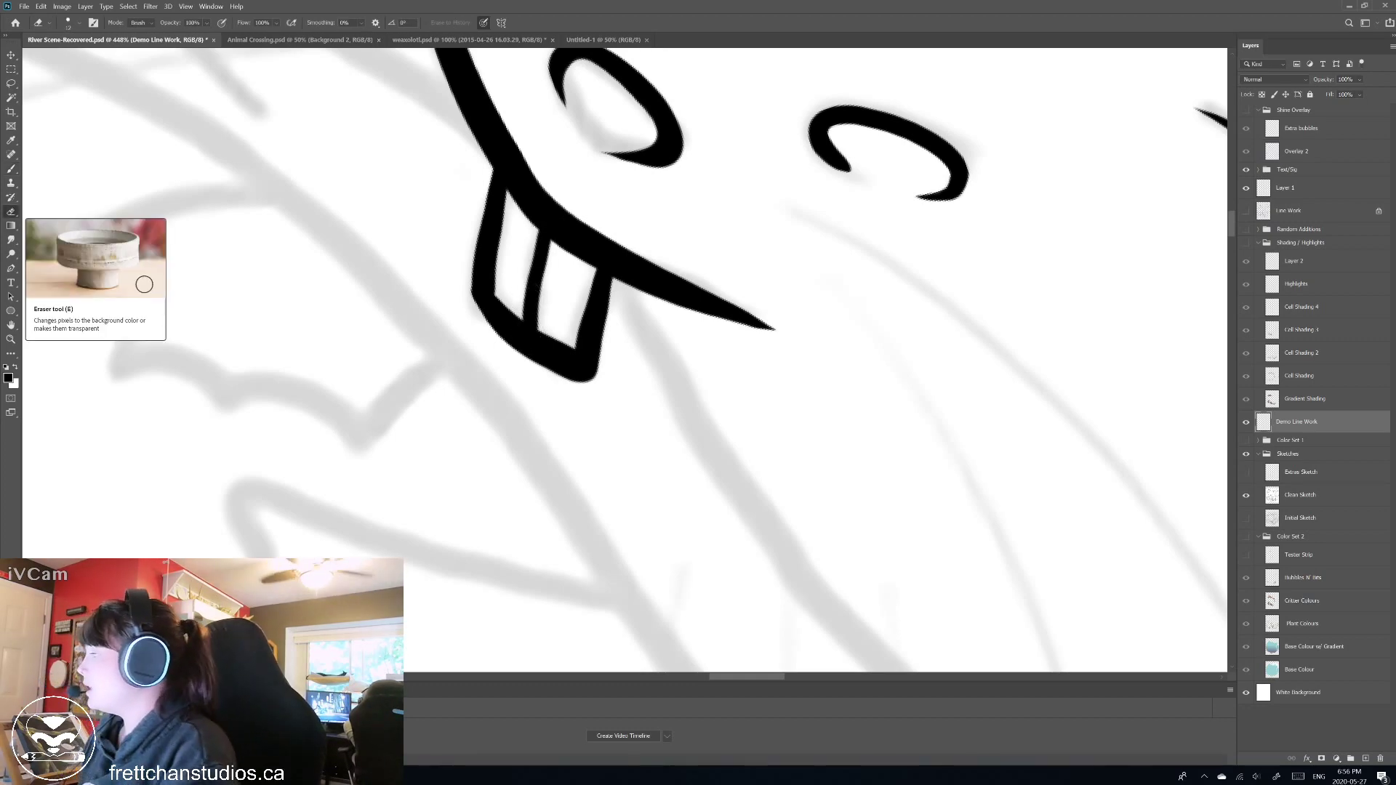
left_click_drag(619, 288, 601, 385)
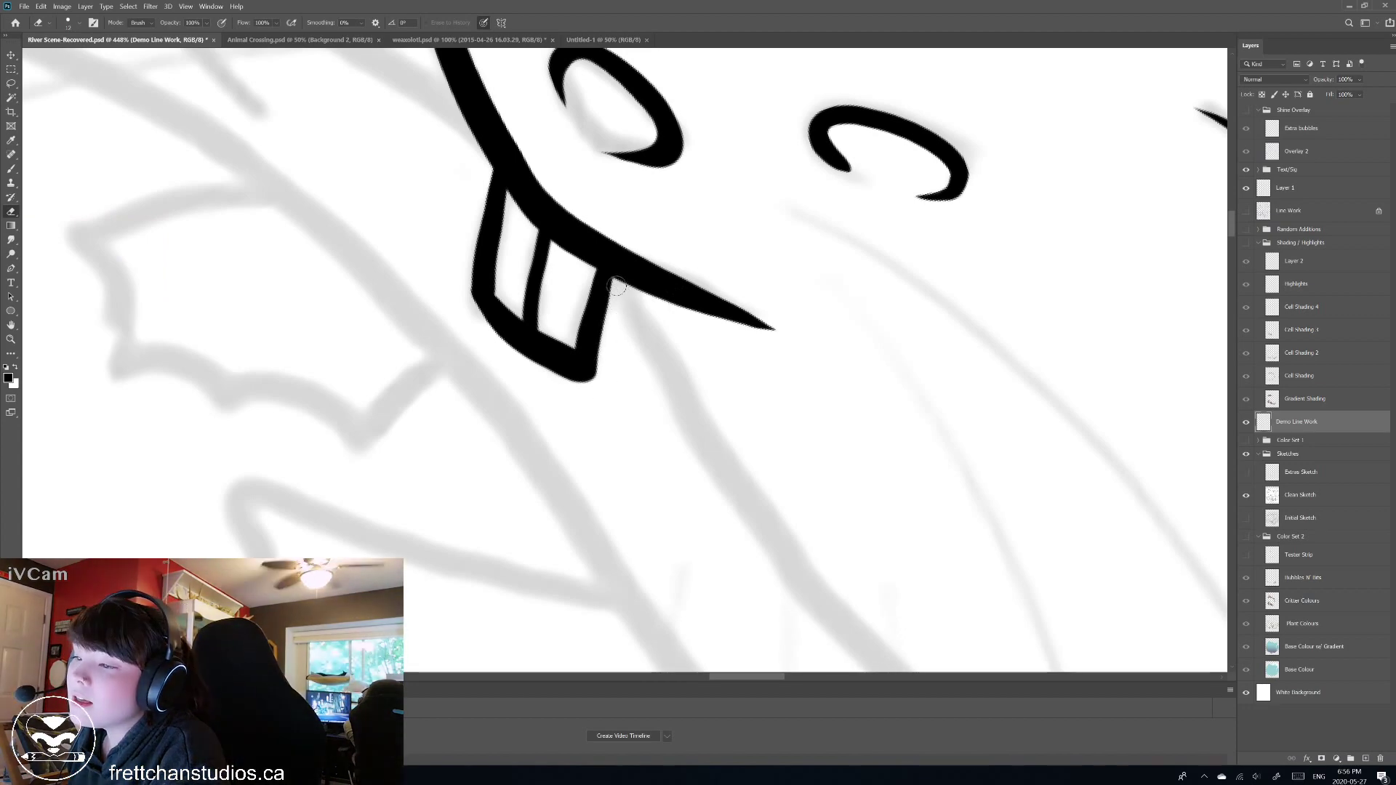
key("ctrl+z")
left_click_drag(615, 290, 592, 399)
key("ctrl+z")
key("ctrl+z")
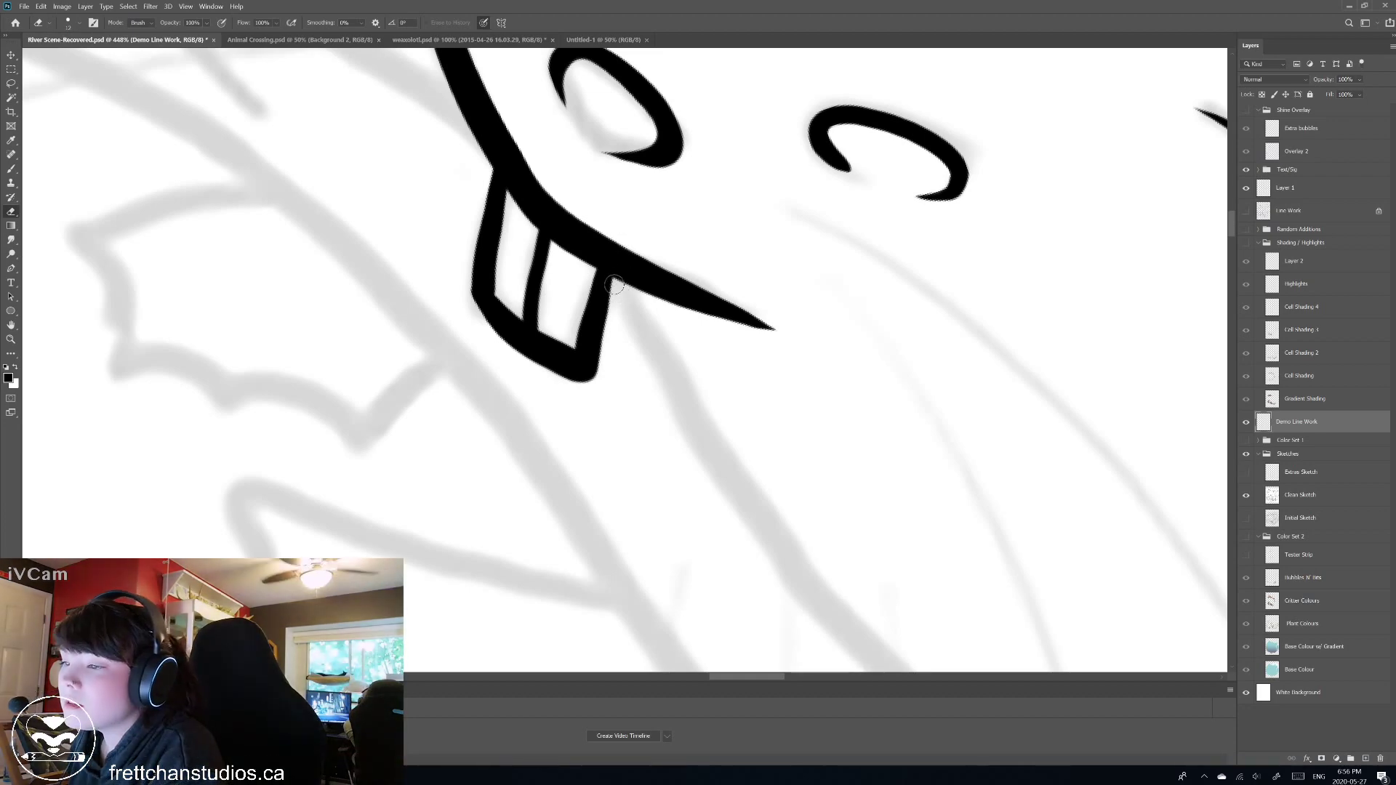
left_click_drag(615, 285, 595, 405)
left_click_drag(613, 297, 607, 331)
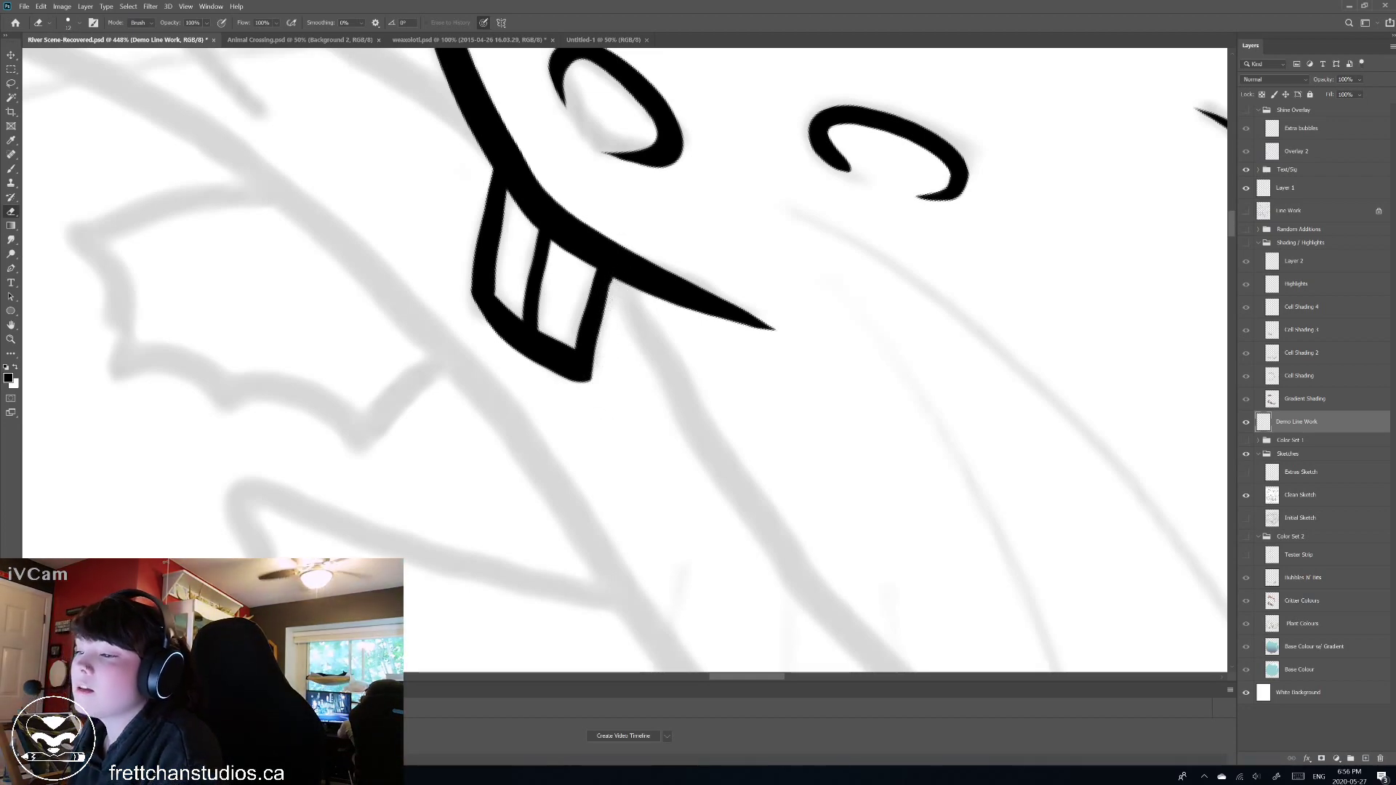
Erase along the bottom edge of the front teeth to thin the thick outline, redoing the first erasing stroke.
scroll(625, 360, "down", 3)
scroll(625, 360, "up", 3)
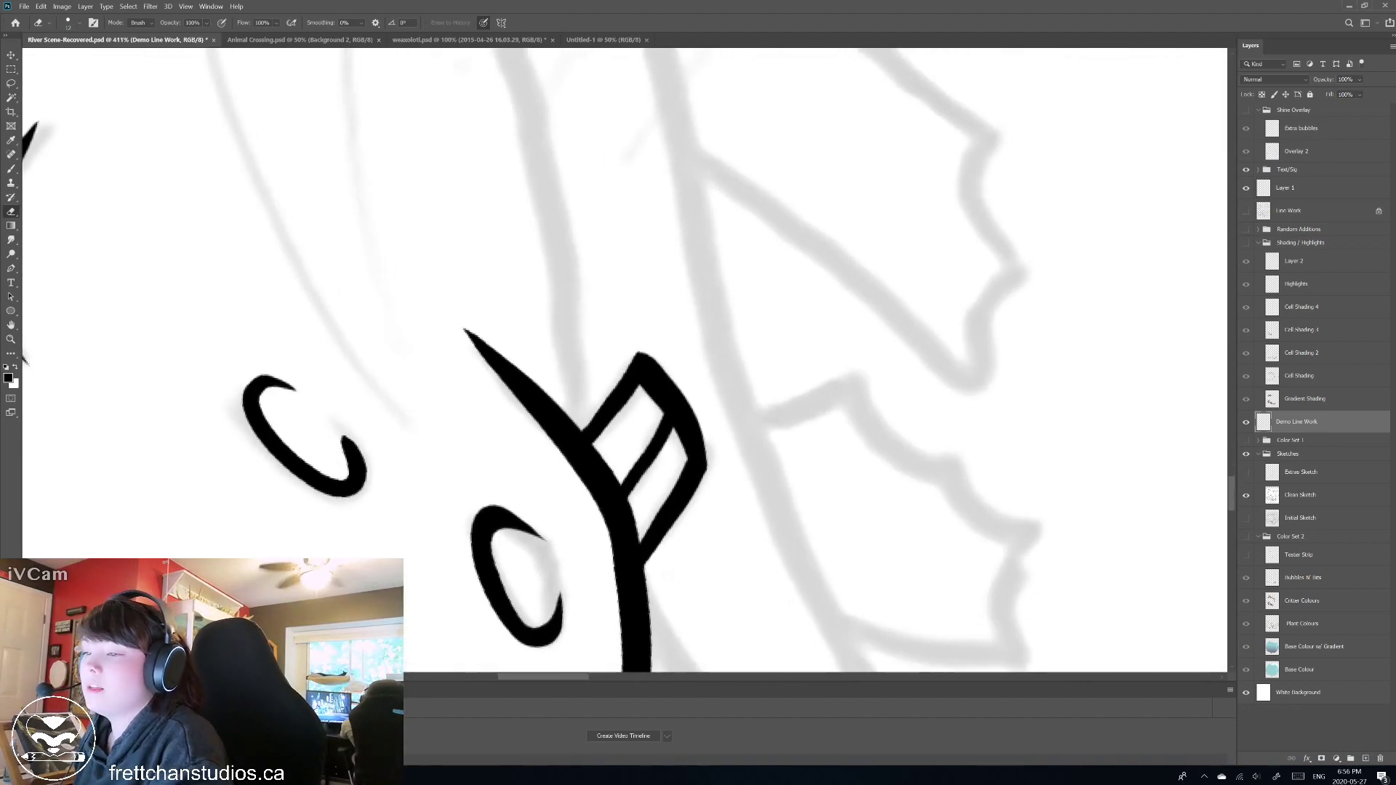
scroll(625, 360, "down", 3)
scroll(626, 360, "up", 1)
left_click_drag(552, 250, 604, 371)
key("ctrl+z")
mouse_move(550, 248)
left_mouse_down()
mouse_move(580, 307)
mouse_move(609, 431)
left_mouse_up()
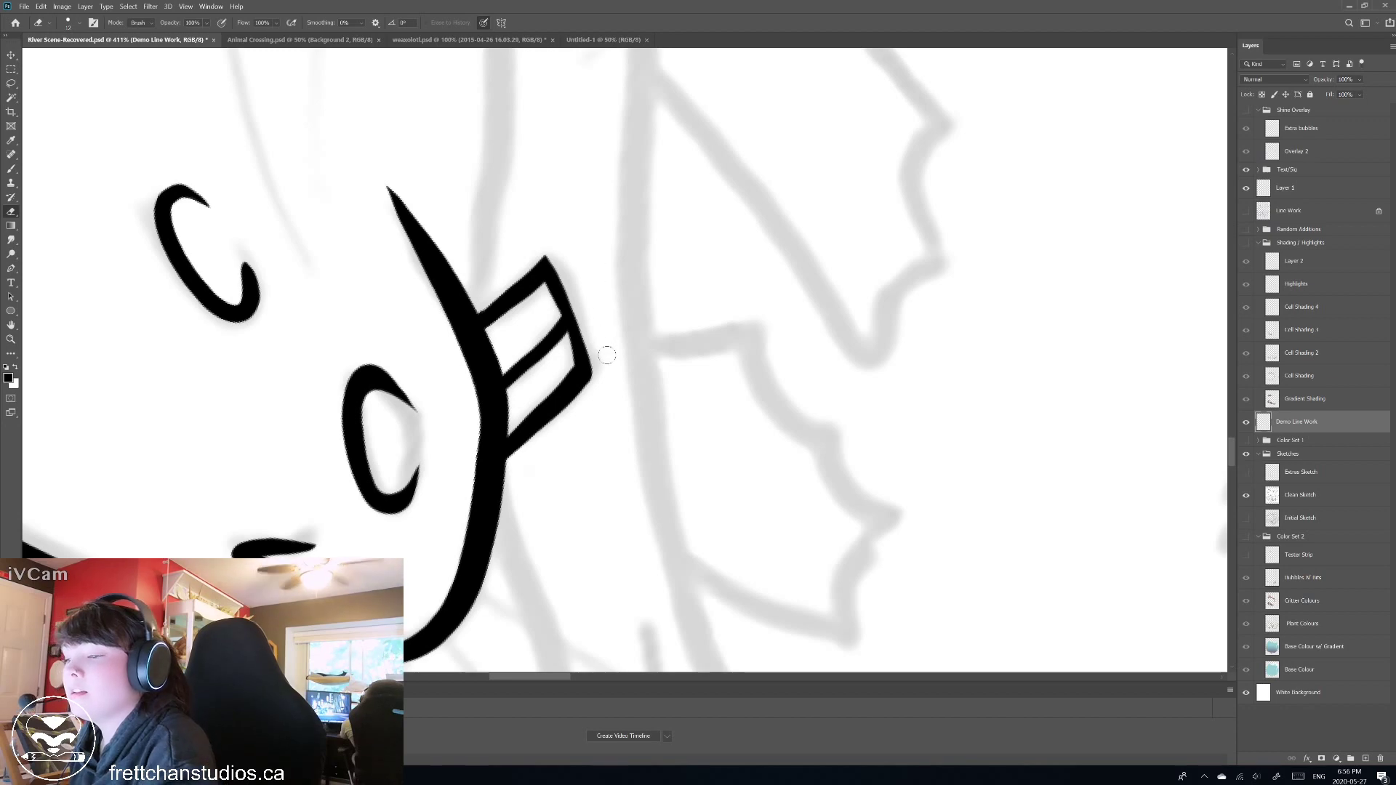
scroll(626, 360, "down", 3)
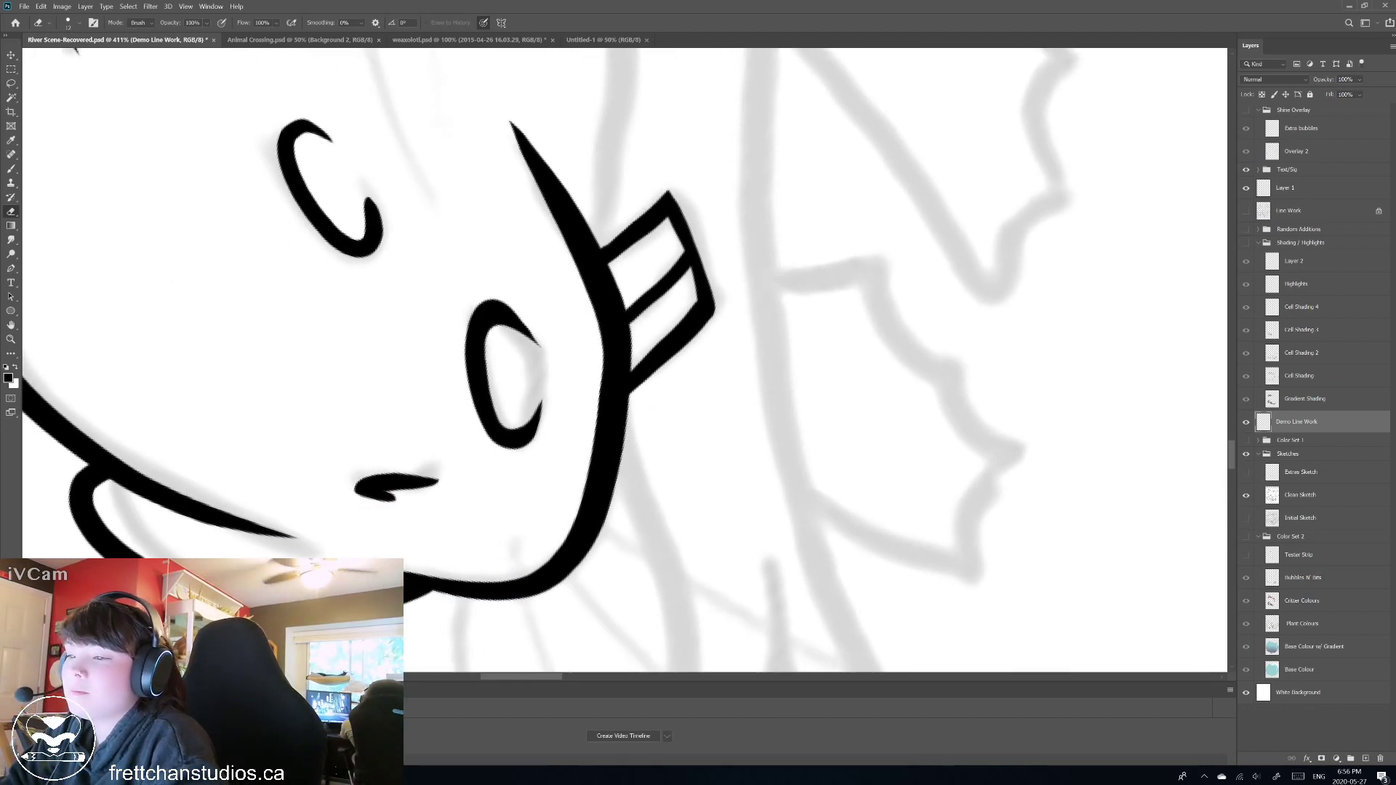
scroll(626, 360, "up", 3)
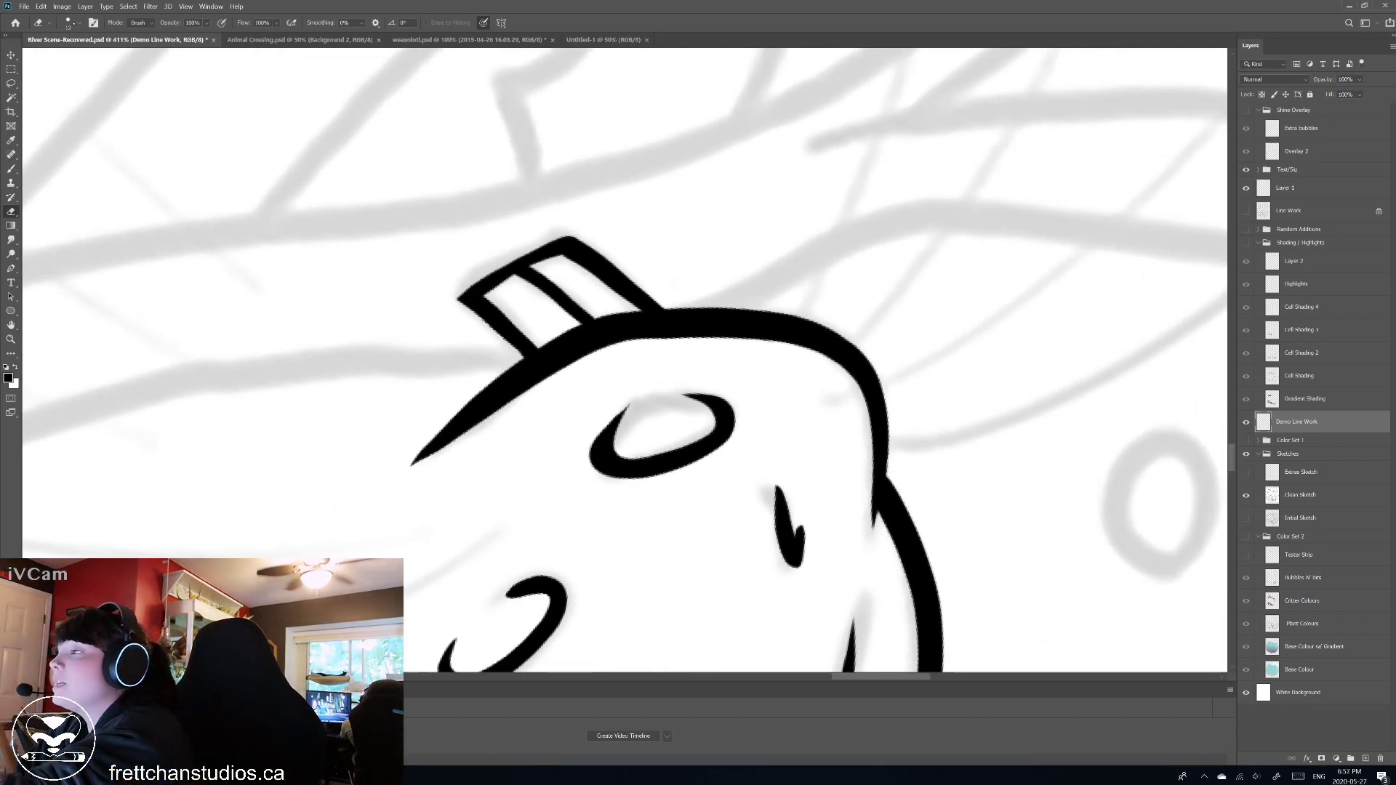
Set the eraser size to 9 px and try thinning the inner side of the teeth's bottom edge, undoing the stroke.
left_click(73, 22)
key("Down")
key("Down")
key("Down")
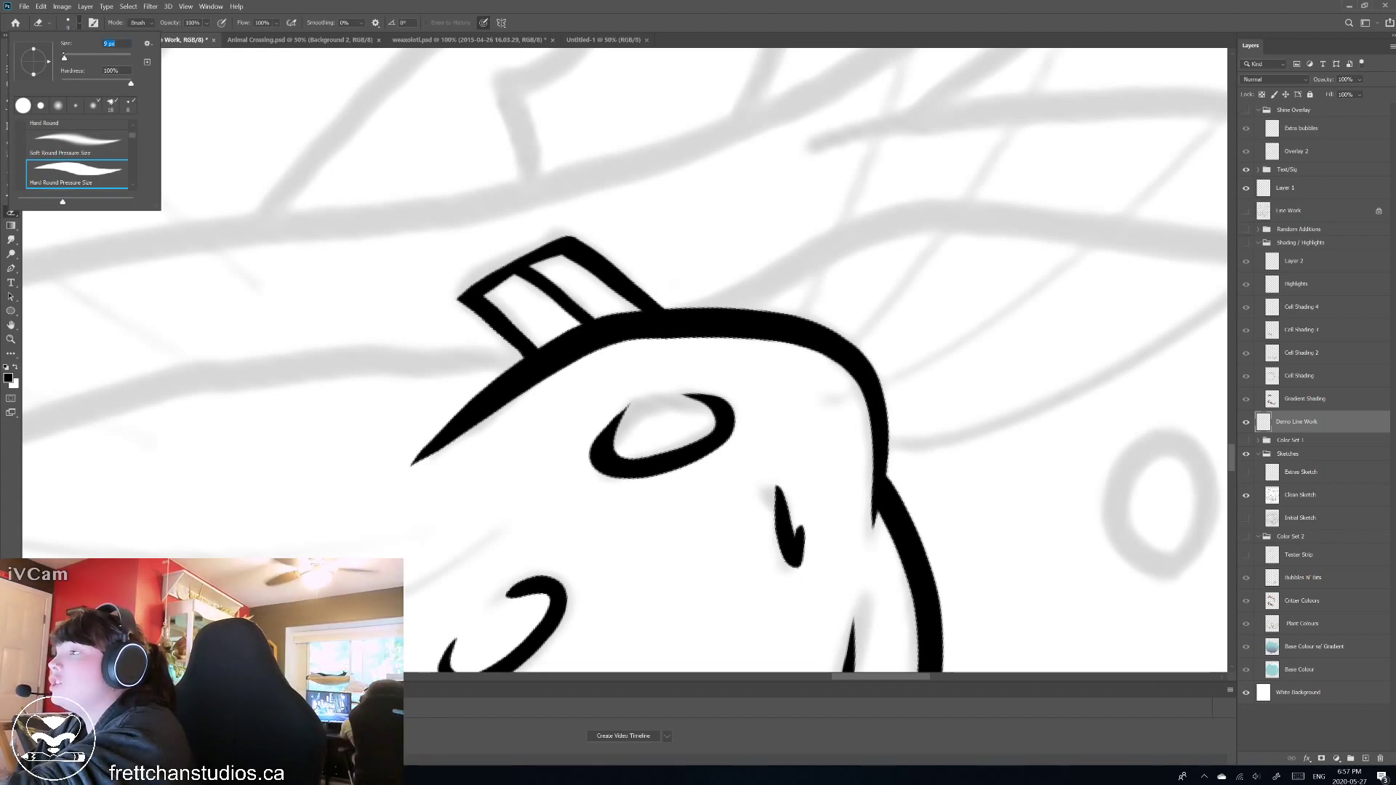
key("Return")
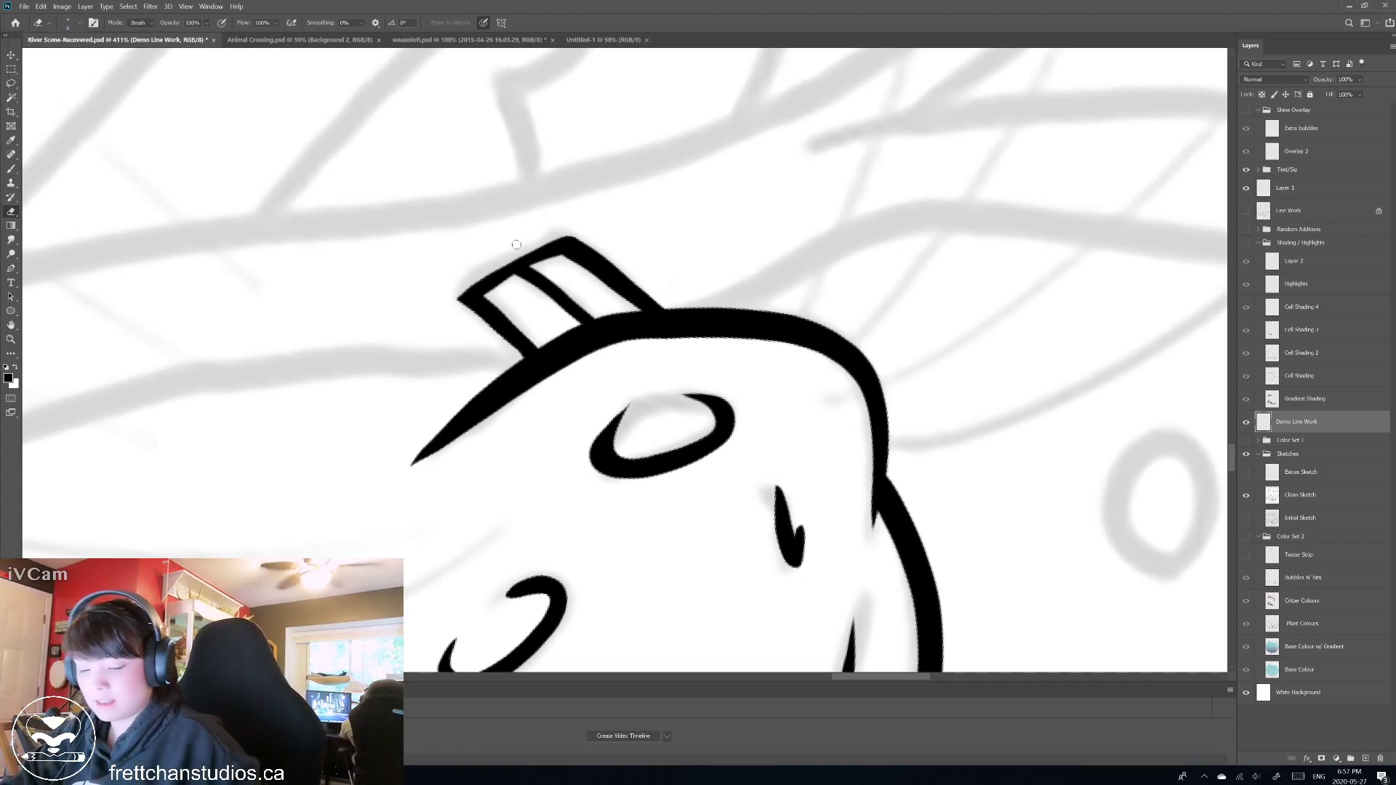
left_click_drag(486, 291, 496, 286)
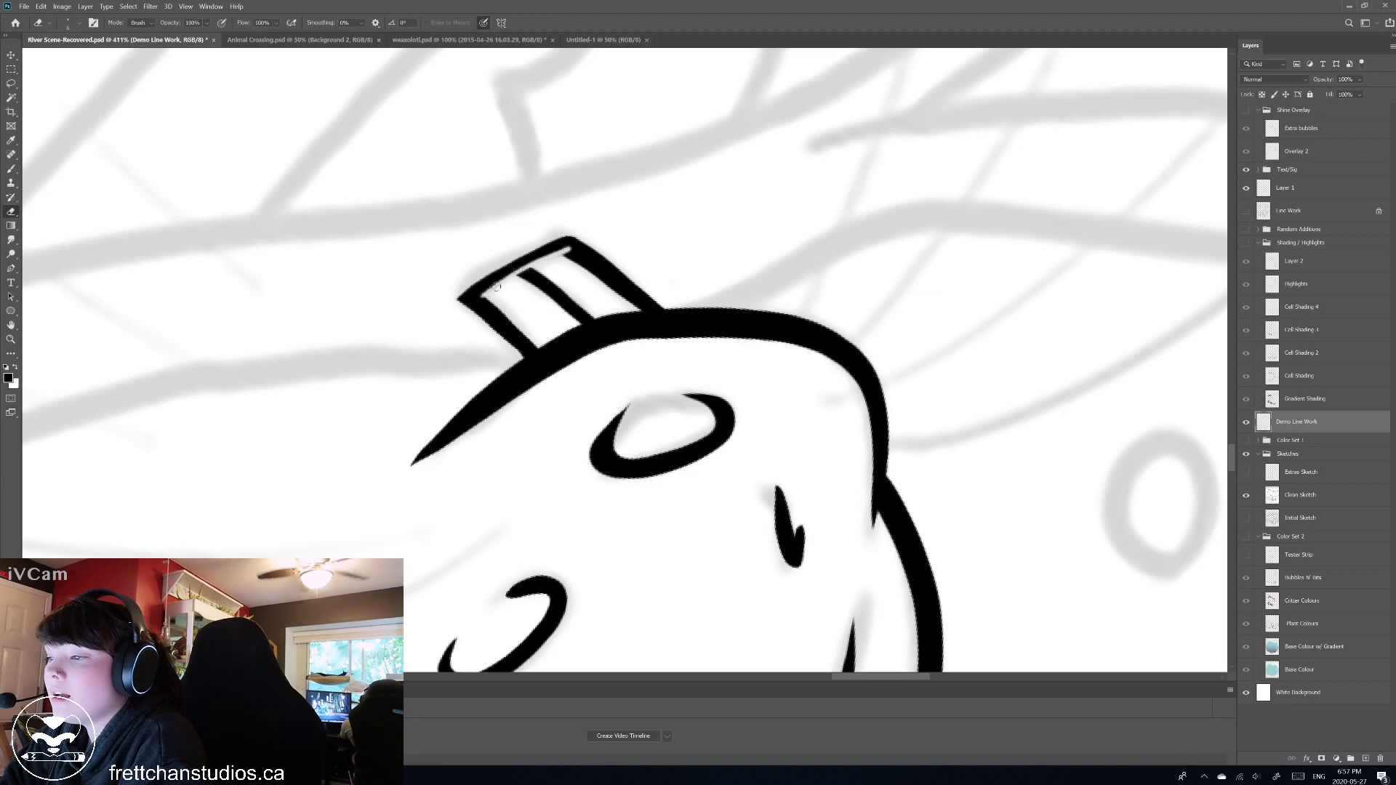
key("ctrl+z")
Set the brush size to 12 px and touch up the ink along the bottom edge of the front teeth.
key("b")
left_click(70, 22)
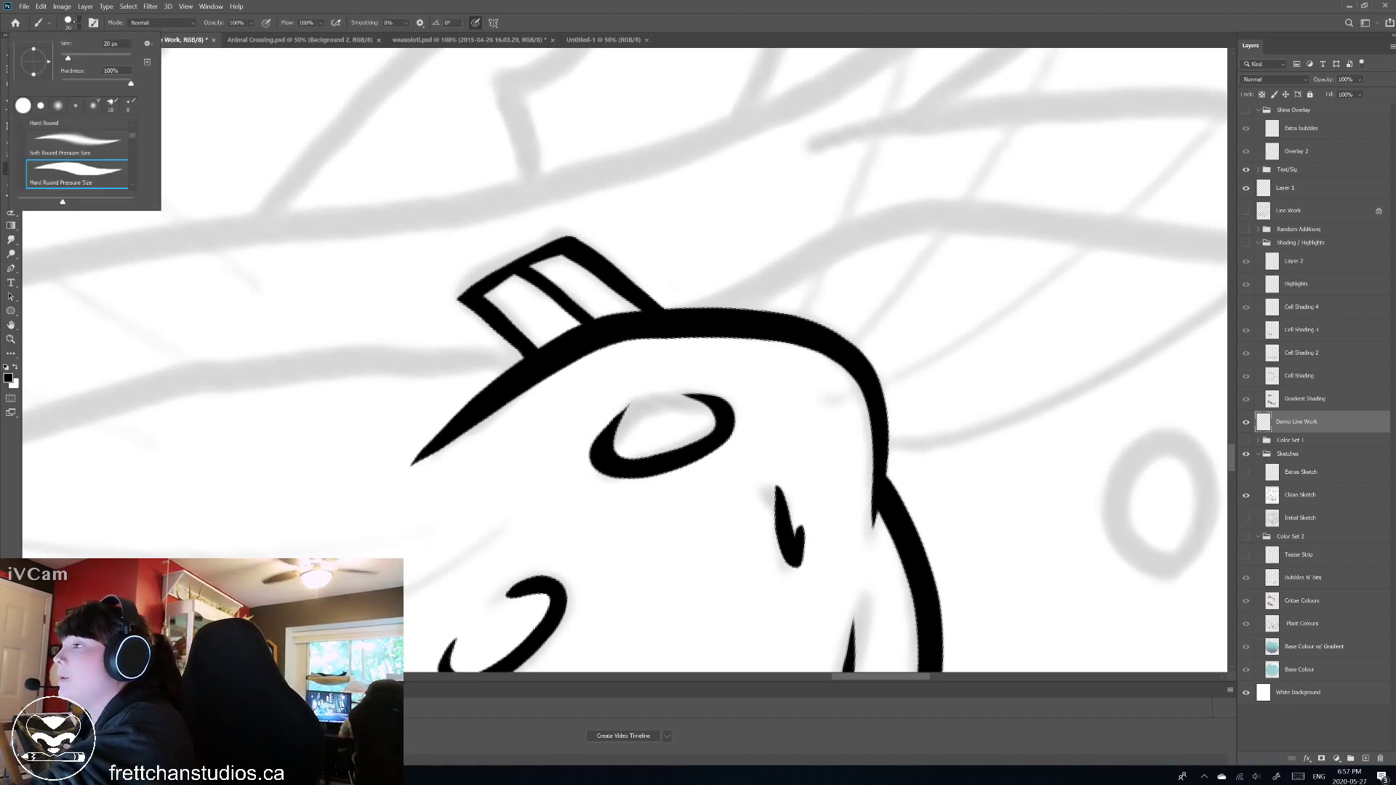
left_click_drag(67, 59, 65, 58)
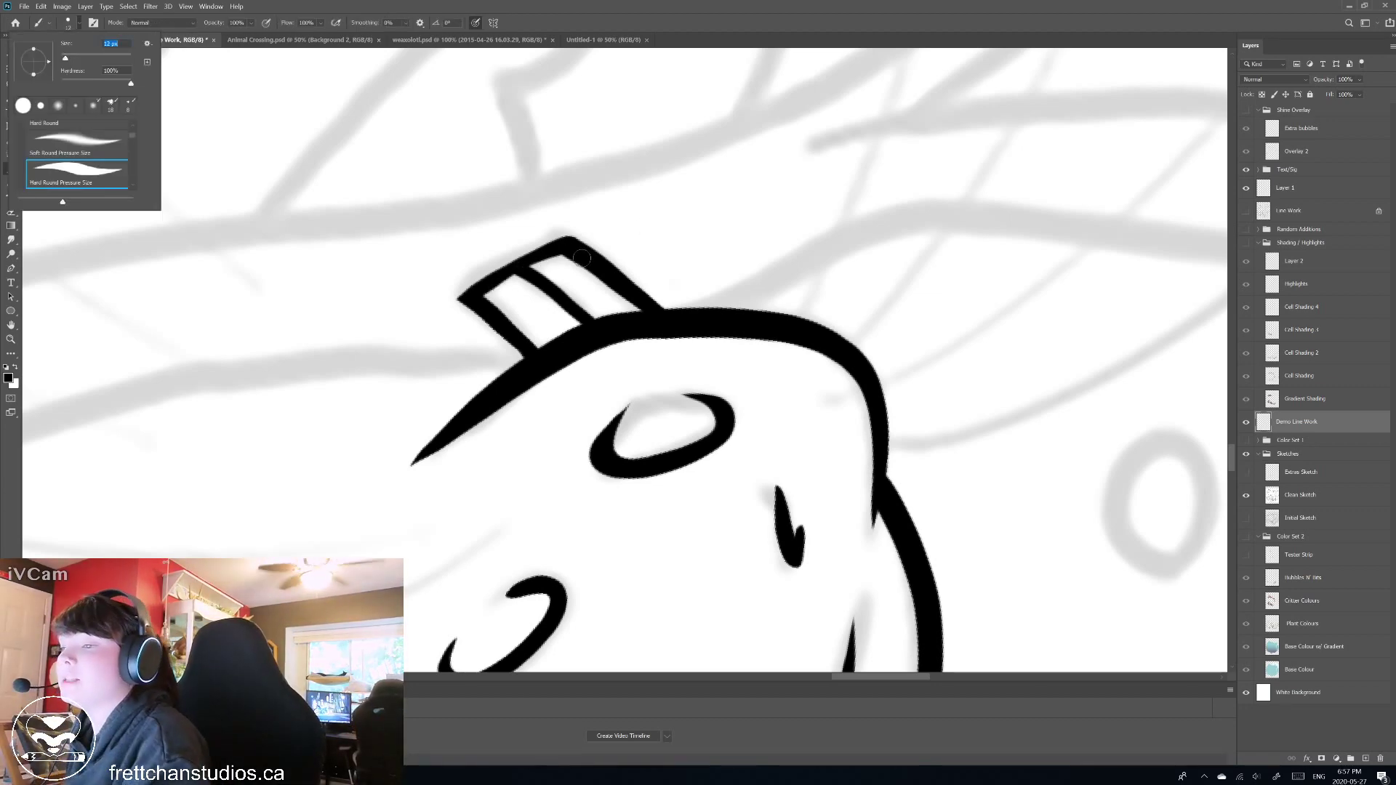
left_click(533, 267)
mouse_move(485, 295)
left_mouse_down()
mouse_move(570, 248)
mouse_move(466, 297)
mouse_move(530, 252)
mouse_move(487, 283)
left_mouse_up()
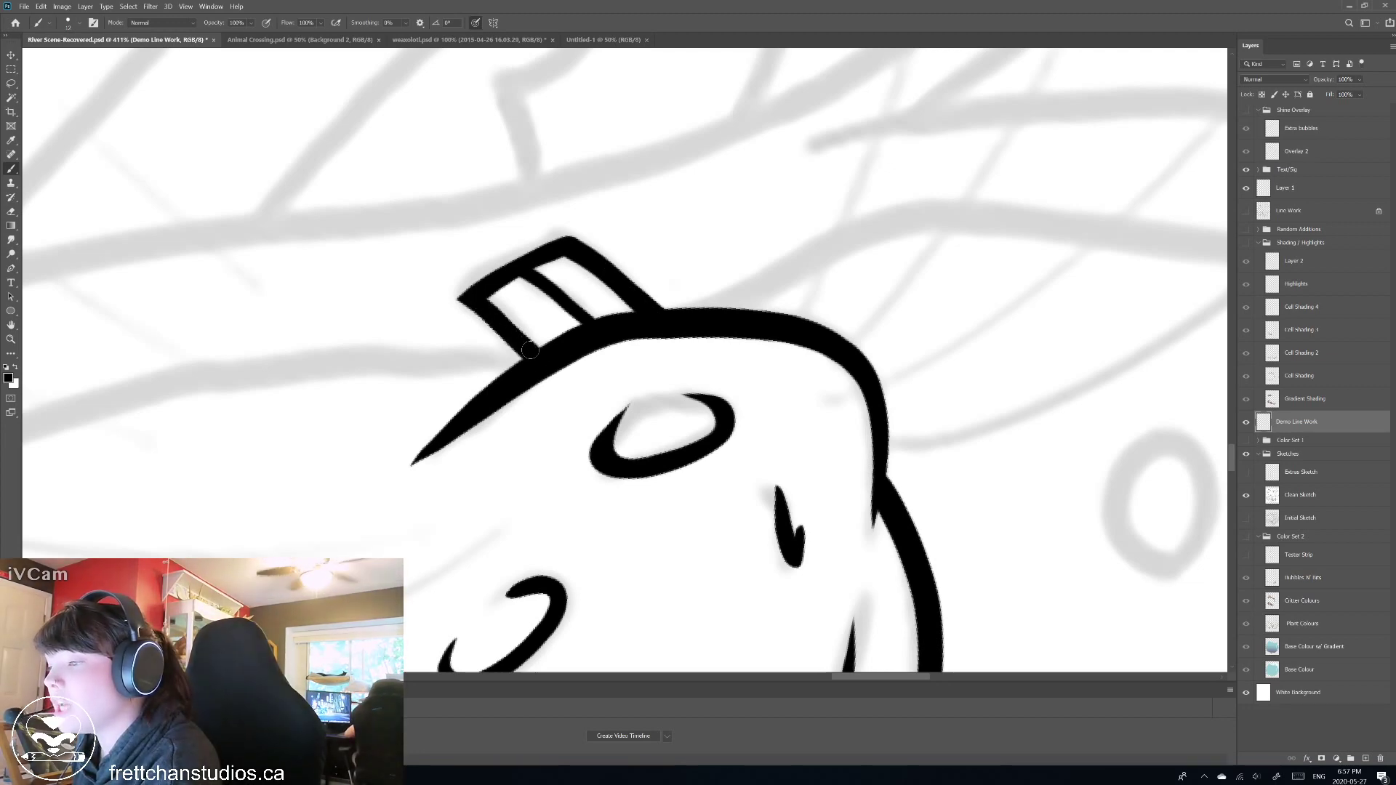
Examine the inked teeth, nose and mouth line at several zoom levels and canvas rotations for uneven lines.
scroll(496, 318, "down", 4)
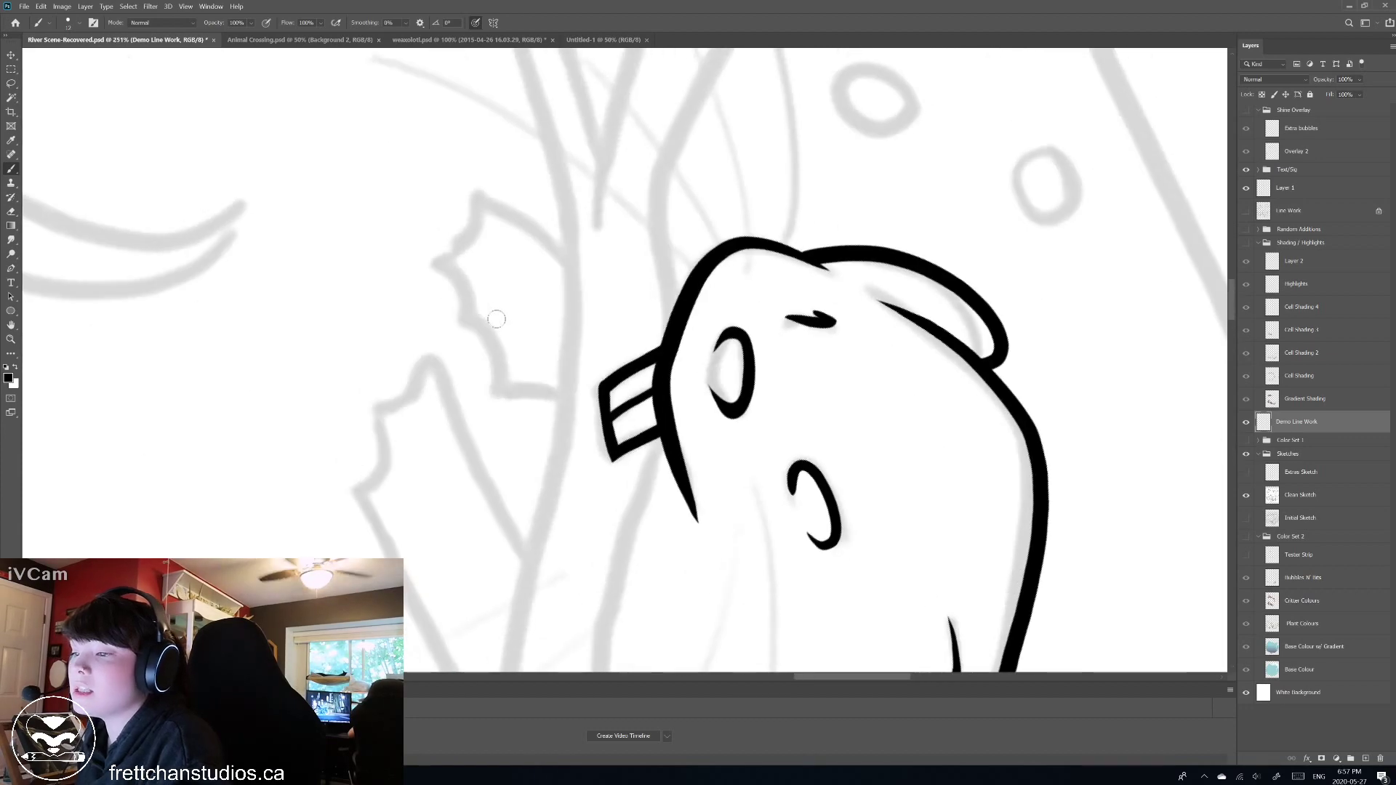
scroll(493, 315, "up", 2)
scroll(641, 450, "up", 3)
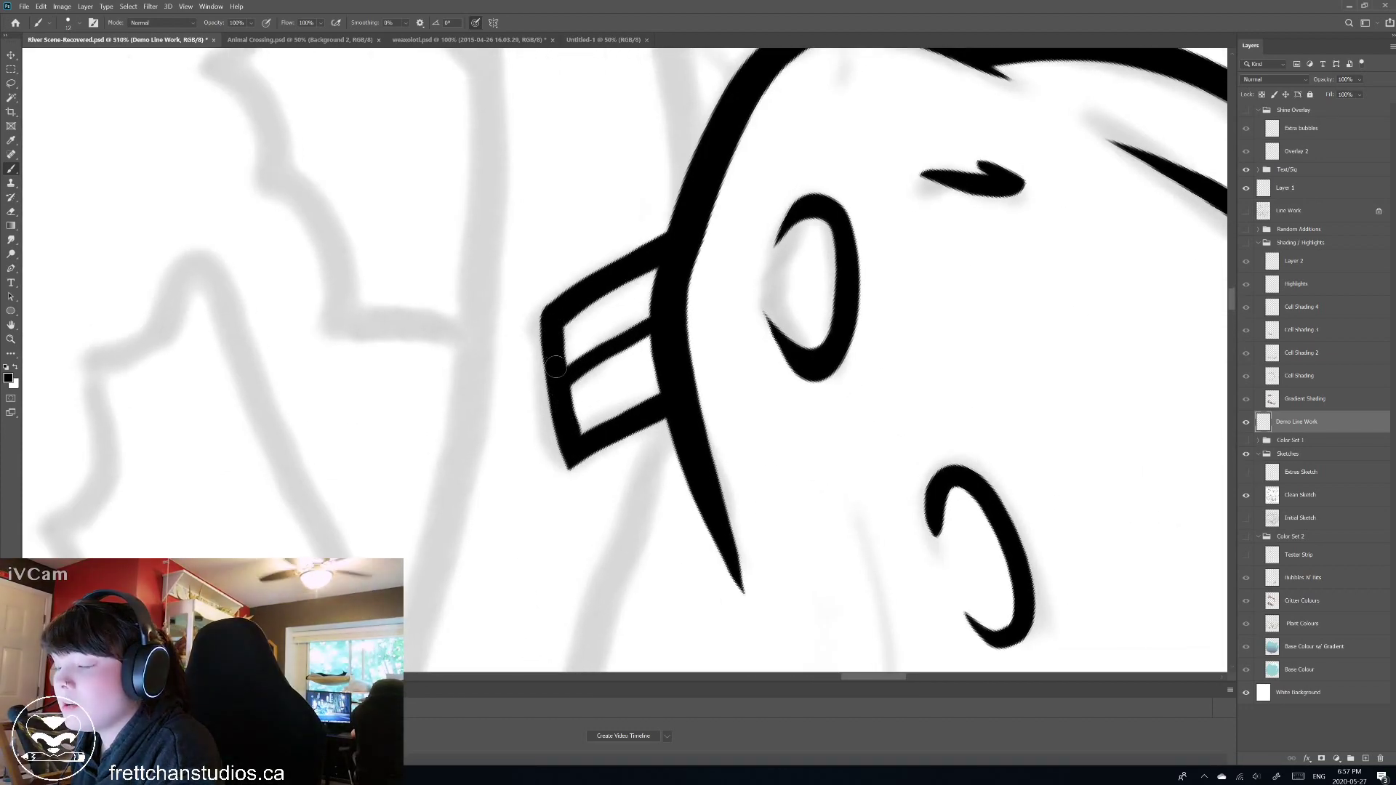
scroll(559, 372, "up", 1)
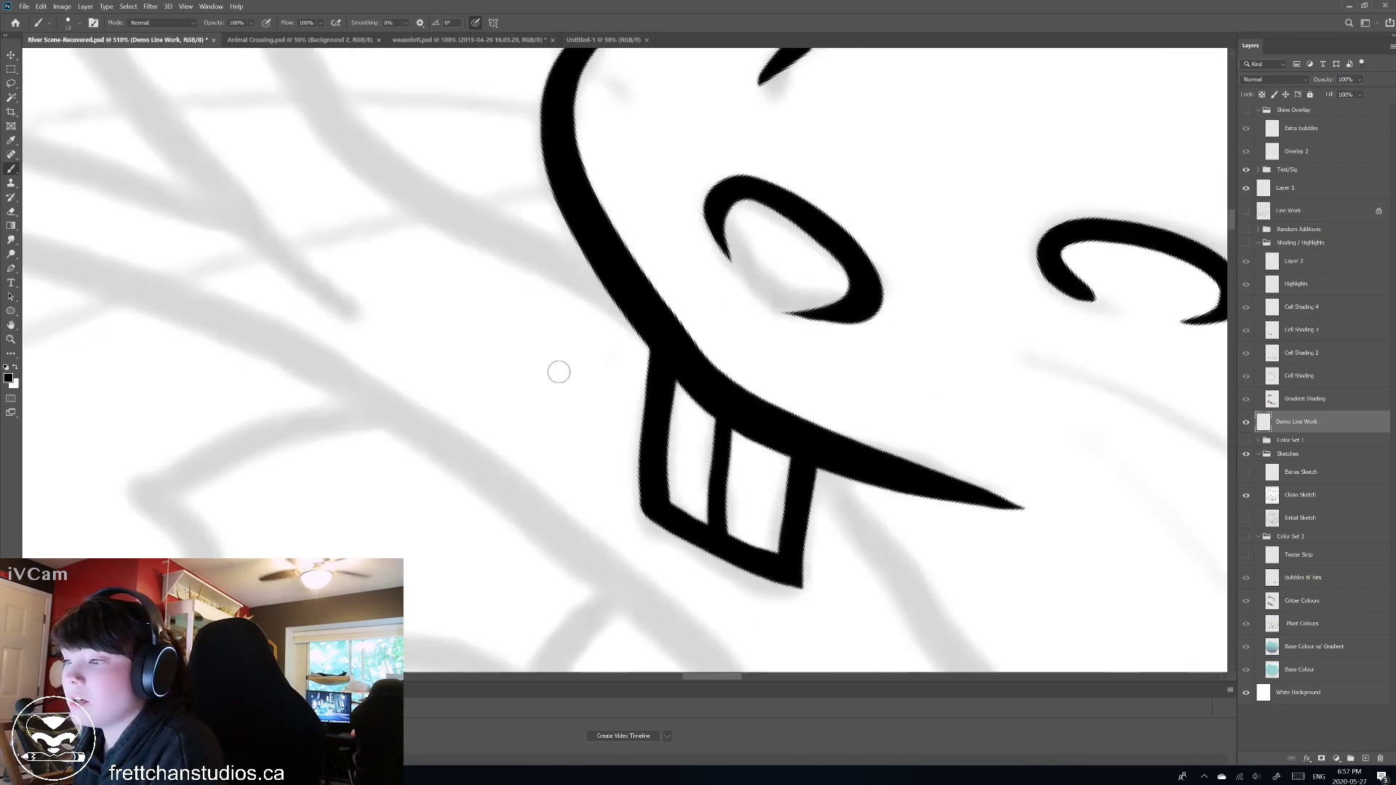
scroll(625, 360, "down", 3)
scroll(625, 360, "up", 1)
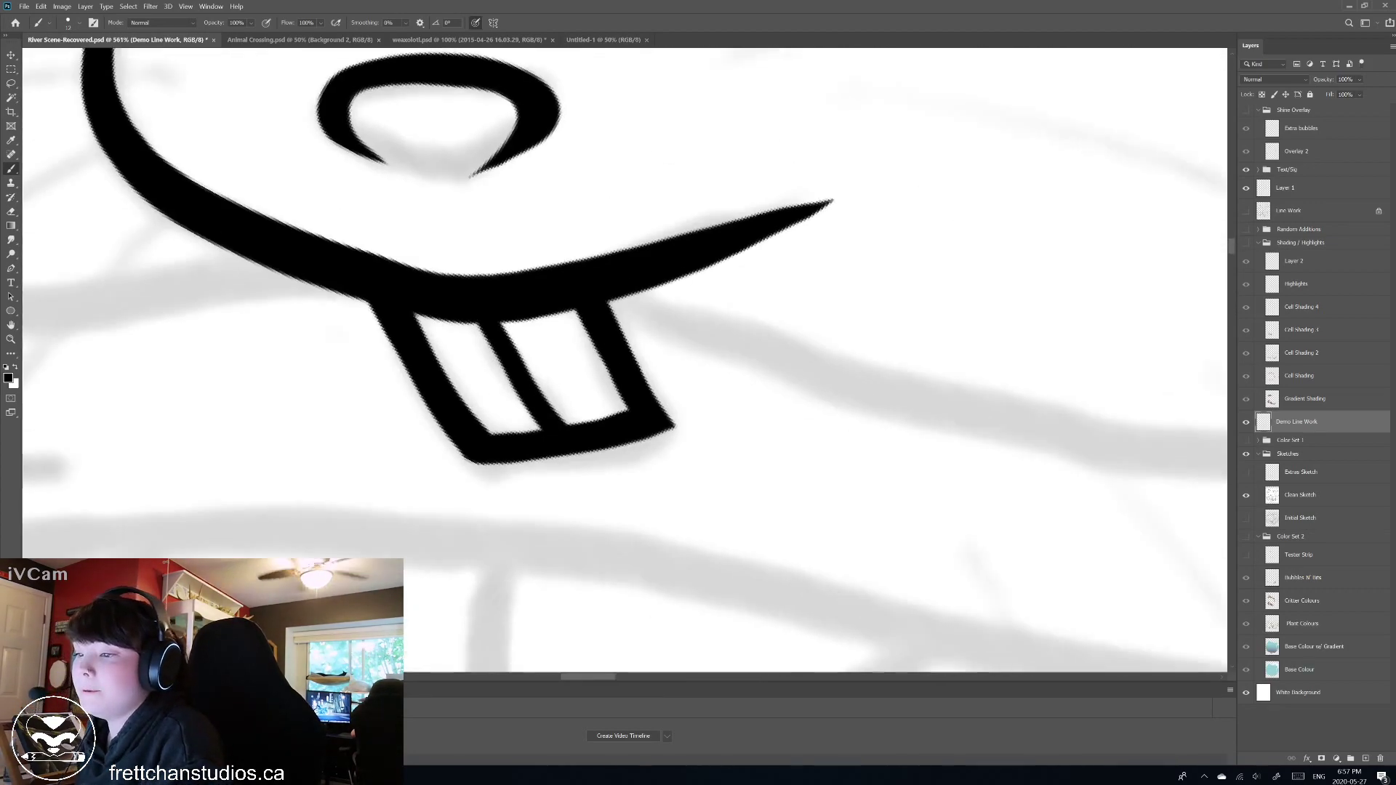
key("e")
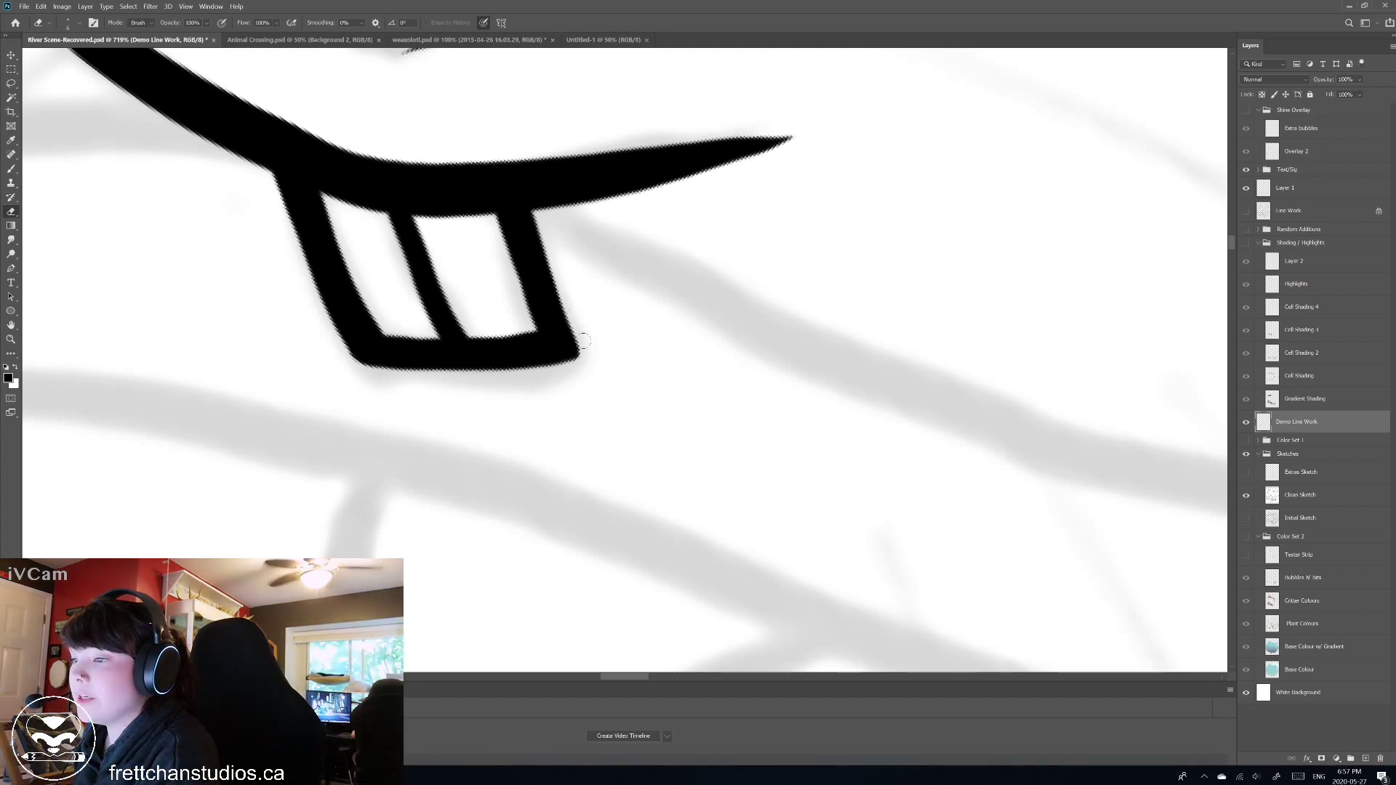
scroll(582, 290, "down", 5)
scroll(581, 290, "up", 3)
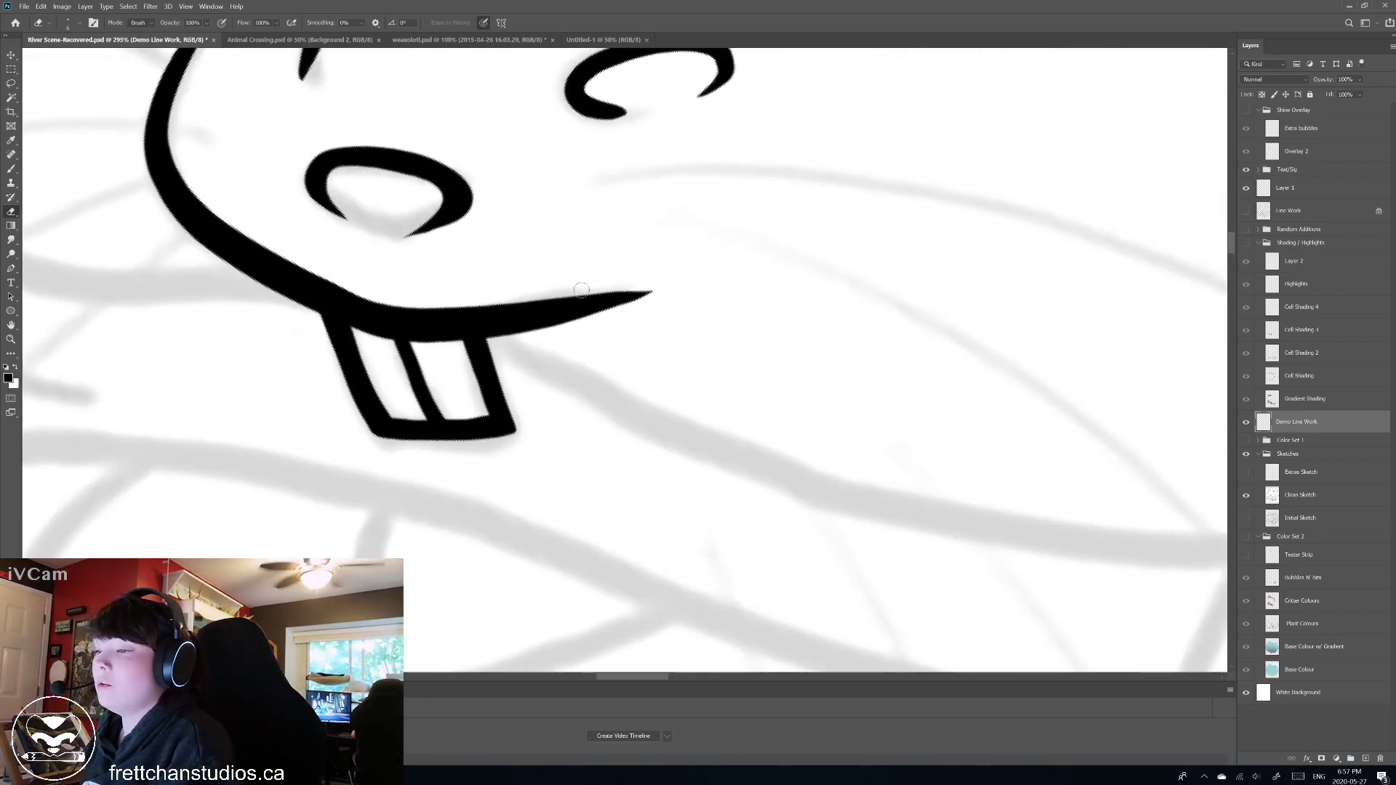
scroll(625, 360, "up", 1)
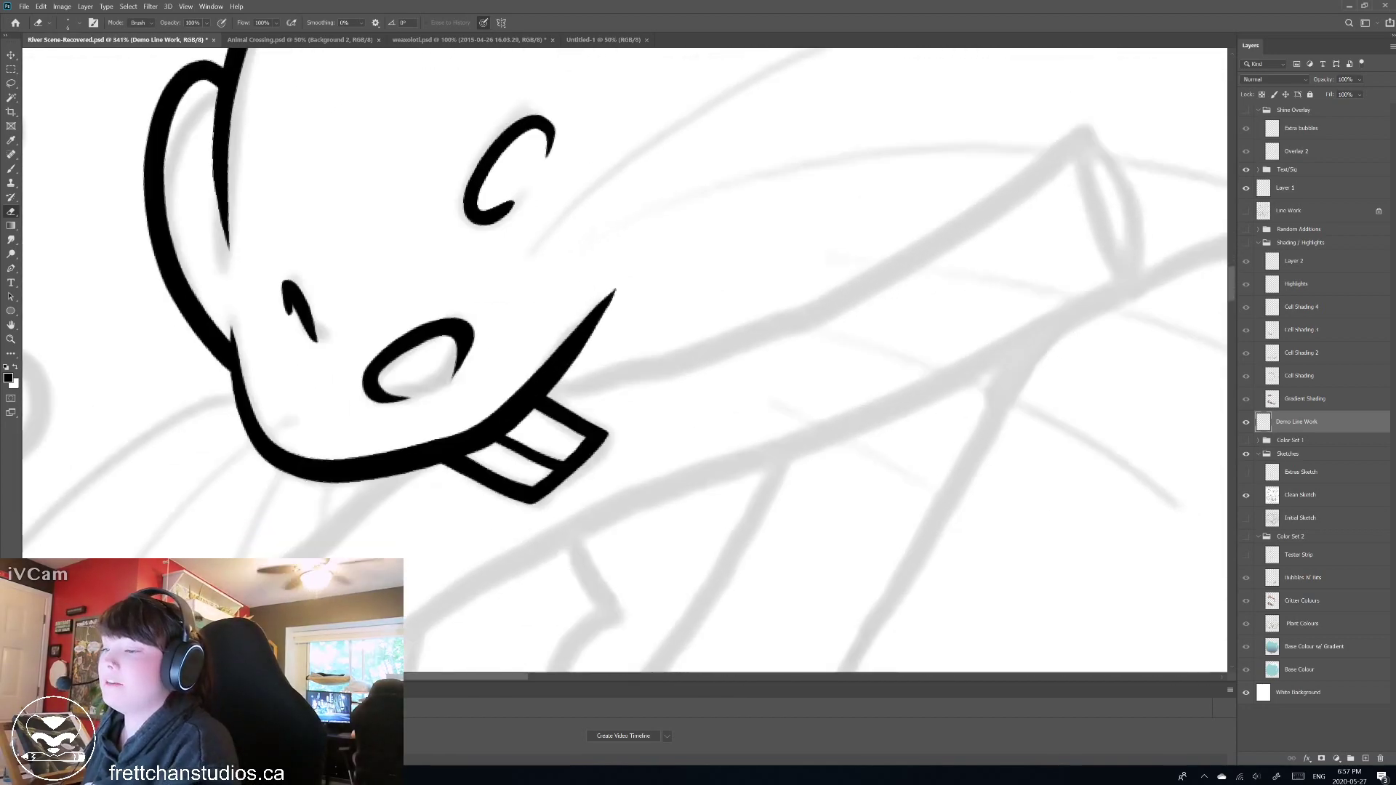
Ink the branch section in front of the snout: its upper edge to the chin, its lower edge, and the fork's near edge.
scroll(684, 368, "down", 5)
scroll(625, 378, "up", 5)
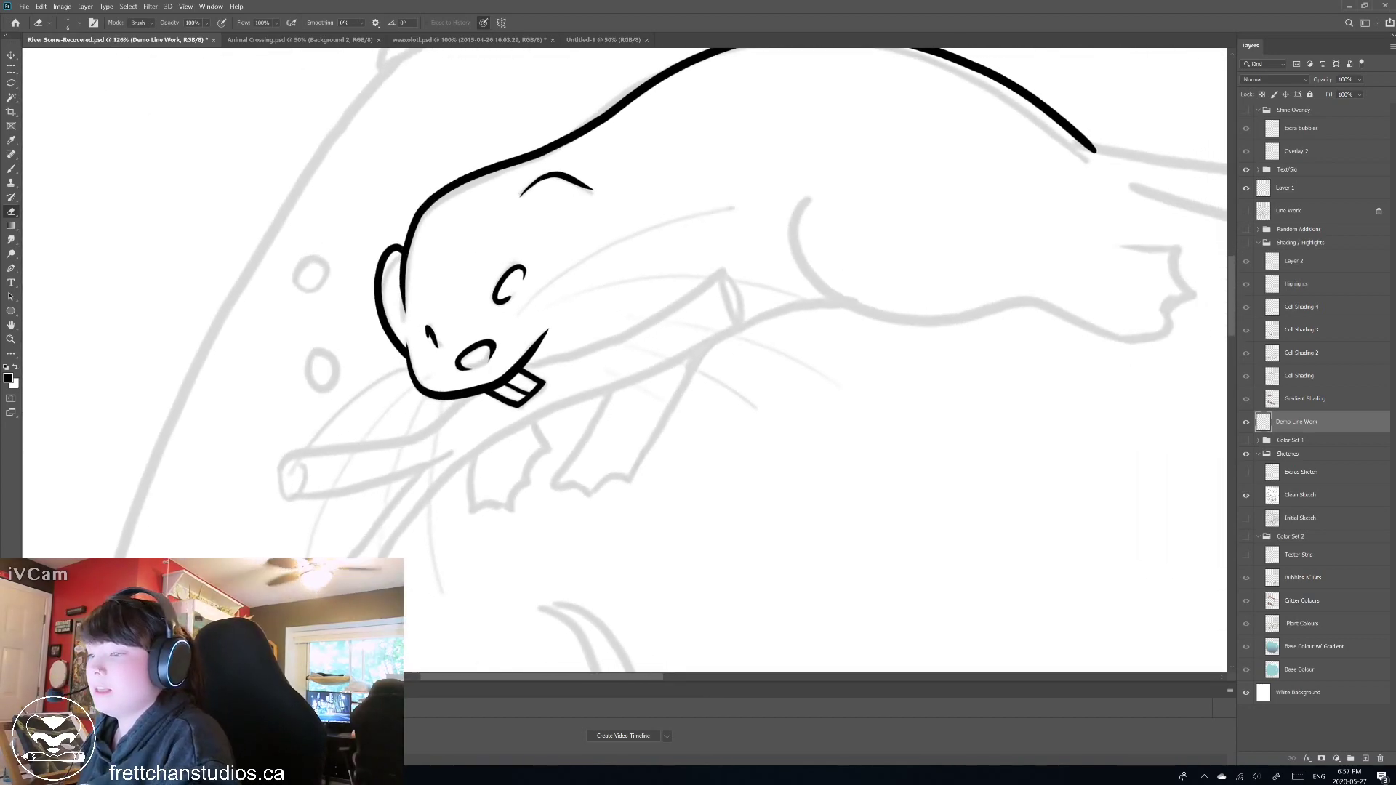
scroll(625, 360, "down", 3)
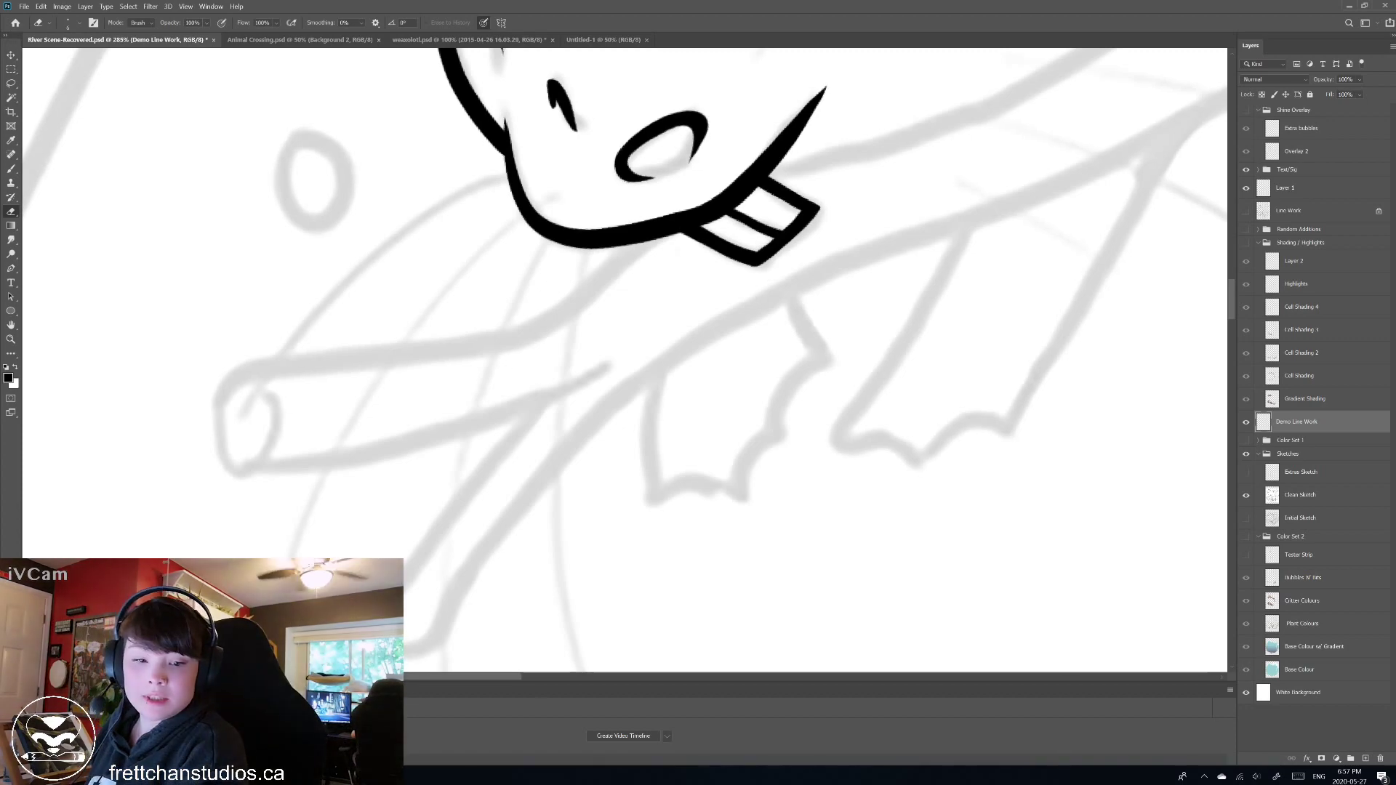
scroll(626, 360, "up", 4)
scroll(786, 145, "down", 1)
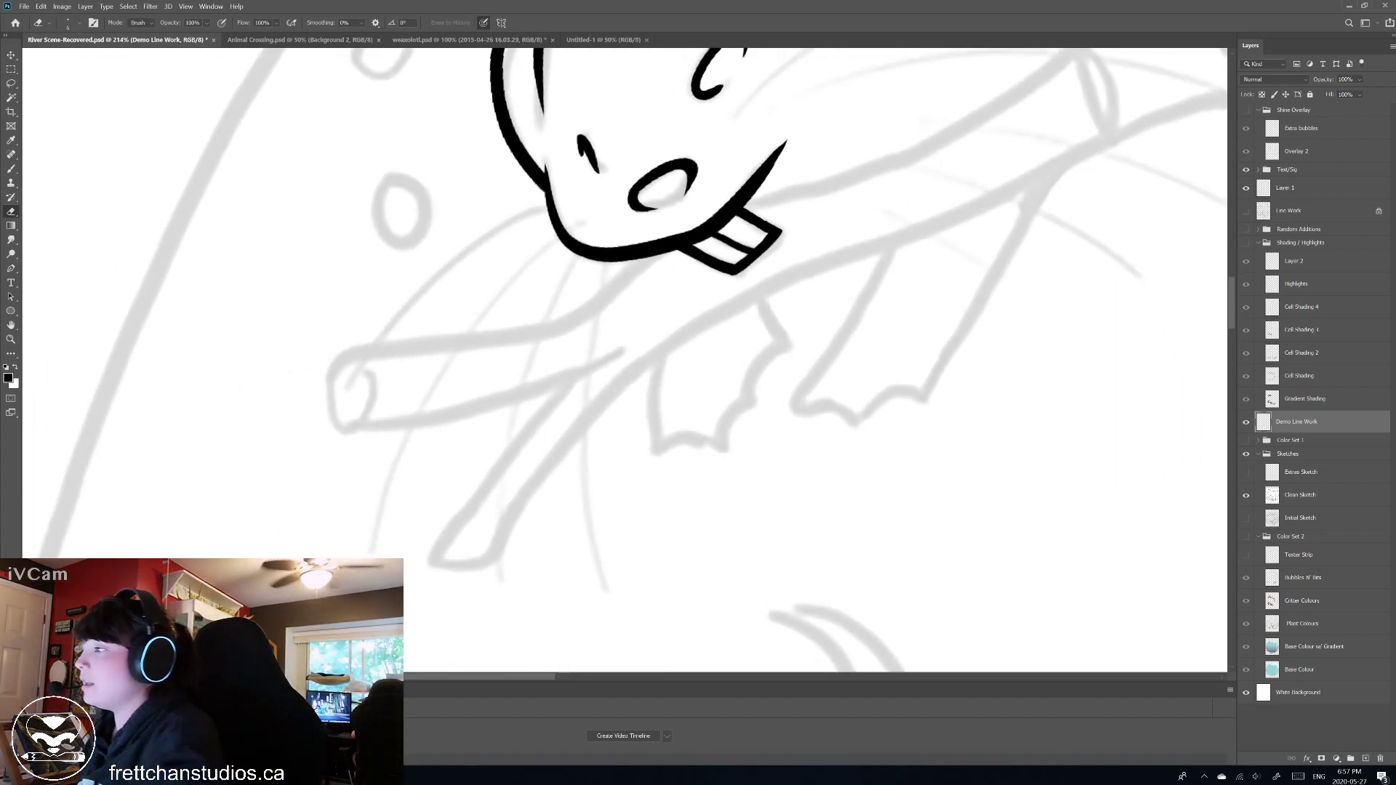
key("b")
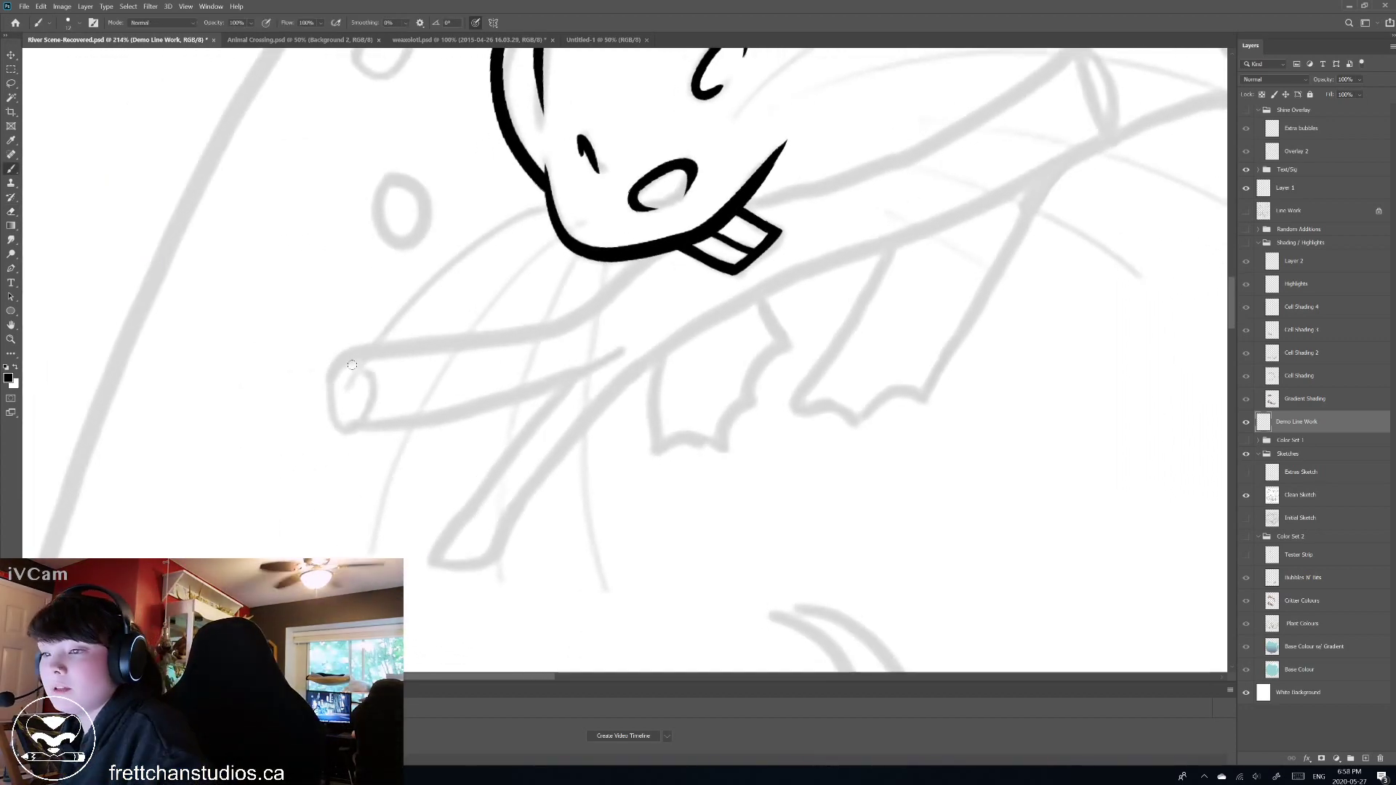
mouse_move(355, 356)
left_mouse_down()
mouse_move(460, 338)
mouse_move(649, 256)
left_mouse_up()
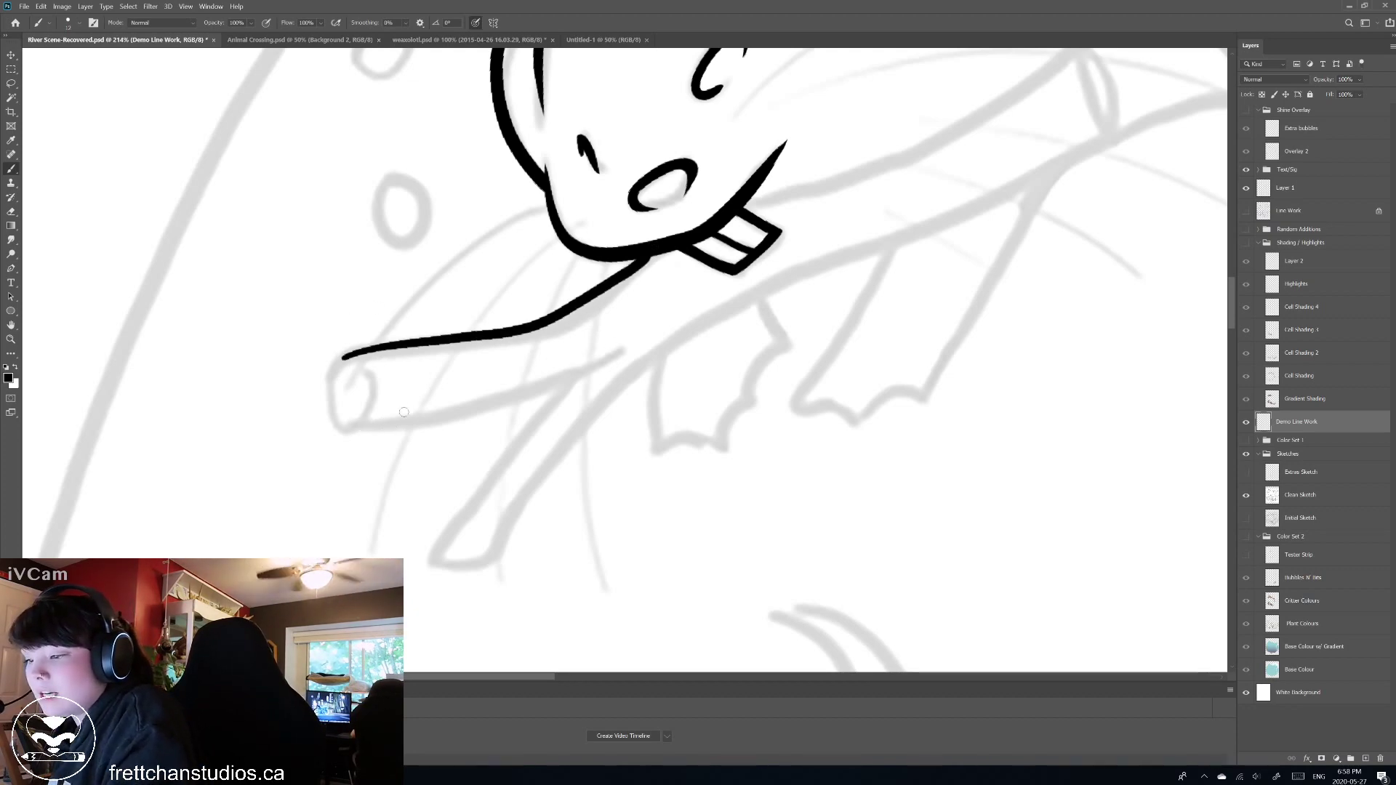
mouse_move(353, 427)
left_mouse_down()
mouse_move(497, 409)
mouse_move(632, 329)
mouse_move(434, 557)
left_mouse_up()
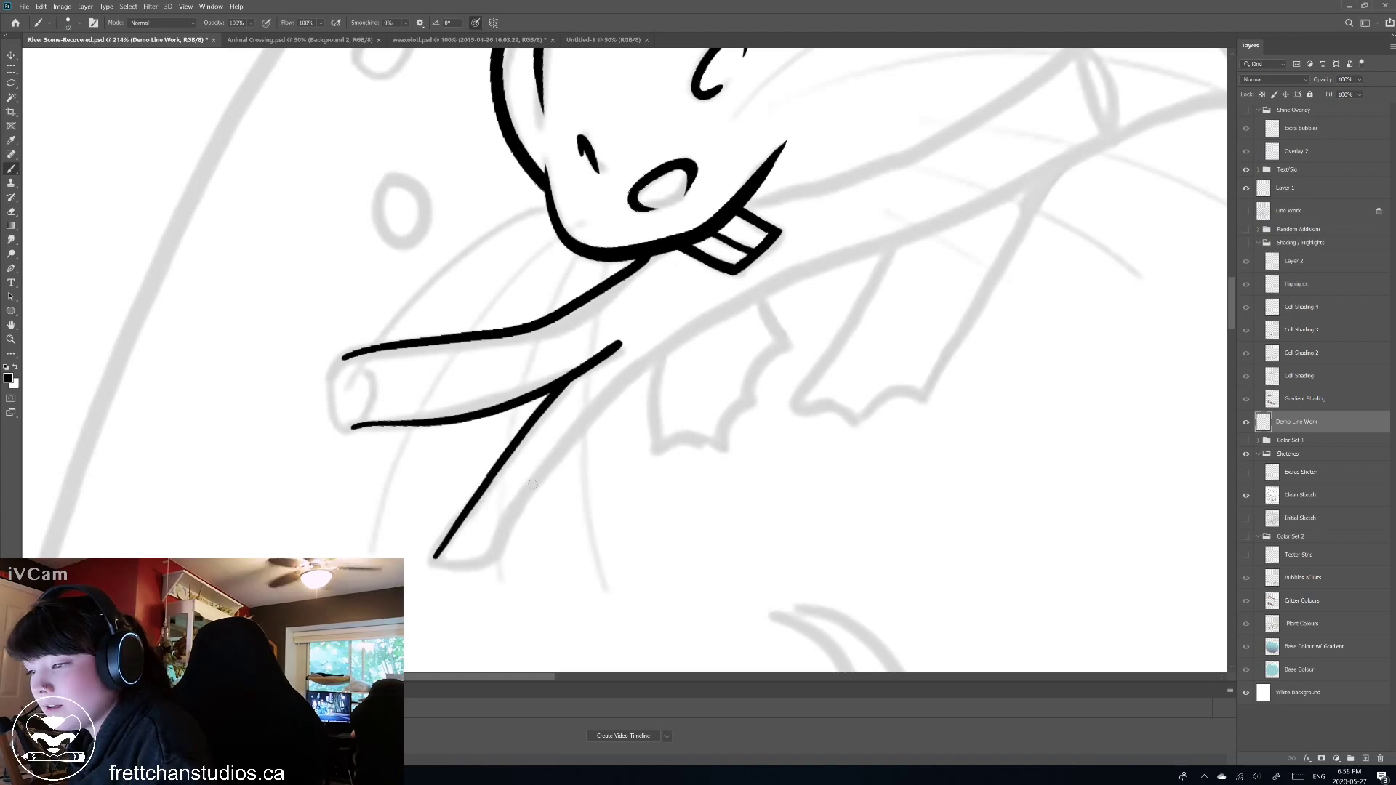
Ink the long lower edge of the branch from the fork to its rear end, and the upper edge from the mouth to that end.
scroll(512, 544, "right", 5)
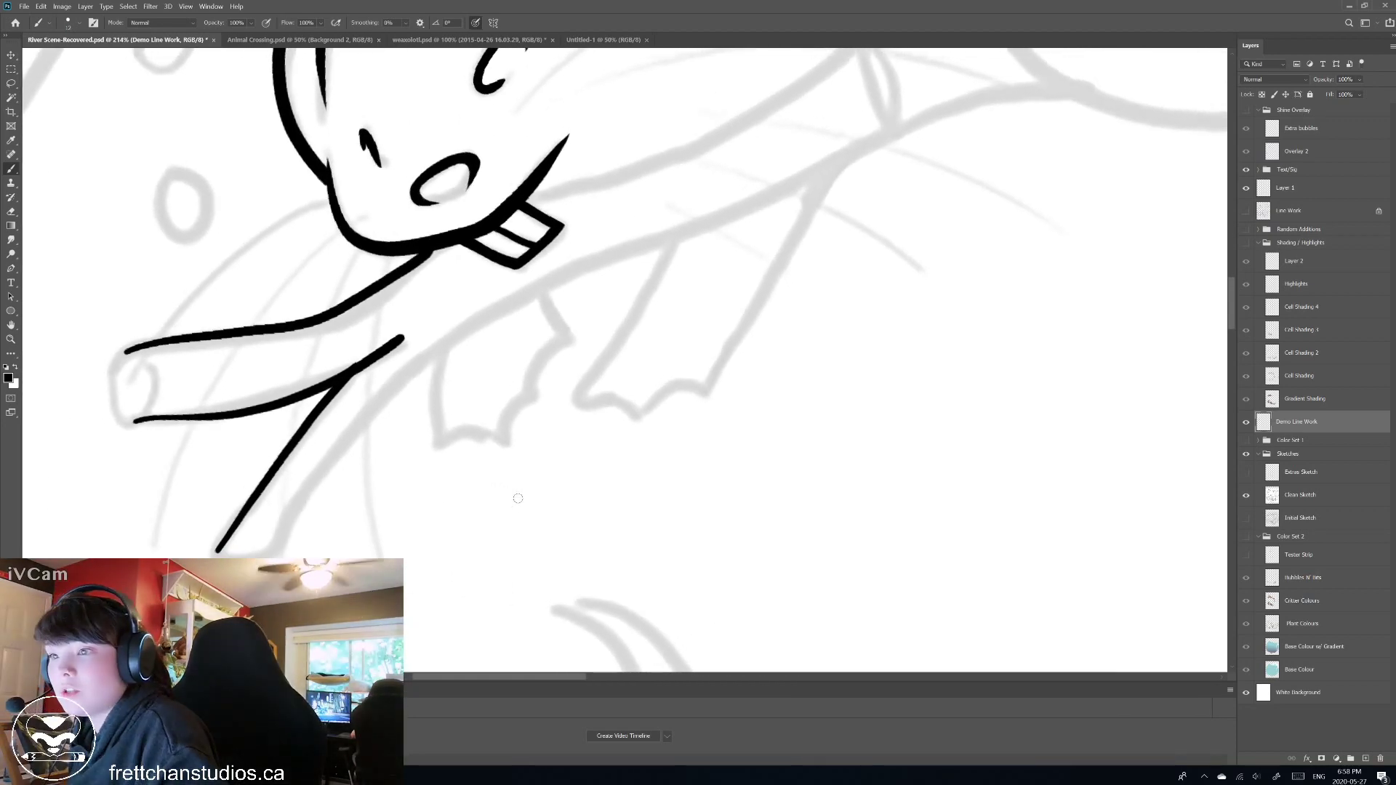
mouse_move(307, 526)
left_mouse_down()
mouse_move(535, 328)
mouse_move(782, 236)
mouse_move(892, 157)
left_mouse_up()
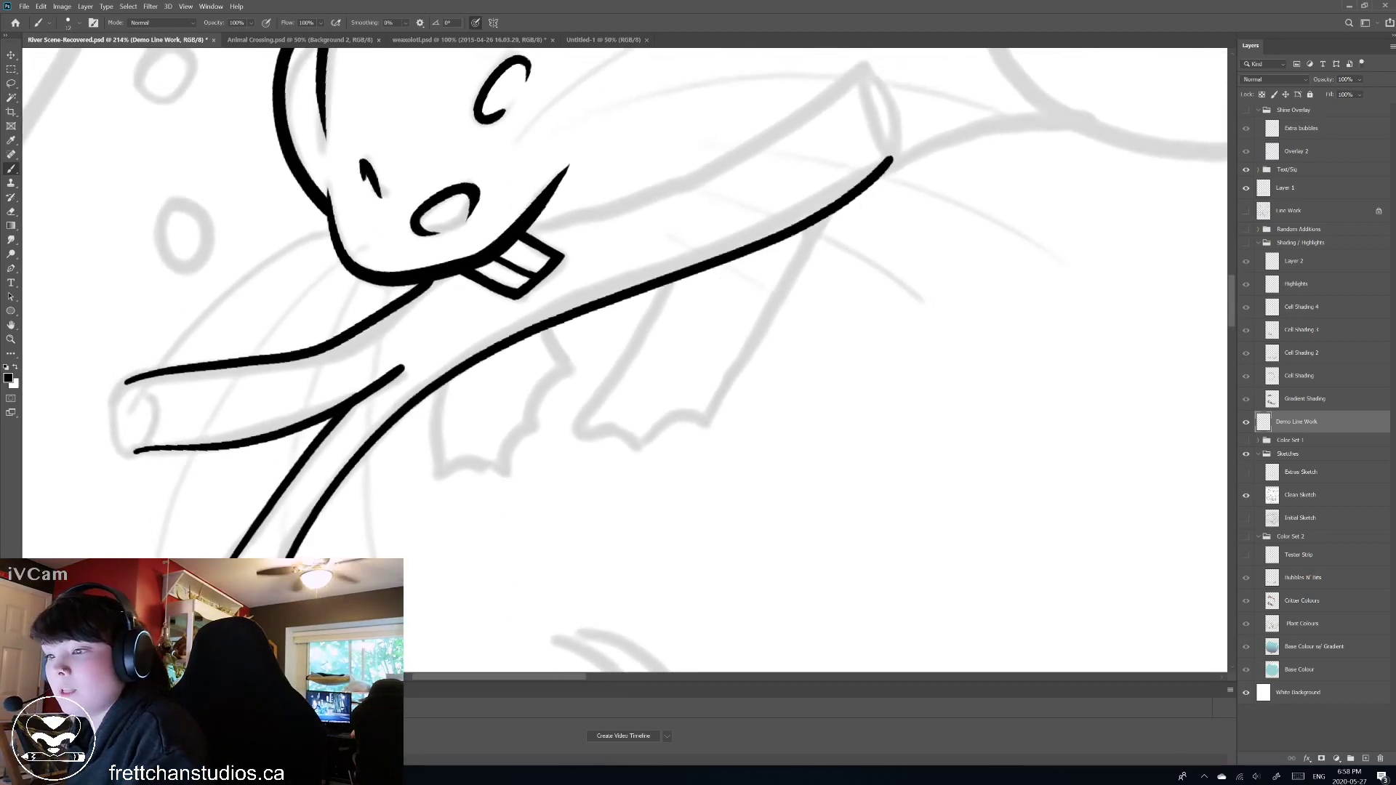
mouse_move(519, 231)
left_mouse_down()
mouse_move(615, 205)
mouse_move(862, 64)
left_mouse_up()
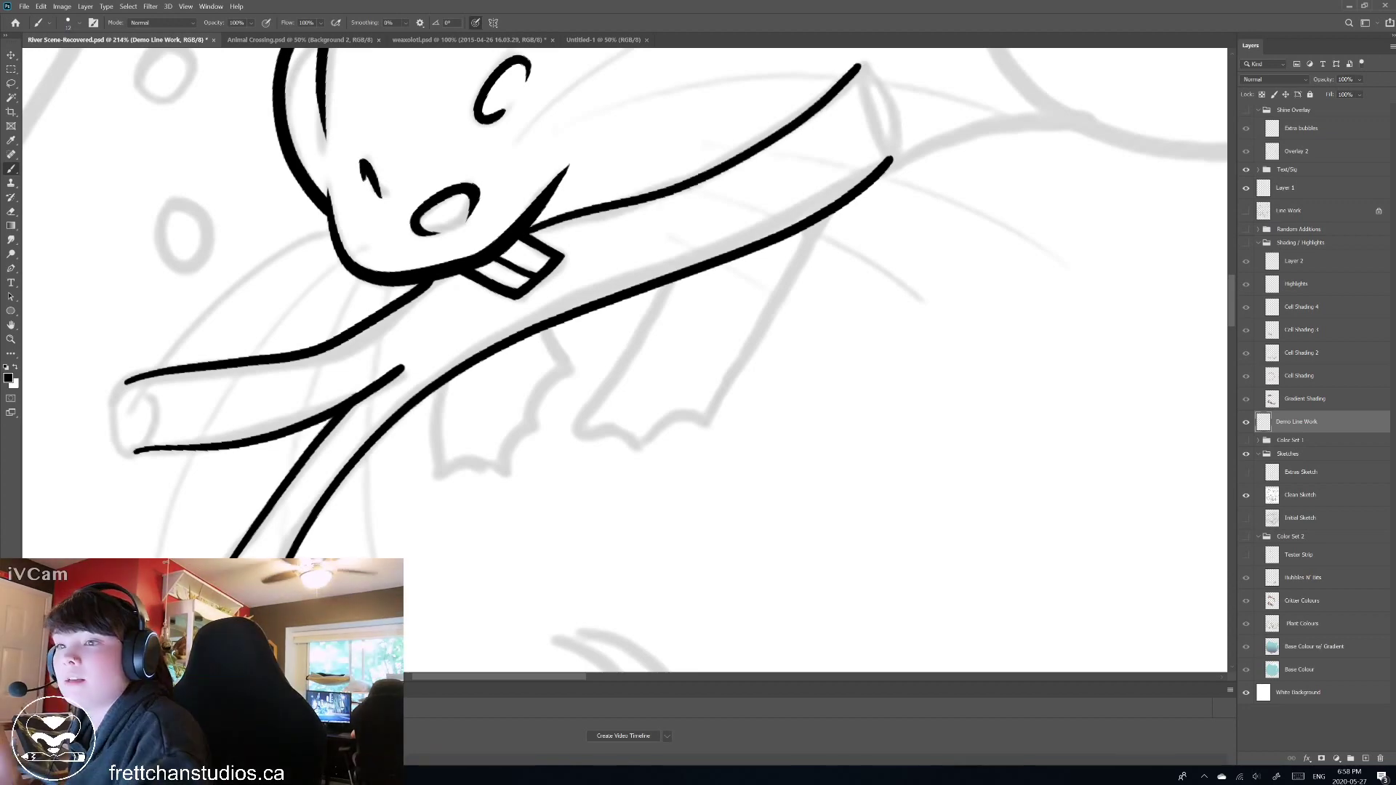
Ink the outer curve closing the branch's front end and connect its corners to the upper and lower edges.
scroll(625, 363, "down", 4)
scroll(626, 363, "left", 5)
scroll(501, 263, "left", 5)
scroll(501, 263, "up", 2)
scroll(501, 263, "up", 4)
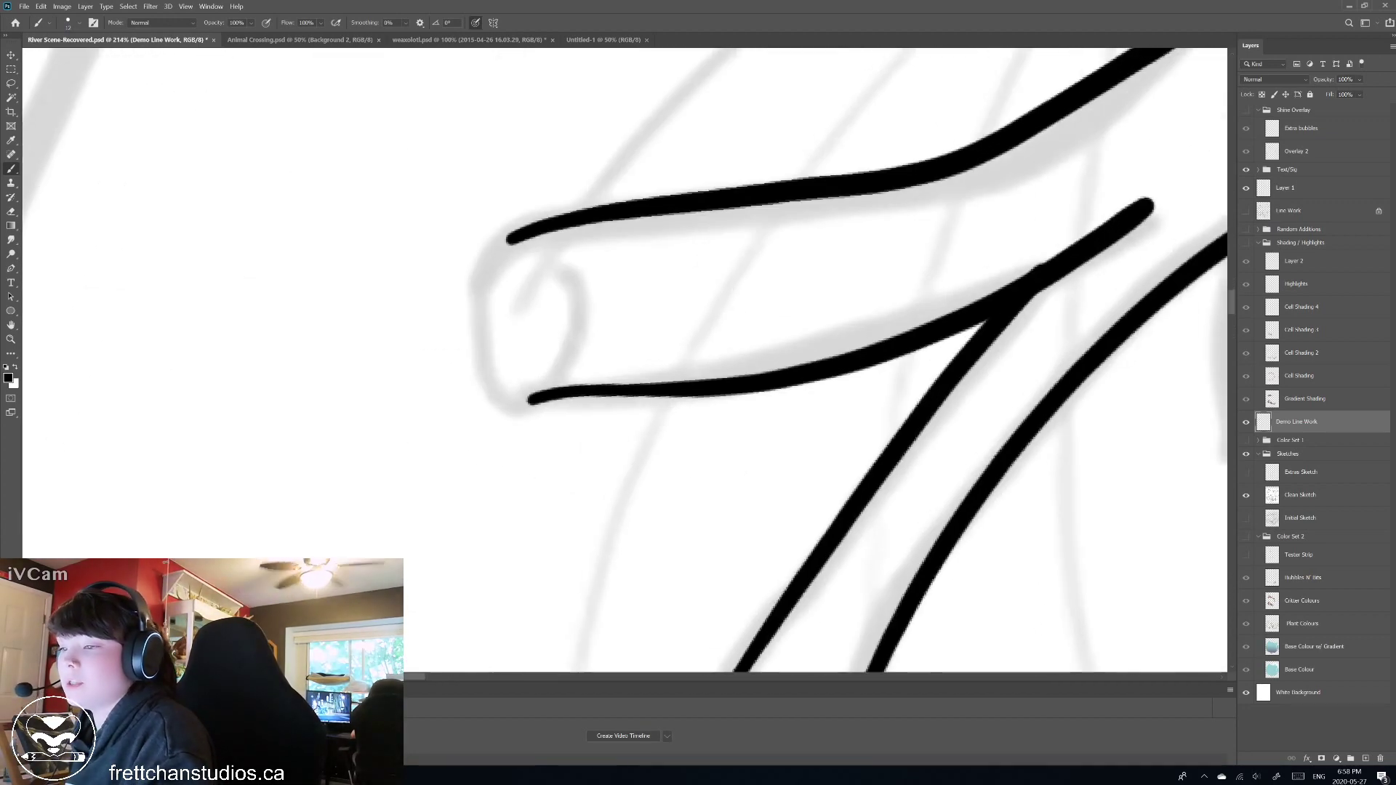
left_click_drag(507, 239, 525, 398)
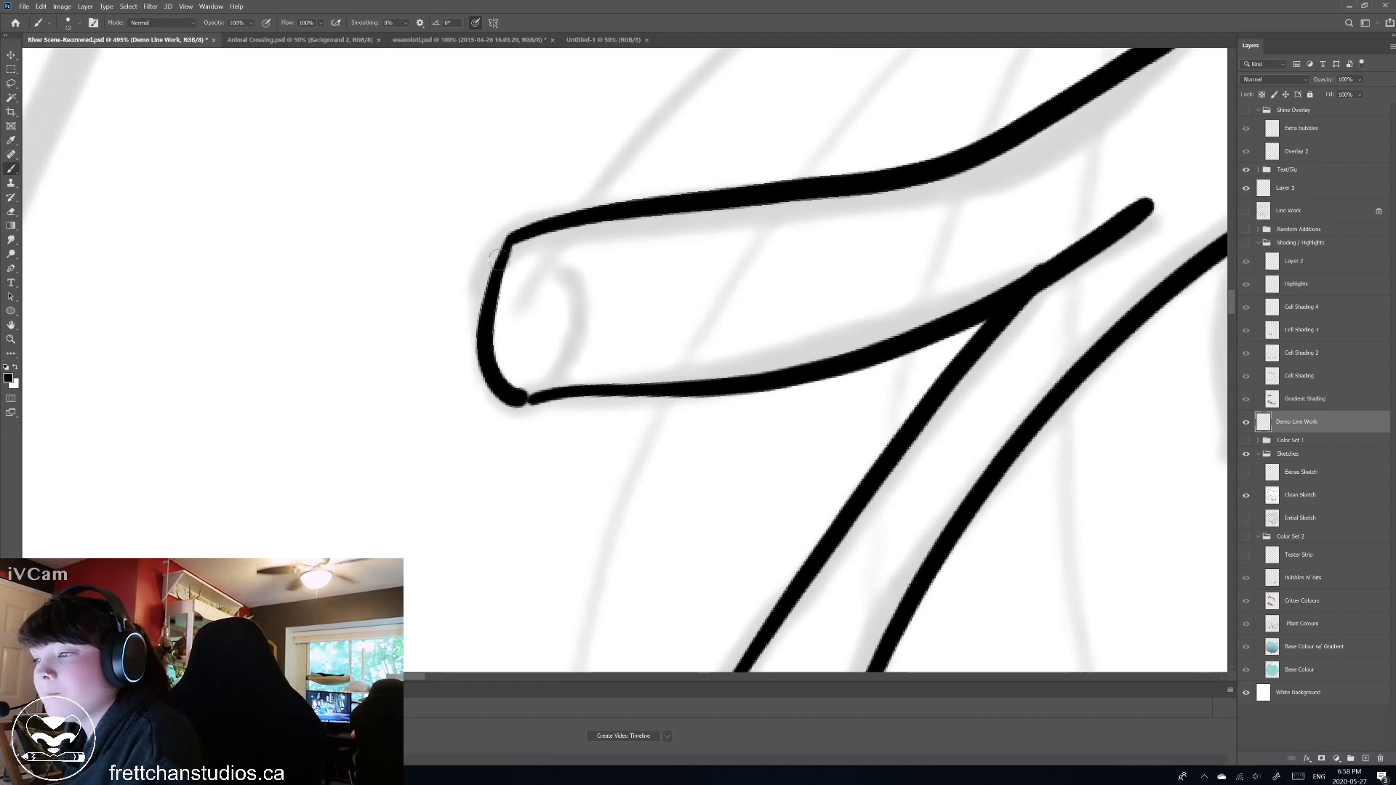
left_click_drag(509, 262, 523, 229)
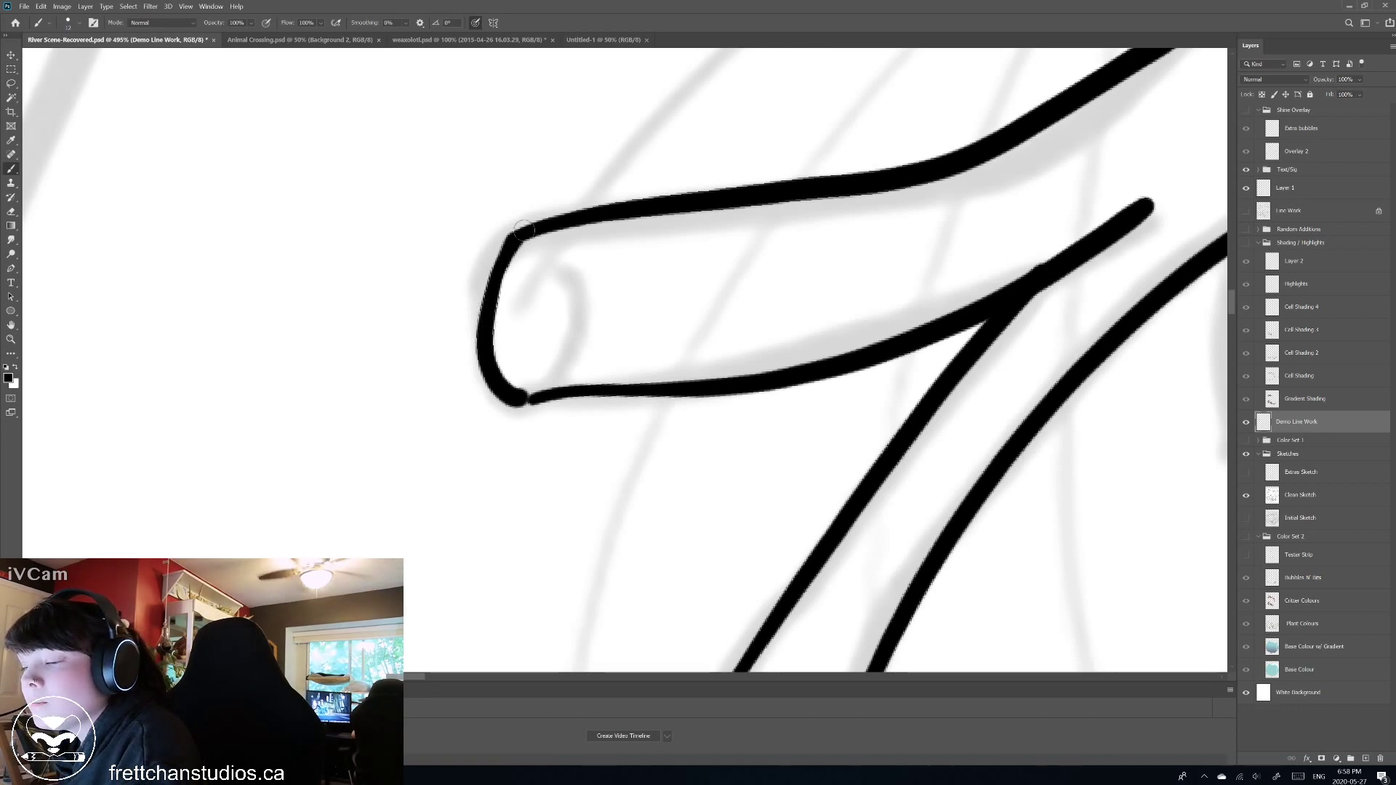
left_click_drag(515, 396, 571, 391)
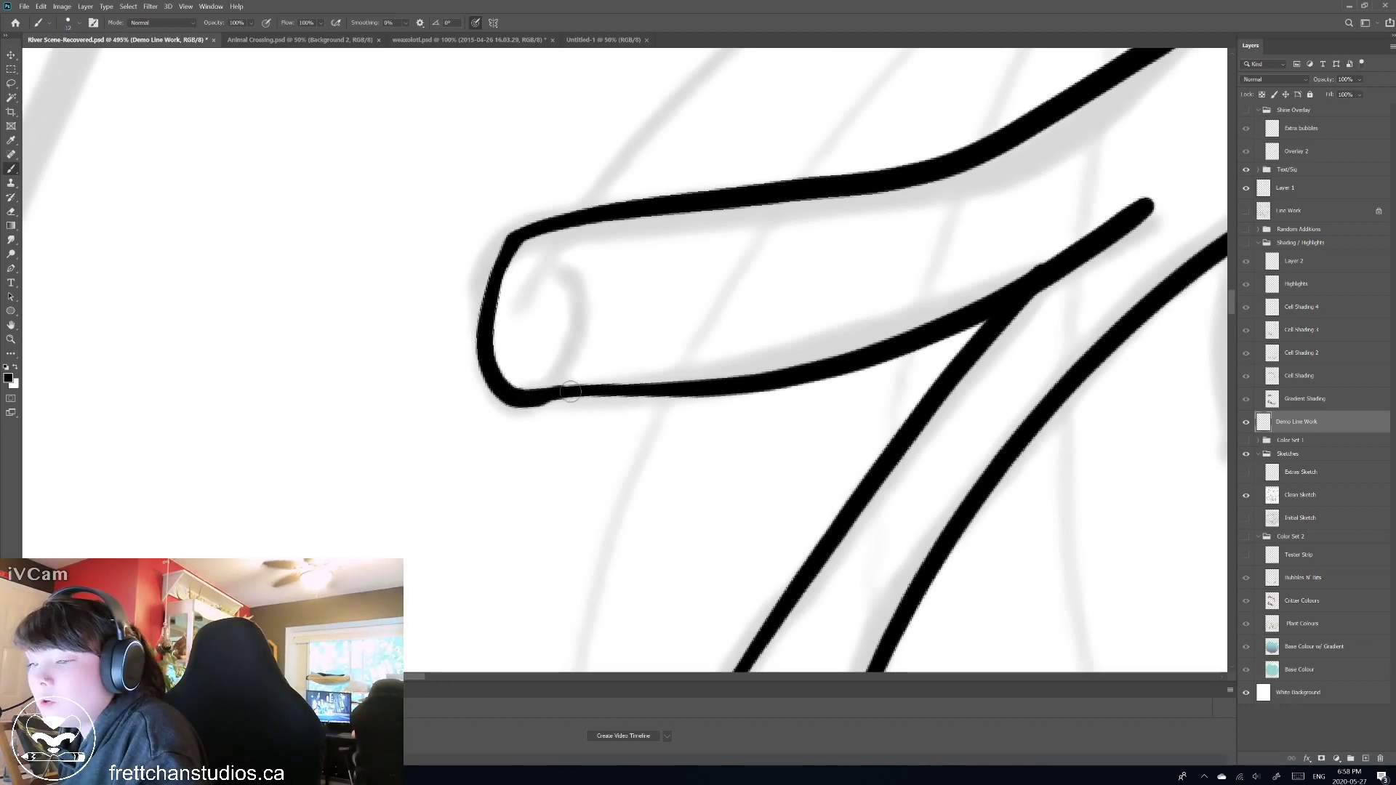
Ink the inner curve of the cut face on the branch's front end, redrawing it once.
mouse_move(550, 253)
left_mouse_down()
mouse_move(567, 341)
mouse_move(527, 399)
left_mouse_up()
key("ctrl+z")
left_click_drag(534, 255, 558, 353)
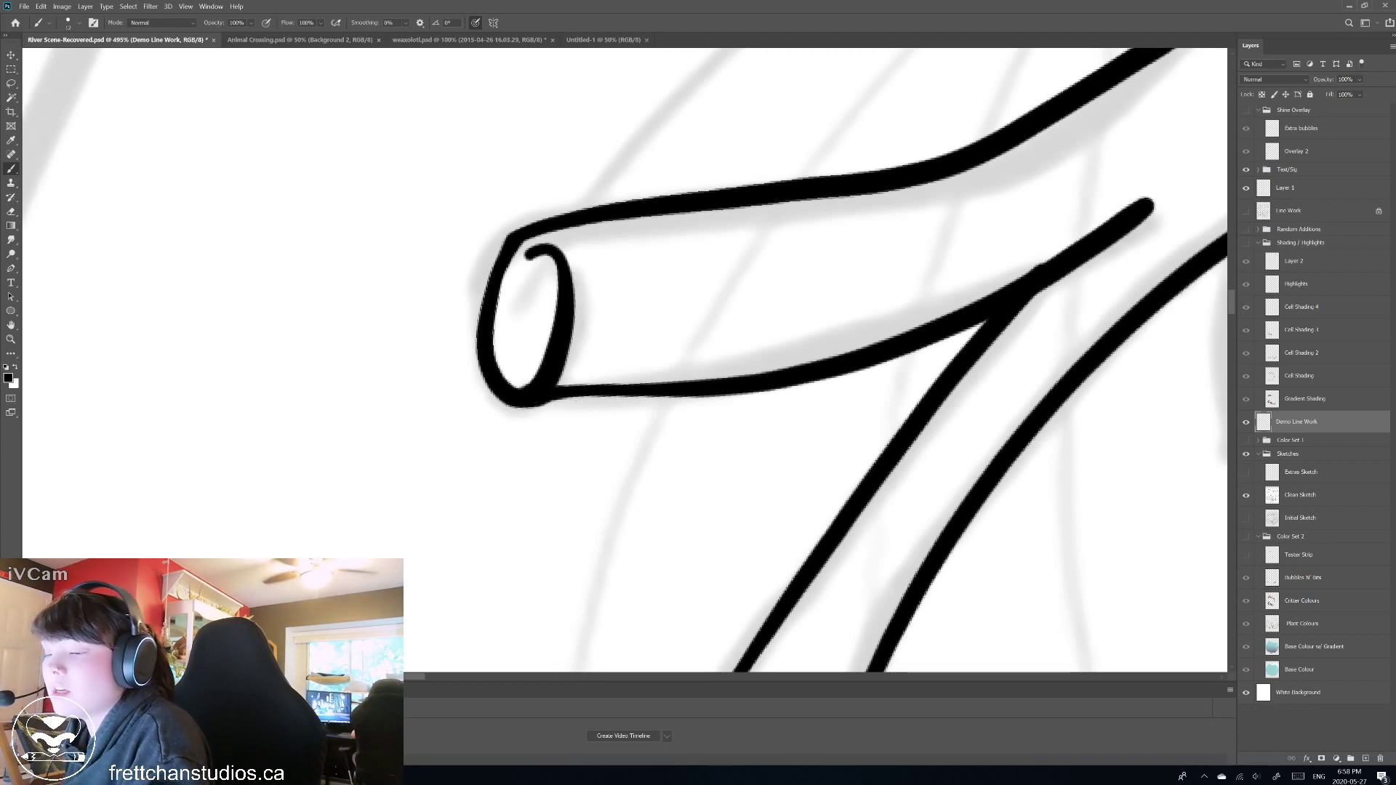
Ink the curved tip closing the branch's lower fork, reinforce one corner and erase the bump at the other.
mouse_move(517, 396)
left_mouse_down()
mouse_move(525, 384)
mouse_move(290, 182)
mouse_move(424, 213)
mouse_move(451, 276)
mouse_move(218, 156)
left_mouse_up()
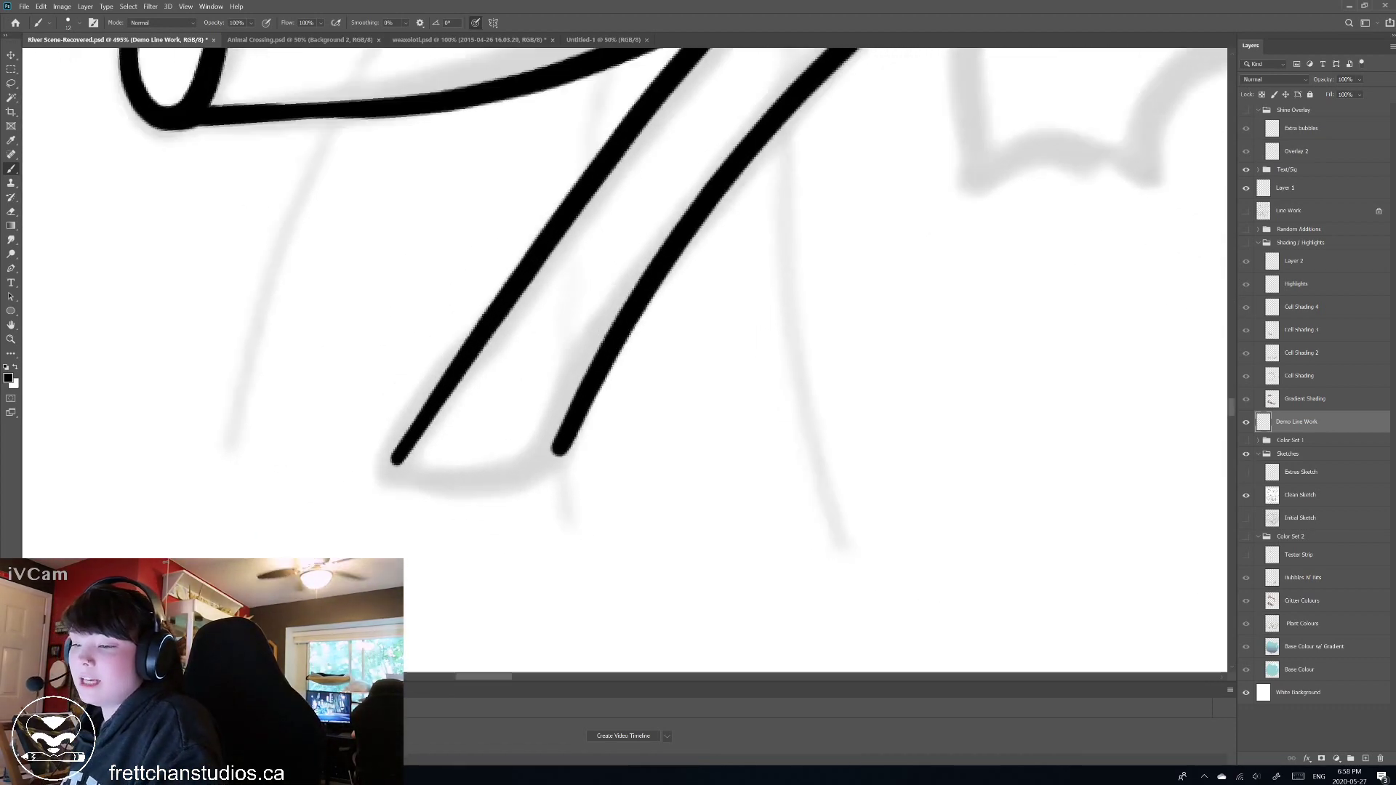
left_click_drag(625, 364, 669, 291)
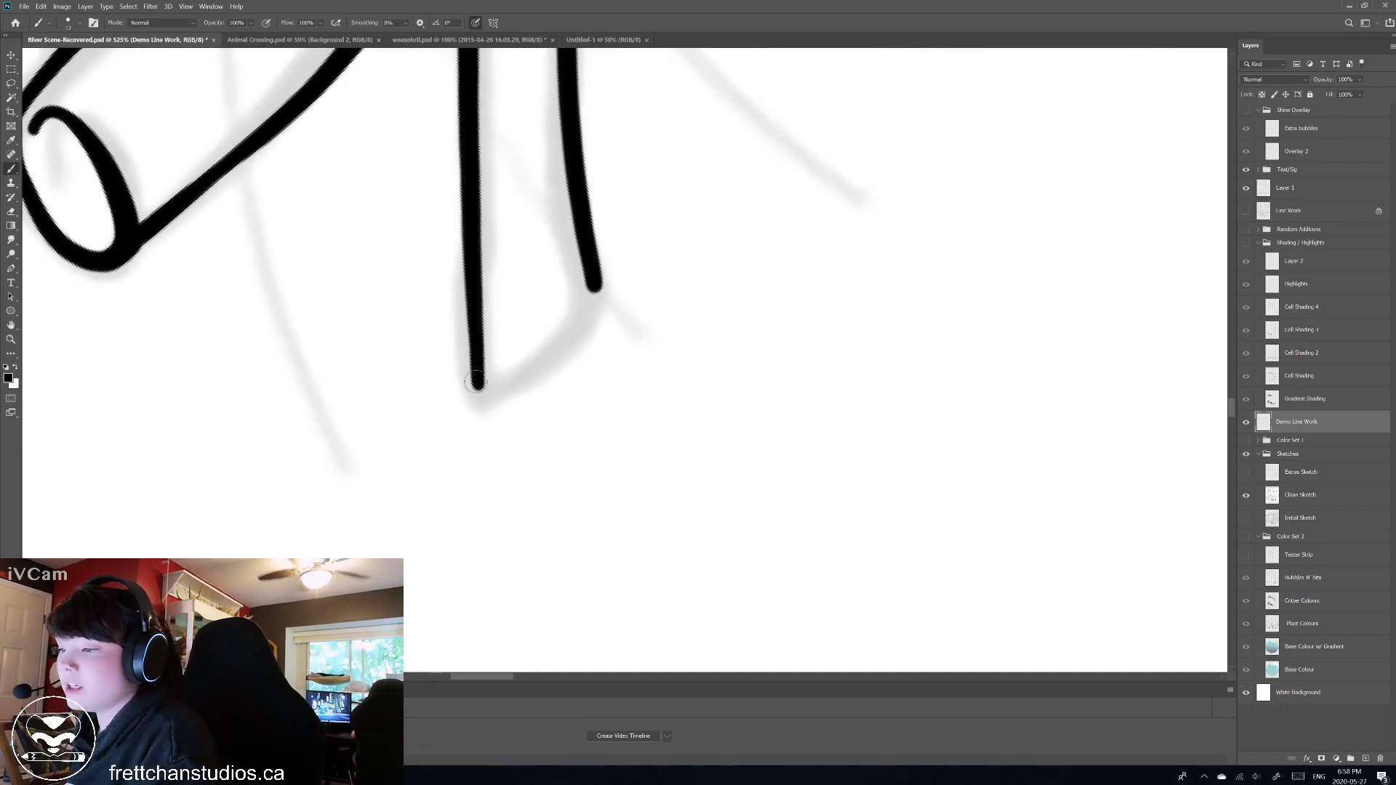
mouse_move(477, 382)
left_mouse_down()
mouse_move(560, 337)
mouse_move(604, 269)
left_mouse_up()
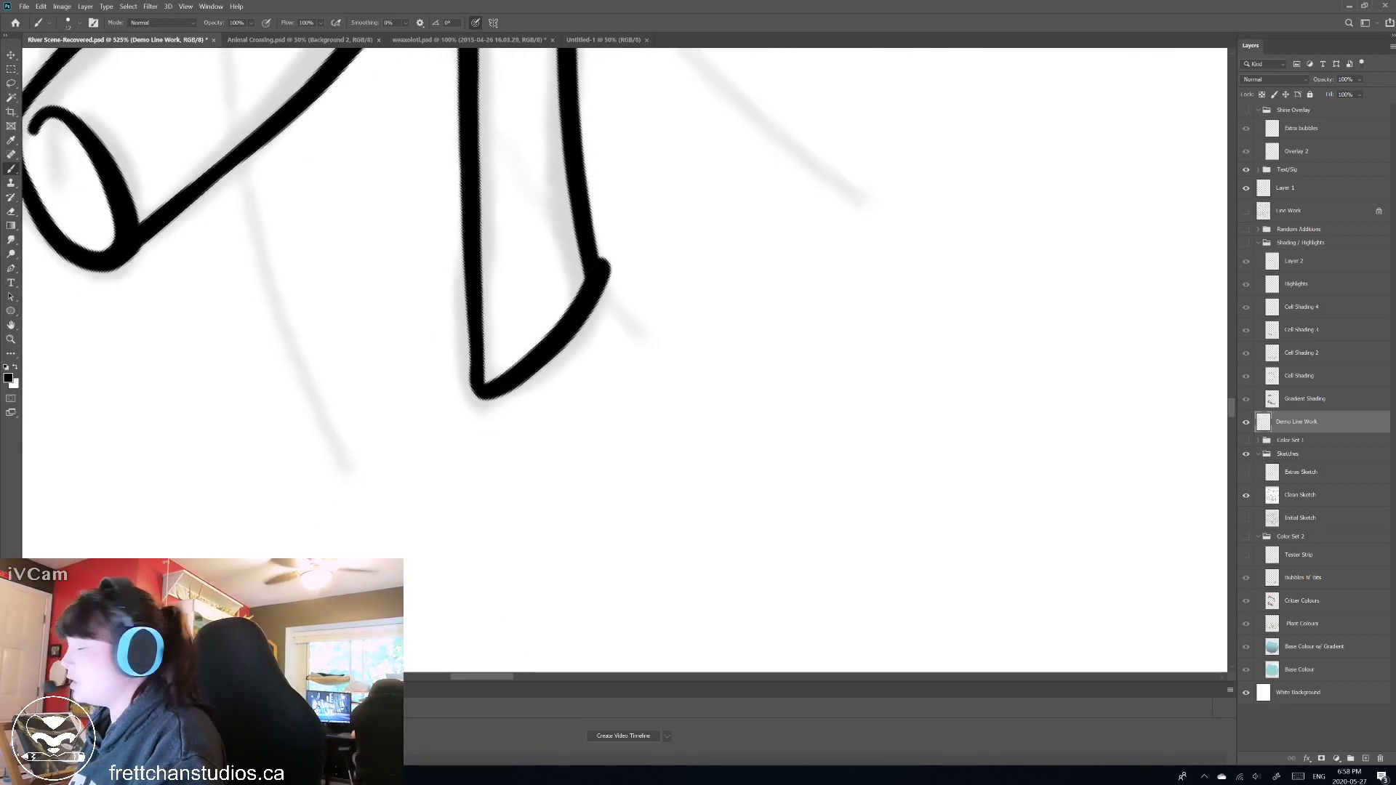
left_click_drag(472, 309, 480, 389)
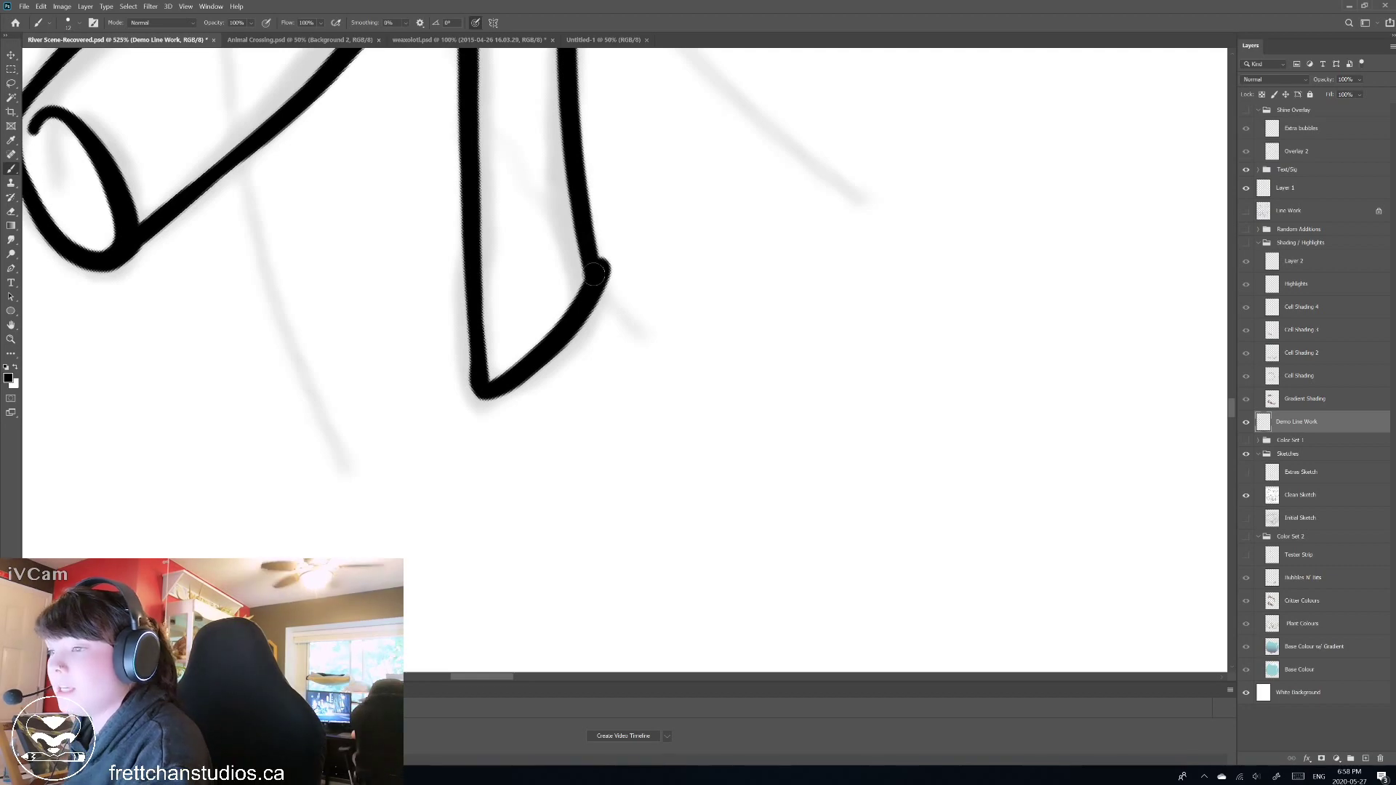
key("e")
mouse_move(604, 234)
left_mouse_down()
mouse_move(611, 295)
mouse_move(607, 266)
left_mouse_up()
Ink the outer curve joining the upper and lower edges at the branch's rear end near the beaver's body.
scroll(625, 305, "down", 6)
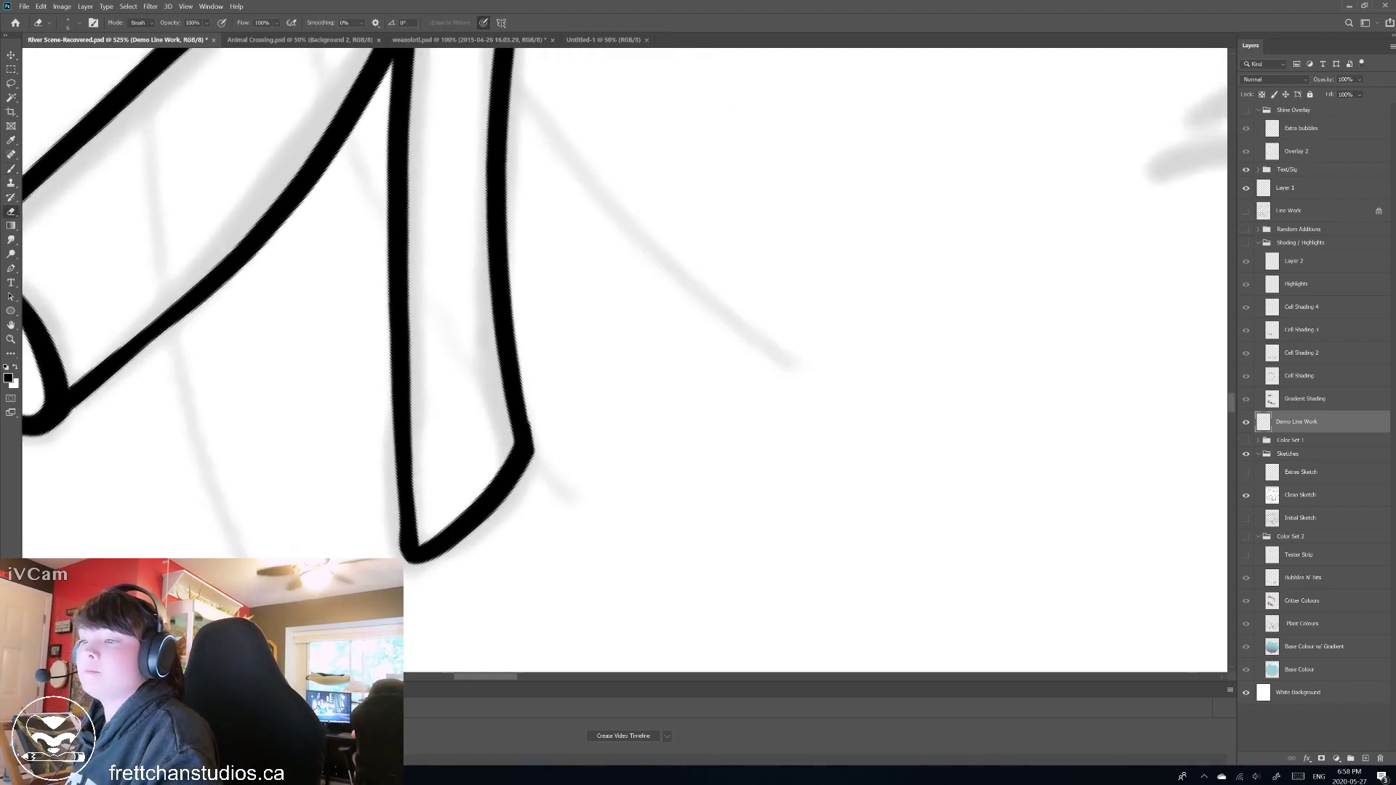
scroll(626, 305, "down", 3)
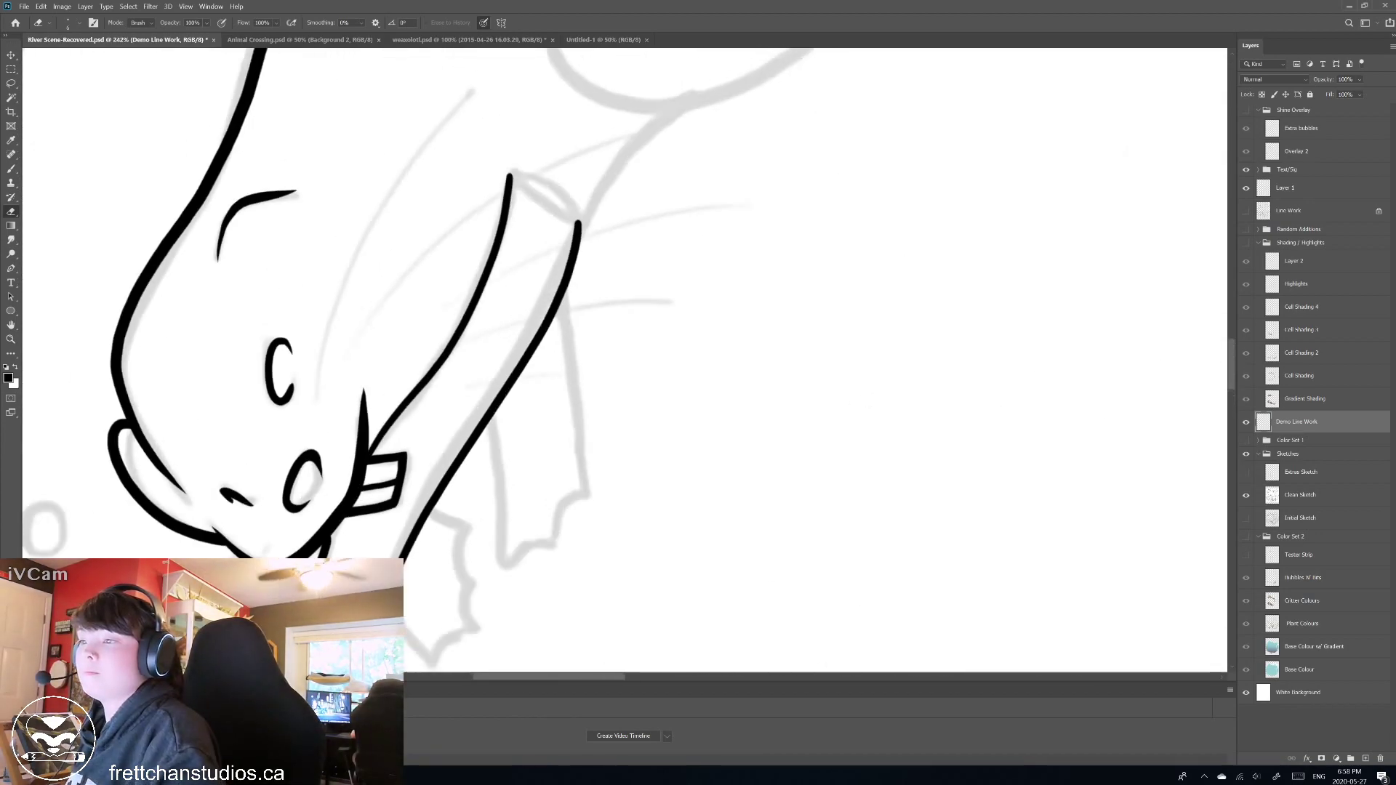
scroll(582, 305, "up", 3)
scroll(945, 58, "up", 1)
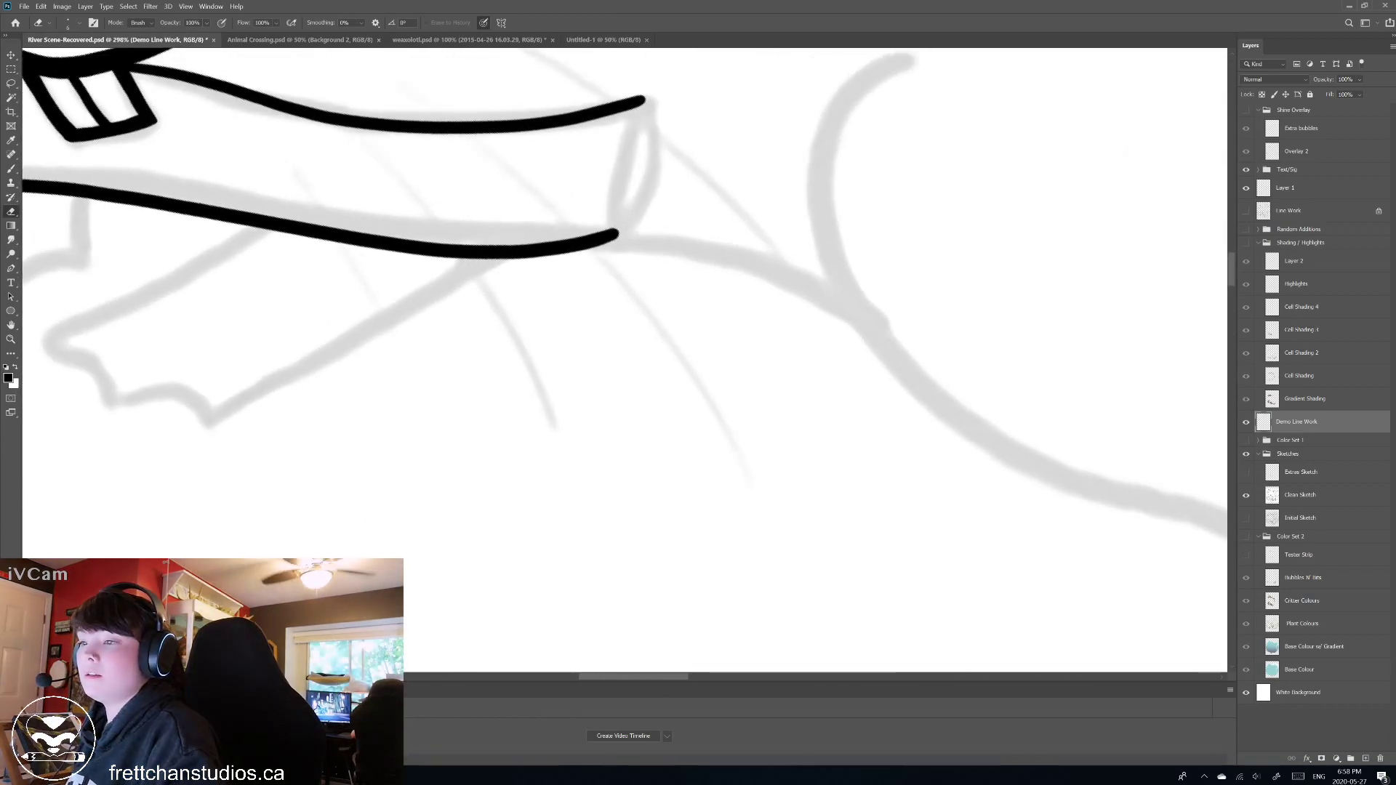
key("b")
left_click_drag(637, 101, 614, 221)
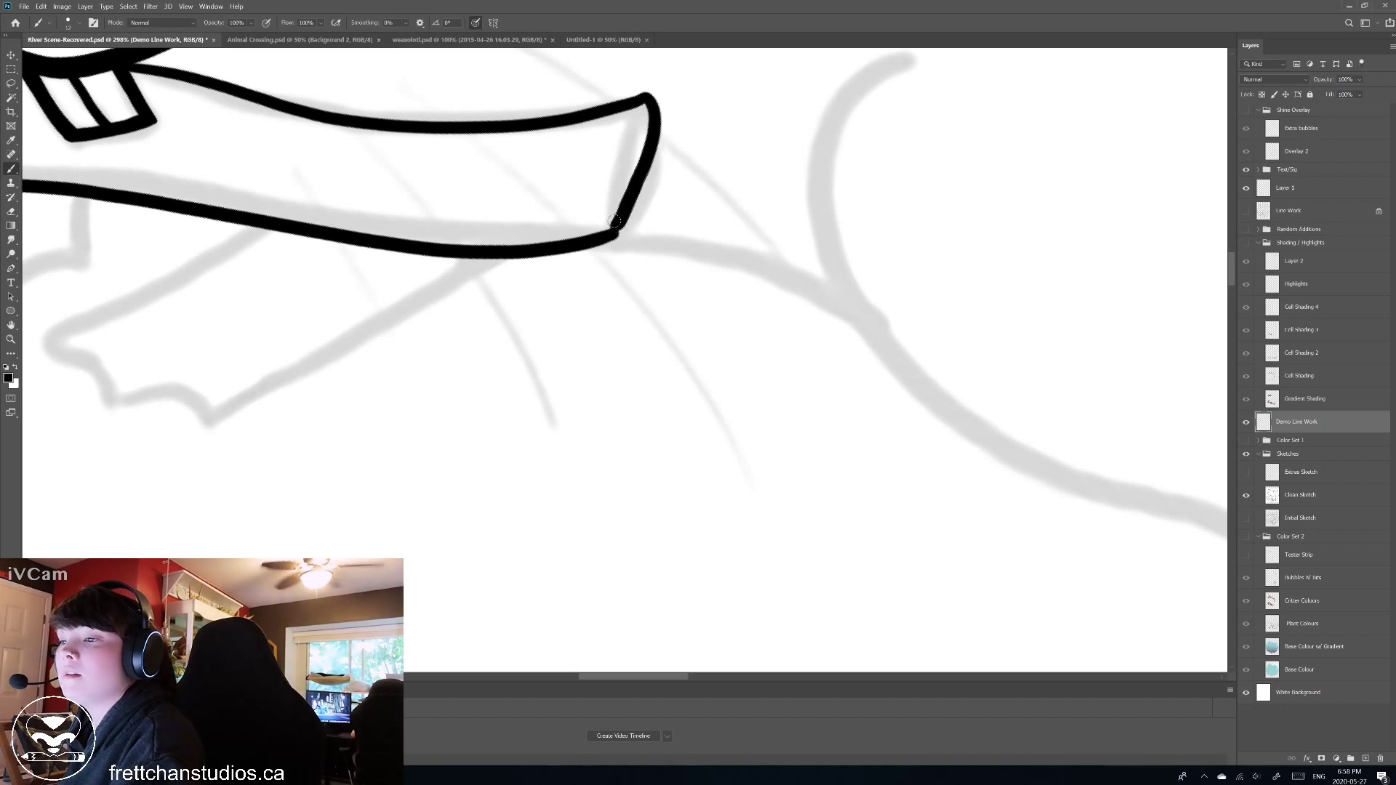
Redraw the outer curve of the branch's rear end and ink the inner curve of its cut face.
key("ctrl+z")
left_click_drag(646, 98, 615, 231)
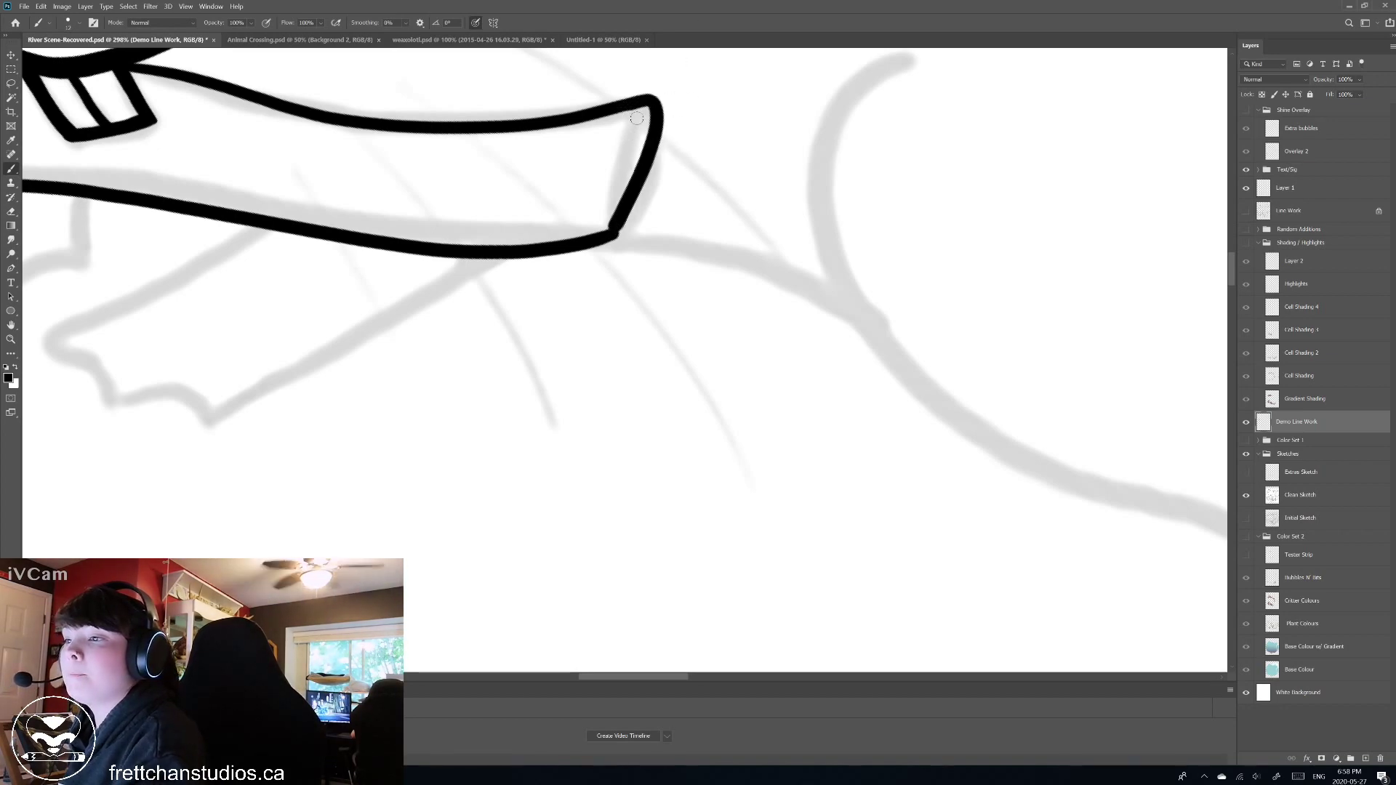
left_click_drag(637, 120, 608, 241)
key("ctrl+z")
left_click_drag(645, 118, 596, 224)
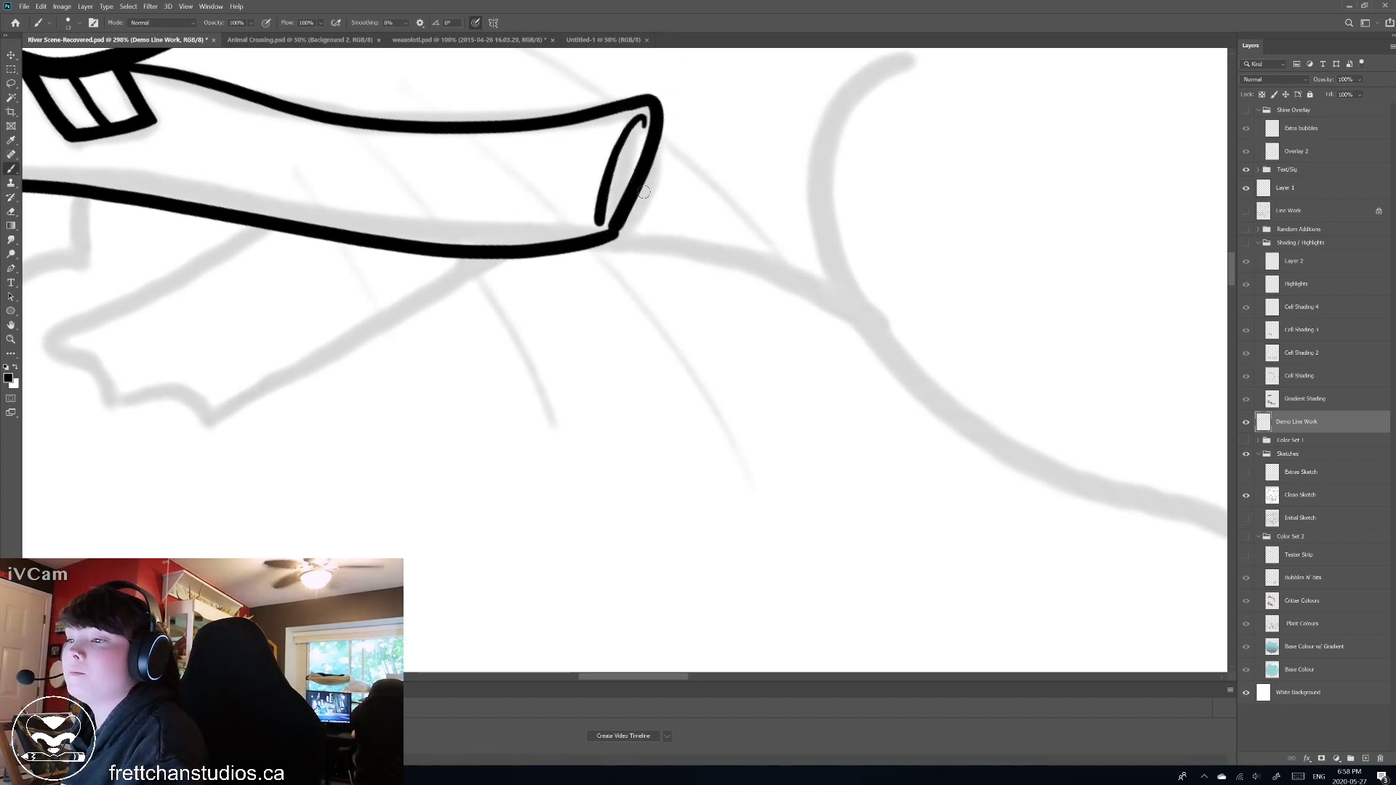
Increase the brush size and ink the beaver's front paw under the rear part of the branch, from edge to edge with its toes.
scroll(625, 290, "down", 6)
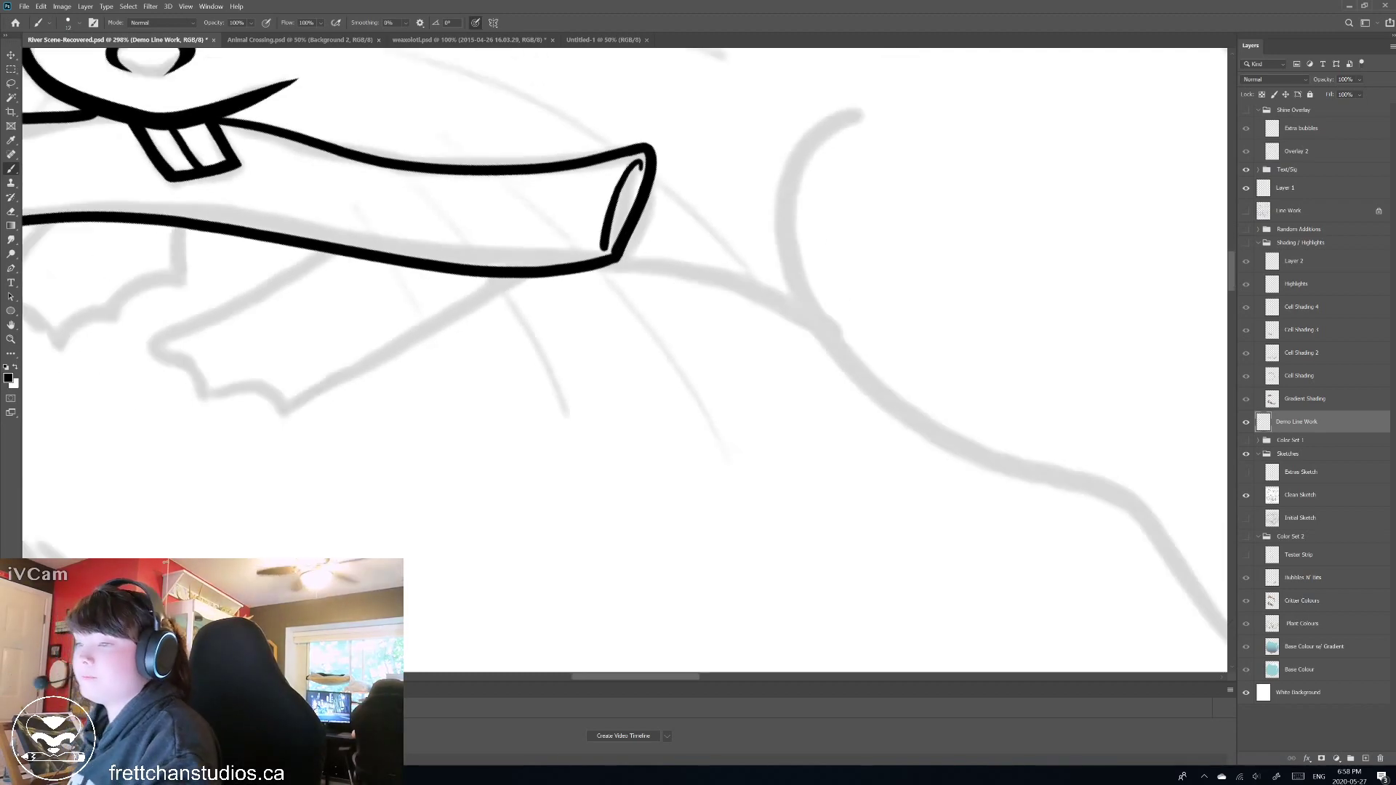
scroll(578, 509, "up", 1)
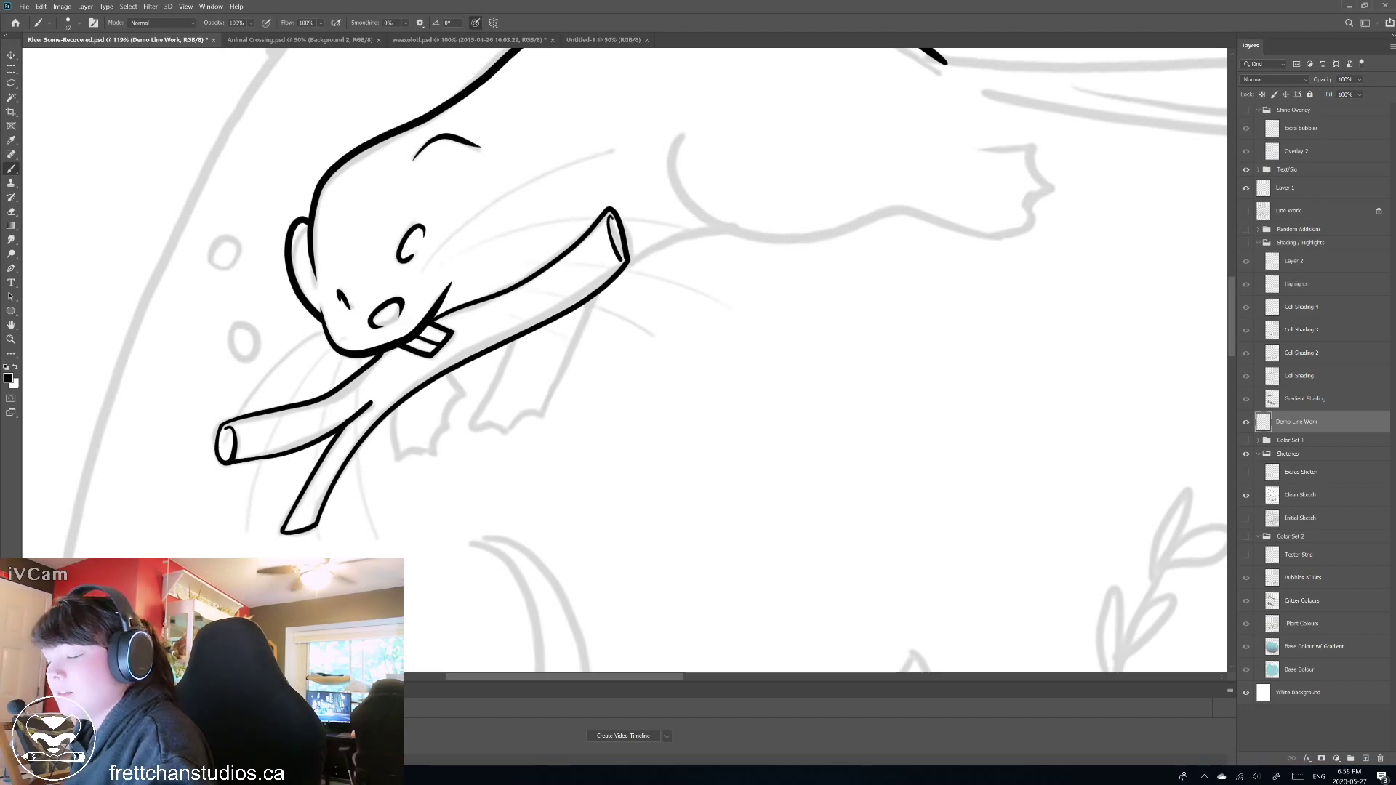
scroll(554, 405, "up", 3)
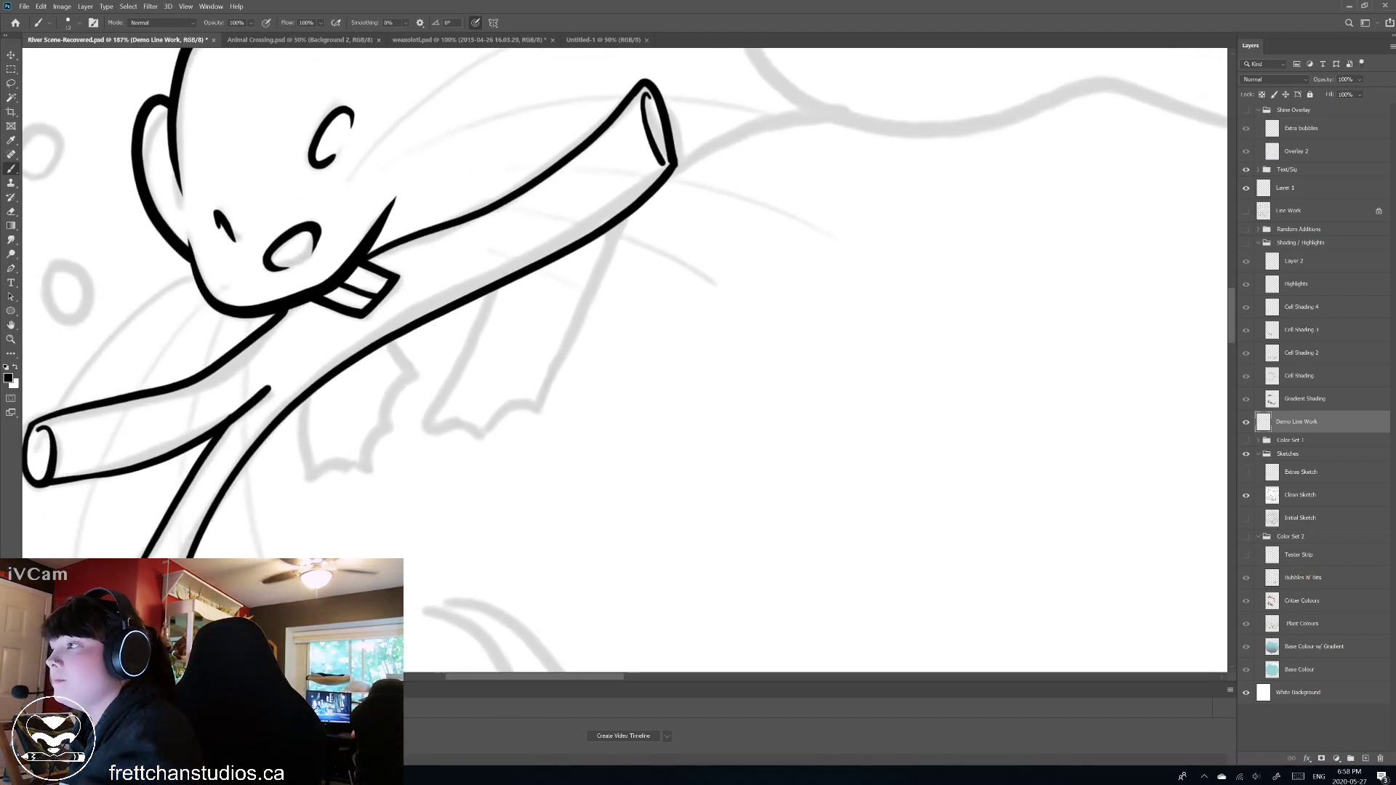
left_click(73, 22)
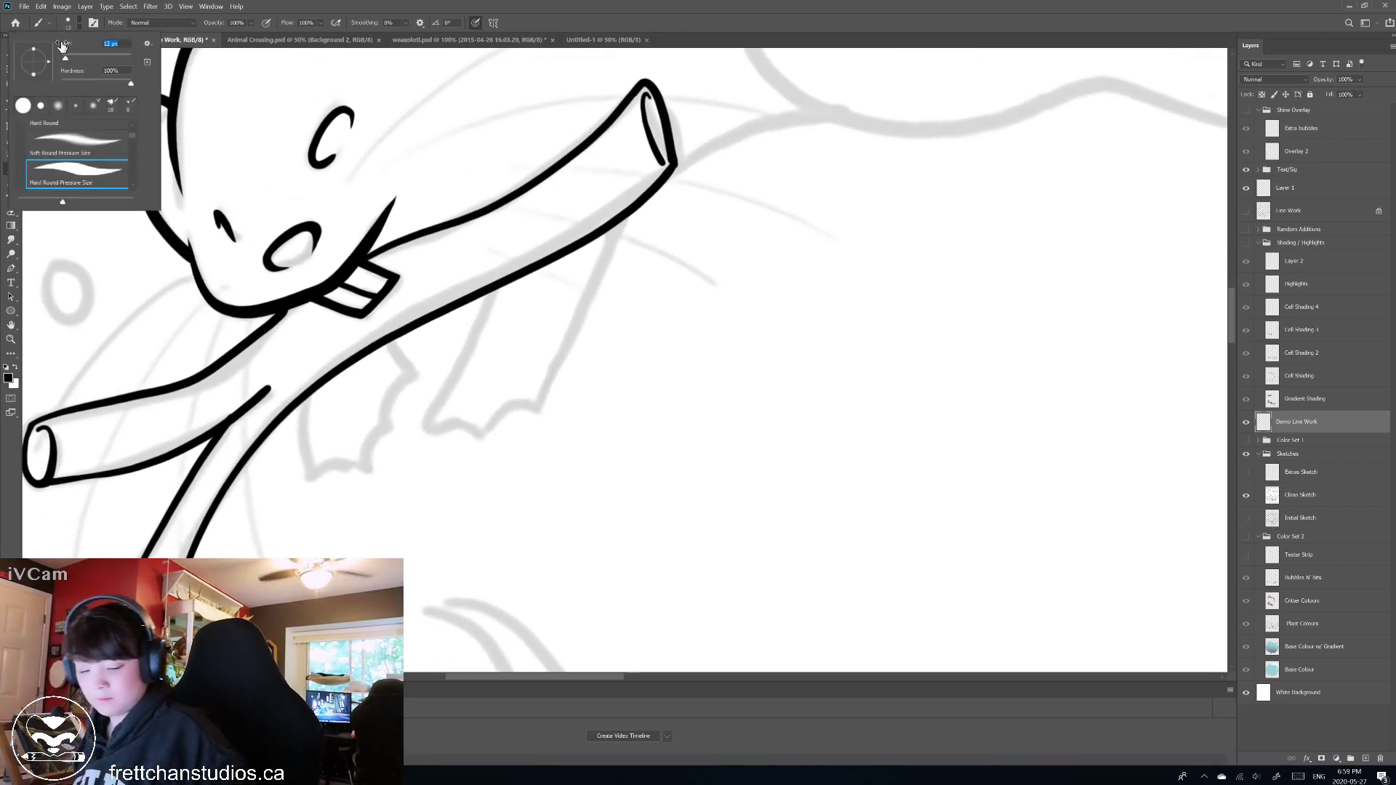
left_click_drag(62, 45, 75, 45)
left_click(473, 332)
left_click_drag(494, 291, 436, 413)
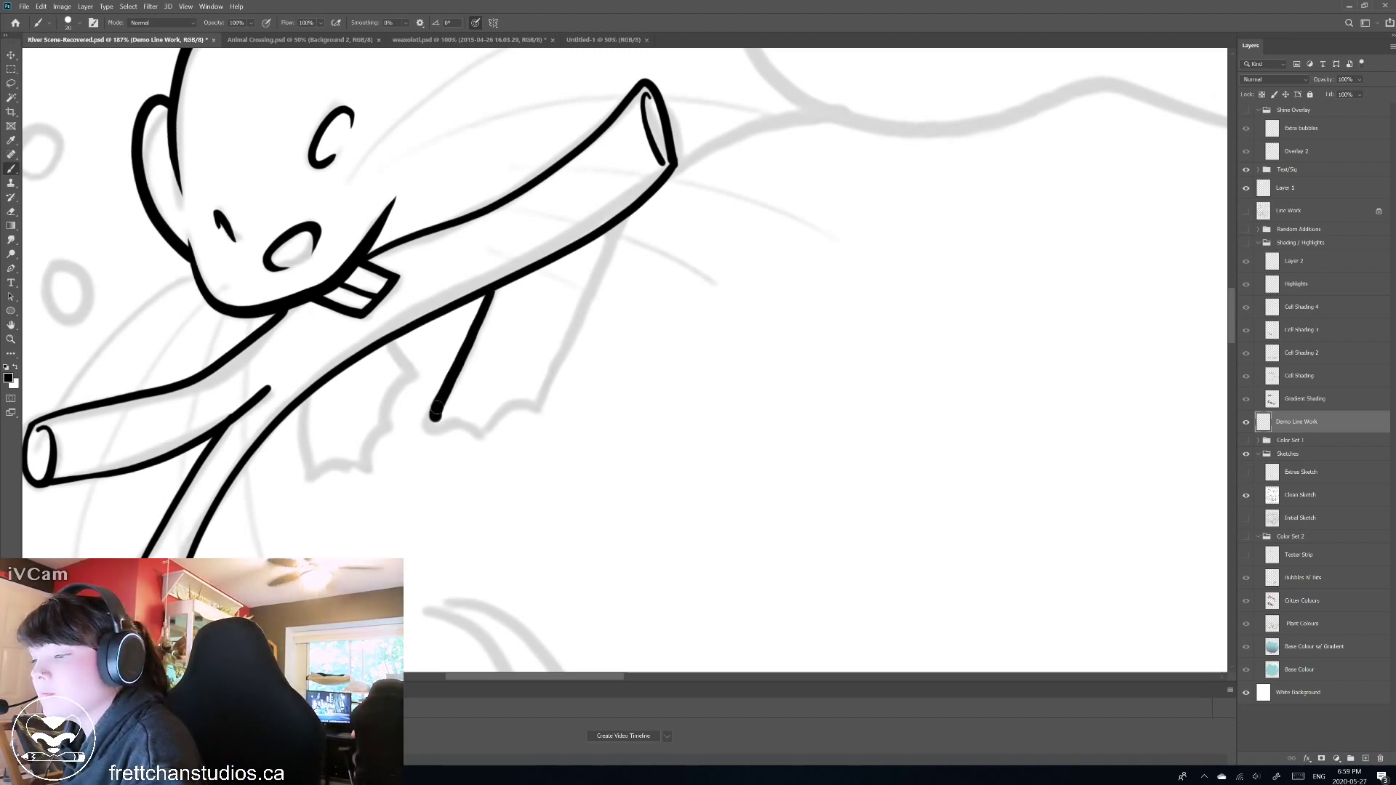
key("ctrl+z")
mouse_move(495, 290)
left_mouse_down()
mouse_move(430, 428)
mouse_move(478, 436)
mouse_move(542, 409)
mouse_move(619, 227)
left_mouse_up()
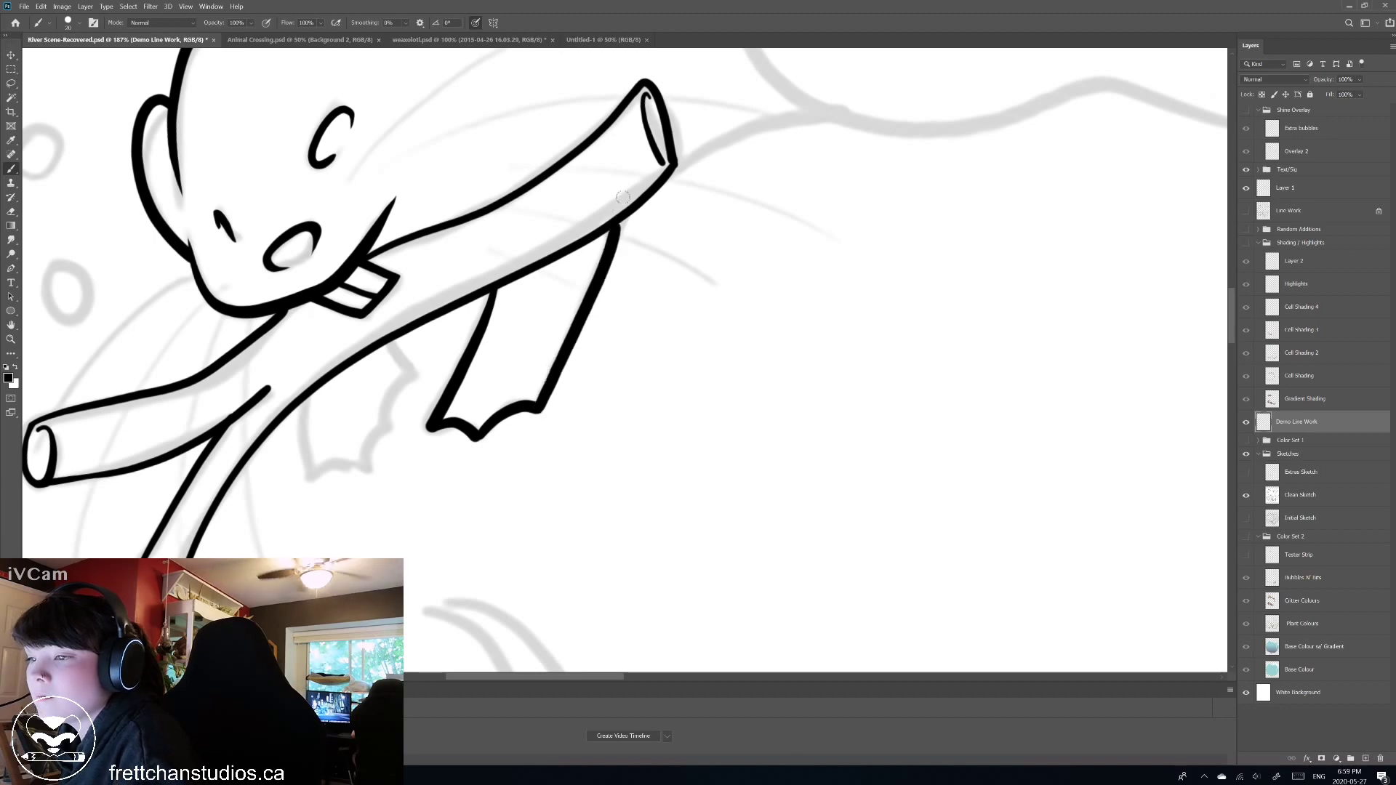
Ink the beaver's other front paw below the branch near the fork, drawing both sides and the scalloped toes.
left_click_drag(299, 401, 316, 472)
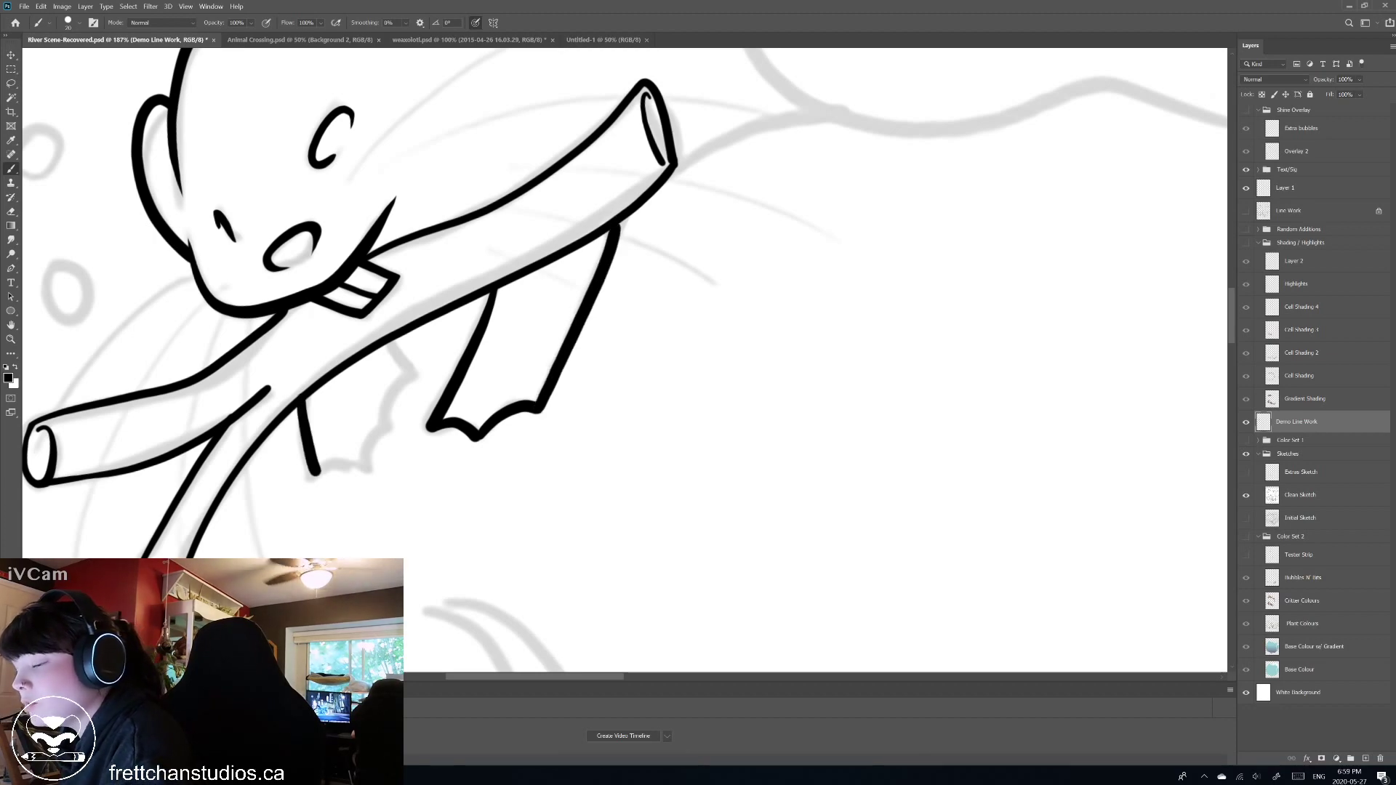
left_click_drag(393, 337, 418, 374)
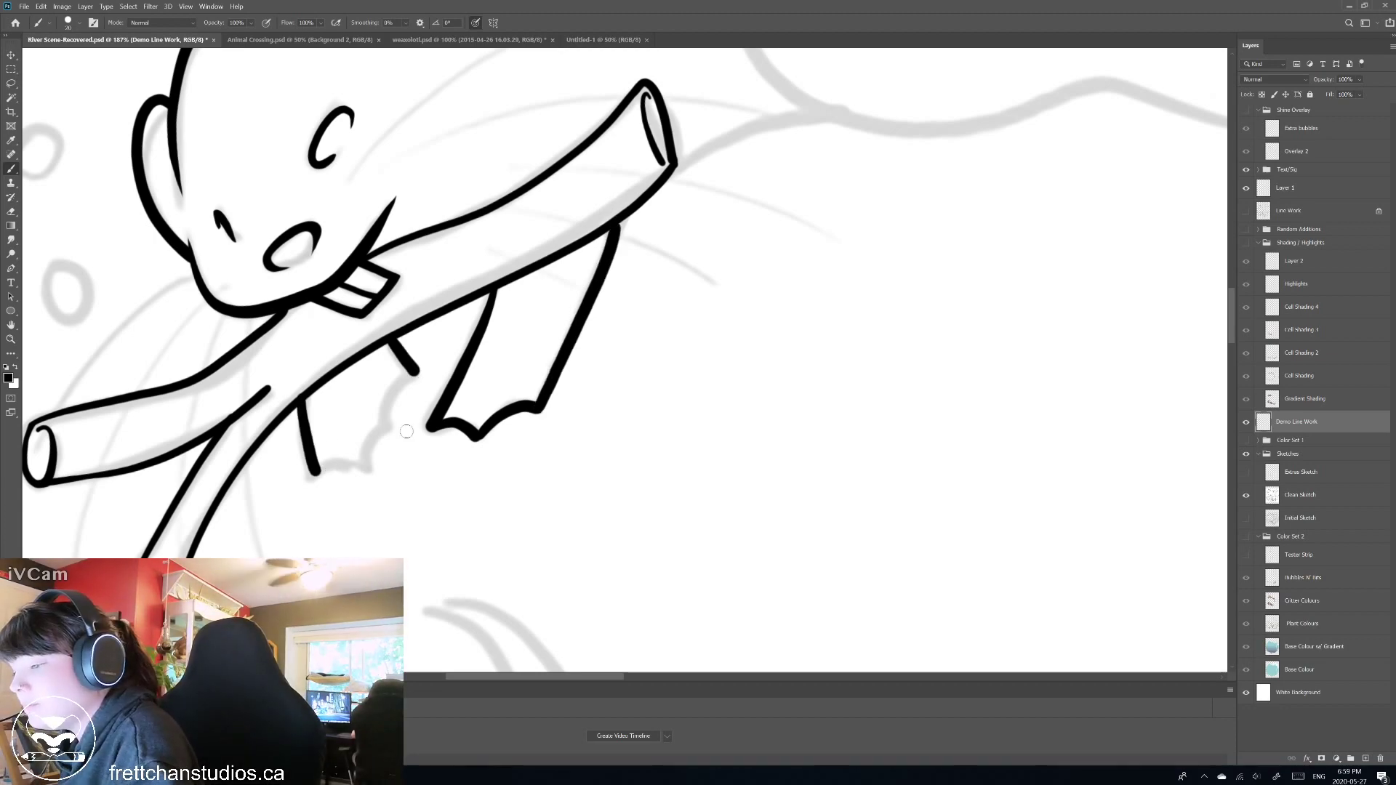
mouse_move(316, 471)
left_mouse_down()
mouse_move(371, 471)
mouse_move(411, 441)
mouse_move(419, 373)
mouse_move(401, 404)
left_mouse_up()
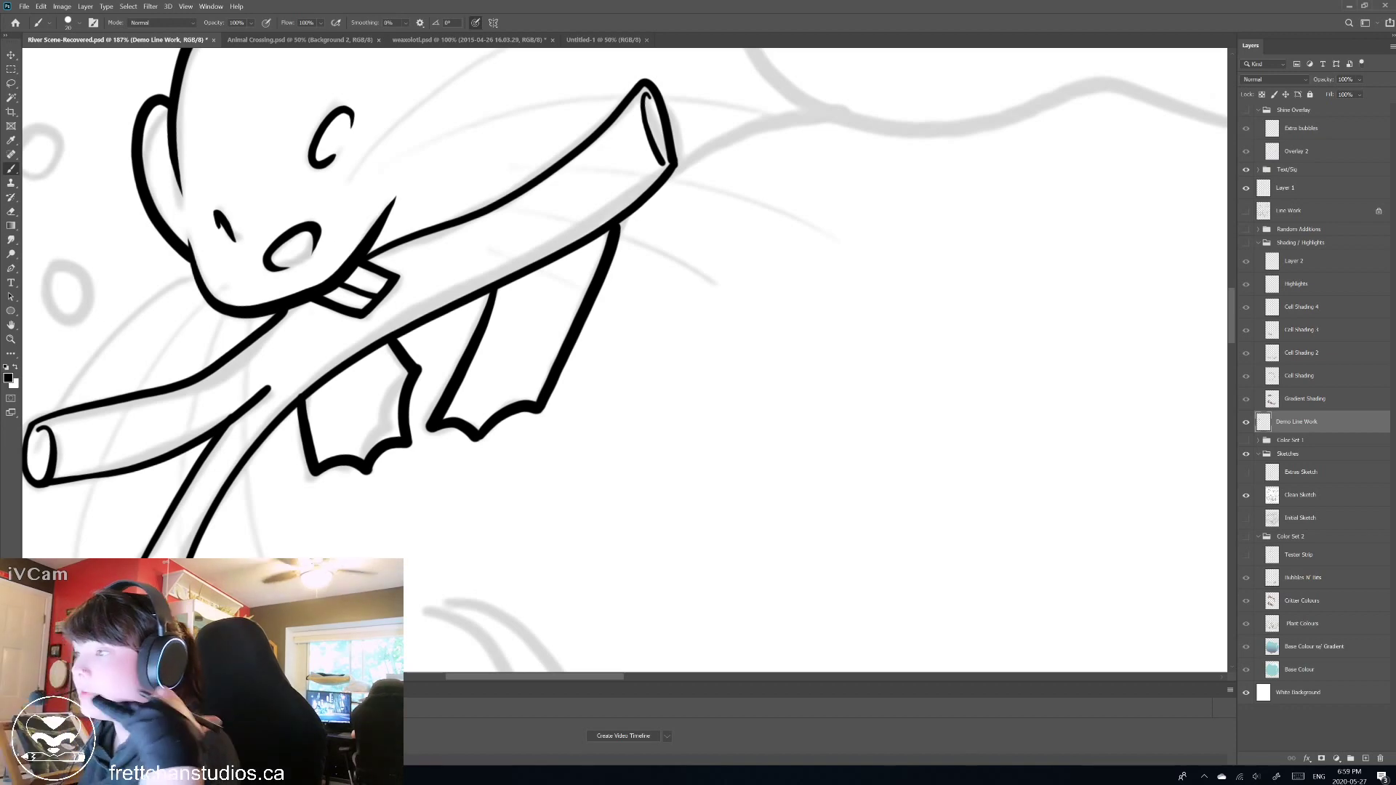
Ink the beaver's belly line from the rear end of the branch to the hind leg.
scroll(767, 302, "down", 4)
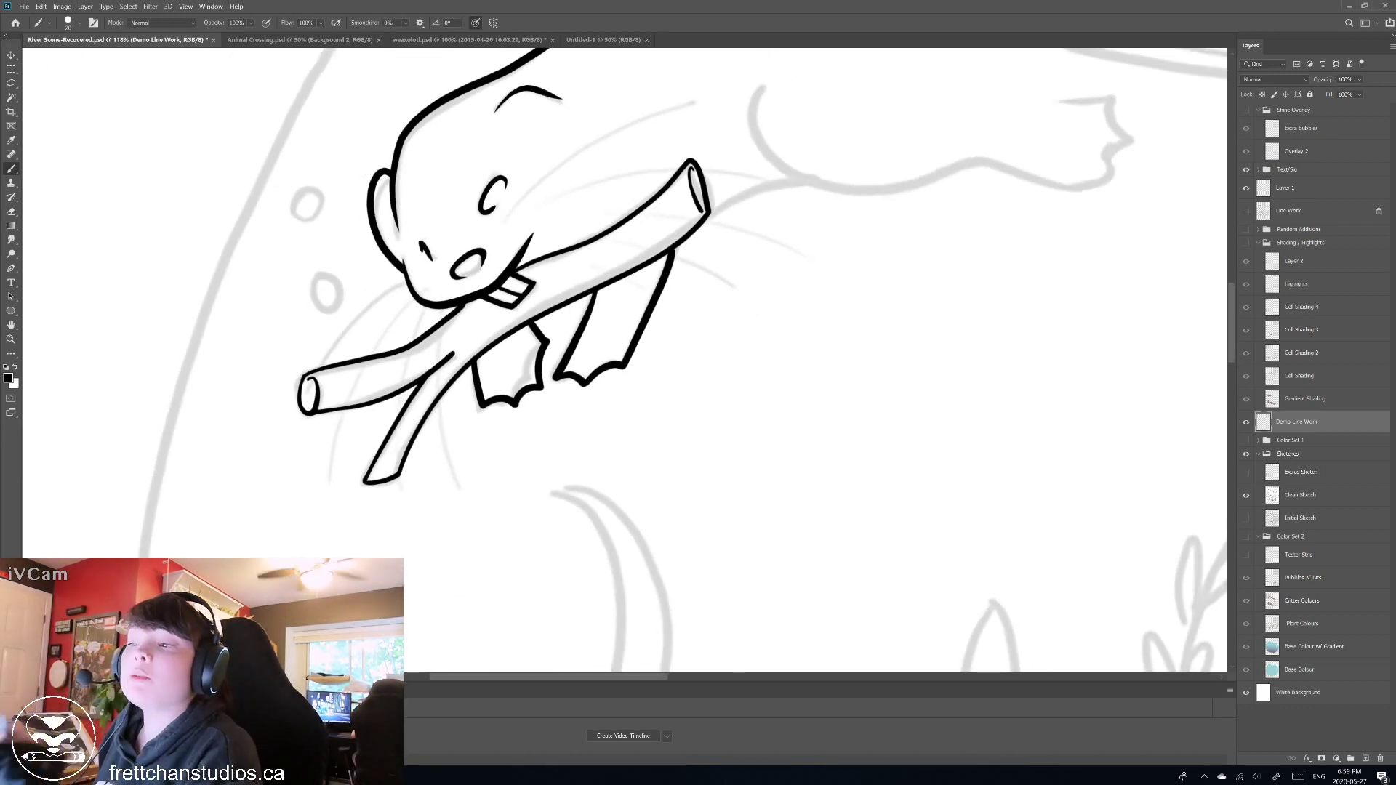
left_click_drag(677, 291, 622, 400)
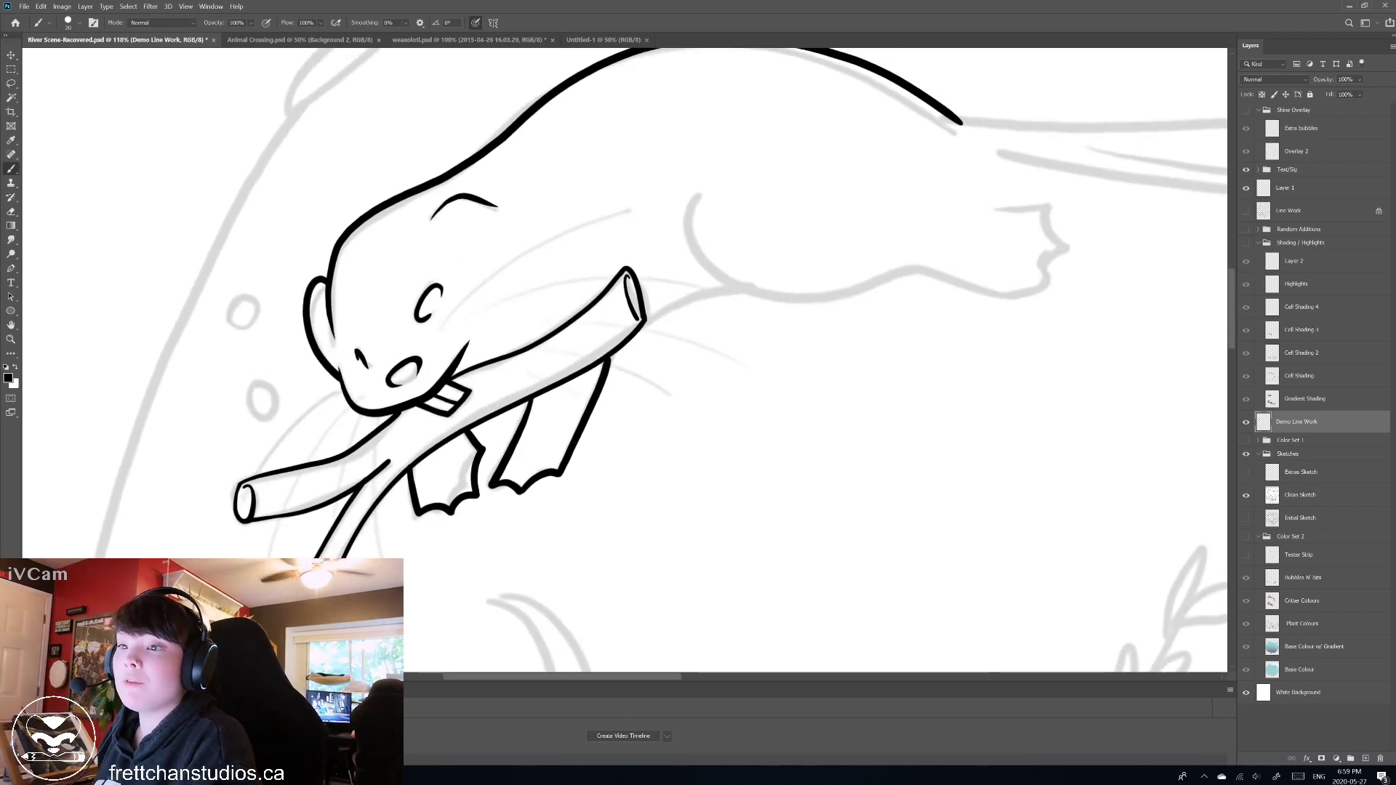
left_click_drag(727, 312, 629, 355)
scroll(749, 362, "up", 2)
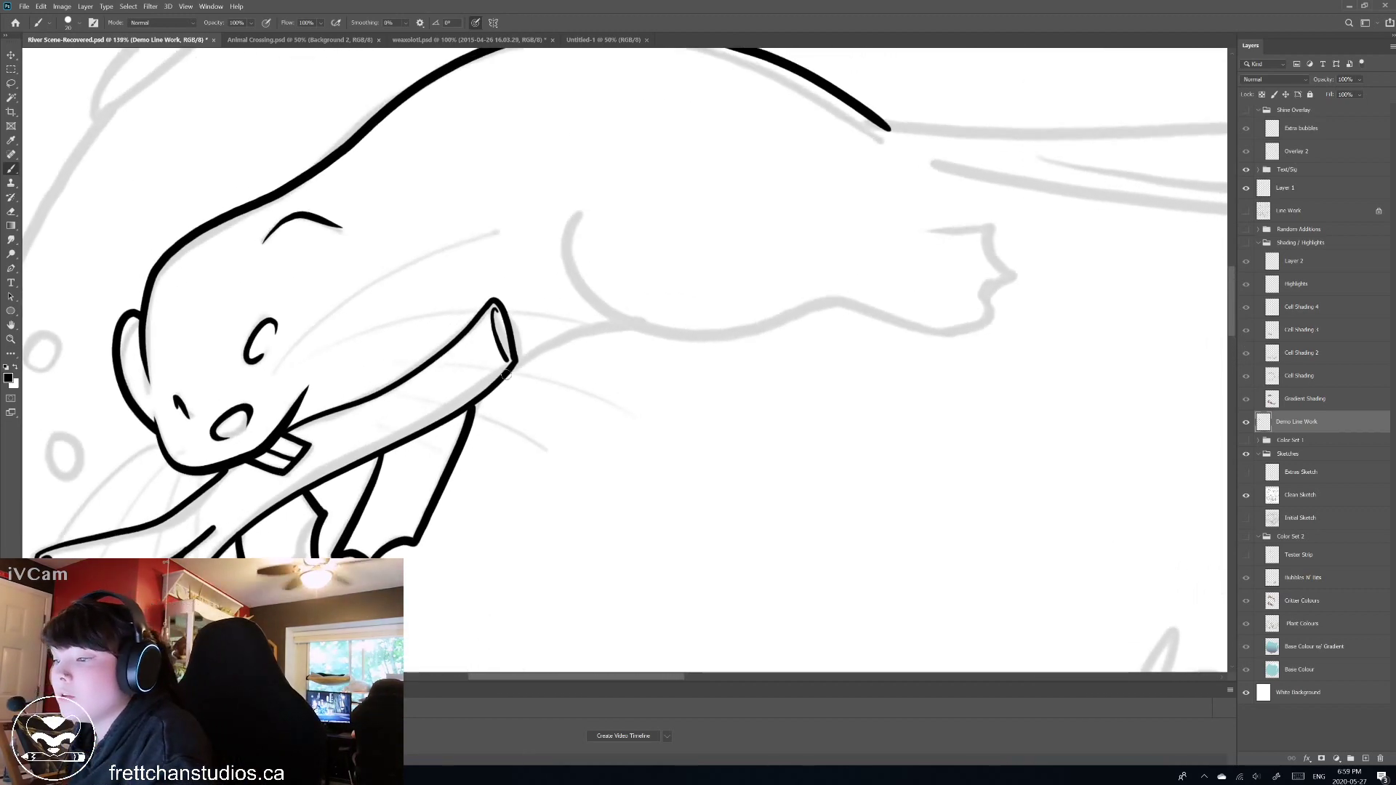
left_click_drag(510, 373, 639, 314)
Ink the curved thigh of the beaver's hind leg down to the ankle, redoing the stroke until it follows the sketch.
scroll(639, 314, "down", 1)
scroll(746, 356, "down", 3)
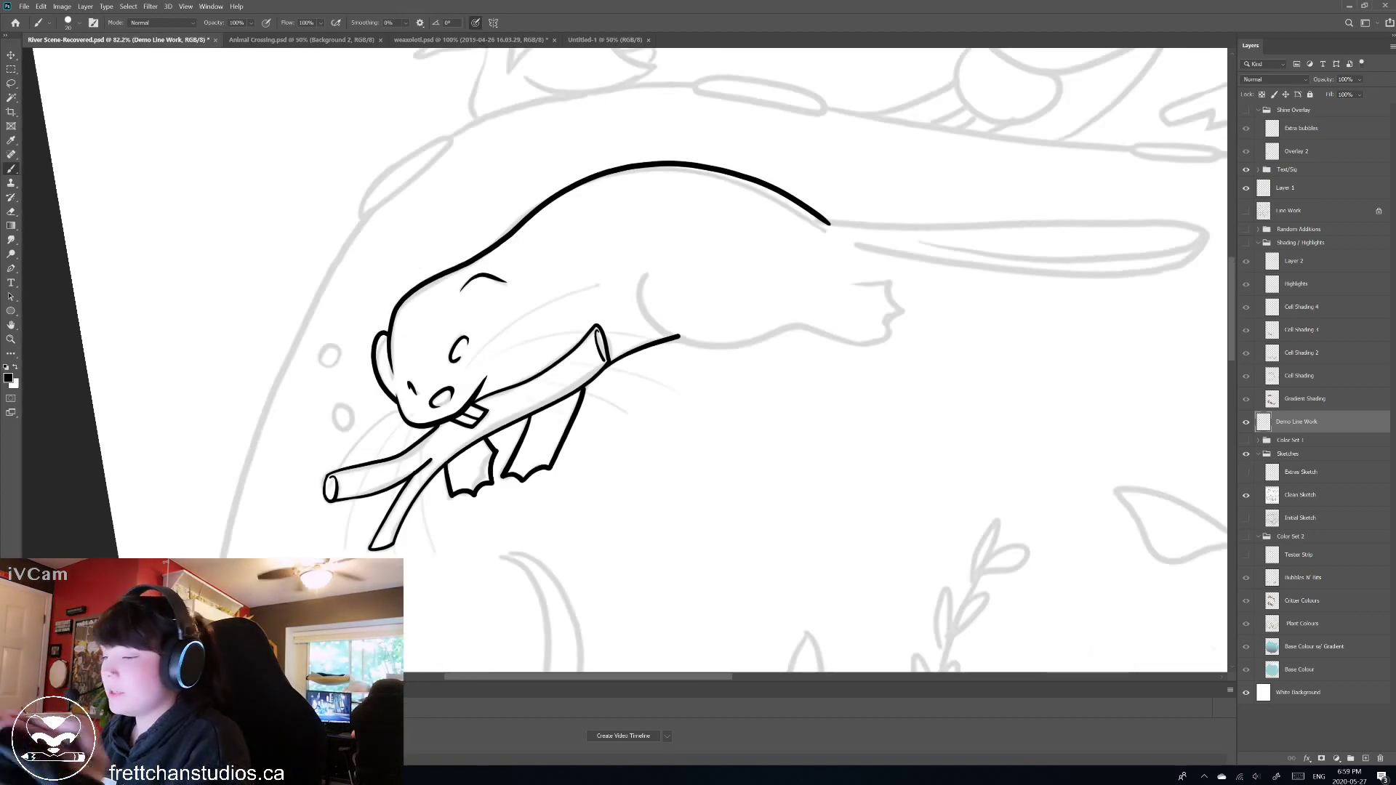
left_click_drag(828, 223, 757, 377)
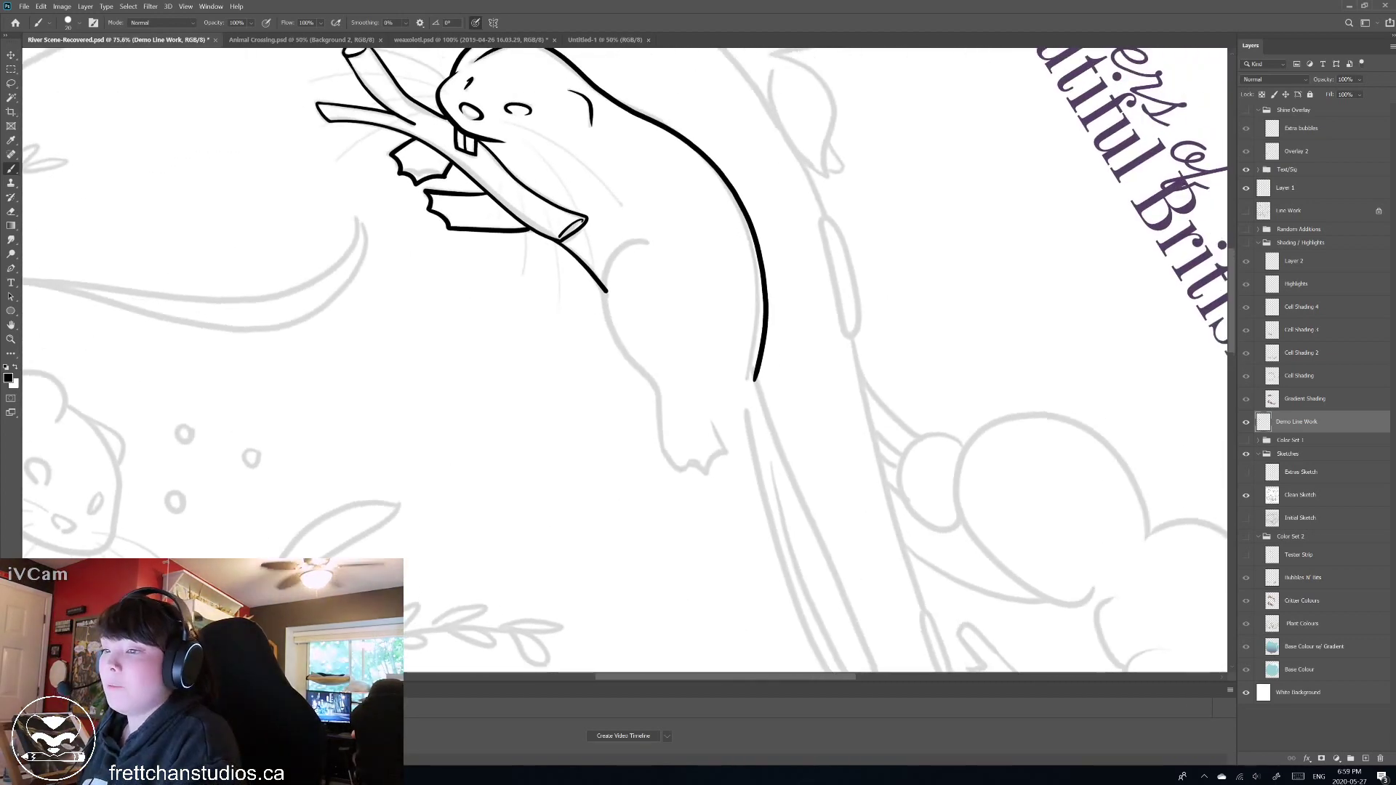
scroll(729, 375, "up", 2)
scroll(728, 376, "down", 1)
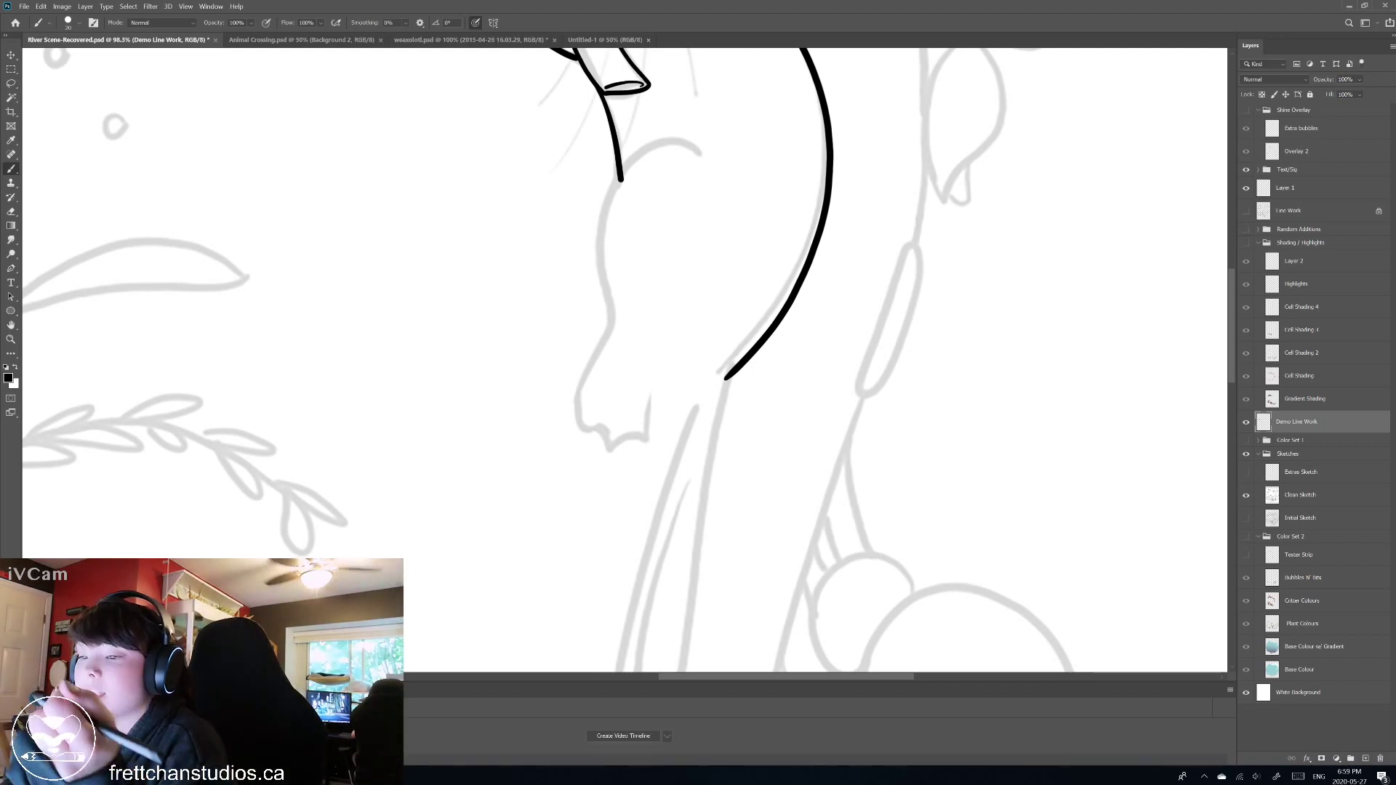
scroll(678, 215, "up", 3)
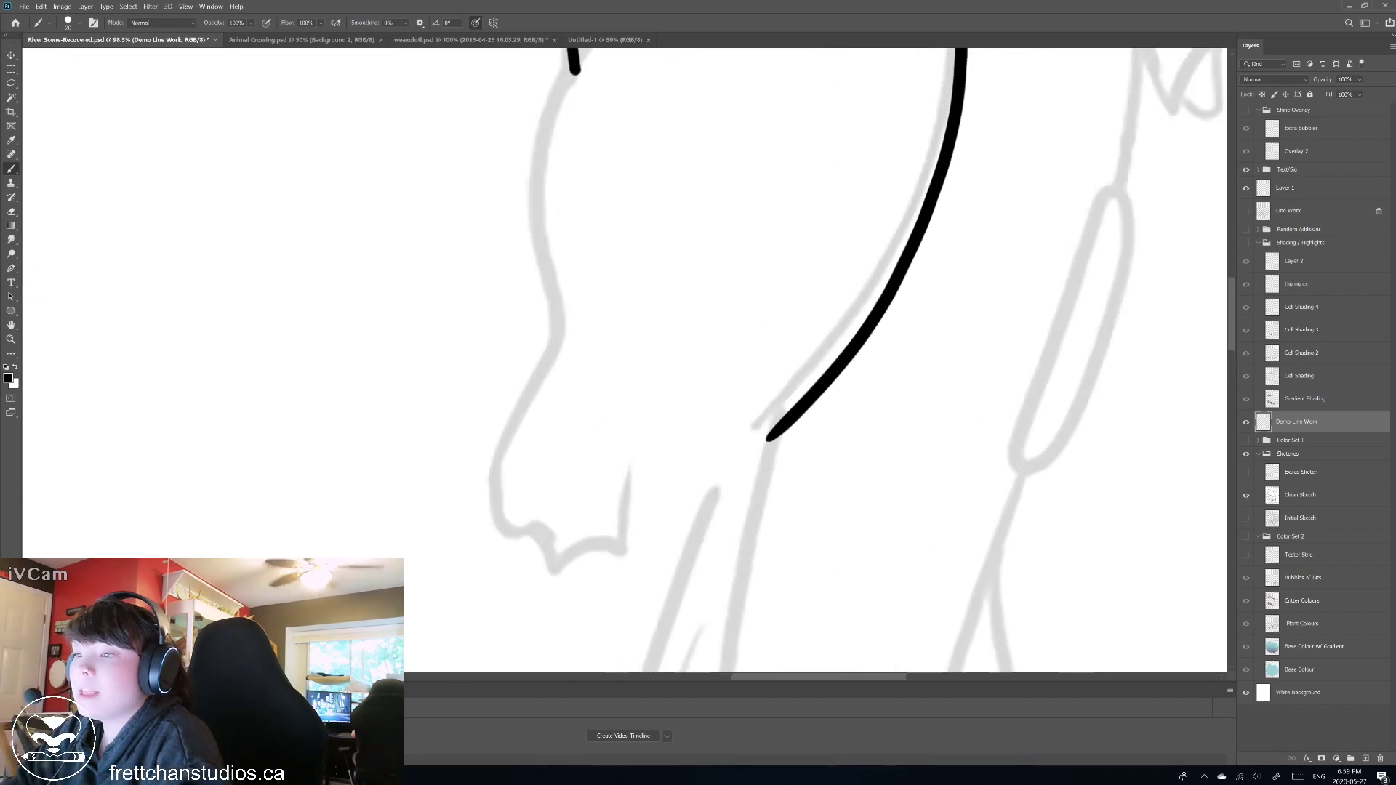
scroll(684, 446, "down", 1)
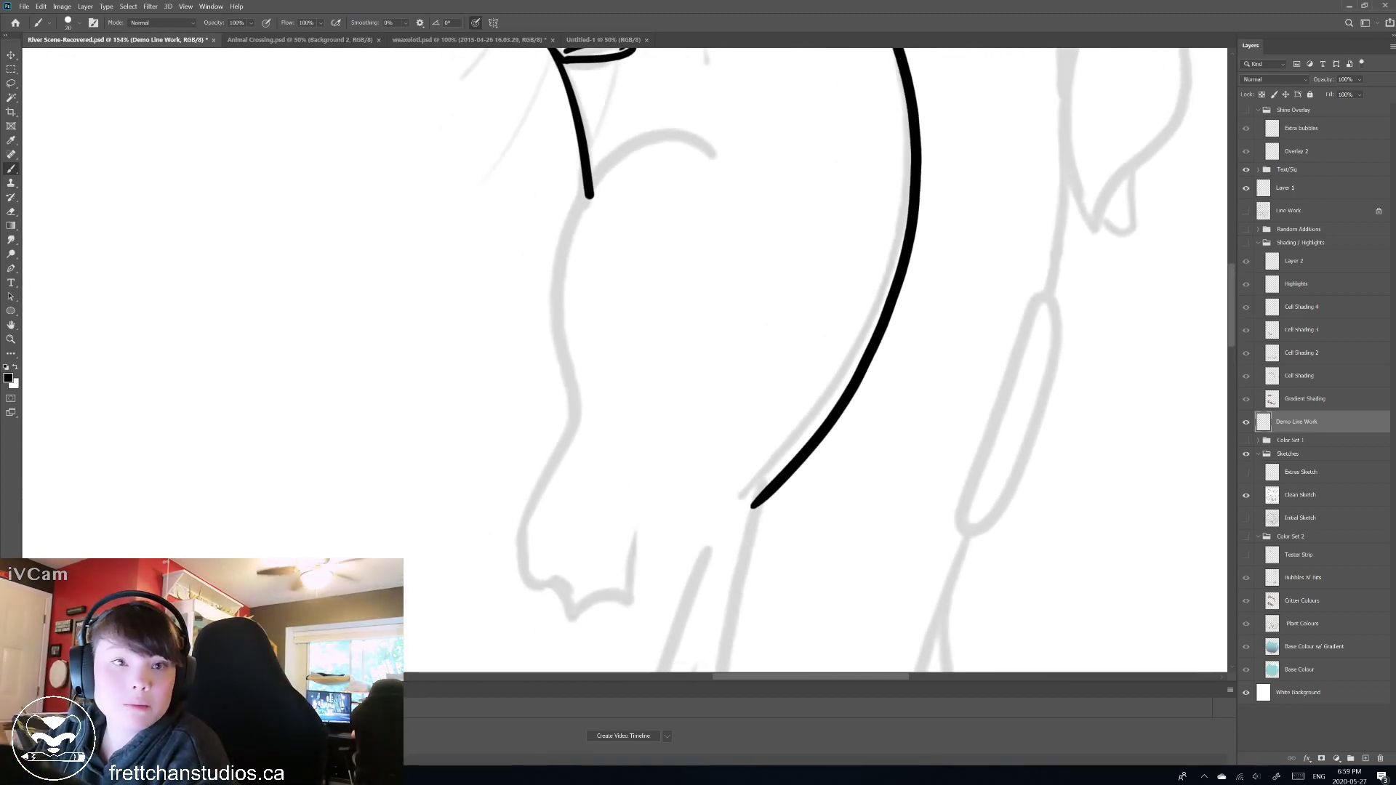
mouse_move(590, 186)
left_mouse_down()
mouse_move(717, 155)
mouse_move(586, 391)
left_mouse_up()
key("ctrl+z")
key("ctrl+z")
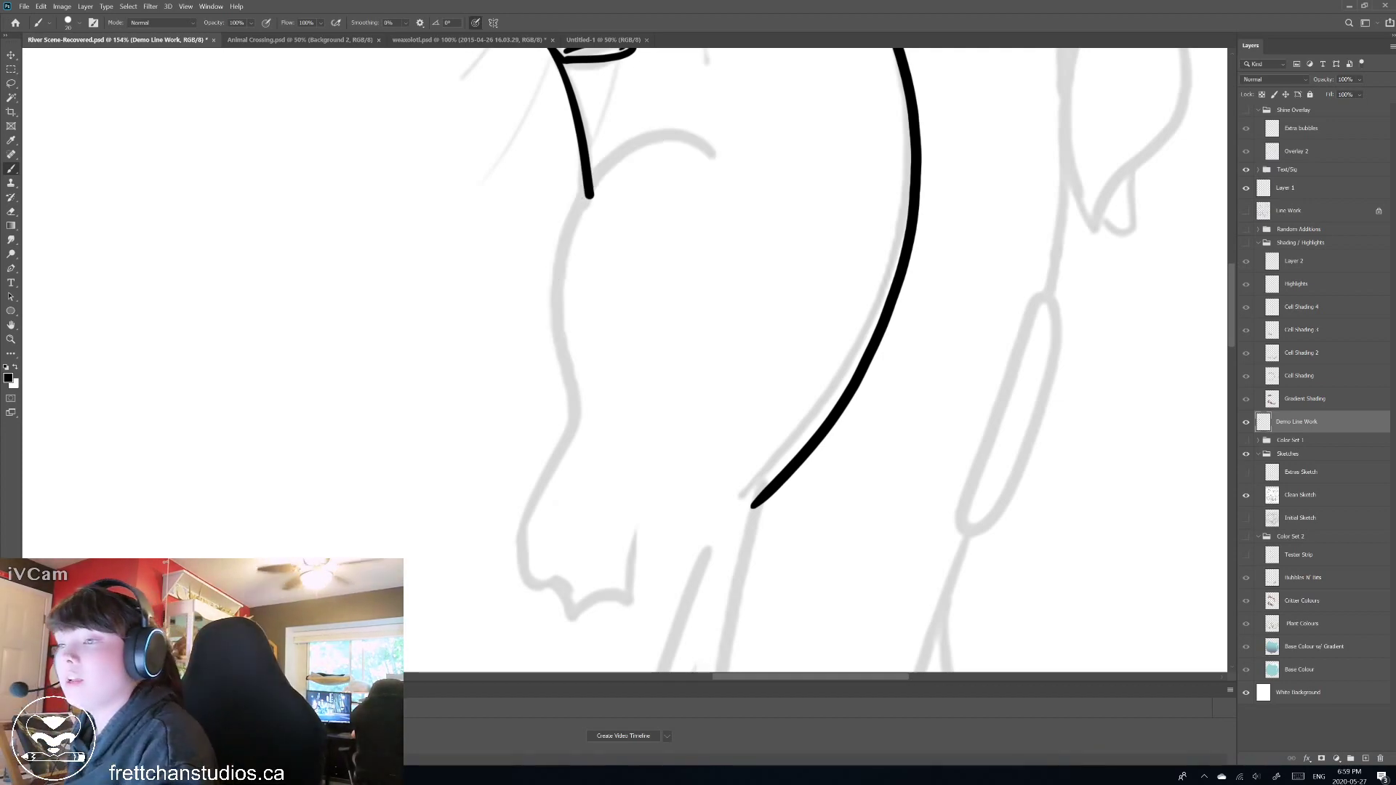
mouse_move(718, 155)
left_mouse_down()
mouse_move(560, 405)
mouse_move(577, 439)
left_mouse_up()
key("ctrl+z")
mouse_move(678, 122)
left_mouse_down()
mouse_move(724, 169)
mouse_move(585, 438)
left_mouse_up()
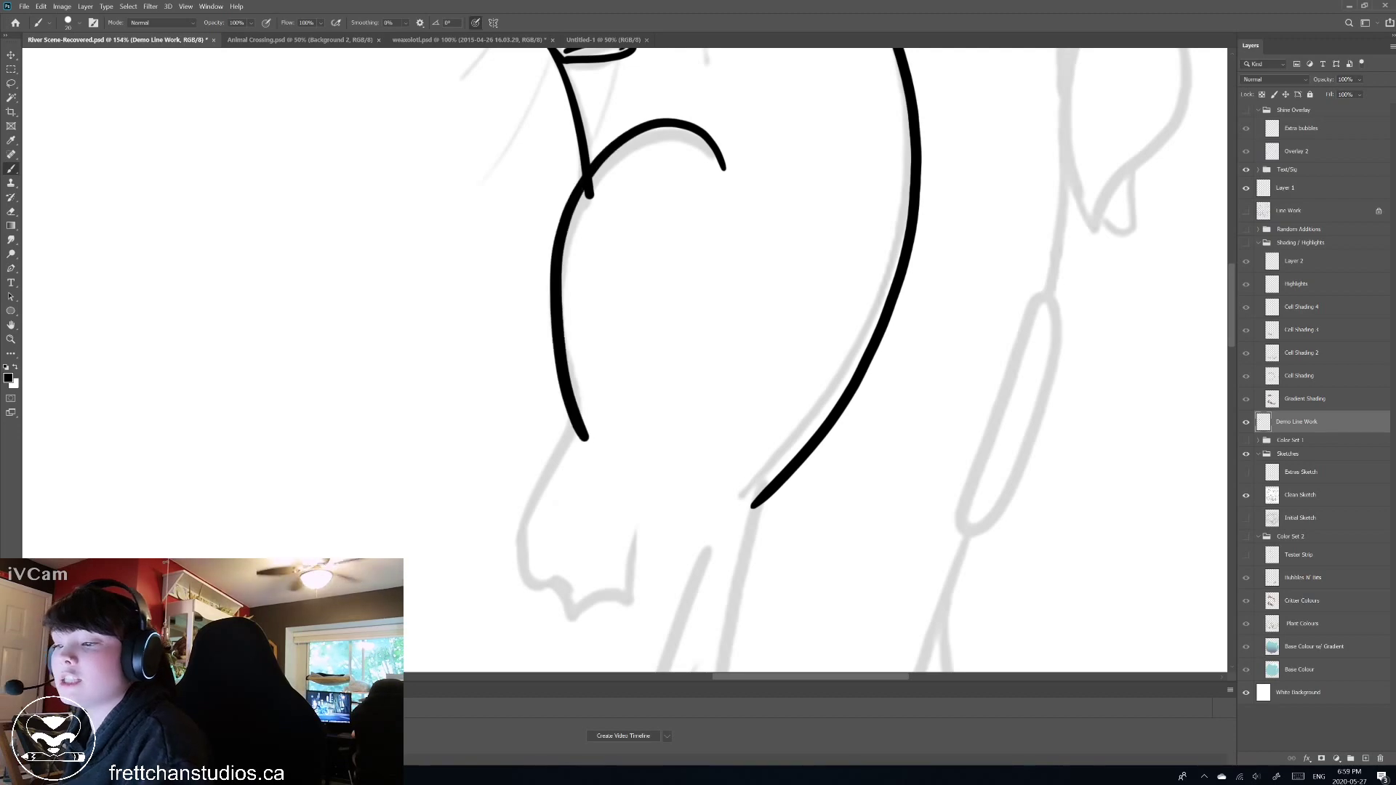
Ink the upper edge of the beaver's tail from the end of the back line to the tip, redrawing it until smooth.
scroll(625, 360, "down", 5)
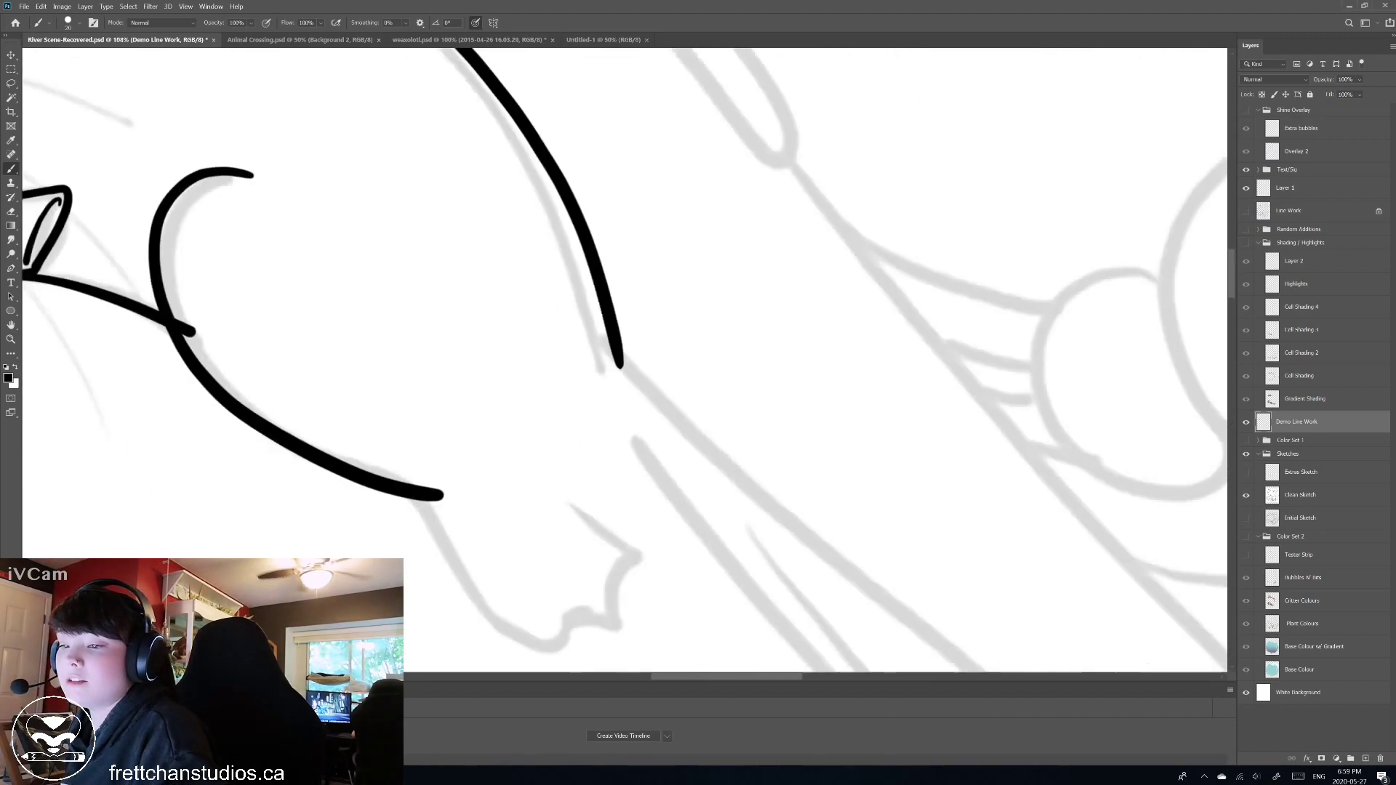
scroll(626, 360, "down", 2)
scroll(625, 360, "up", 5)
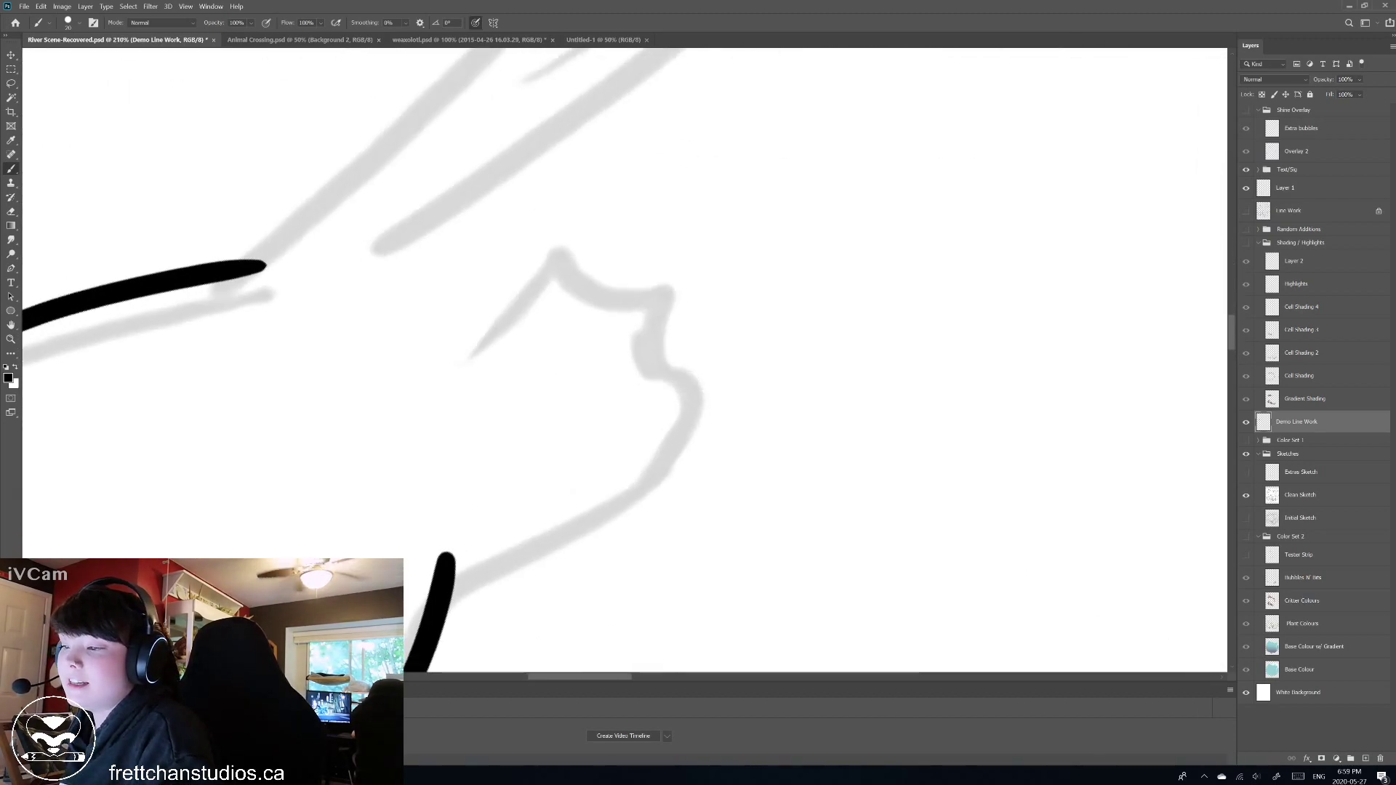
scroll(626, 360, "down", 3)
scroll(625, 360, "up", 2)
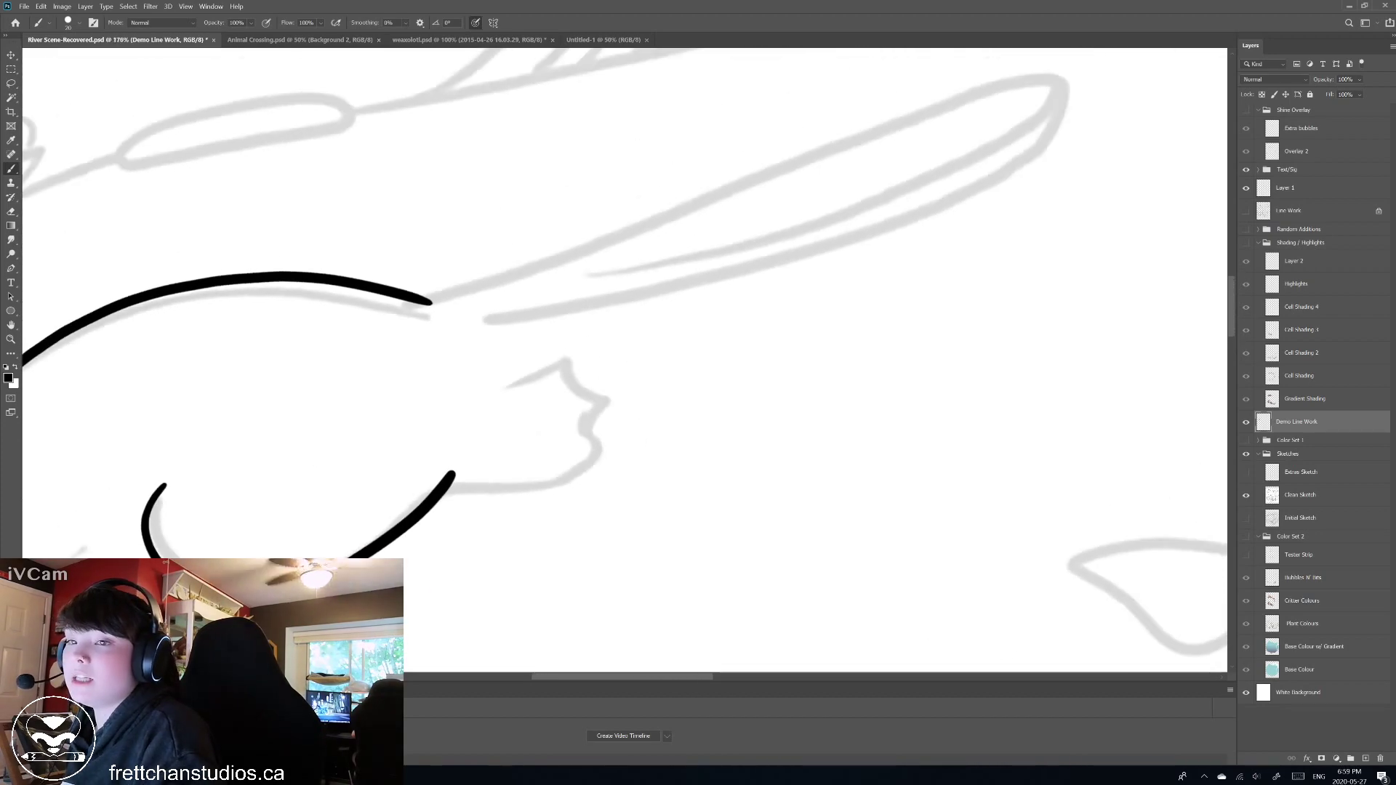
scroll(626, 360, "down", 2)
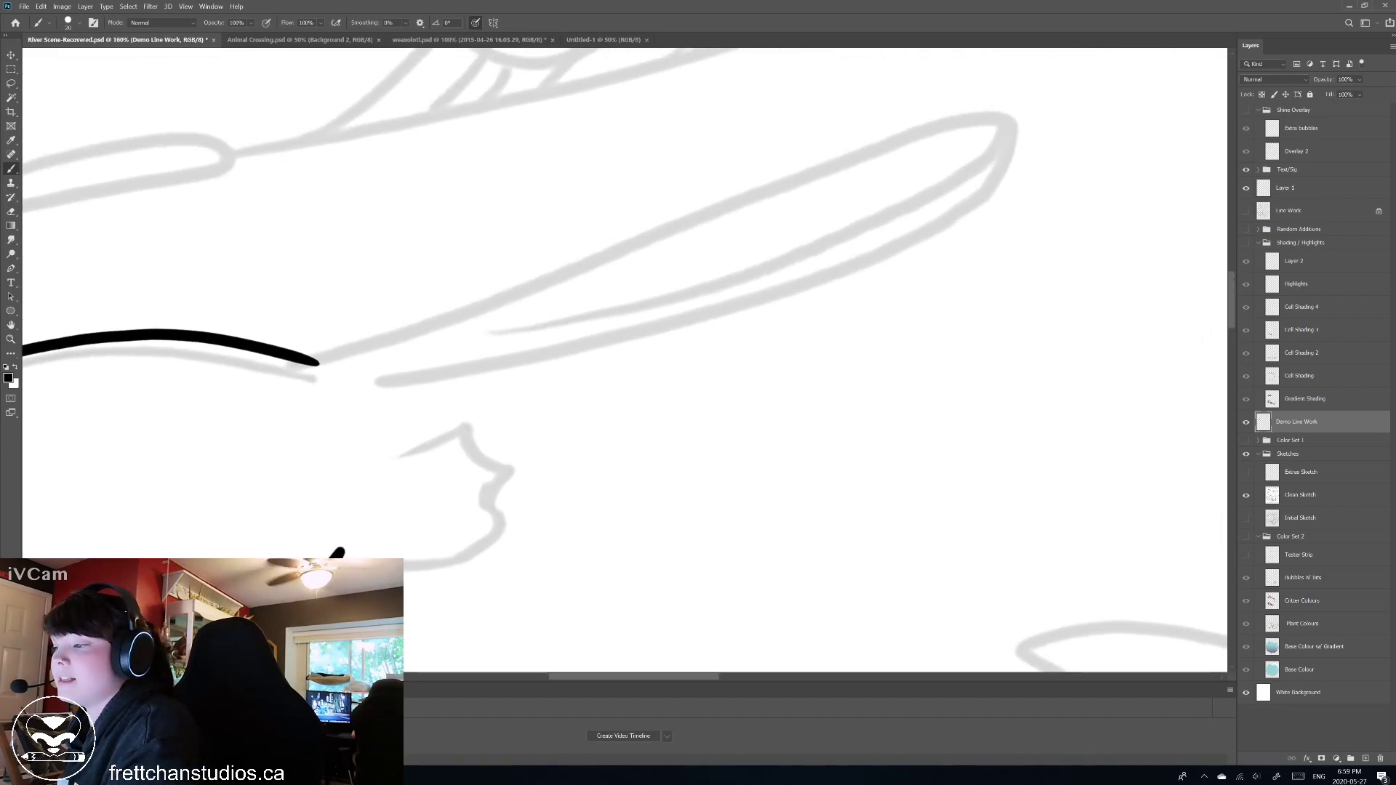
left_click_drag(317, 361, 975, 109)
key("ctrl+z")
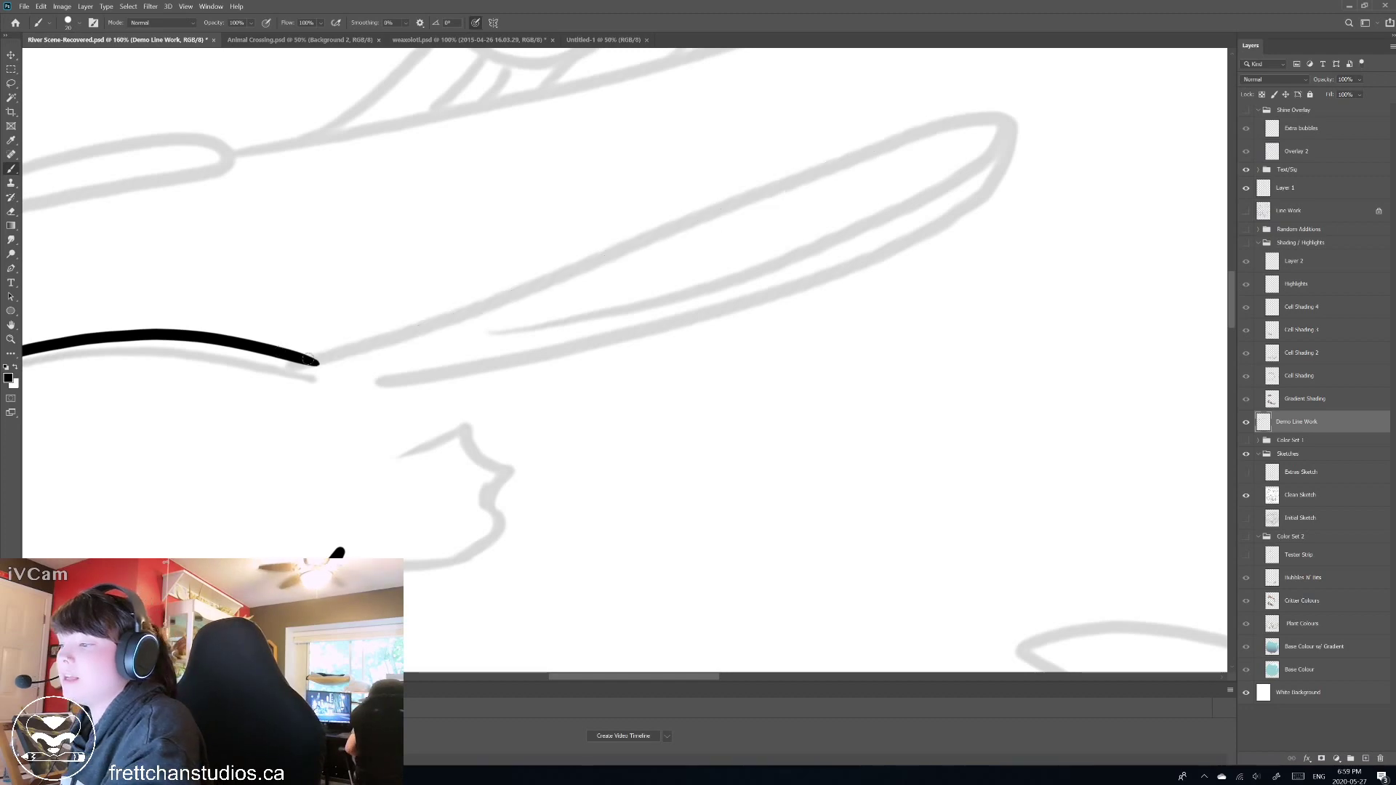
mouse_move(309, 359)
left_mouse_down()
mouse_move(577, 277)
mouse_move(995, 110)
left_mouse_up()
key("ctrl+z")
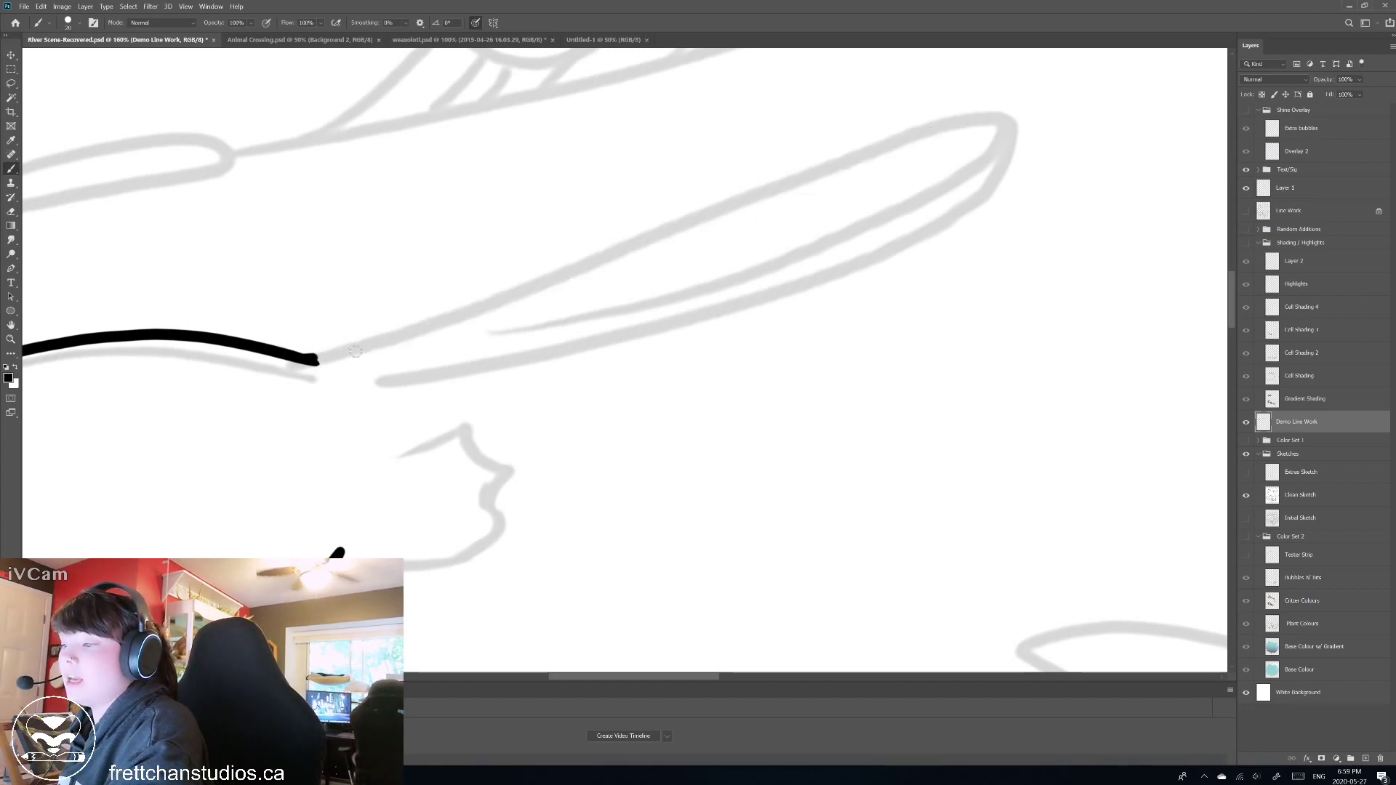
left_click_drag(313, 360, 1013, 103)
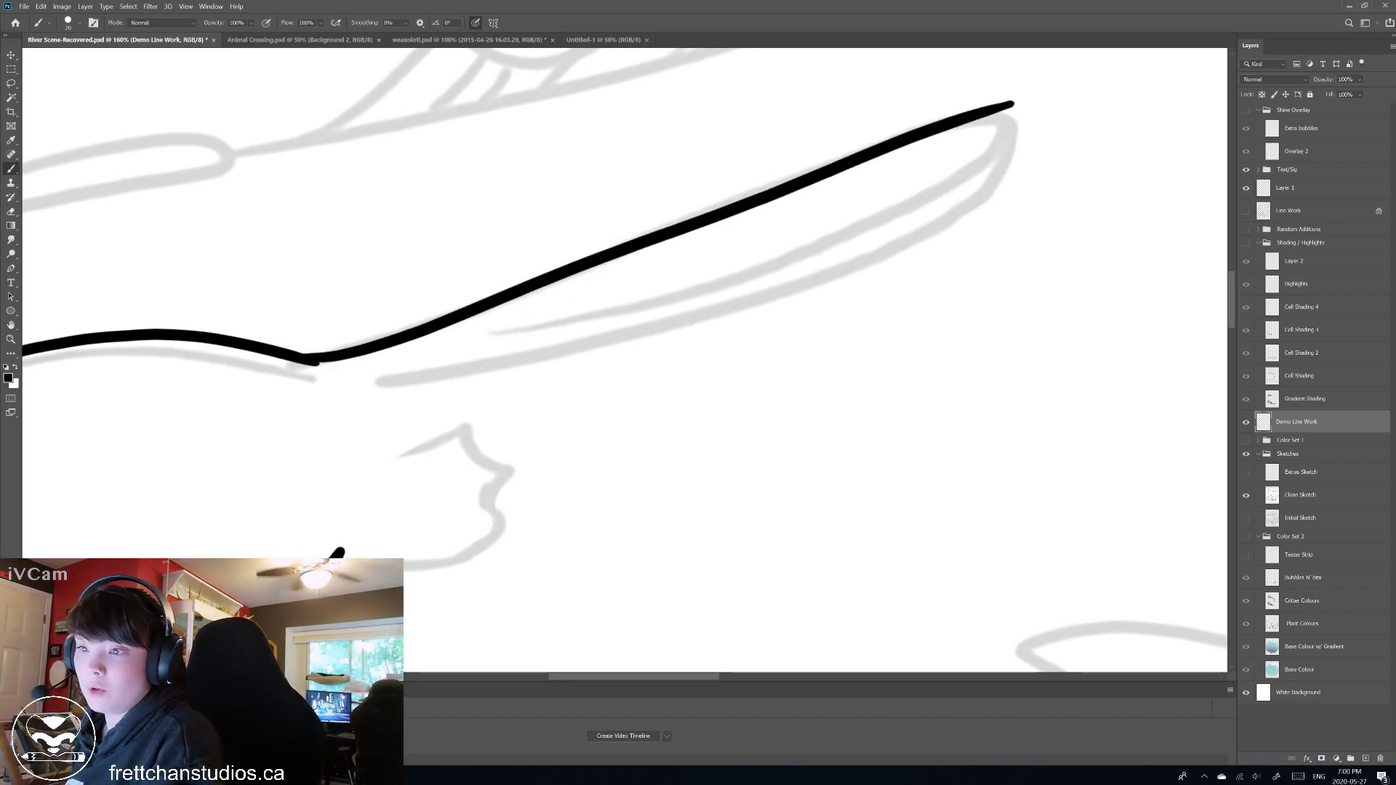
Try to ink the upper contour of the beaver's hind foot.
scroll(909, 263, "down", 5)
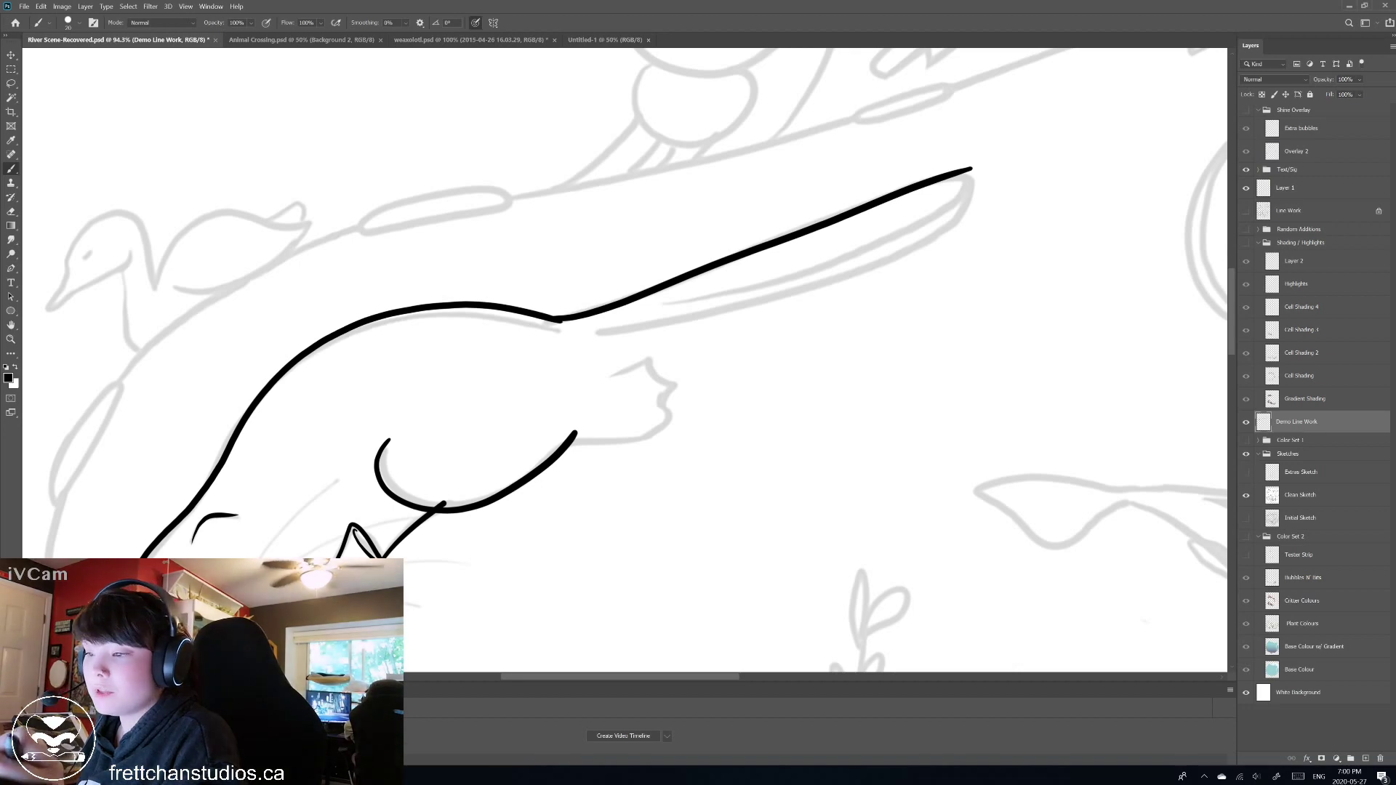
left_click_drag(640, 407, 712, 356)
scroll(724, 377, "up", 4)
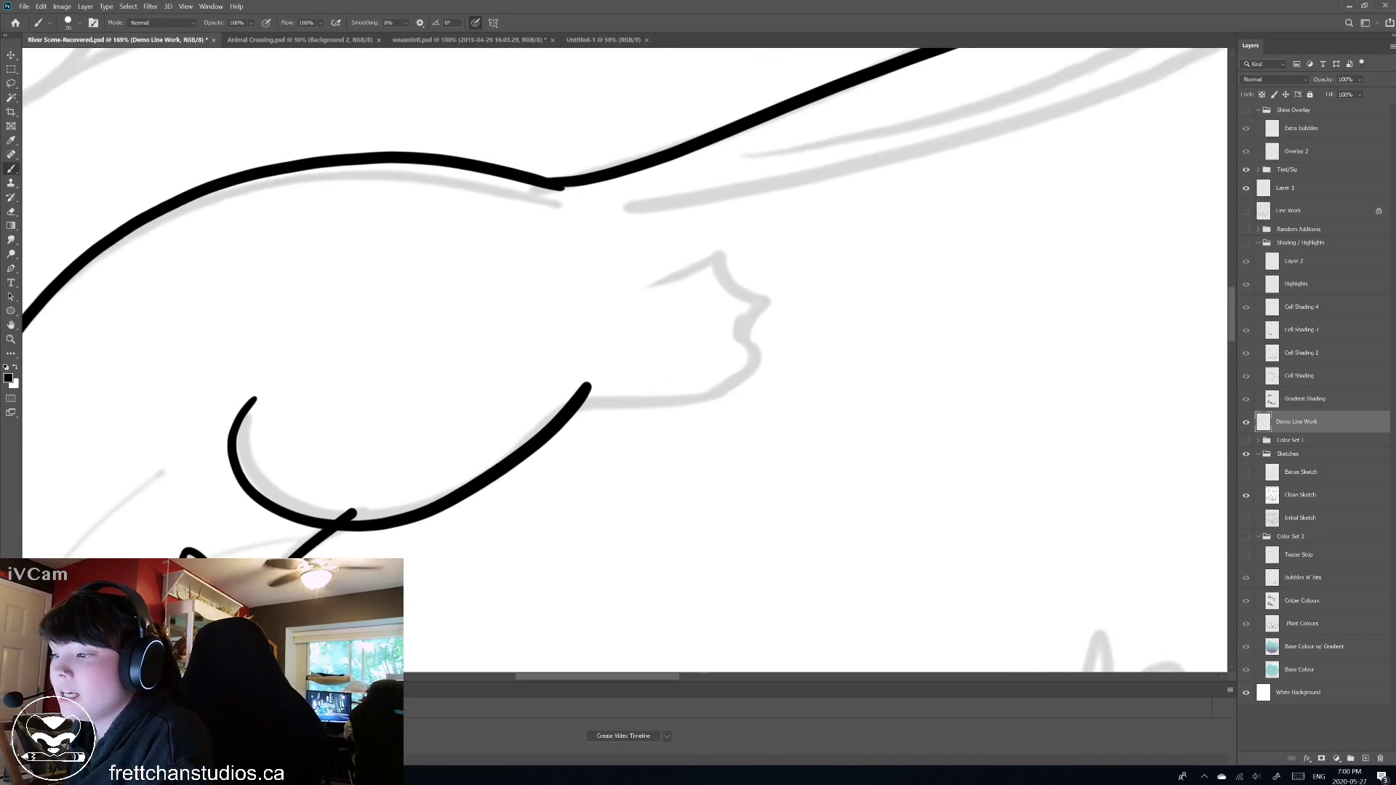
left_click_drag(522, 294, 718, 260)
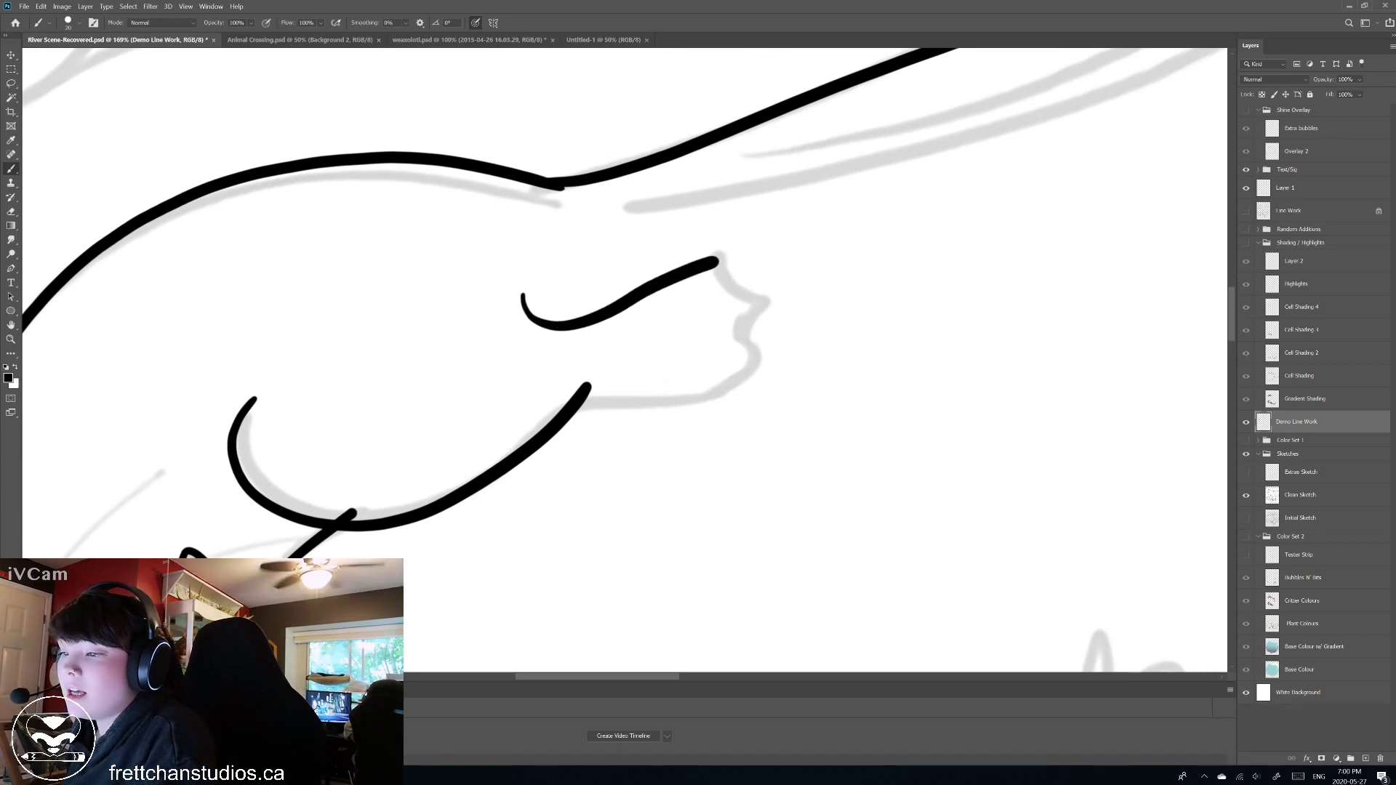
key("ctrl+z")
Ink the lower edge of the beaver's tail and close the rounded tip, redrawing the strokes that miss the sketch.
mouse_move(603, 218)
left_mouse_down()
mouse_move(331, 406)
mouse_move(395, 404)
left_mouse_up()
mouse_move(489, 394)
left_mouse_down()
mouse_move(839, 290)
mouse_move(1027, 150)
left_mouse_up()
key("ctrl+z")
mouse_move(320, 415)
left_mouse_down()
mouse_move(861, 260)
mouse_move(1020, 148)
mouse_move(1019, 131)
mouse_move(1008, 160)
left_mouse_up()
key("ctrl+z")
key("ctrl+z")
key("ctrl+z")
mouse_move(989, 111)
left_mouse_down()
mouse_move(1021, 125)
mouse_move(1014, 158)
mouse_move(1020, 109)
left_mouse_up()
key("ctrl+z")
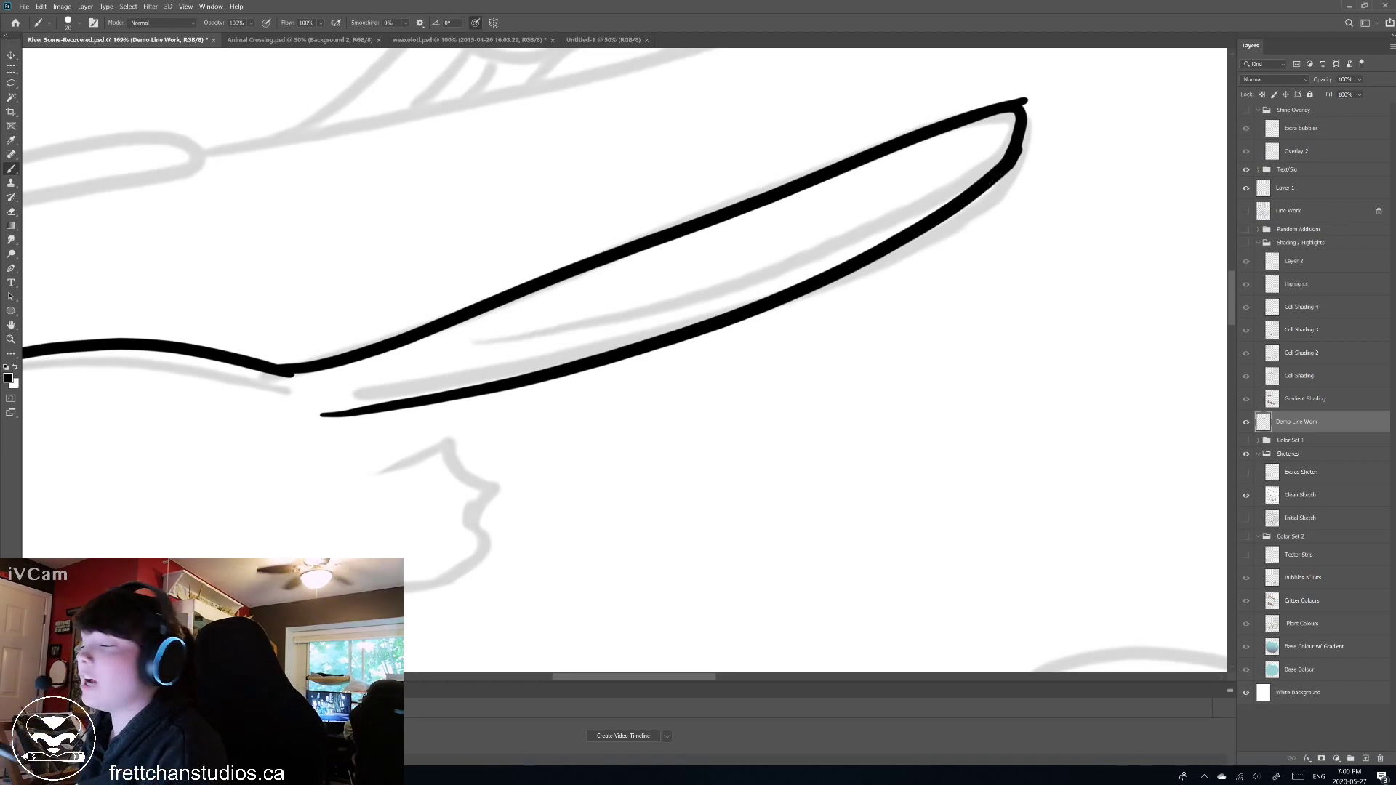
Try to erase the line end sticking out at the tip of the beaver's tail.
key("e")
left_click_drag(276, 67, 14, 197)
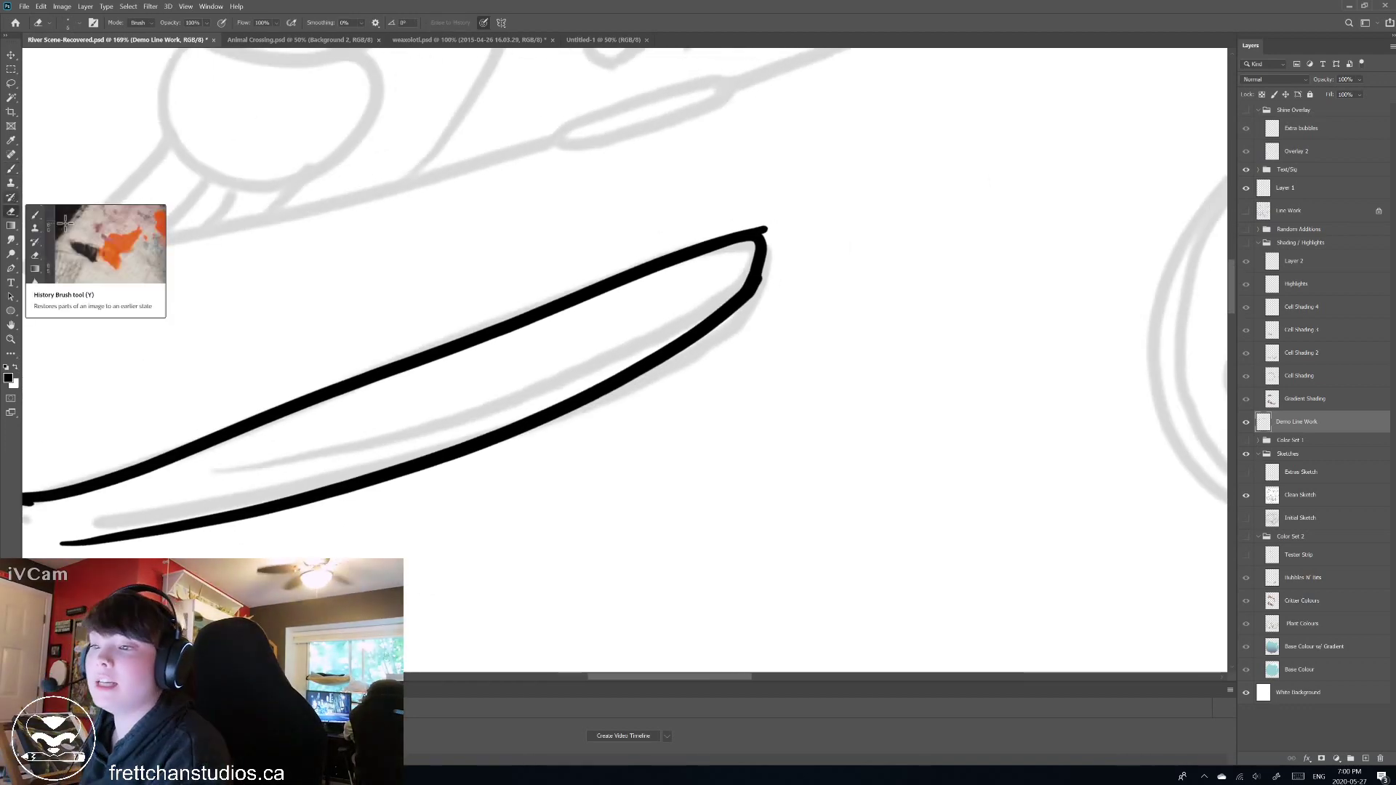
scroll(763, 229, "up", 3)
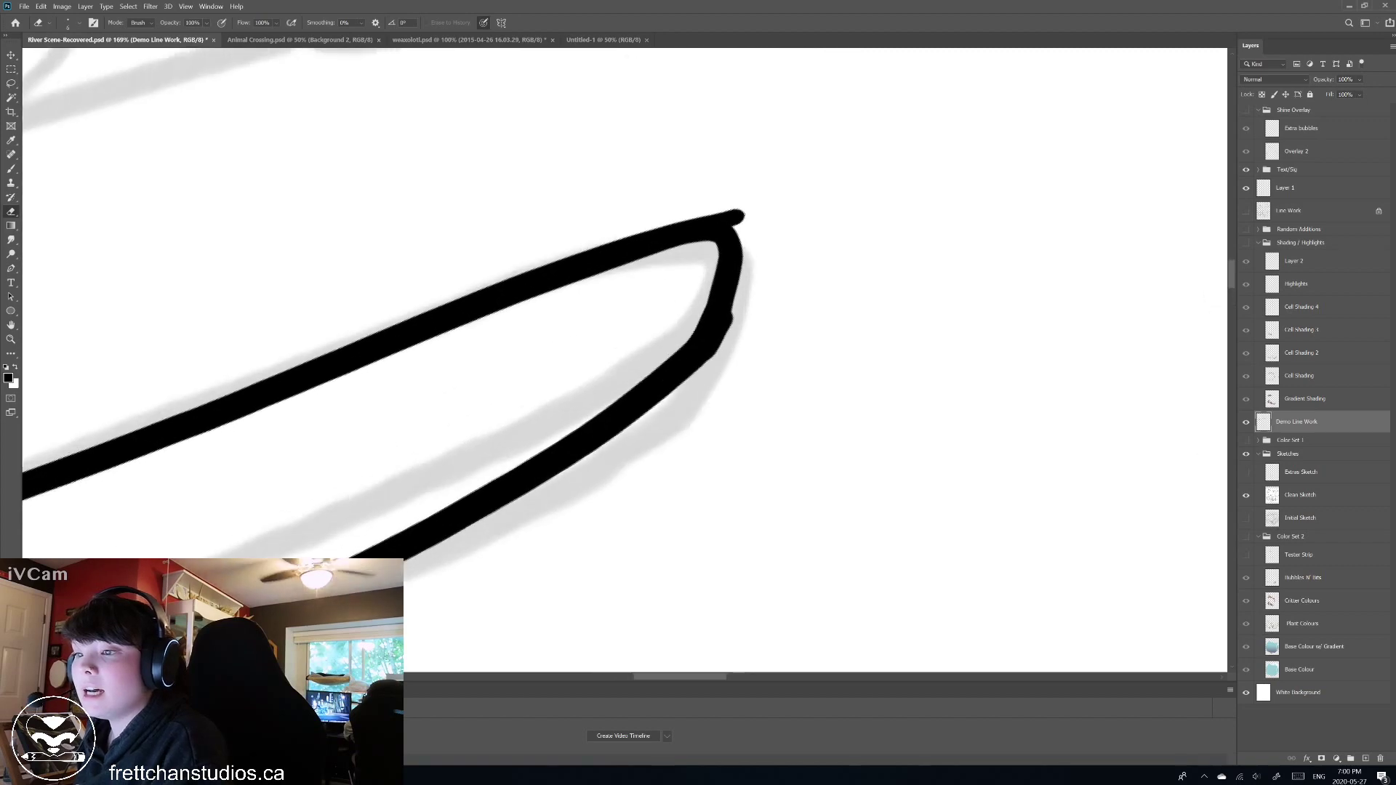
left_click_drag(734, 219, 742, 216)
key("ctrl+z")
key("ctrl+z")
key("ctrl+z")
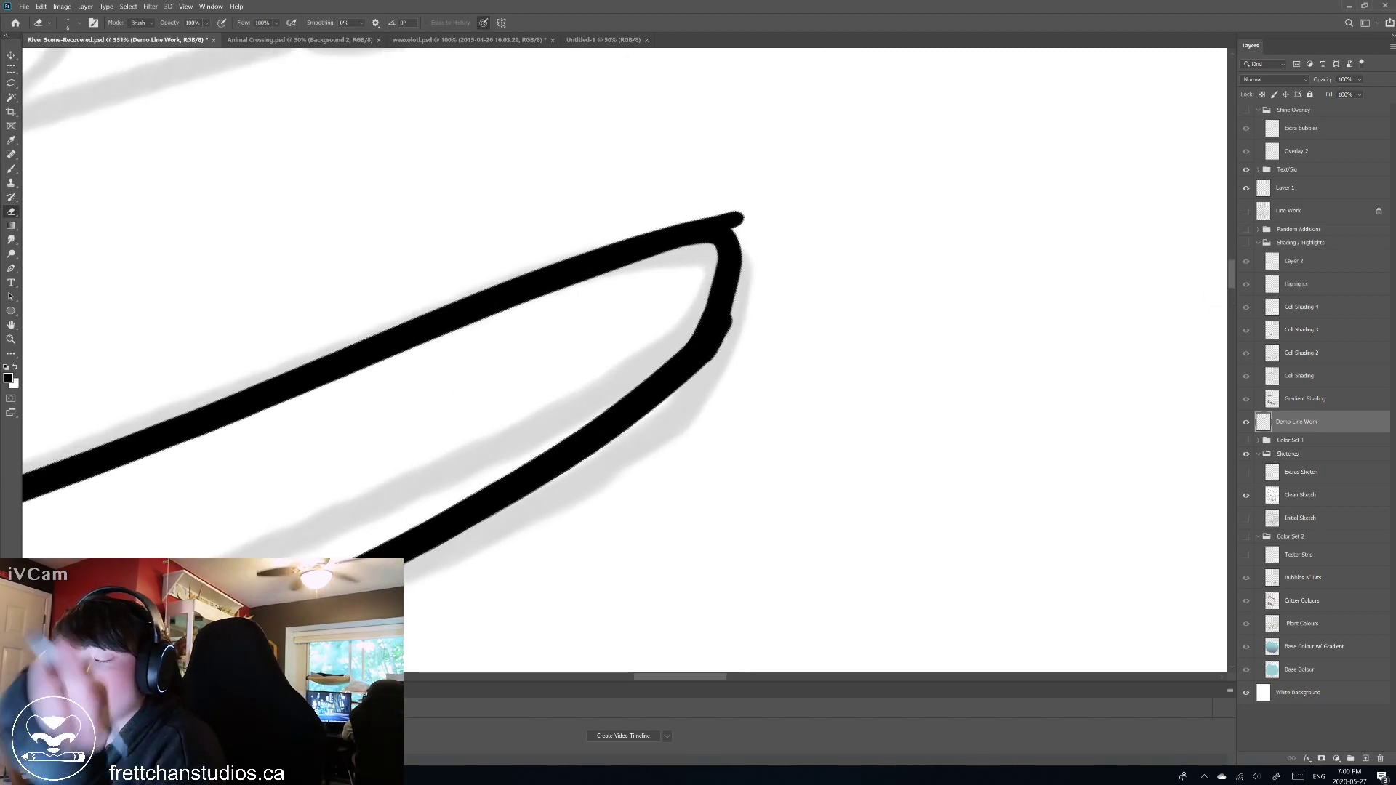
Undo the last erasure, and erase the protruding line end and the bump on the outer edge of the beaver's tail tip.
key("ctrl+z")
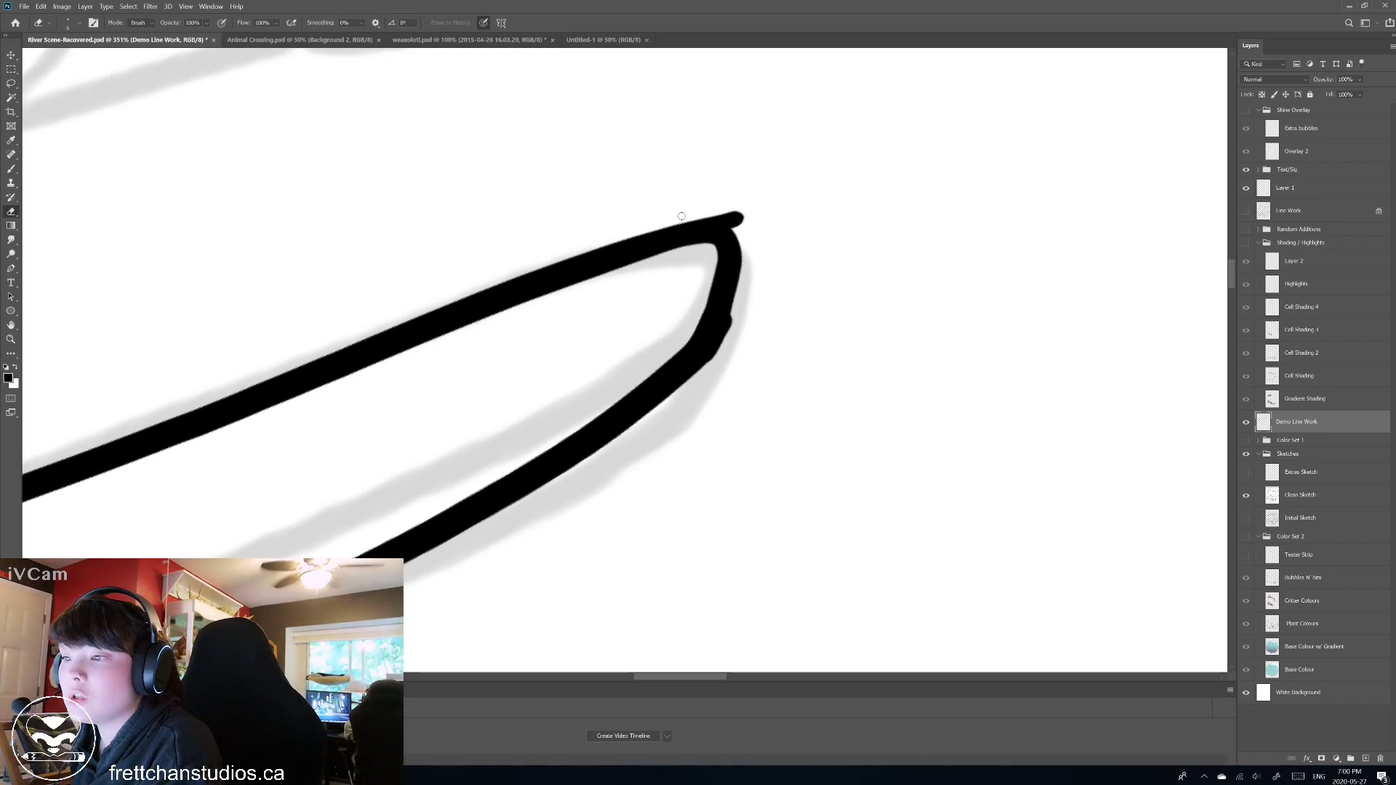
left_click_drag(733, 217, 740, 220)
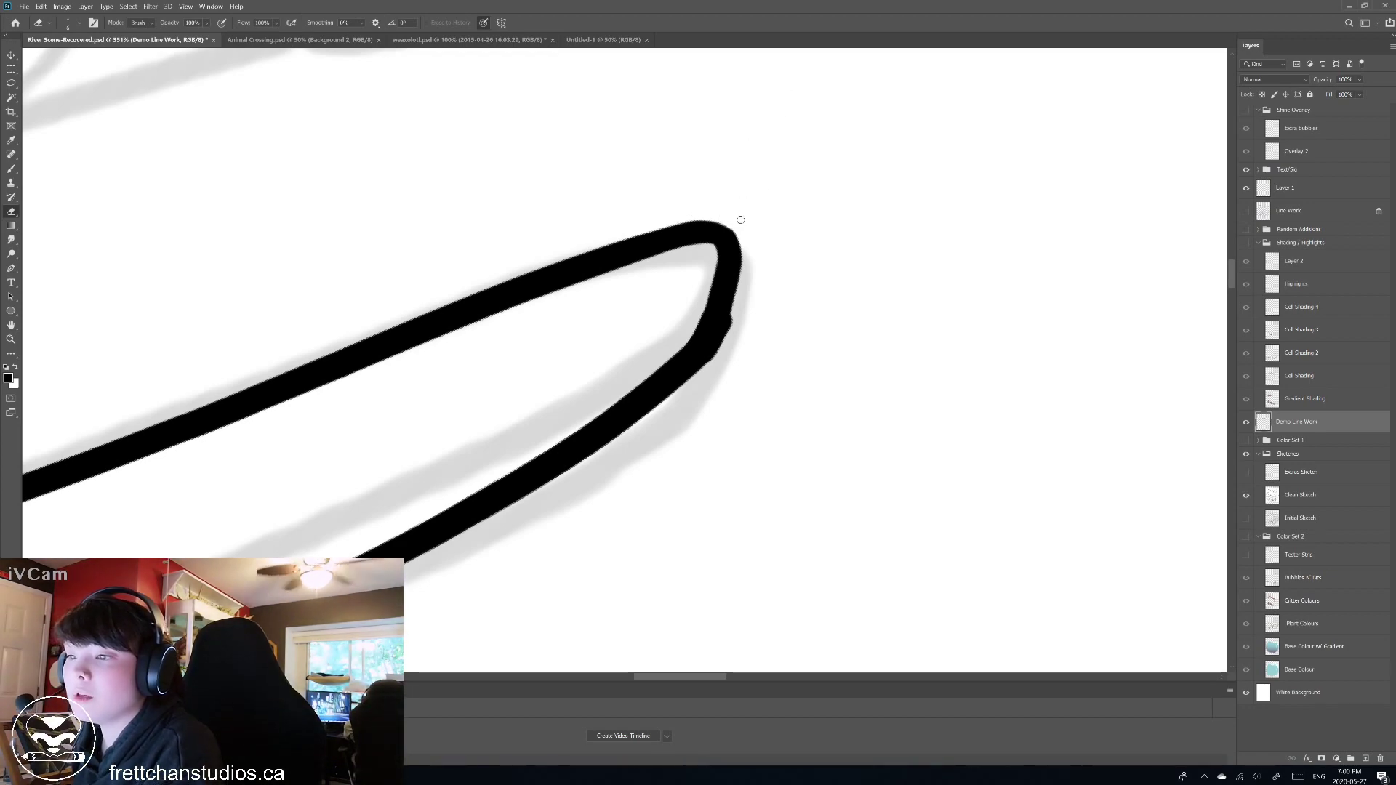
left_click_drag(729, 335, 734, 313)
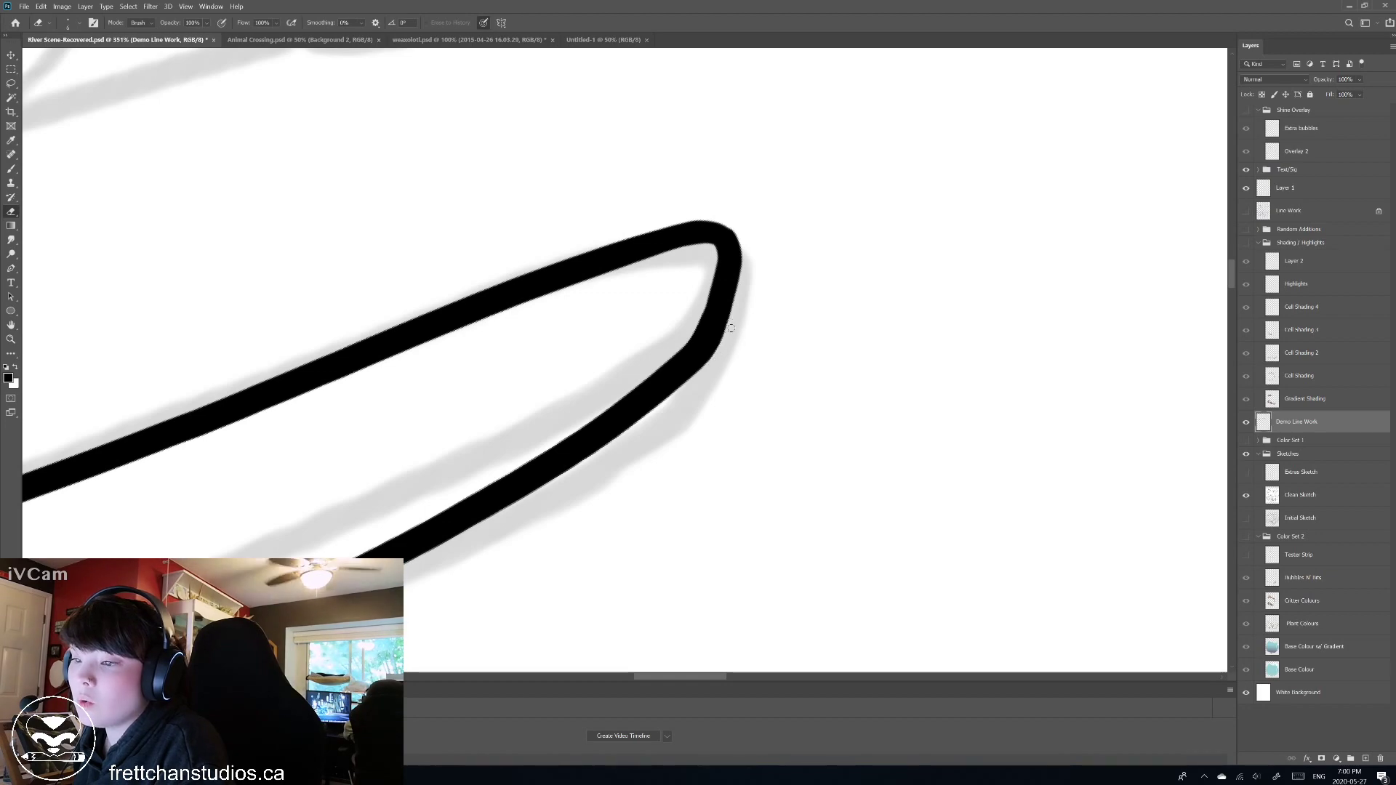
scroll(746, 371, "down", 1)
scroll(750, 334, "down", 3)
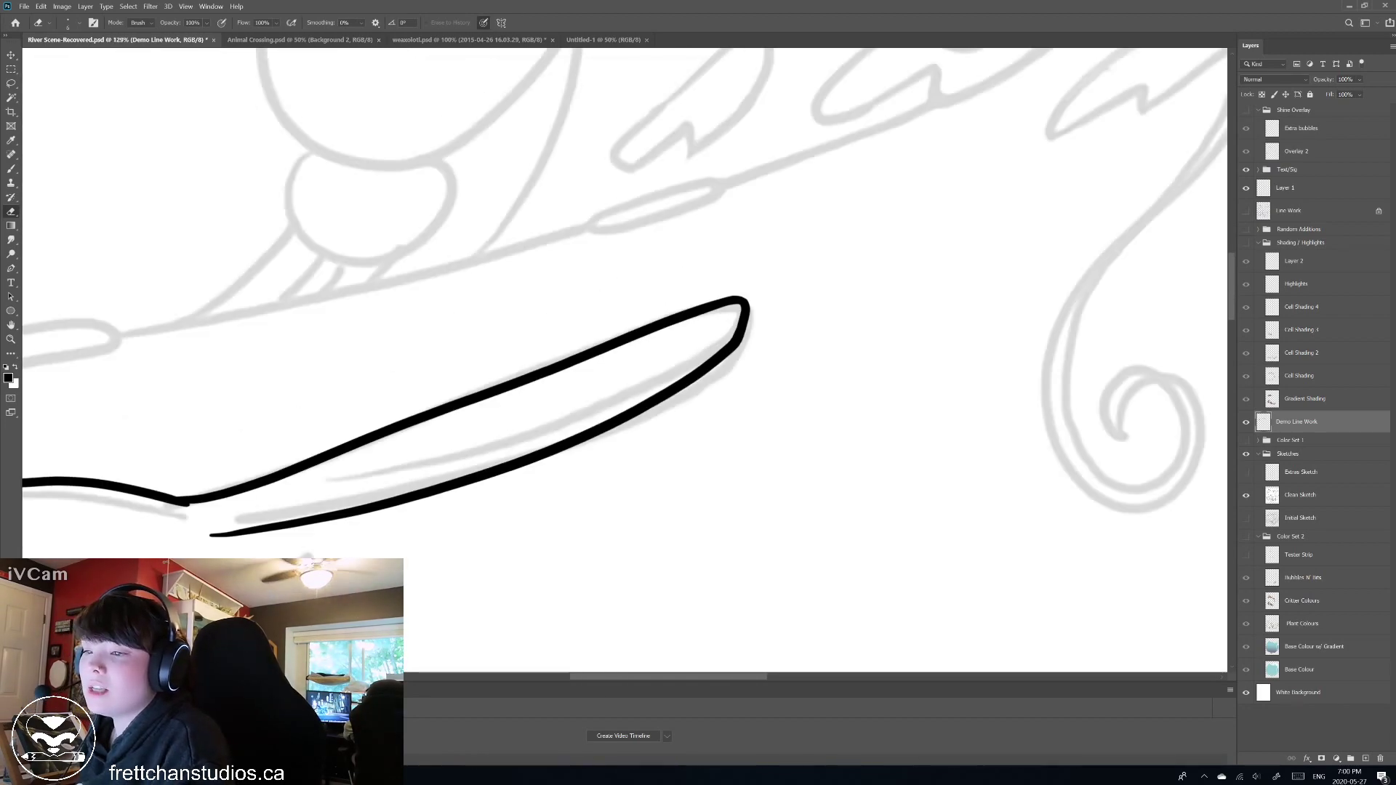
Smooth the inner edge of the line at the beaver's tail tip with the Eraser.
scroll(717, 335, "up", 4)
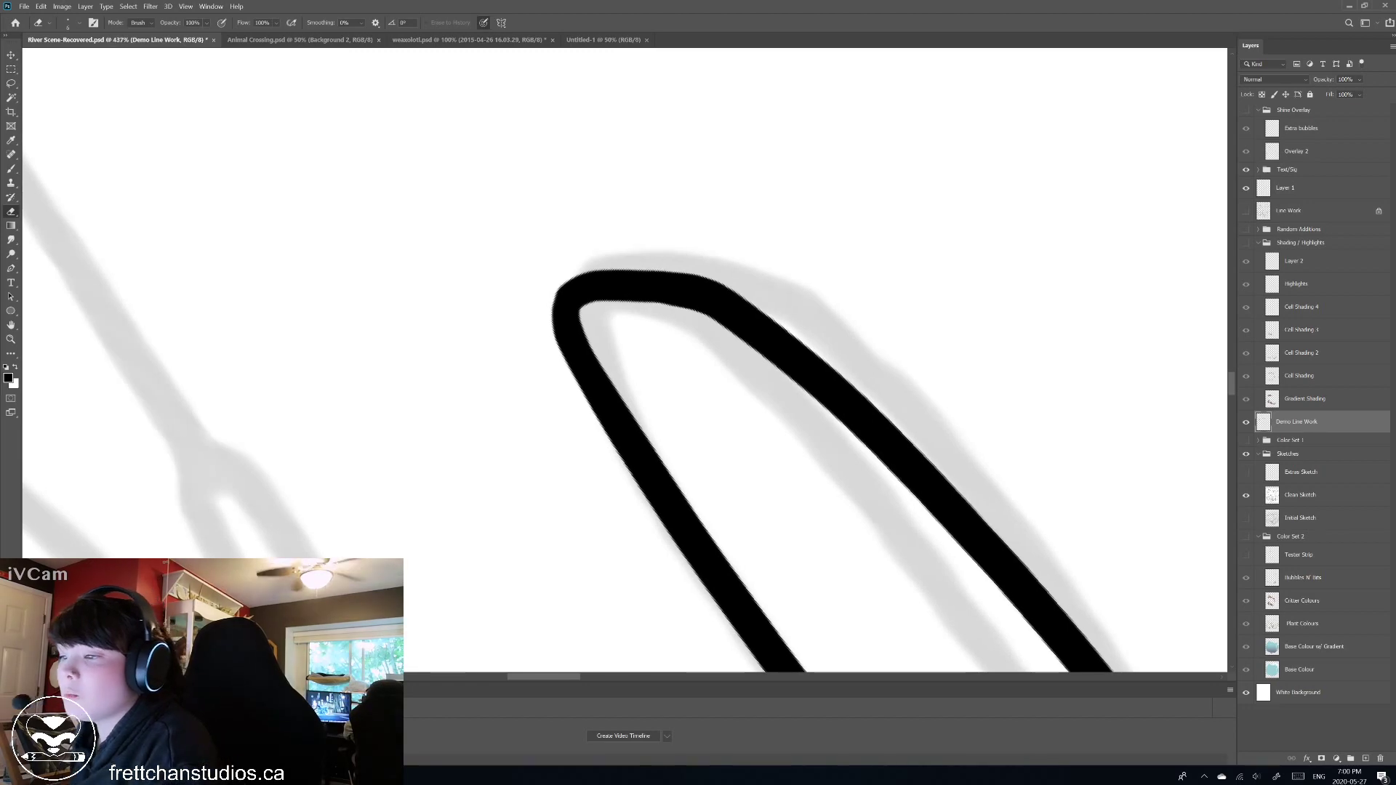
left_click_drag(843, 360, 735, 171)
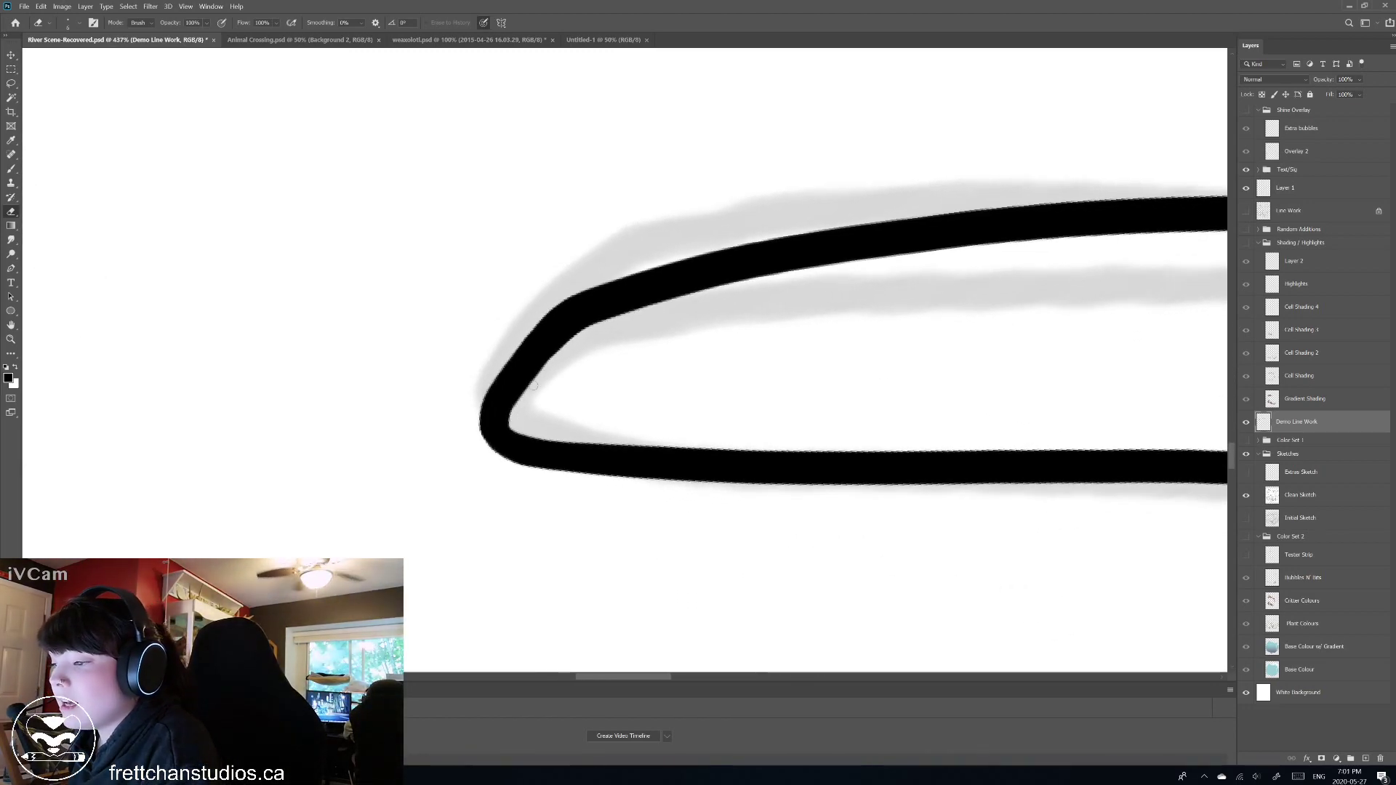
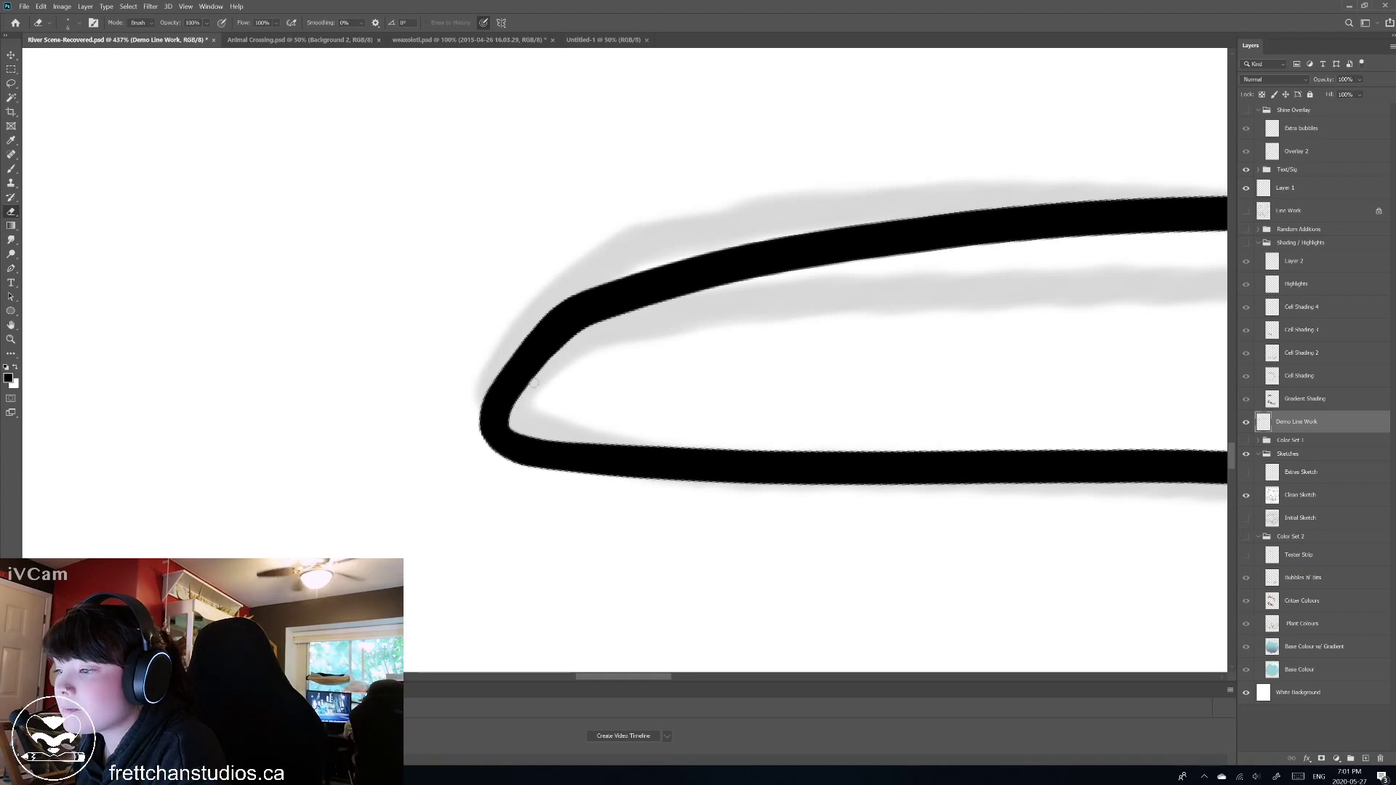
left_click_drag(543, 370, 572, 340)
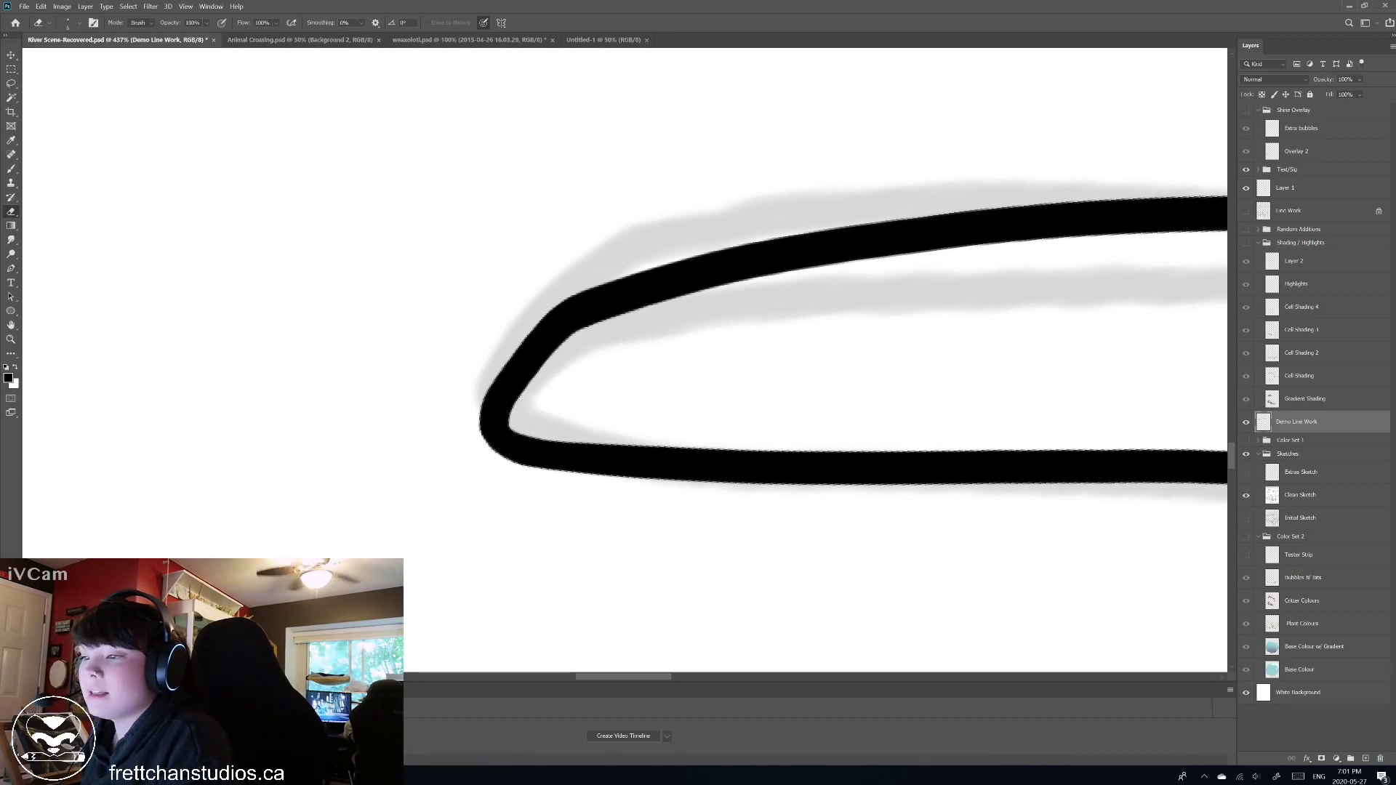
Erase the end of the beaver's belly line that overshoots into the hind leg.
scroll(712, 379, "down", 10)
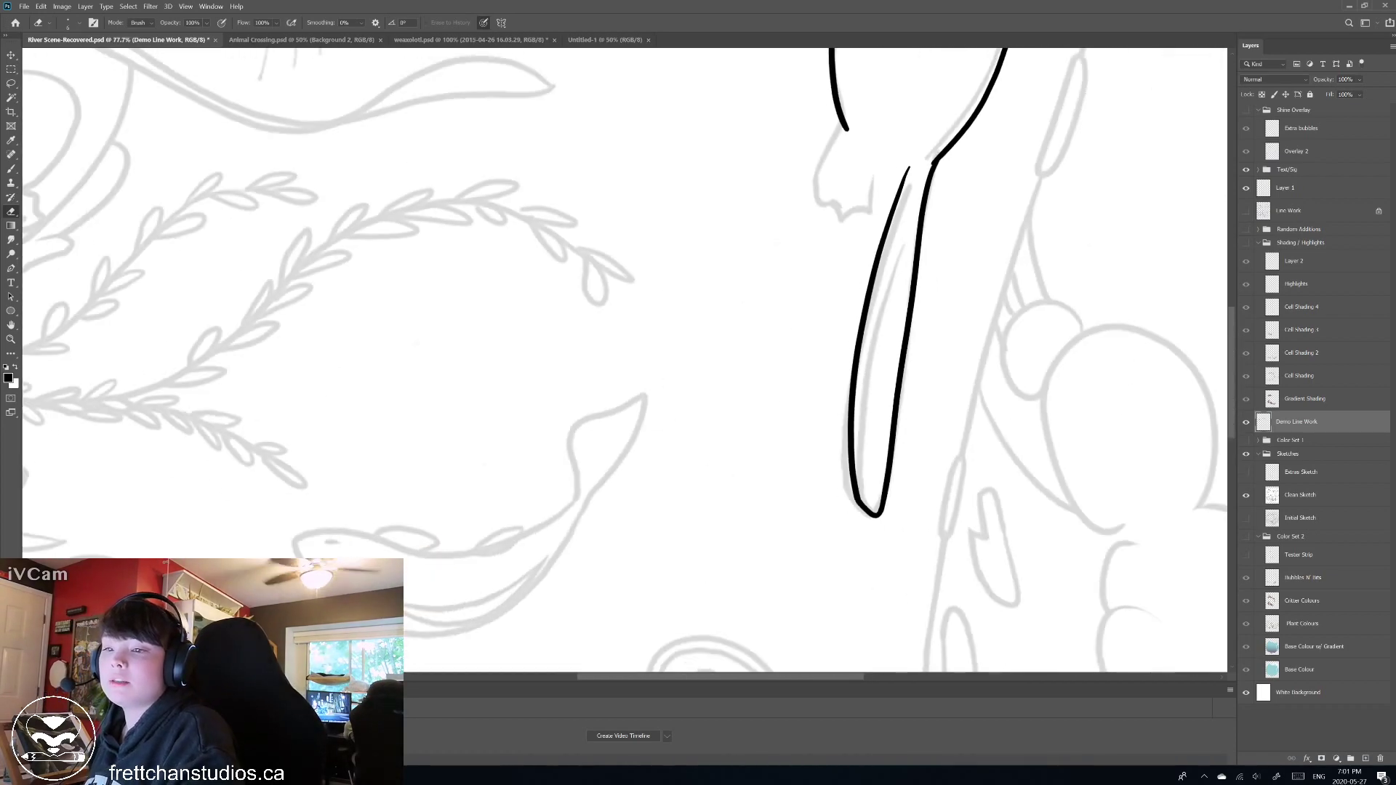
scroll(712, 378, "down", 8)
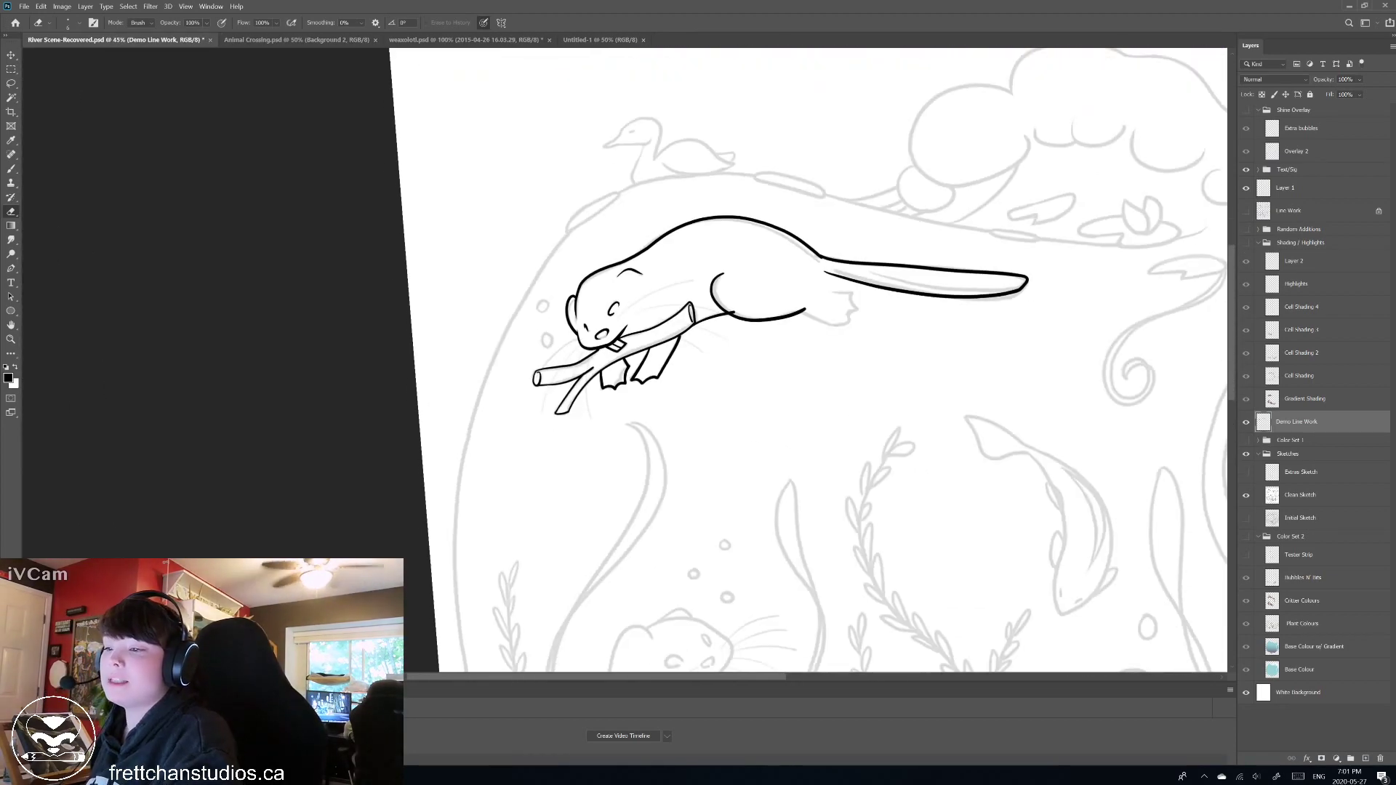
scroll(637, 326, "up", 5)
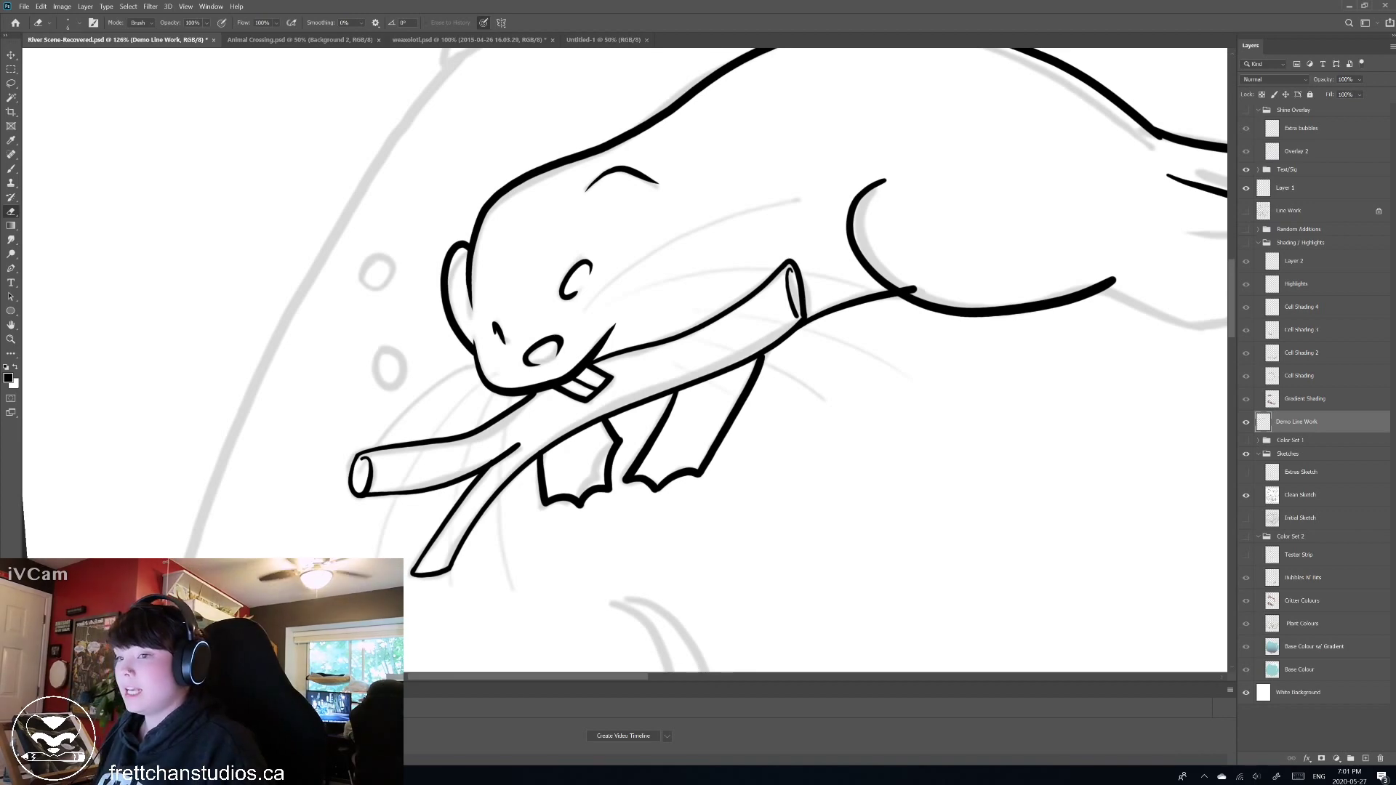
scroll(1153, 206, "up", 4)
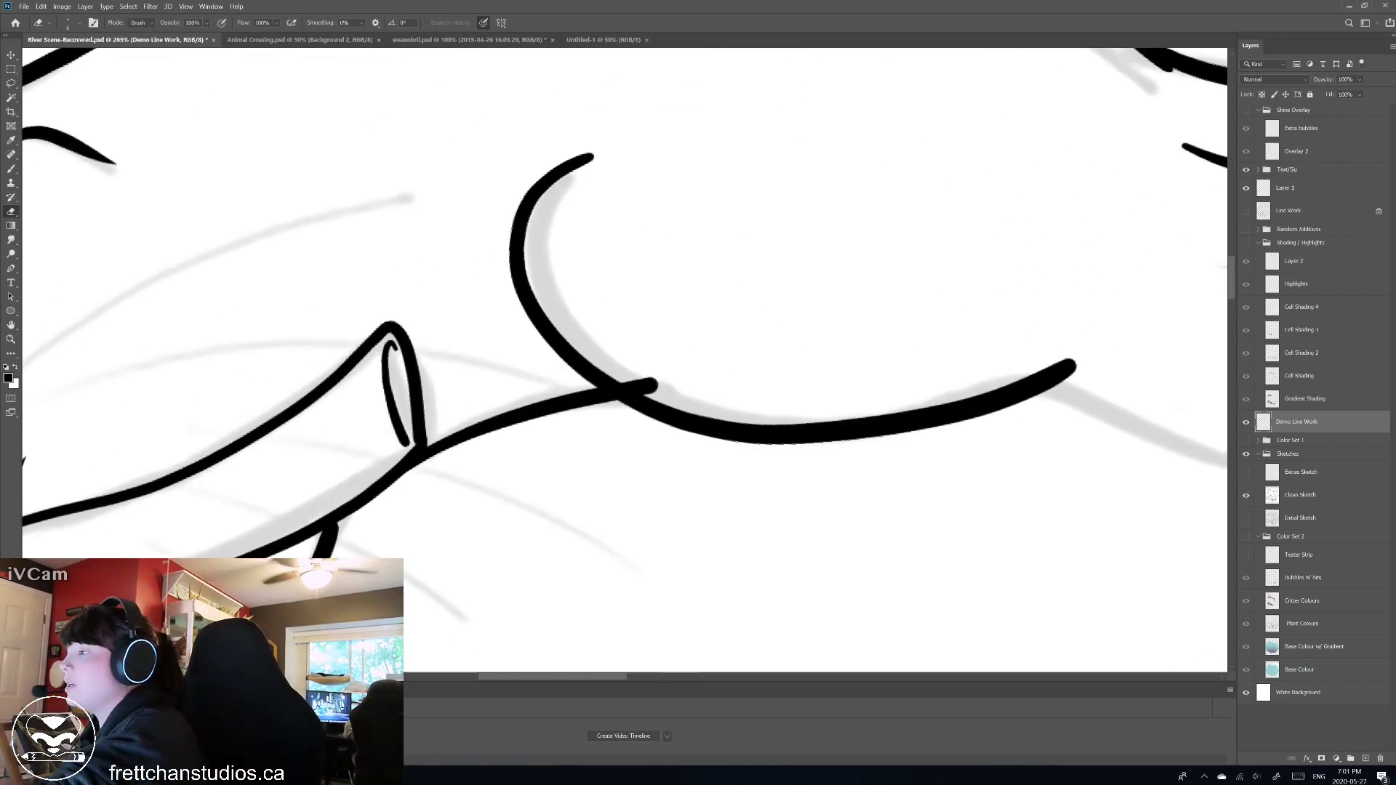
scroll(681, 205, "up", 2)
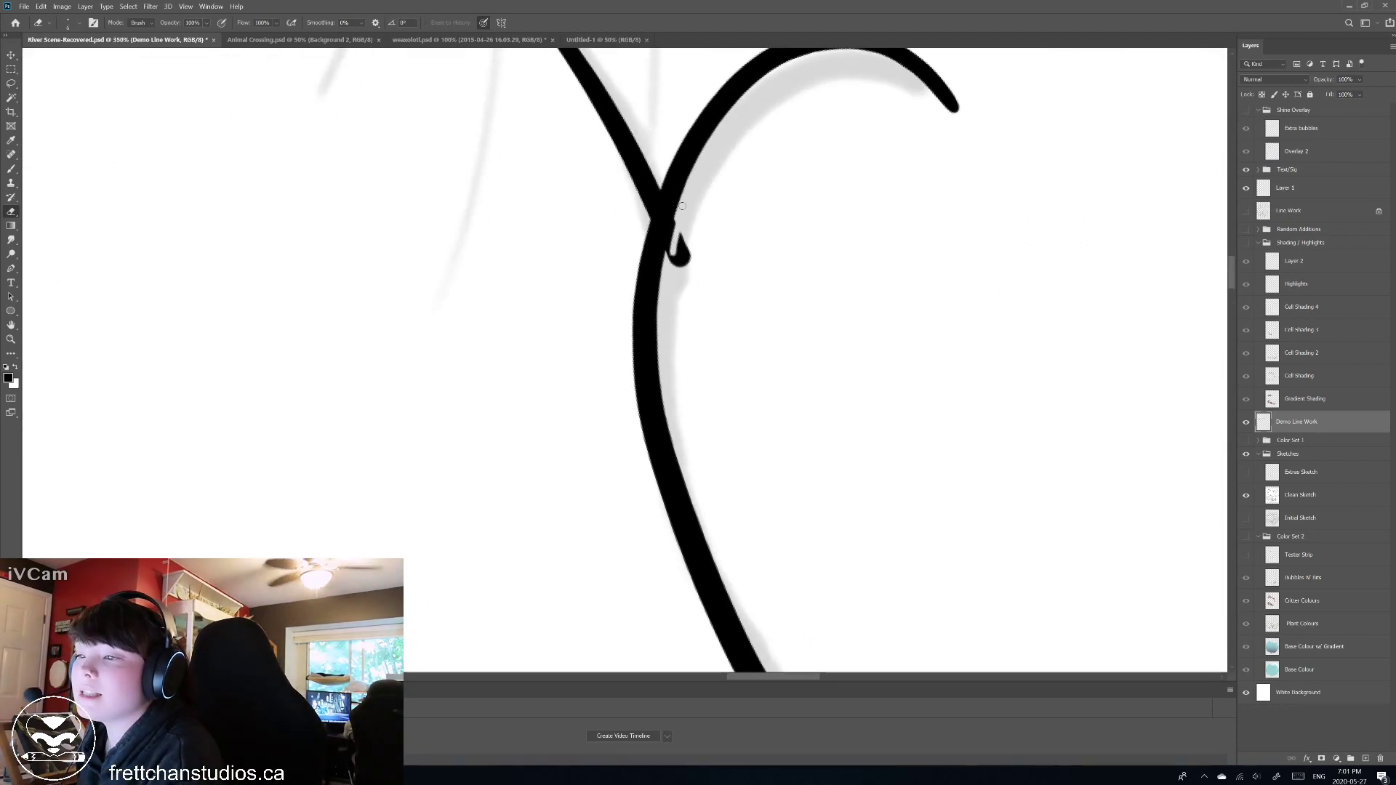
mouse_move(682, 206)
left_mouse_down()
mouse_move(668, 263)
mouse_move(678, 217)
mouse_move(669, 262)
mouse_move(690, 222)
left_mouse_up()
scroll(665, 306, "down", 10)
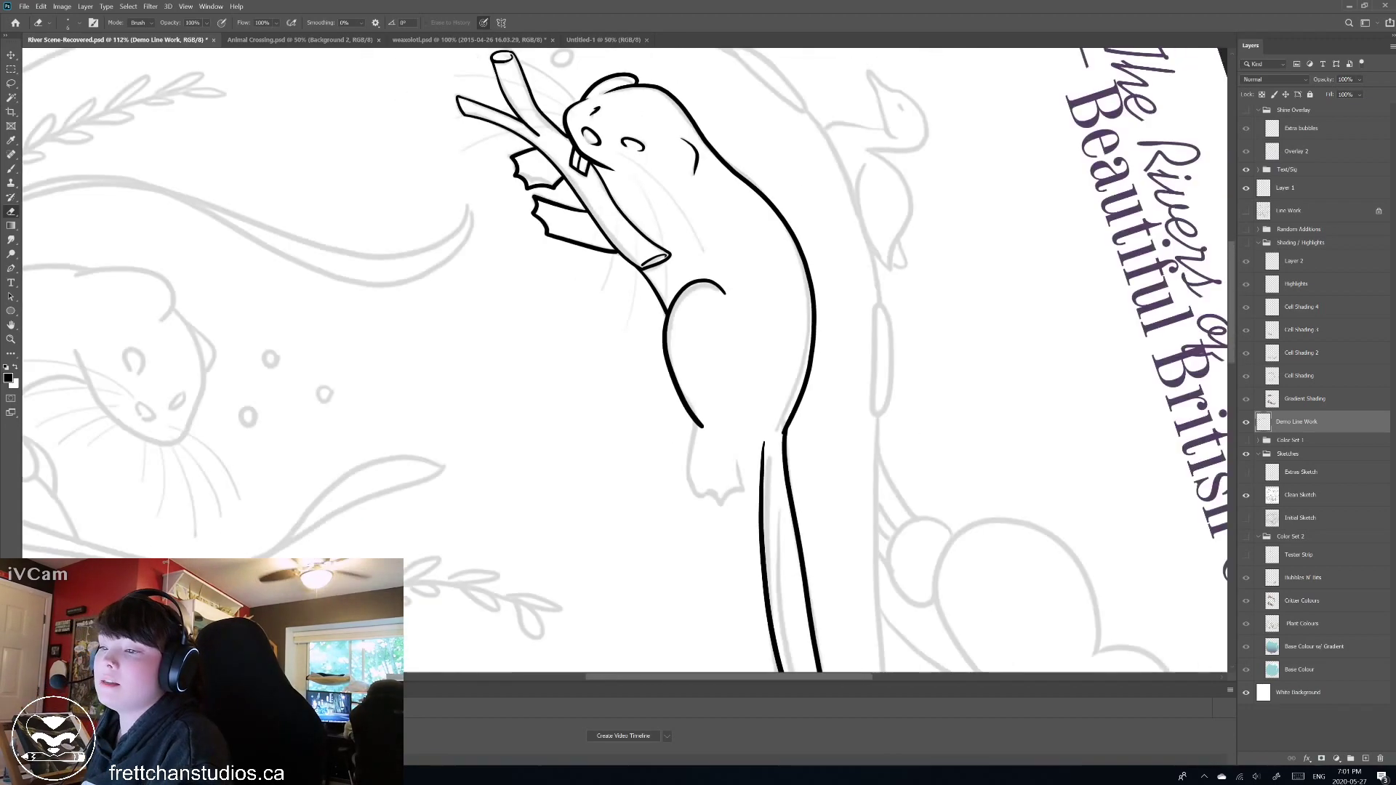
Hide the Demo Line Work layer and reset the canvas rotation to upright.
scroll(771, 360, "down", 2)
left_click_drag(945, 218, 757, 174)
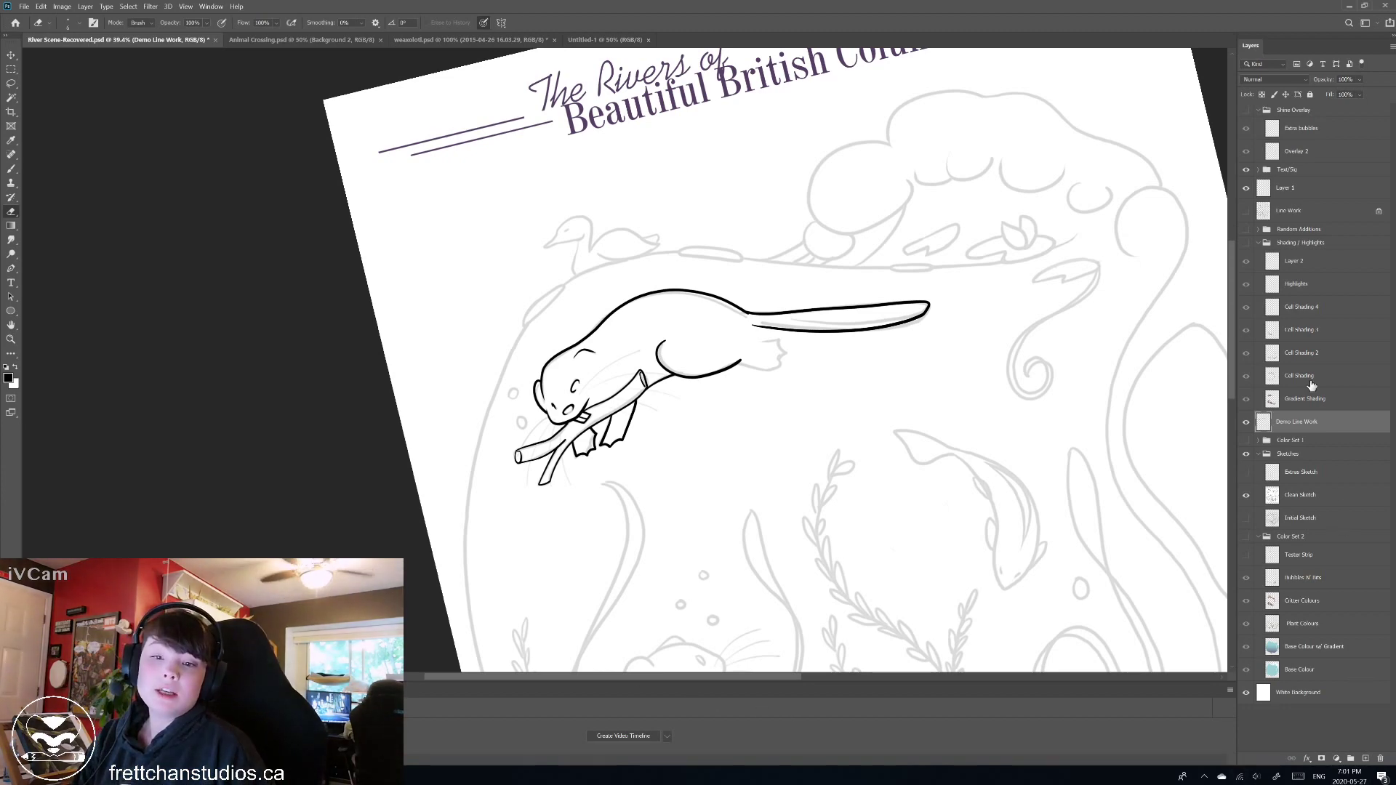
left_click(1247, 423)
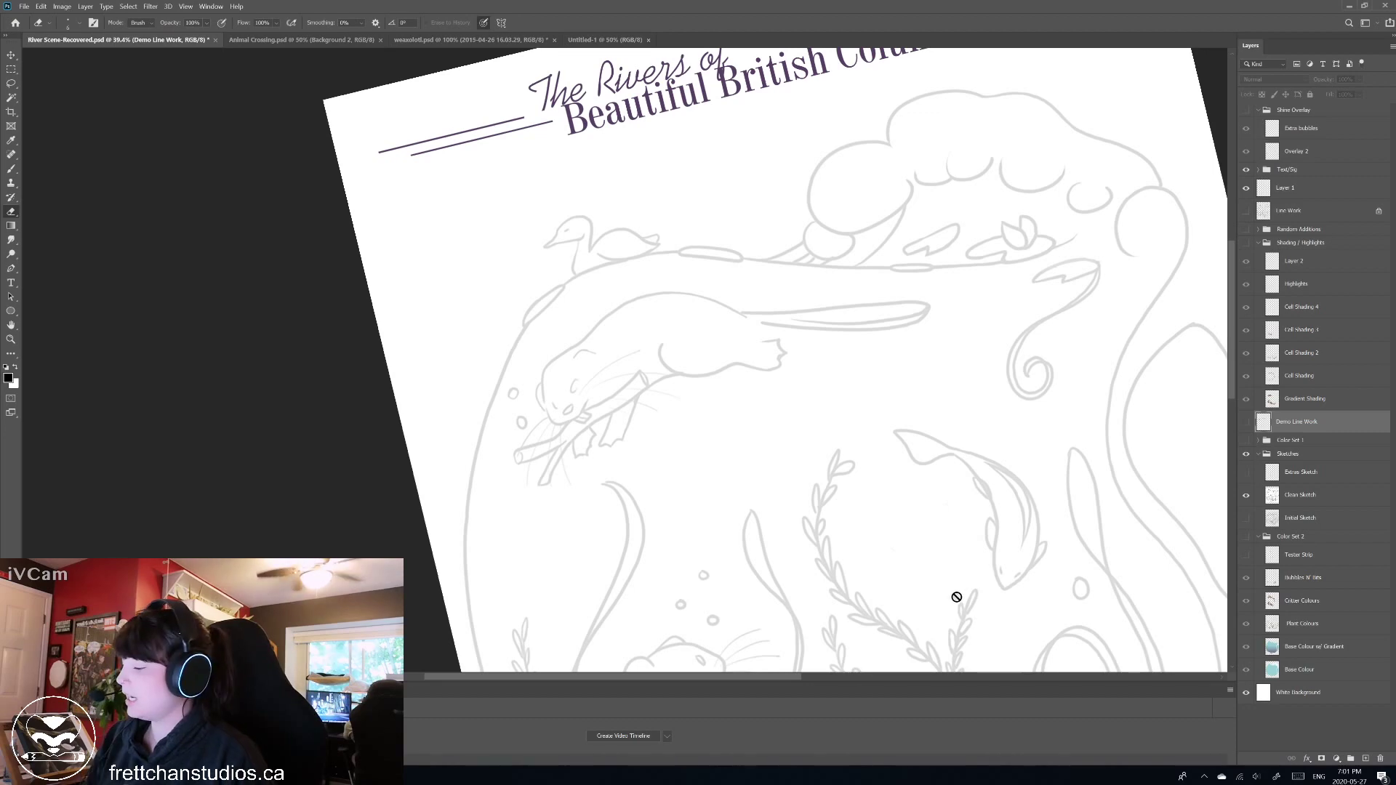
key("Escape")
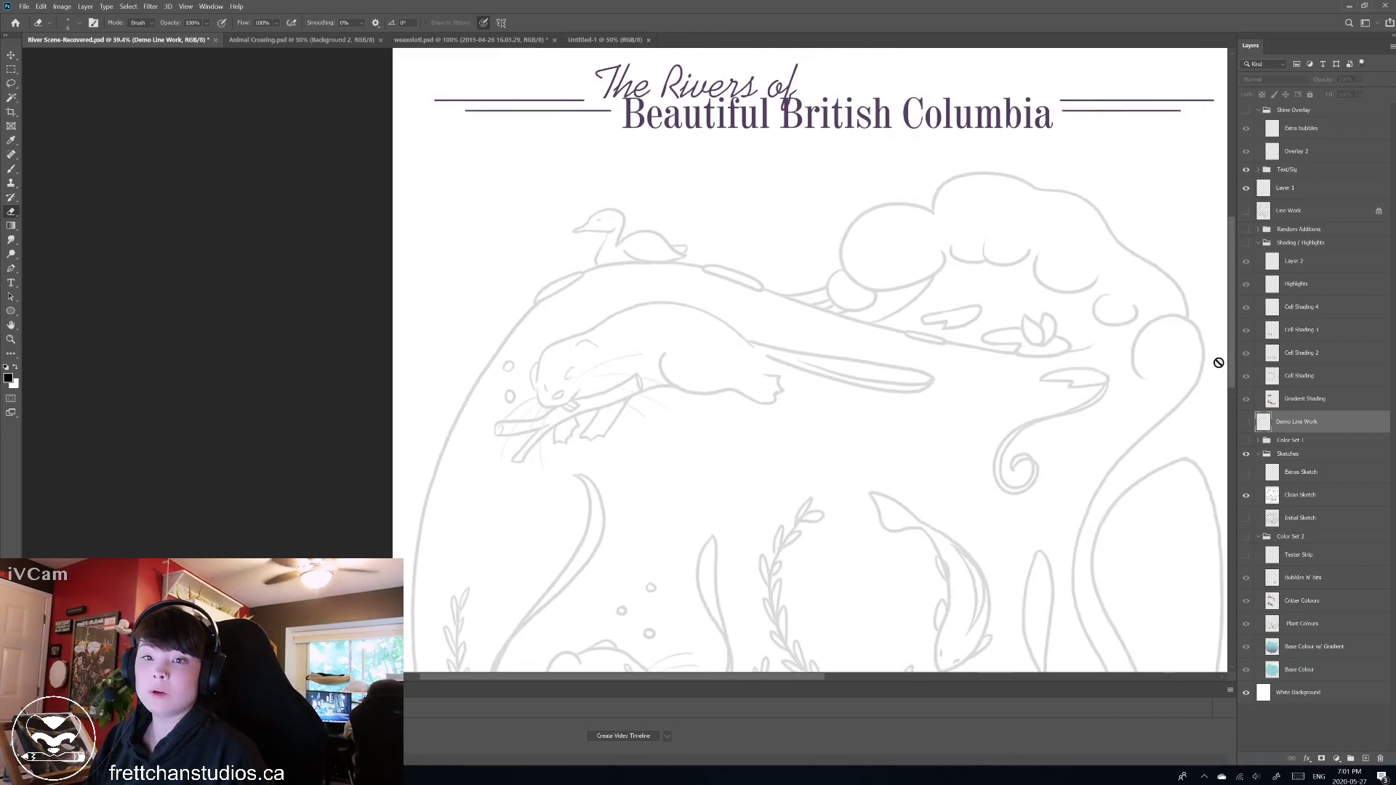
key("ctrl+minus")
key("ctrl+minus")
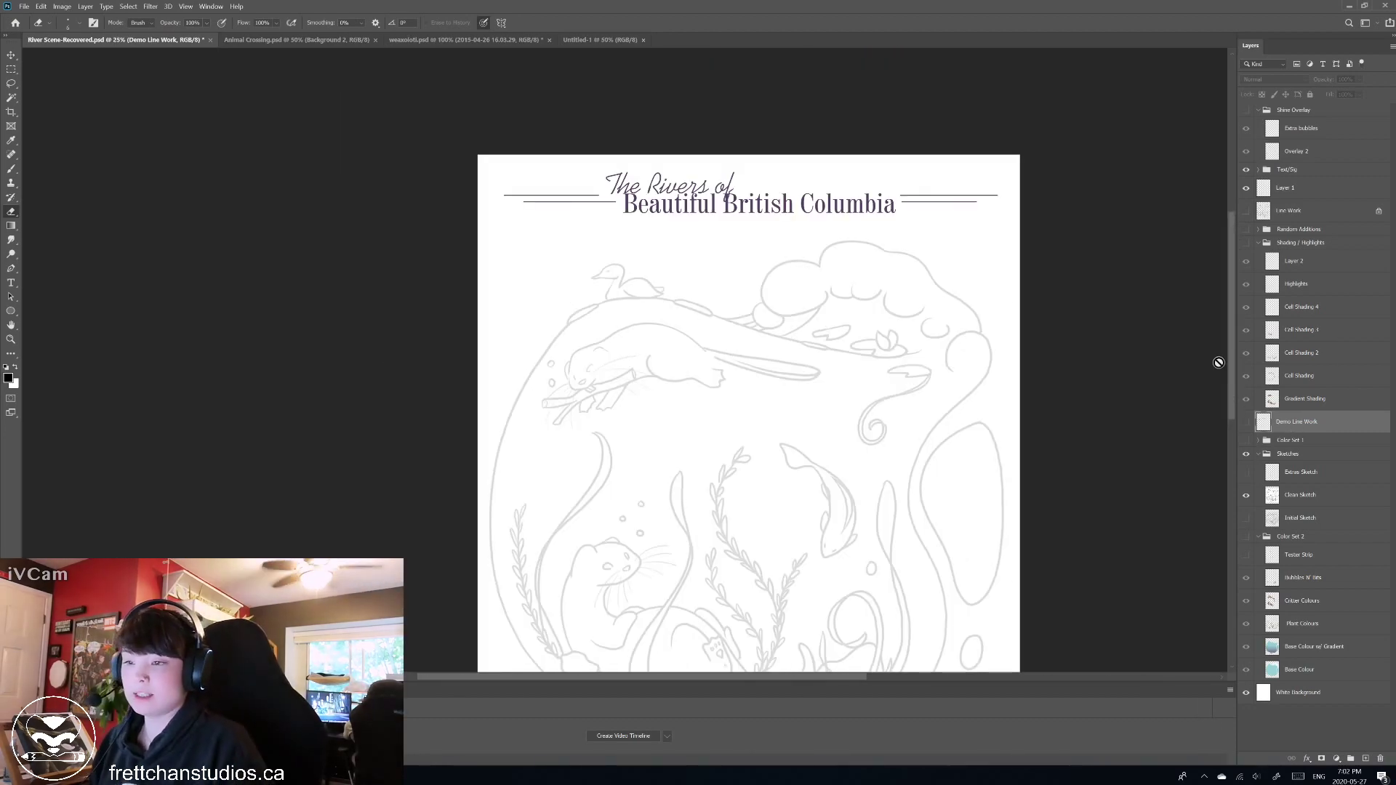
scroll(1218, 362, "down", 3)
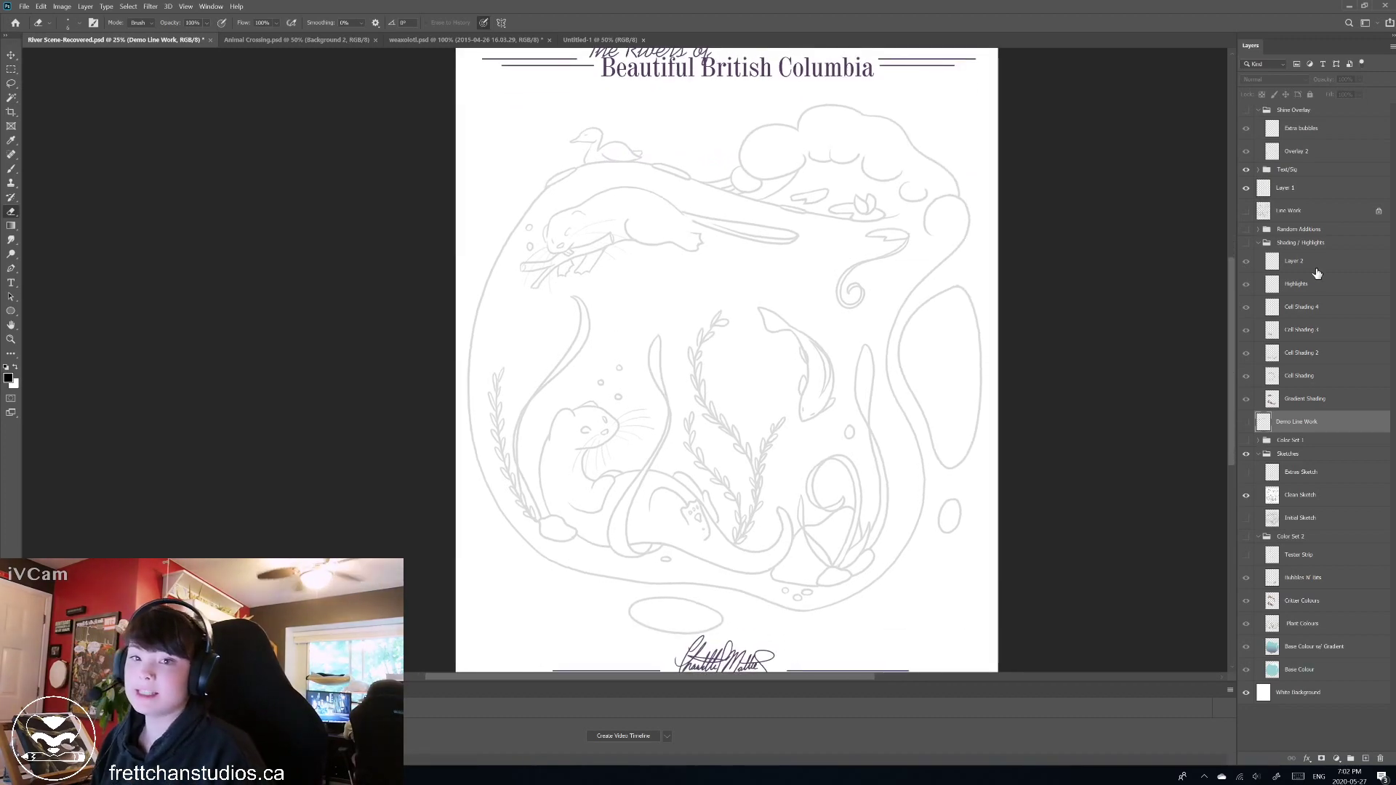
Show and select the Line Work layer, and hide the Sketches group.
left_click(1247, 211)
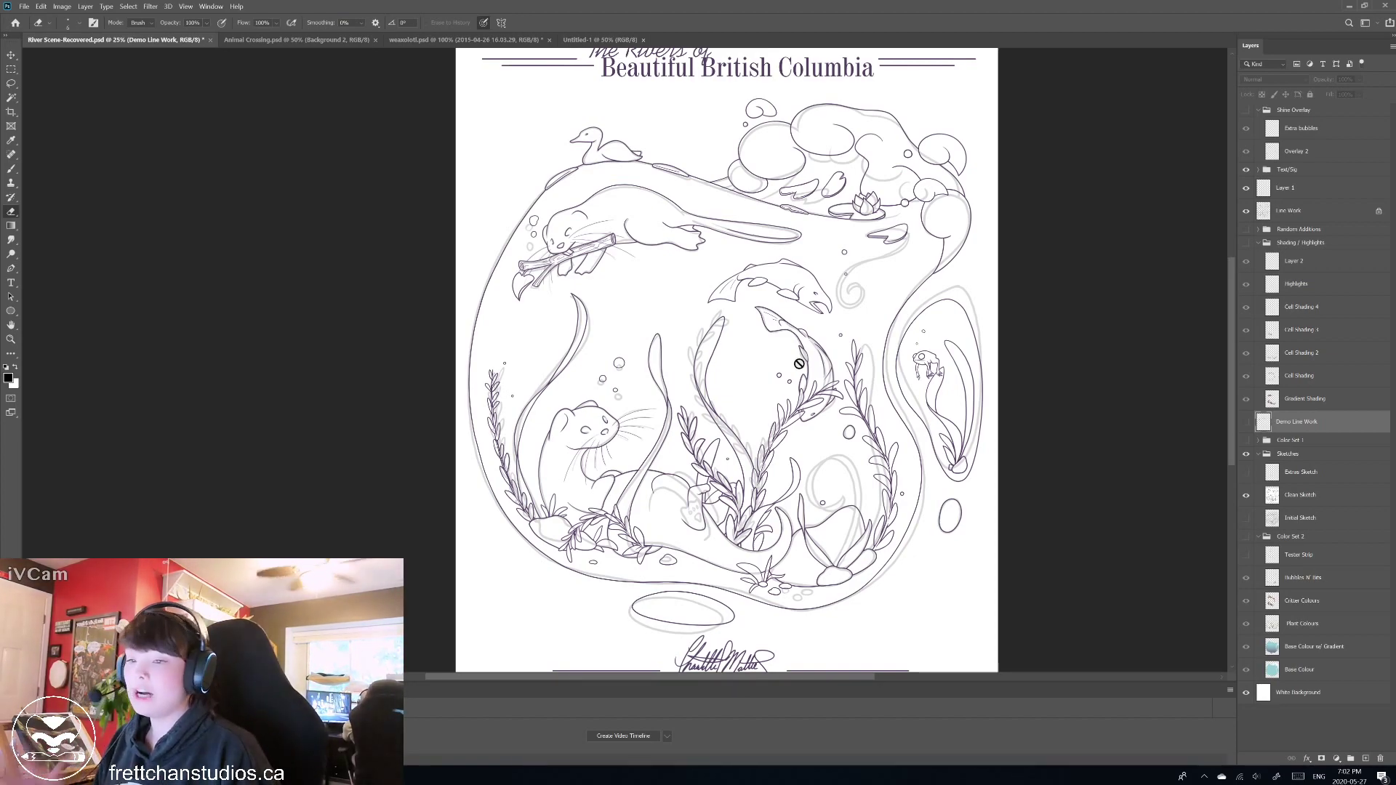
key("l")
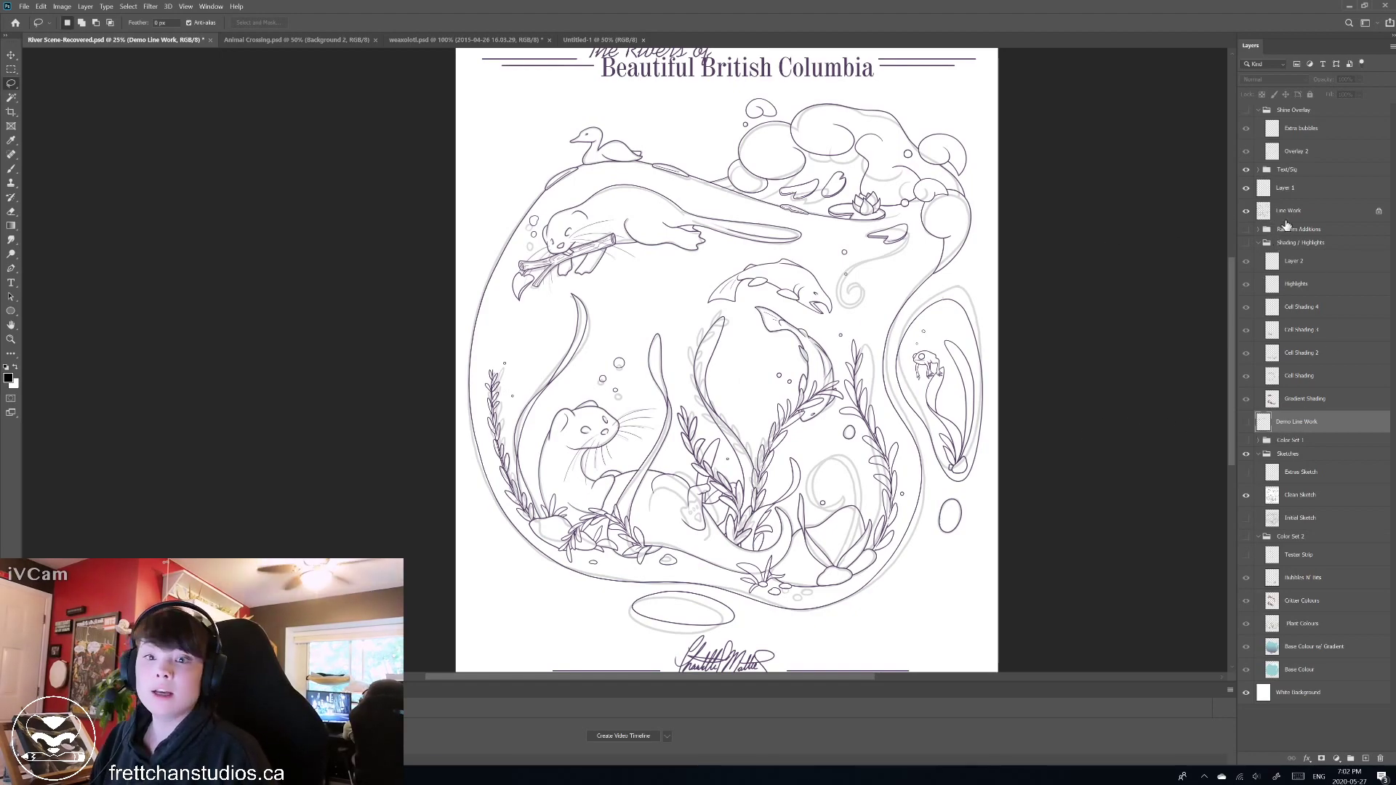
left_click(1307, 221)
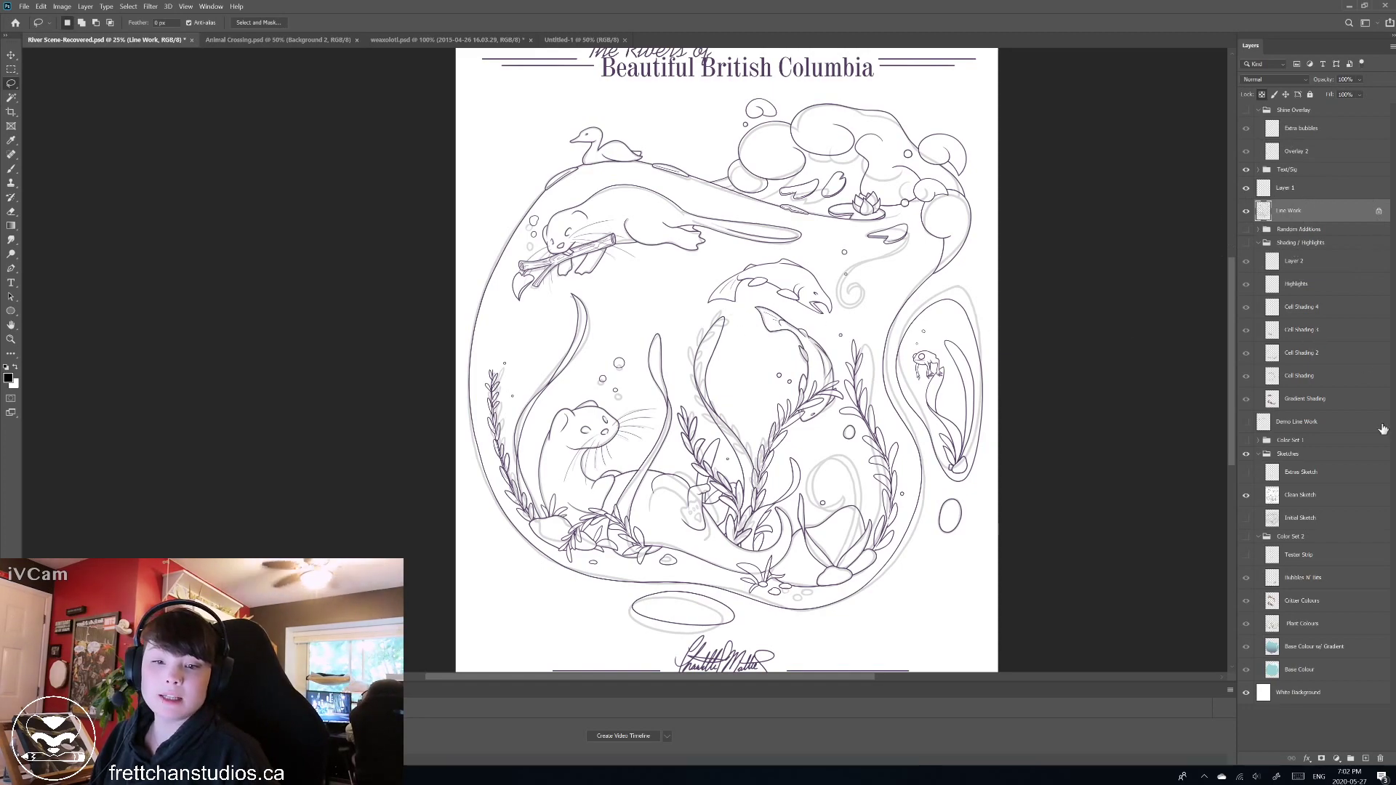
left_click(1248, 458)
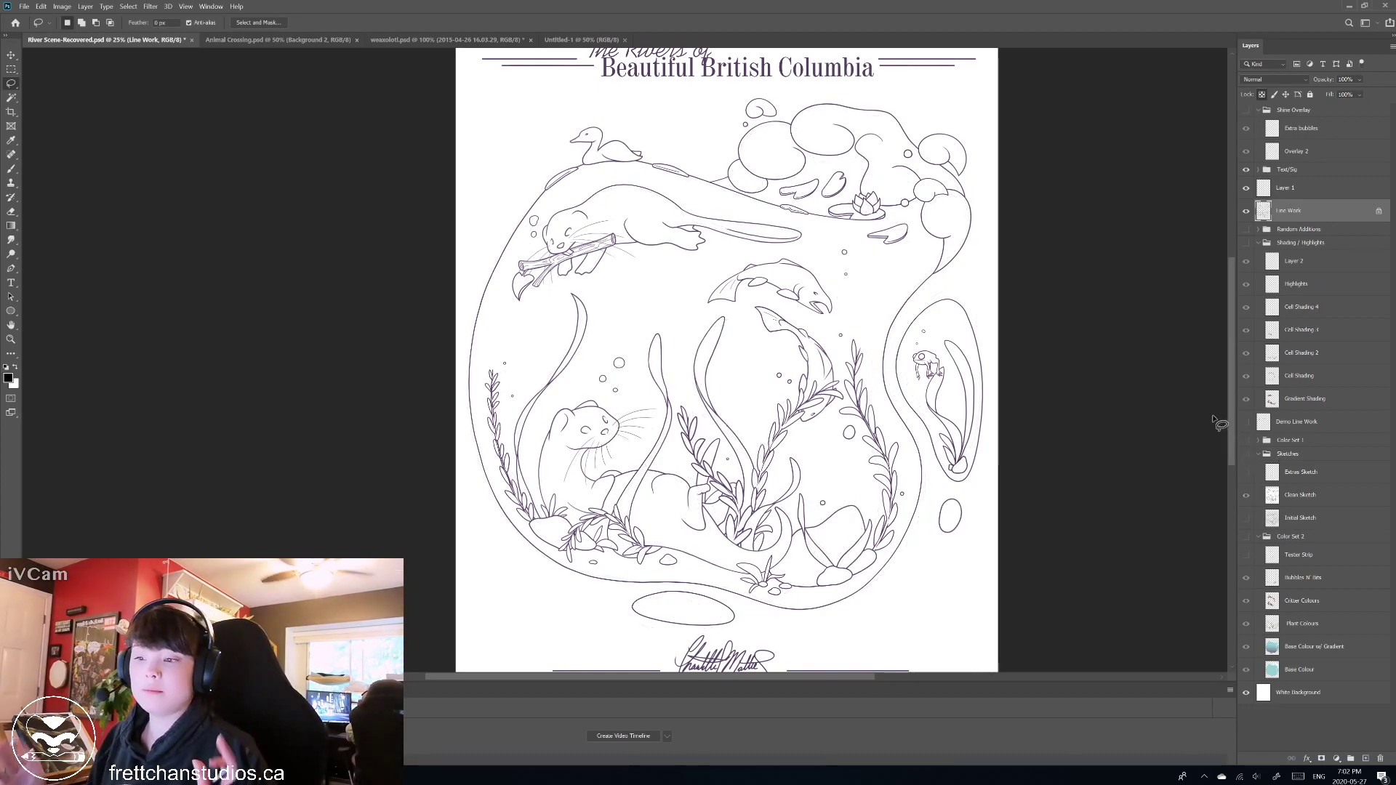
Create a new layer named Demo Base Color and place it directly beneath the Line Work layer.
scroll(1219, 424, "down", 2)
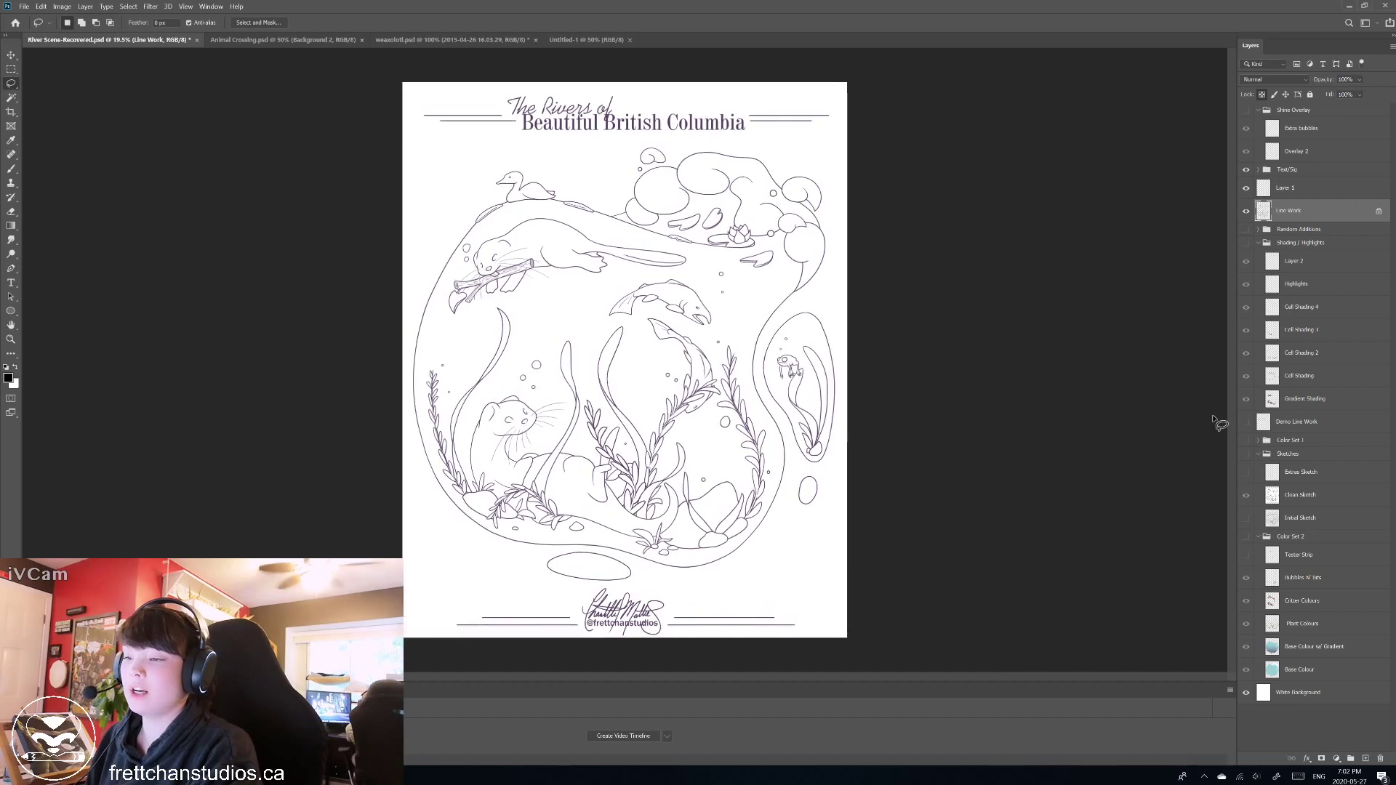
scroll(1220, 424, "up", 2)
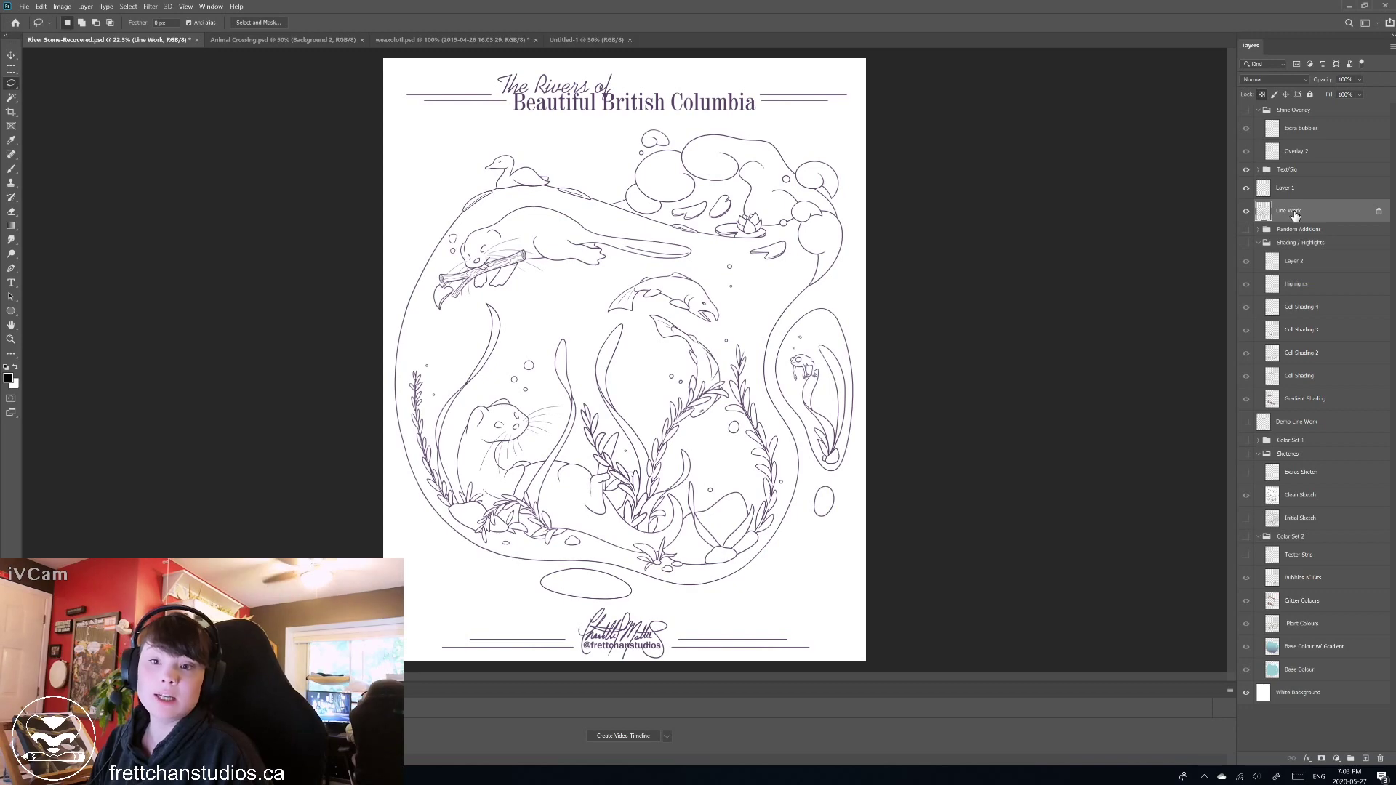
left_click(1367, 760)
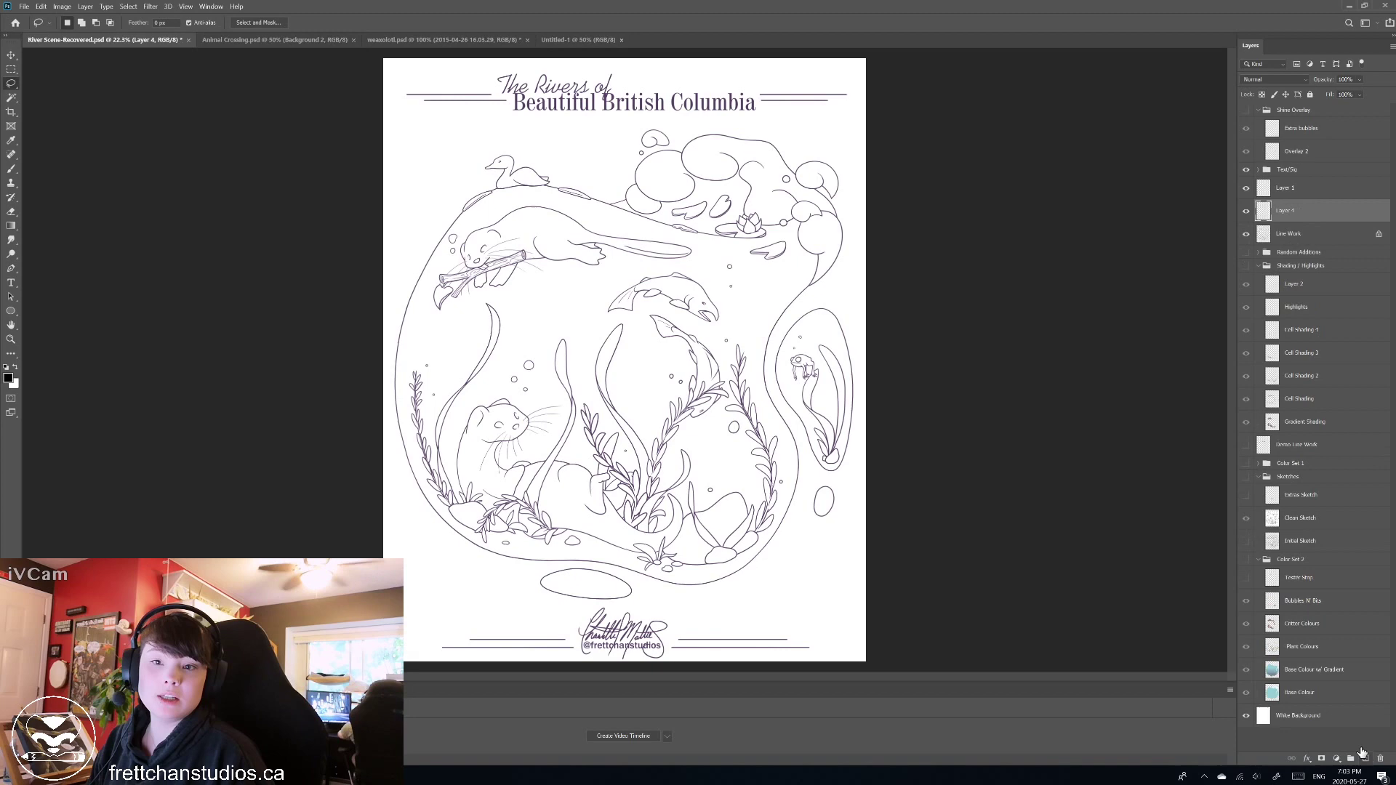
double_click(1284, 210)
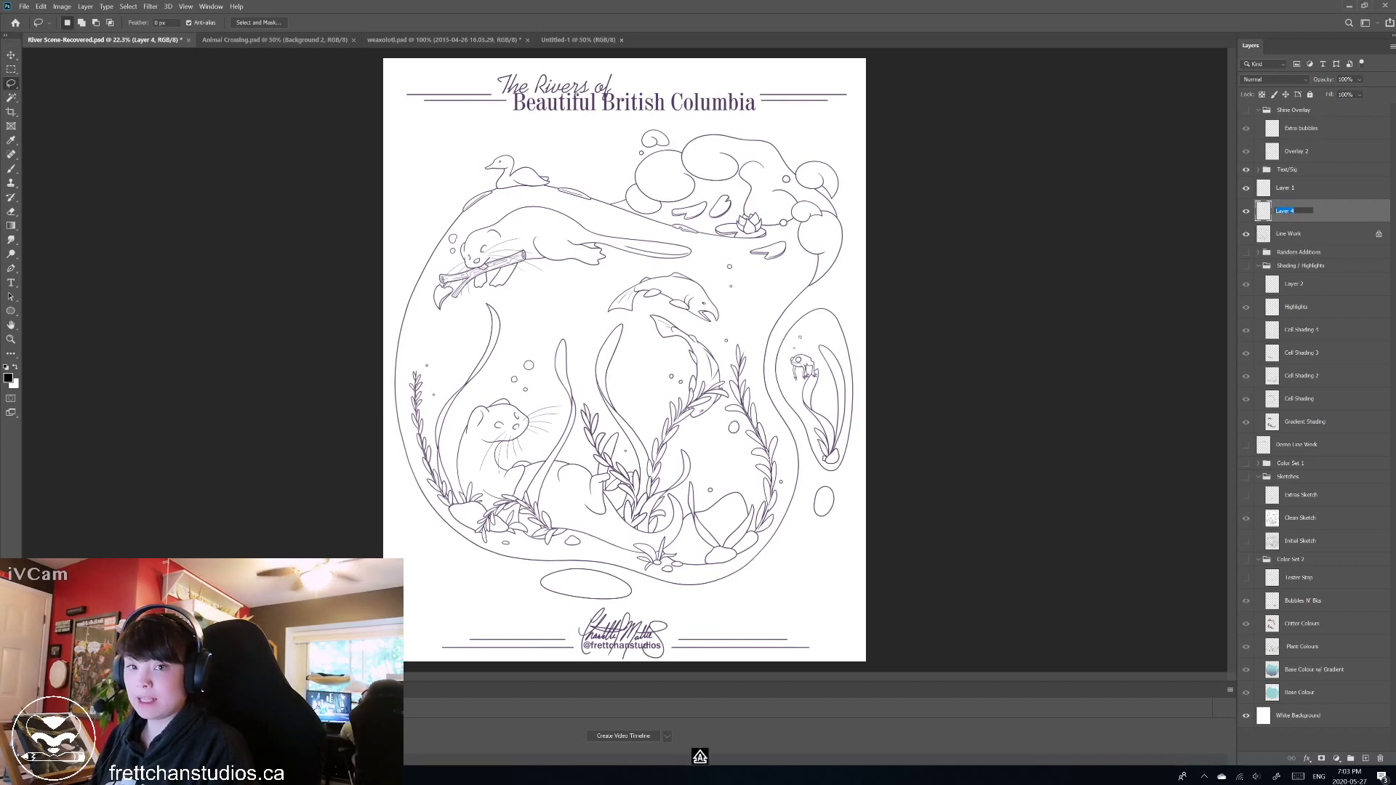
type("Da")
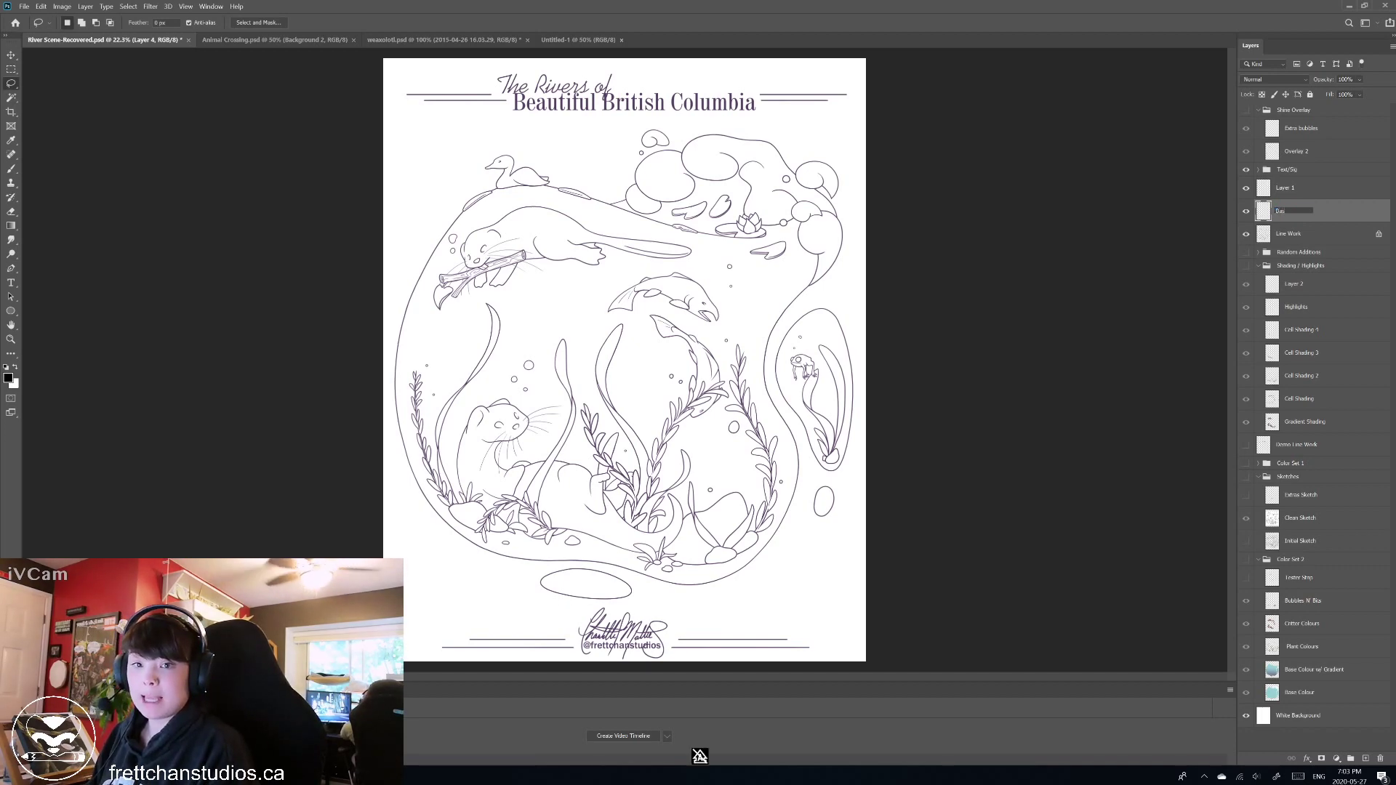
key("BackSpace")
key("BackSpace")
key("BackSpace")
type("De")
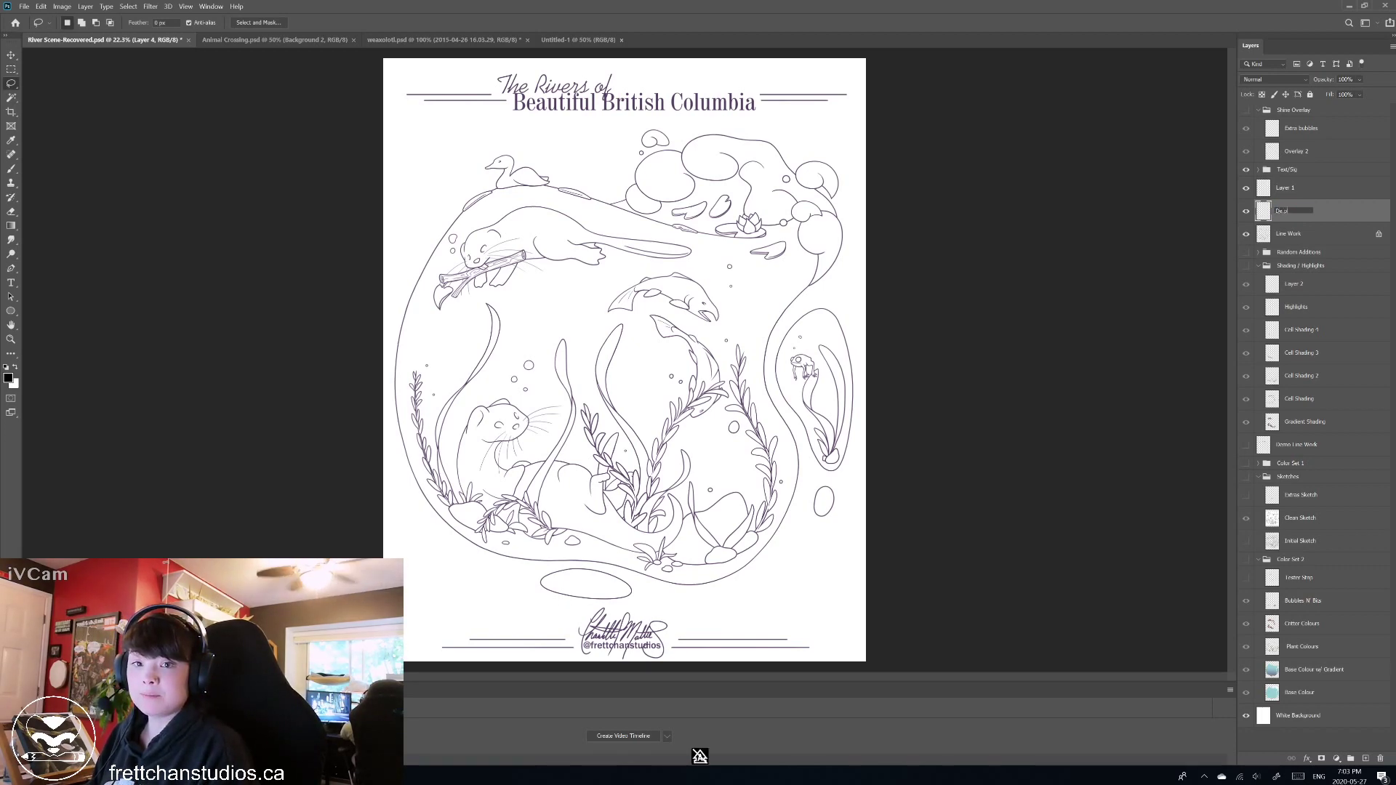
type("mo D")
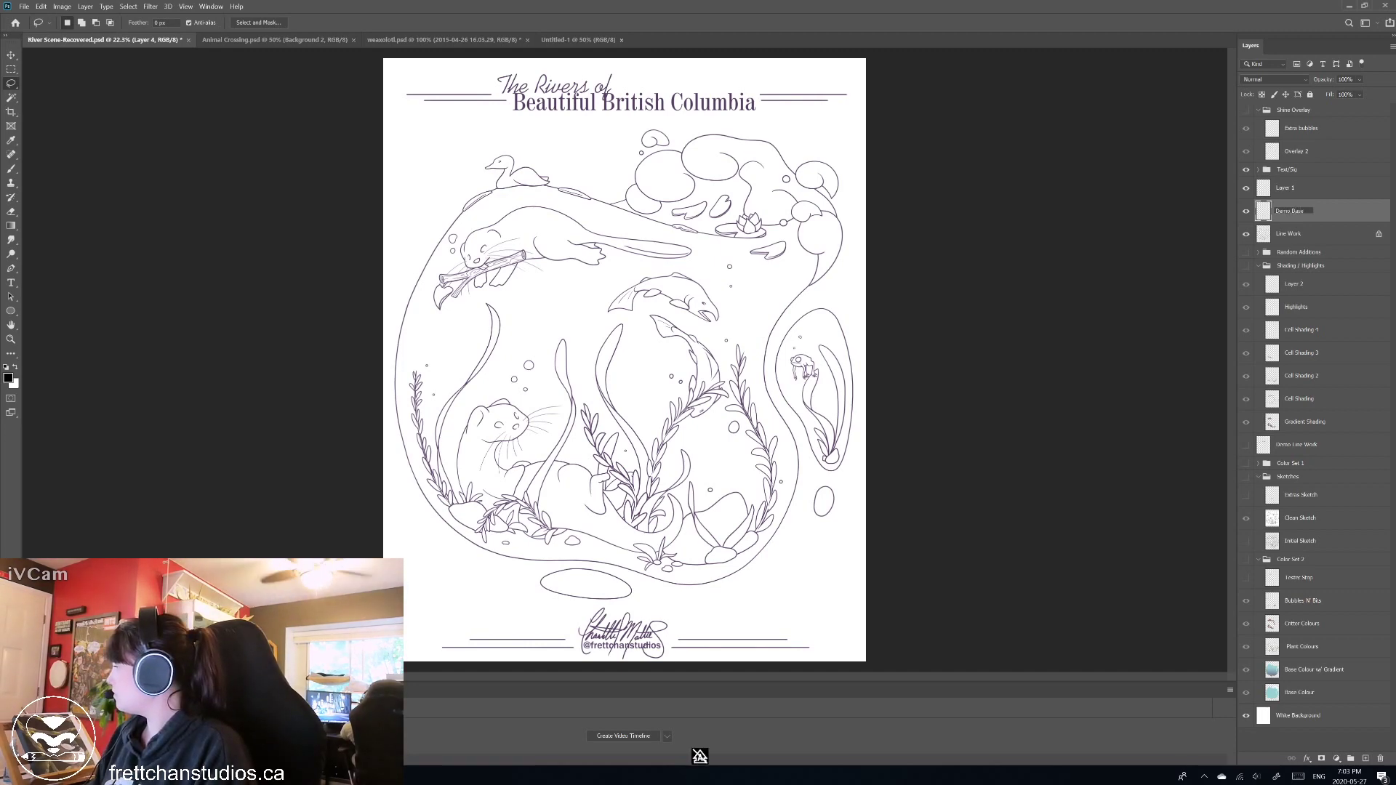
type("ase Color")
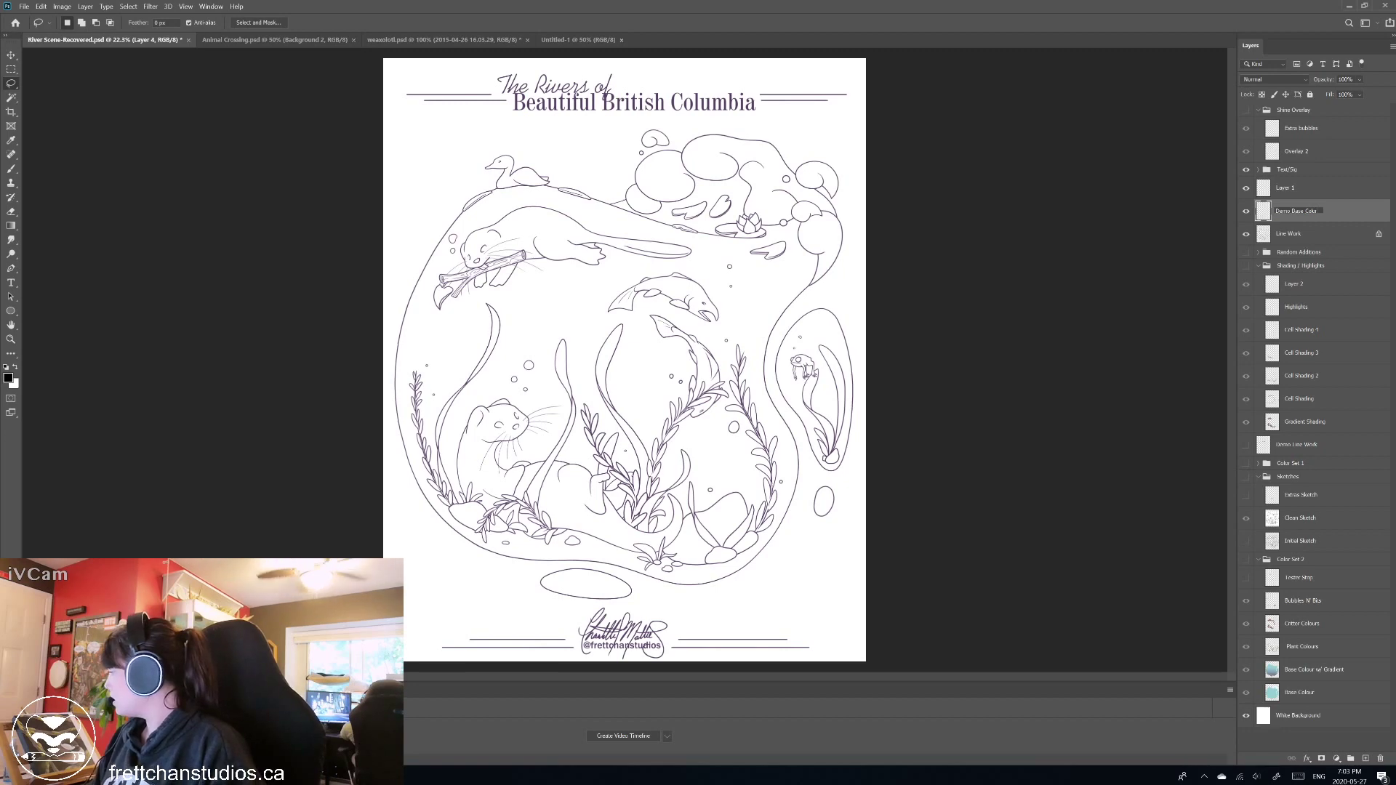
key("Return")
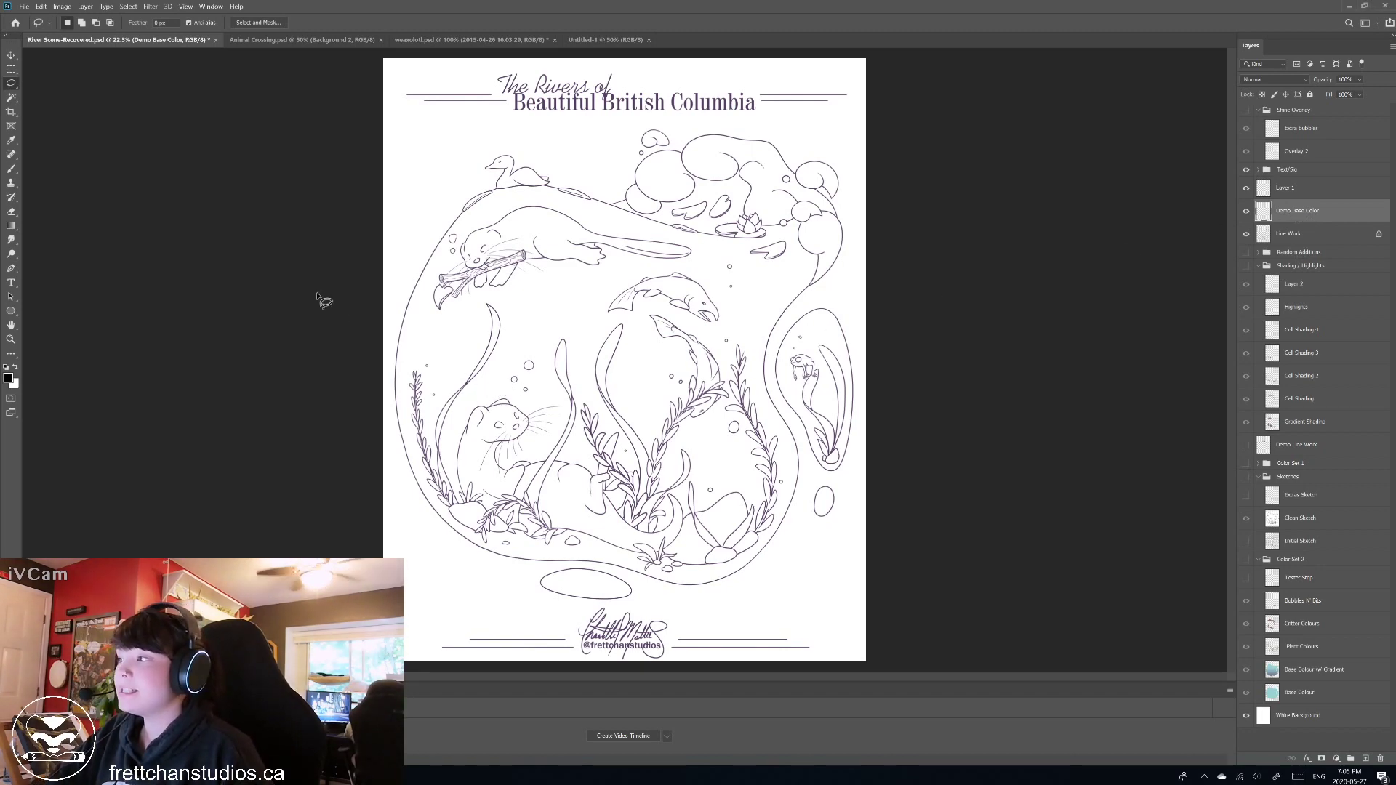
left_click_drag(1320, 212, 1320, 251)
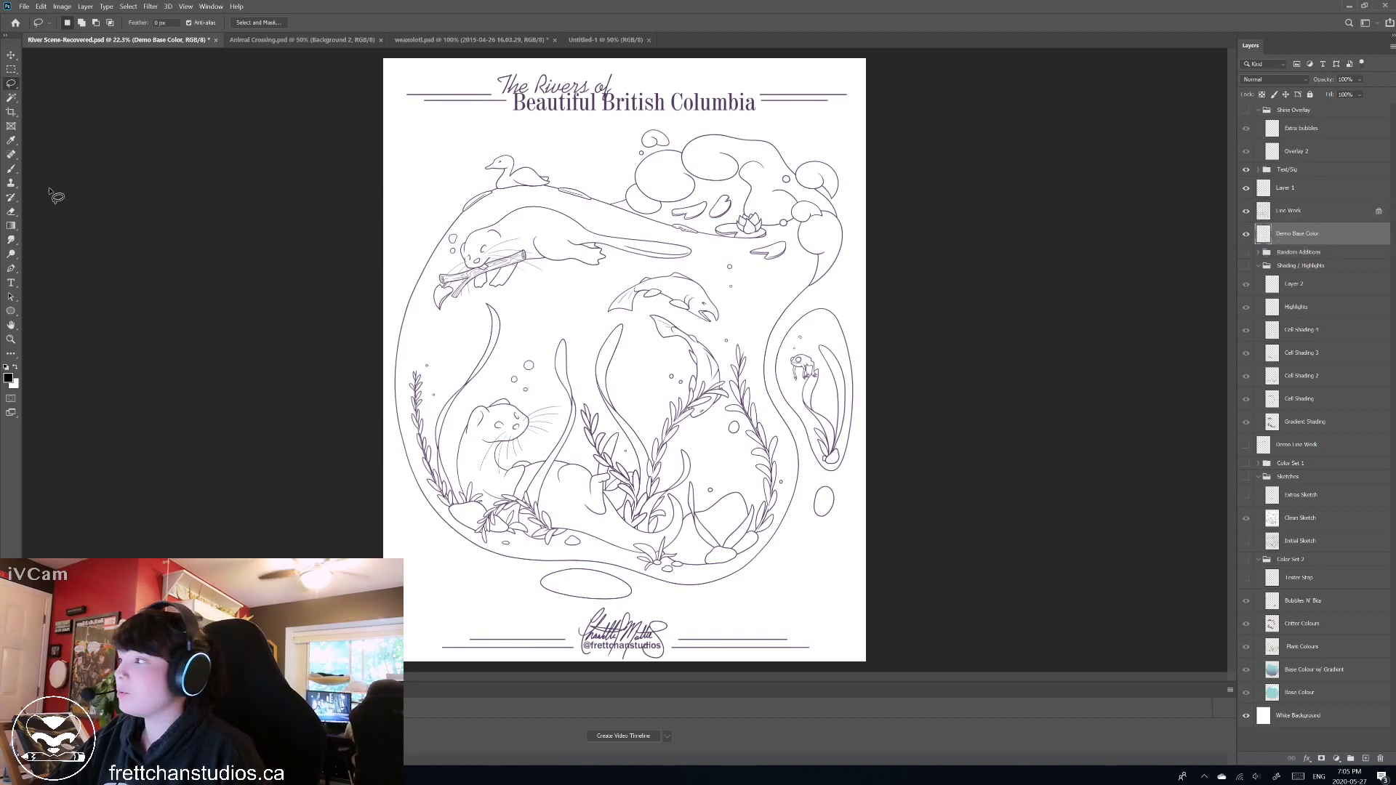
Enlarge the Hard Round Pressure Size brush and set the foreground colour to a light muted purple.
left_click(8, 169)
left_click(74, 27)
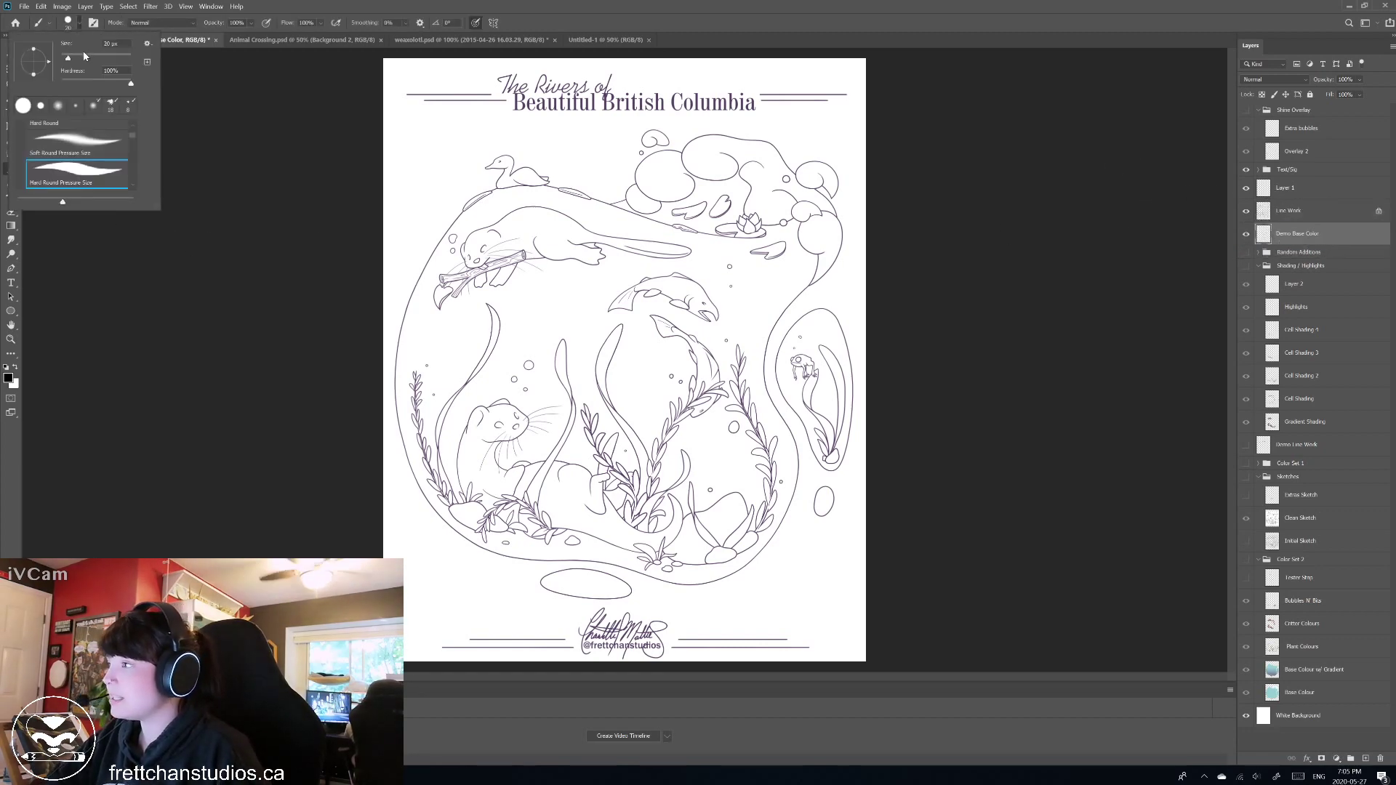
left_click_drag(83, 54, 98, 58)
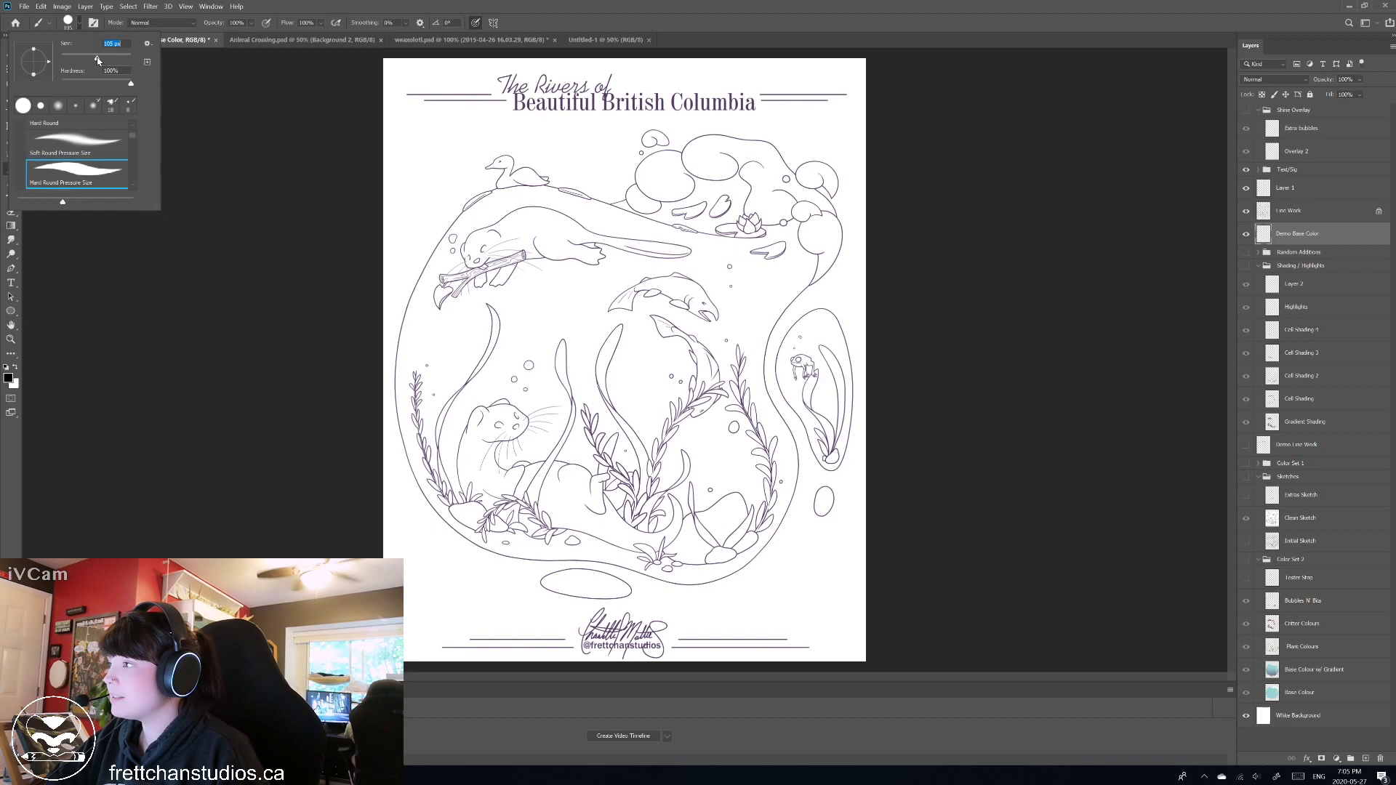
left_click(8, 377)
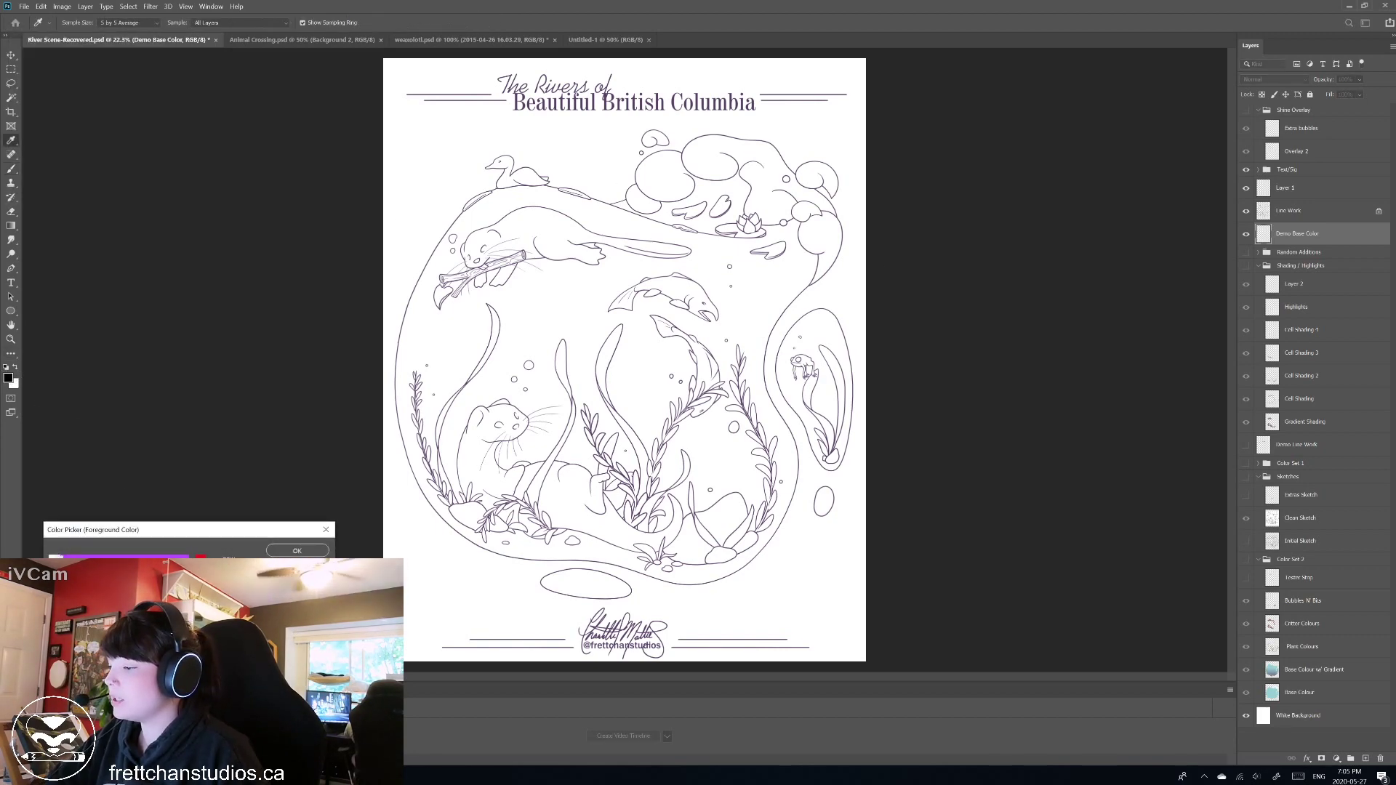
left_click(306, 555)
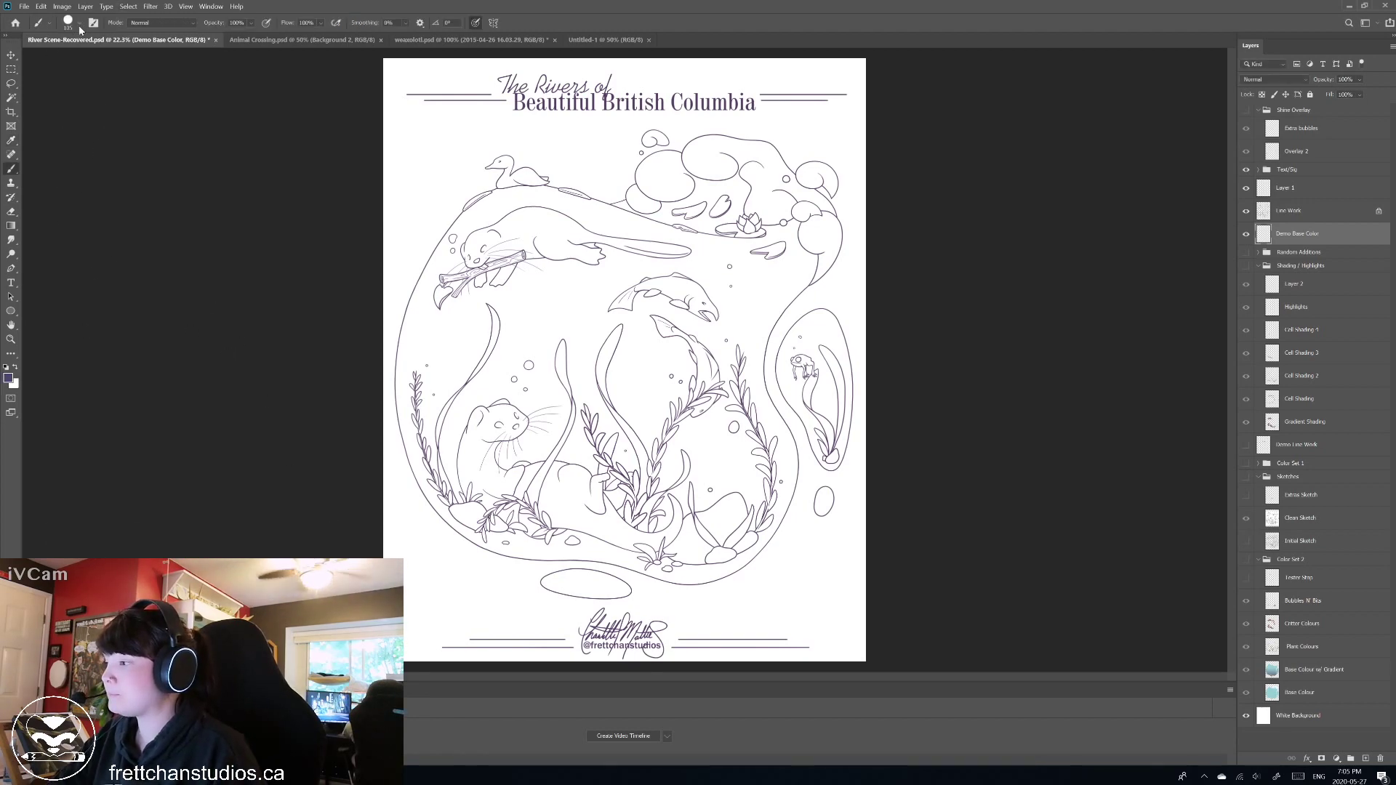
left_click(7, 380)
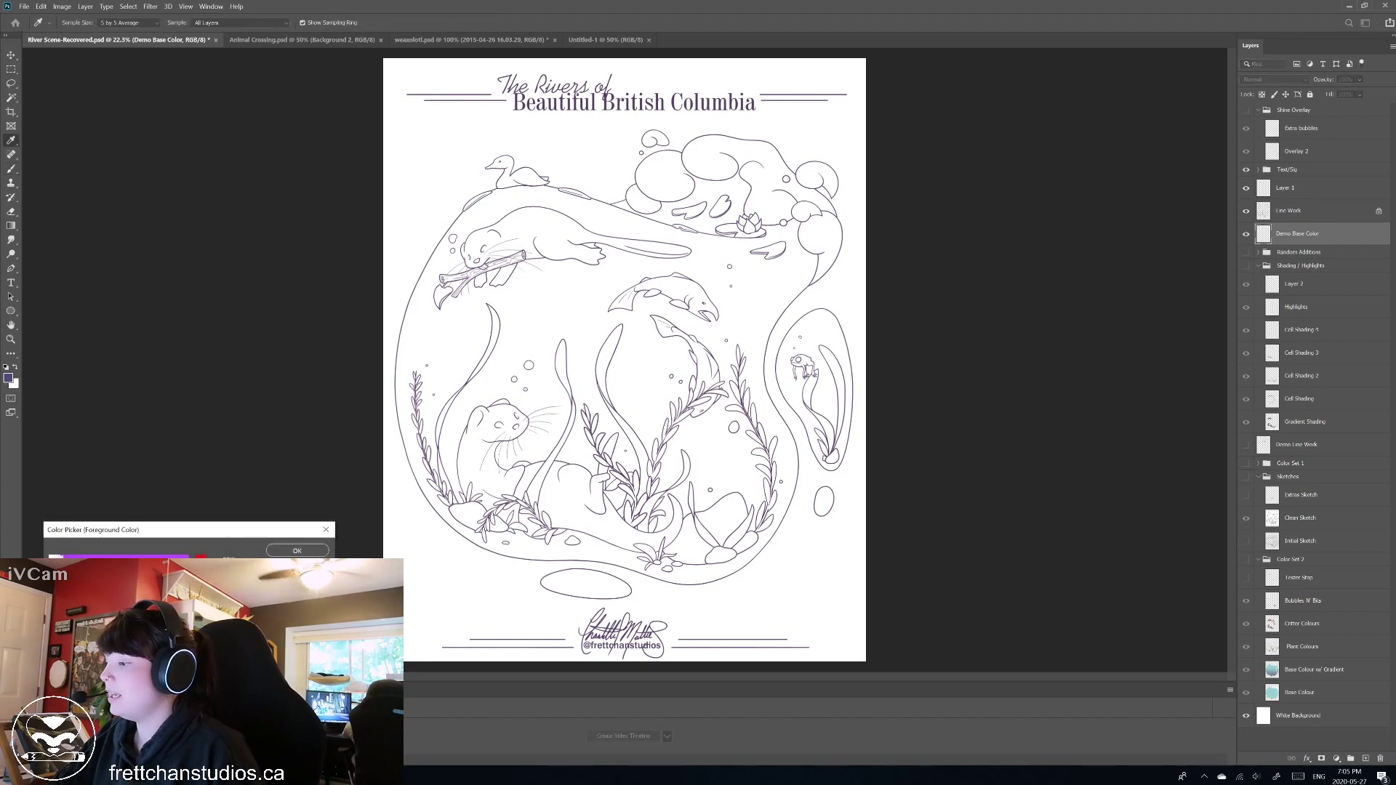
left_click(279, 550)
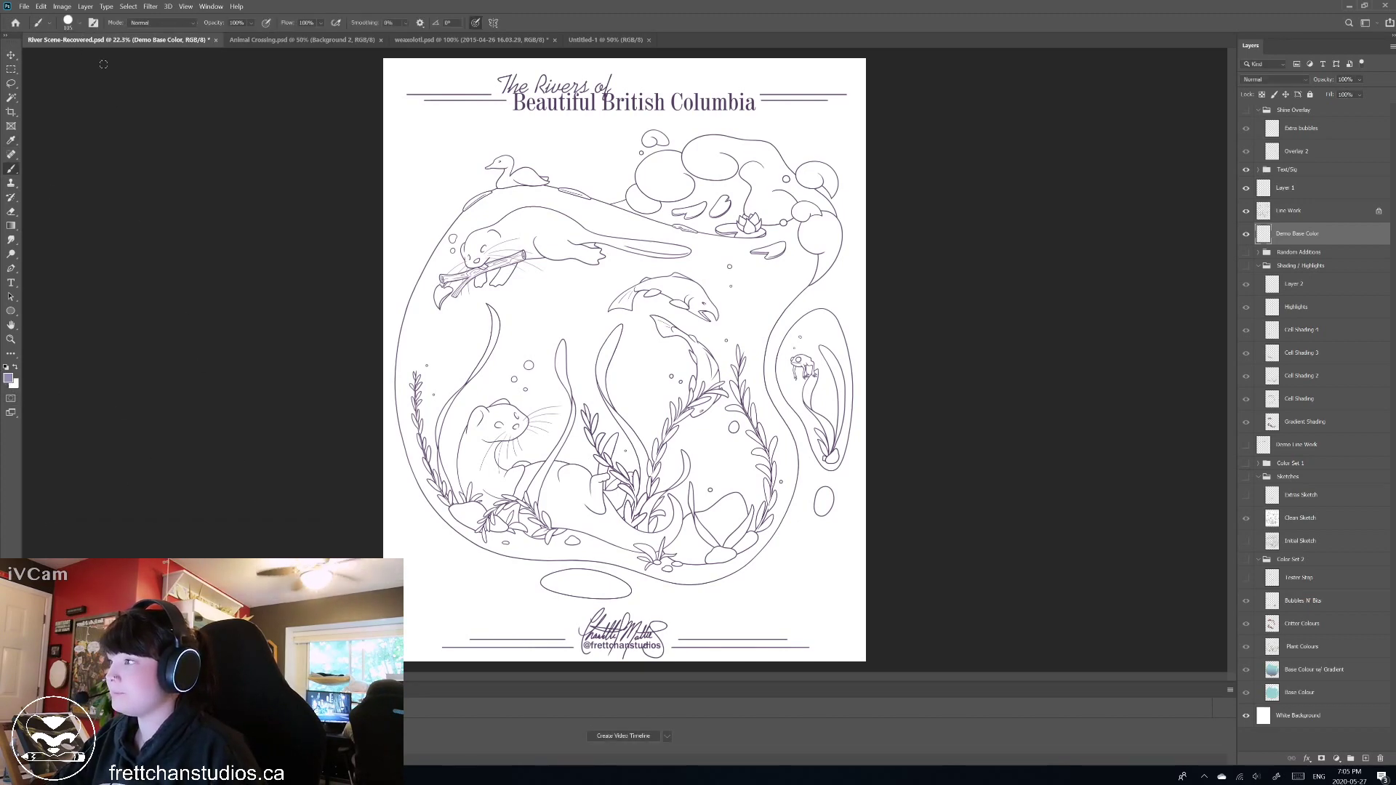
Enlarge the brush further and paint broad purple zigzag strokes across the illustration on the Demo Base Color layer.
left_click(73, 23)
left_click_drag(121, 57, 125, 59)
left_click_drag(396, 240, 864, 191)
mouse_move(420, 282)
left_mouse_down()
mouse_move(406, 334)
mouse_move(426, 387)
mouse_move(705, 416)
mouse_move(608, 452)
left_mouse_up()
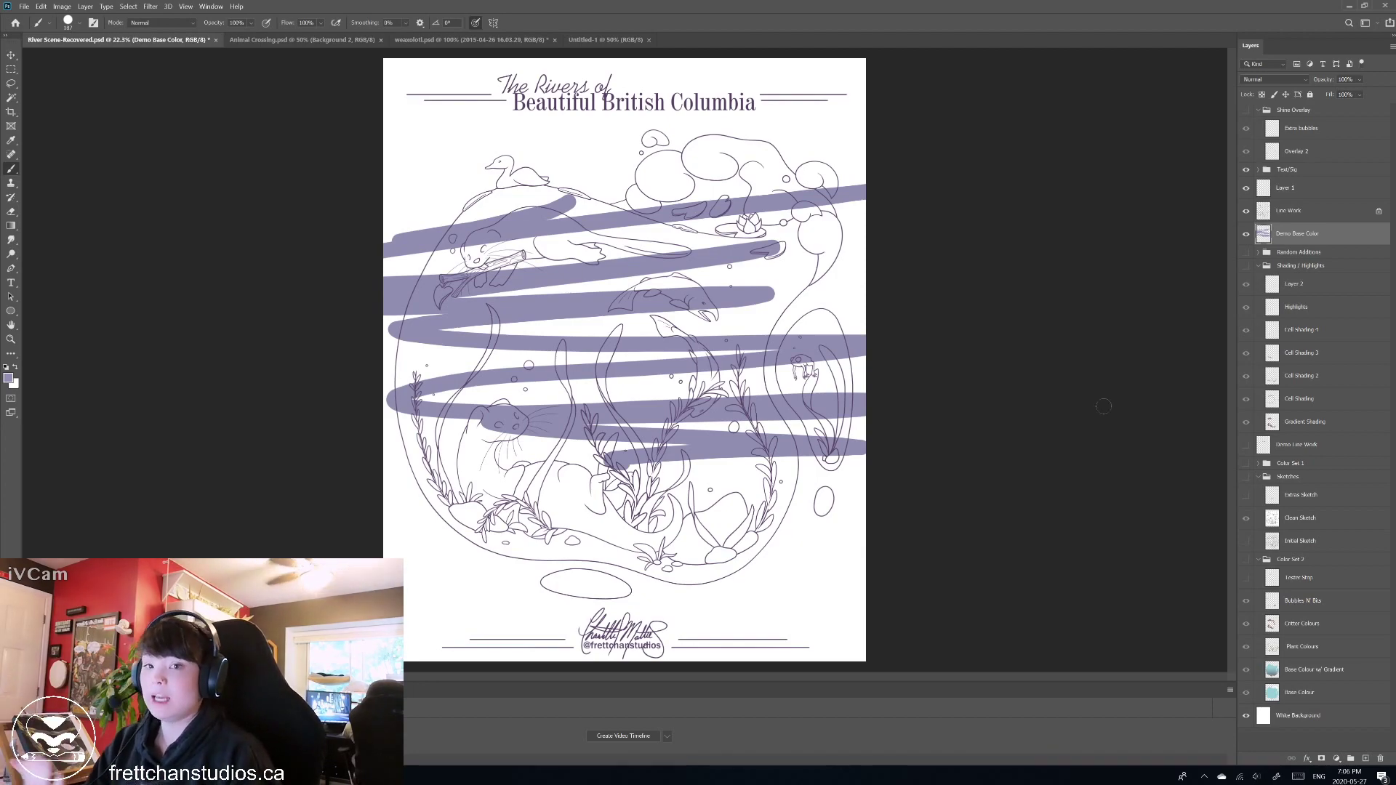
Compare Demo Base Color above and below the Line Work layer, and view the artwork with and without White Background.
left_click_drag(1300, 237, 1304, 211)
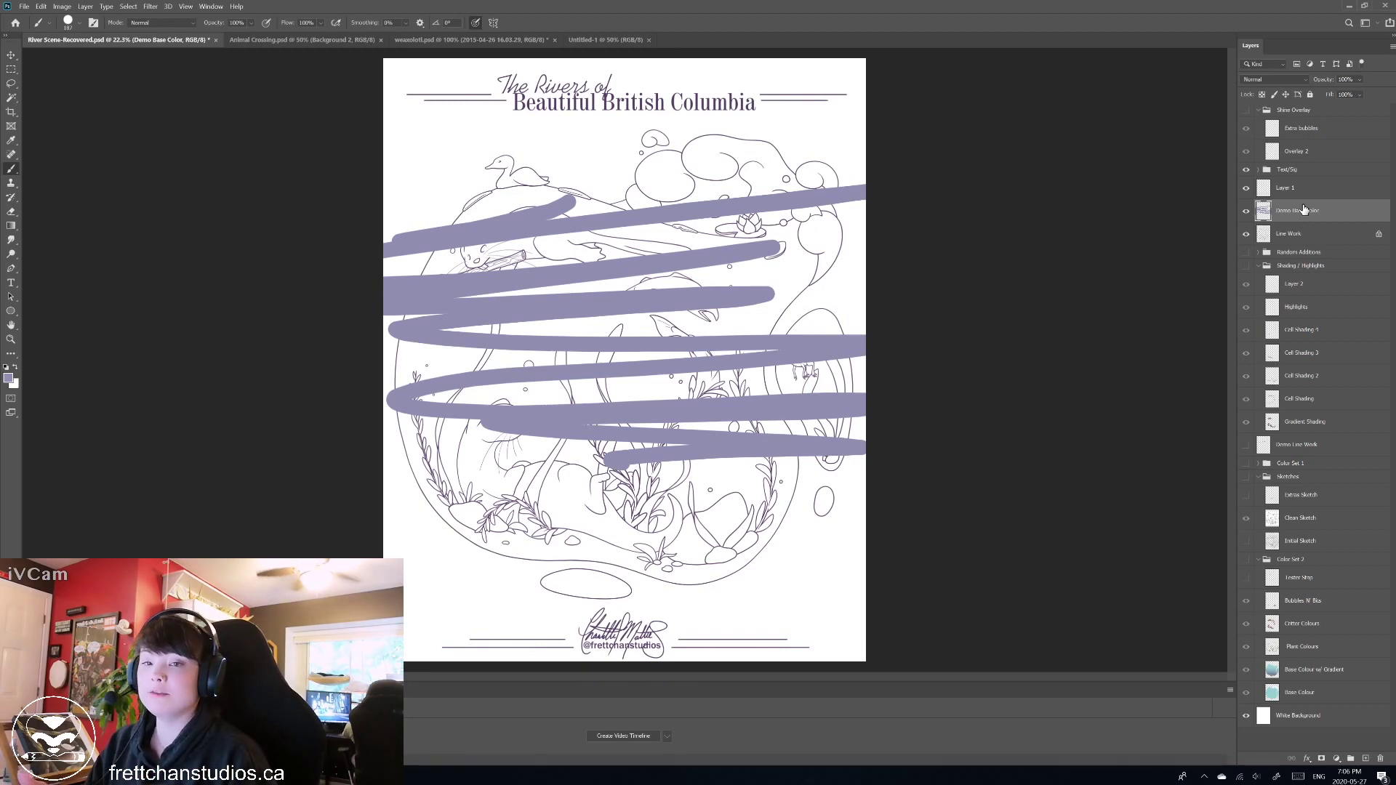
left_click_drag(1304, 210, 1306, 239)
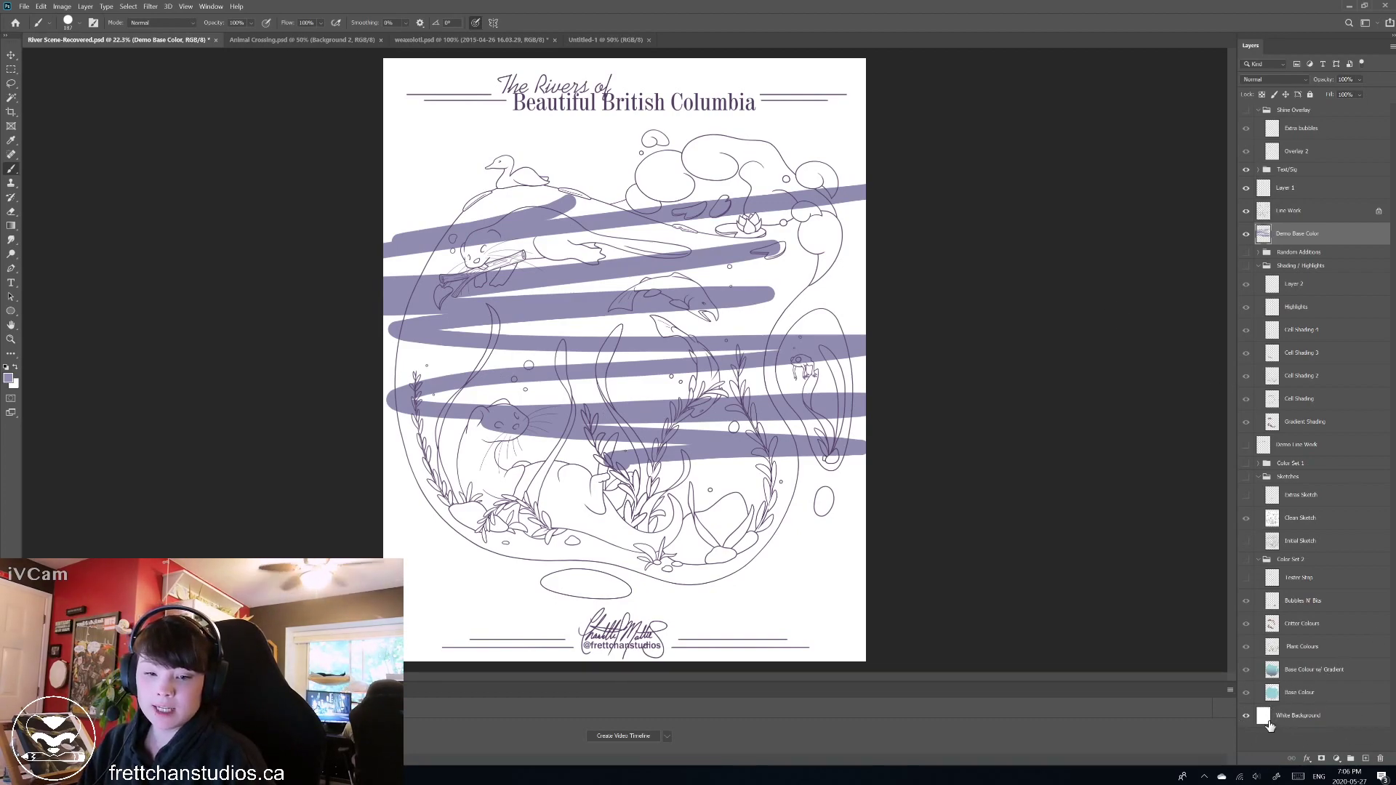
left_click(1246, 719)
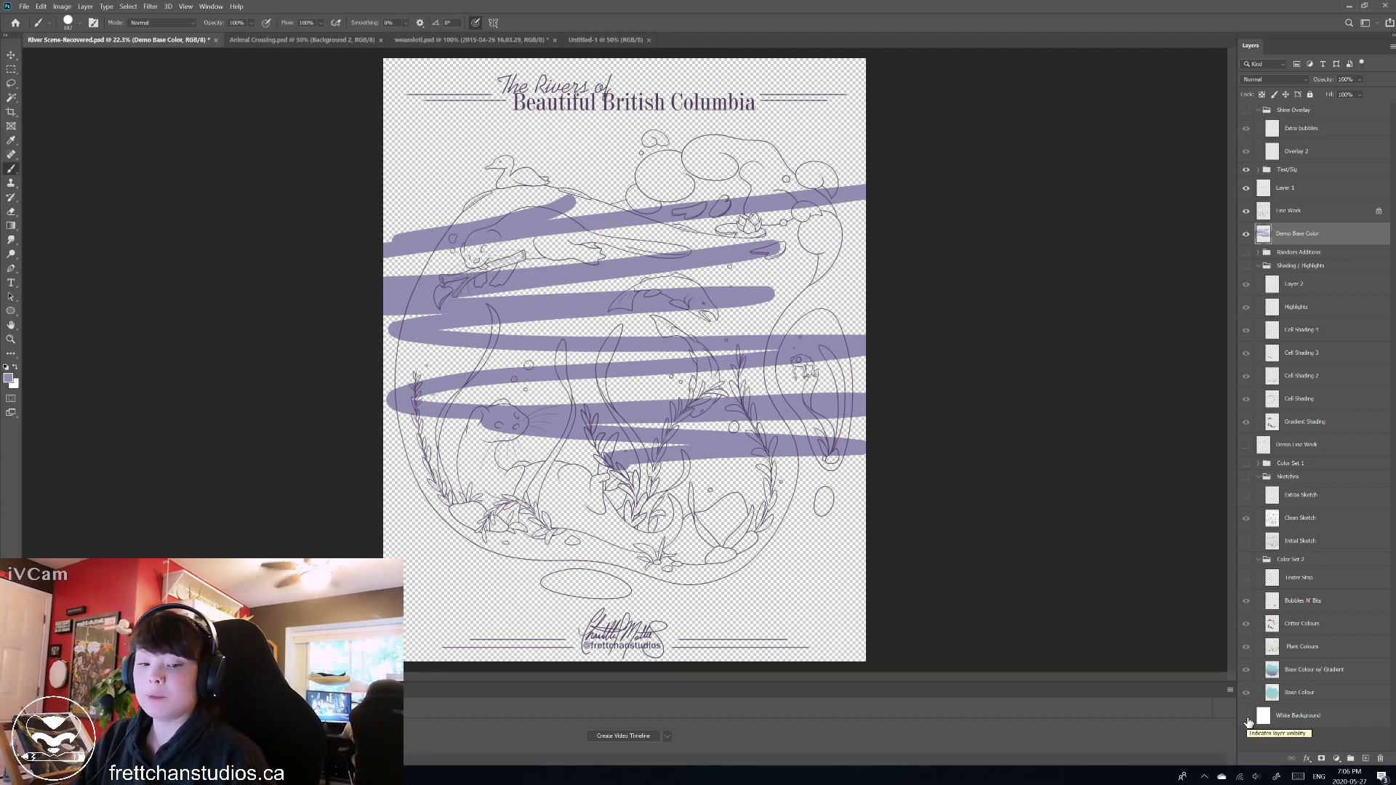
left_click(1245, 717)
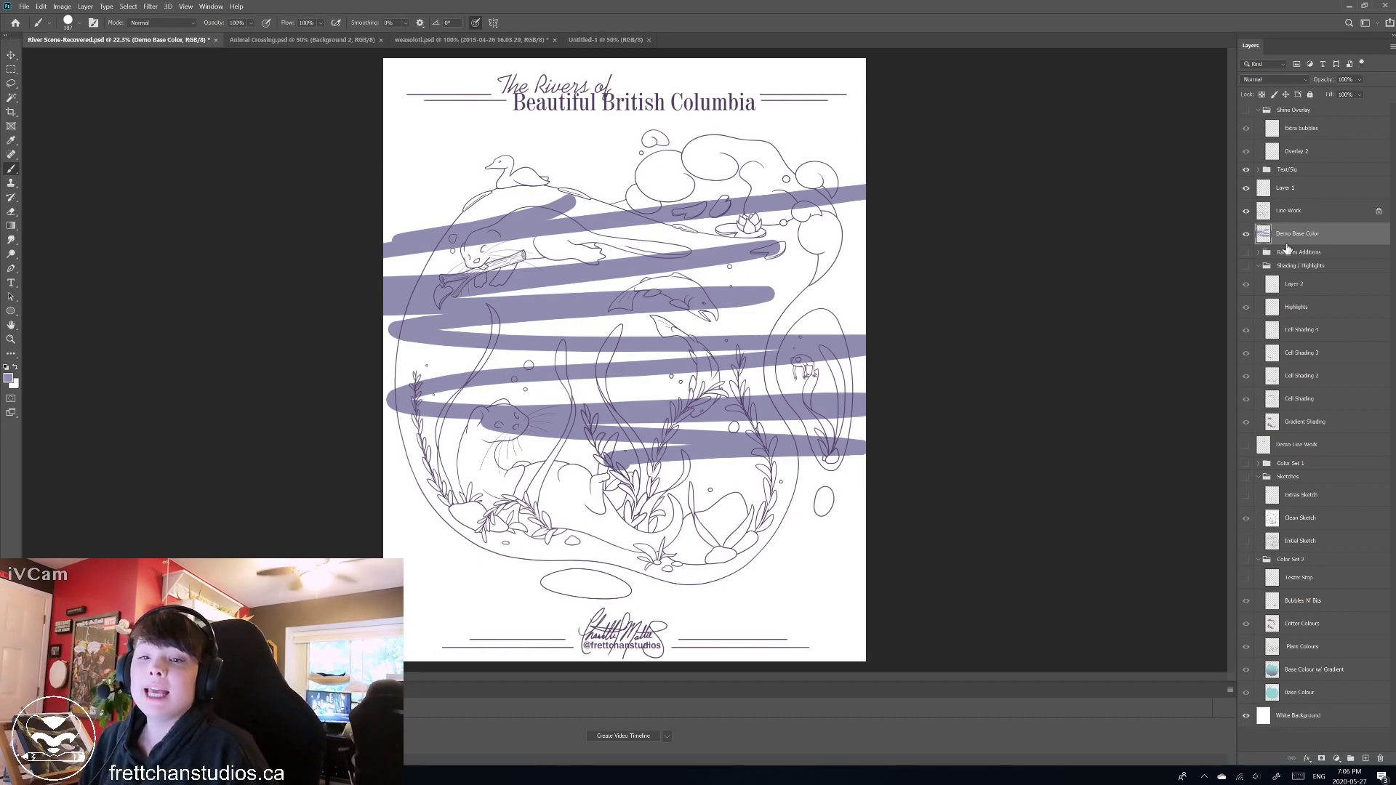
Move the Demo Base Color layer above Line Work and set its blend mode to Overlay.
left_click_drag(1288, 247, 1286, 202)
left_click(1277, 79)
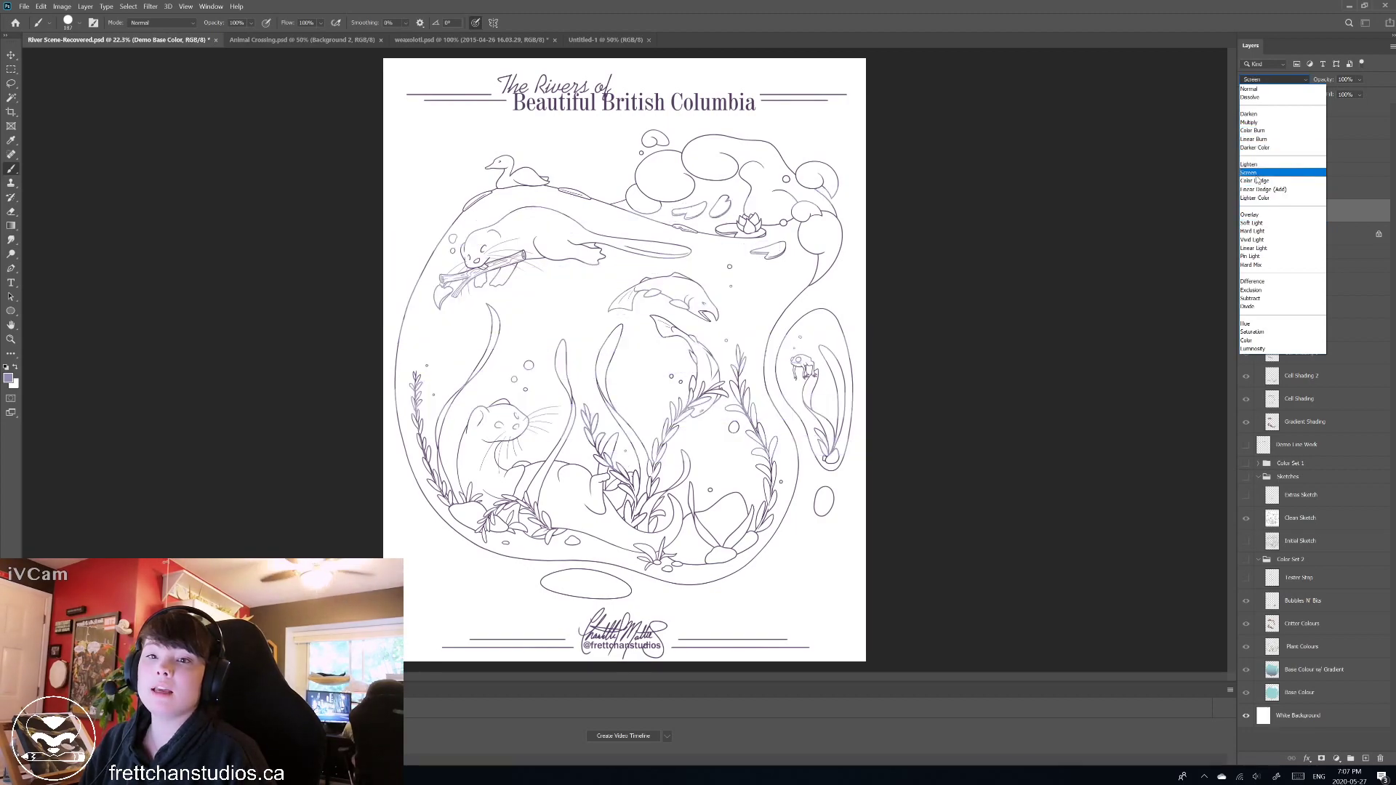
left_click(1251, 214)
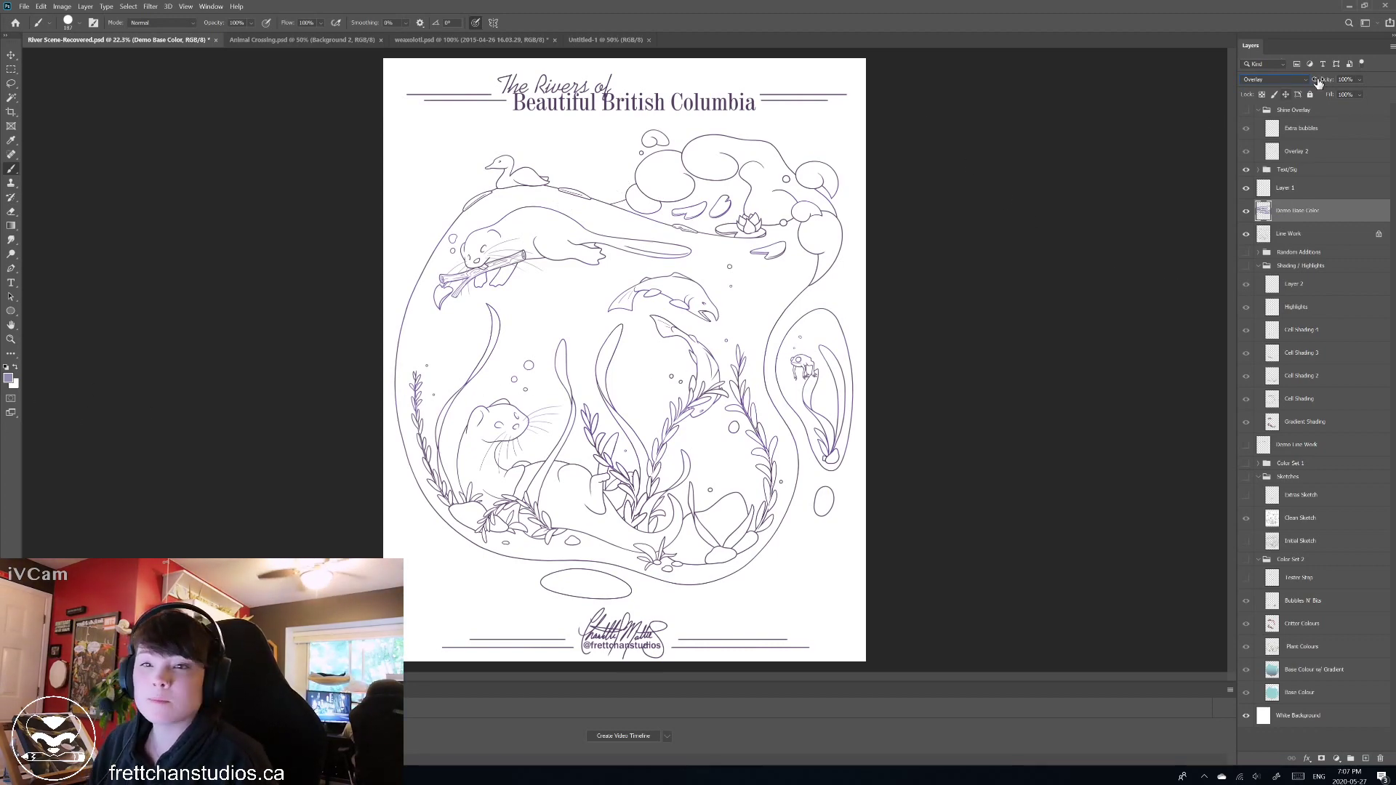
Set the Demo Base Color layer's blend mode to Darken and inspect the line art under the purple strokes.
left_click(1283, 79)
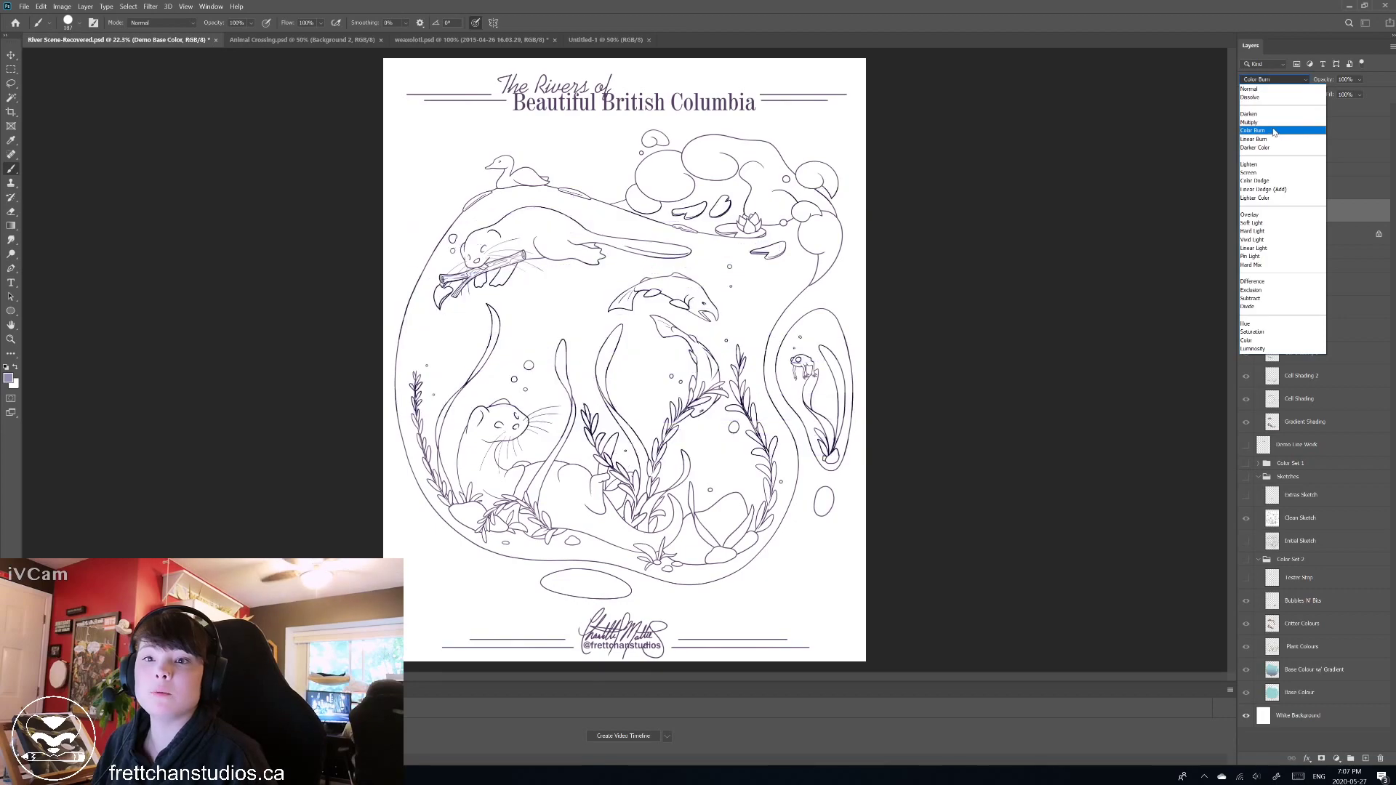
left_click(1250, 114)
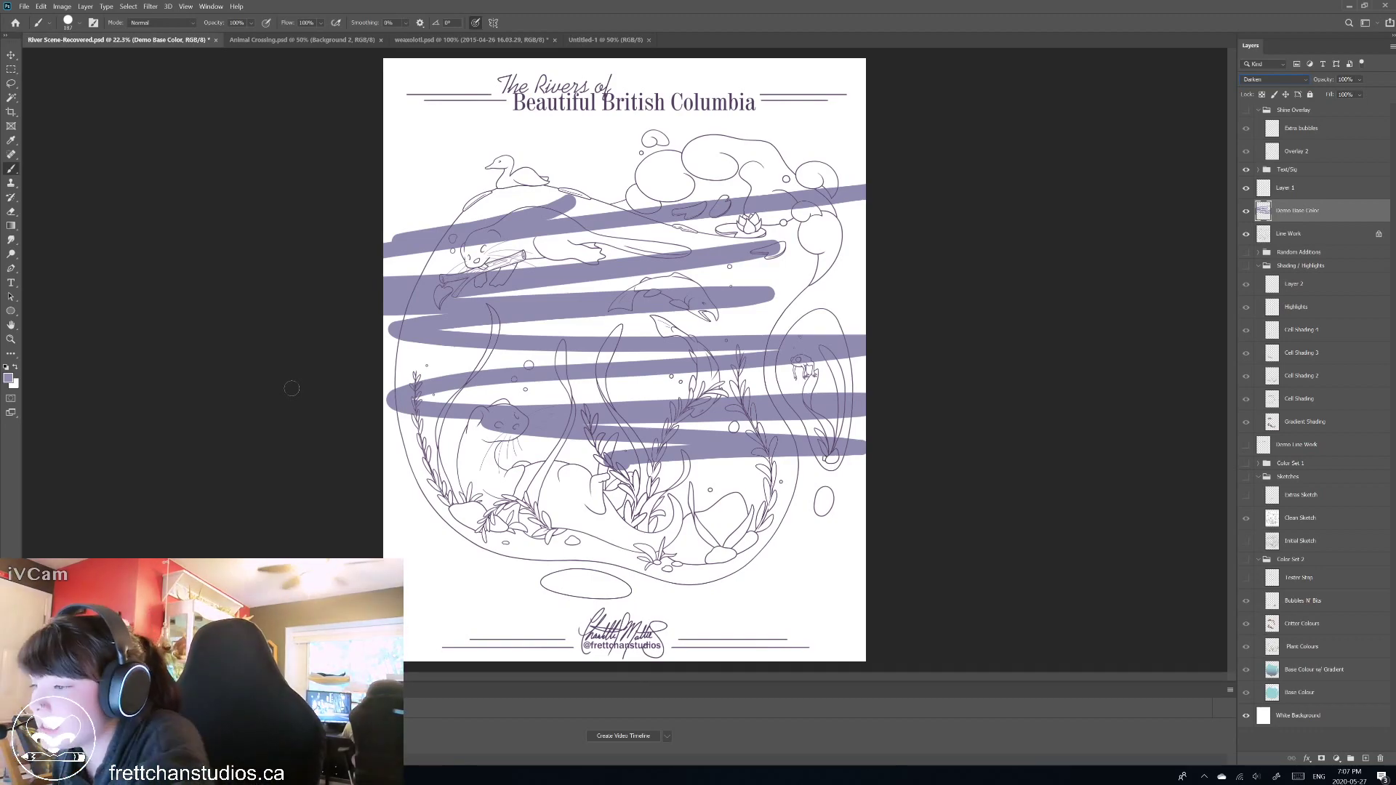
key("ctrl+plus")
scroll(291, 388, "up", 5)
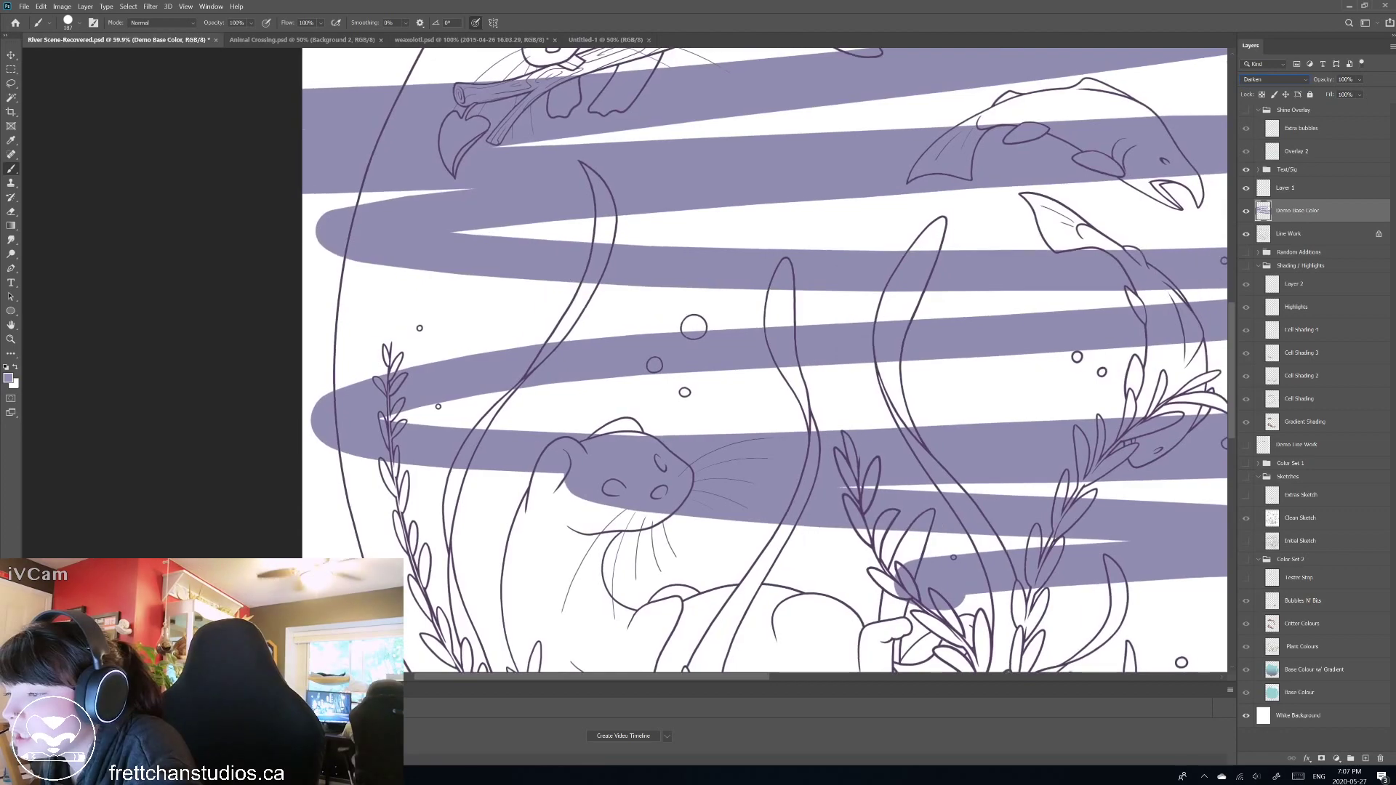
Preview alternative blend modes such as Lighter Color on the Demo Base Color layer with the whole illustration in view.
scroll(292, 389, "down", 5)
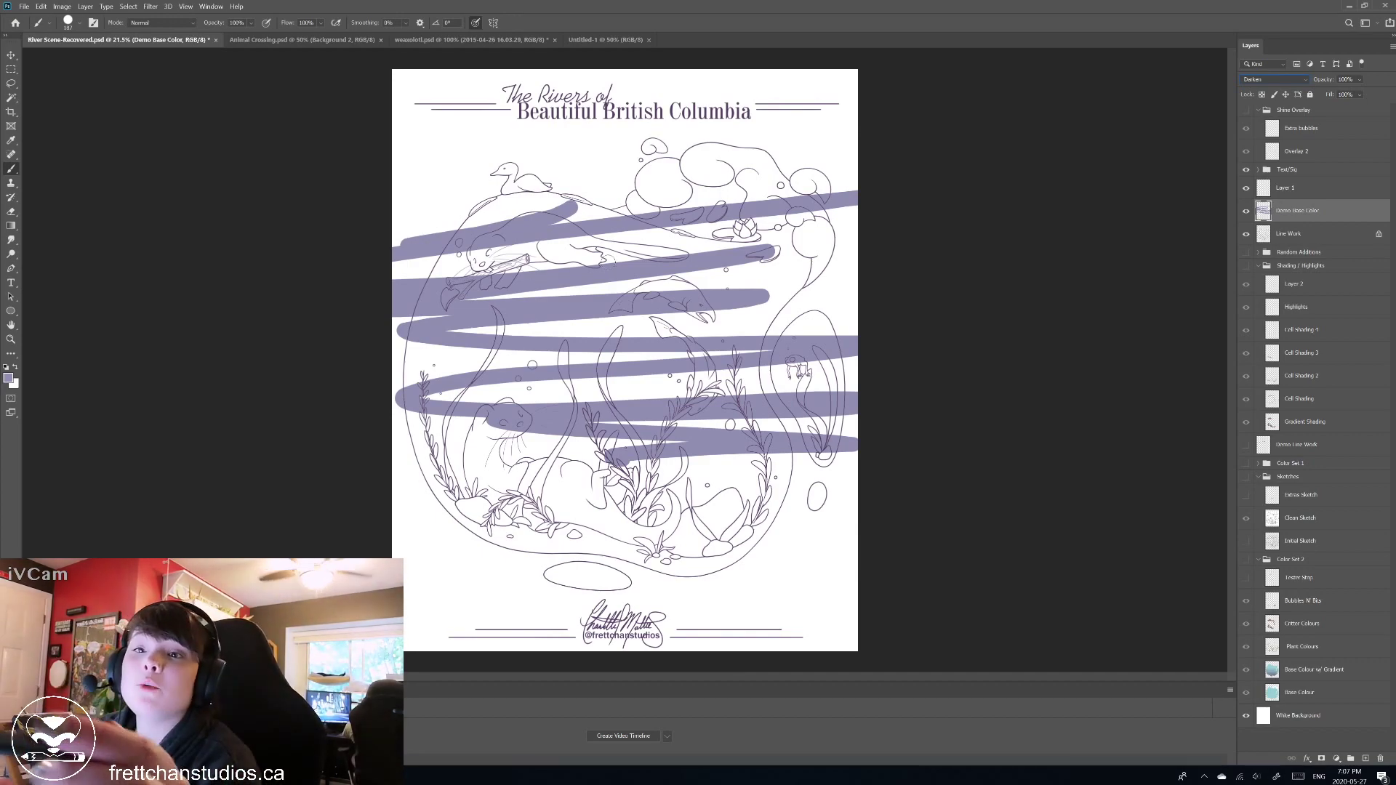
left_click(1274, 79)
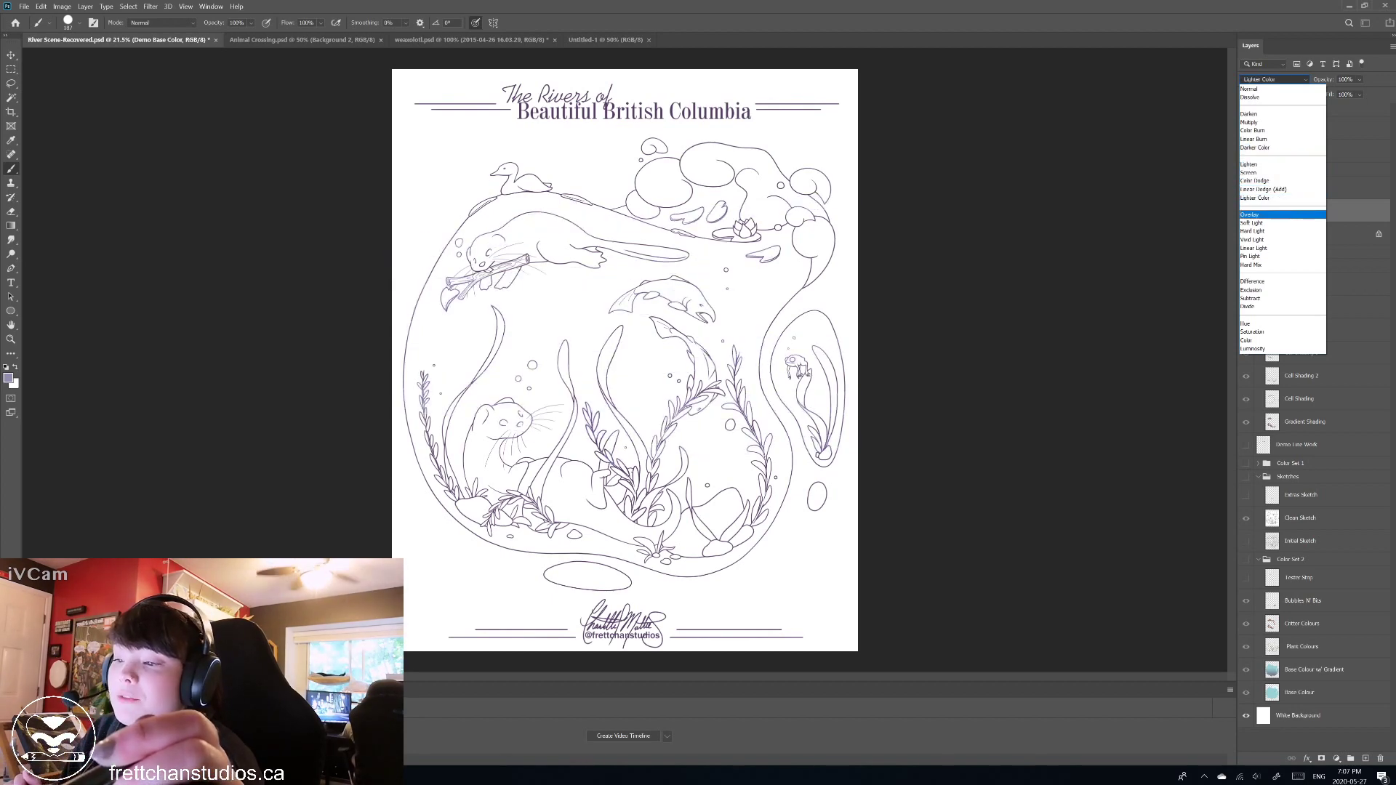
key("Escape")
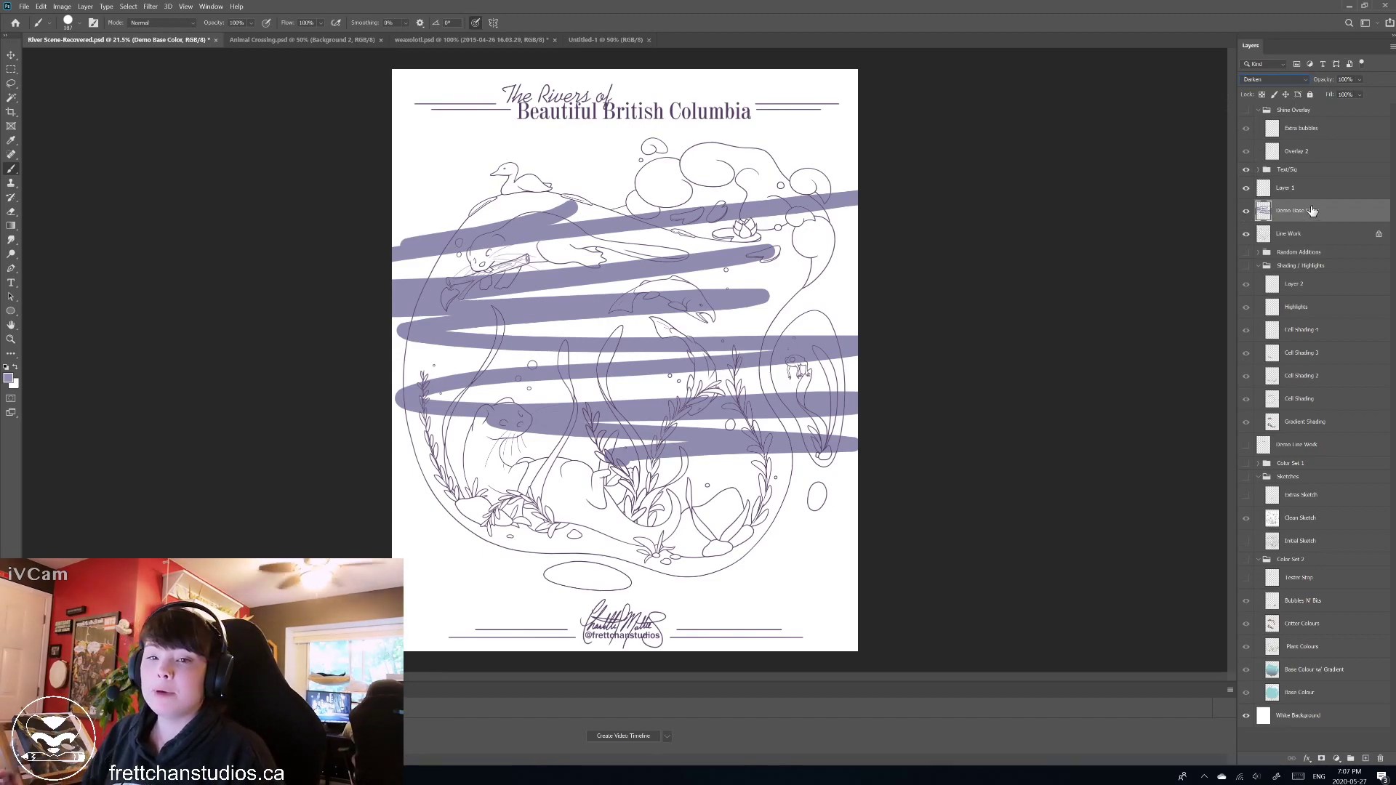
Undo the purple strokes and blend mode changes, and place the Demo Base Color layer below Line Work.
left_click_drag(1312, 211, 1303, 243)
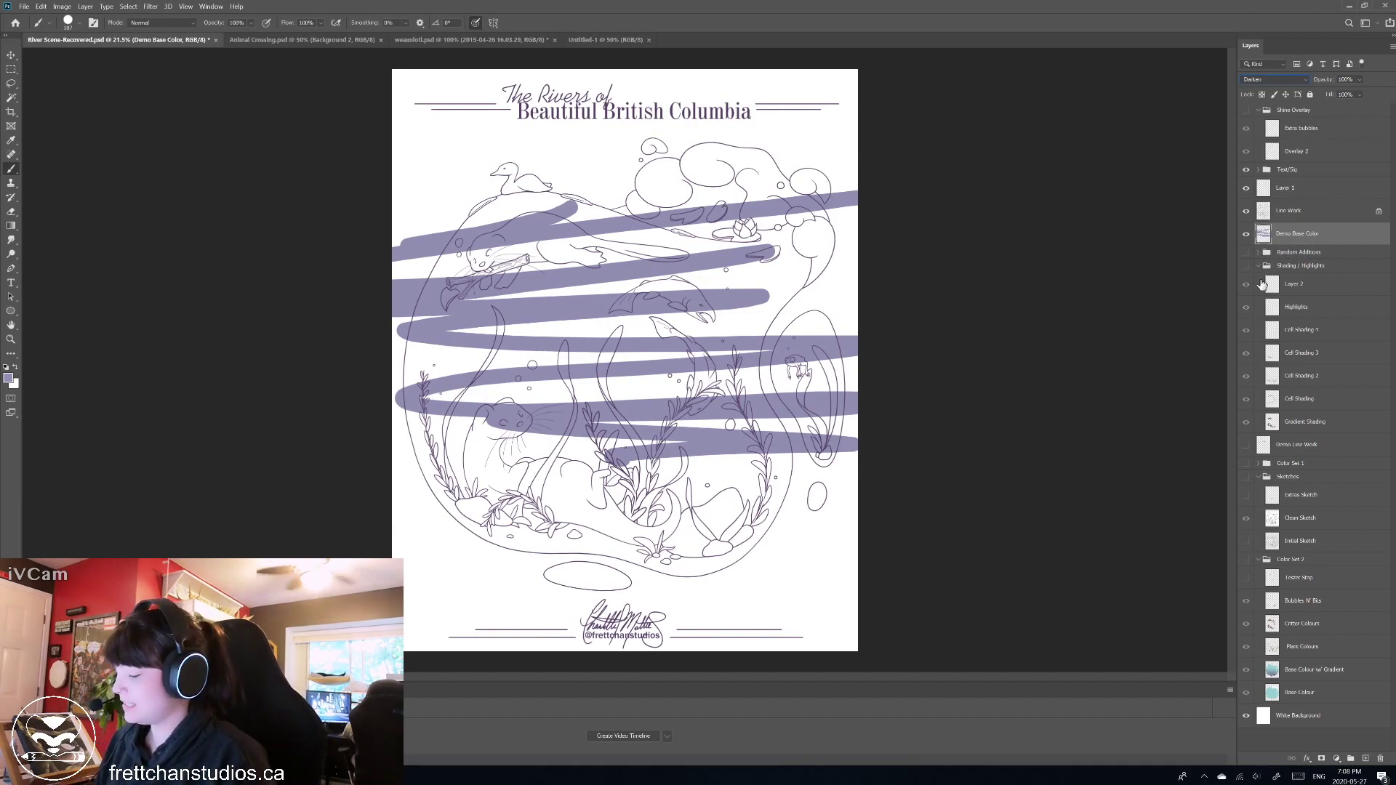
key("ctrl+bracketright")
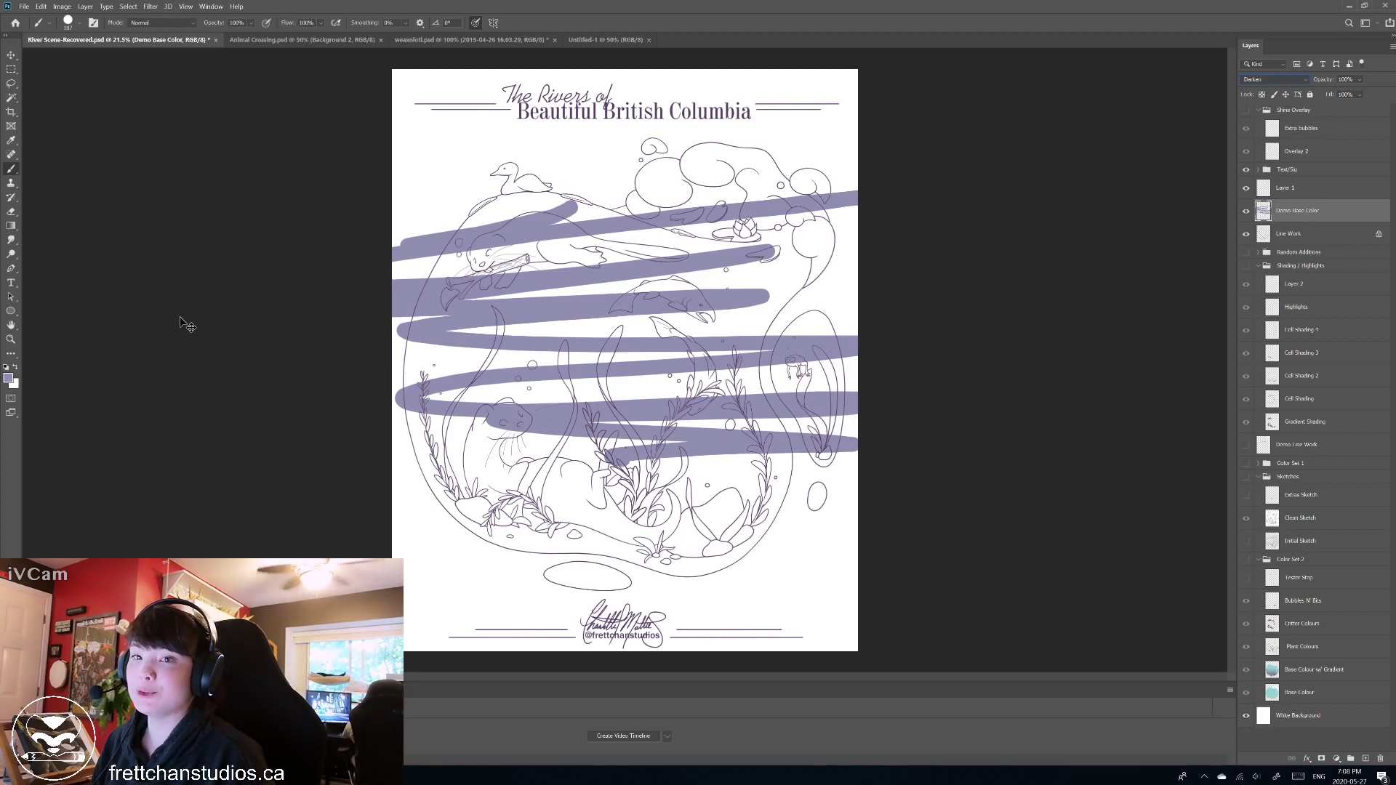
key("ctrl+z")
key("ctrl+z")
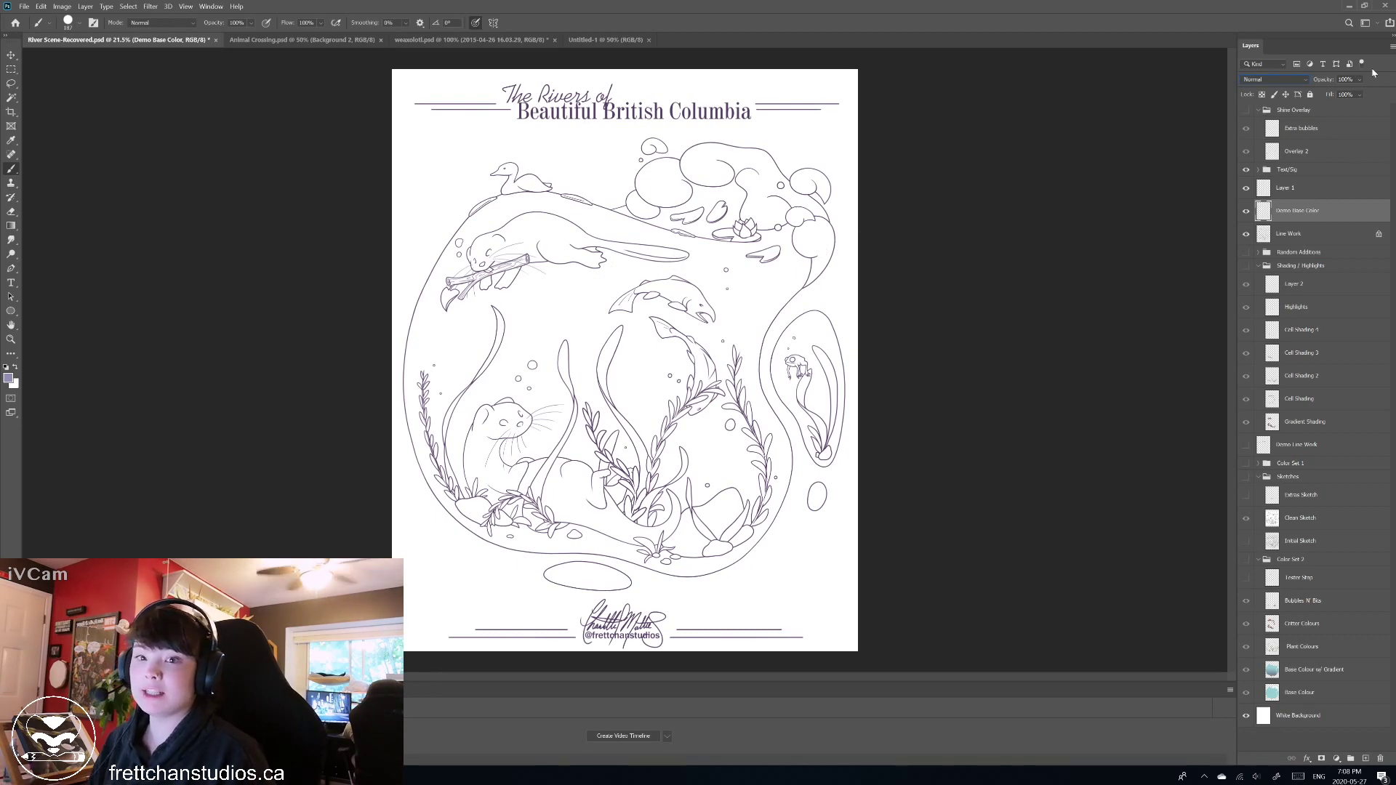
left_click_drag(1313, 222, 1309, 251)
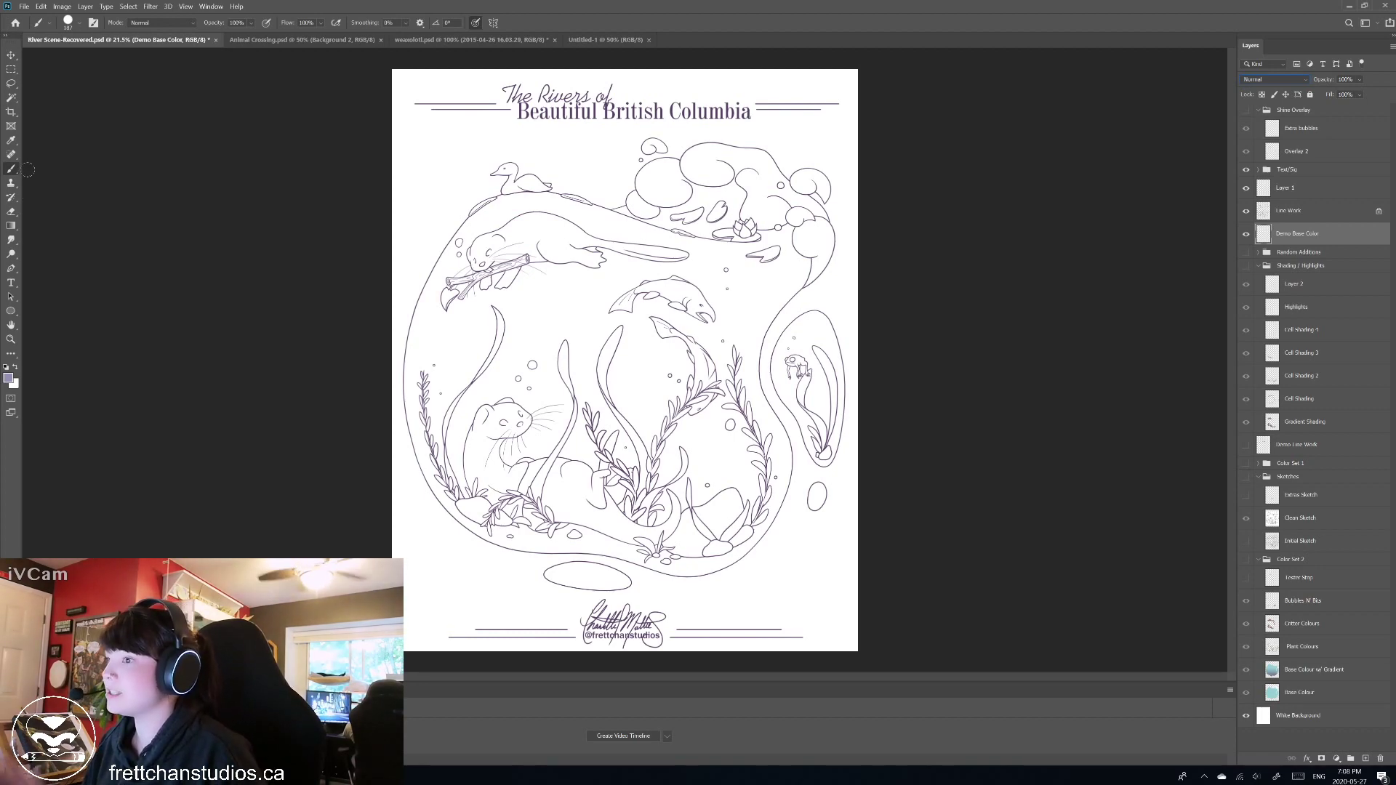
Select the empty area outside the river scene on the Line Work layer with the Magic Wand, and invert the selection.
left_click(12, 97)
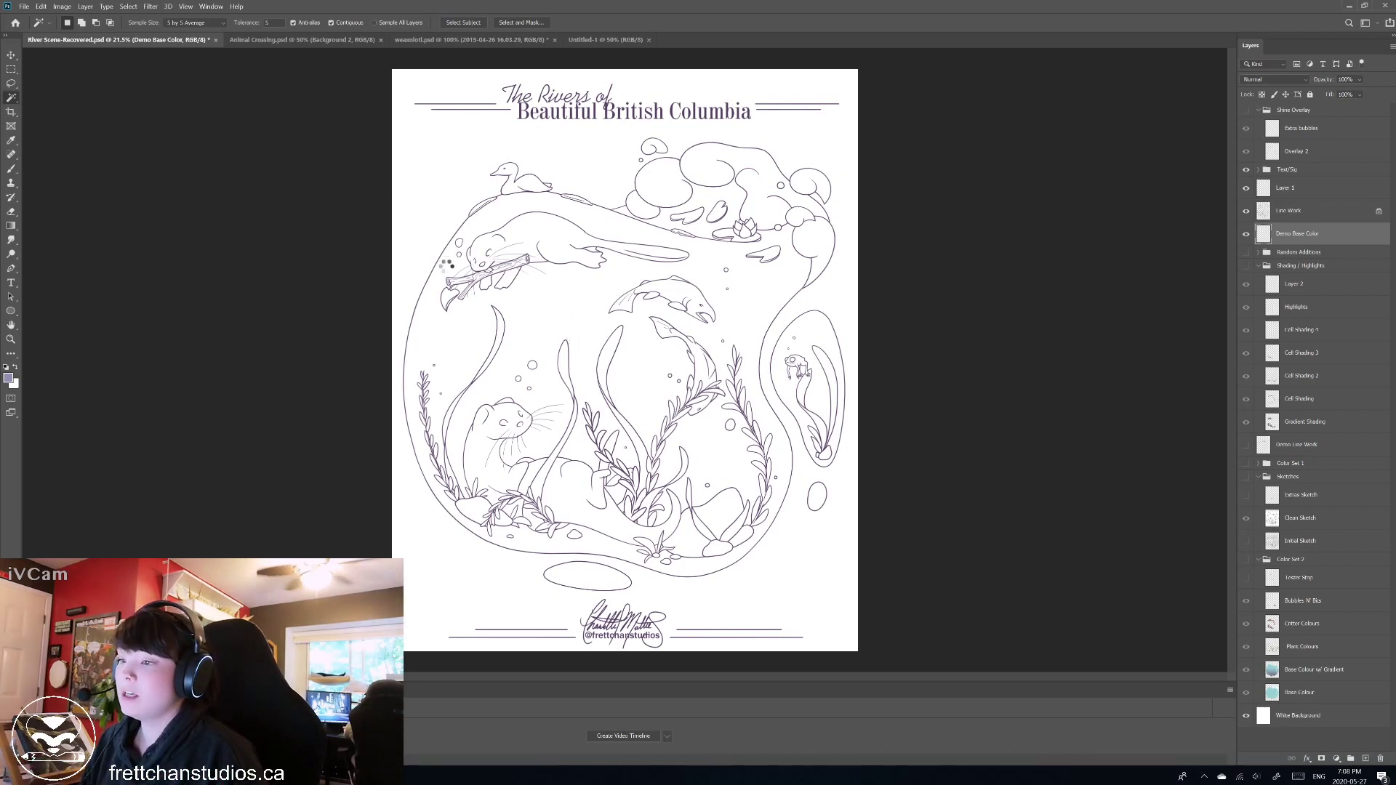
key("ctrl+a")
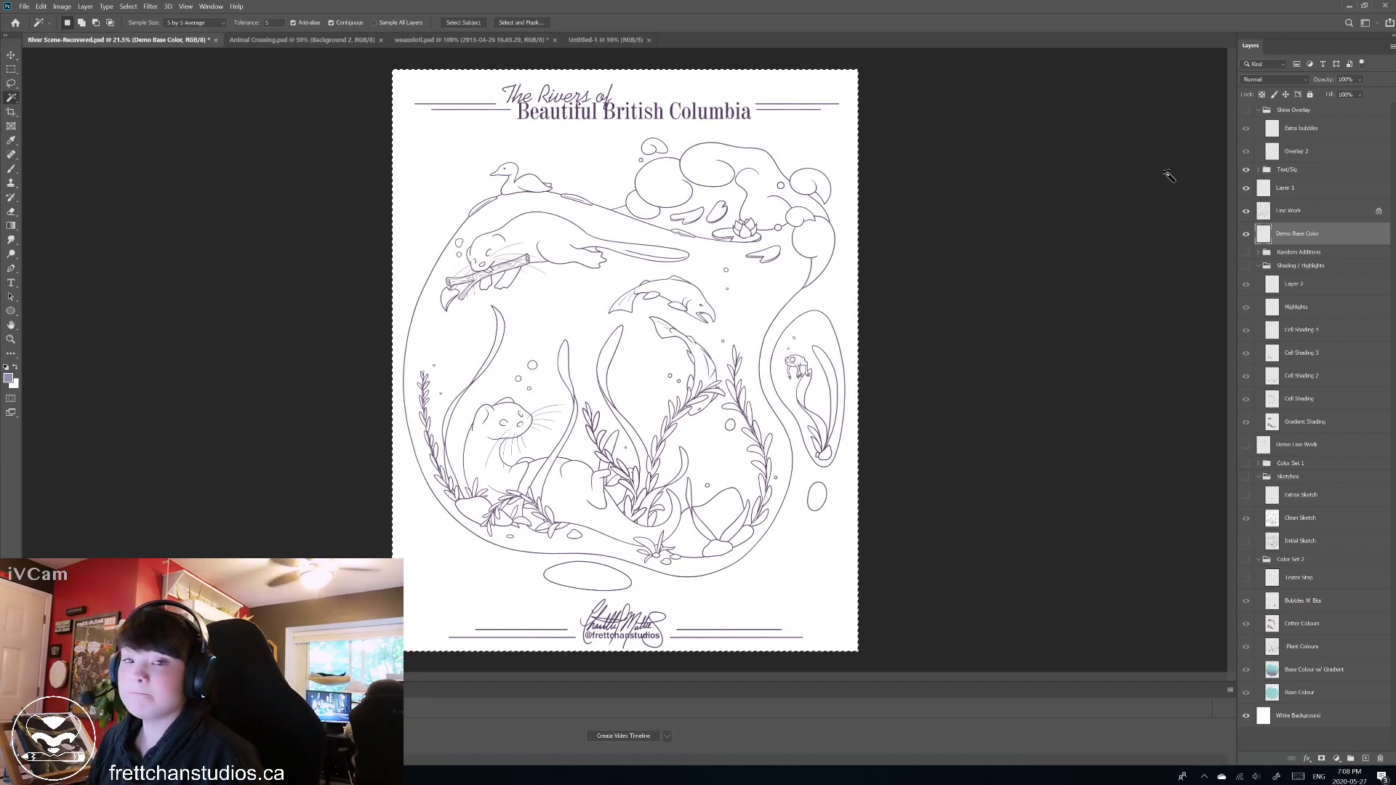
left_click(1303, 210)
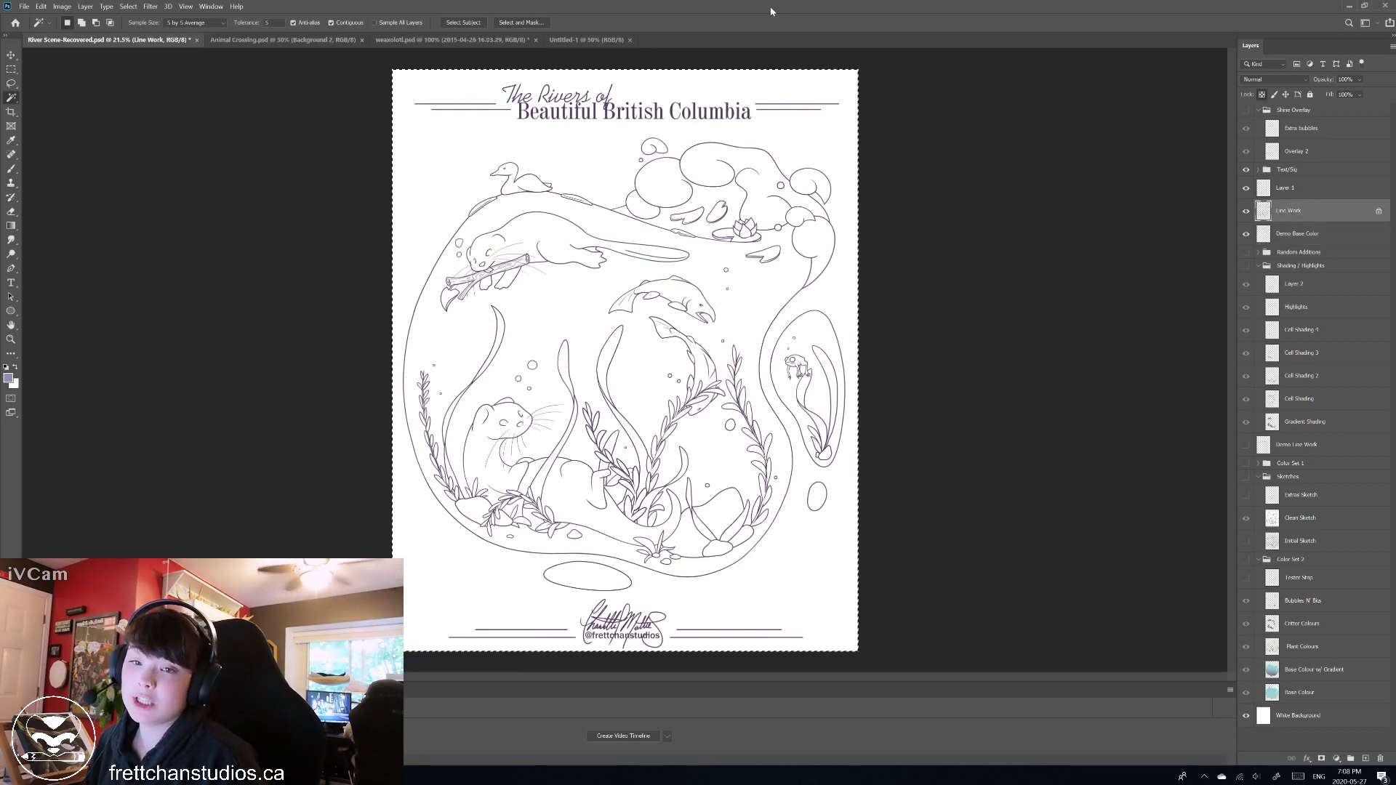
left_click(11, 84)
left_click(12, 97)
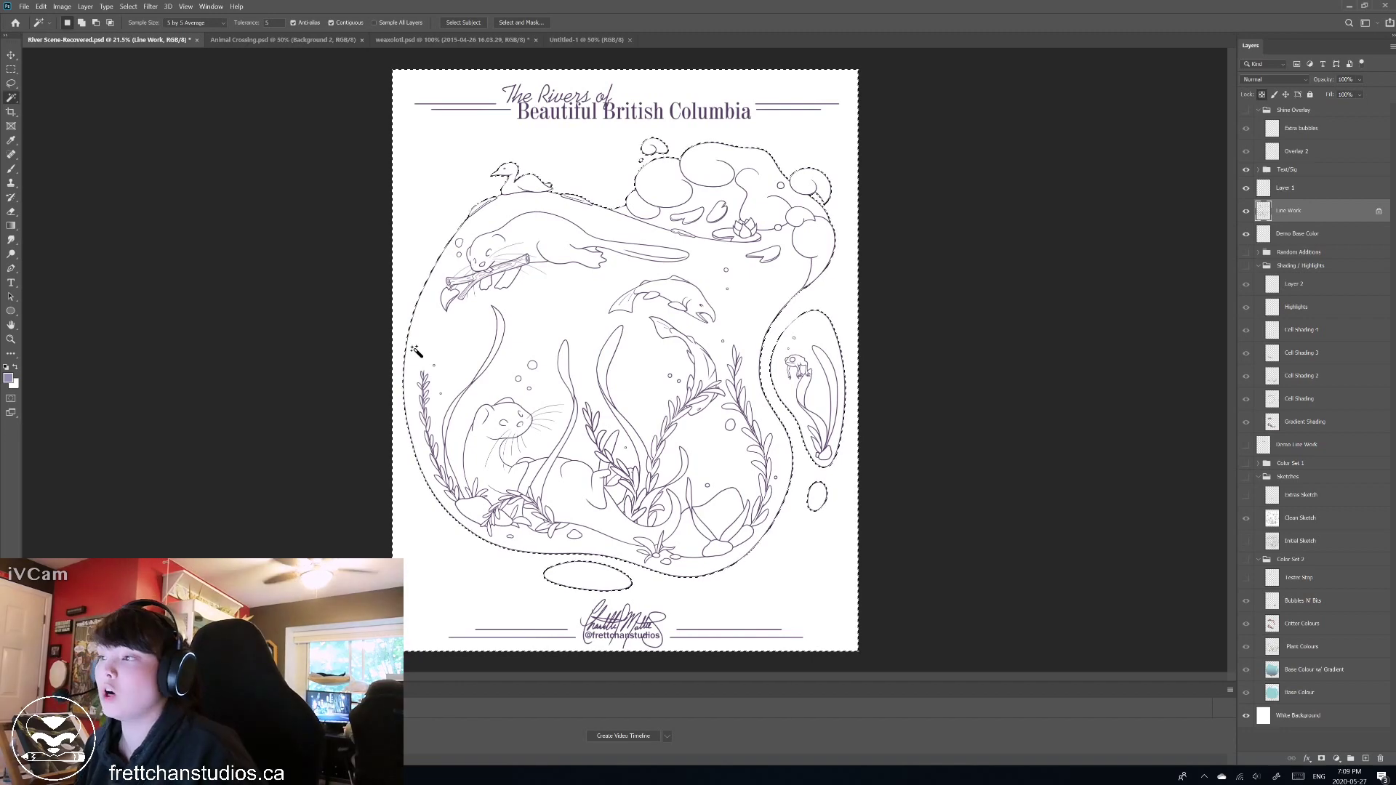
left_click(130, 6)
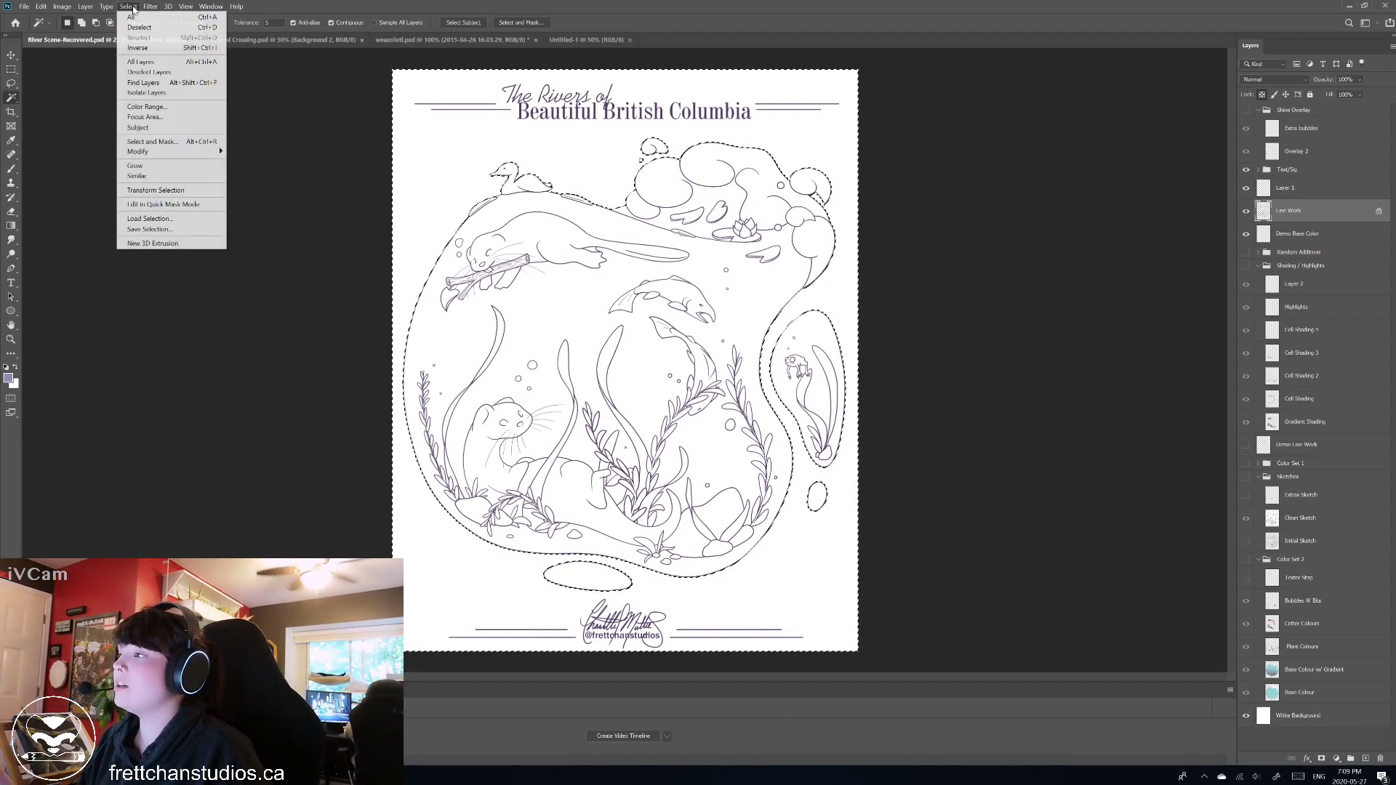
left_click(140, 49)
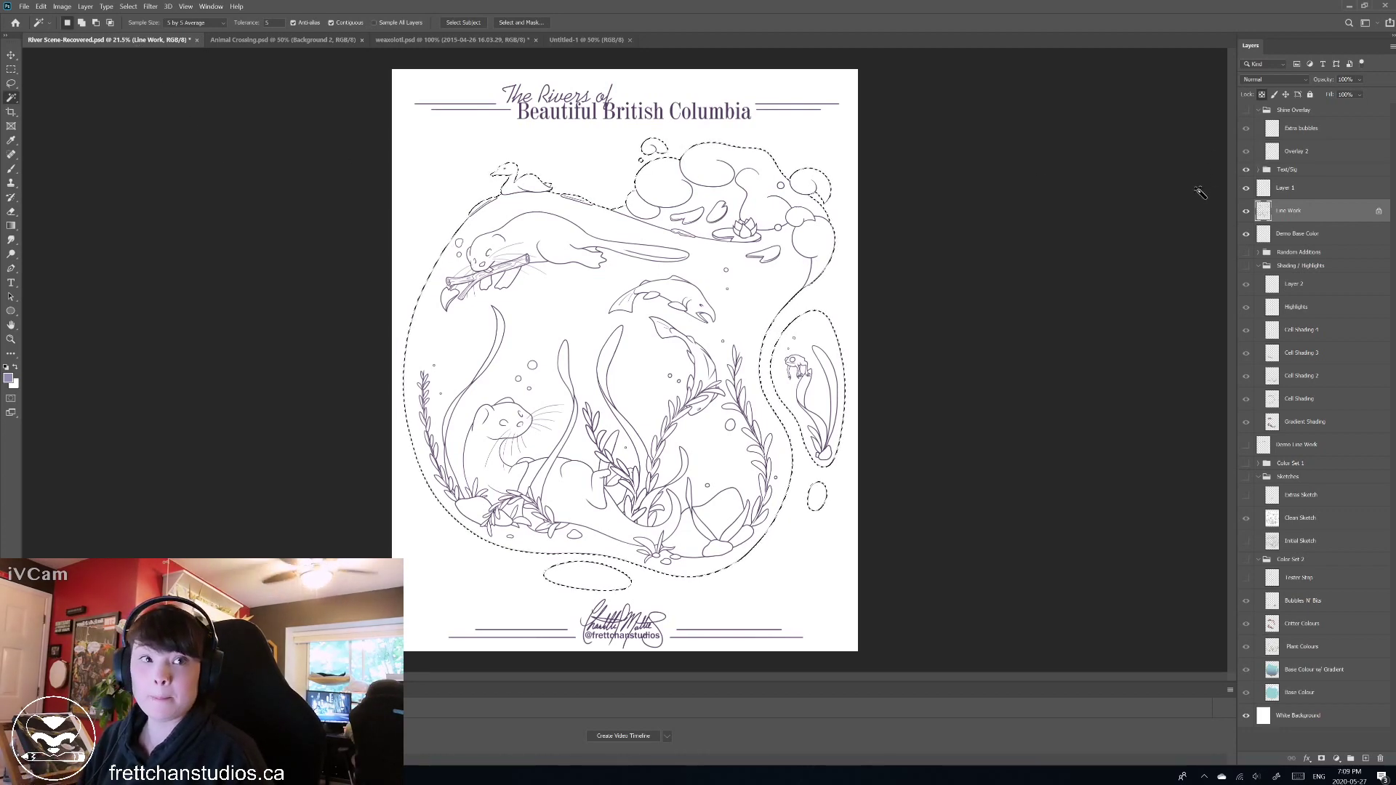
Switch to the Demo Base Color layer and expand the selection by 2 pixels.
left_click(1307, 236)
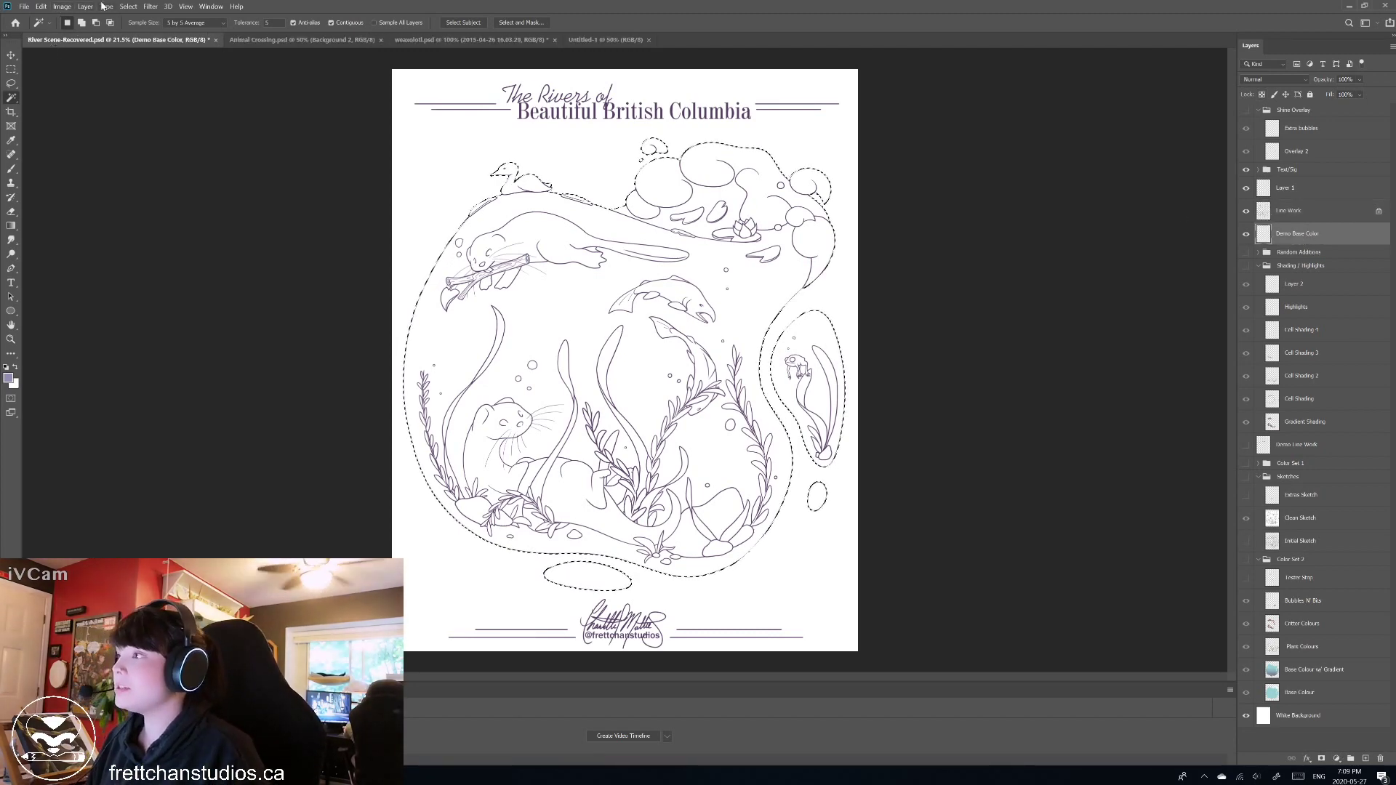
left_click(128, 7)
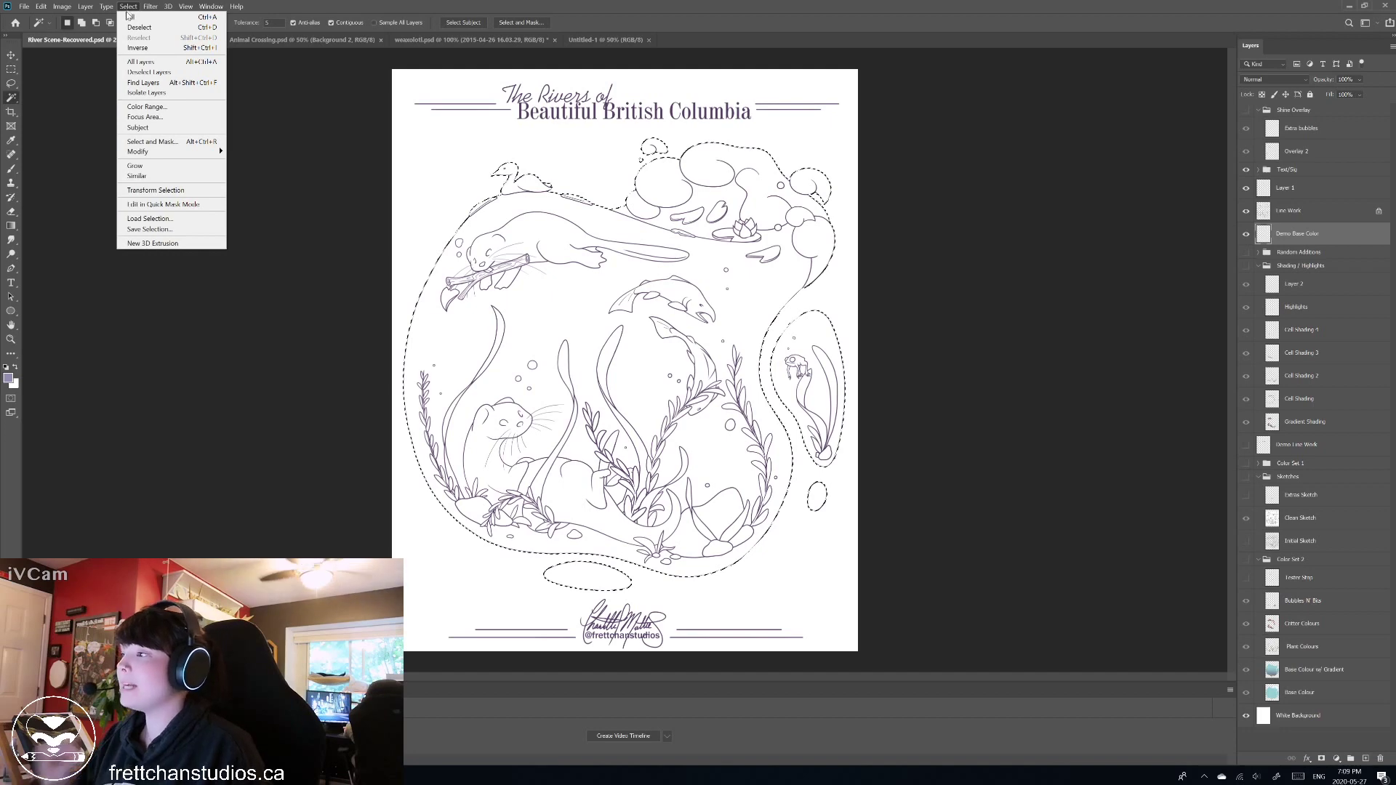
mouse_move(150, 156)
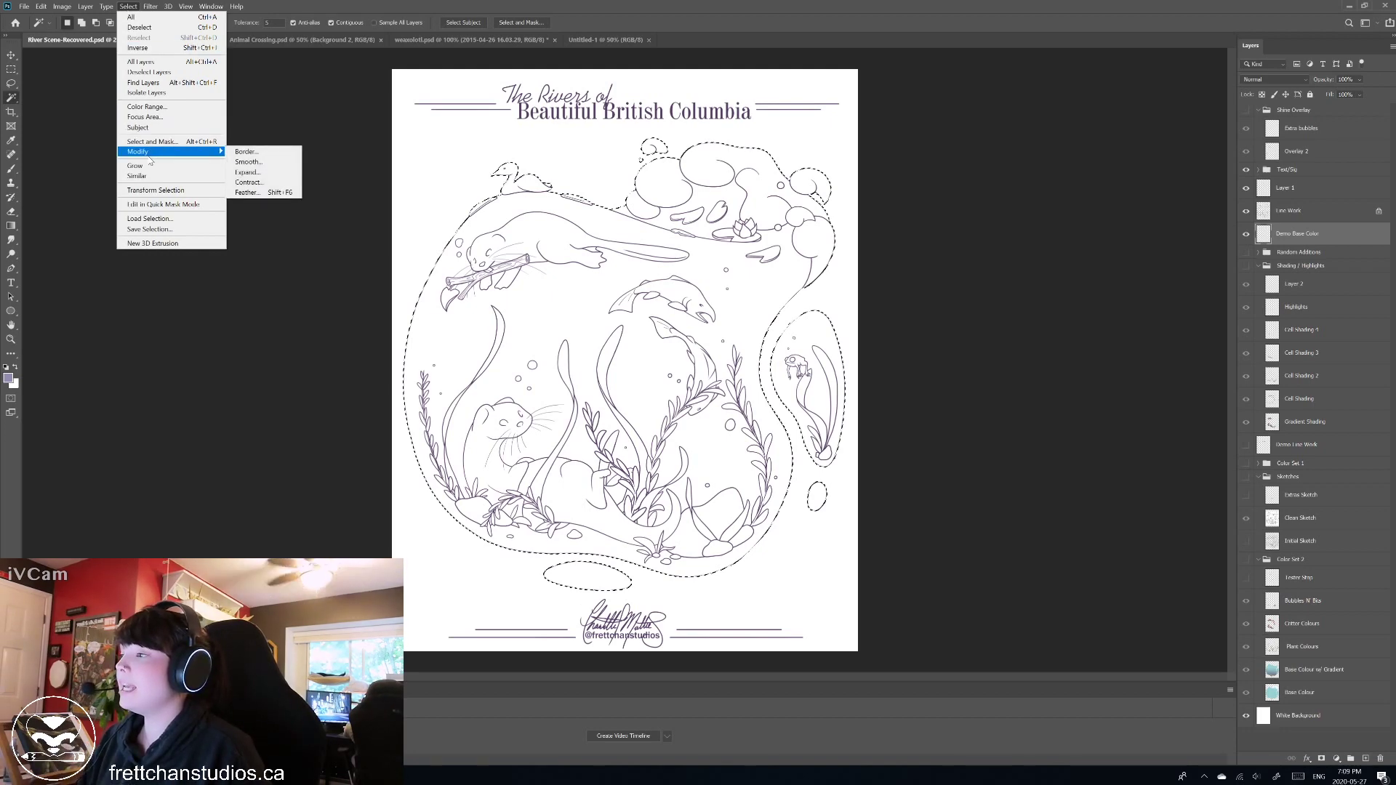
left_click(243, 173)
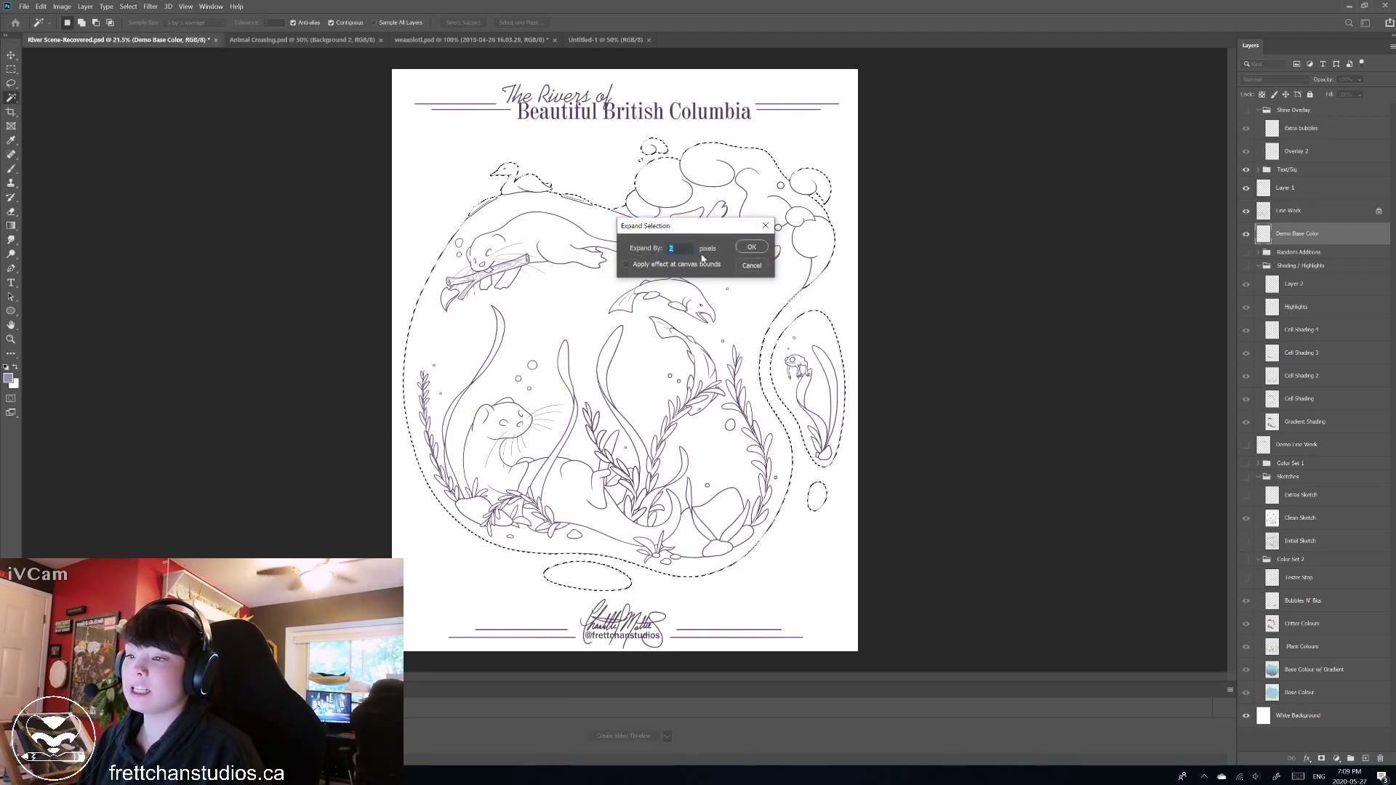
left_click(751, 247)
Fill the selection with purple on Demo Base Color using the Paint Bucket, and clear the fill again.
right_click(11, 226)
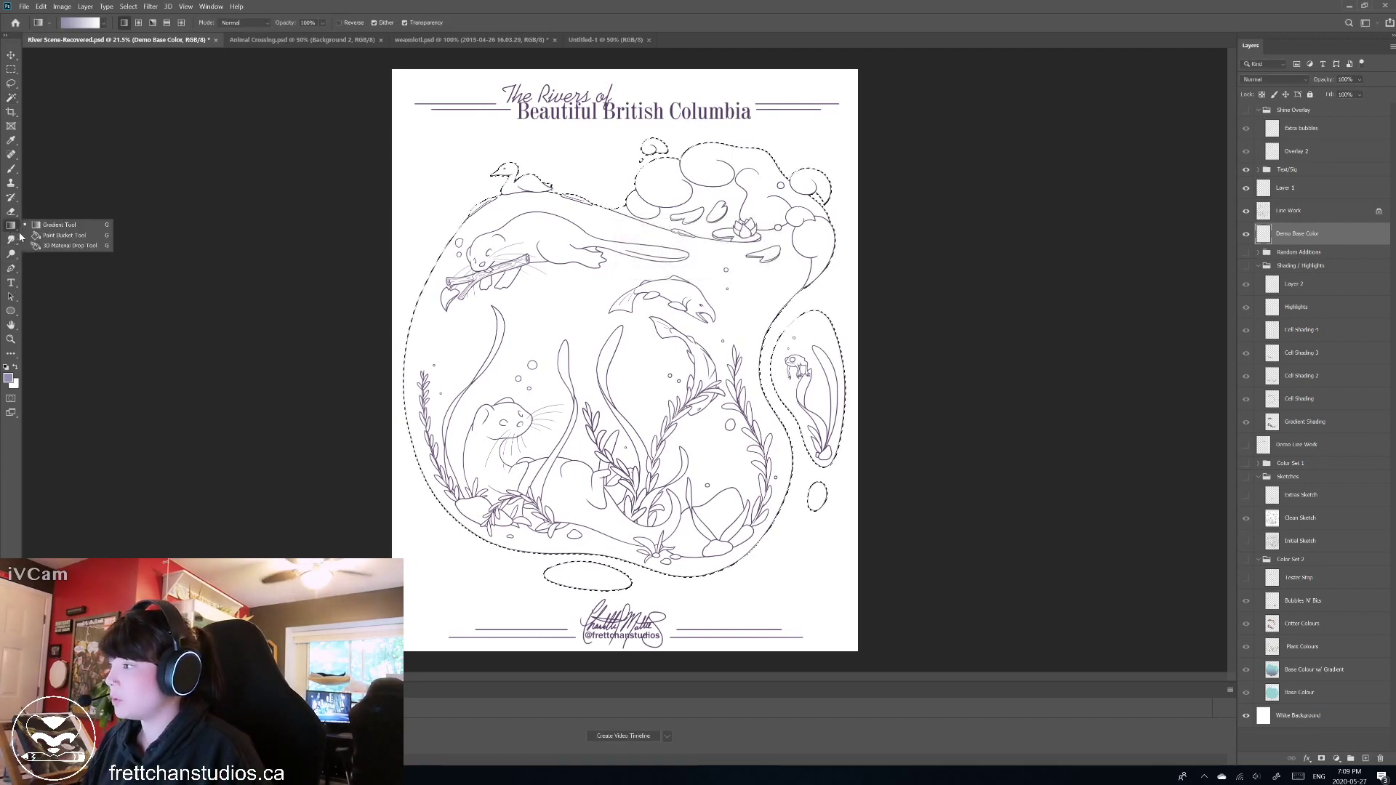
left_click(58, 237)
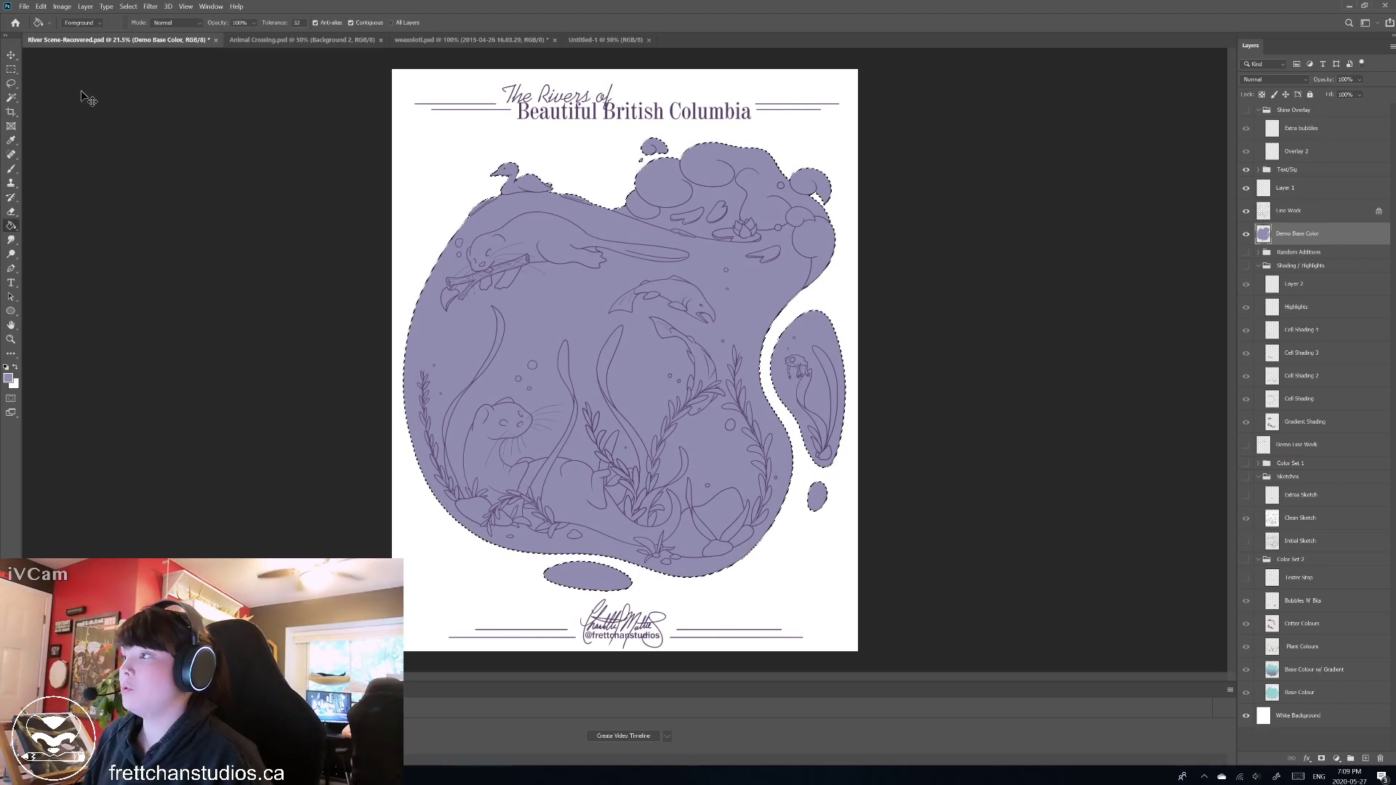
key("Delete")
Expand the selection by another 1 pixel and fill it with purple on the Demo Base Color layer.
left_click(128, 7)
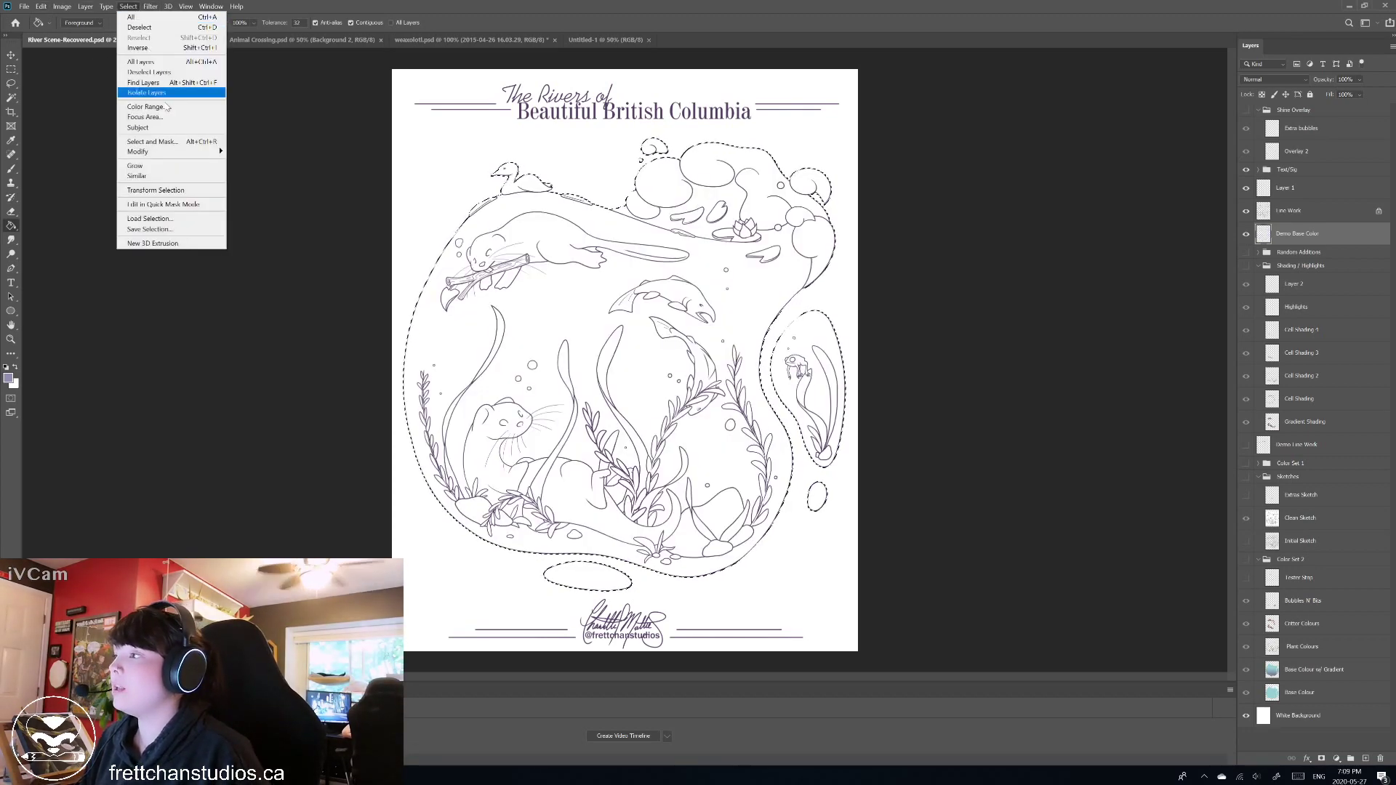
mouse_move(166, 157)
left_click(287, 173)
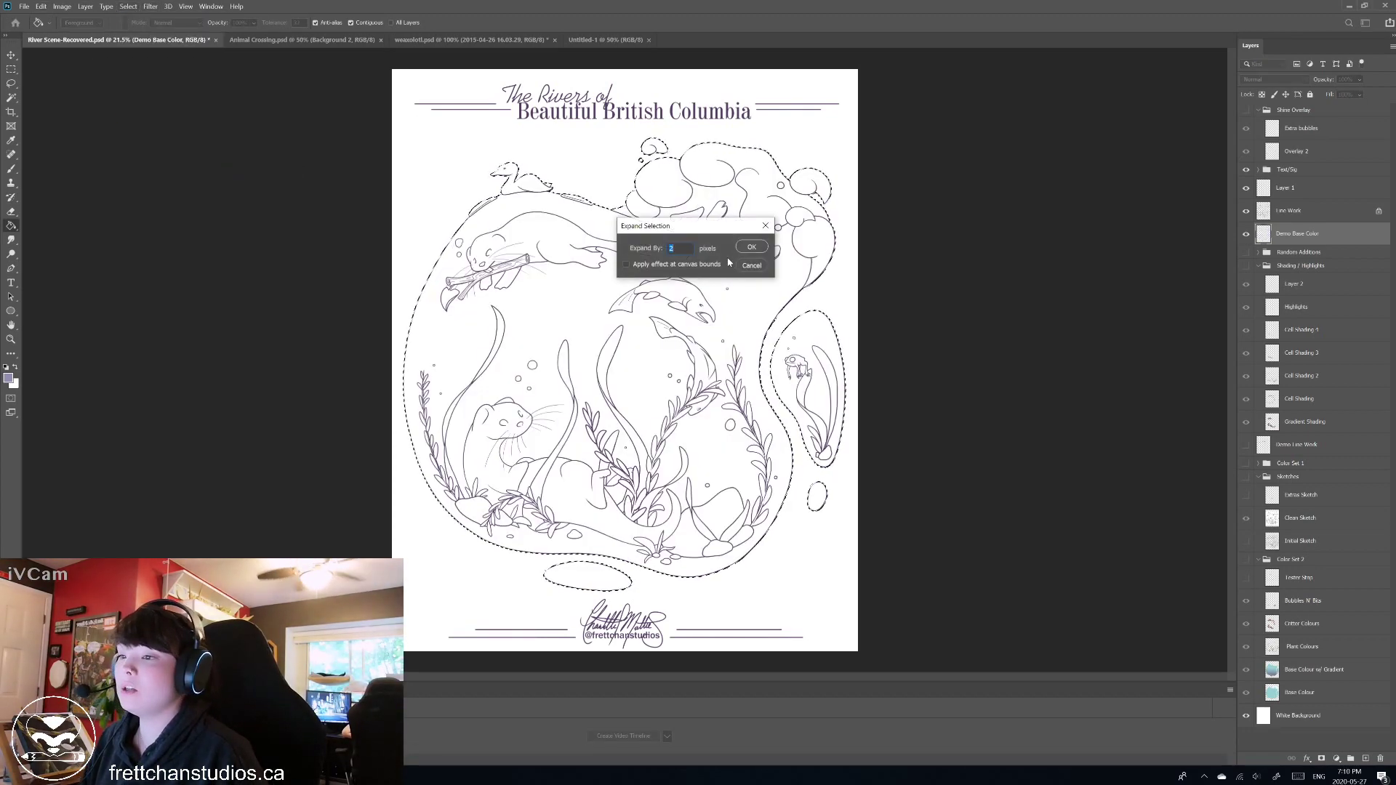
type("0")
key("Return")
key("Return")
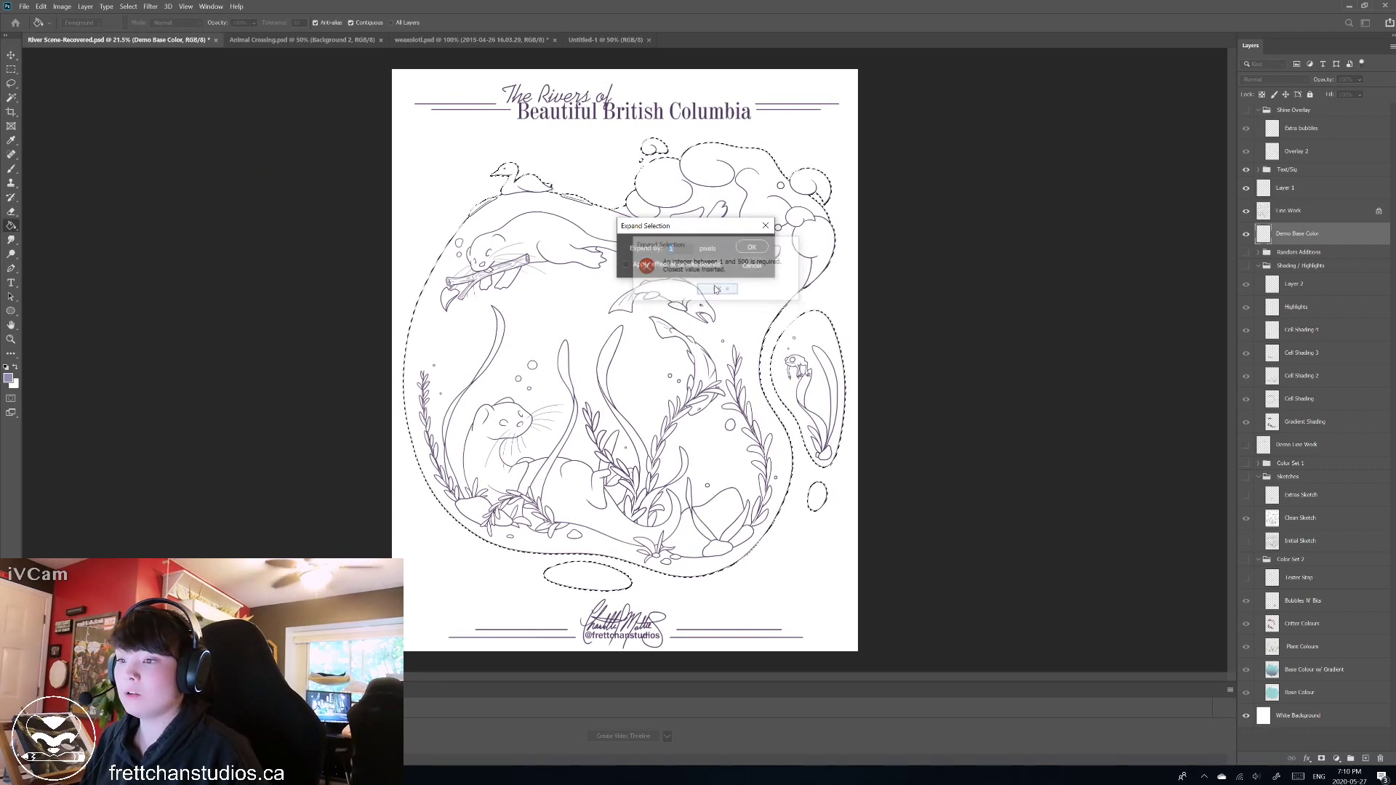
key("Return")
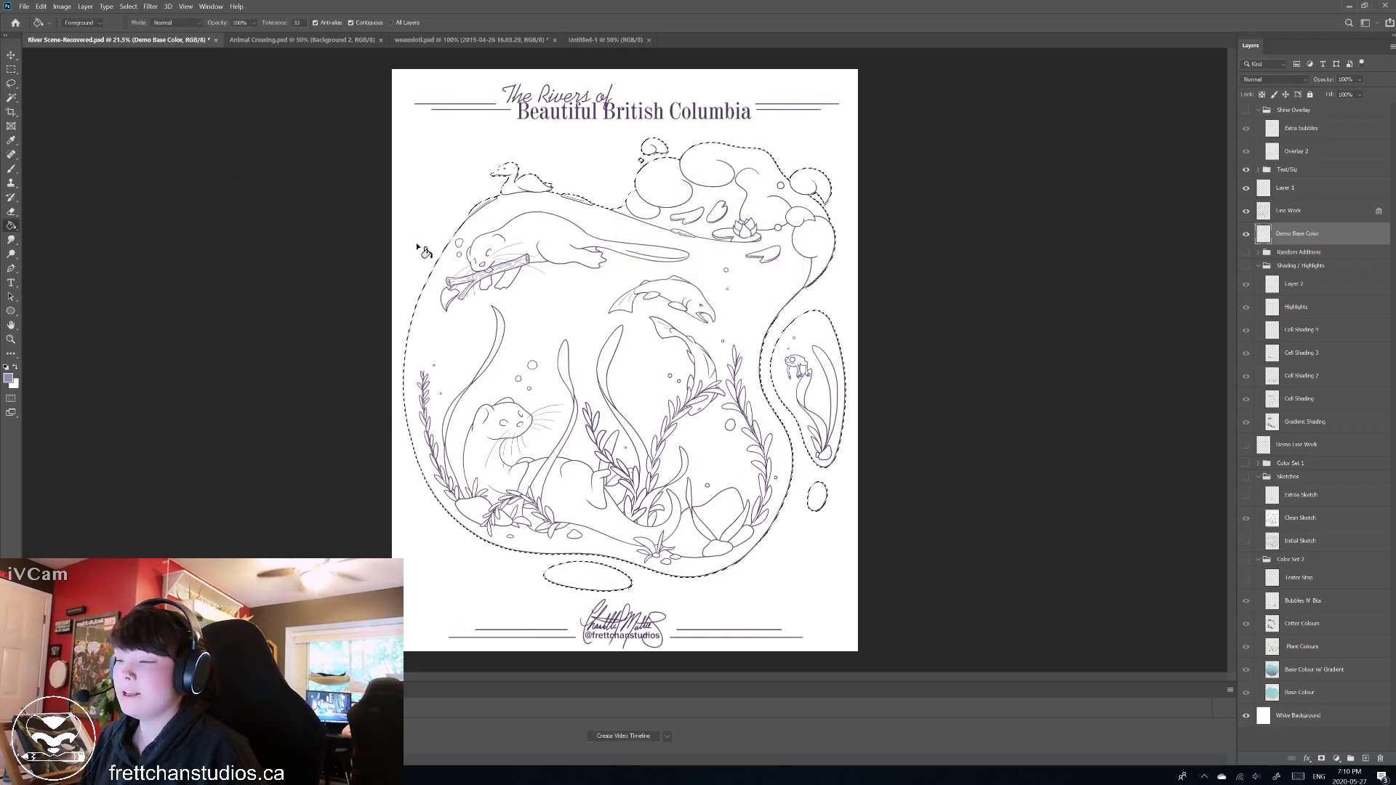
left_click(595, 283)
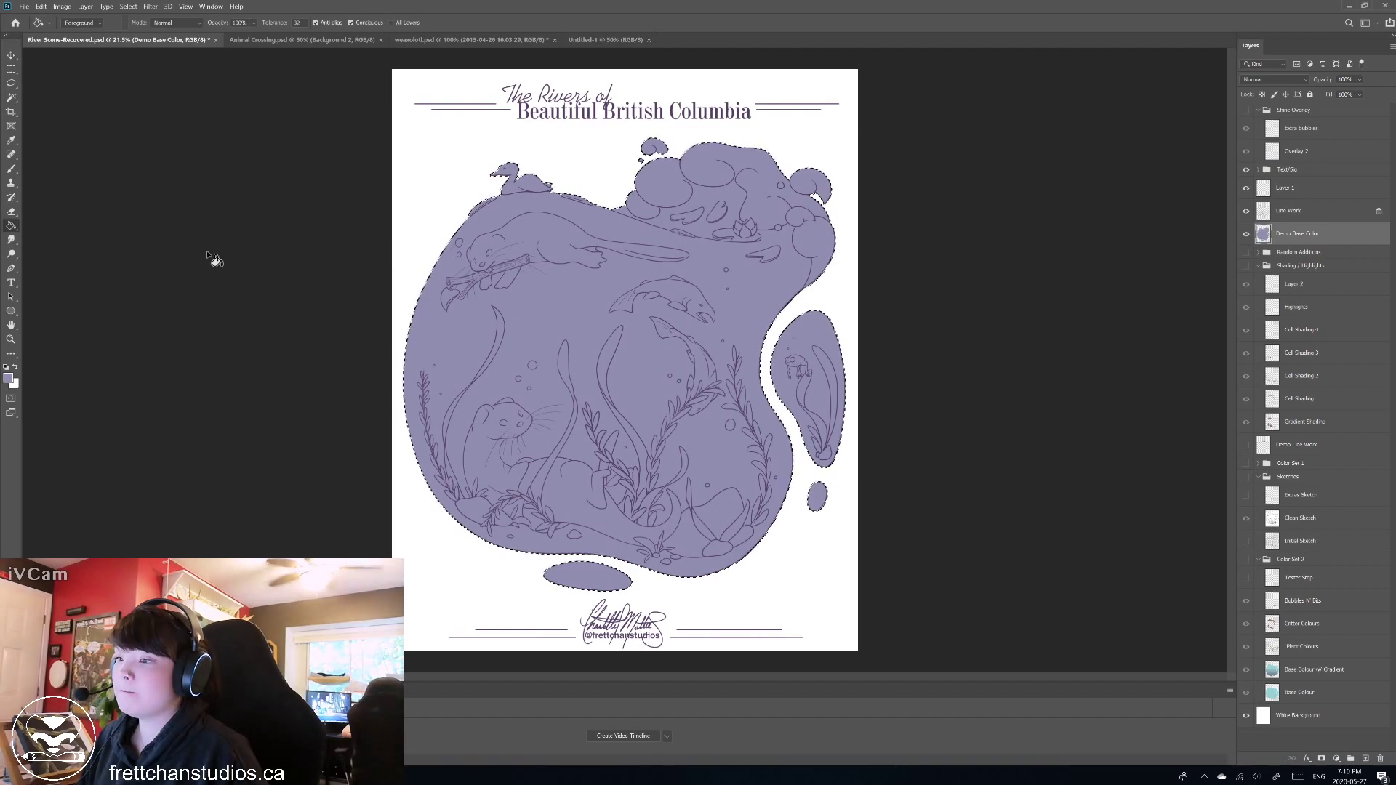
Examine how the purple fill meets the line art around the frog bubble, with and without the selection active.
key("ctrl+1")
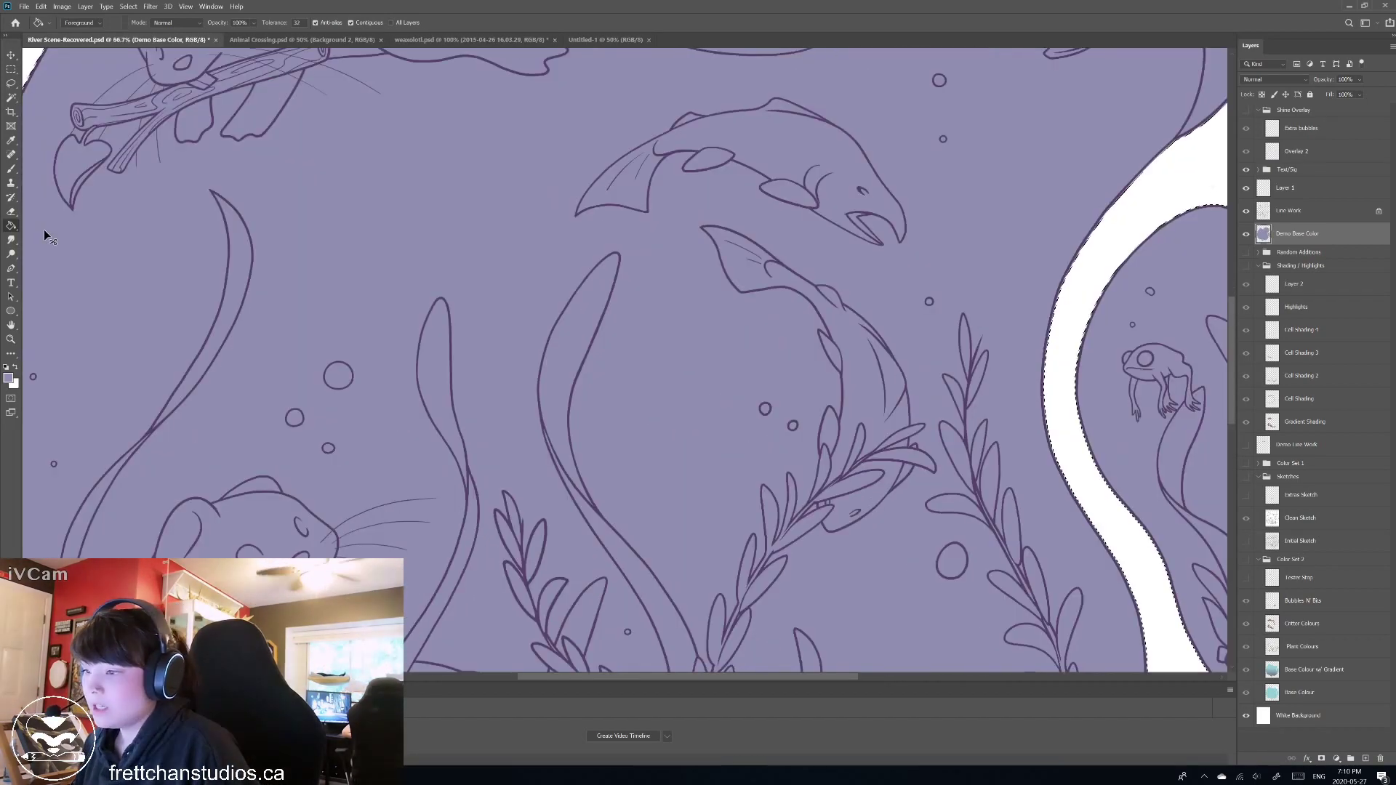
scroll(43, 229, "right", 6)
scroll(44, 229, "up", 3)
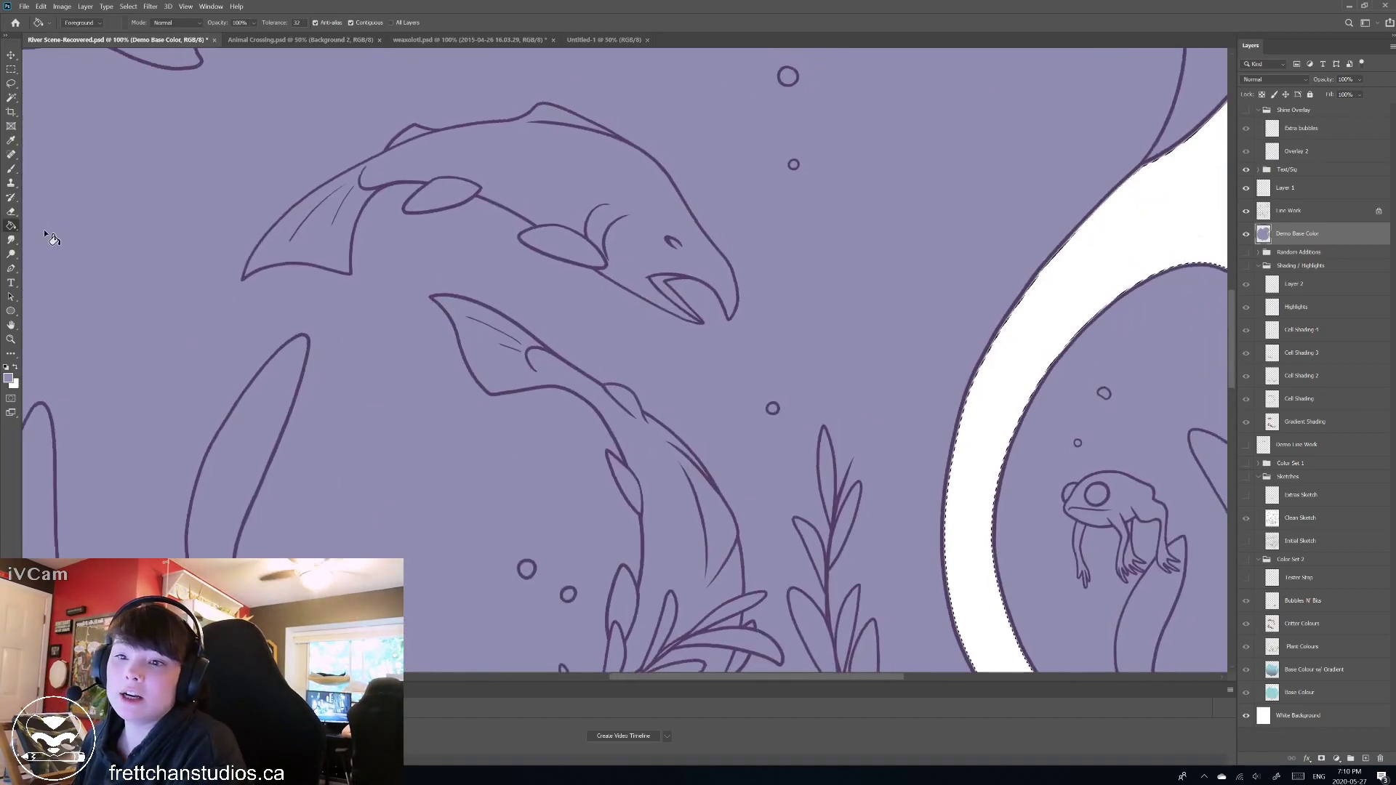
scroll(43, 229, "right", 1)
scroll(44, 229, "up", 5)
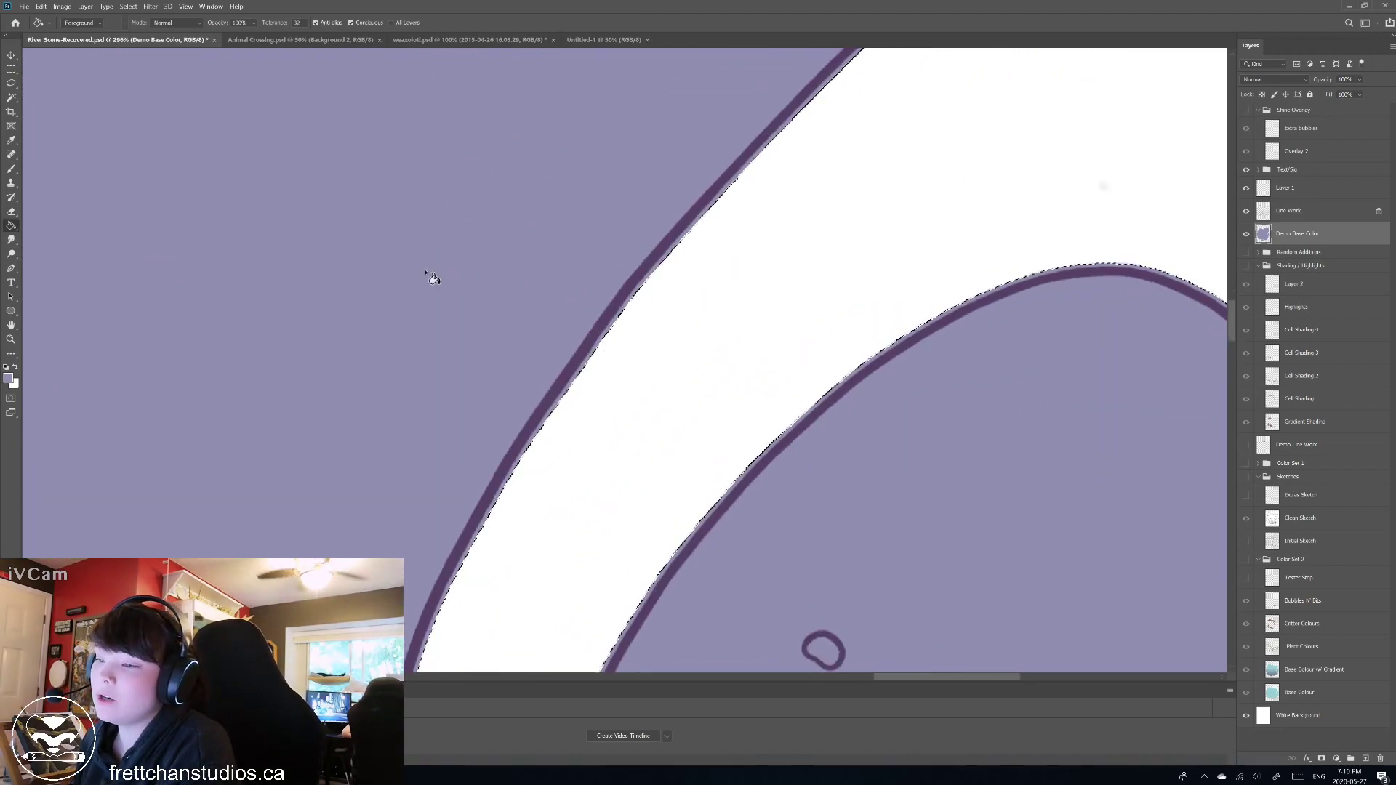
left_click(11, 82)
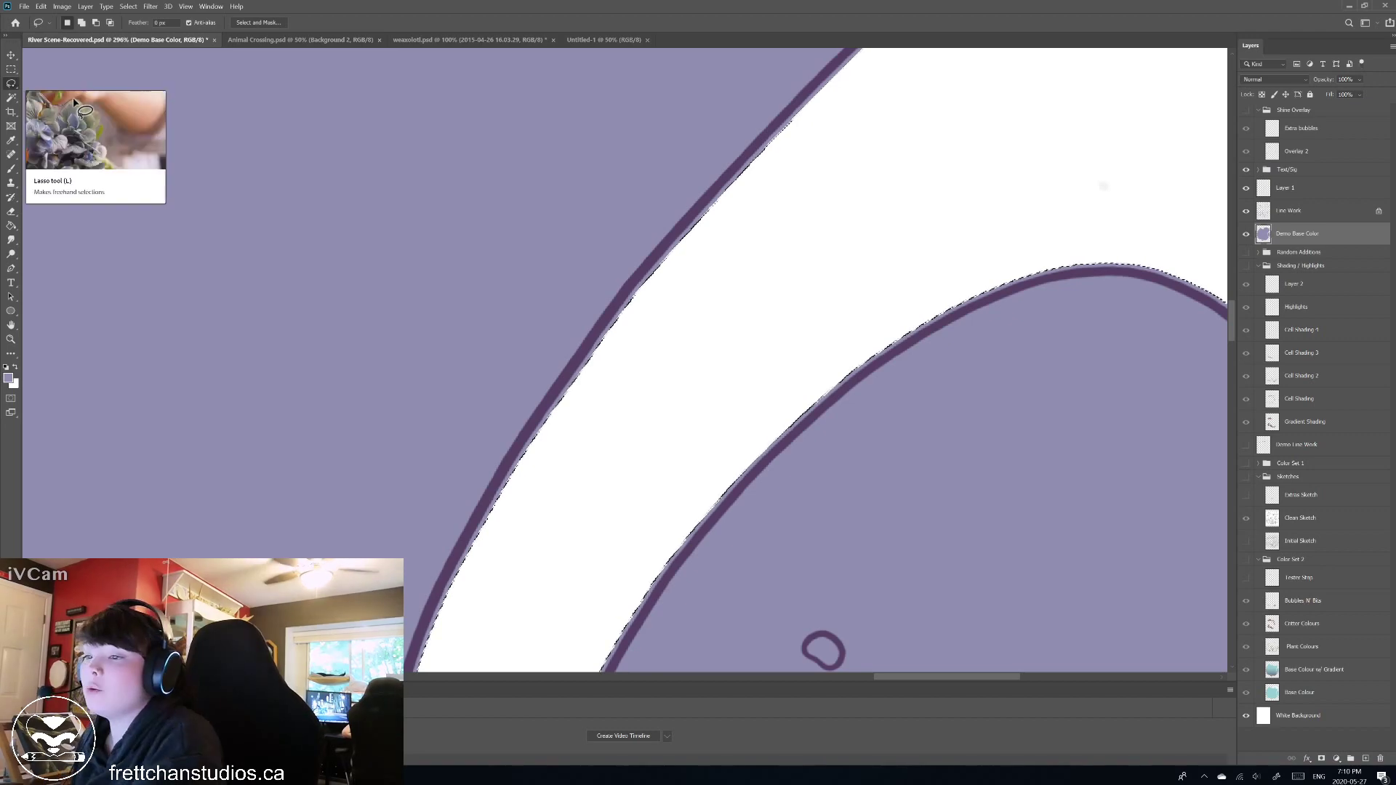
key("ctrl+d")
scroll(787, 246, "down", 5)
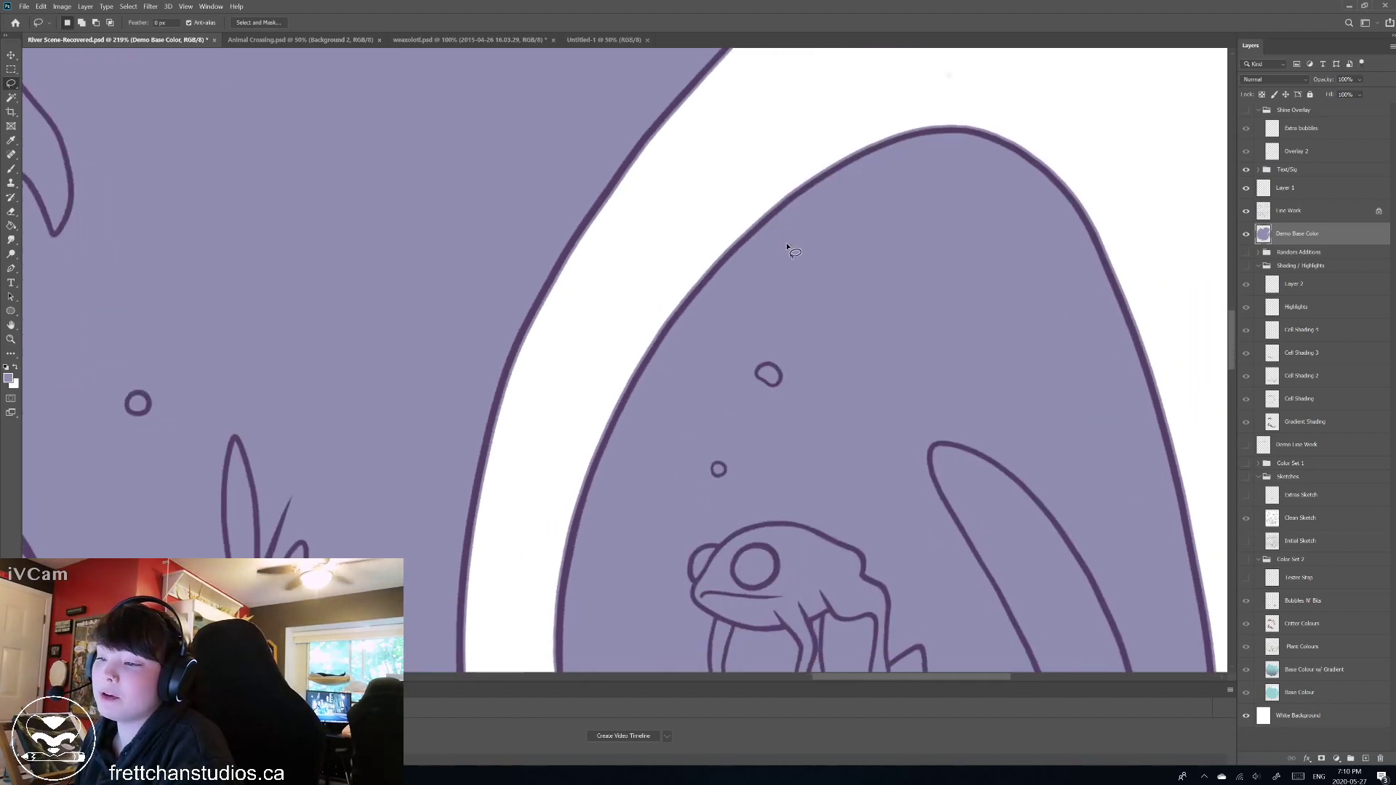
scroll(787, 247, "down", 1)
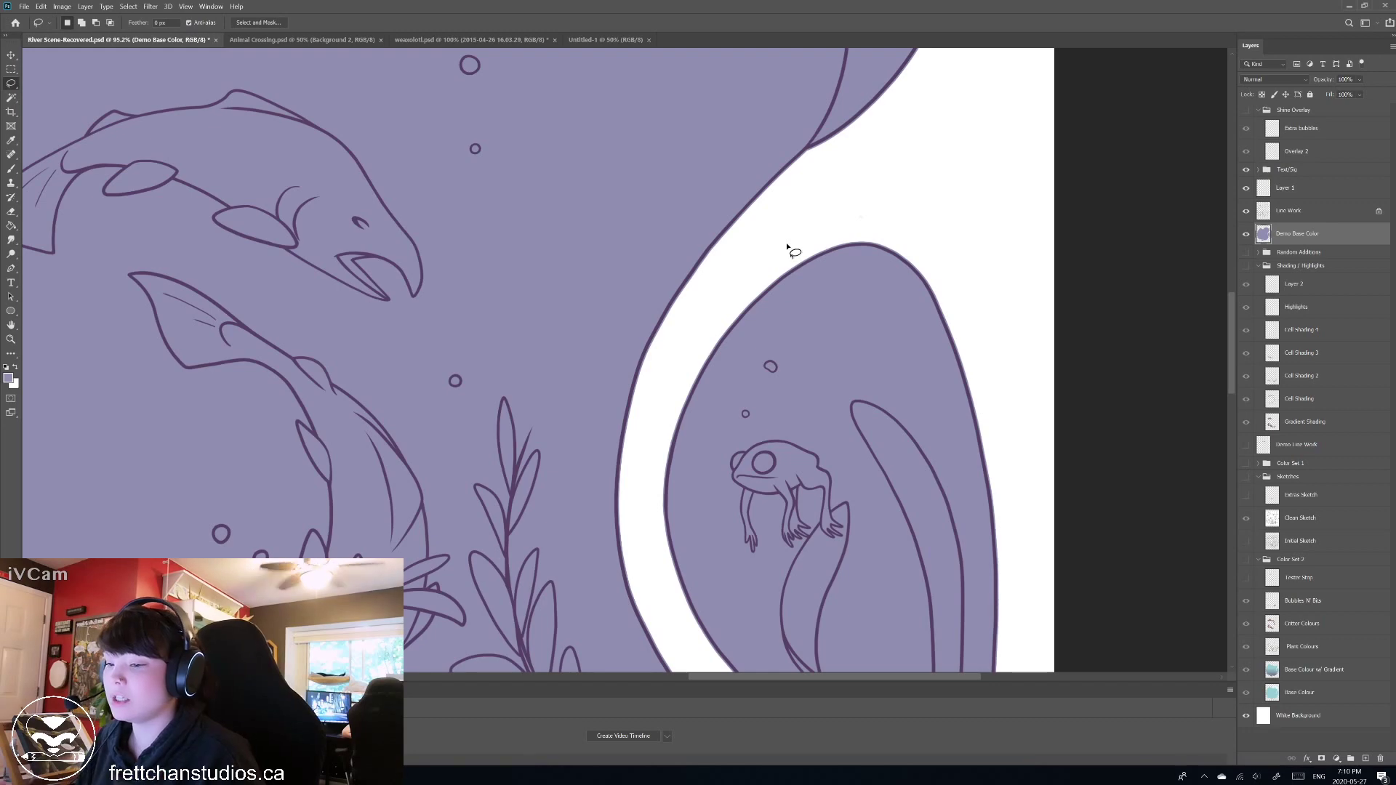
Undo the purple fill on the Demo Base Color layer and clear the selection.
key("ctrl+z")
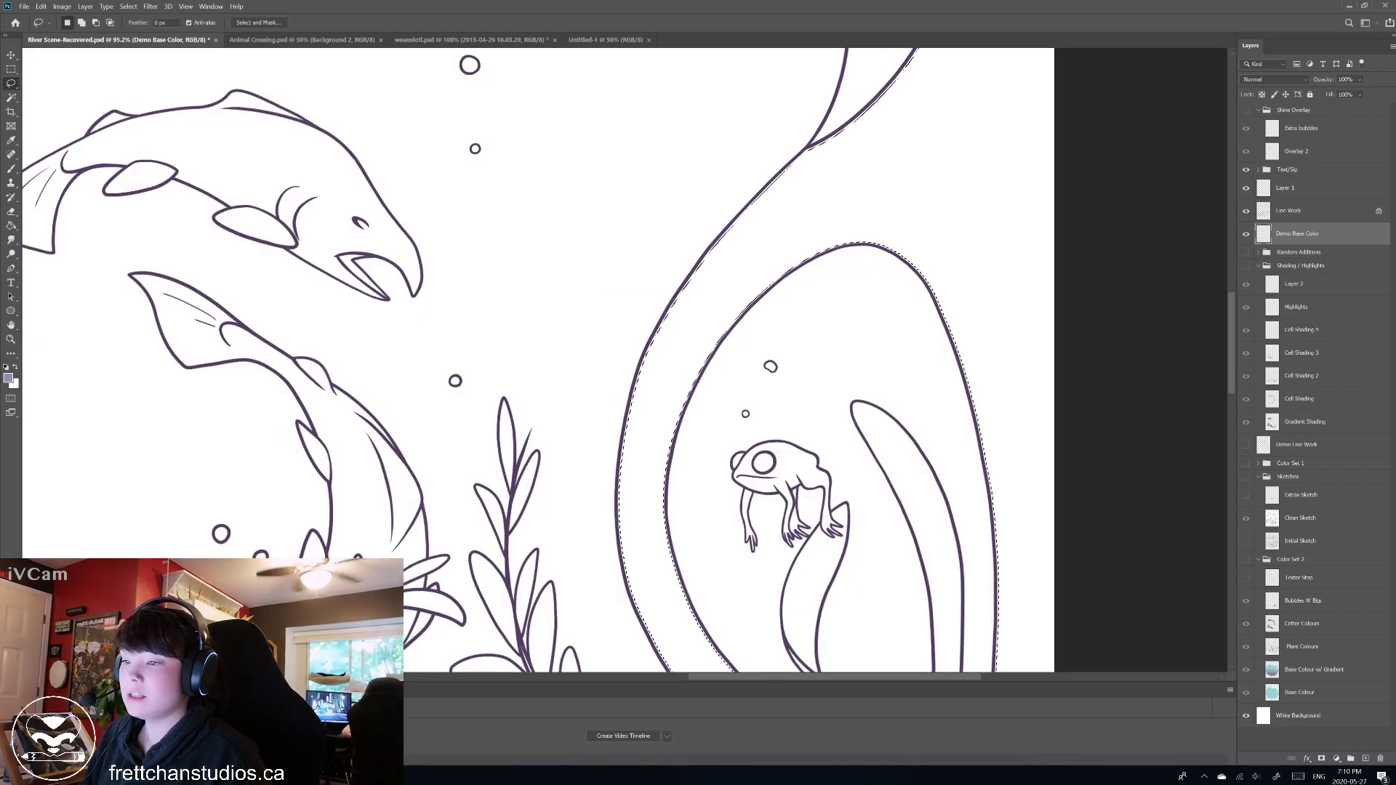
key("ctrl+d")
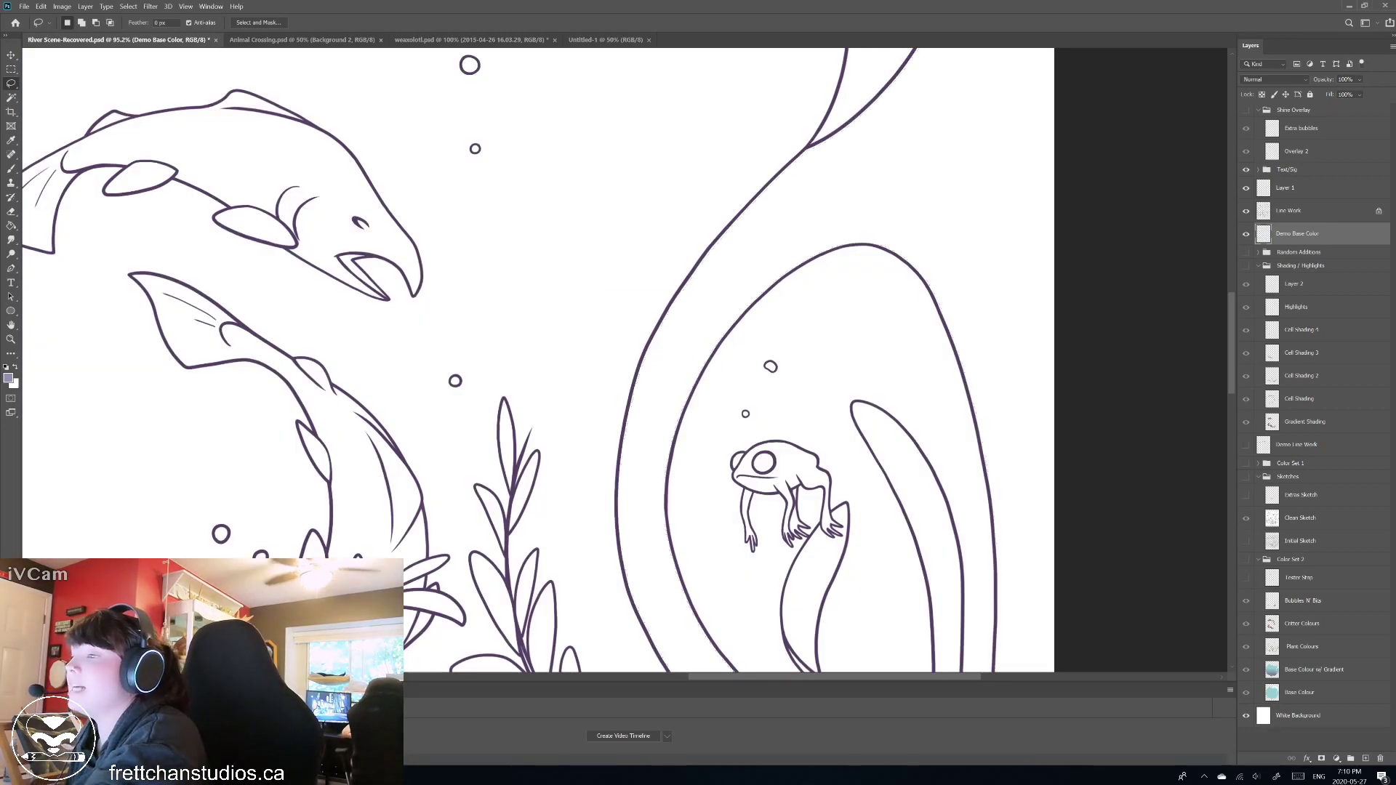
scroll(538, 360, "down", 5)
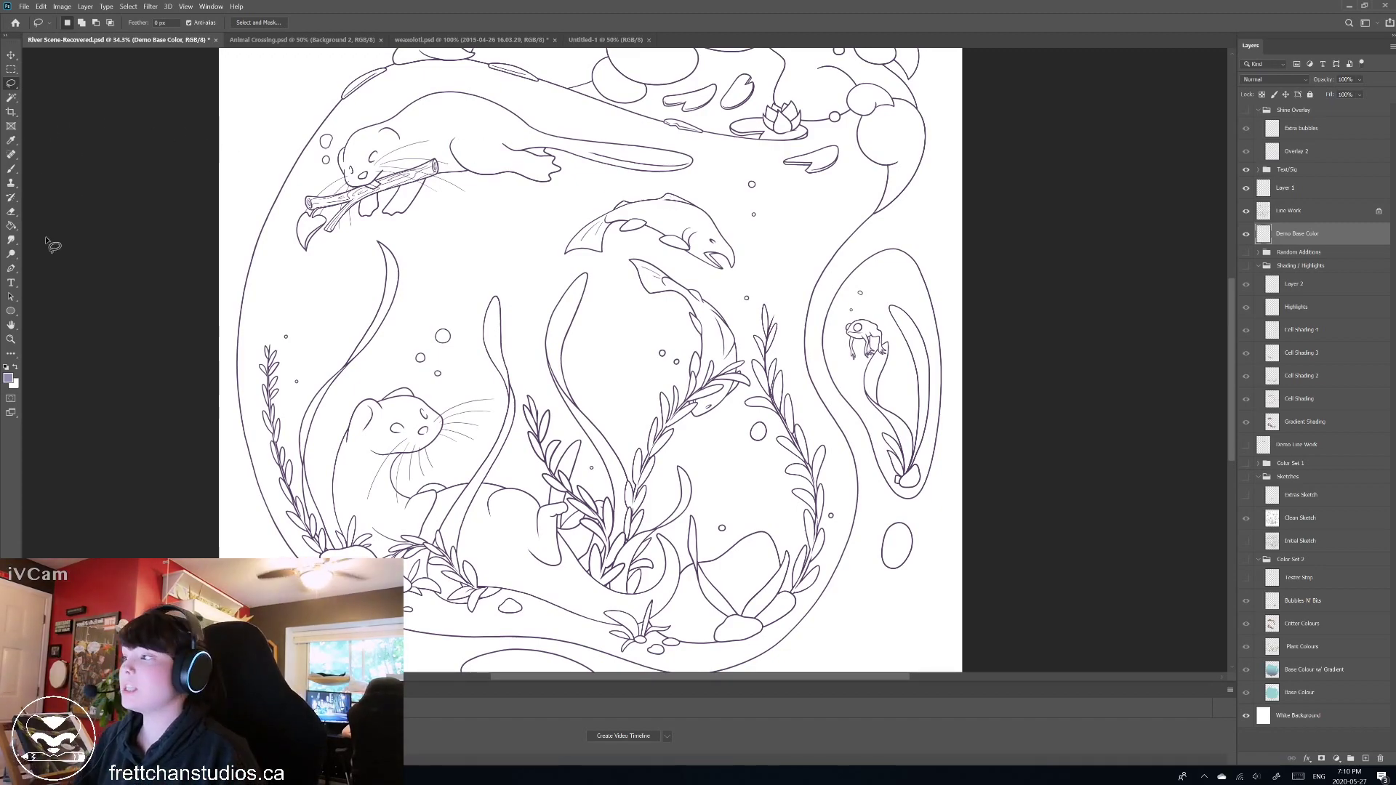
Restore the last outline selection and expand it further.
key("ctrl+shift+d")
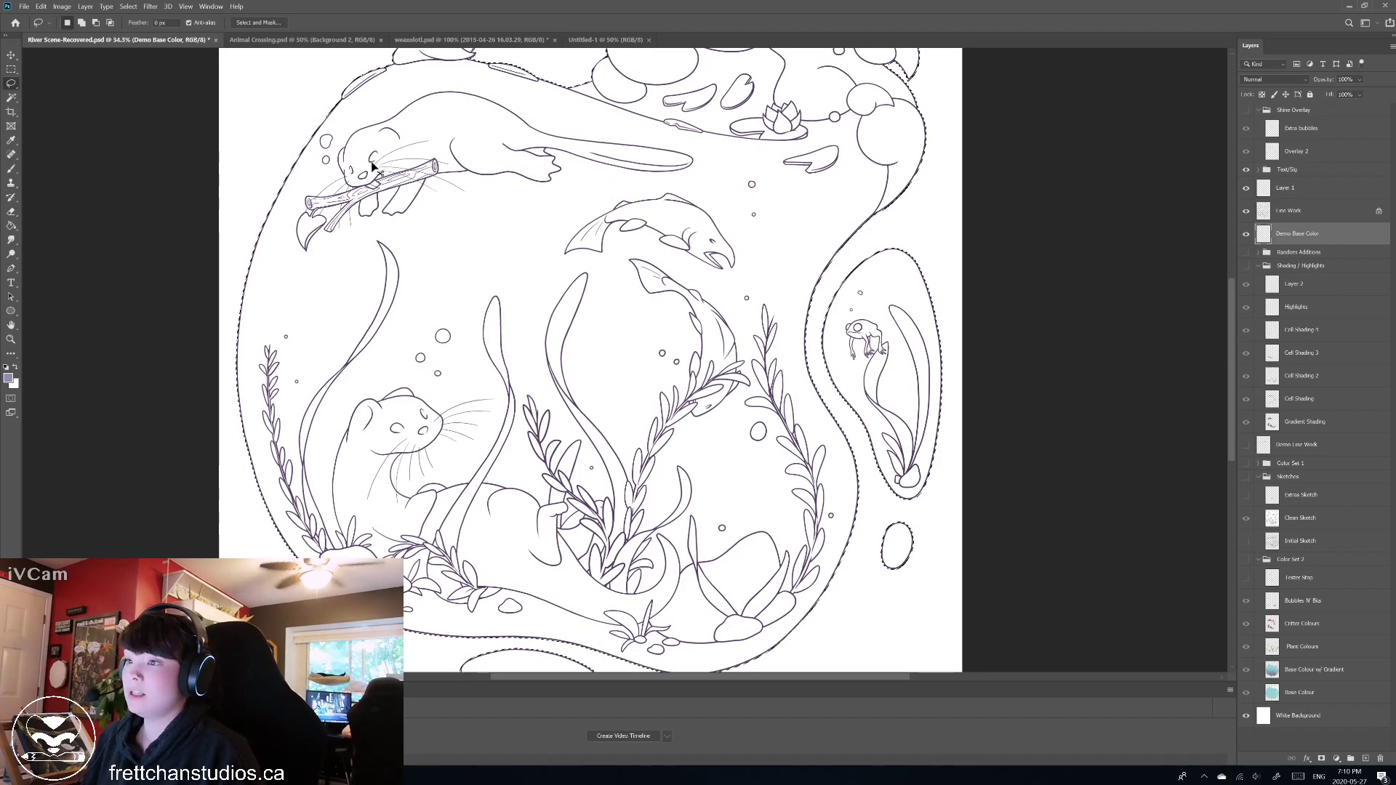
left_click(86, 6)
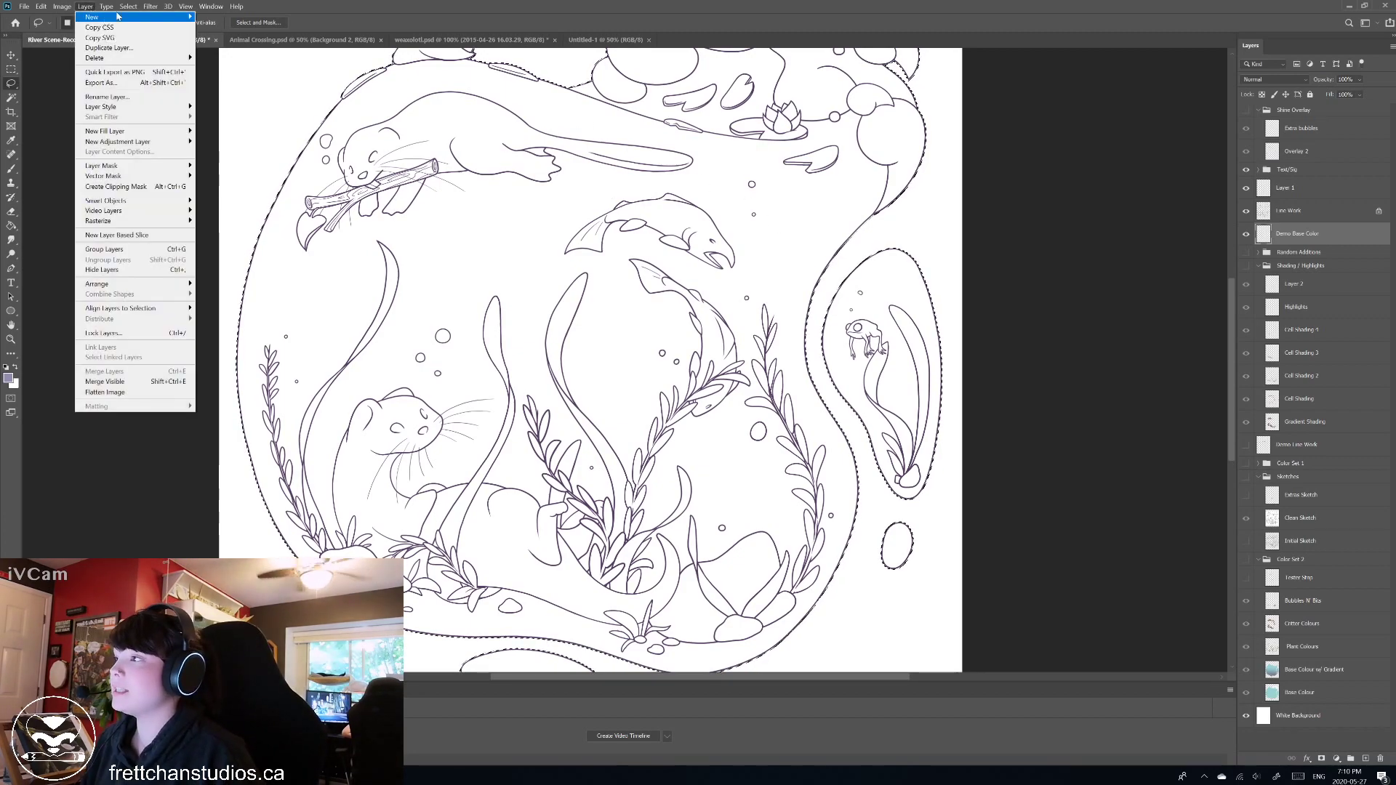
left_click(128, 6)
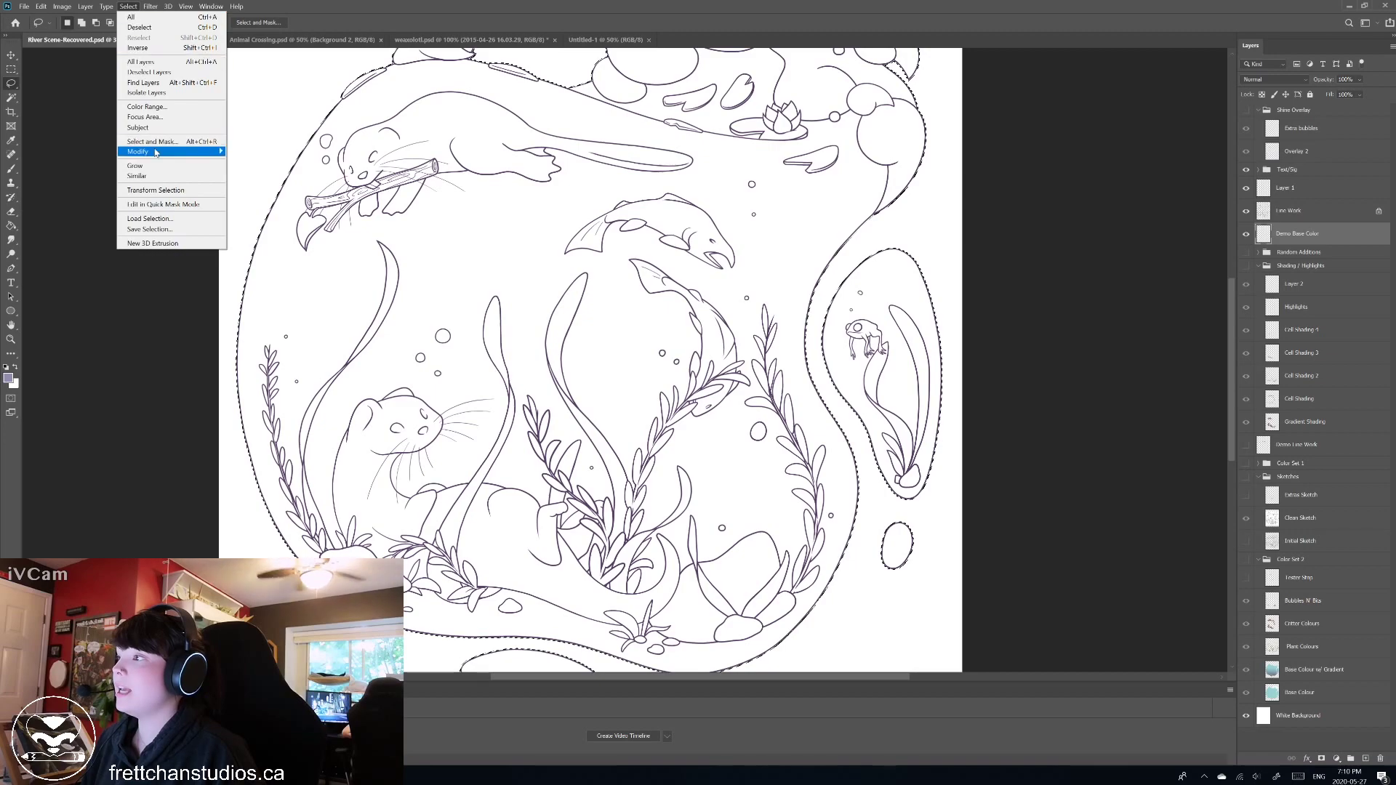
mouse_move(175, 151)
left_click(287, 174)
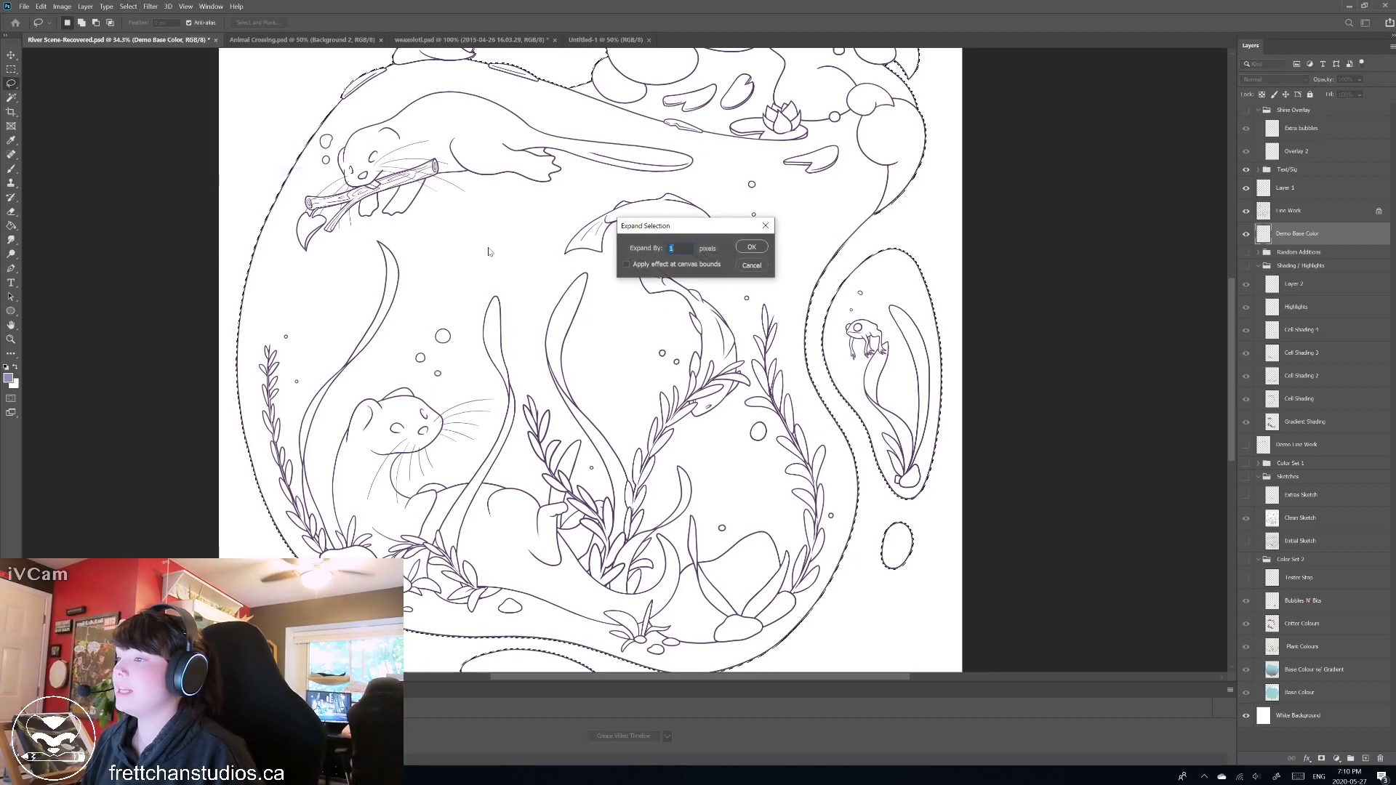
key("Return")
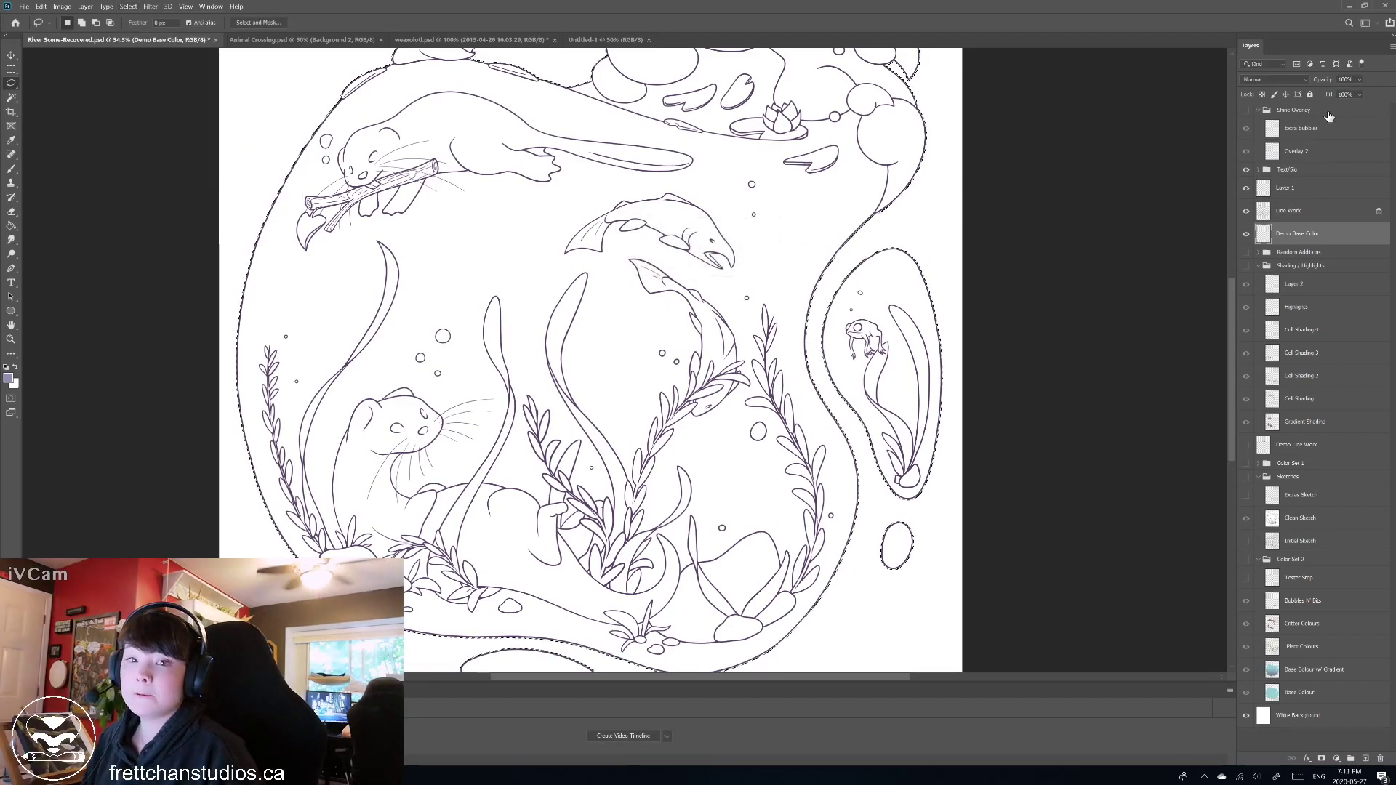
Fill the expanded selection with purple on the Demo Base Color layer and deselect it.
key("g")
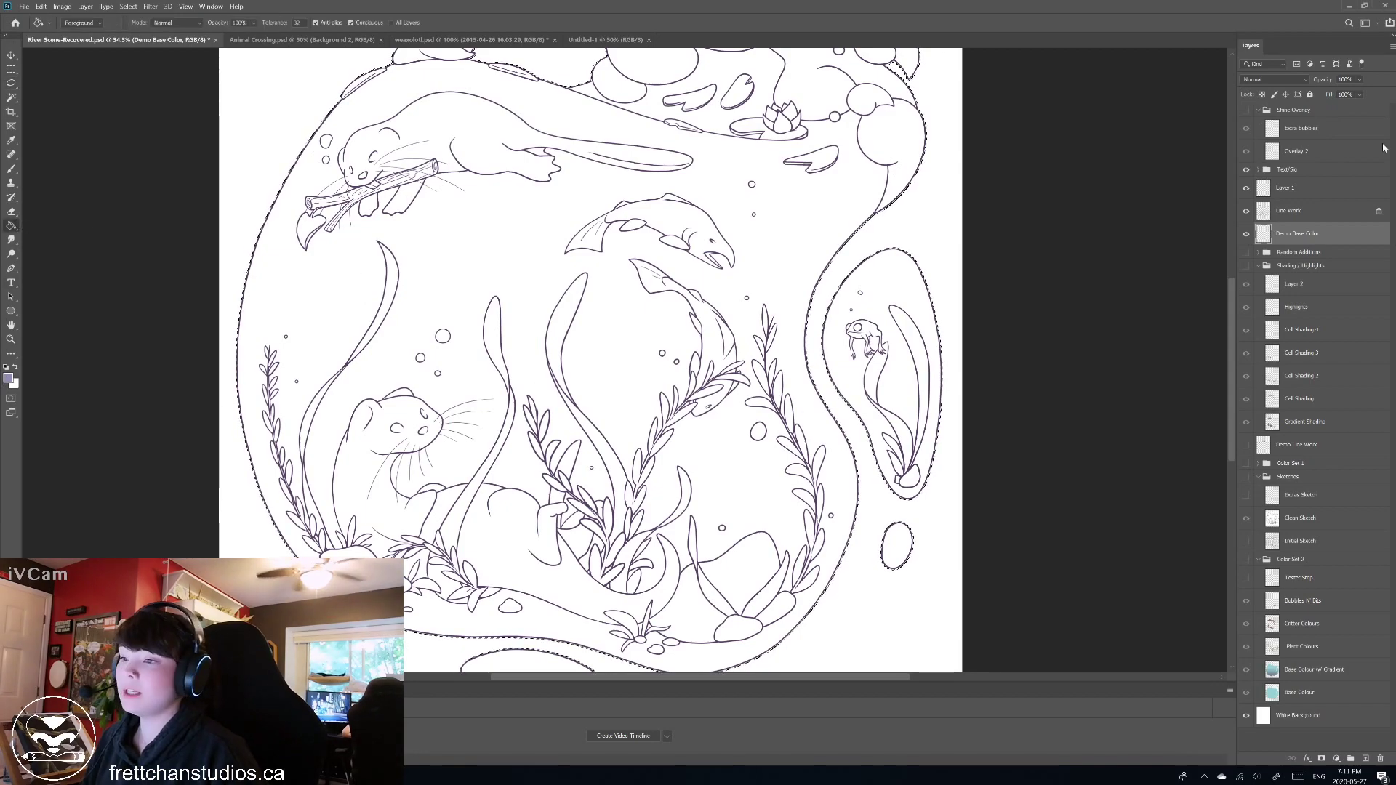
key("alt+BackSpace")
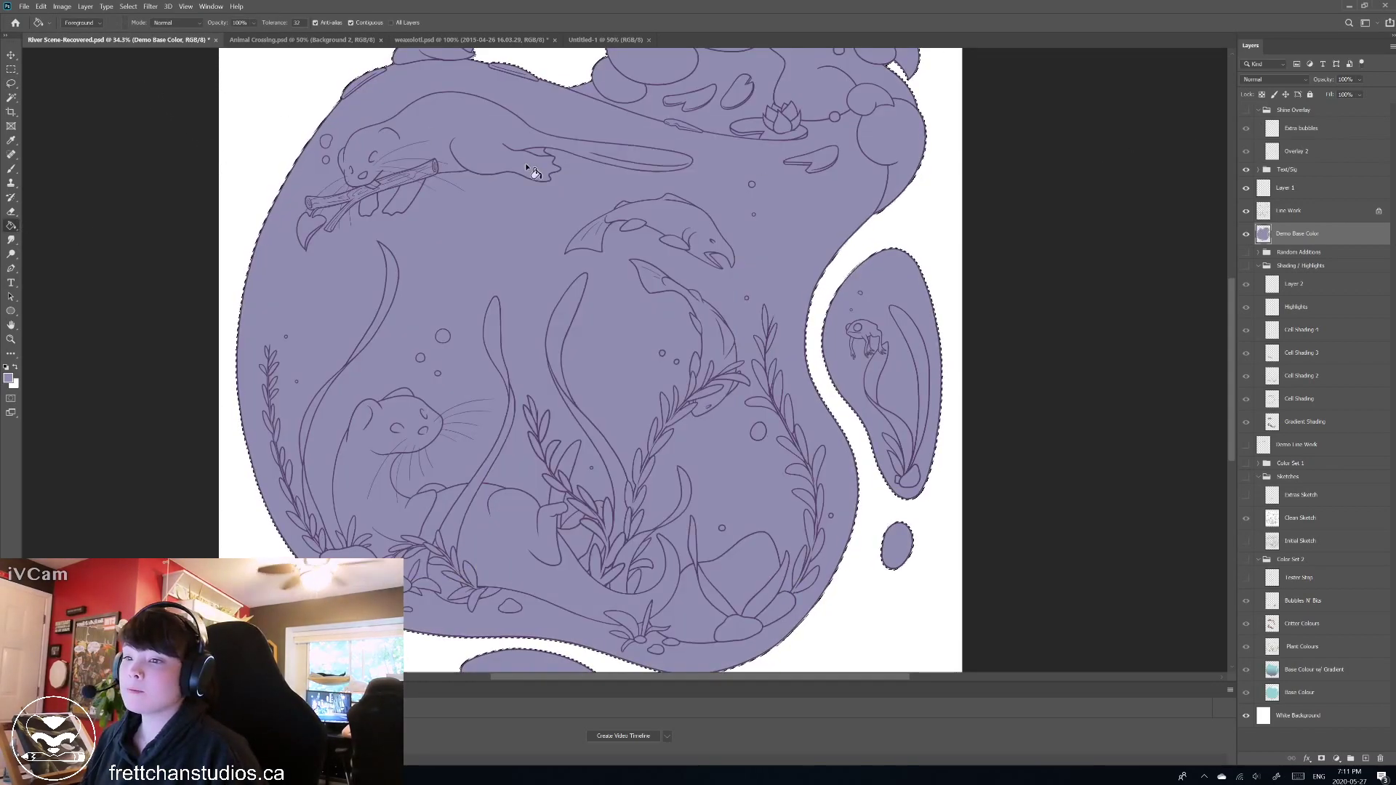
key("l")
key("ctrl+d")
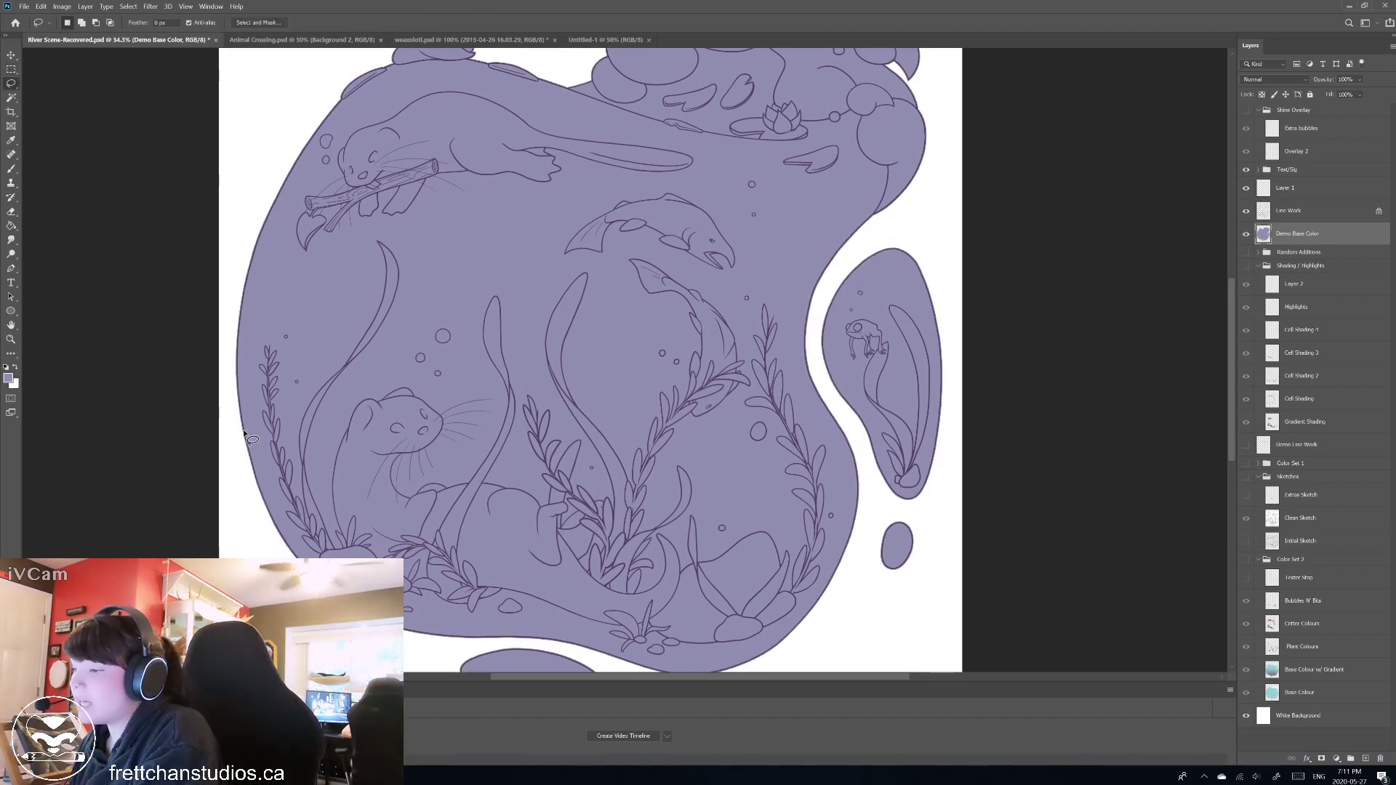
Erase a stretch of the purple fill spilling outside the outline beside the leaf and stick.
scroll(243, 429, "up", 5)
scroll(244, 435, "up", 3)
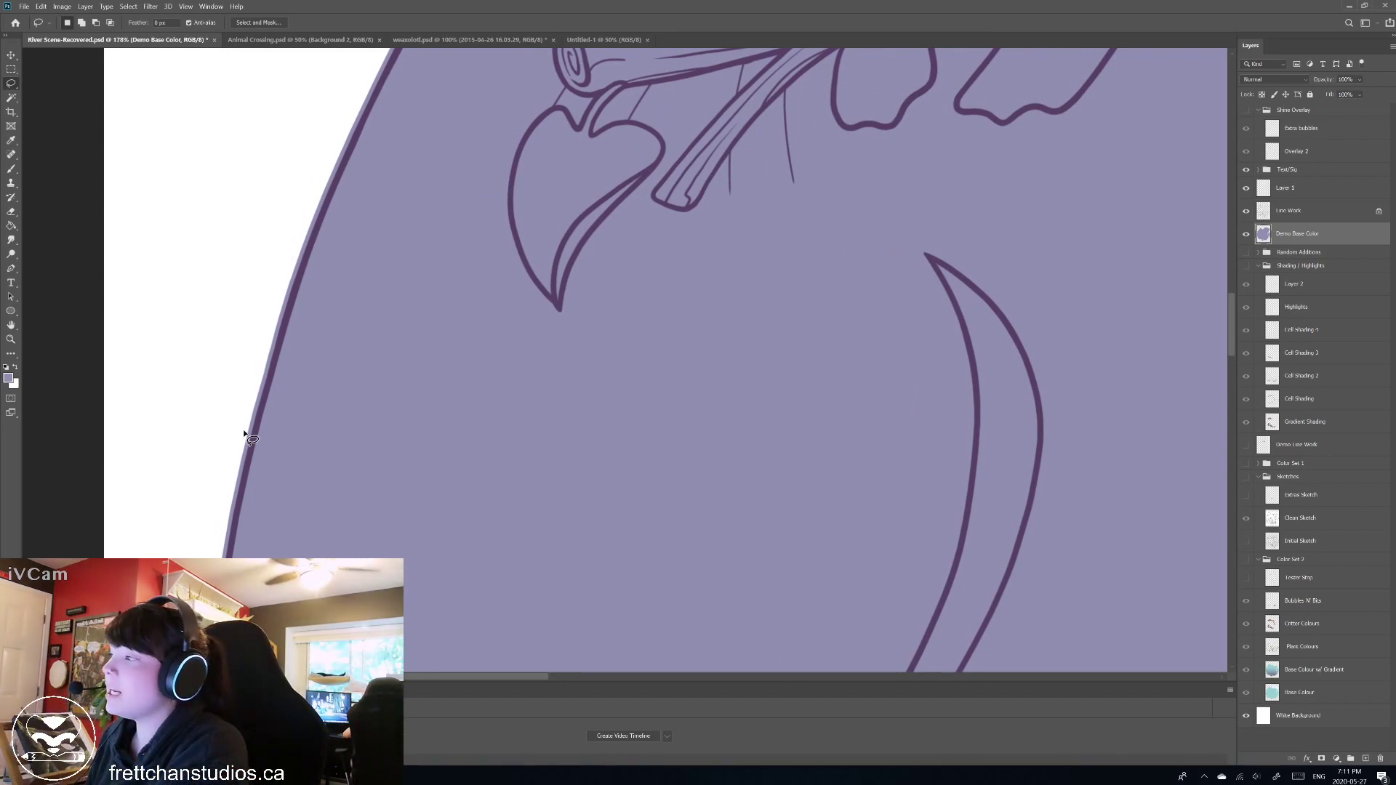
left_click_drag(10, 211, 58, 209)
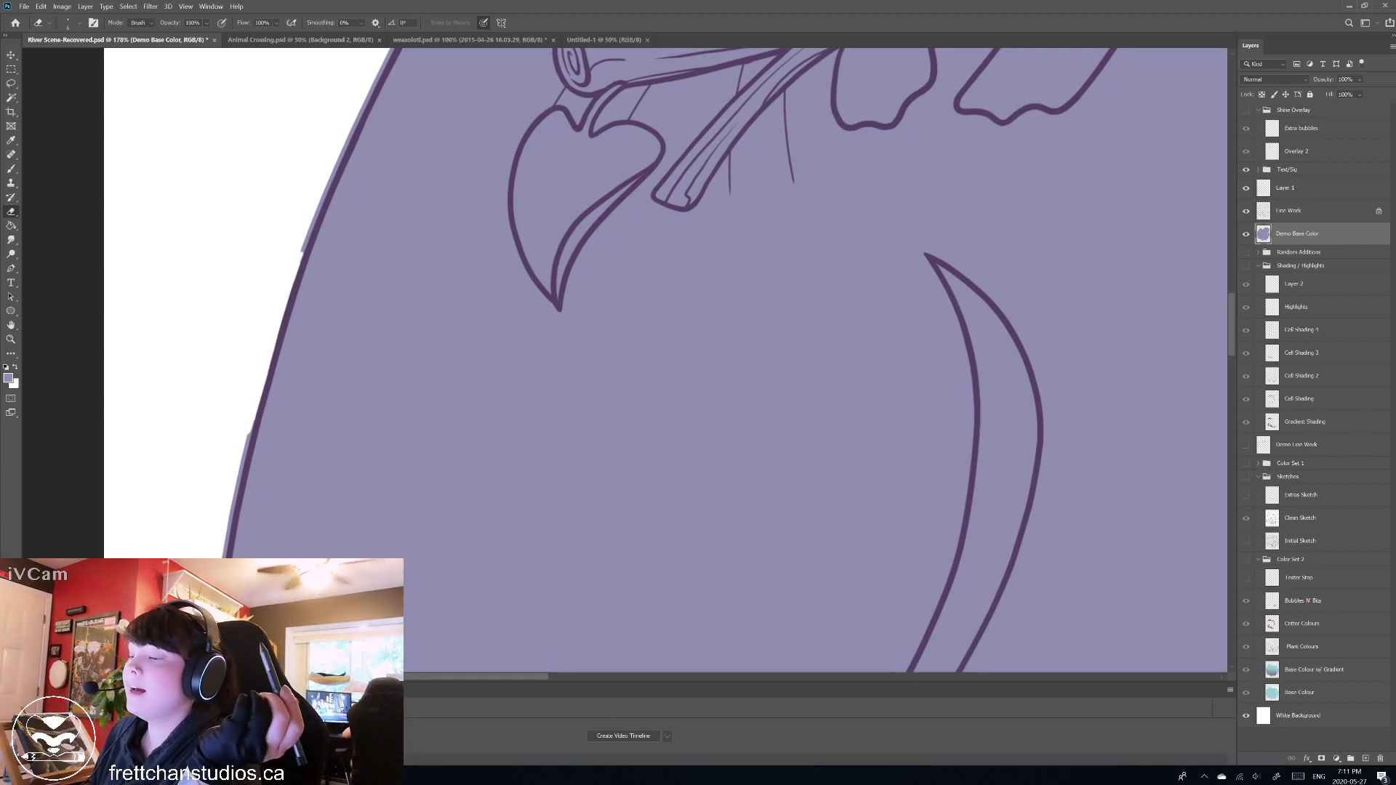
Select the upper fish's body with the Magic Wand on the Line Work layer.
scroll(665, 360, "down", 5)
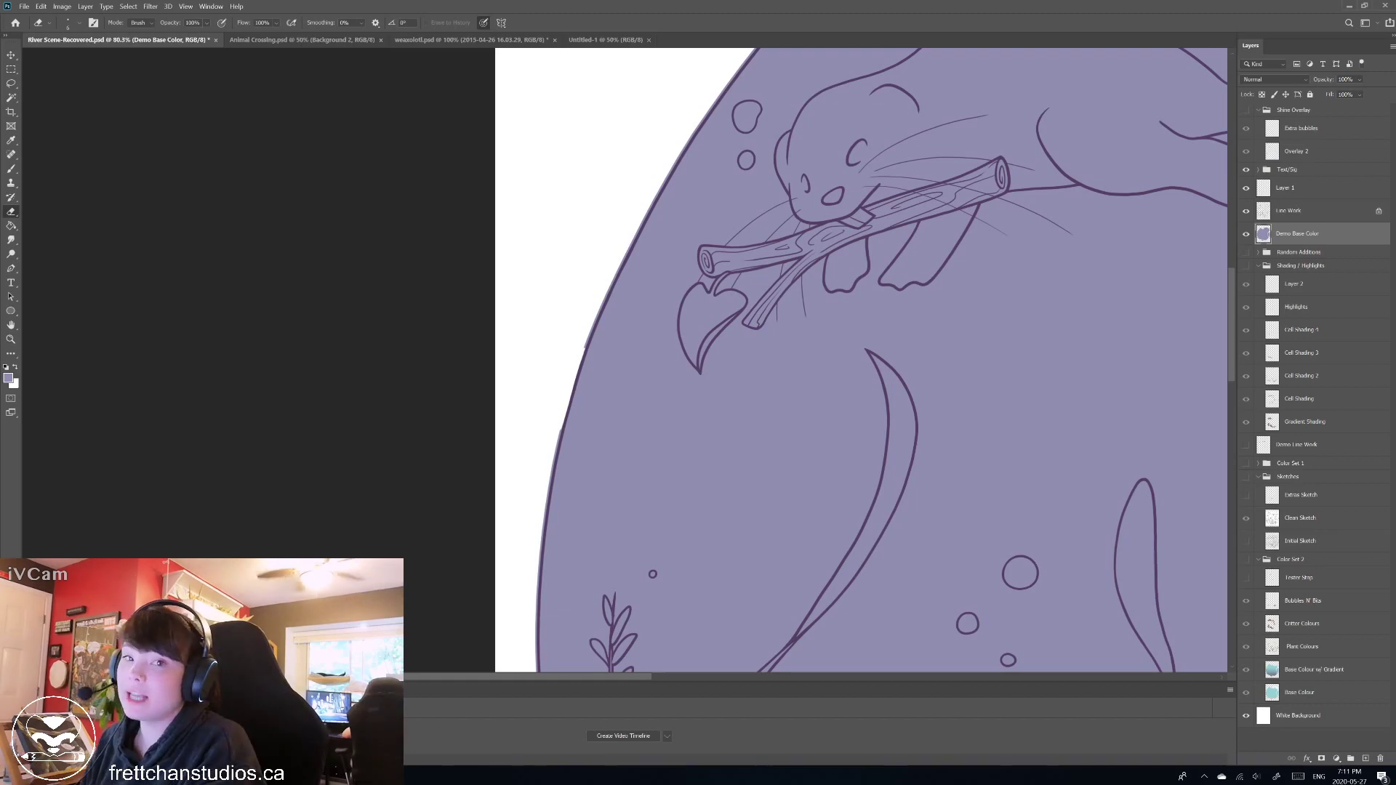
scroll(807, 360, "right", 3)
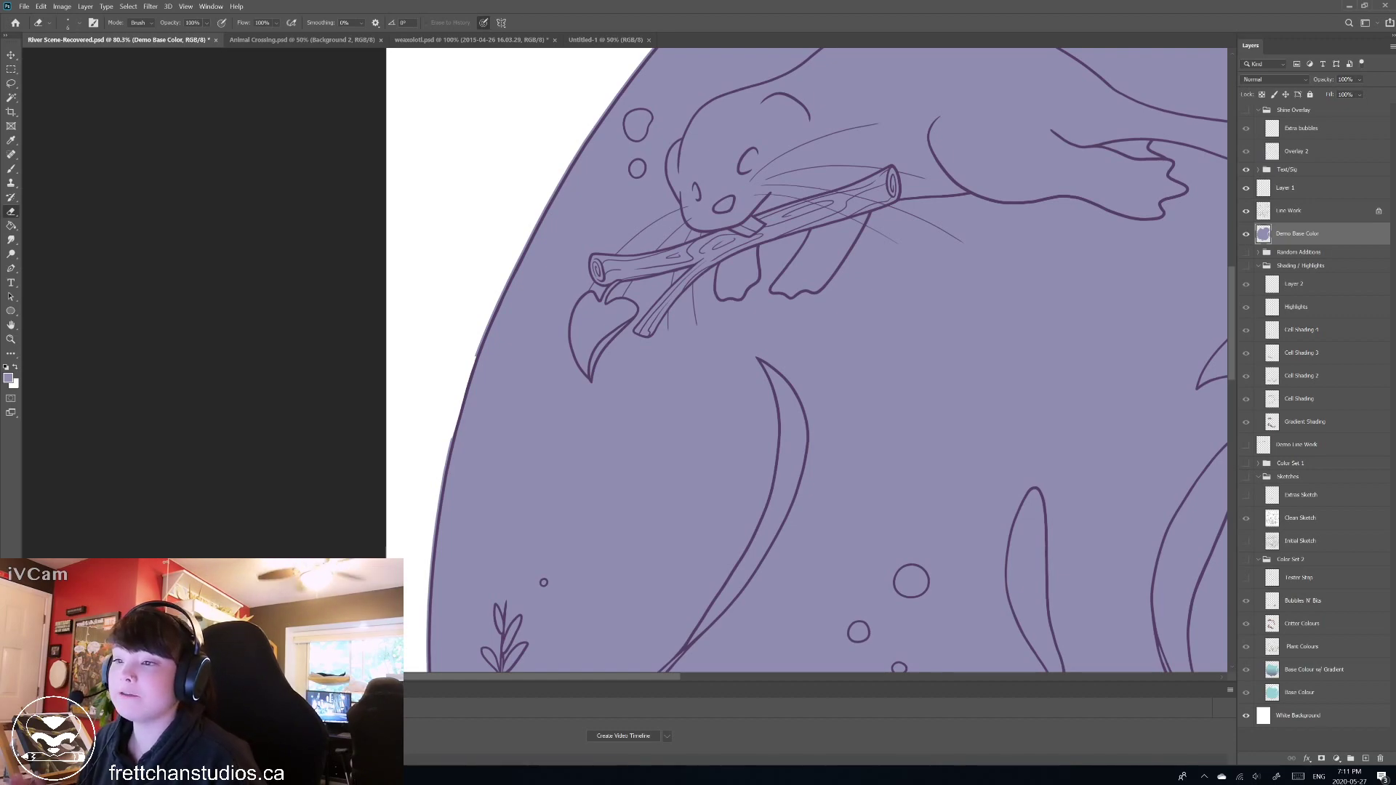
scroll(625, 360, "right", 15)
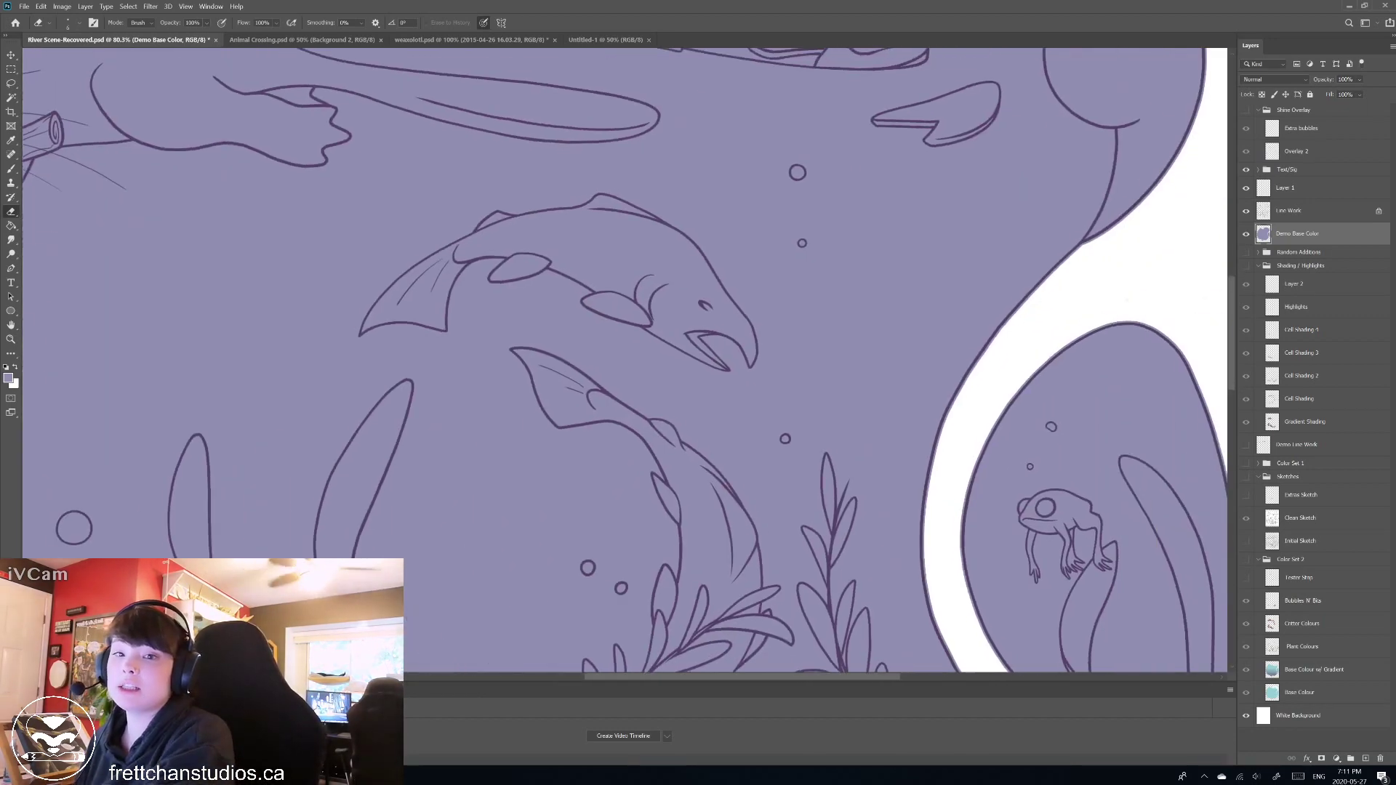
left_click(1312, 212)
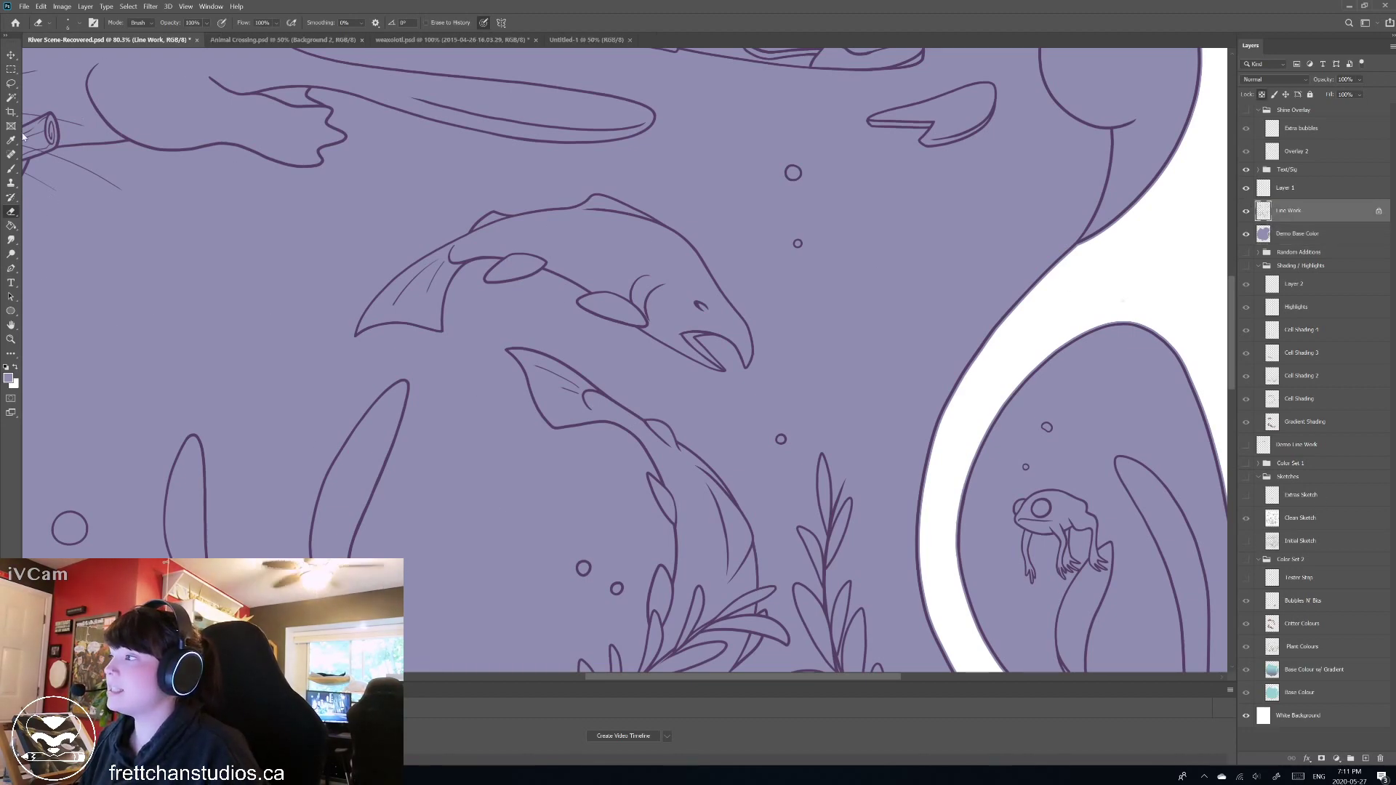
left_click(12, 99)
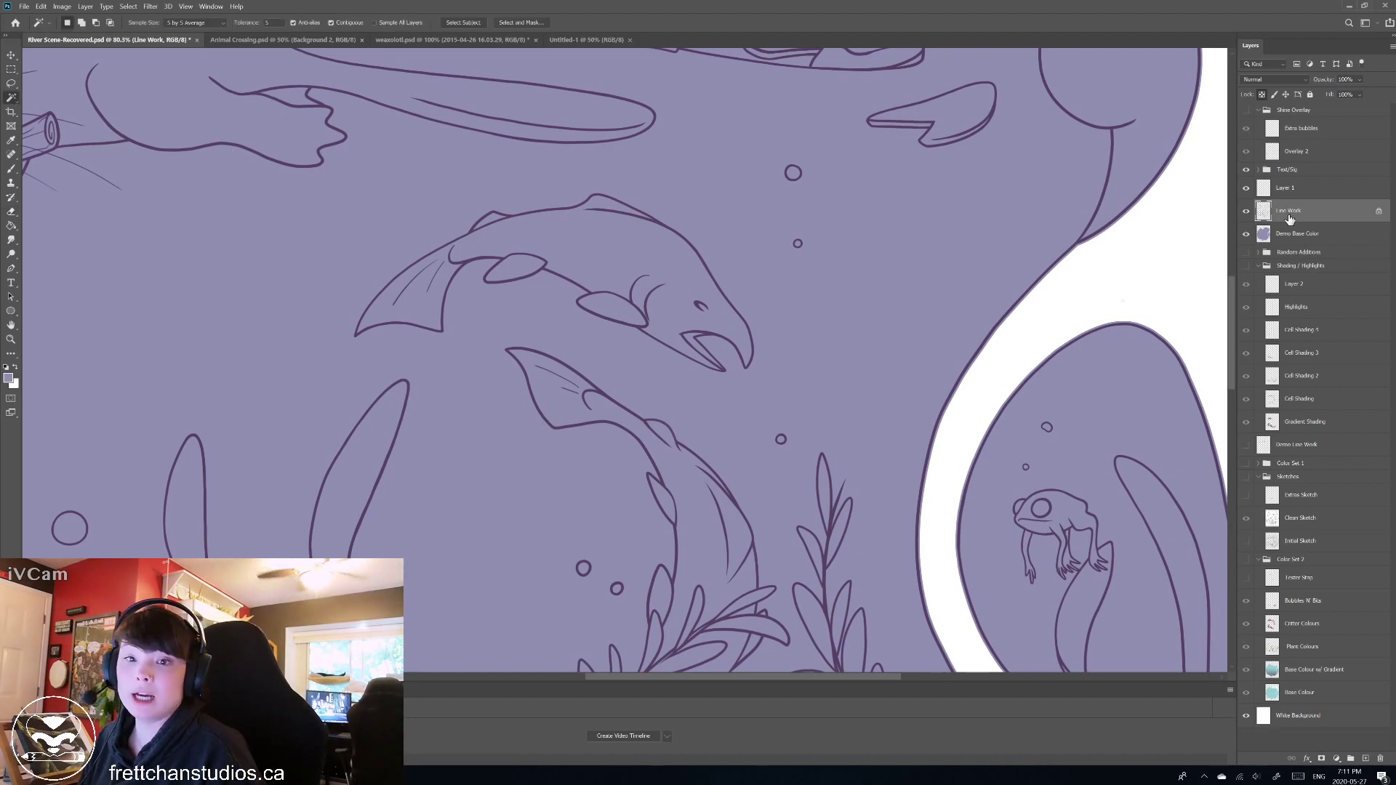
left_click(691, 285)
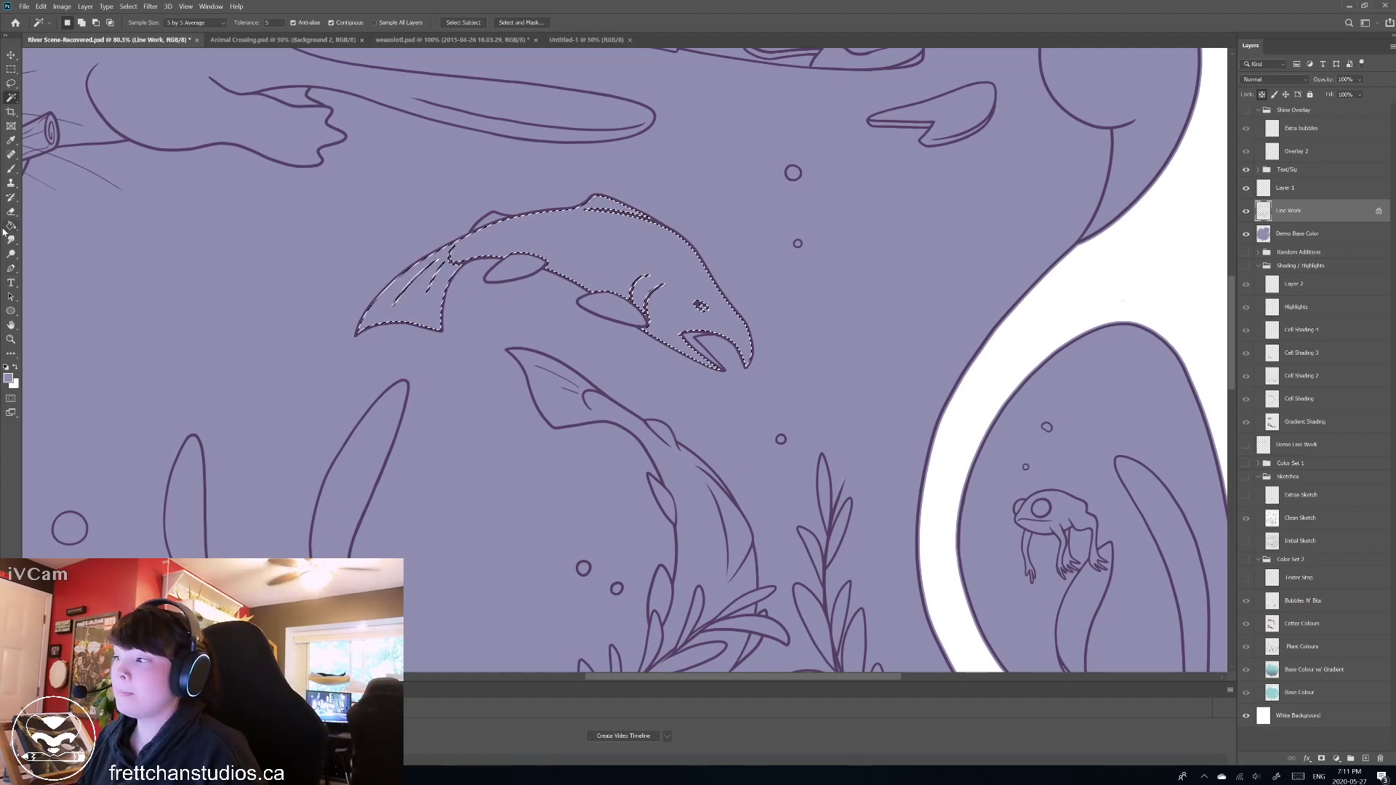
Change the foreground colour to red for the Paint Bucket.
left_click(8, 378)
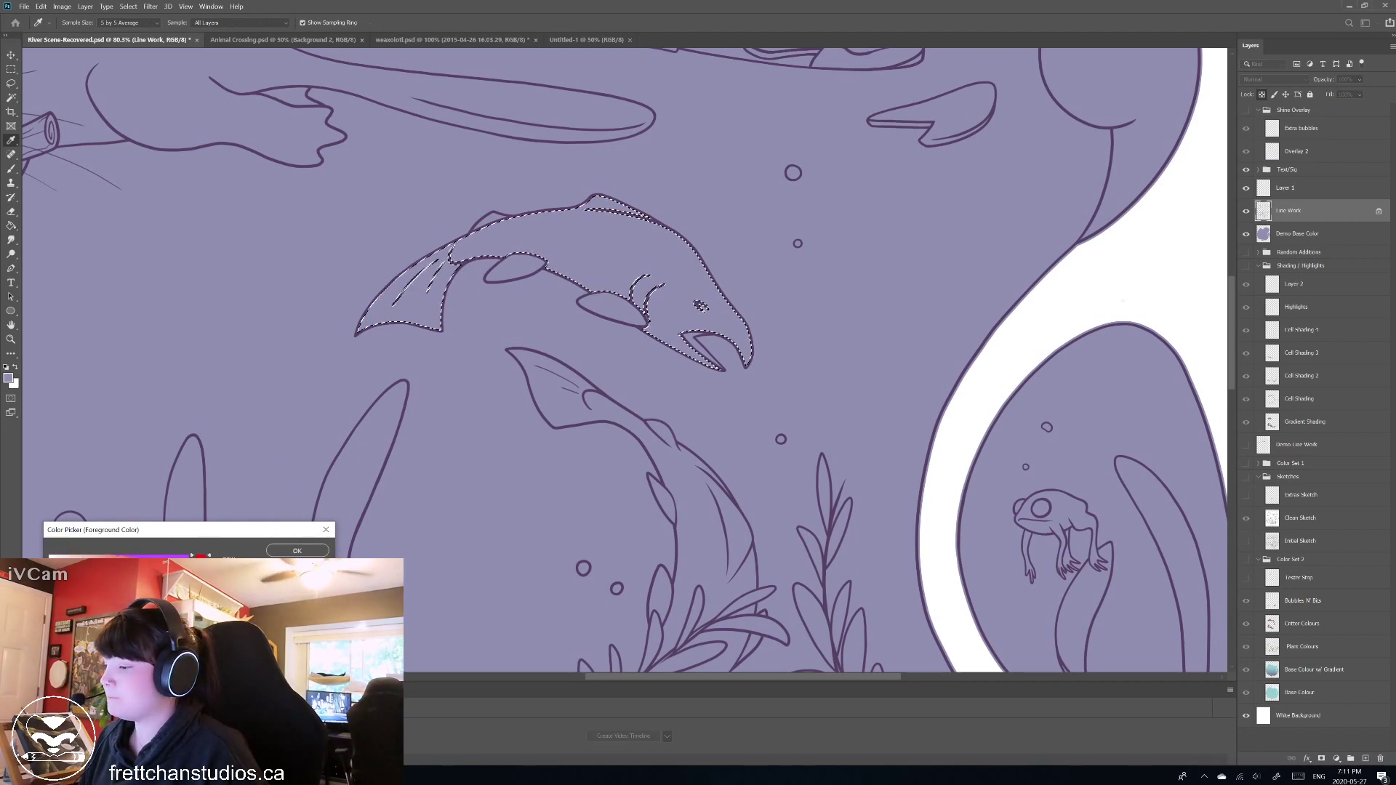
key("Return")
key("g")
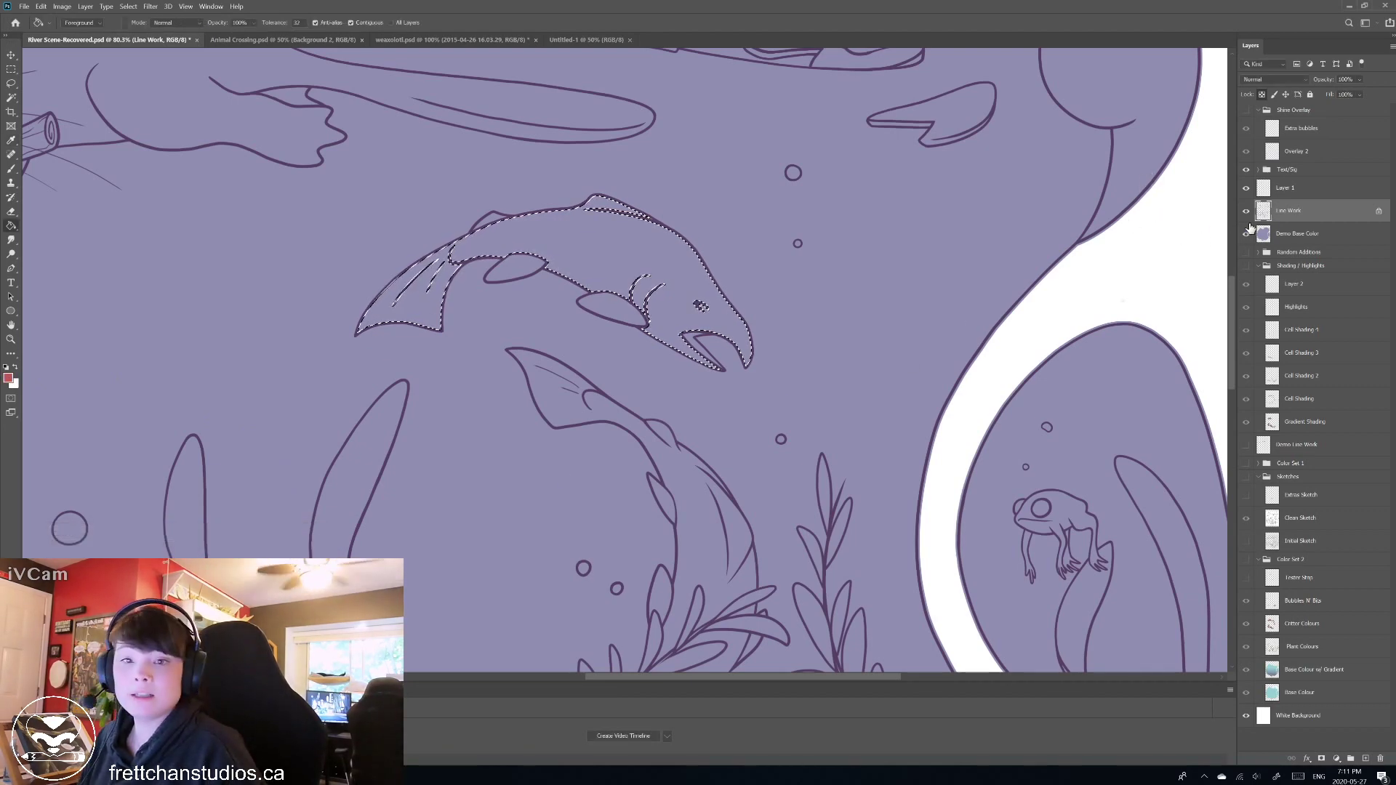
Add a new layer directly above Demo Base Color and name it Animal Base Color.
left_click(1300, 236)
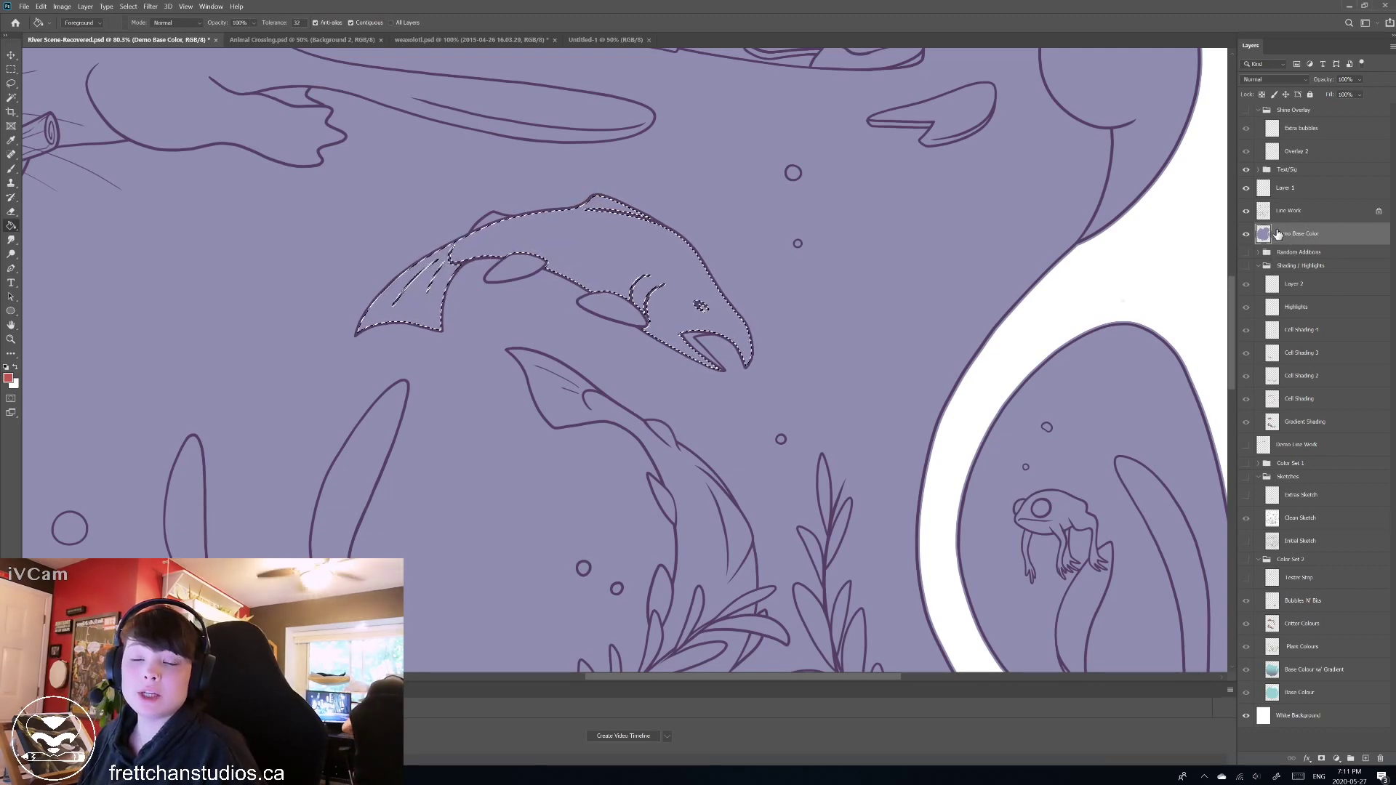
left_click(1366, 759)
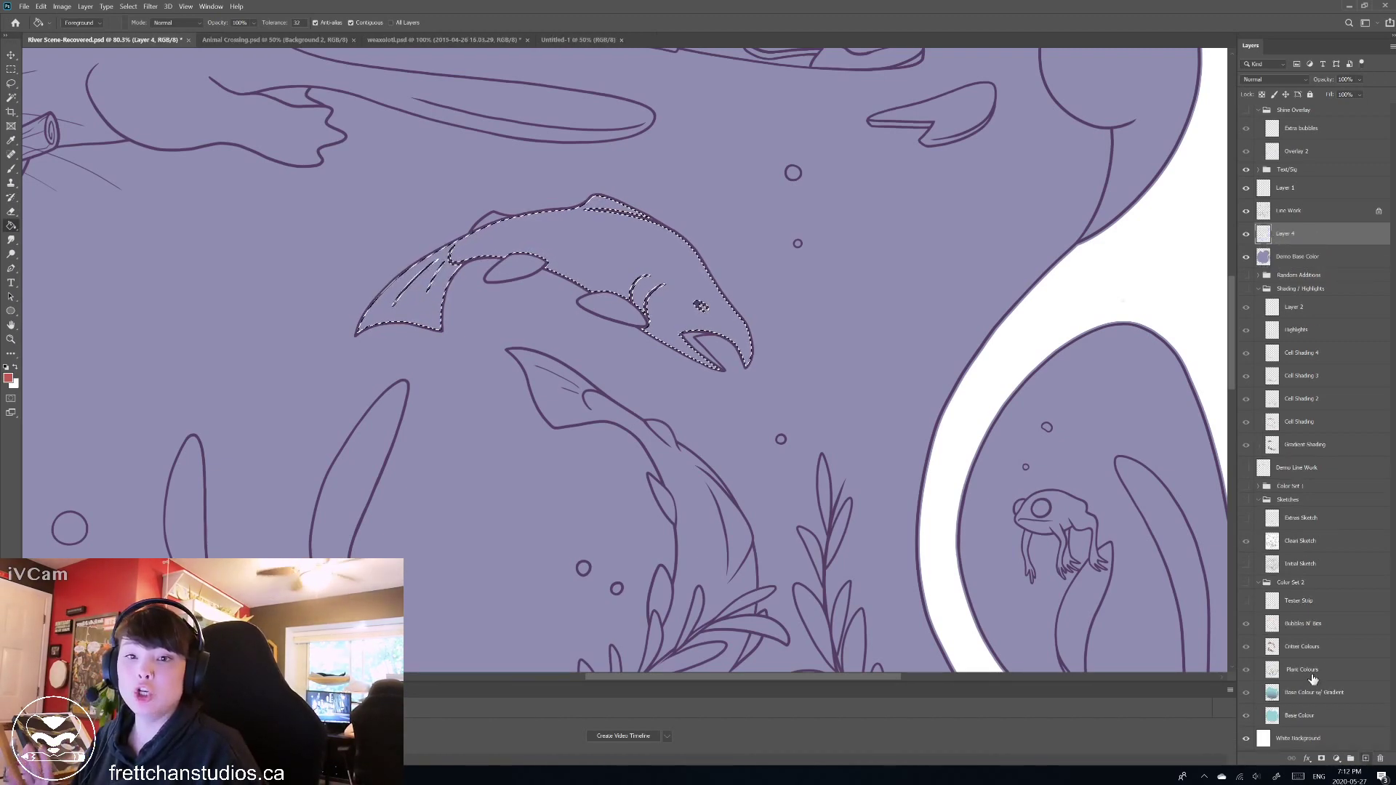
double_click(1284, 235)
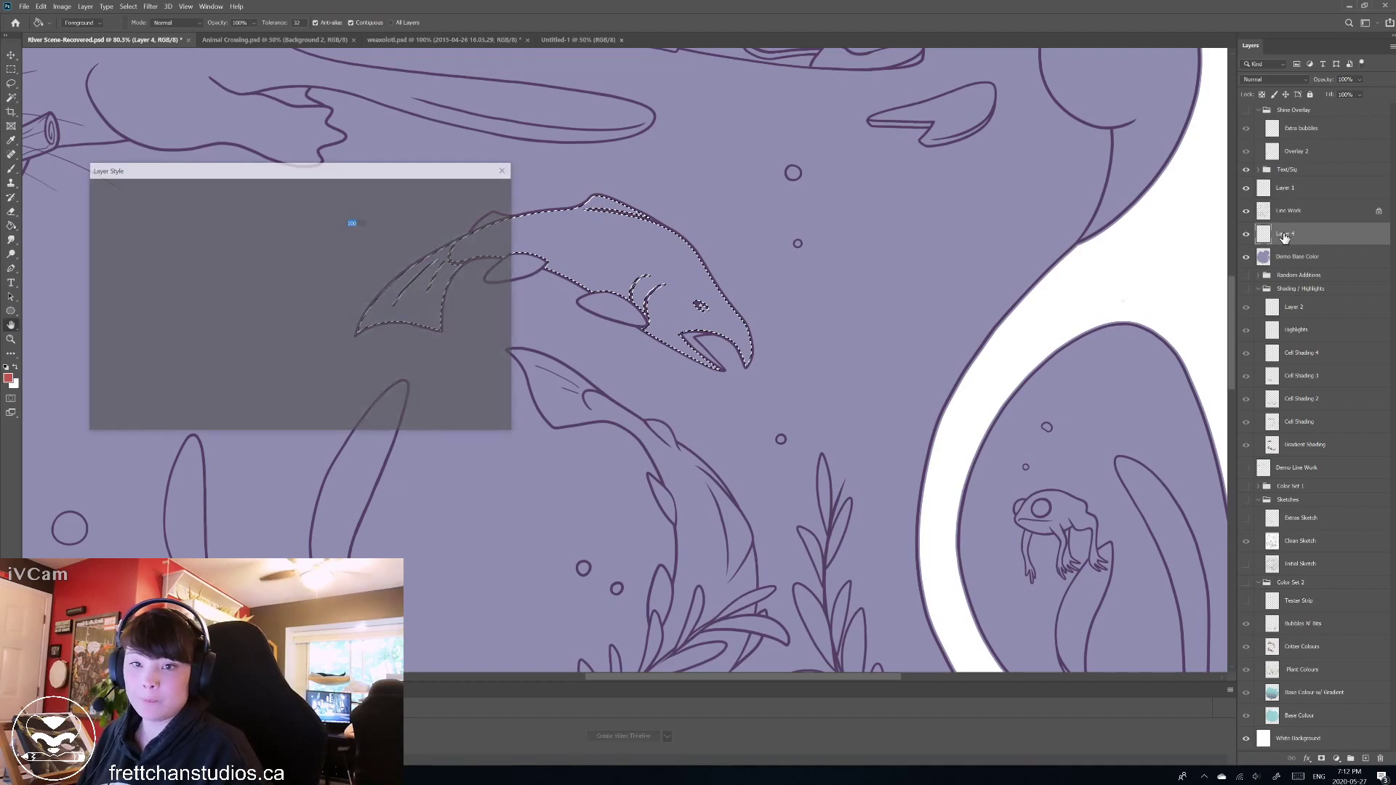
left_click(506, 168)
key("g")
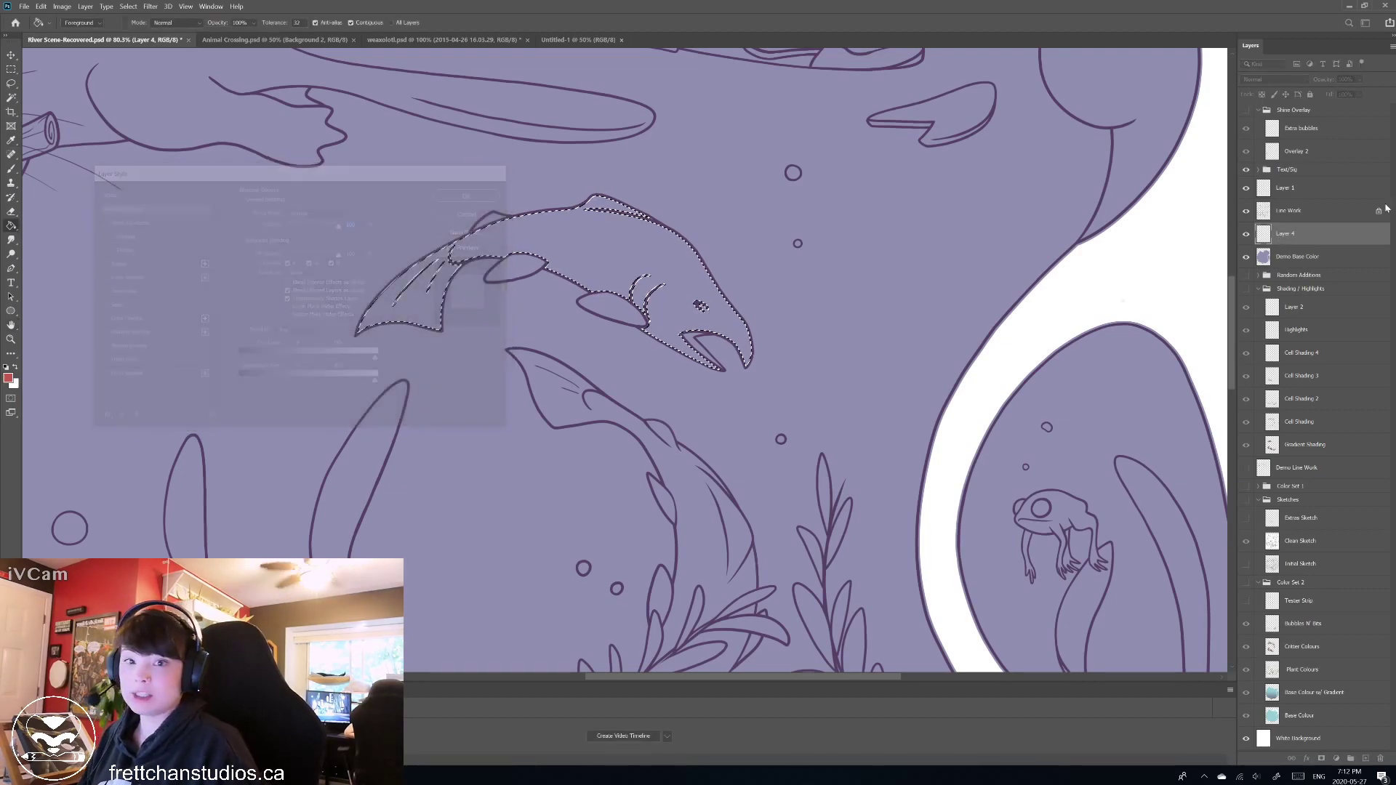
double_click(1285, 234)
type("Animal Base Co")
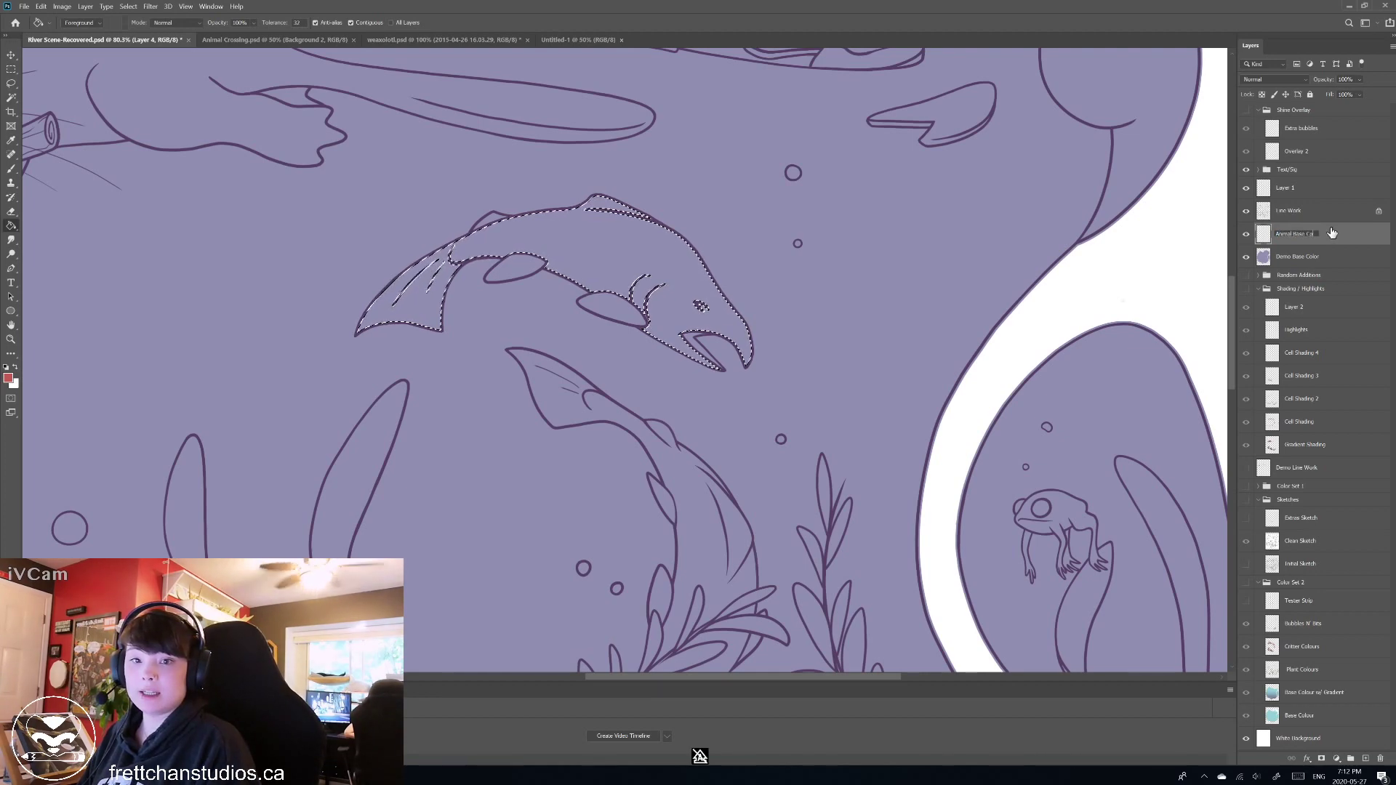
type("lor")
key("Return")
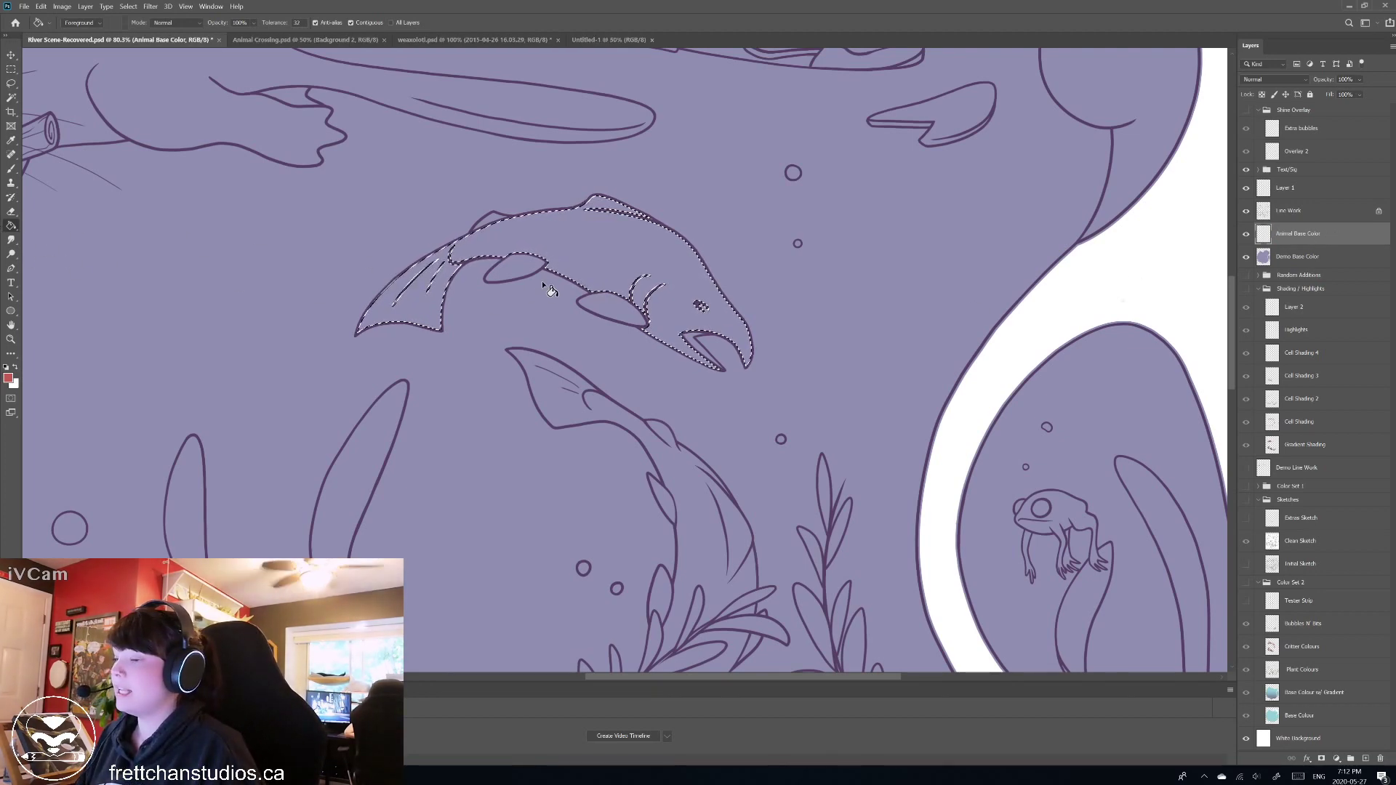
Fill the selected fish body with red on the Animal Base Color layer and deselect it.
left_click(583, 234)
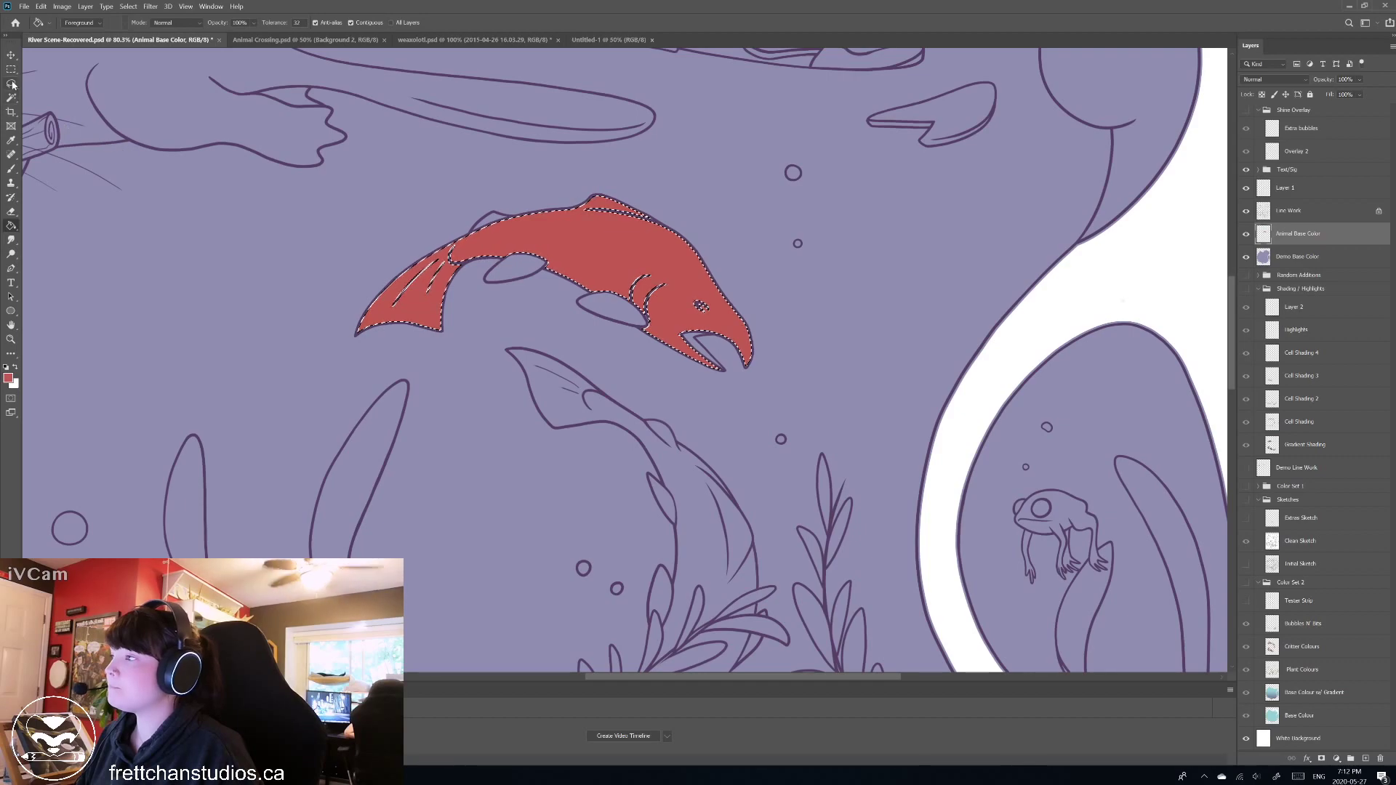
key("l")
key("ctrl+d")
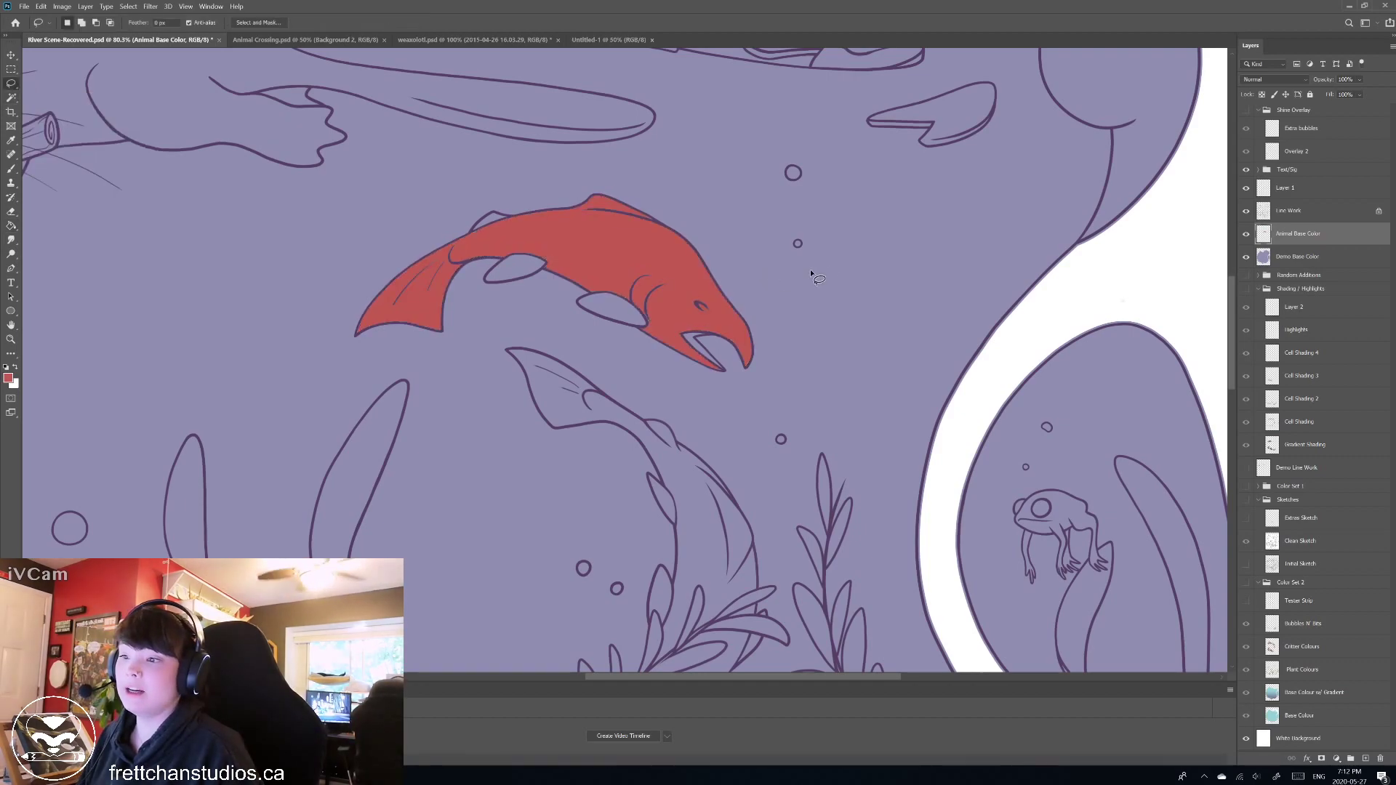
Examine how the red fill meets the line art around the fish's gill lines and side fin.
scroll(819, 264, "up", 5)
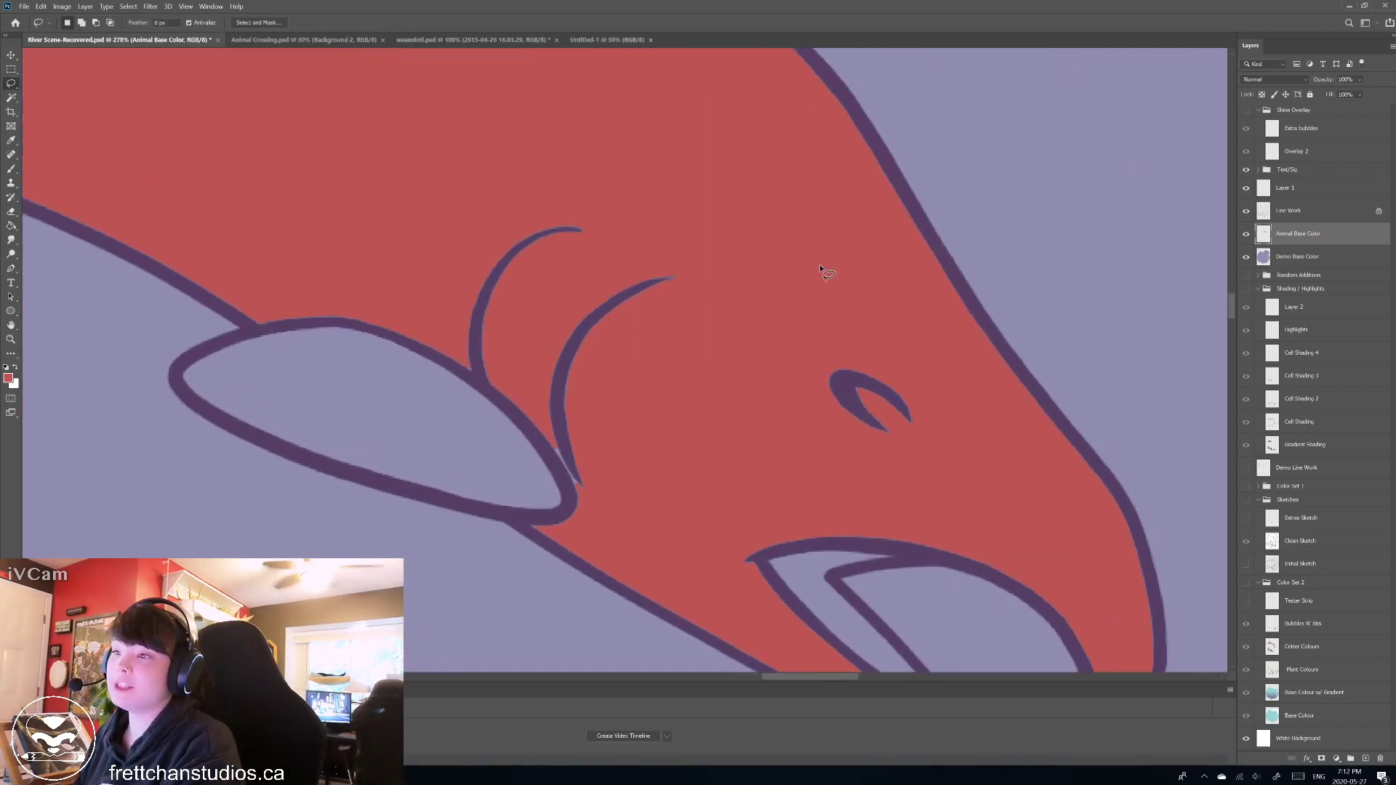
scroll(820, 269, "up", 3)
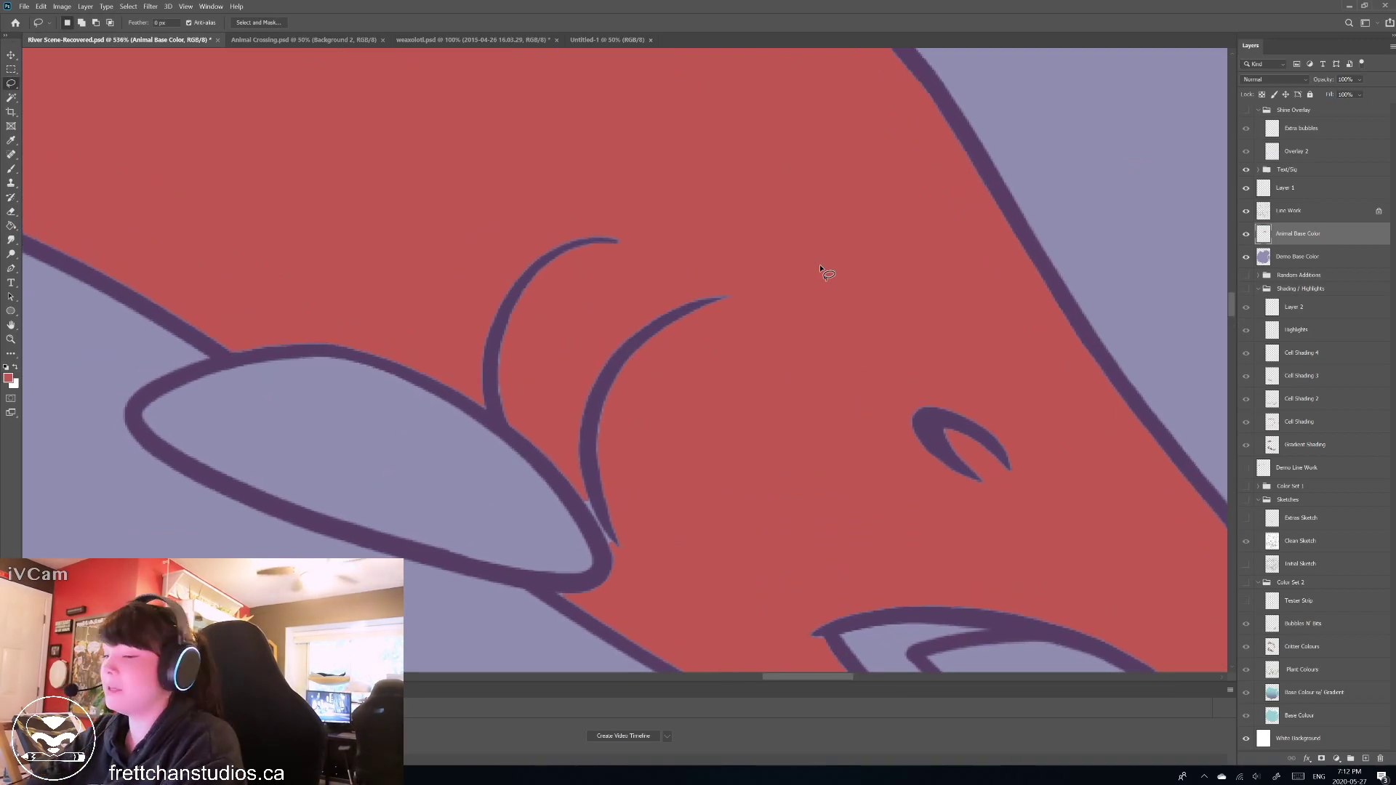
scroll(820, 269, "up", 2)
scroll(820, 269, "up", 1)
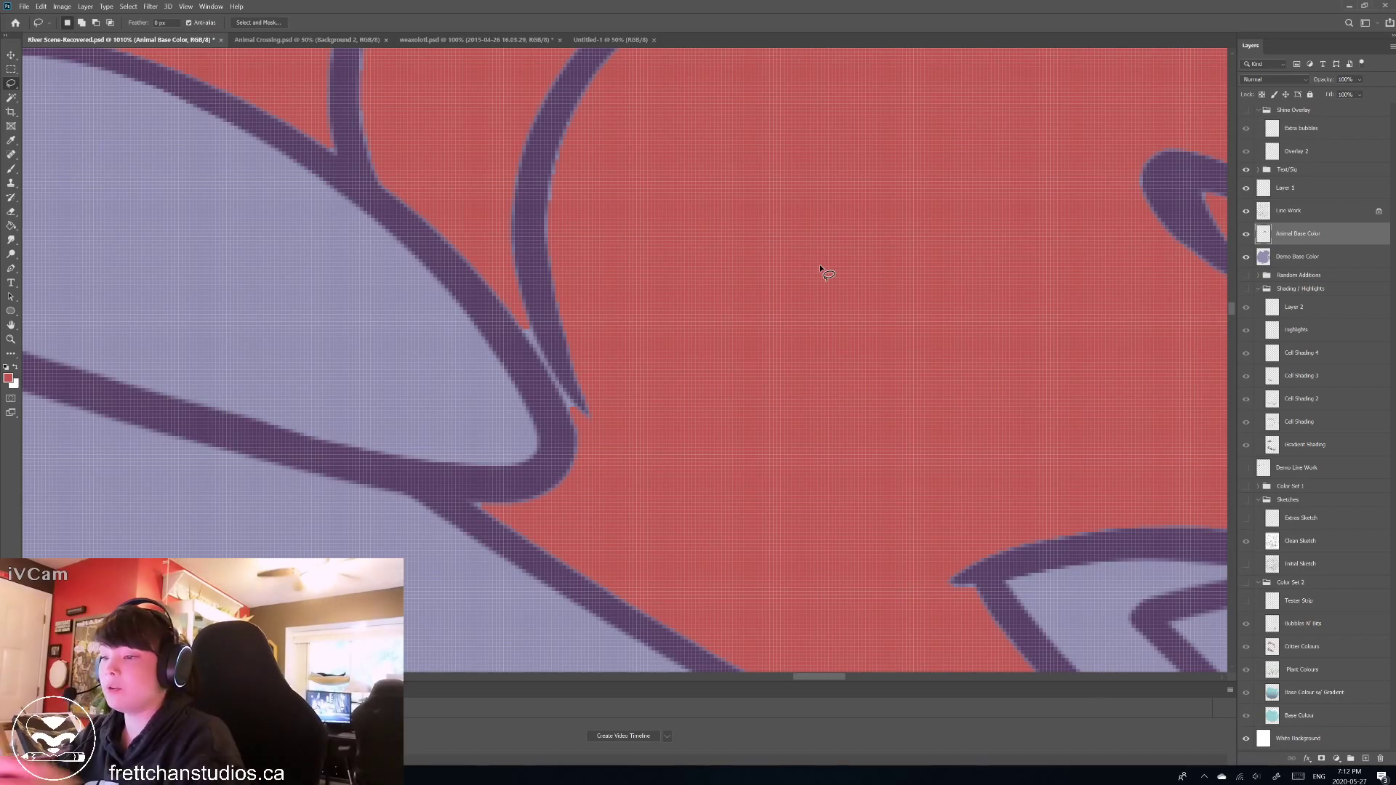
scroll(820, 269, "down", 1)
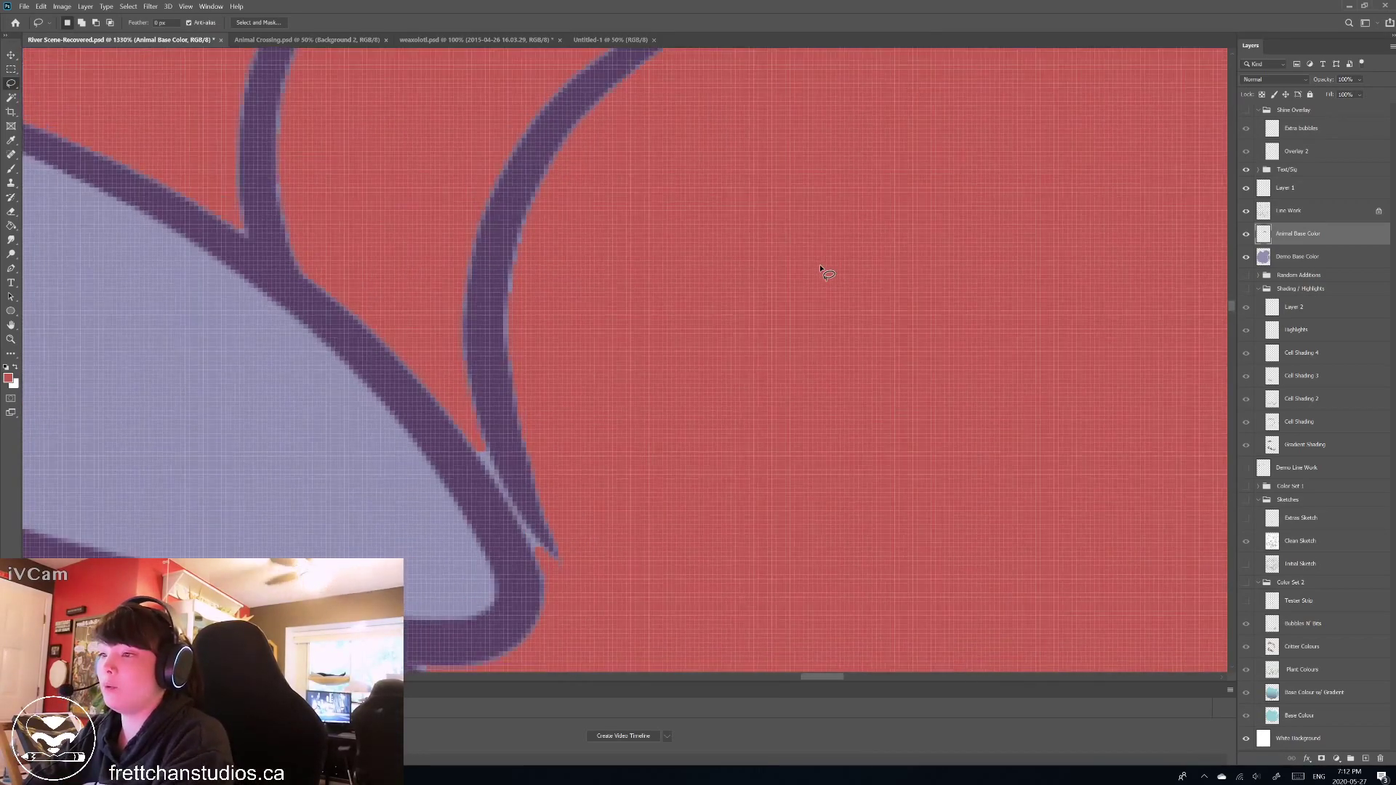
scroll(820, 269, "down", 1)
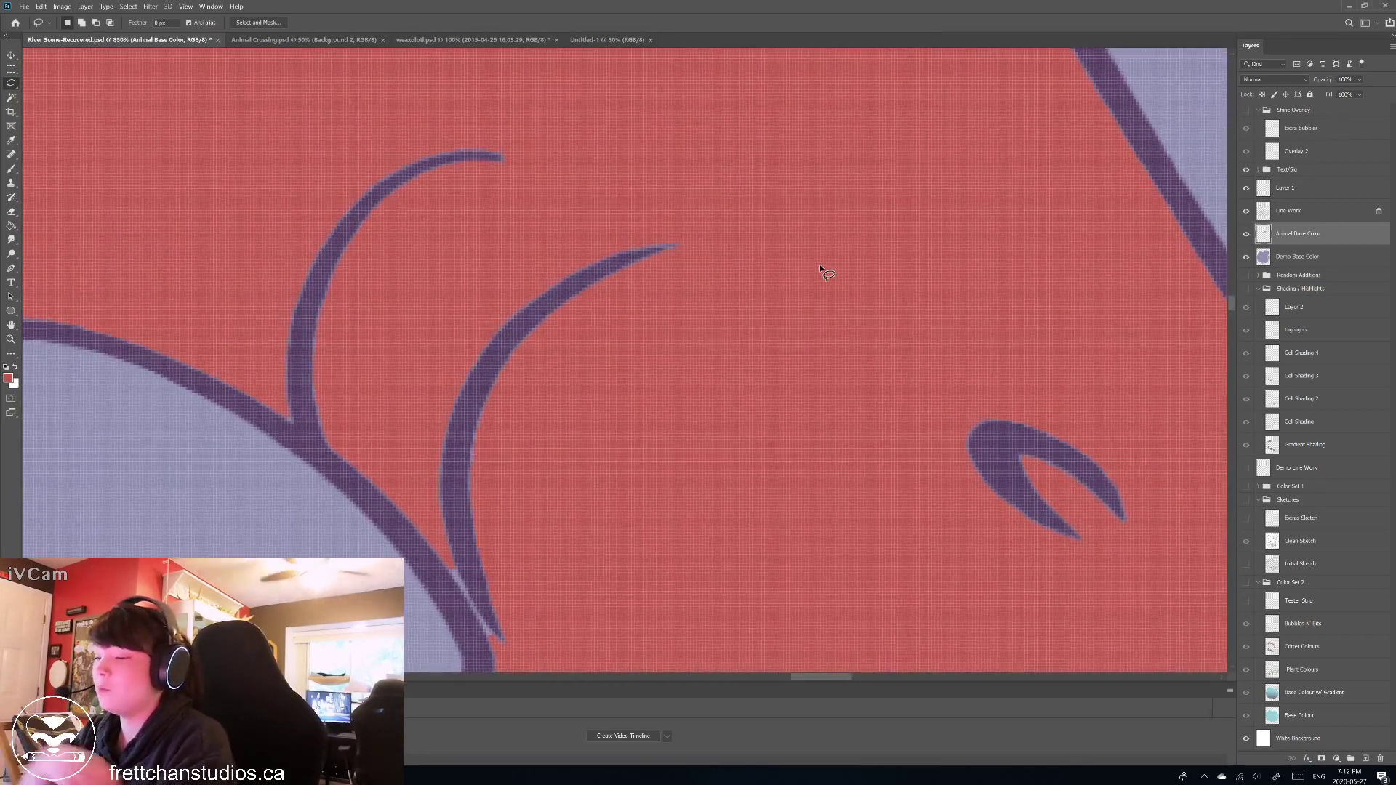
scroll(820, 270, "down", 2)
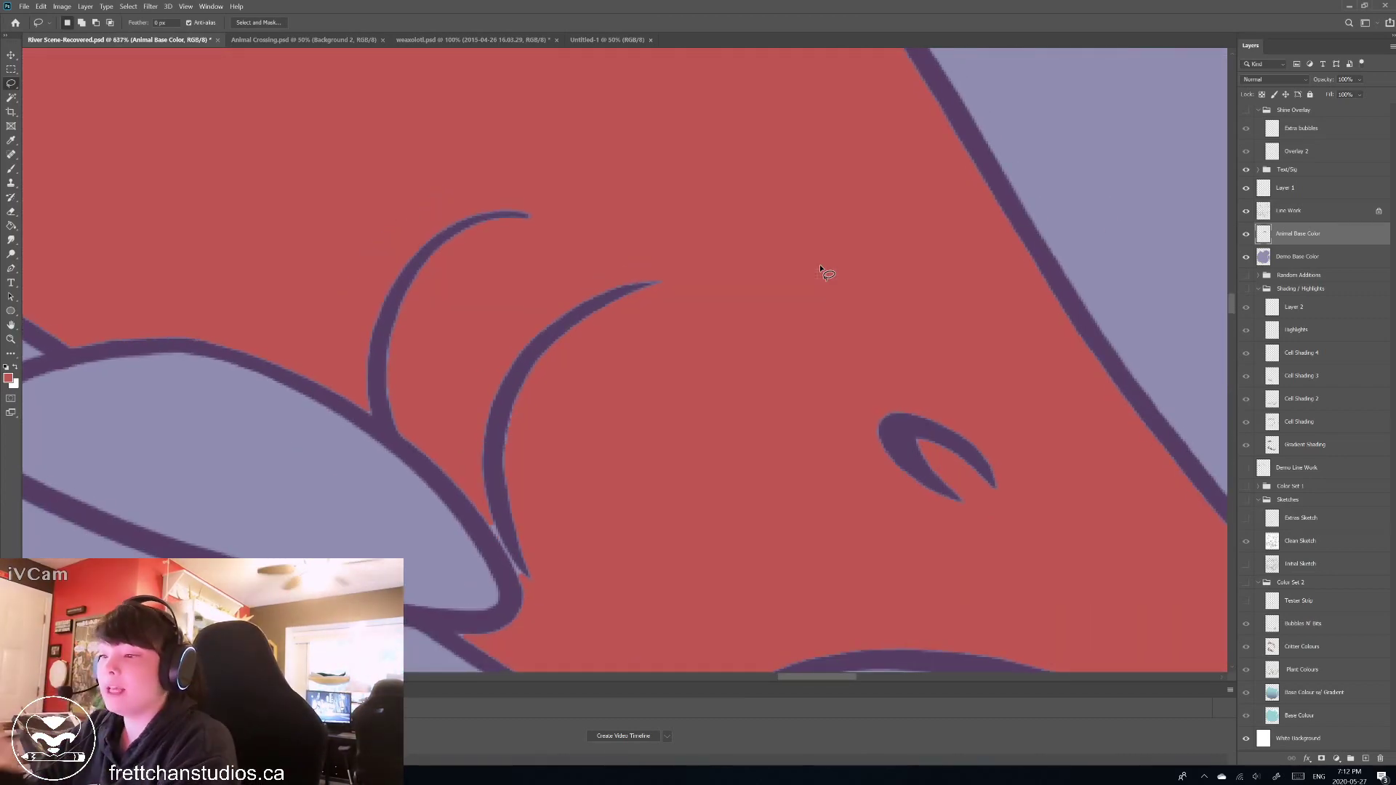
Try covering the thin gaps between the red fill and the line art around the fish's eye with the Brush.
scroll(819, 264, "down", 3)
scroll(819, 264, "right", 3)
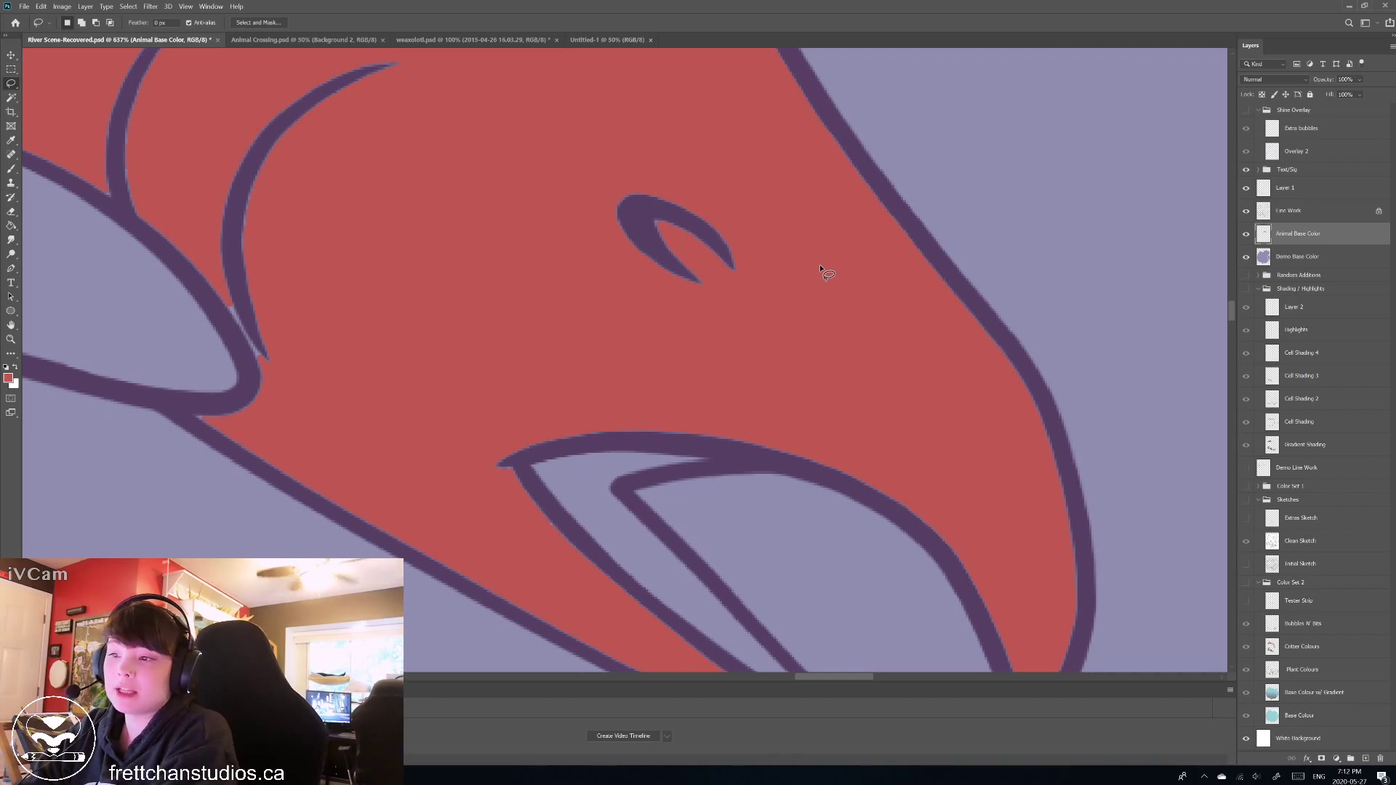
left_click(11, 168)
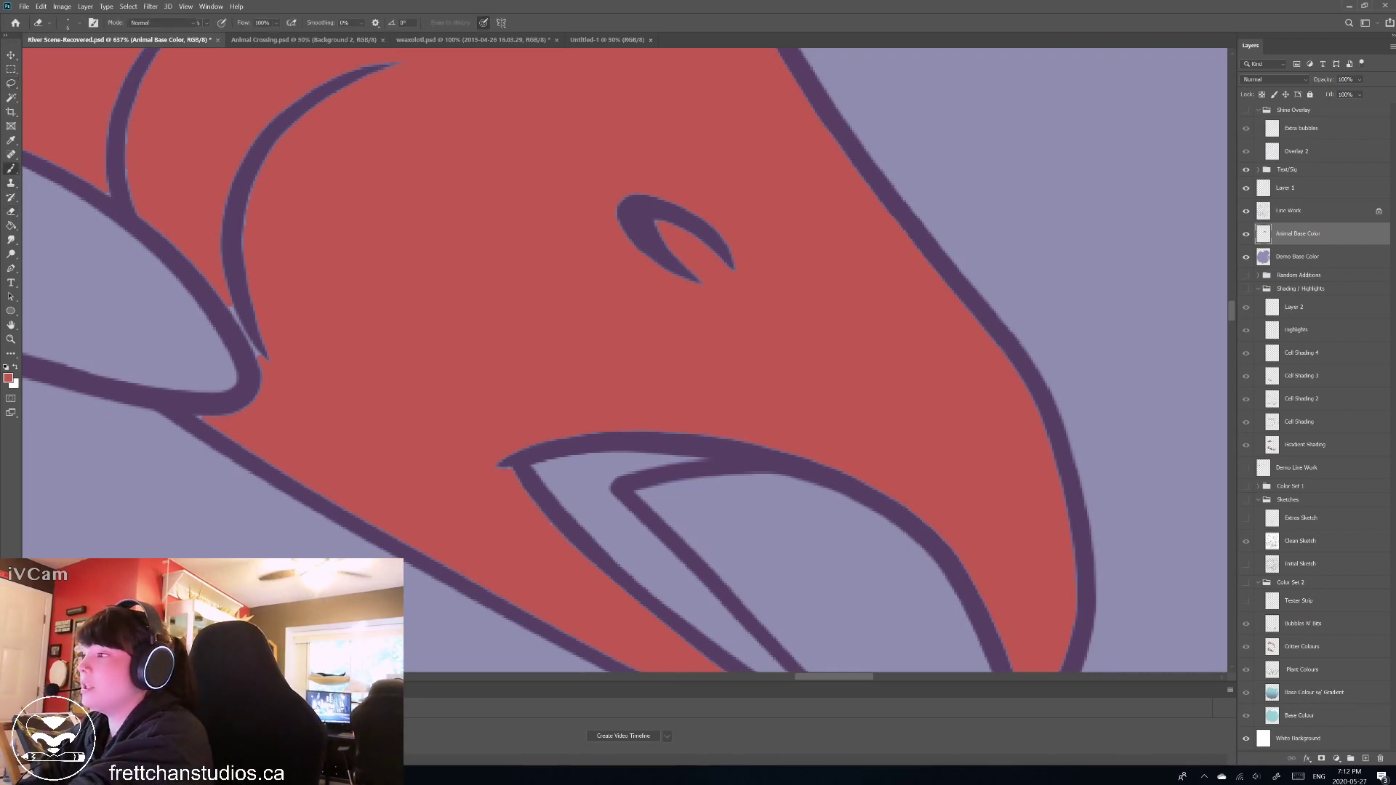
left_click(674, 252)
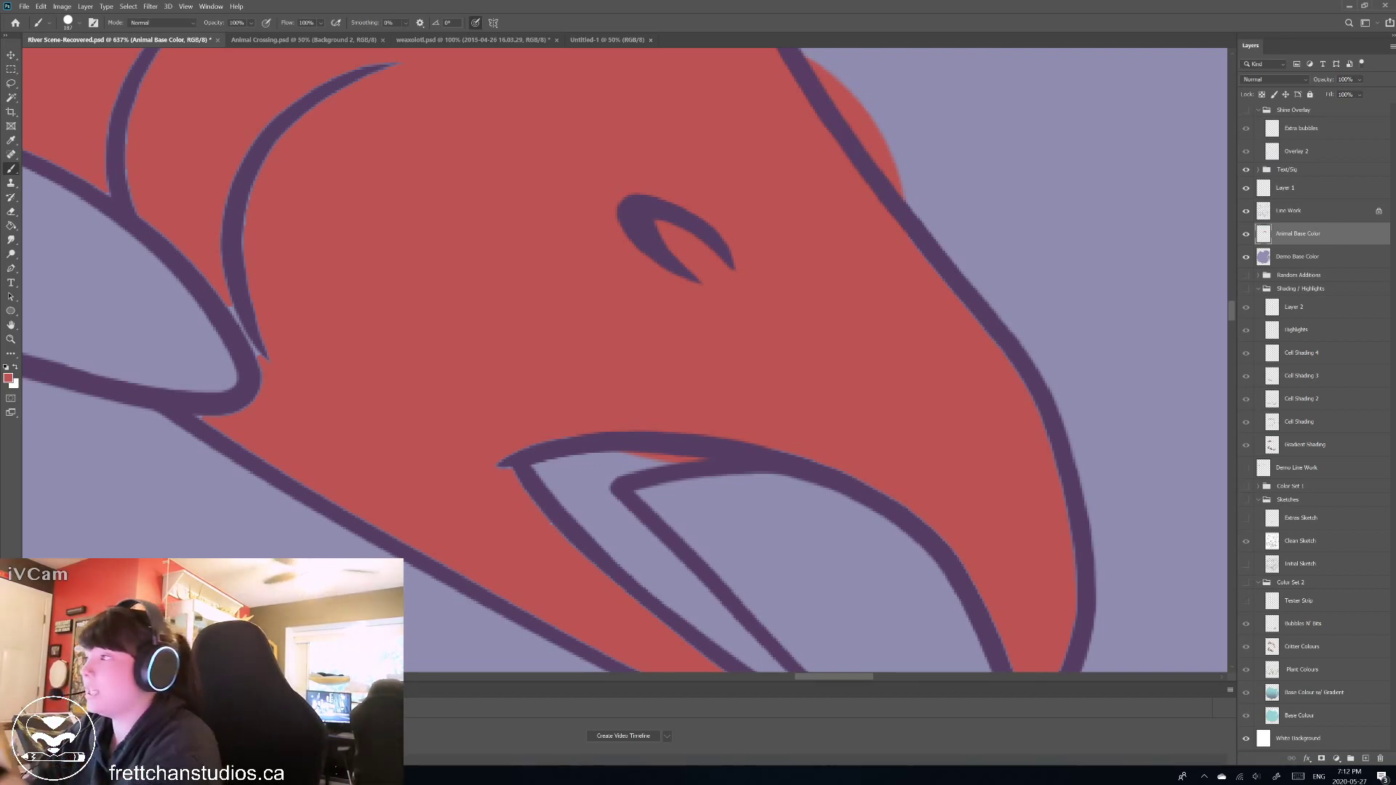
key("l")
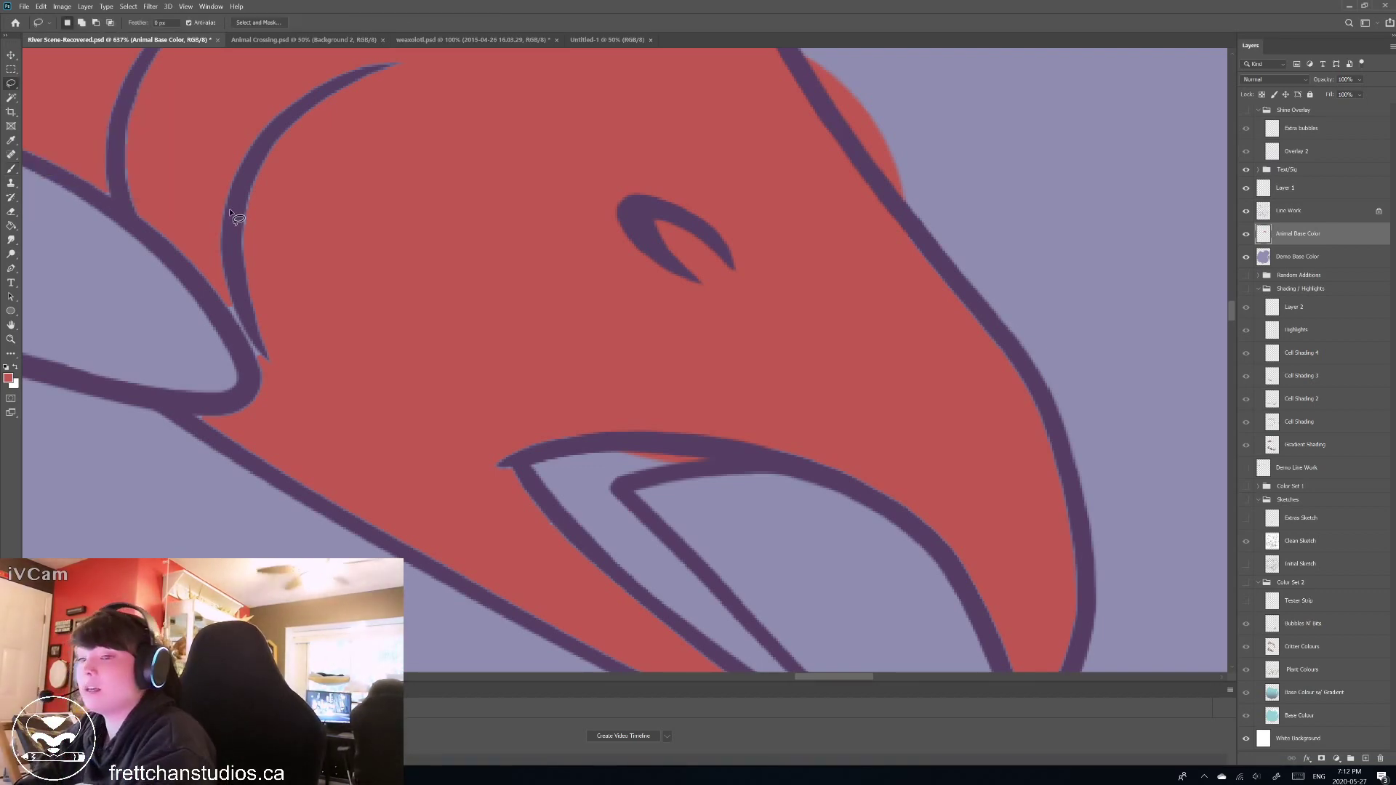
Examine the red-filled fish at a distance within the whole river scene.
scroll(230, 212, "down", 8)
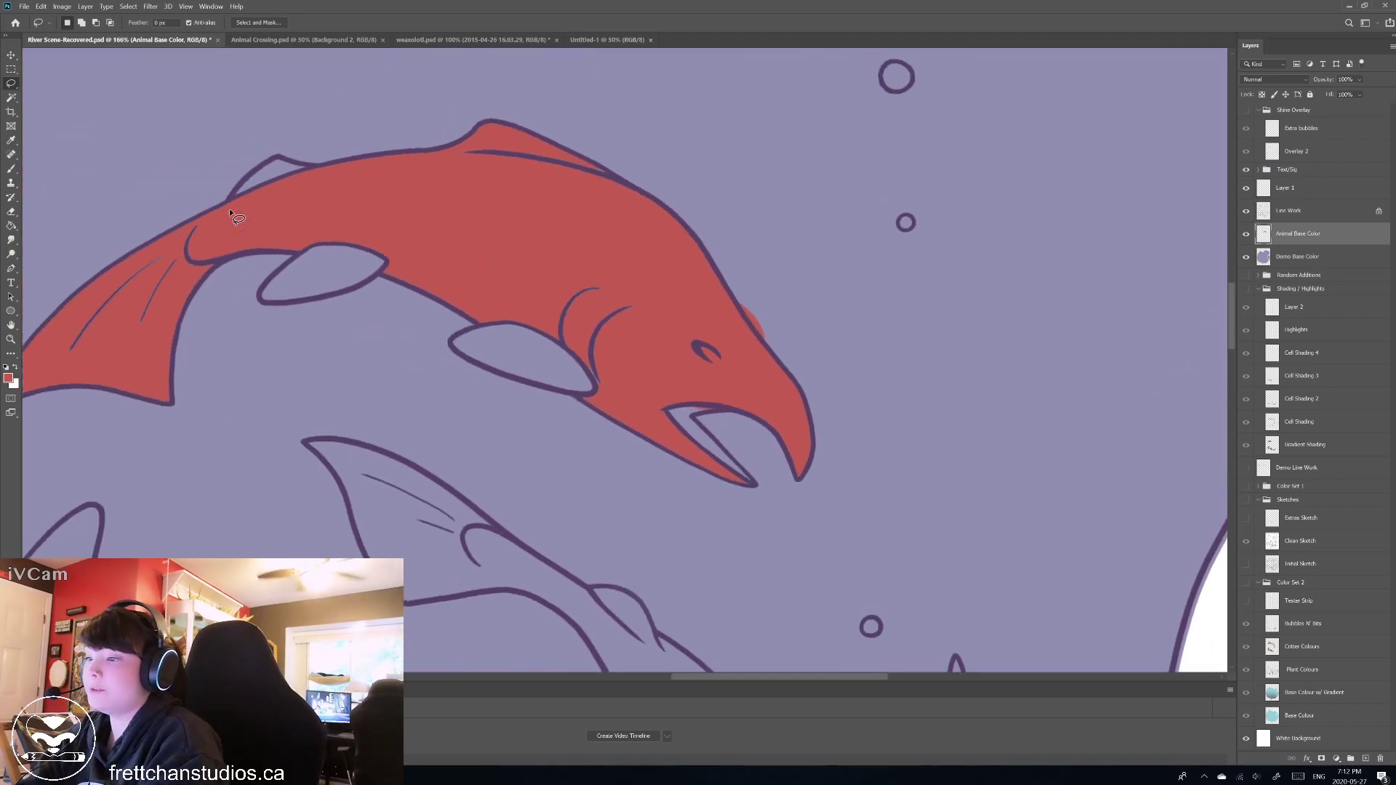
scroll(230, 211, "left", 2)
scroll(230, 211, "down", 2)
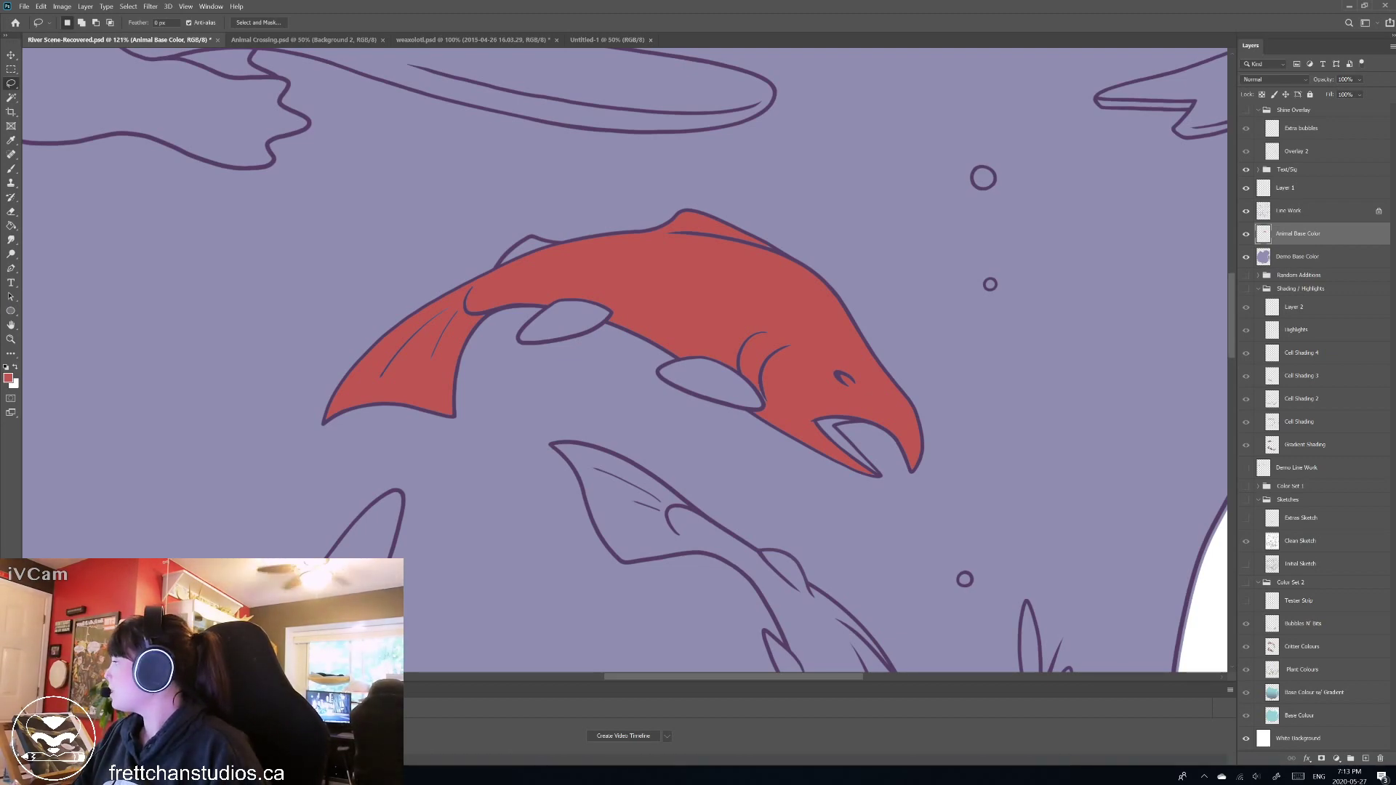
scroll(756, 358, "down", 6)
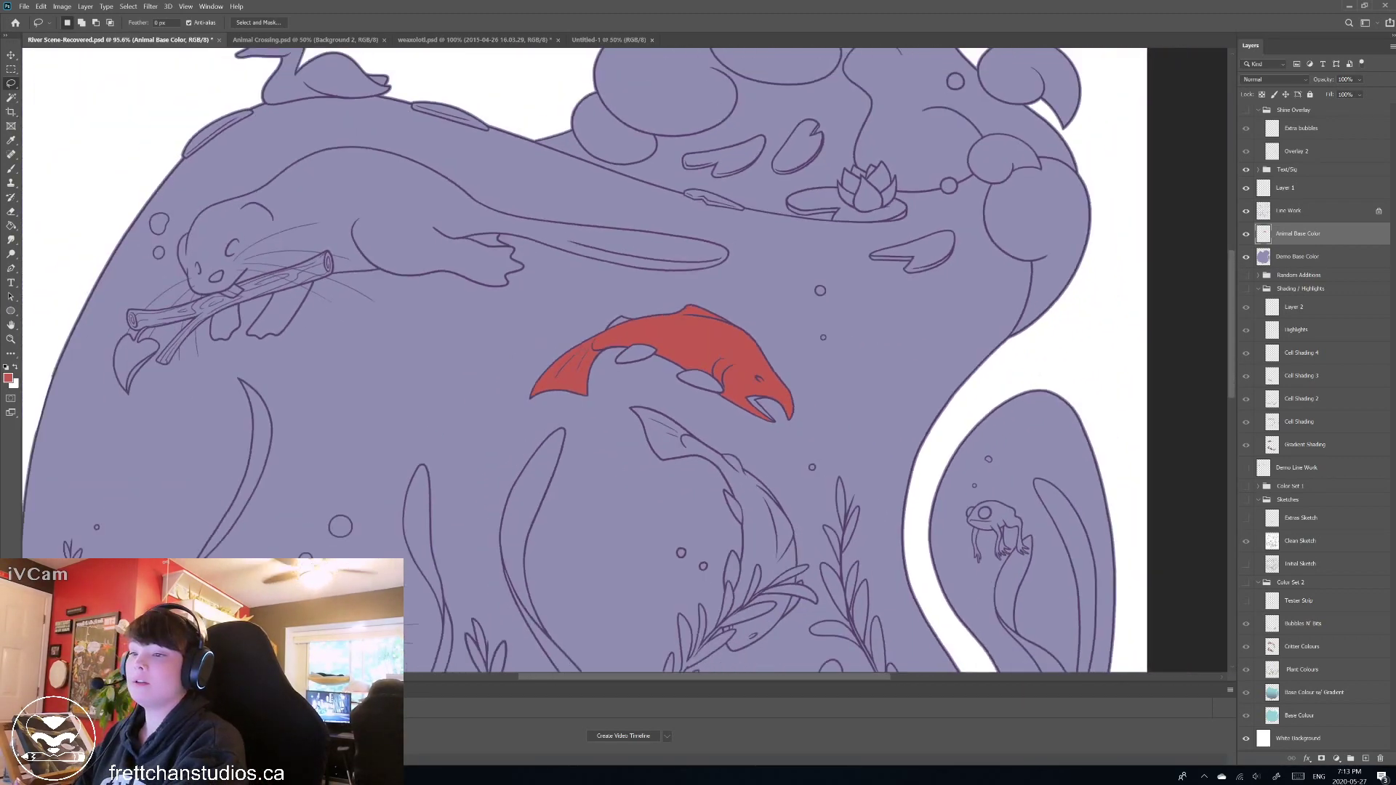
scroll(618, 360, "down", 2)
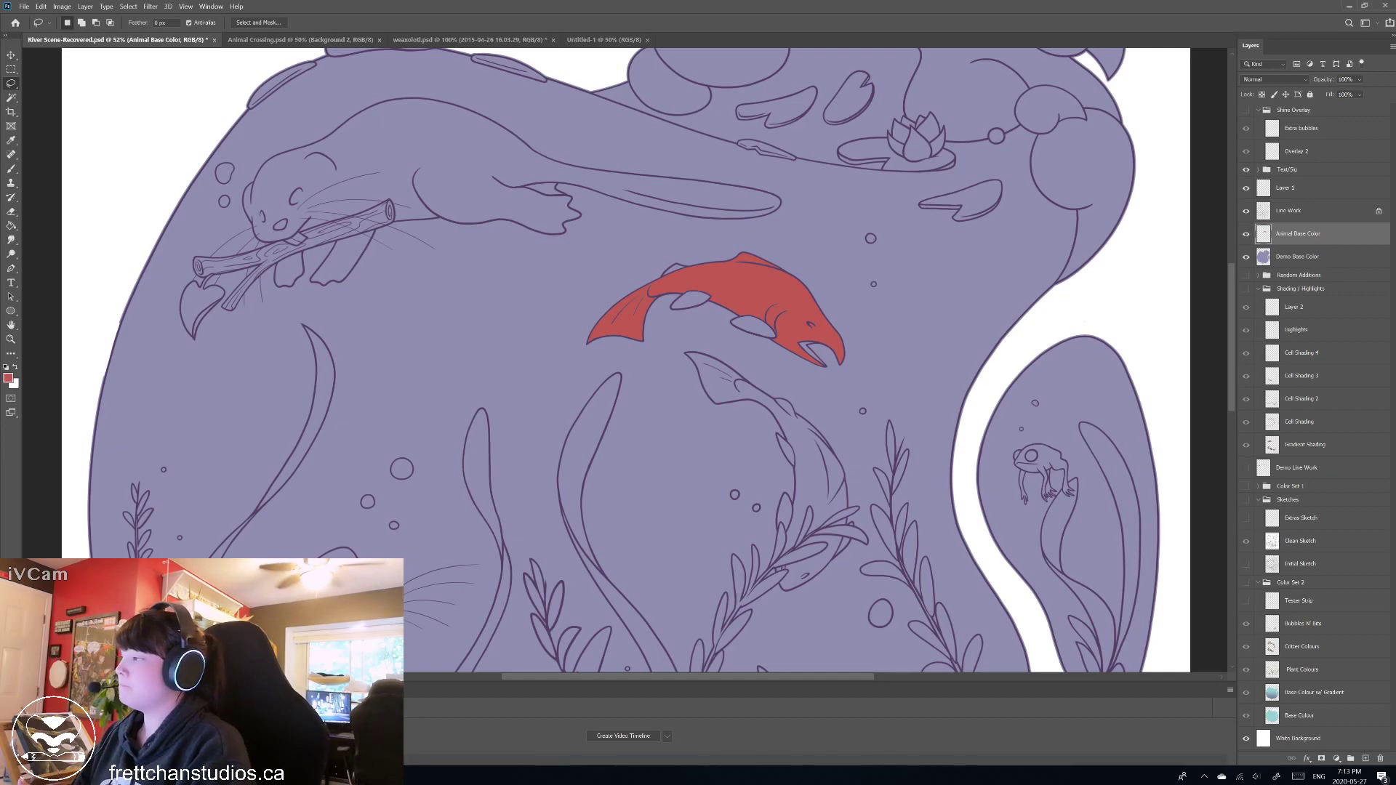
scroll(625, 360, "down", 2)
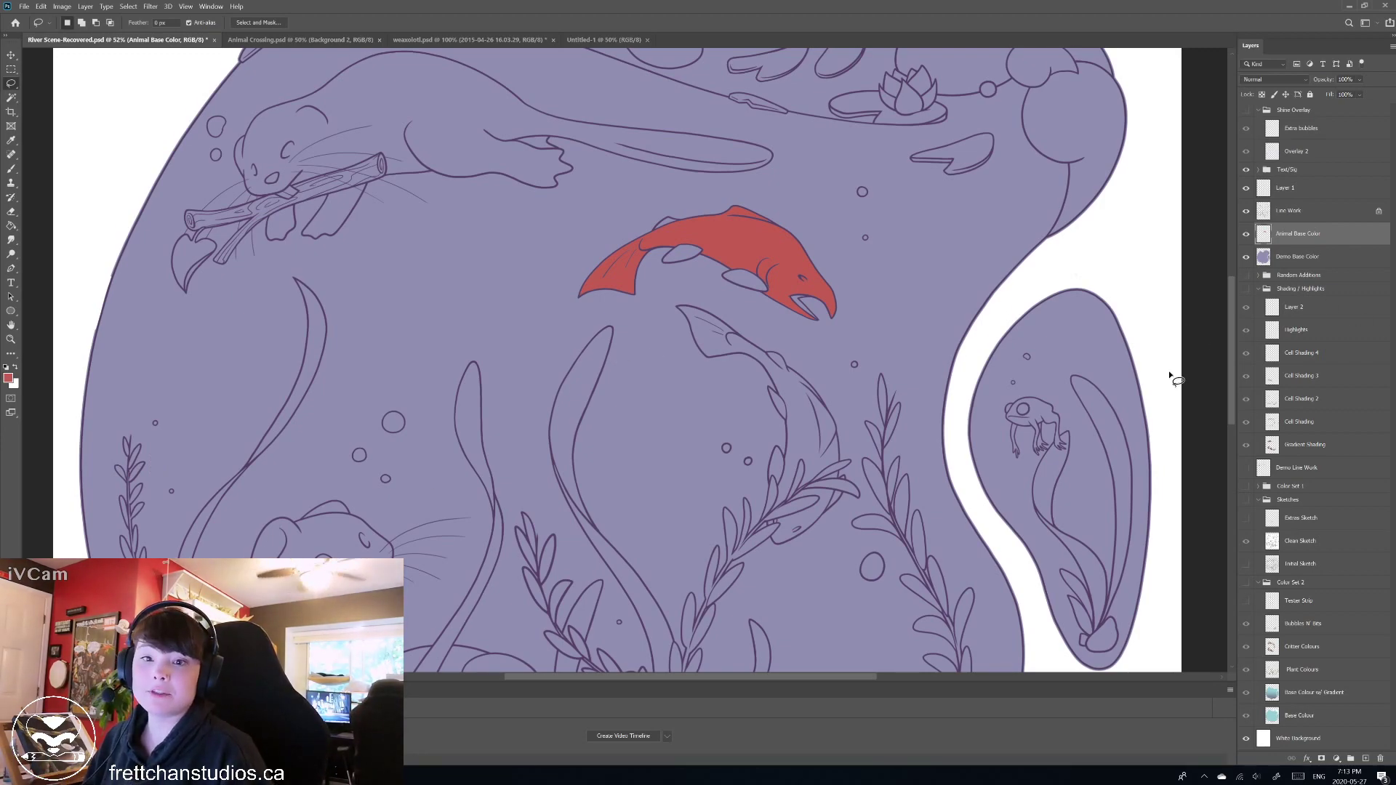
scroll(1171, 376, "down", 1)
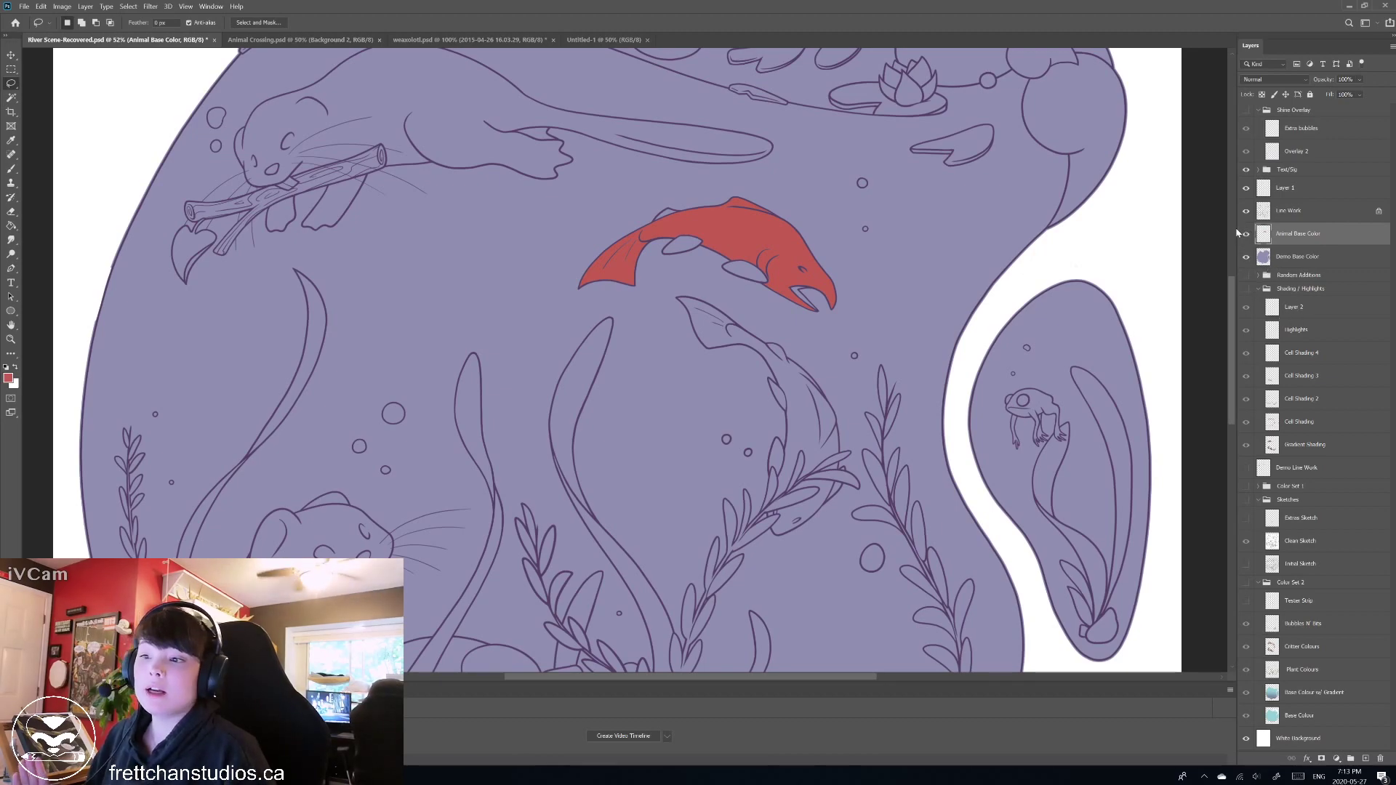
scroll(626, 359, "down", 1)
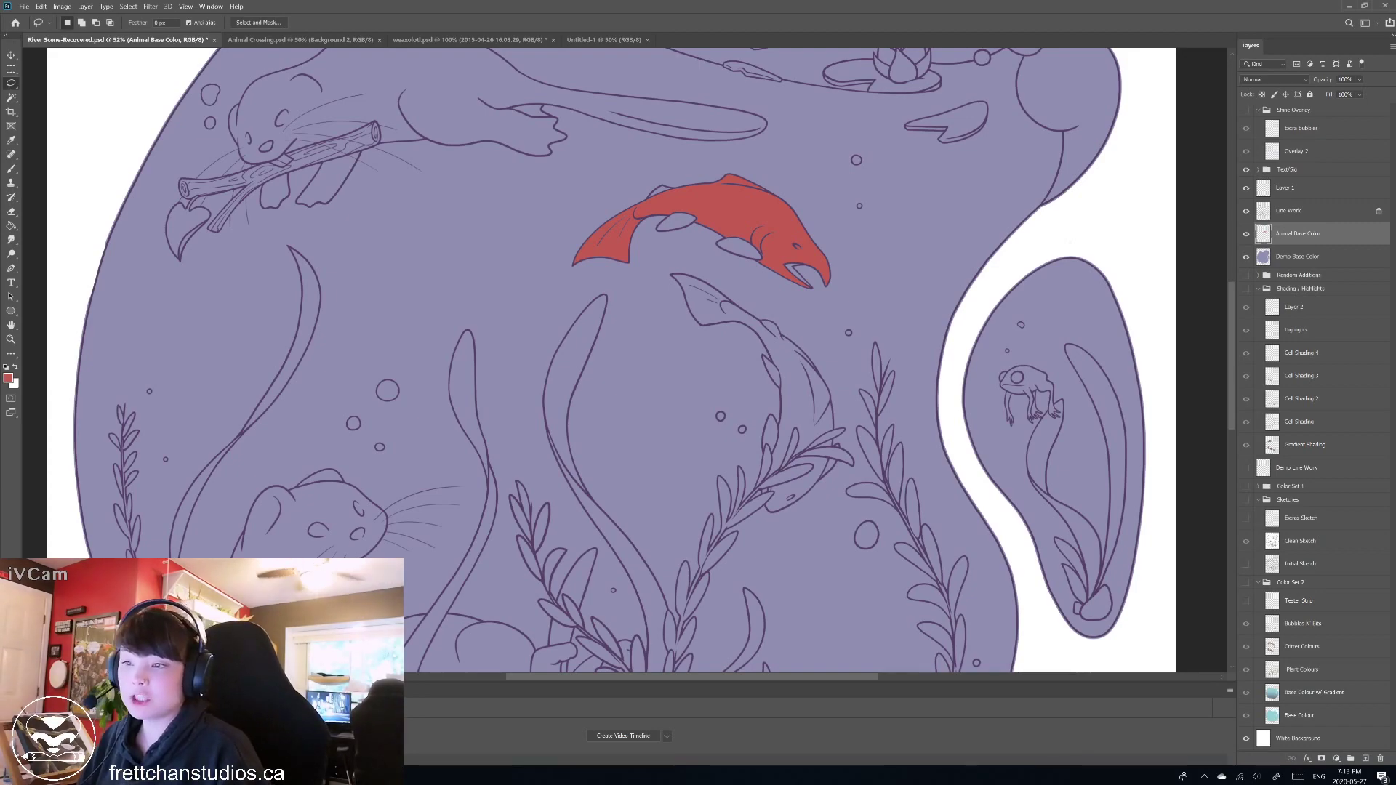
Undo the red fill to bring back the fish body selection and expand that selection to reach under the line art.
key("ctrl+z")
key("ctrl+z")
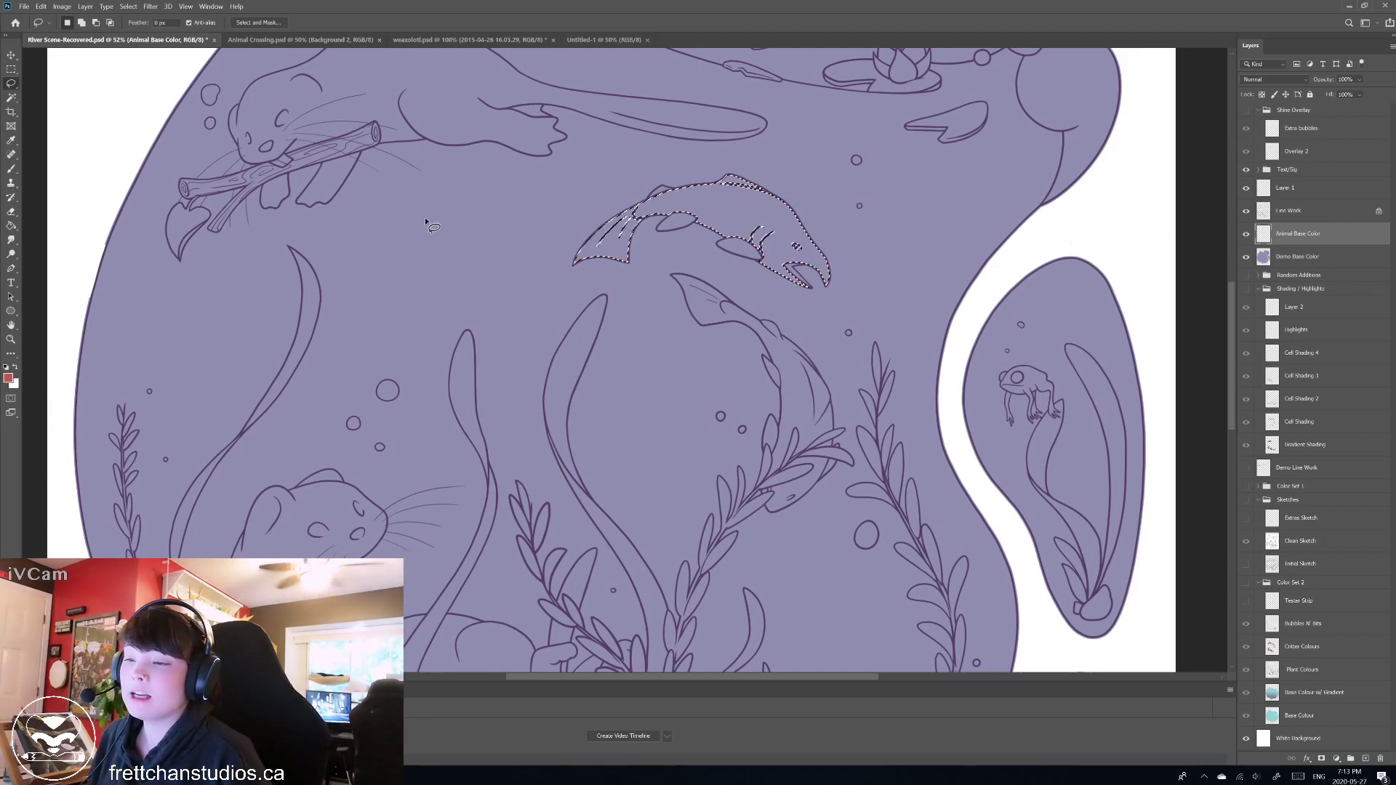
left_click(155, 6)
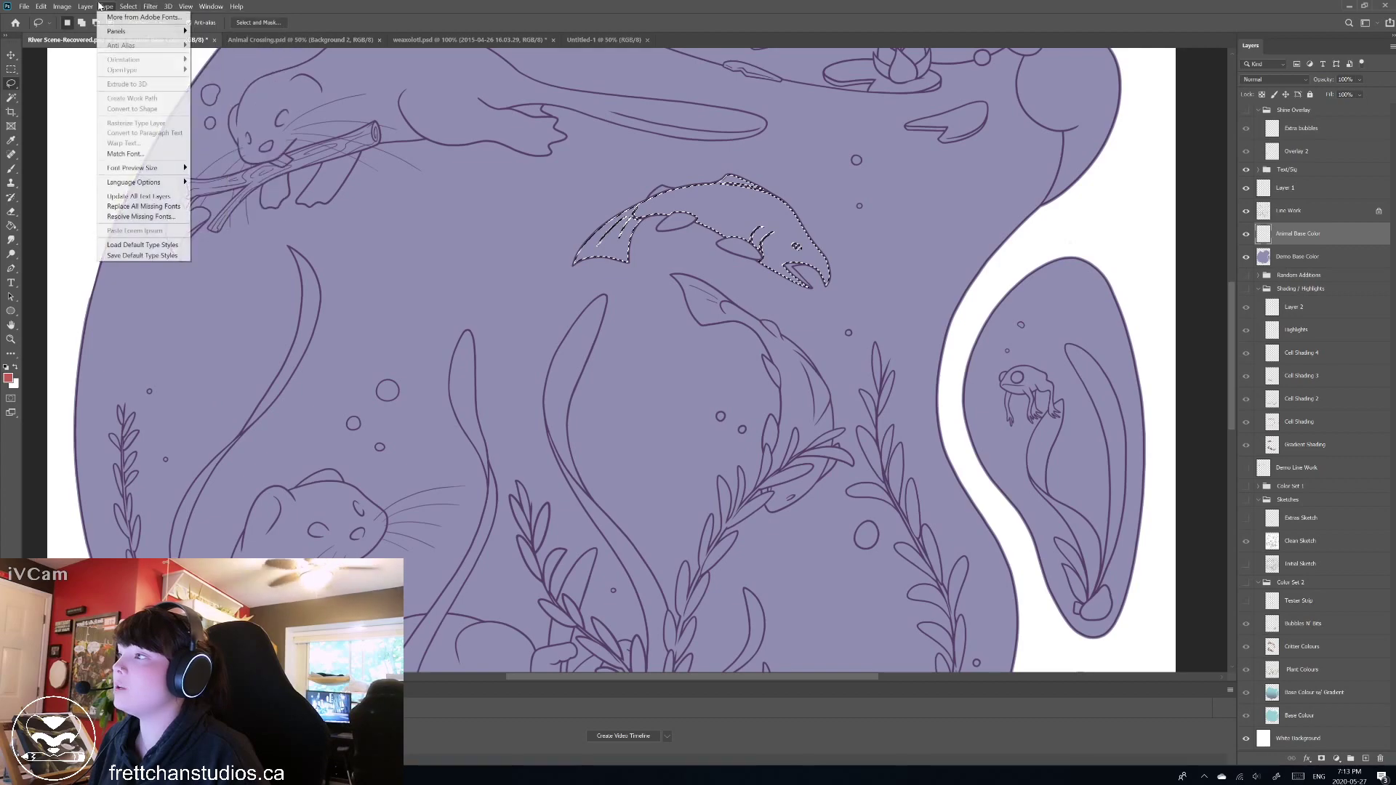
mouse_move(168, 152)
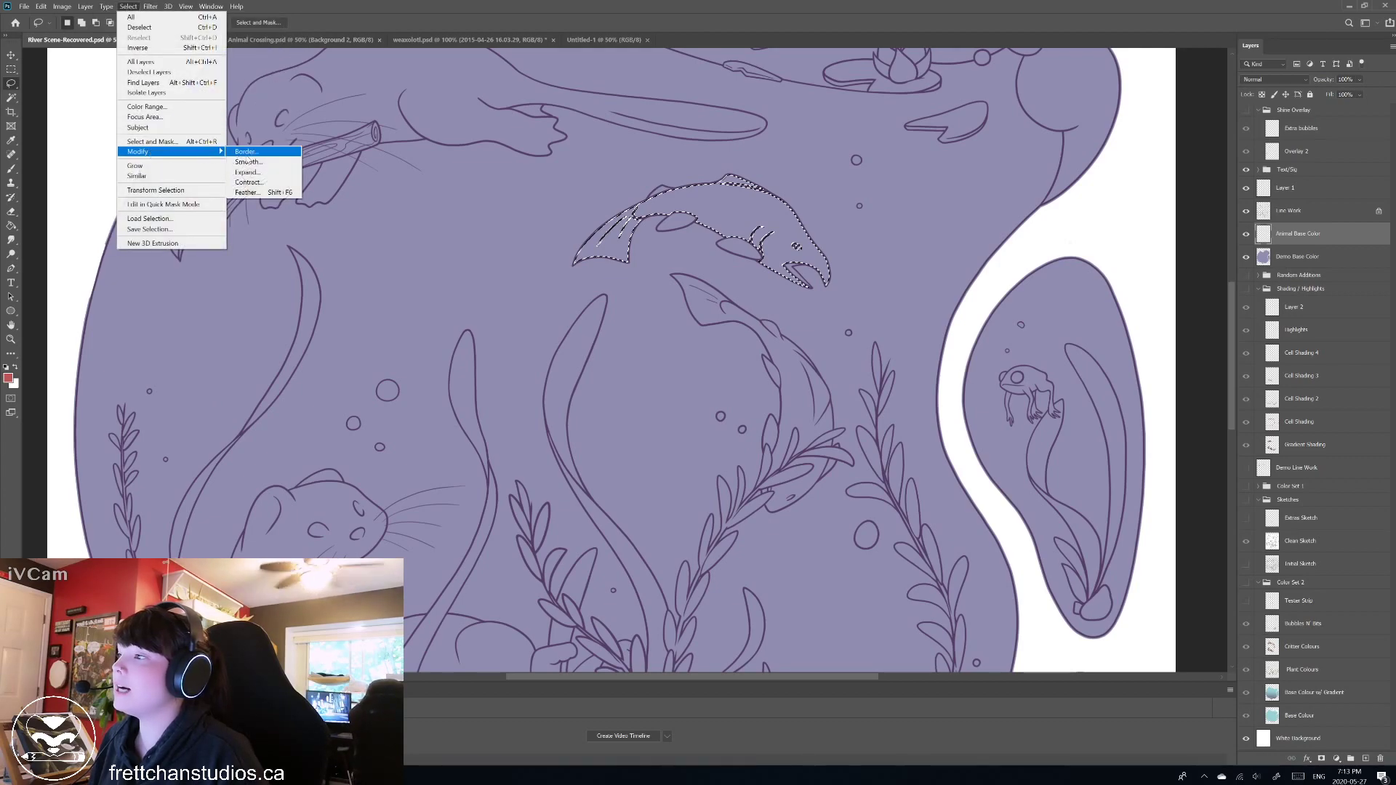
left_click(258, 175)
left_click(752, 247)
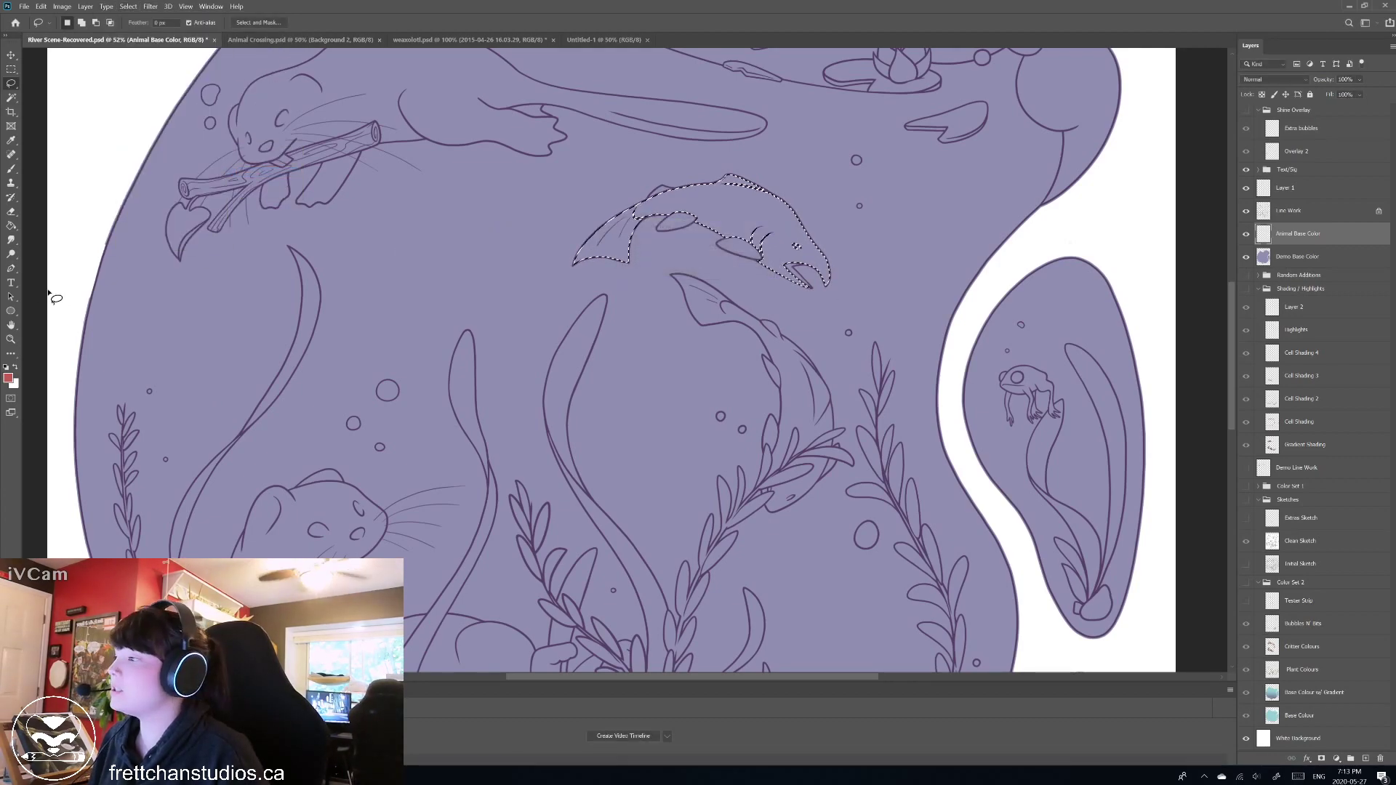
Fill the expanded fish selection with red on the Animal Base Color layer and deselect it.
key("g")
left_click(775, 209)
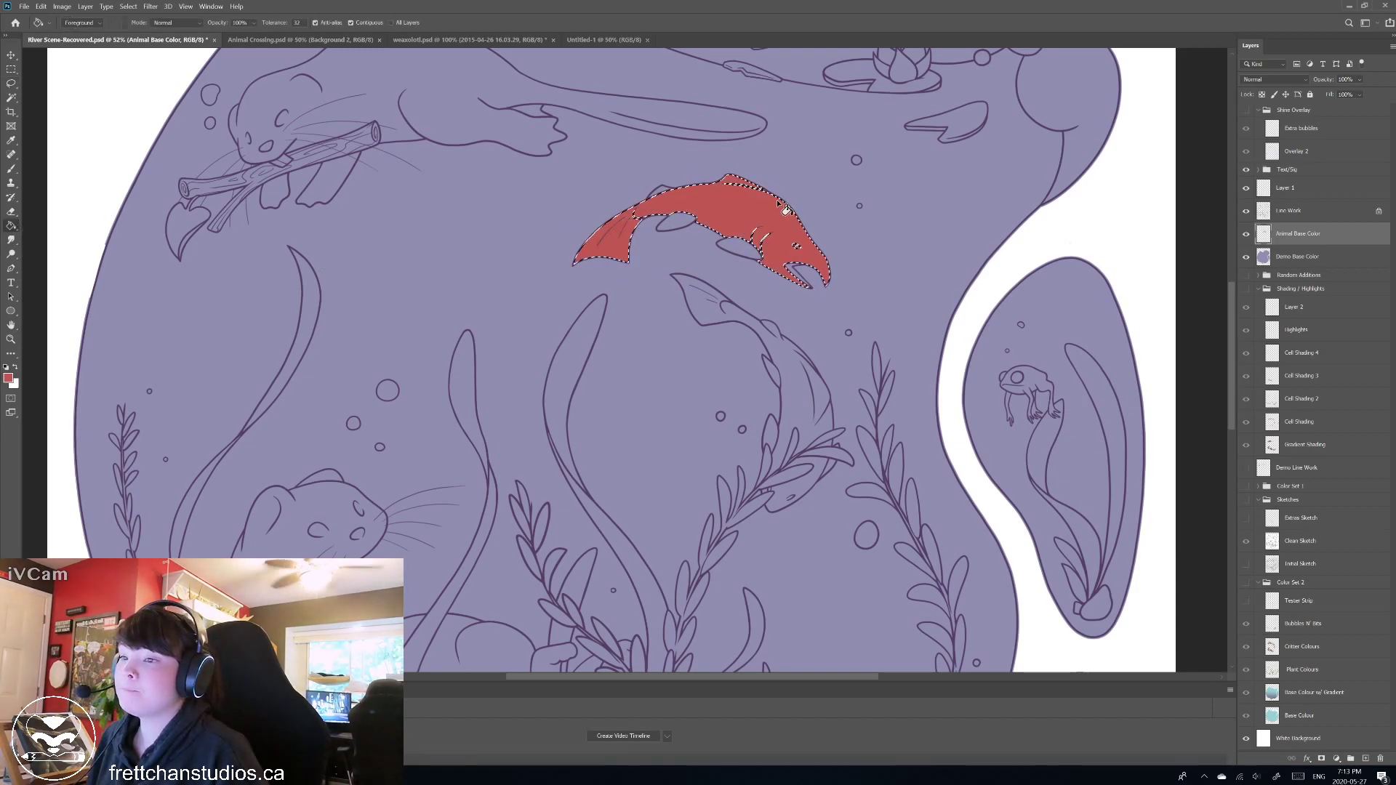
key("ctrl+d")
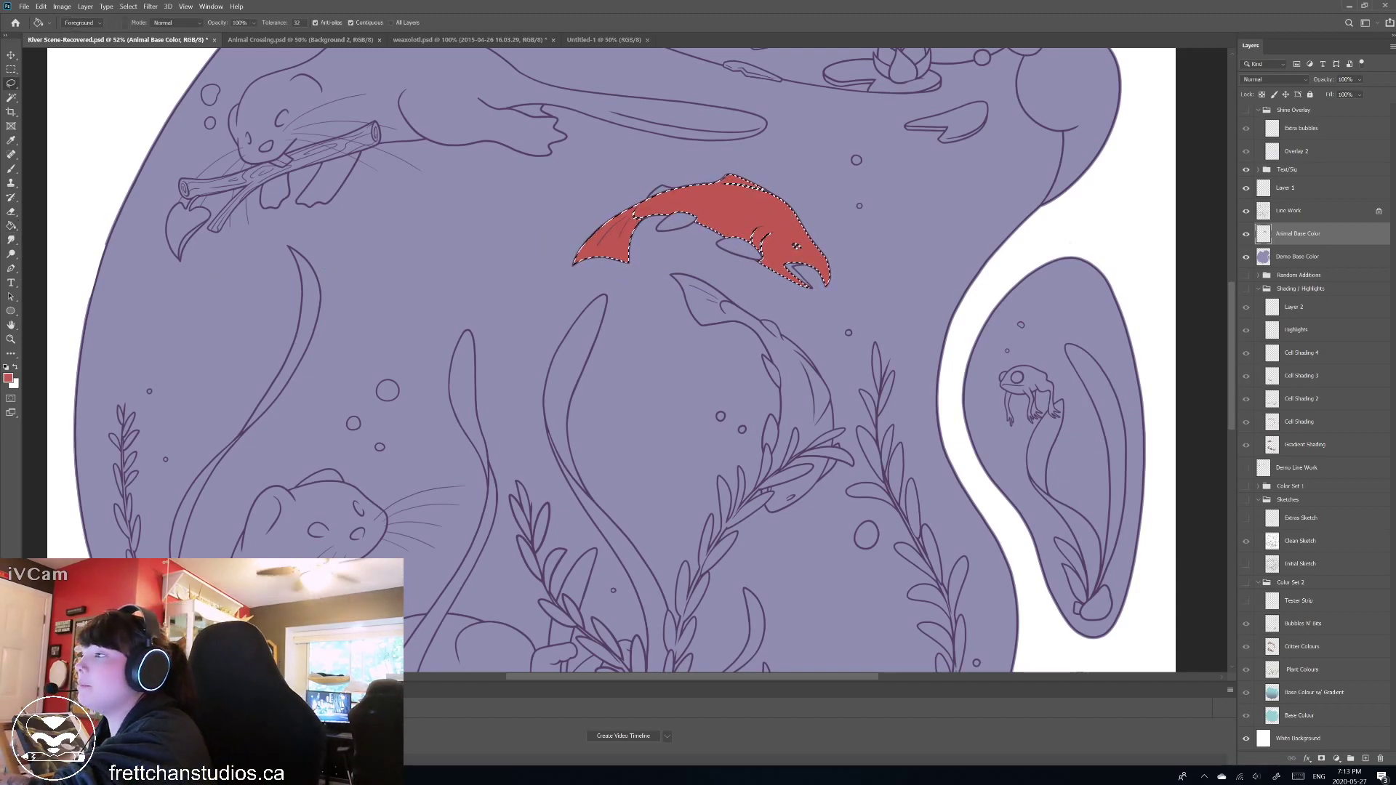
key("l")
scroll(778, 229, "up", 3)
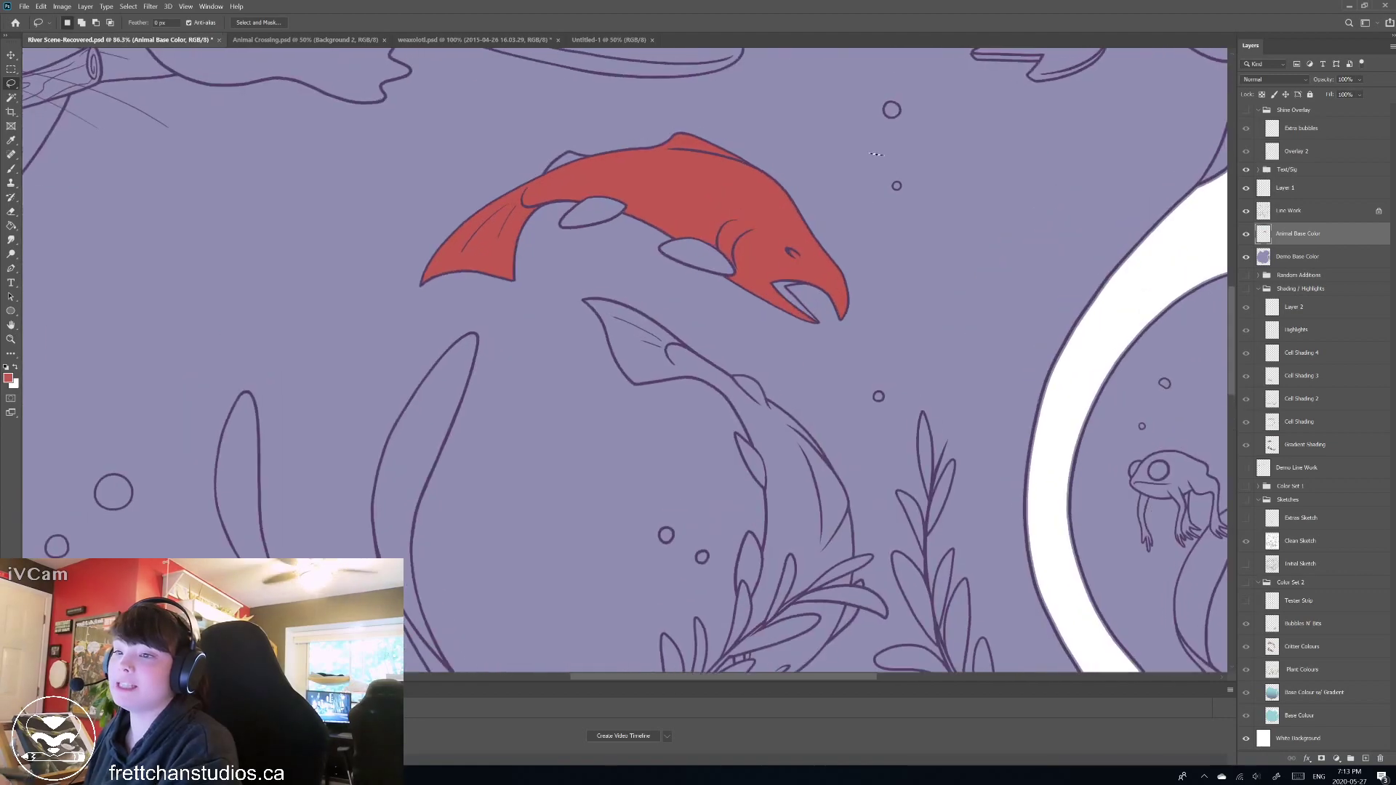
scroll(782, 251, "up", 3)
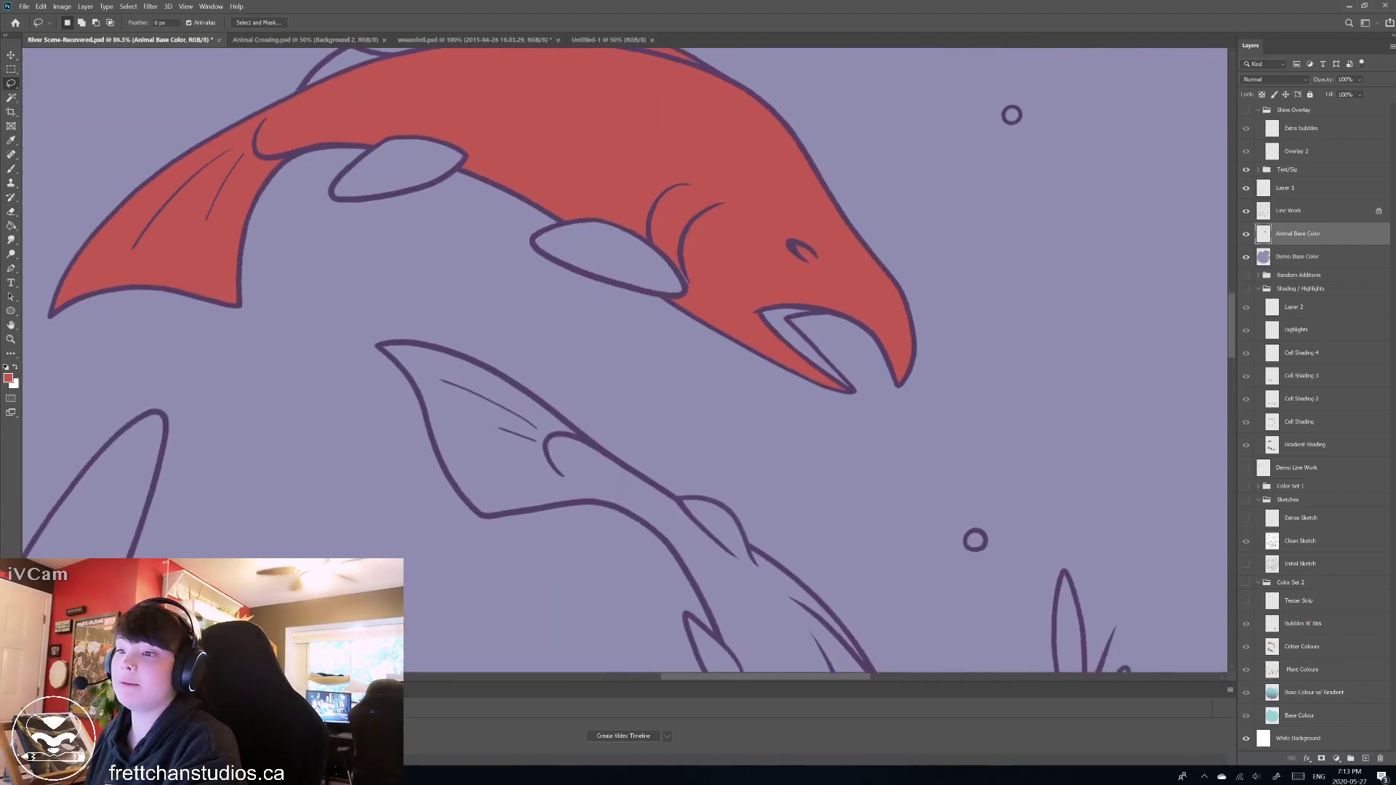
Set the size of the Hard Round Pressure Size brush to 12 px.
key("b")
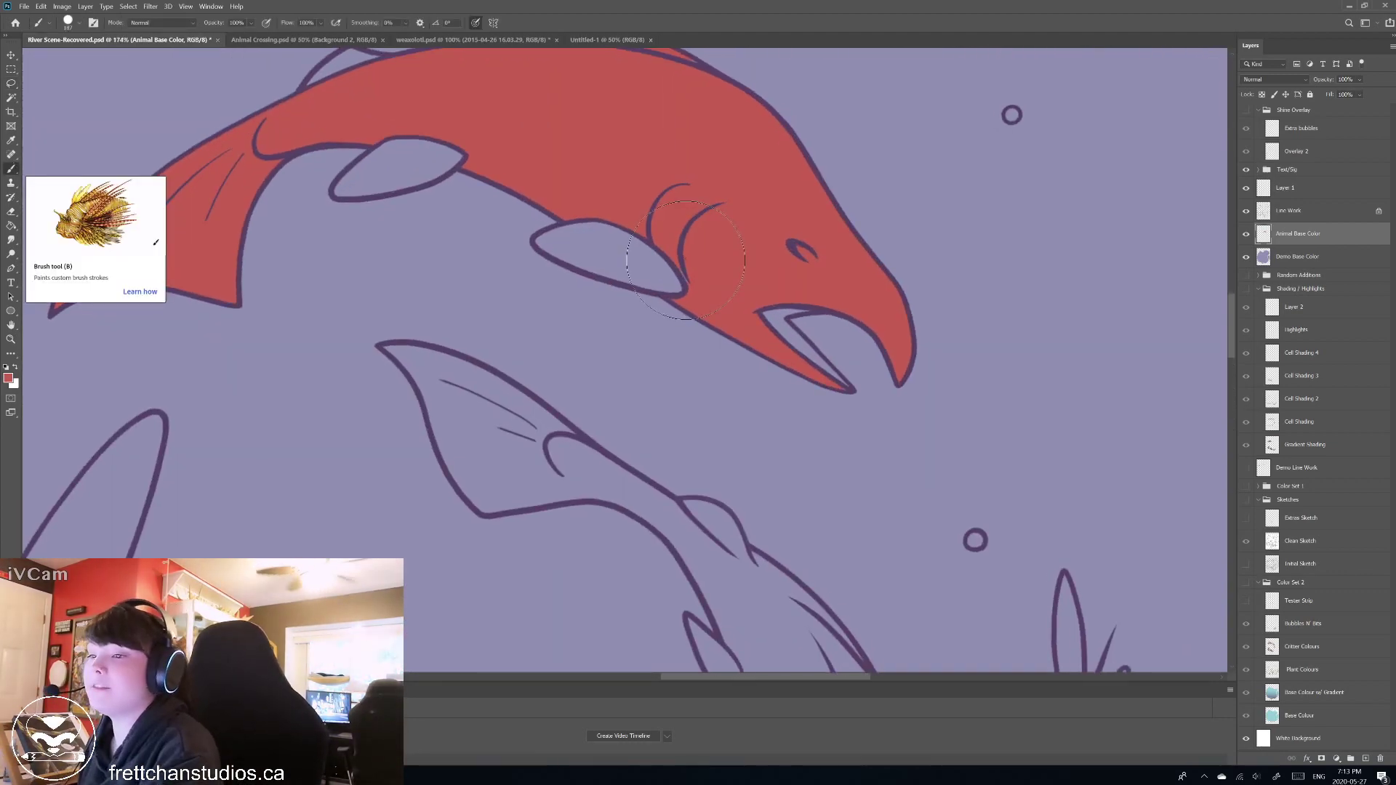
left_click(69, 22)
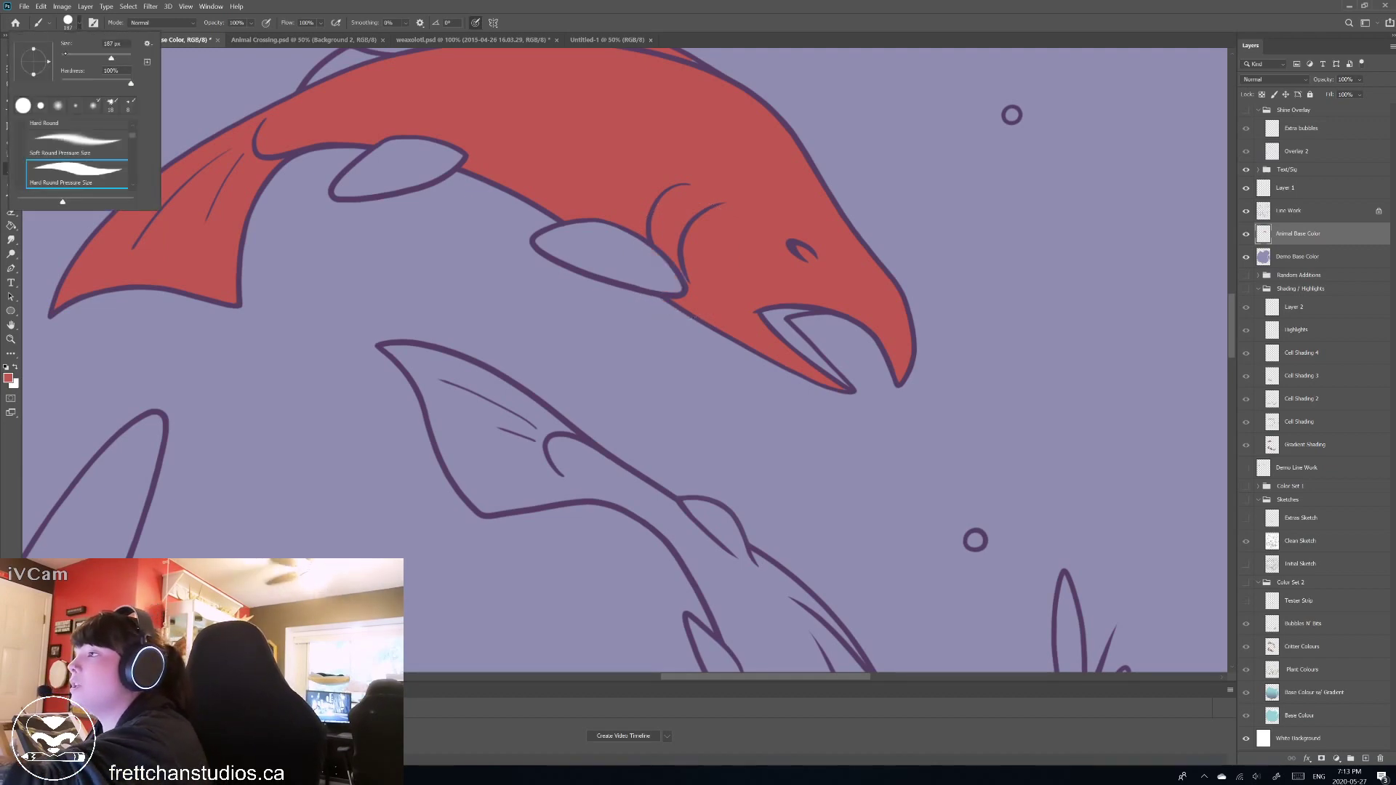
type("12")
key("Return")
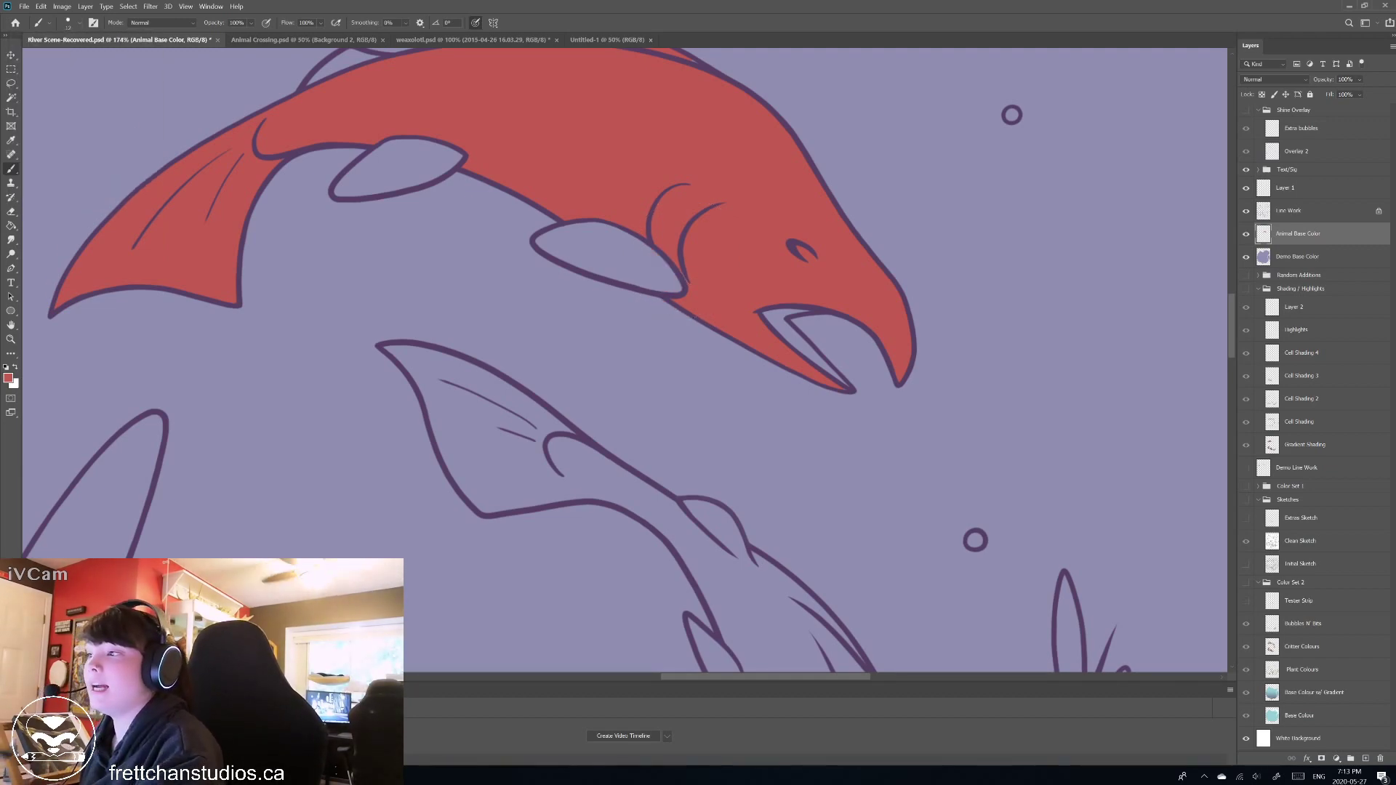
Add a new layer directly above Animal Base Color and name it Cell Shading.
scroll(320, 85, "down", 2)
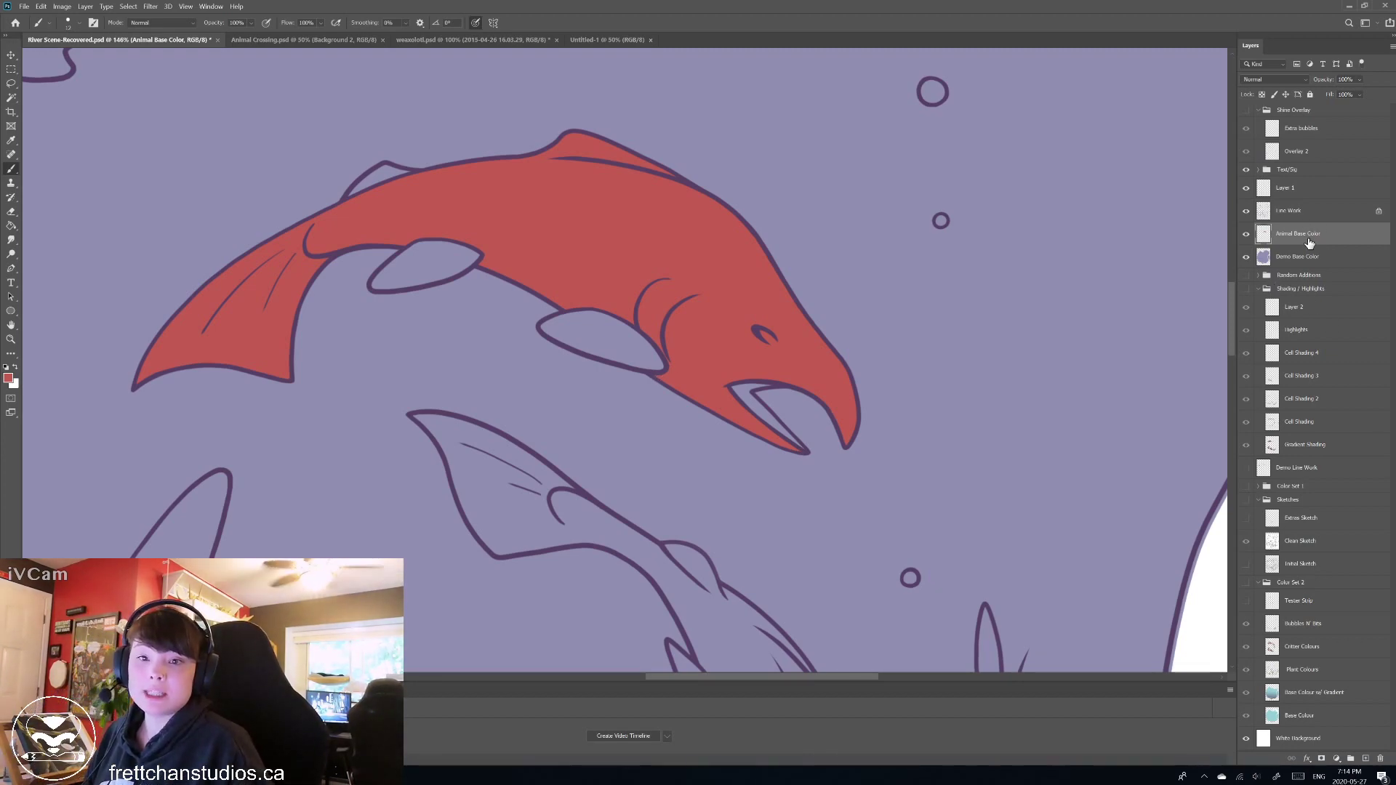
left_click(1366, 759)
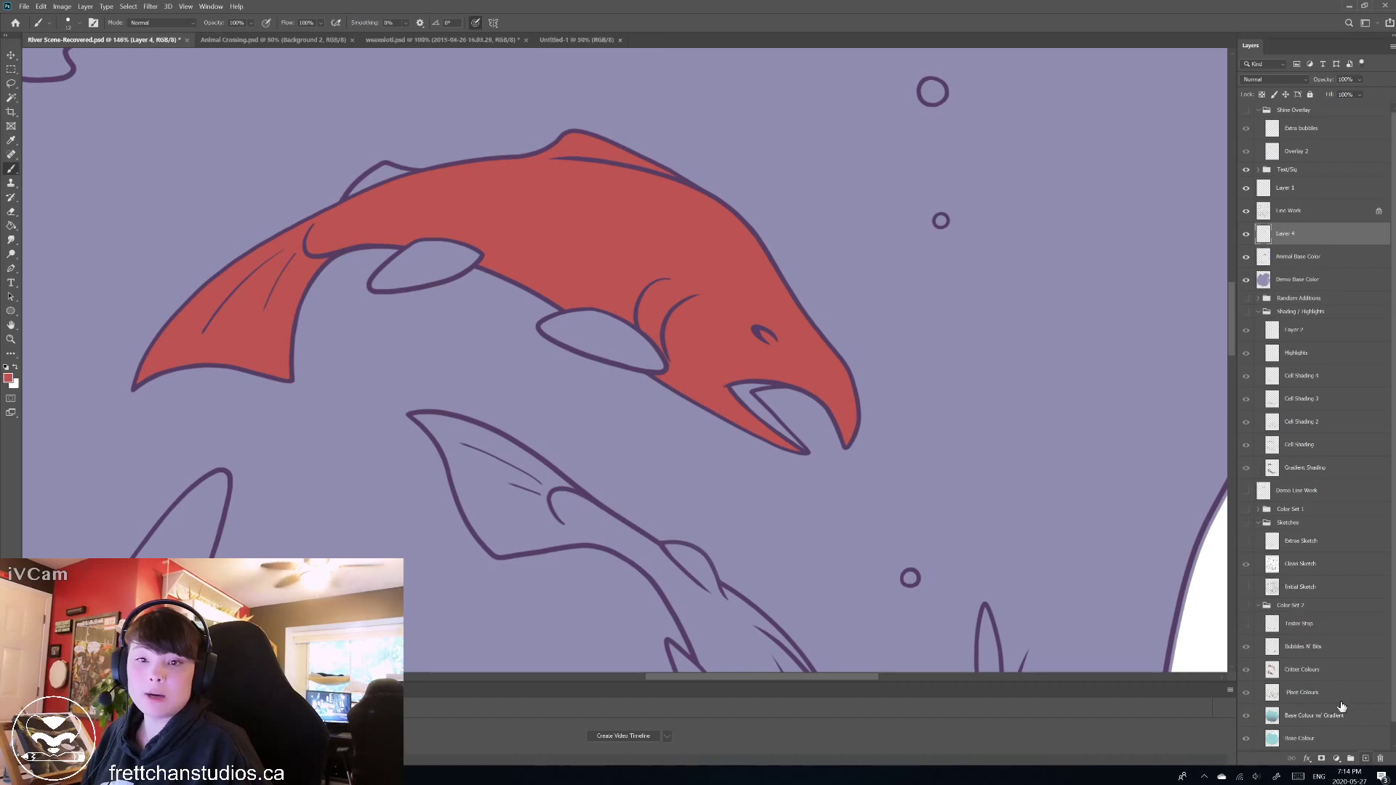
double_click(1284, 233)
type("C")
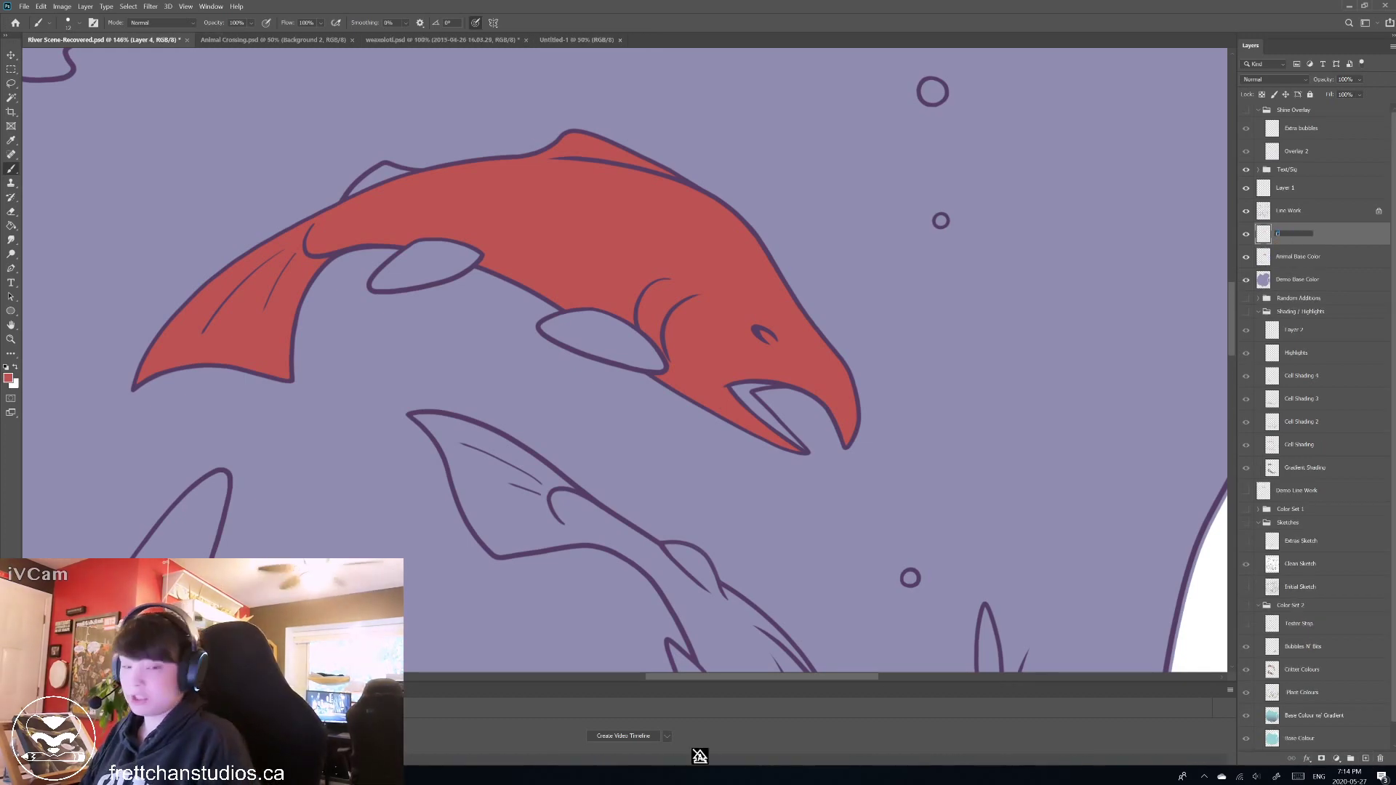
type("ell Shading")
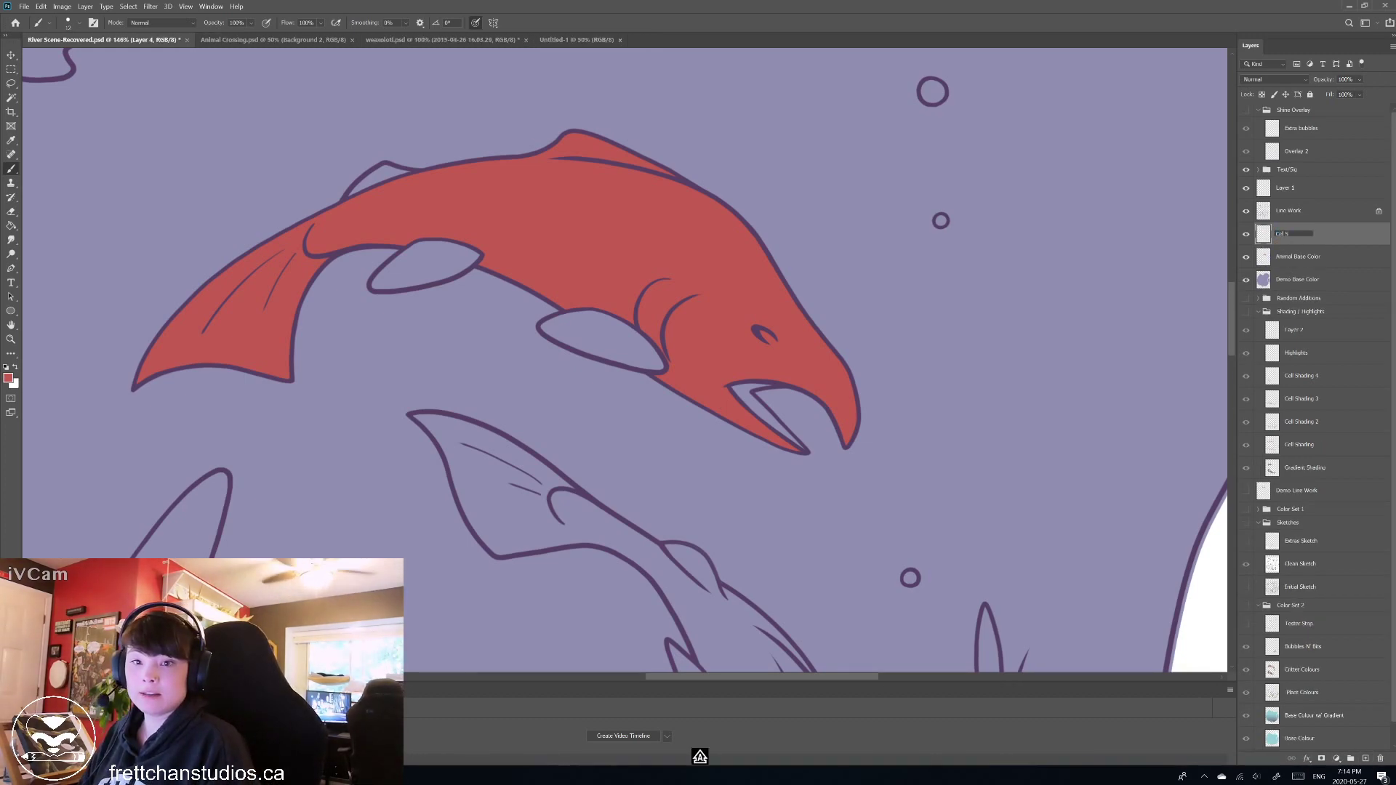
key("Return")
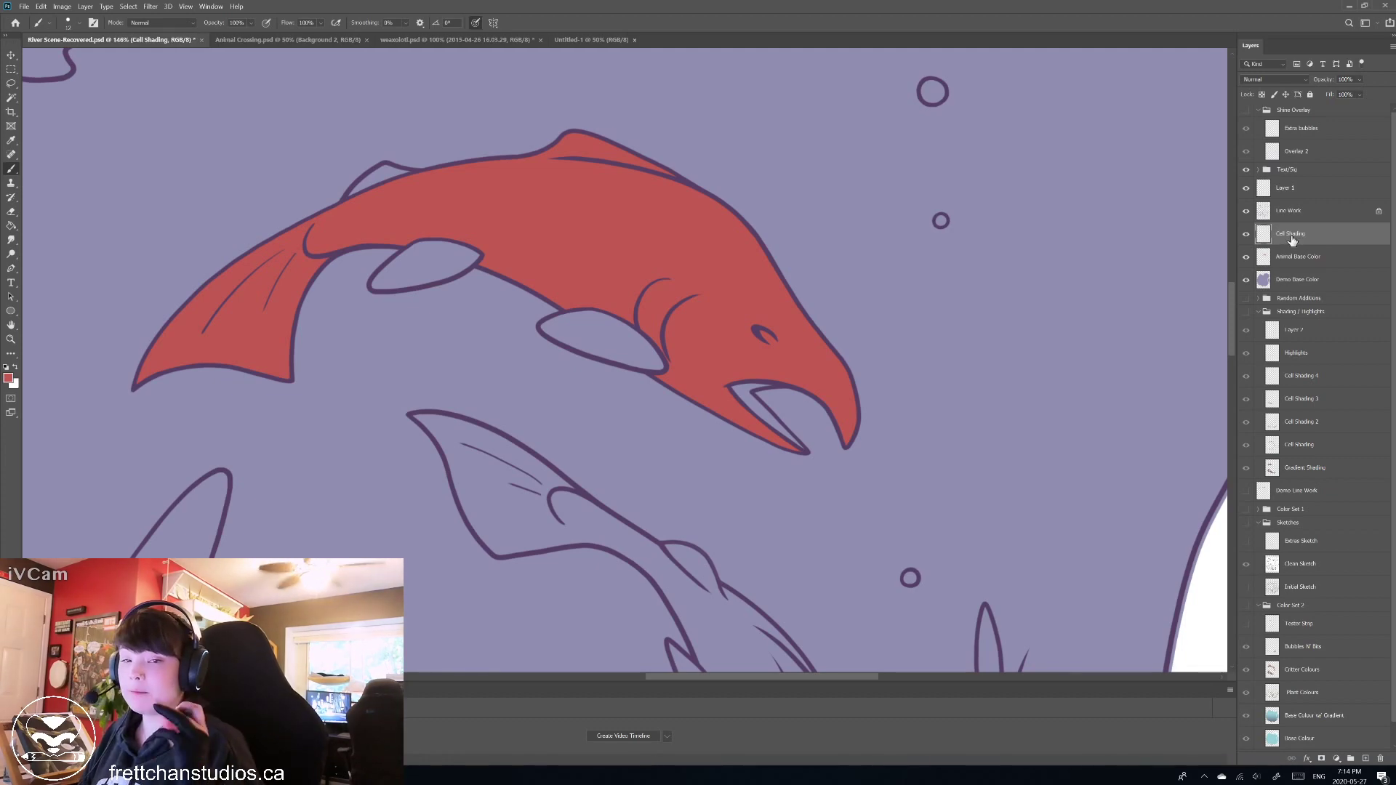
left_click(8, 377)
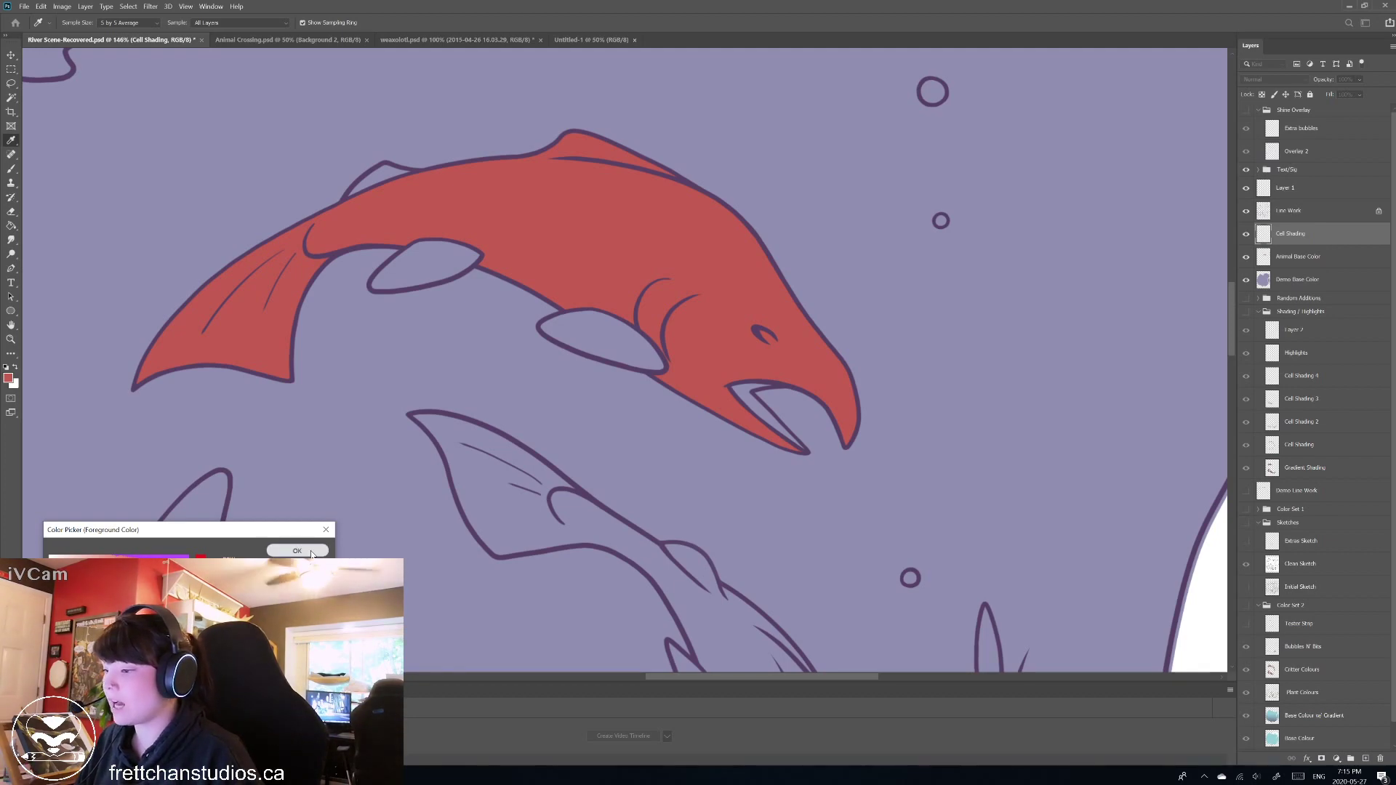
key("Return")
key("b")
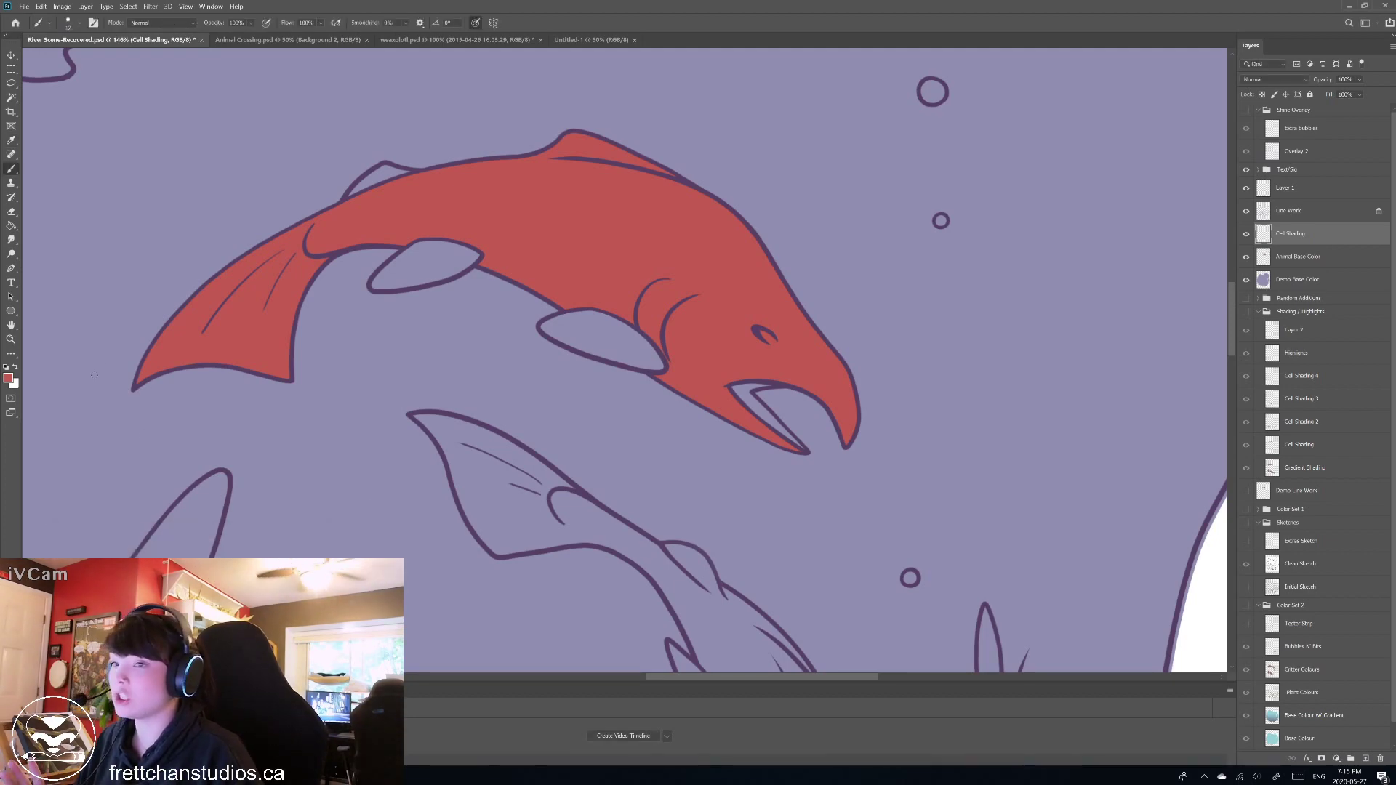
left_click(158, 9)
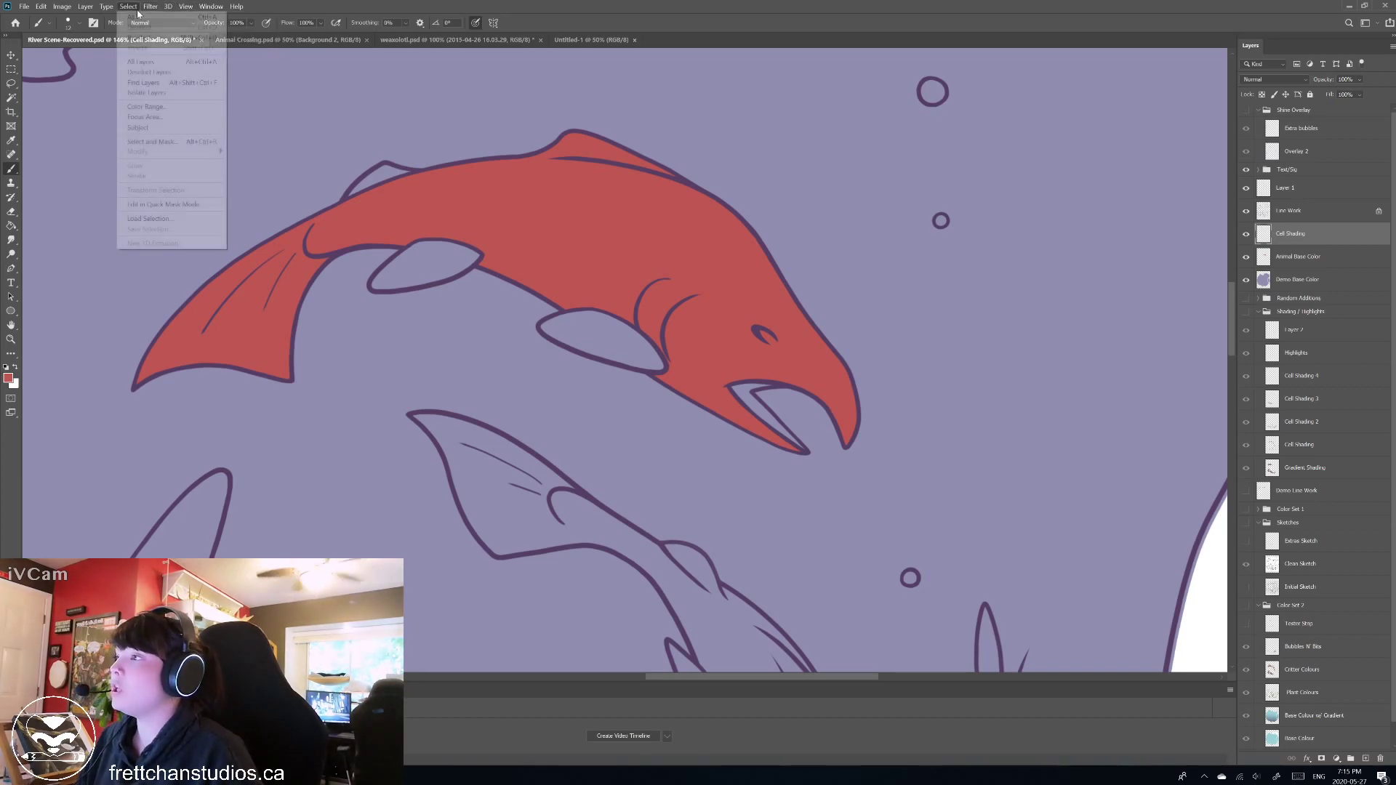
mouse_move(186, 9)
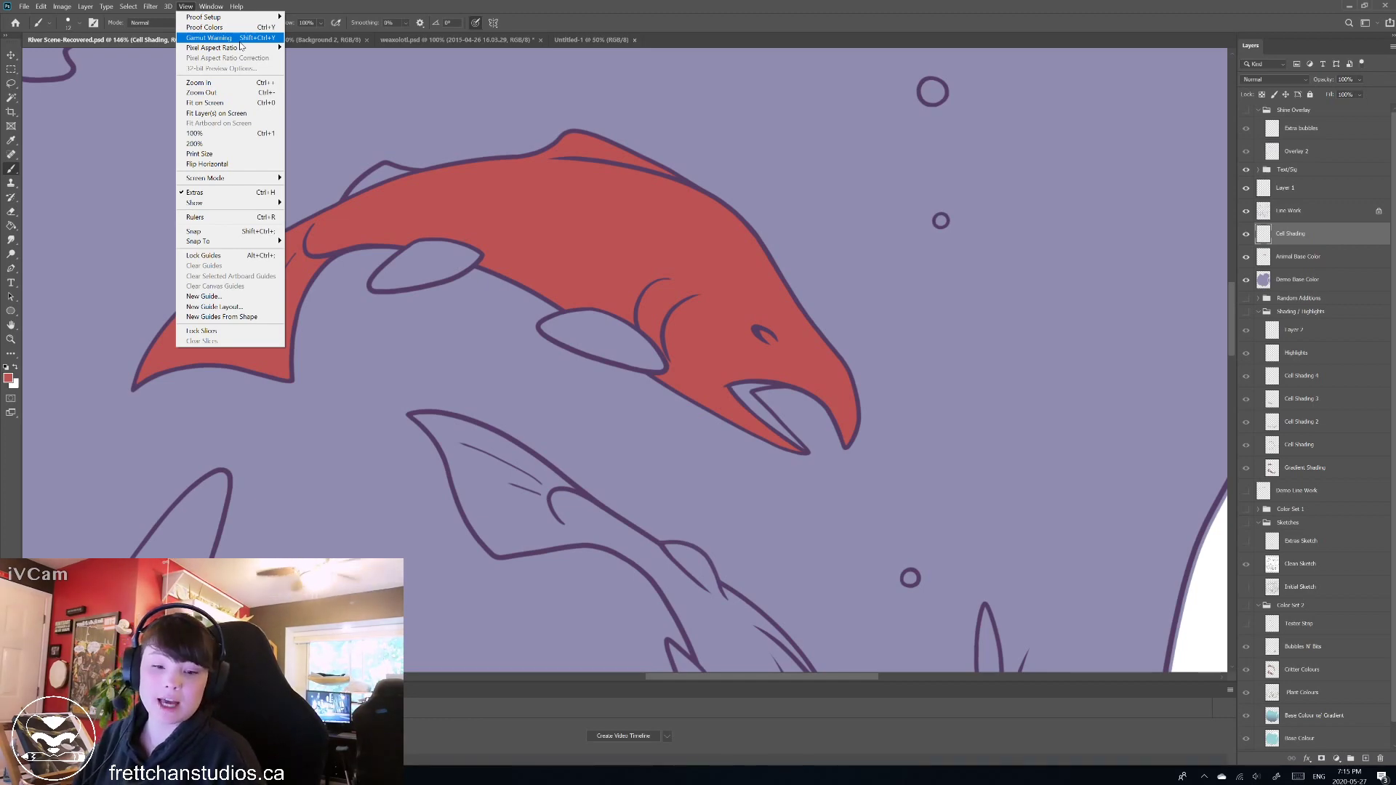
left_click(536, 3)
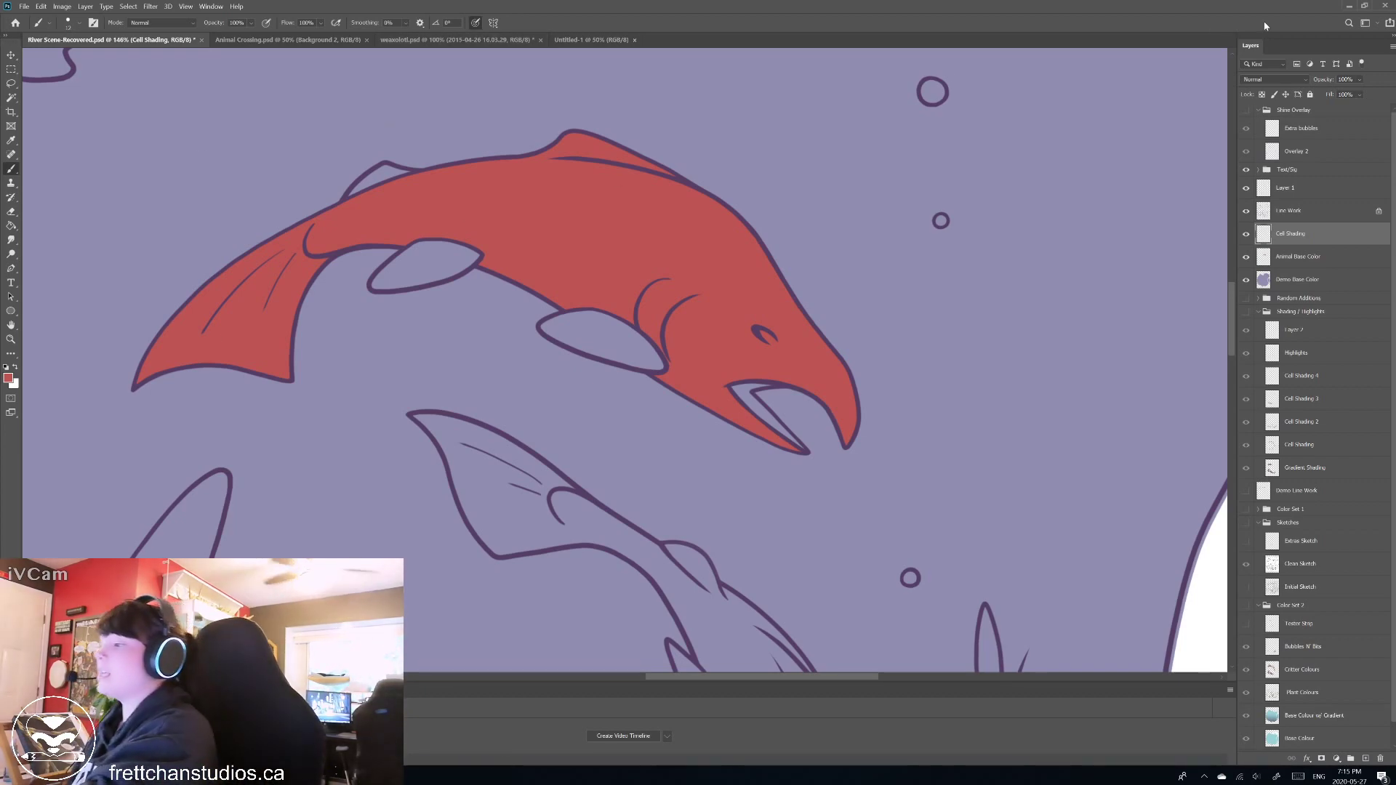
Change the foreground colour to a darker red for brushing cell shading on the fish.
left_click(8, 378)
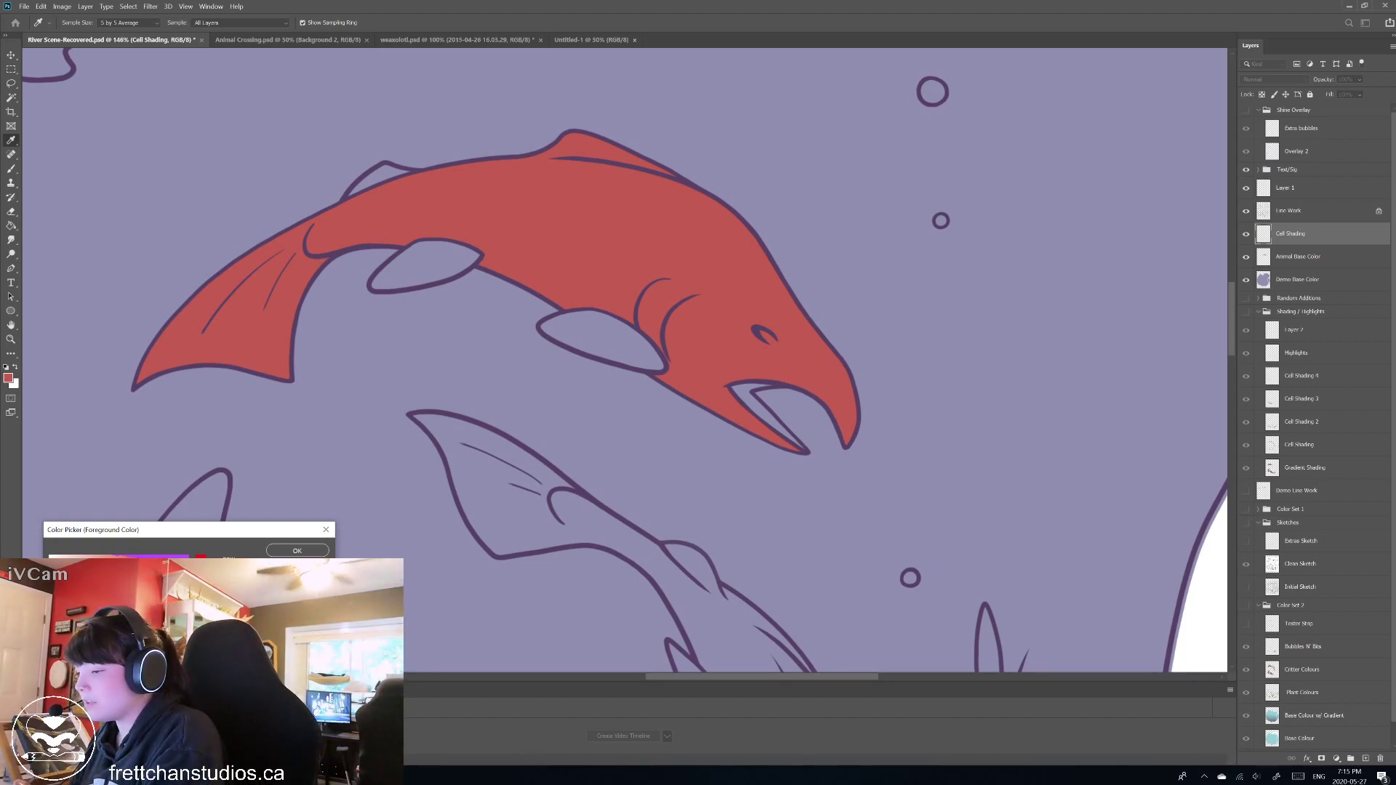
key("Return")
key("b")
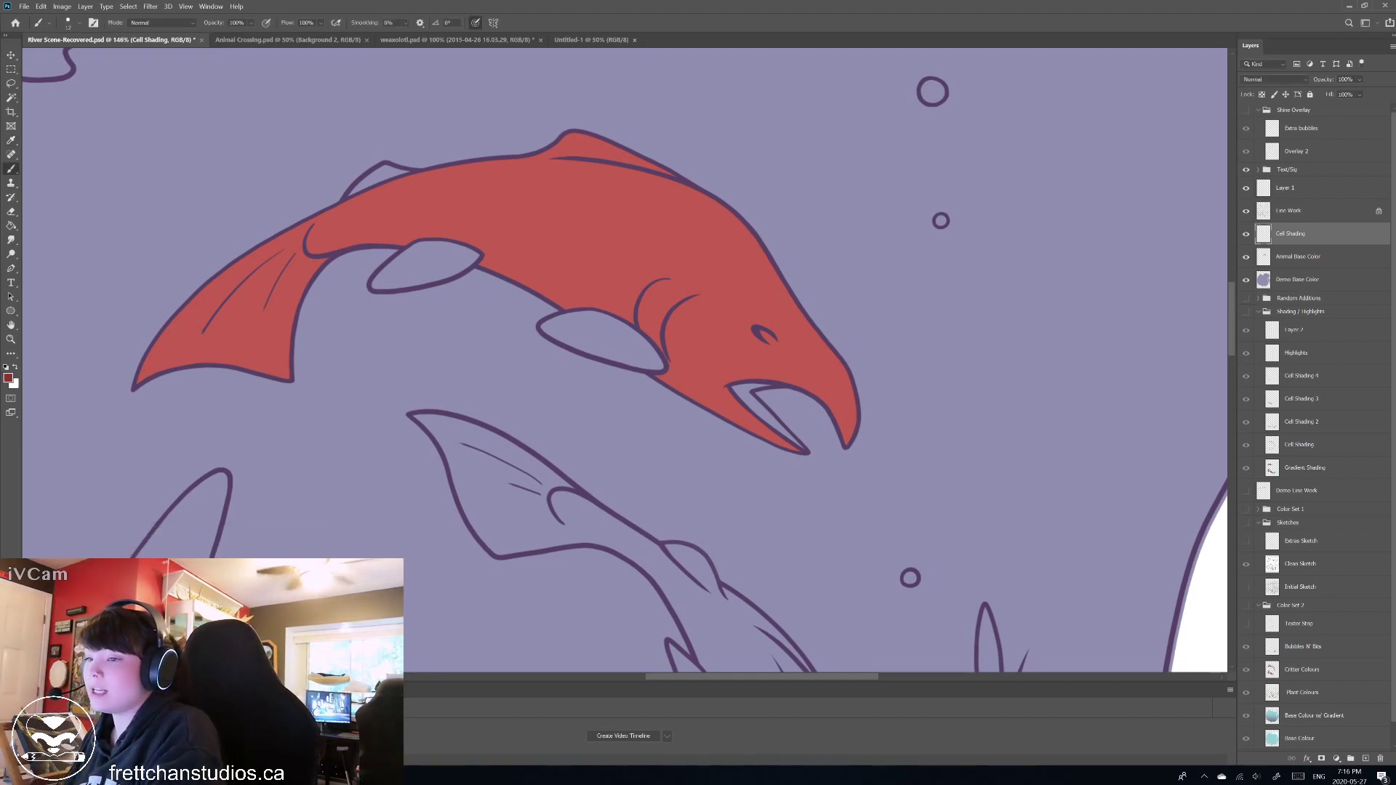
mouse_move(666, 371)
left_mouse_down()
mouse_move(664, 353)
mouse_move(644, 467)
mouse_move(663, 224)
mouse_move(651, 259)
left_mouse_up()
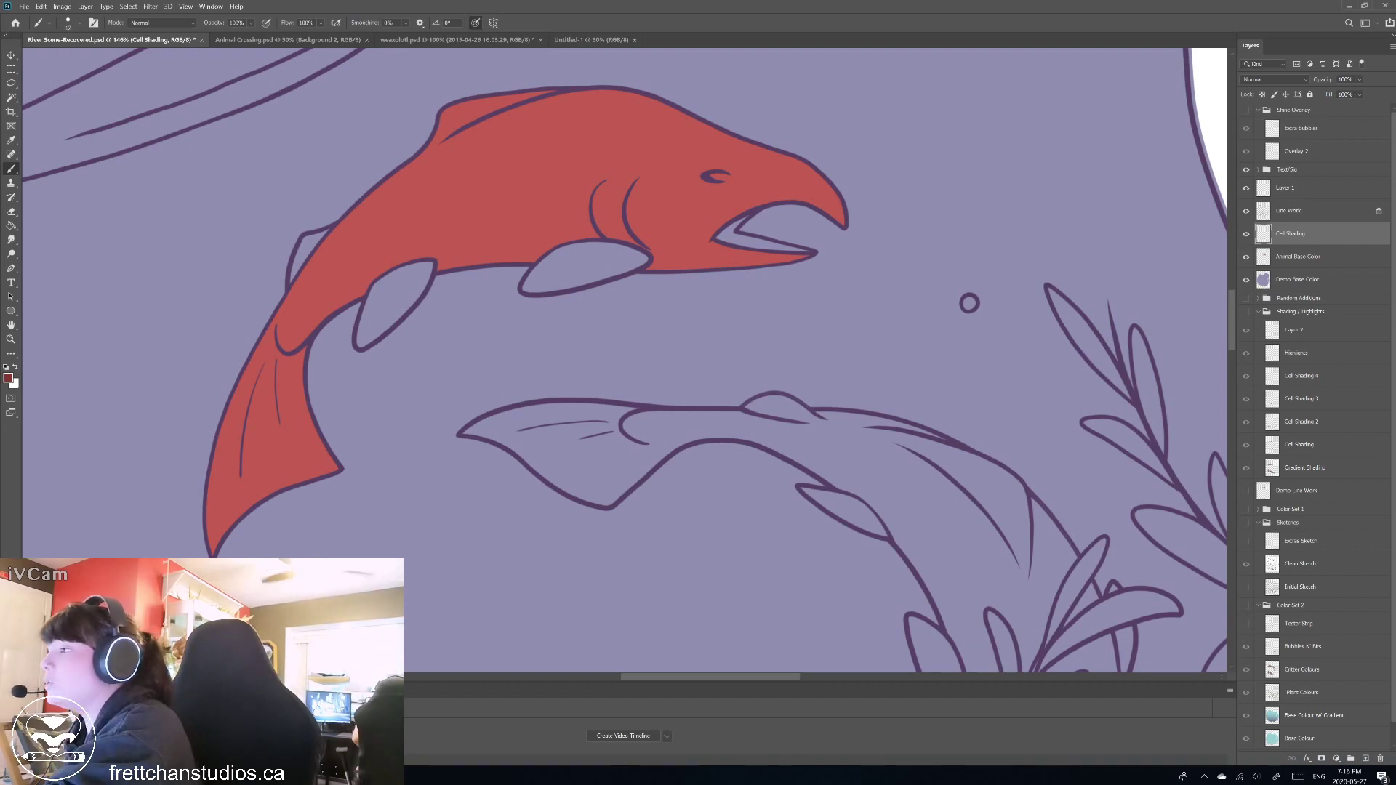
left_click(73, 22)
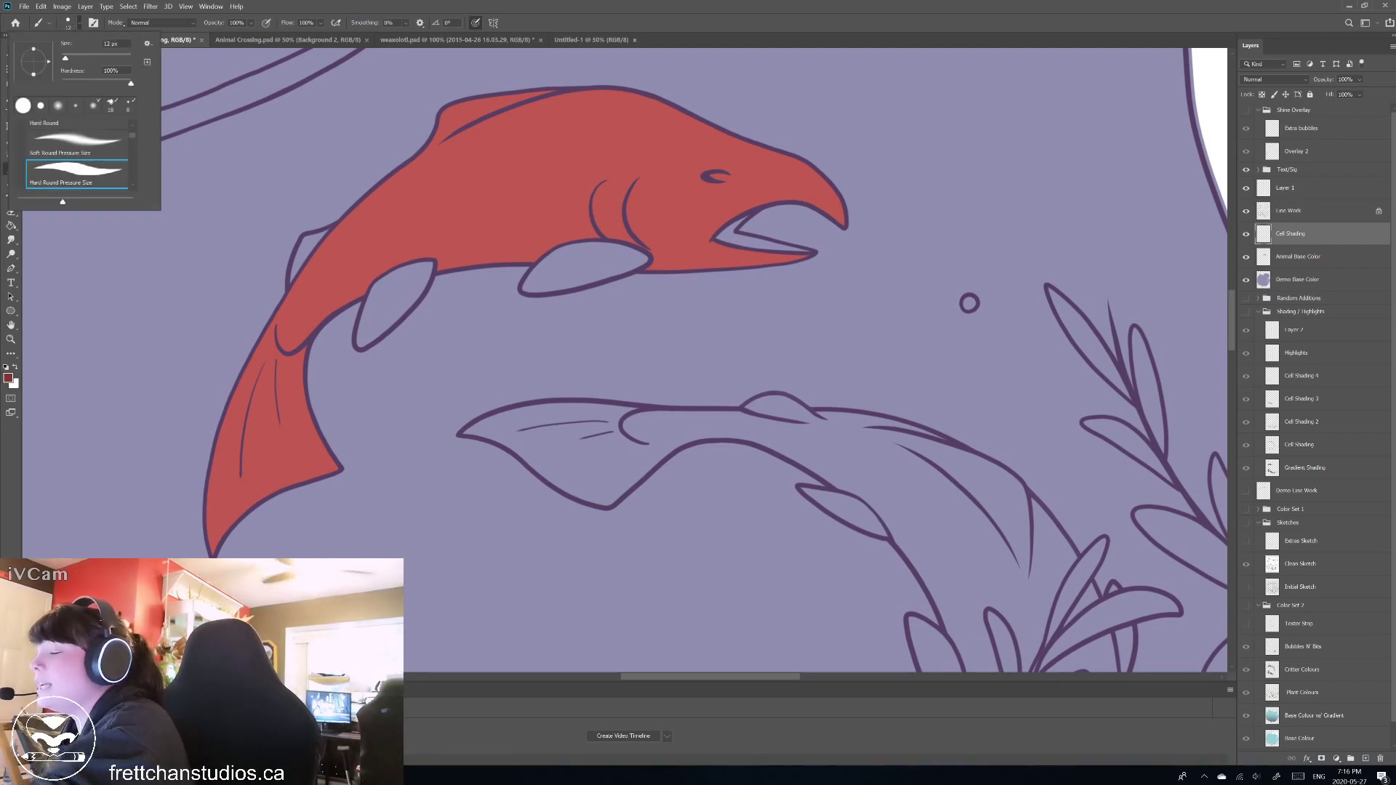
key("Escape")
mouse_move(582, 291)
left_mouse_down()
mouse_move(655, 291)
mouse_move(654, 327)
left_mouse_up()
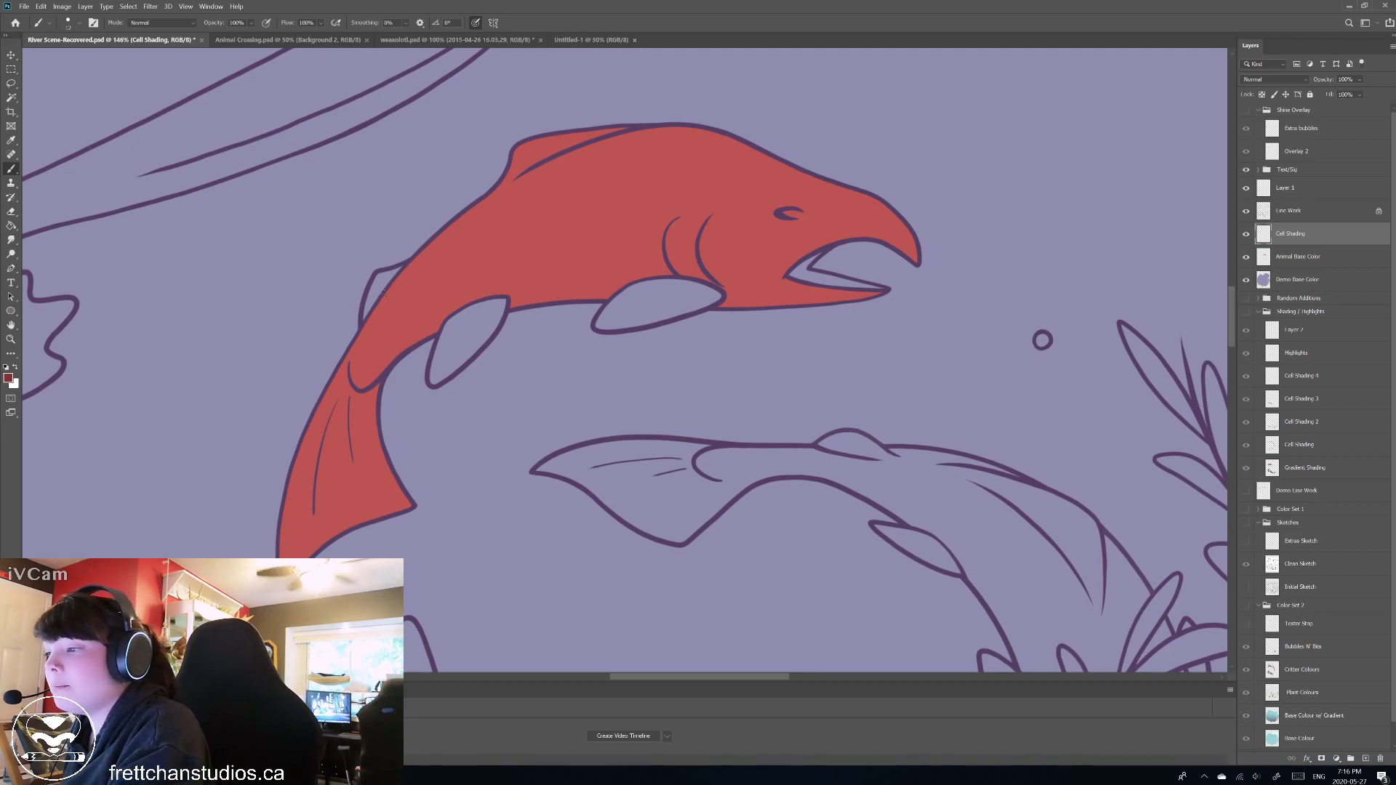
mouse_move(377, 311)
left_mouse_down()
mouse_move(779, 156)
mouse_move(776, 143)
left_mouse_up()
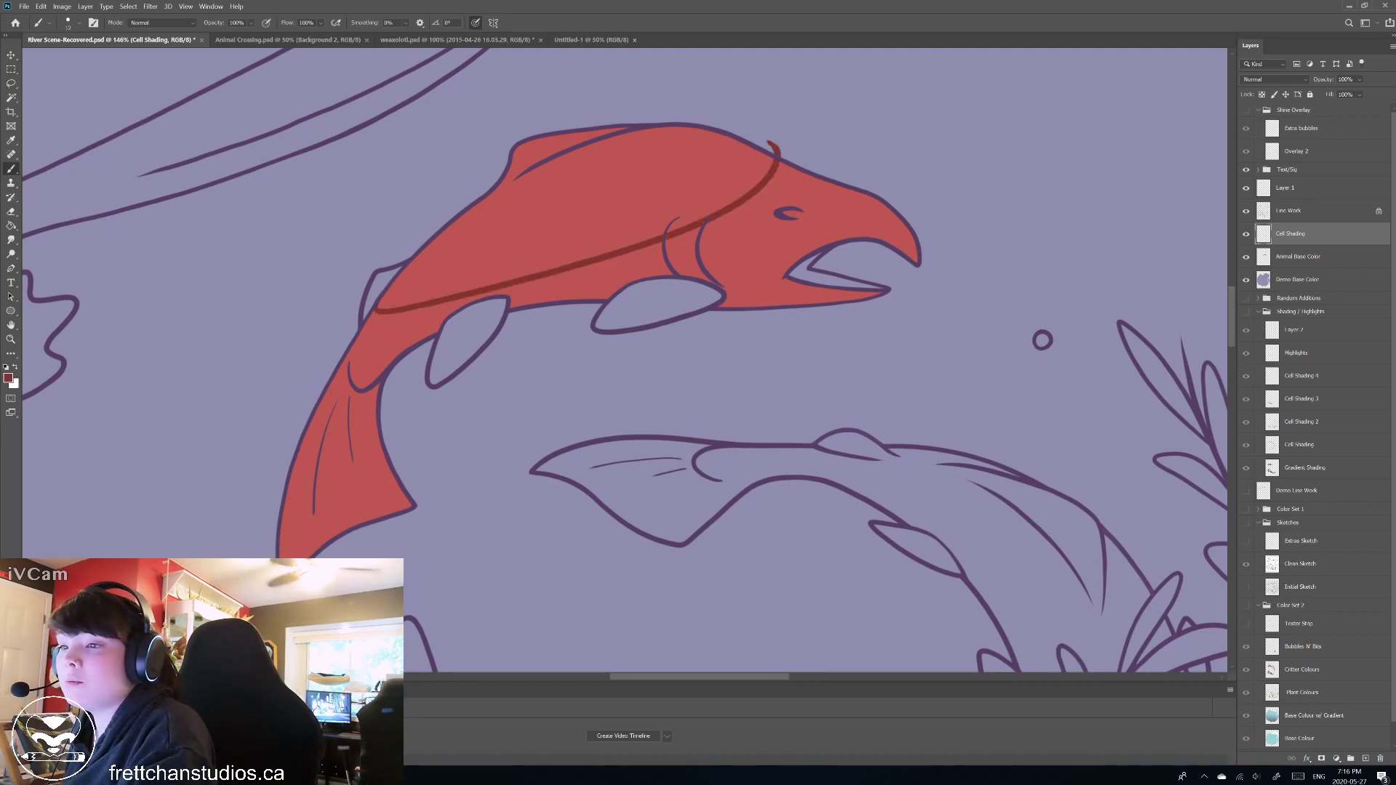
key("ctrl+z")
Recheck the dark red foreground colour and brush a curved shadow boundary across the fish from the tail base to behind the head.
left_click(8, 378)
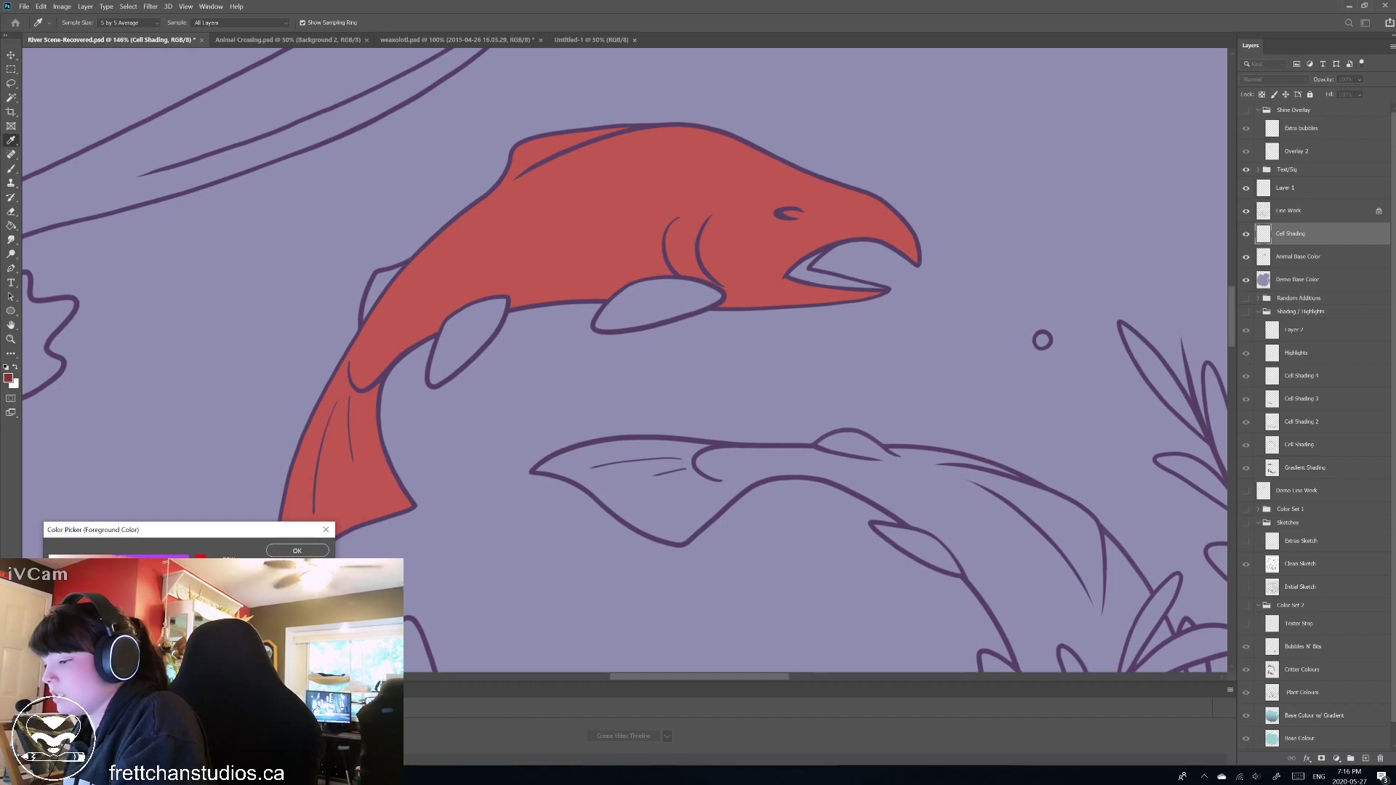
left_click(283, 547)
key("b")
mouse_move(393, 294)
left_mouse_down()
mouse_move(630, 217)
mouse_move(702, 145)
left_mouse_up()
key("ctrl+z")
left_click_drag(380, 311, 738, 133)
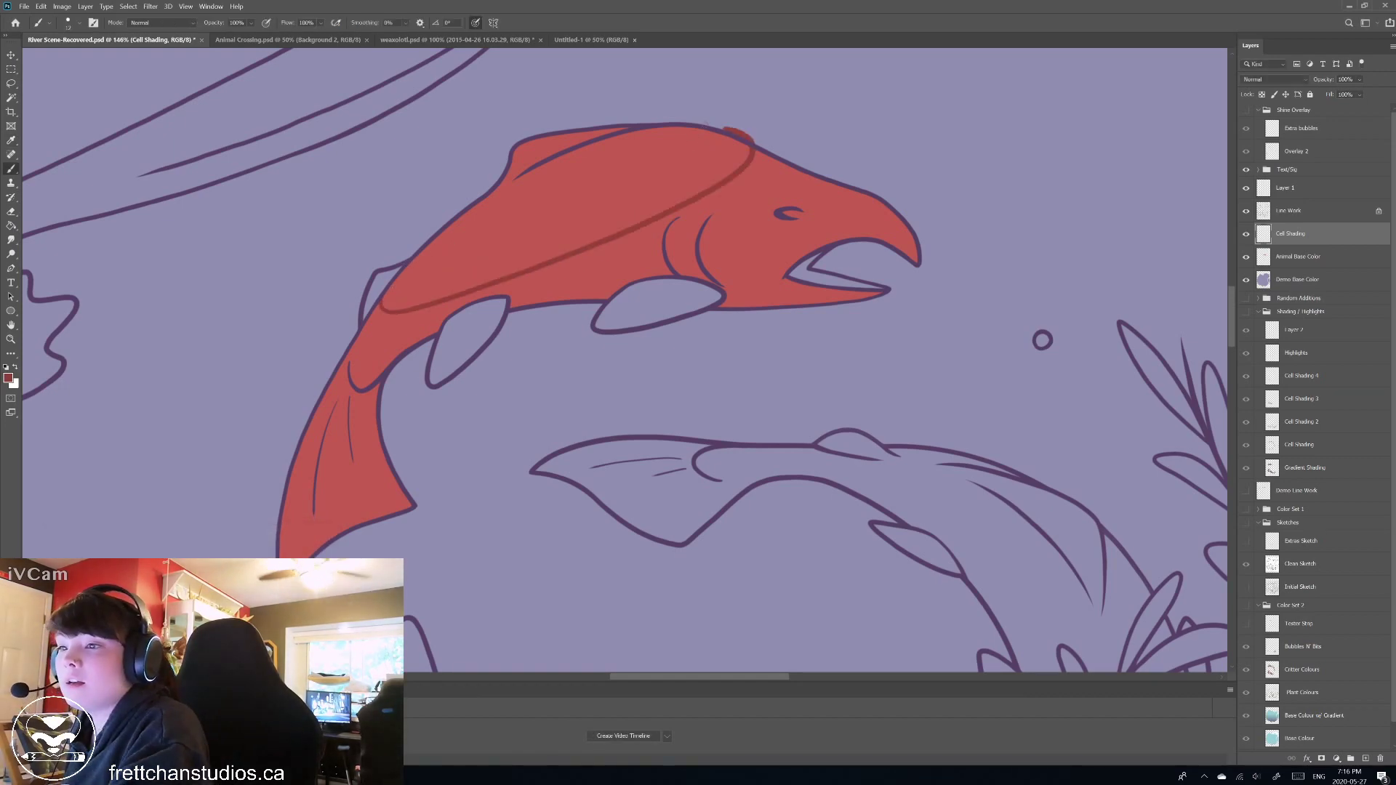
Brush dark red shading over the fish's belly below the boundary line, from the tail base forward to the gills.
mouse_move(378, 309)
left_mouse_down()
mouse_move(354, 347)
mouse_move(366, 385)
mouse_move(456, 304)
mouse_move(379, 313)
mouse_move(357, 358)
mouse_move(484, 291)
mouse_move(551, 276)
mouse_move(453, 304)
mouse_move(512, 306)
left_mouse_up()
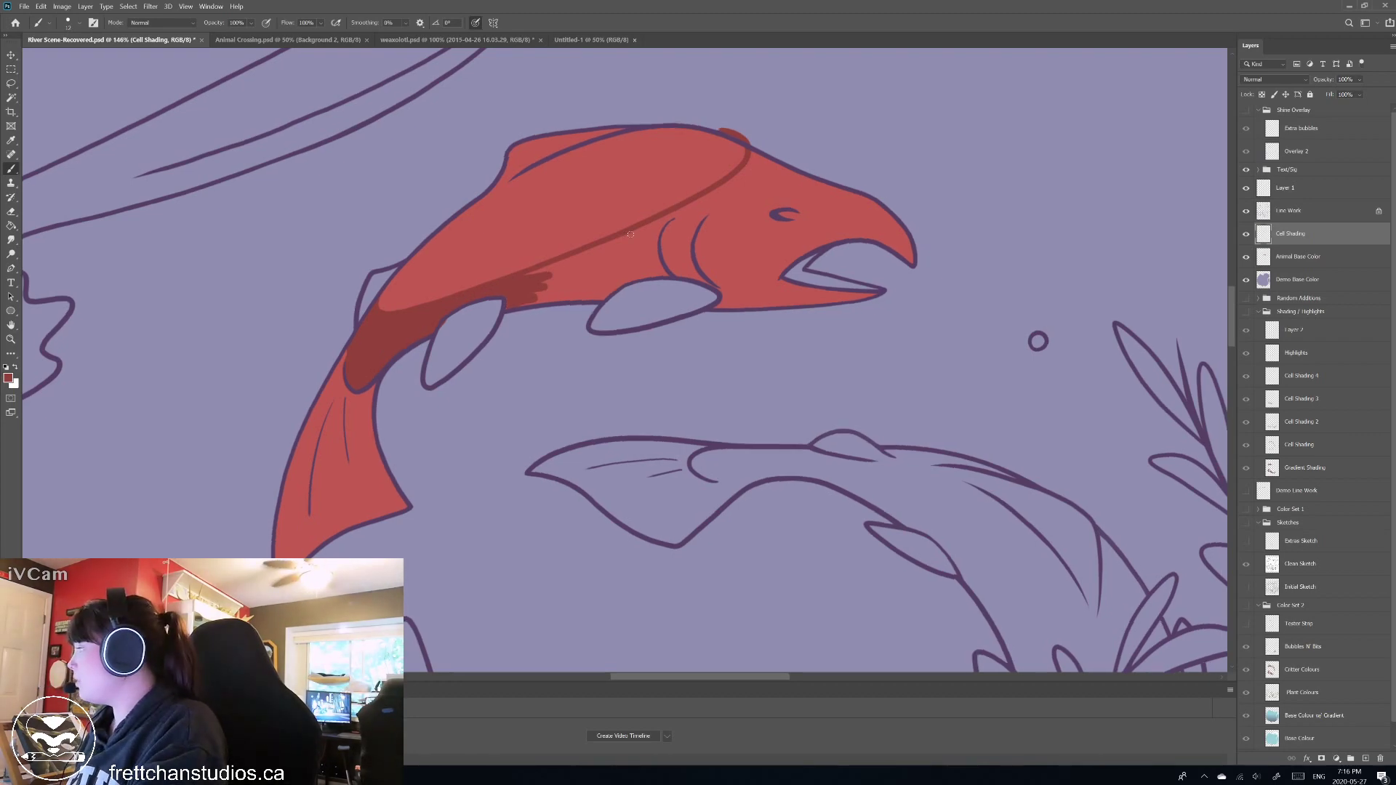
left_click_drag(630, 235, 568, 261)
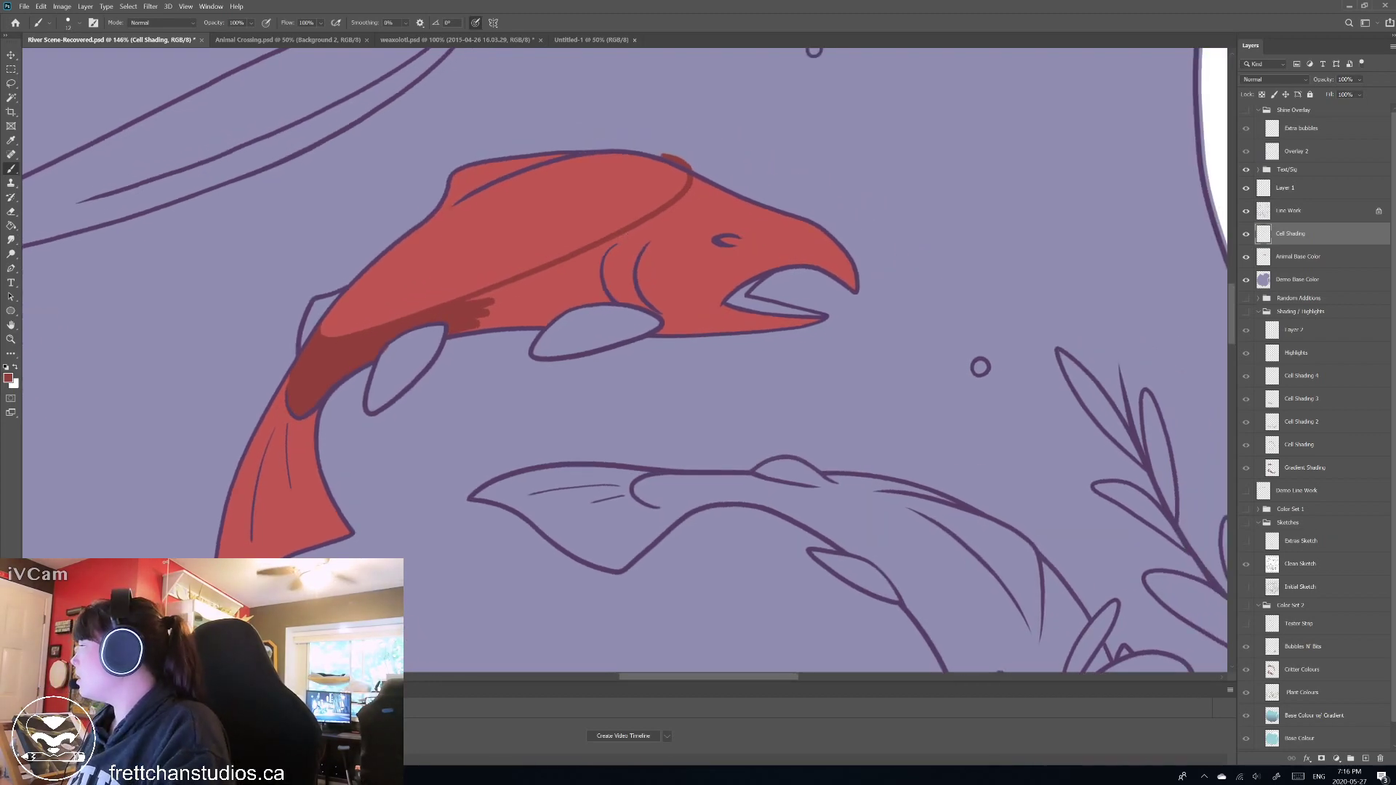
left_click_drag(664, 320, 754, 295)
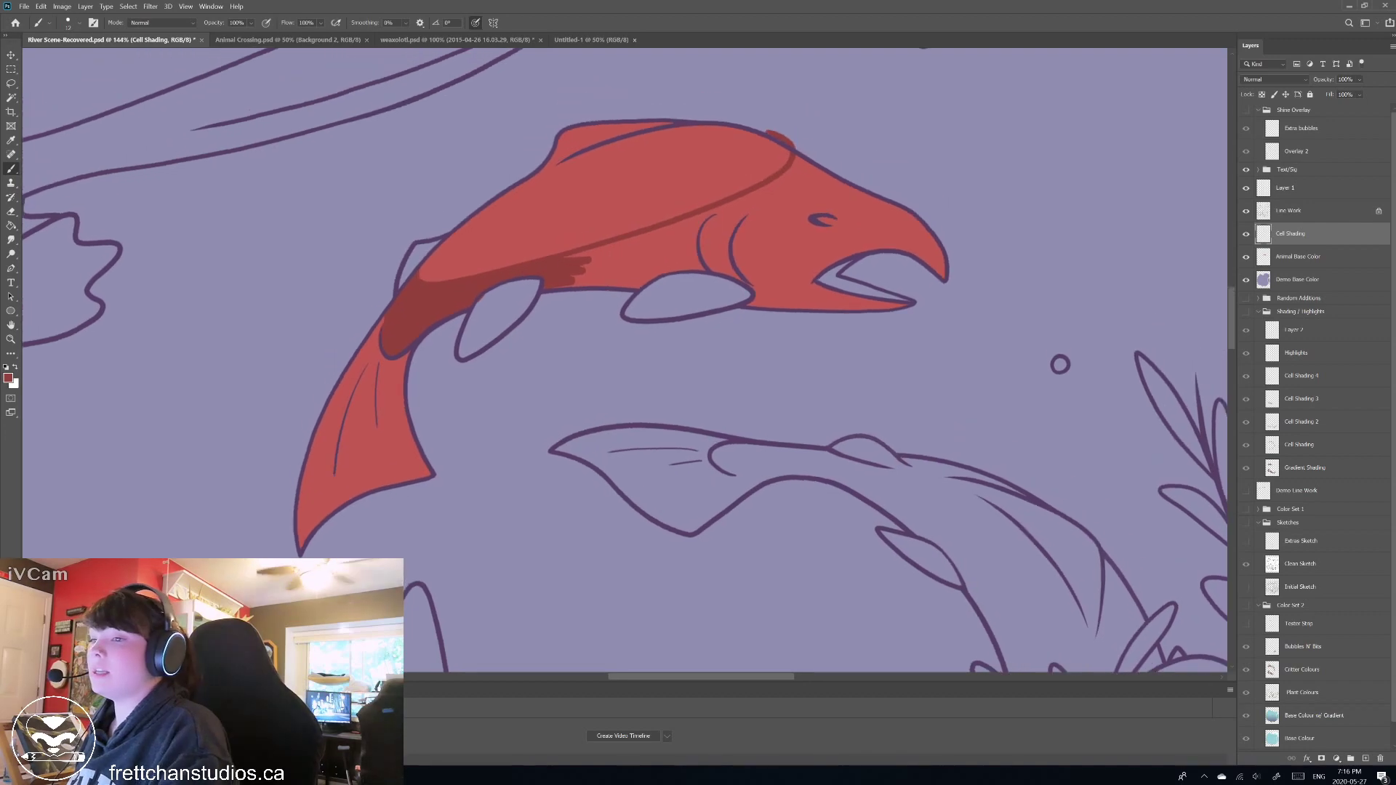
mouse_move(796, 156)
left_mouse_down()
mouse_move(783, 184)
mouse_move(957, 187)
mouse_move(931, 205)
mouse_move(957, 183)
left_mouse_up()
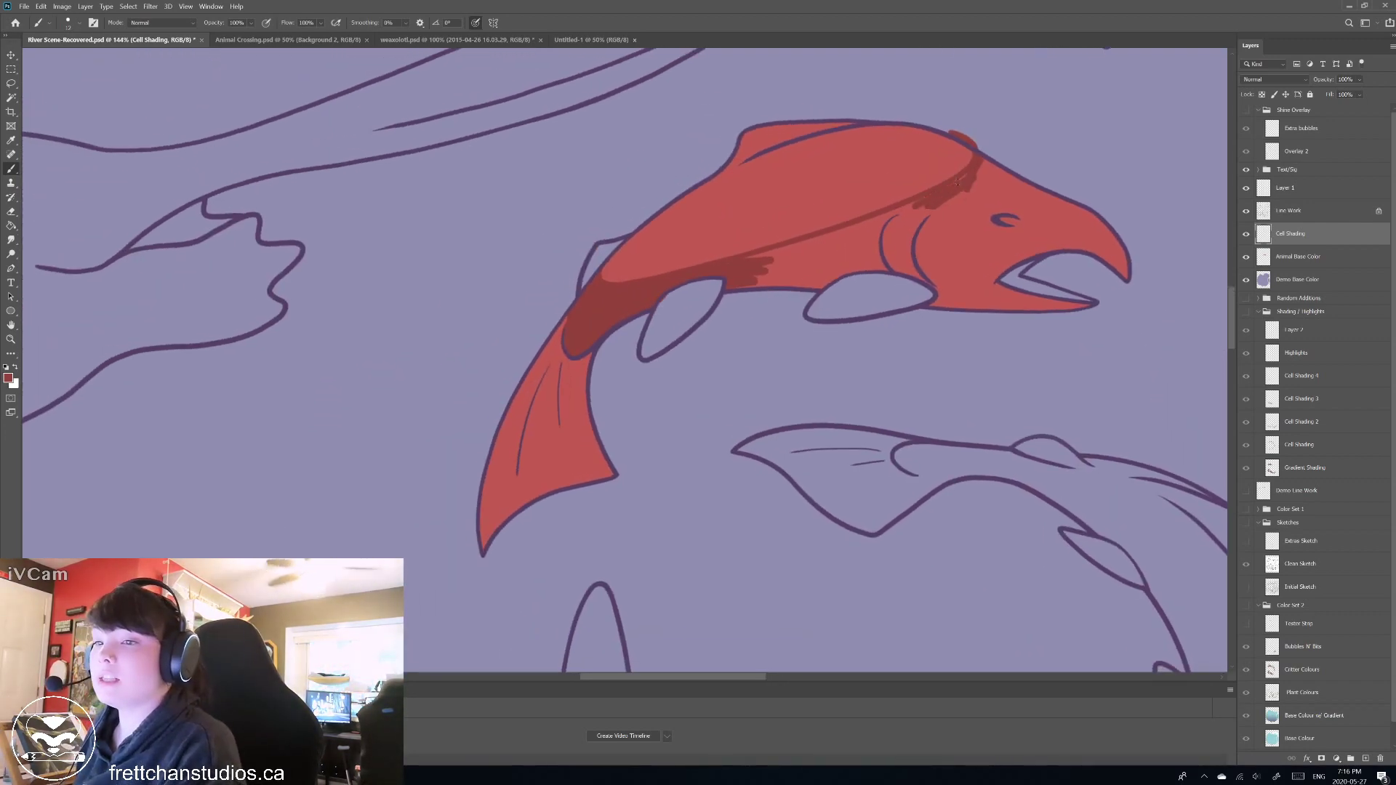
mouse_move(882, 218)
left_mouse_down()
mouse_move(911, 206)
mouse_move(744, 259)
mouse_move(760, 264)
mouse_move(755, 279)
mouse_move(785, 283)
mouse_move(736, 287)
mouse_move(862, 269)
mouse_move(792, 276)
mouse_move(825, 279)
left_mouse_up()
mouse_move(847, 261)
left_mouse_down()
mouse_move(816, 247)
mouse_move(862, 239)
mouse_move(768, 272)
mouse_move(901, 227)
mouse_move(905, 239)
mouse_move(837, 264)
mouse_move(951, 299)
left_mouse_up()
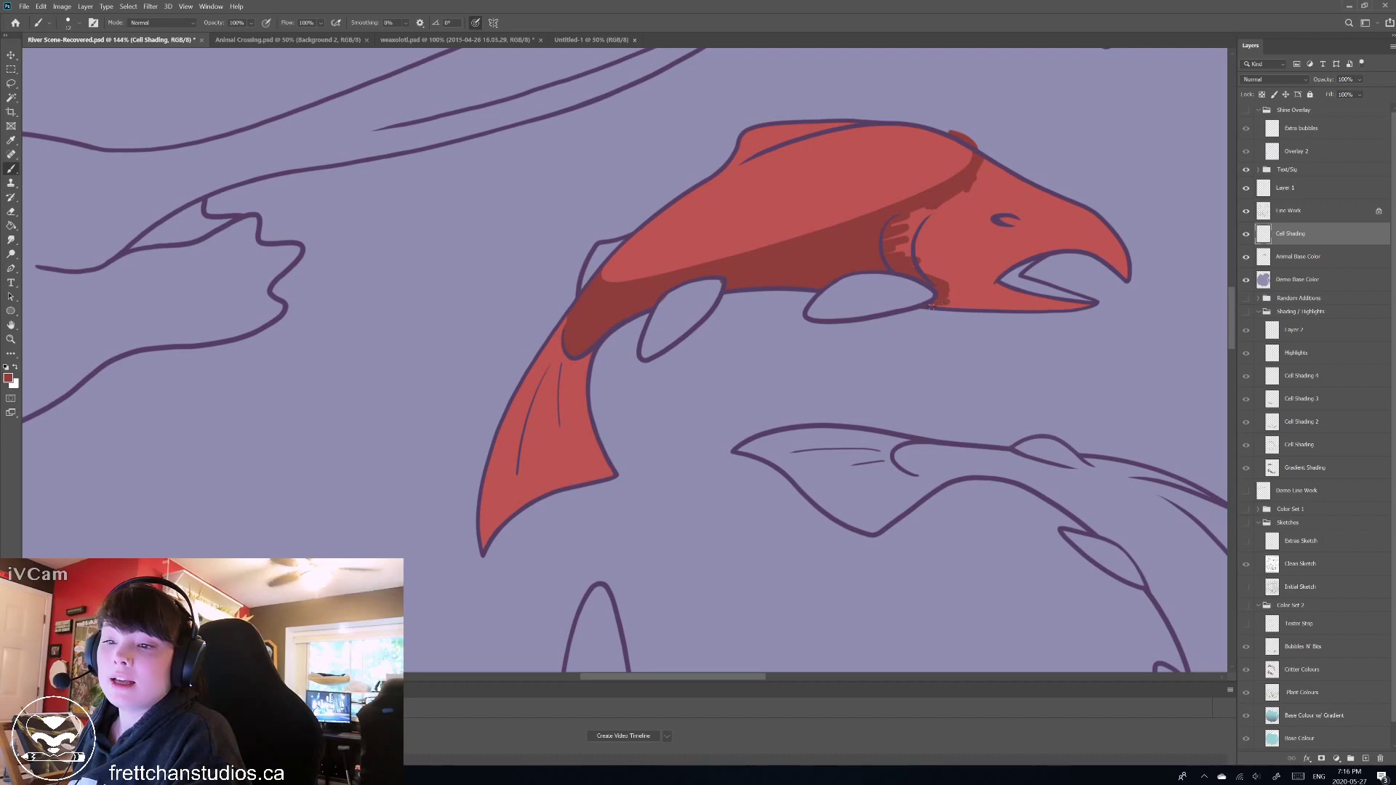
Shade the fish's lower jaw, gills and cheek in dark red, enlarging the brush to 45 px for the cheek.
mouse_move(931, 307)
left_mouse_down()
mouse_move(1094, 307)
mouse_move(1017, 307)
mouse_move(1070, 307)
mouse_move(992, 287)
mouse_move(1035, 299)
mouse_move(952, 298)
mouse_move(962, 303)
left_mouse_up()
key("ctrl+z")
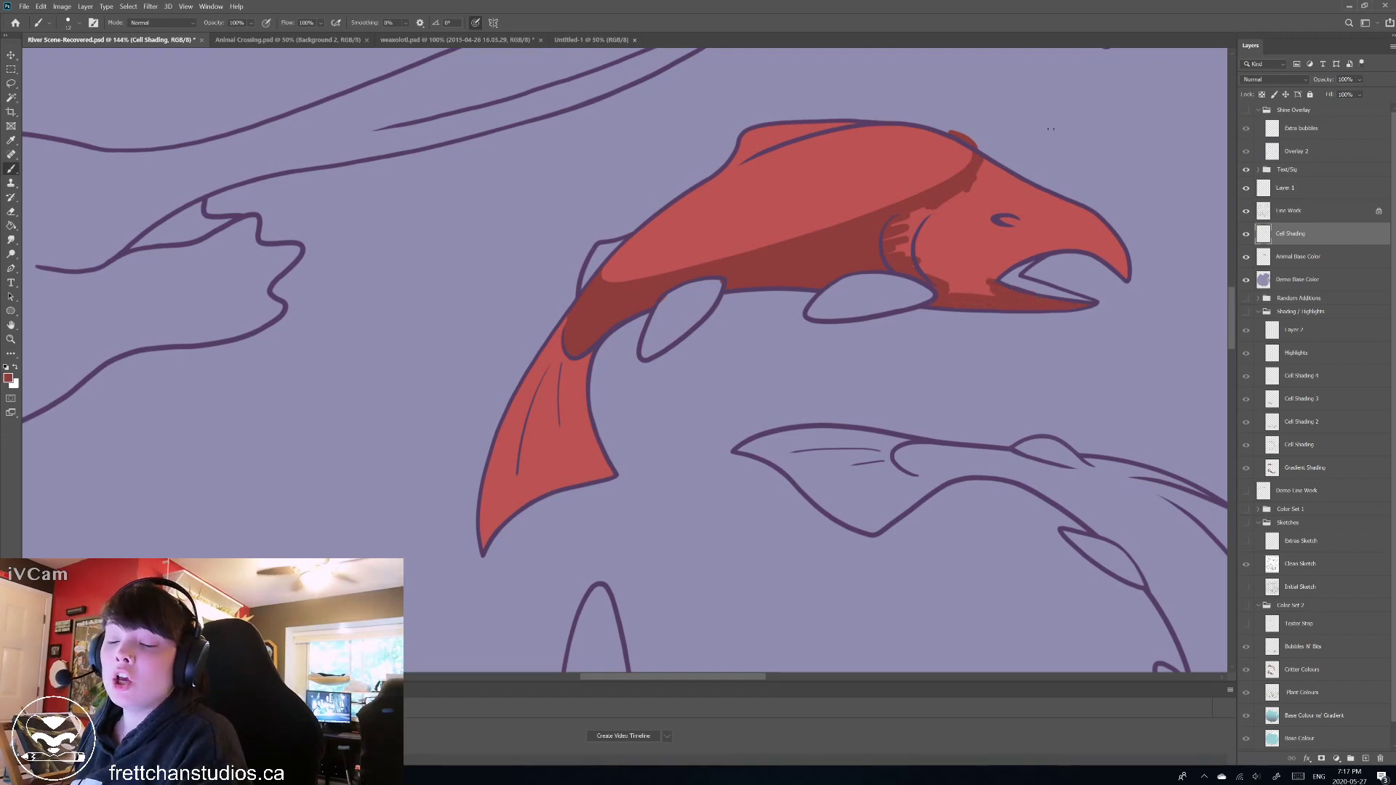
left_click_drag(919, 211, 901, 251)
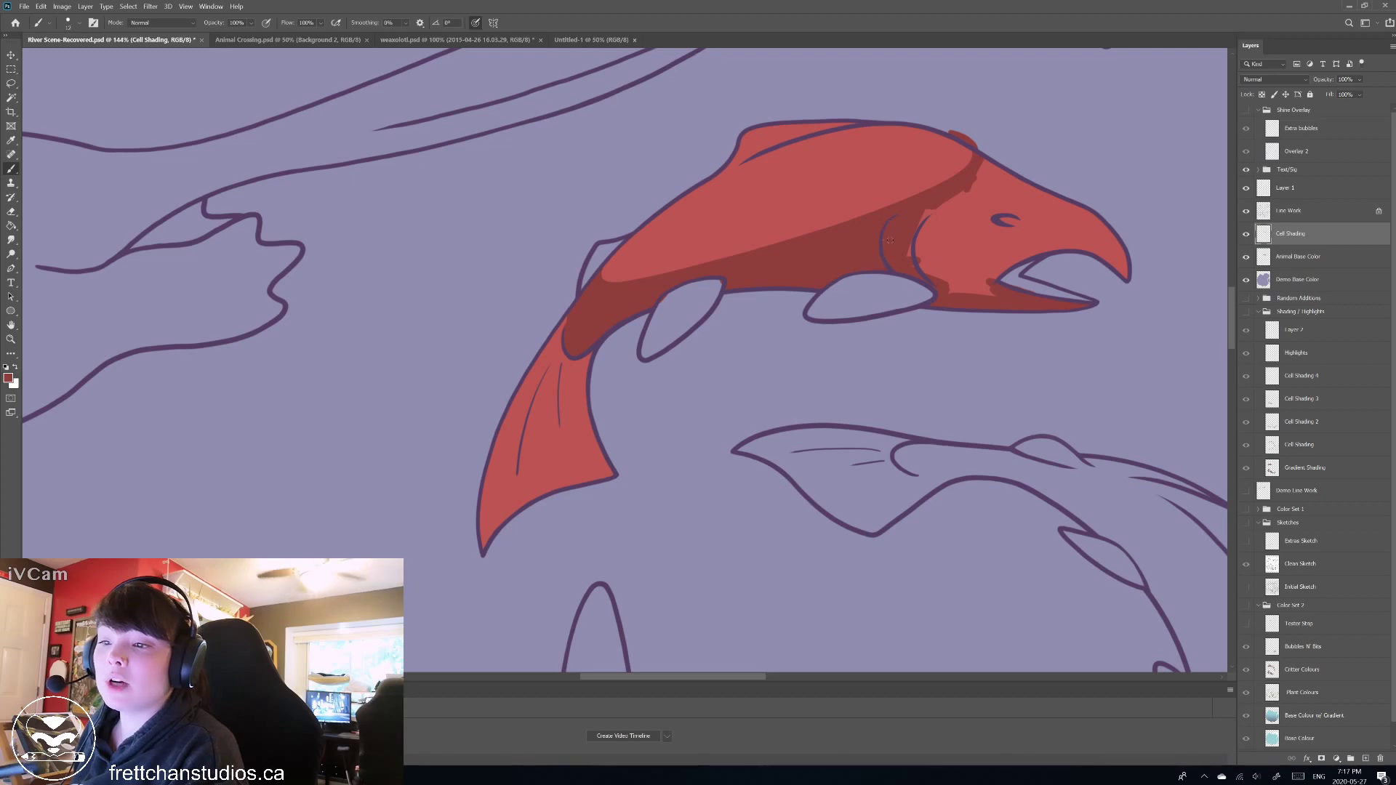
left_click(73, 22)
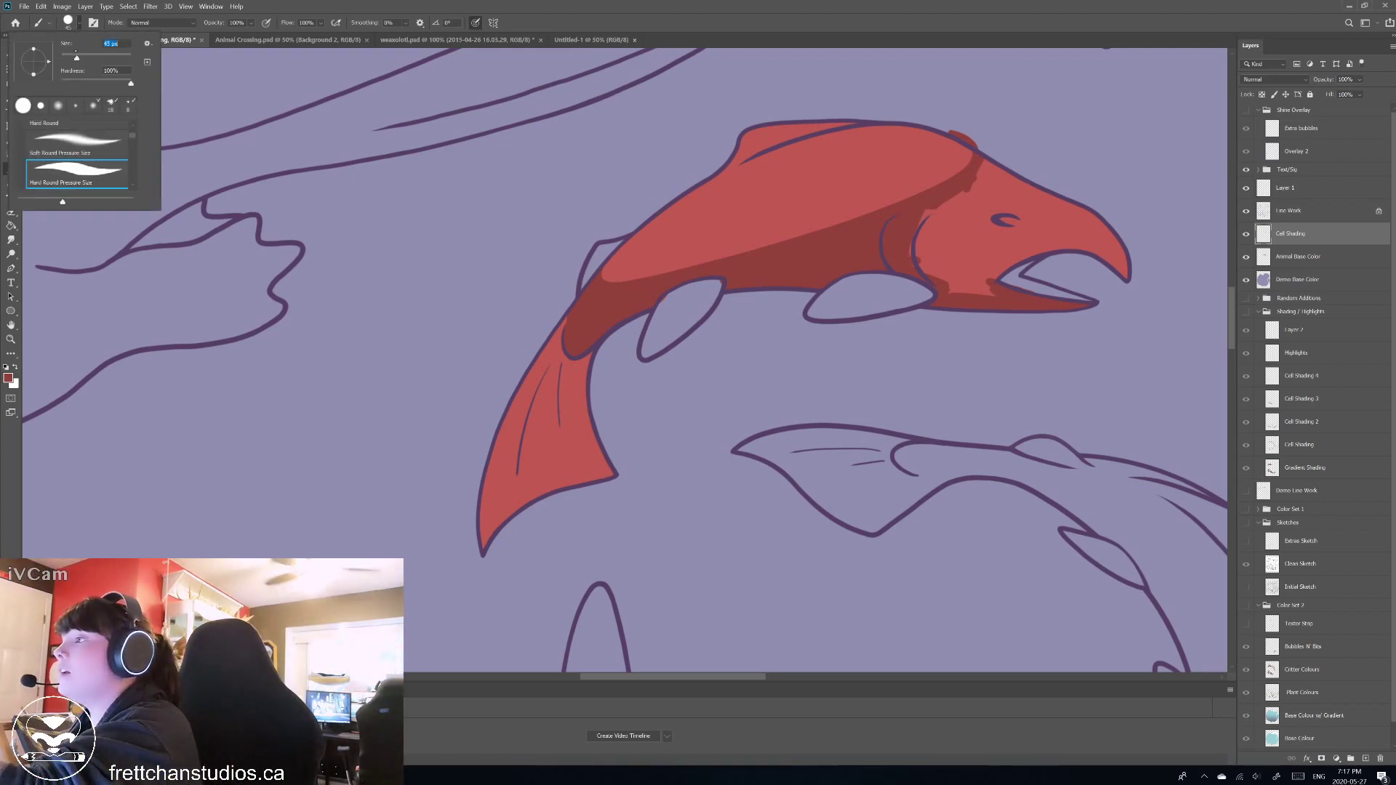
key("Return")
mouse_move(945, 200)
left_mouse_down()
mouse_move(946, 269)
mouse_move(981, 248)
mouse_move(997, 285)
mouse_move(1012, 234)
mouse_move(1054, 227)
left_mouse_up()
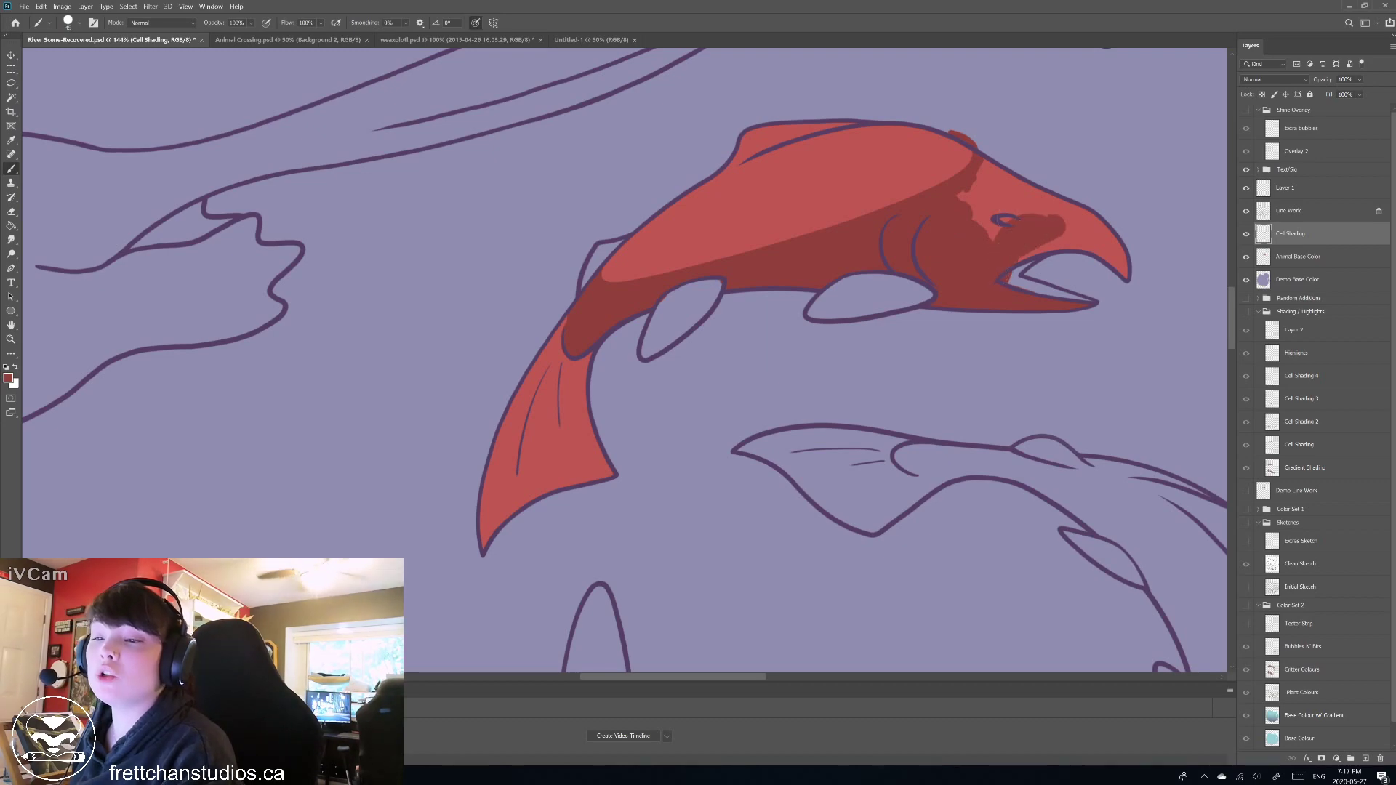
Fill the remaining light areas of the fish's head and snout with dark red shading.
left_click(73, 23)
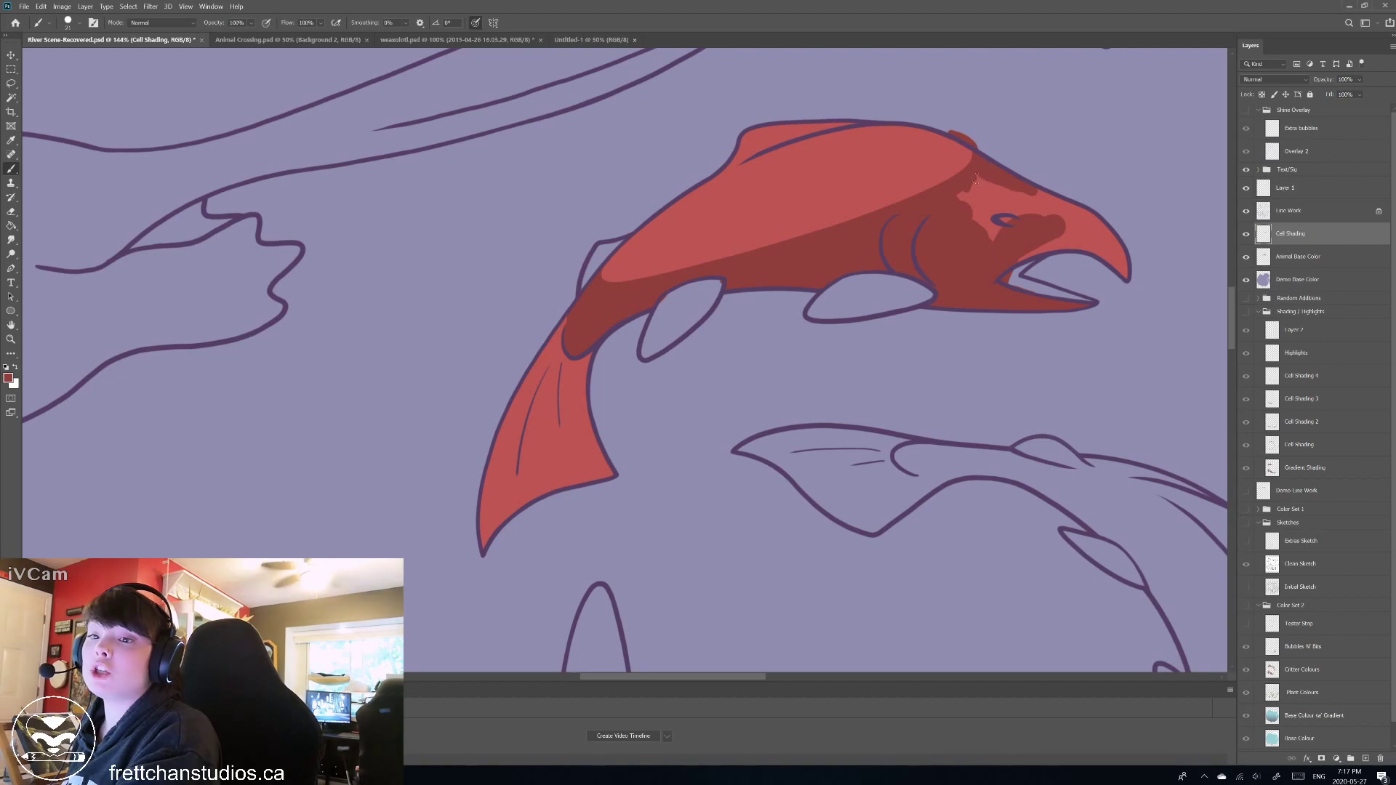
mouse_move(976, 178)
left_mouse_down()
mouse_move(1002, 212)
mouse_move(993, 236)
mouse_move(627, 248)
left_mouse_up()
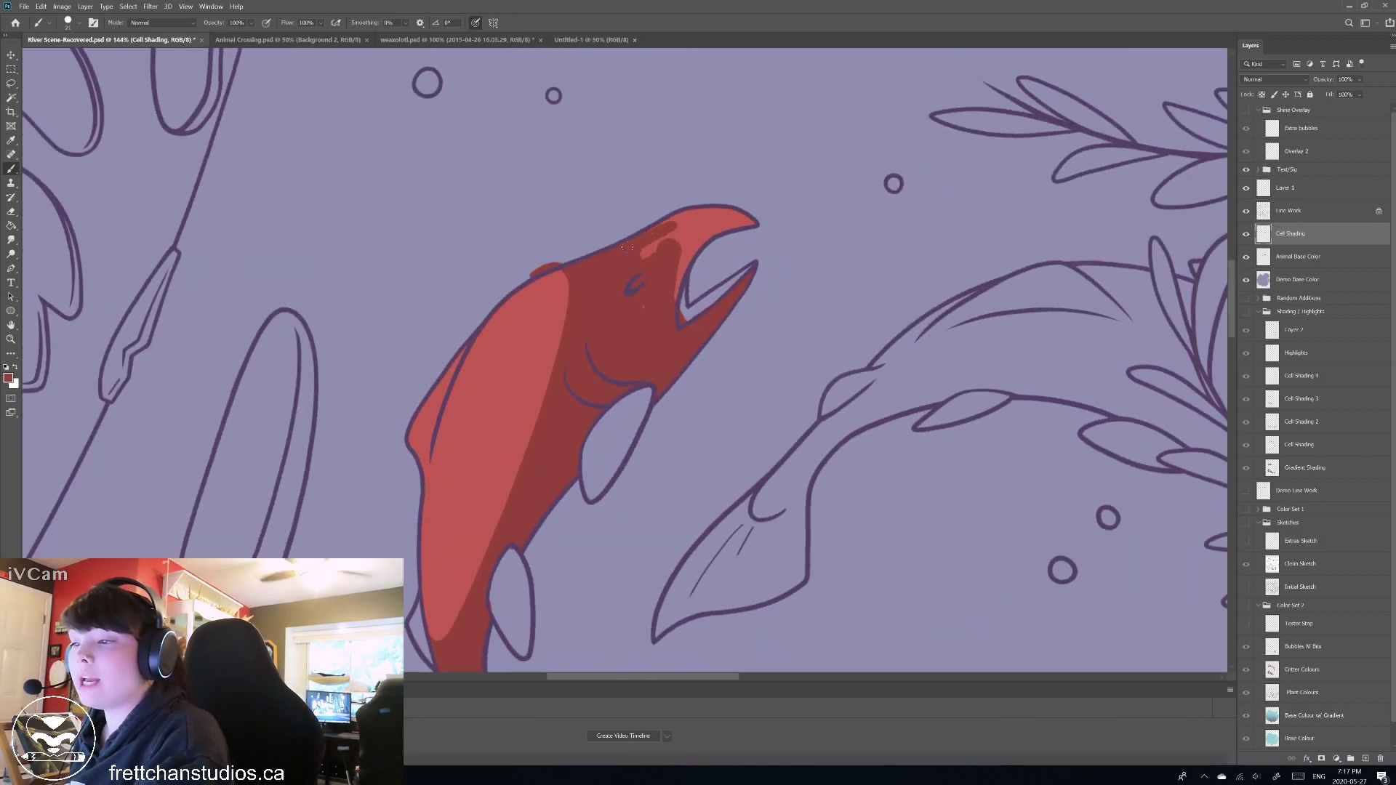
mouse_move(693, 214)
left_mouse_down()
mouse_move(749, 219)
mouse_move(725, 221)
mouse_move(741, 232)
mouse_move(684, 266)
left_mouse_up()
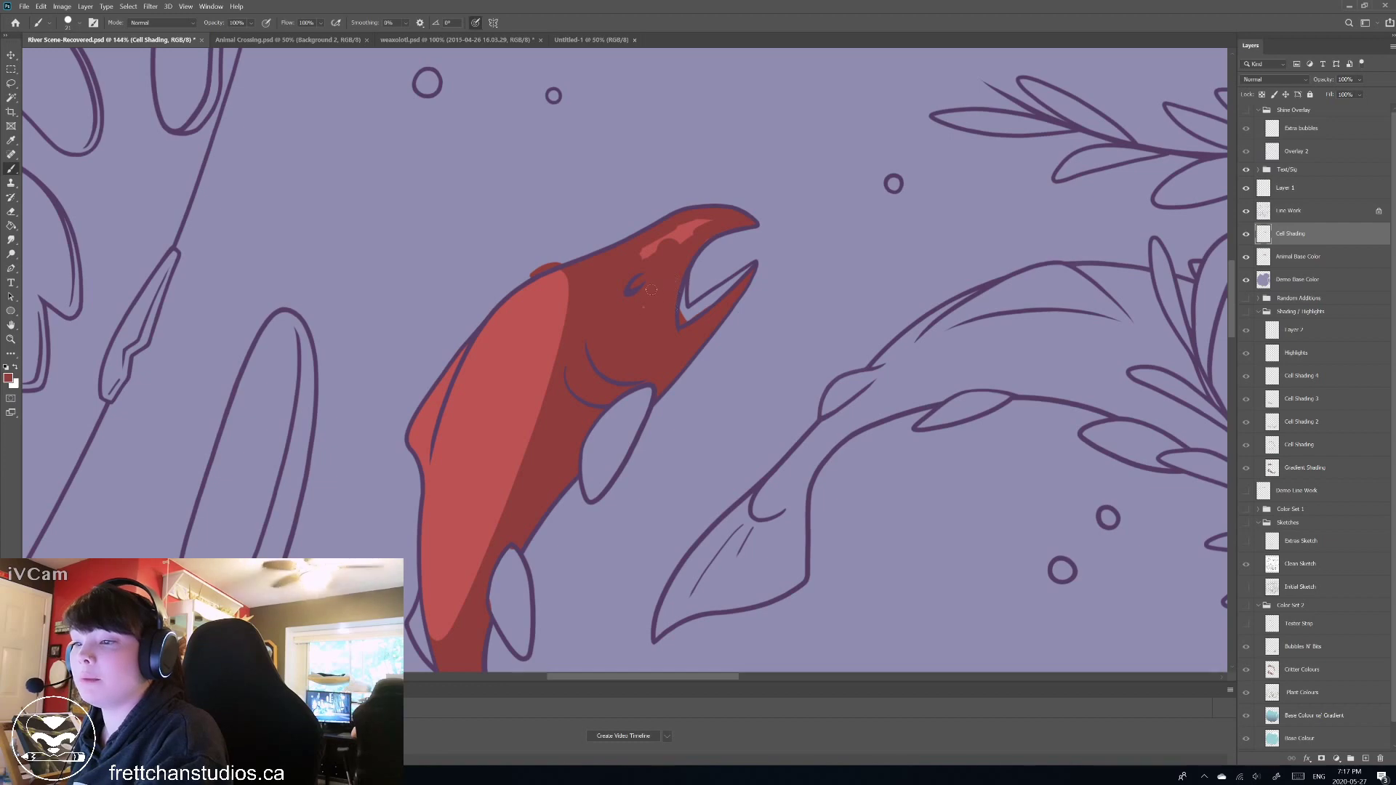
mouse_move(700, 231)
left_mouse_down()
mouse_move(651, 251)
mouse_move(684, 226)
left_mouse_up()
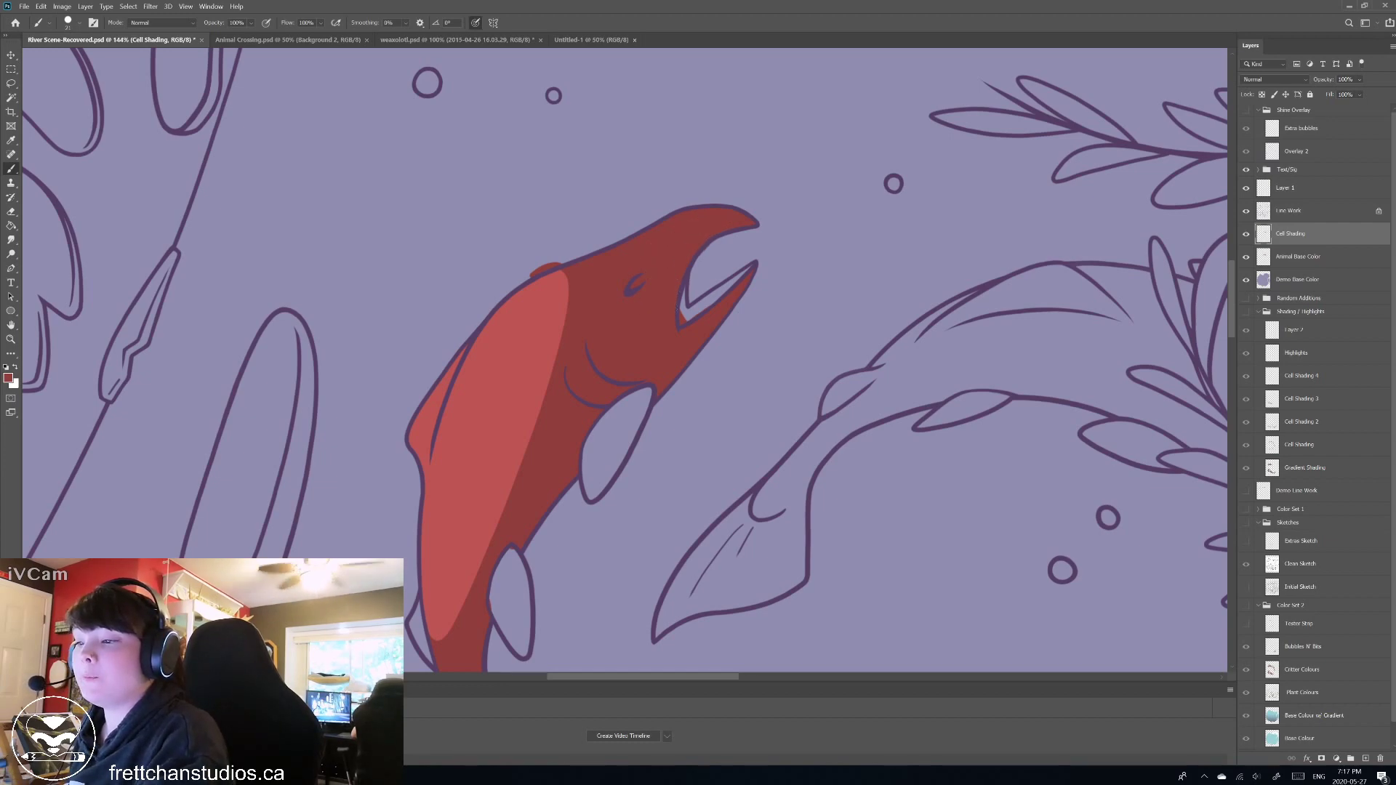
Erase the dark red shading that spills past the line art behind the top of the fish's head.
key("e")
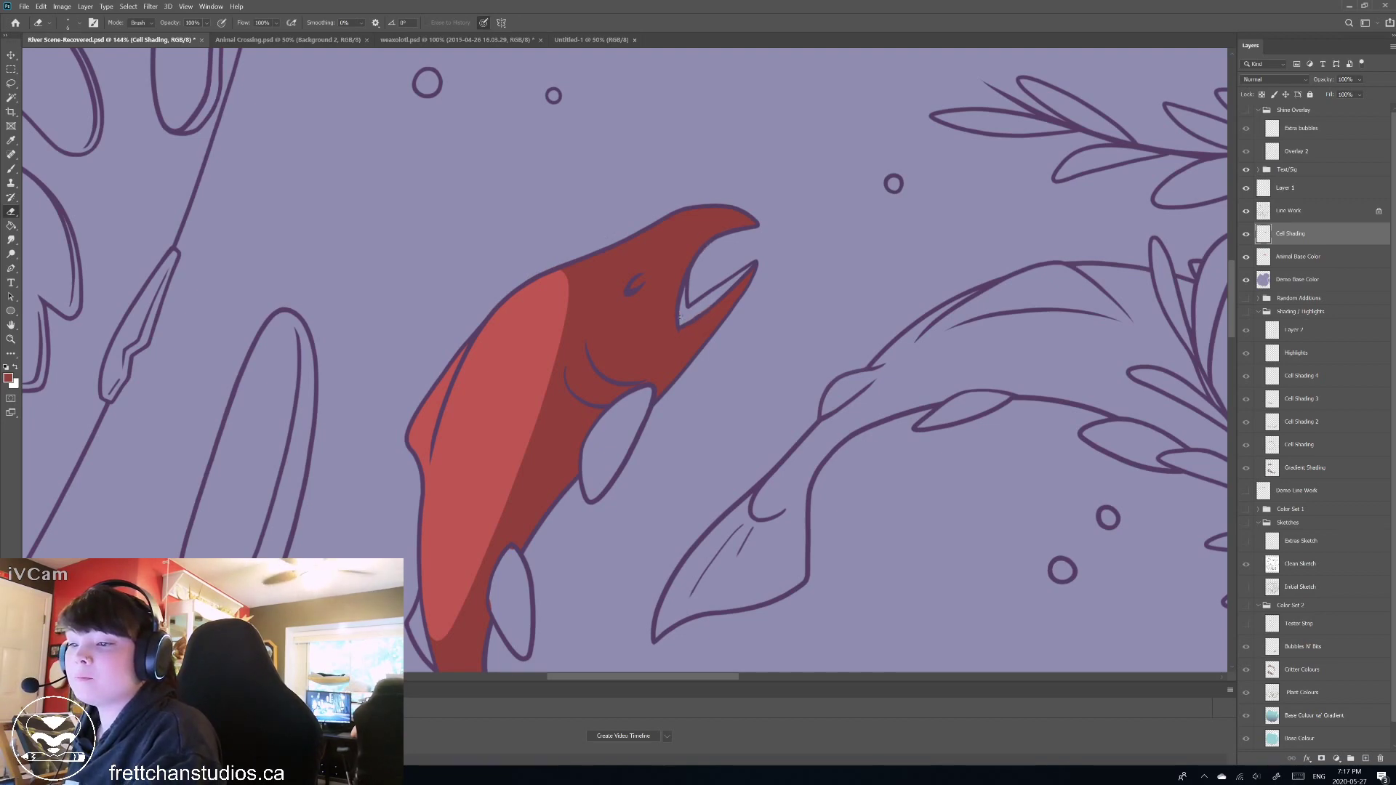
scroll(680, 335, "down", 6)
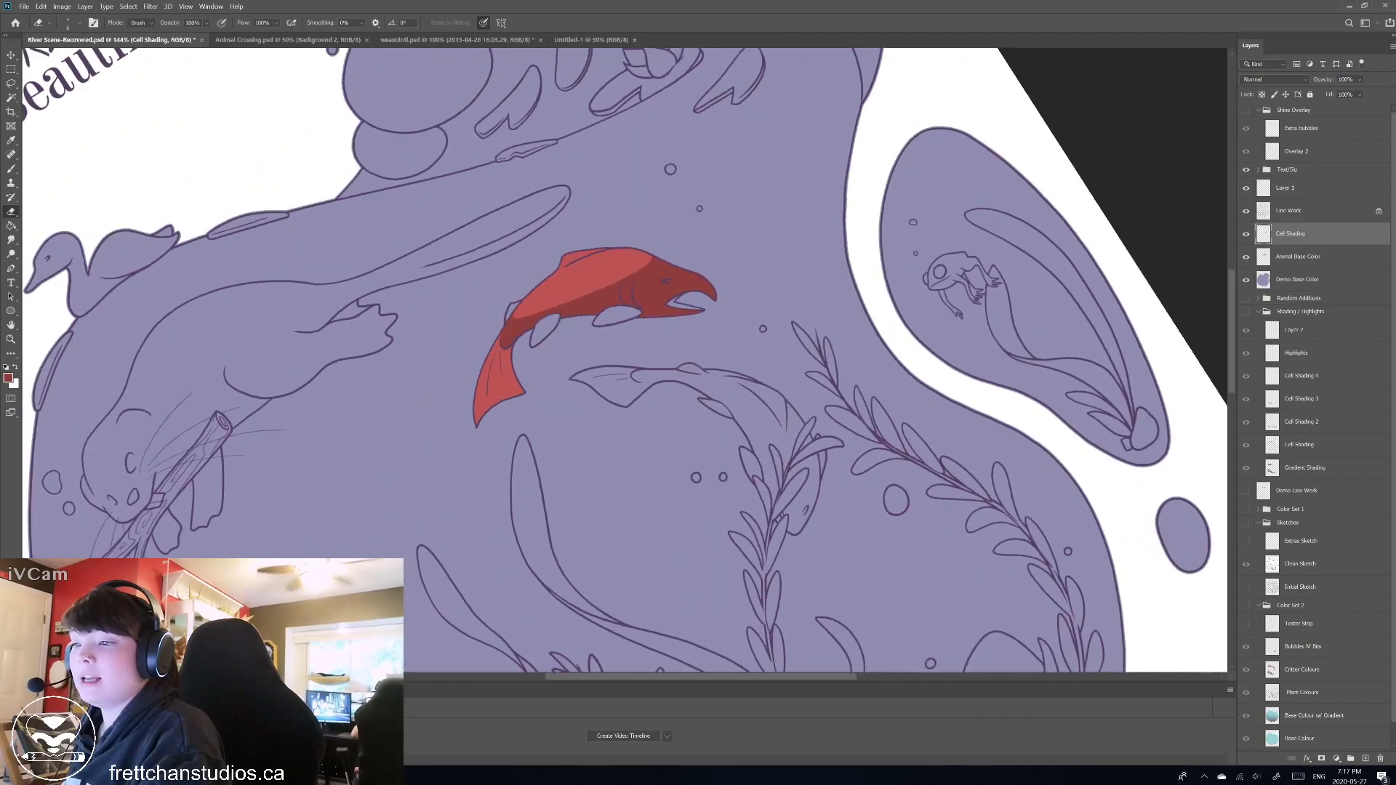
scroll(680, 335, "up", 2)
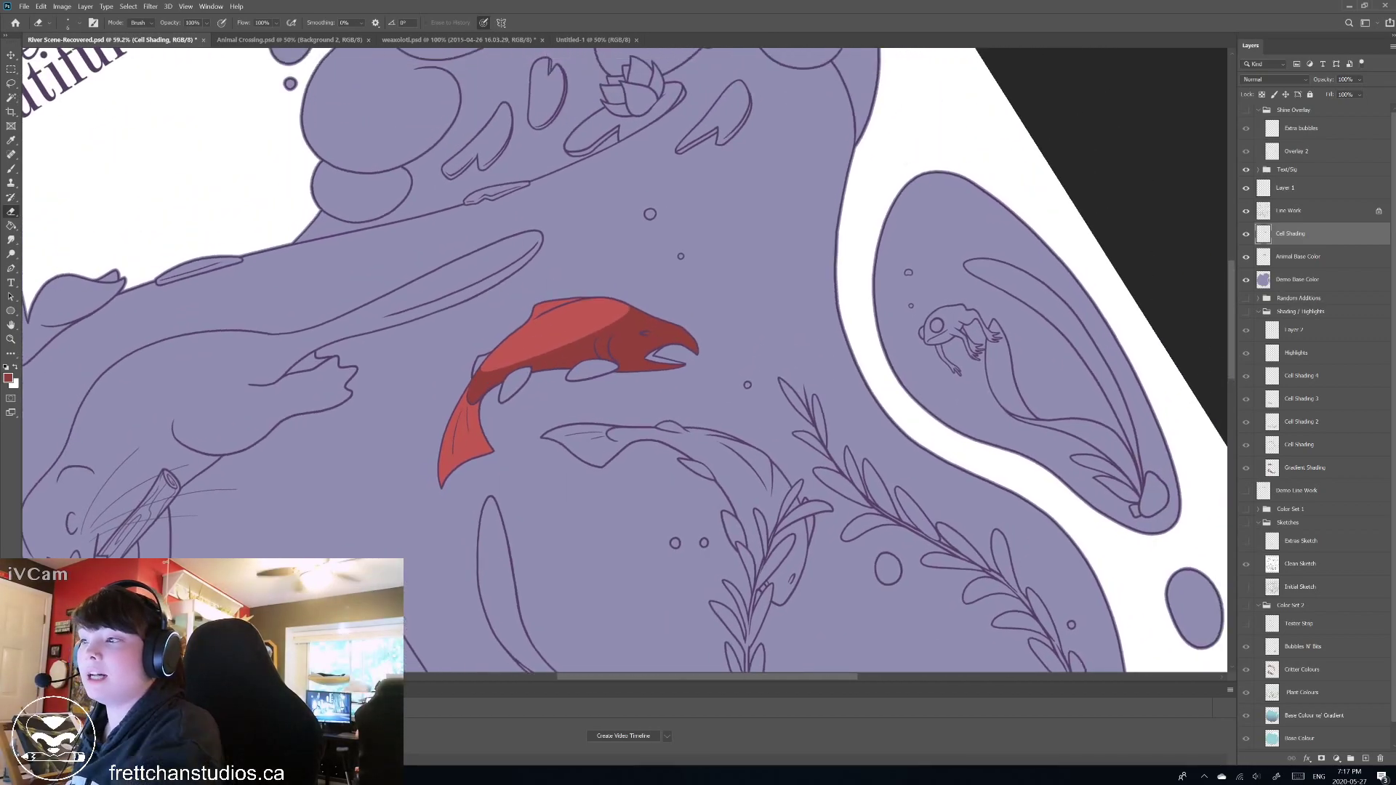
scroll(640, 341, "up", 4)
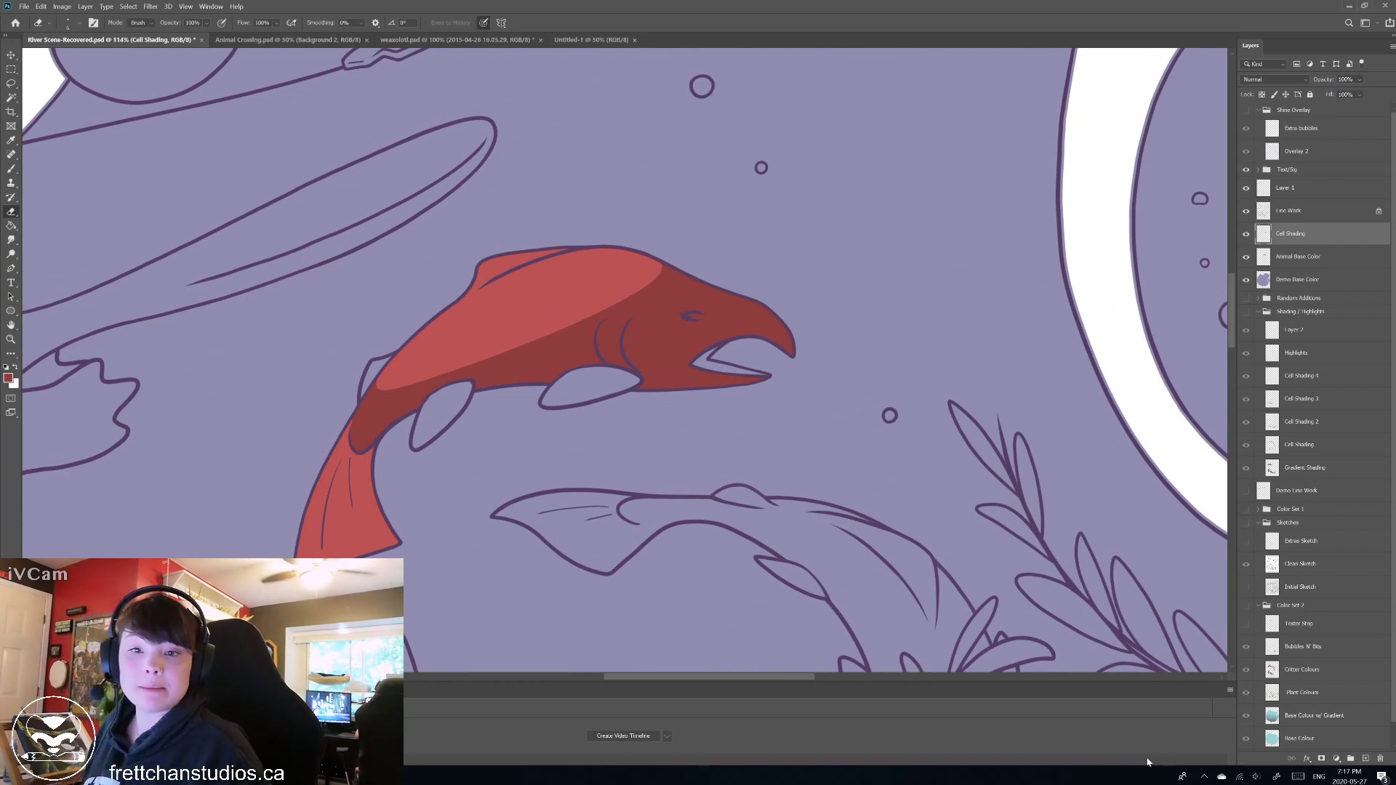
Add a new layer directly above Animal Base Color and name it Gradient Shading.
left_click(1300, 255)
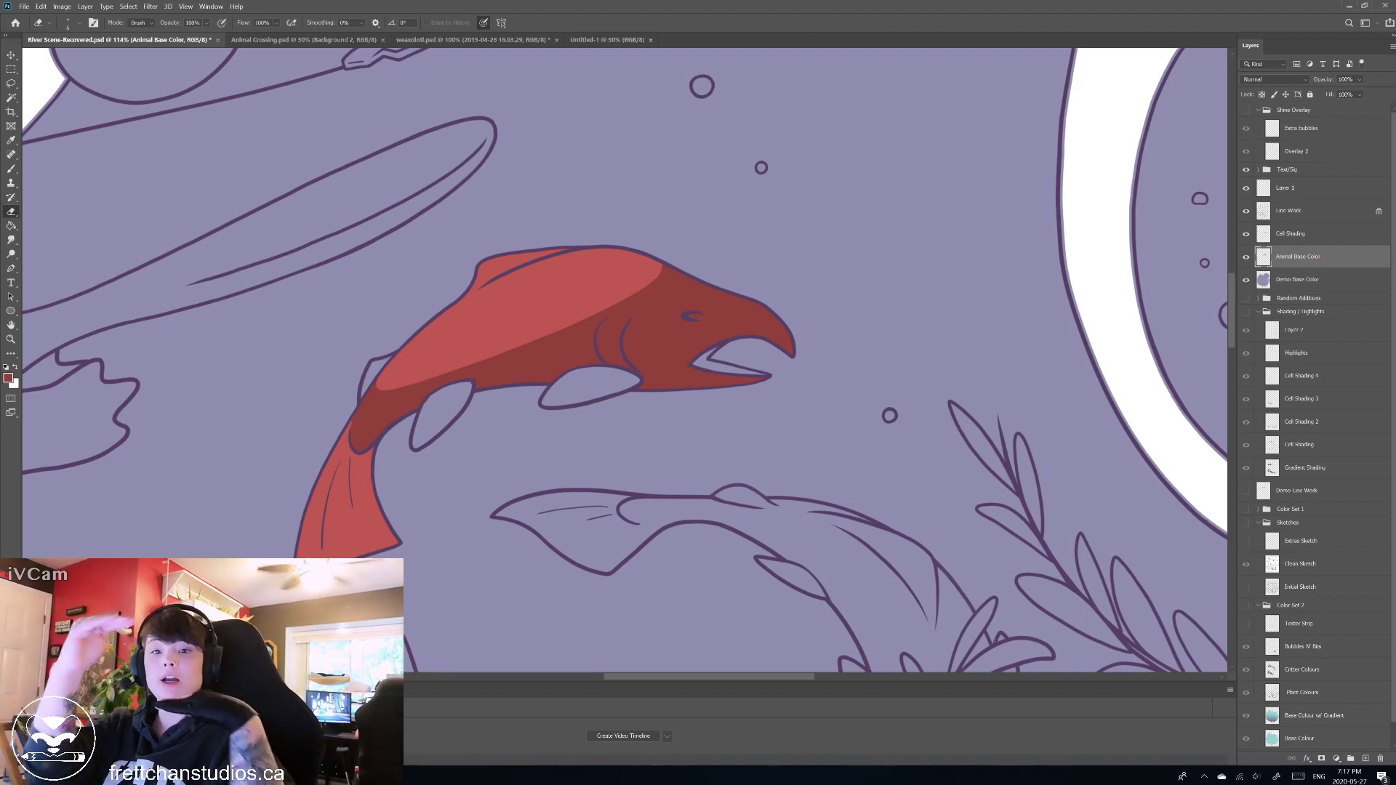
left_click(1366, 759)
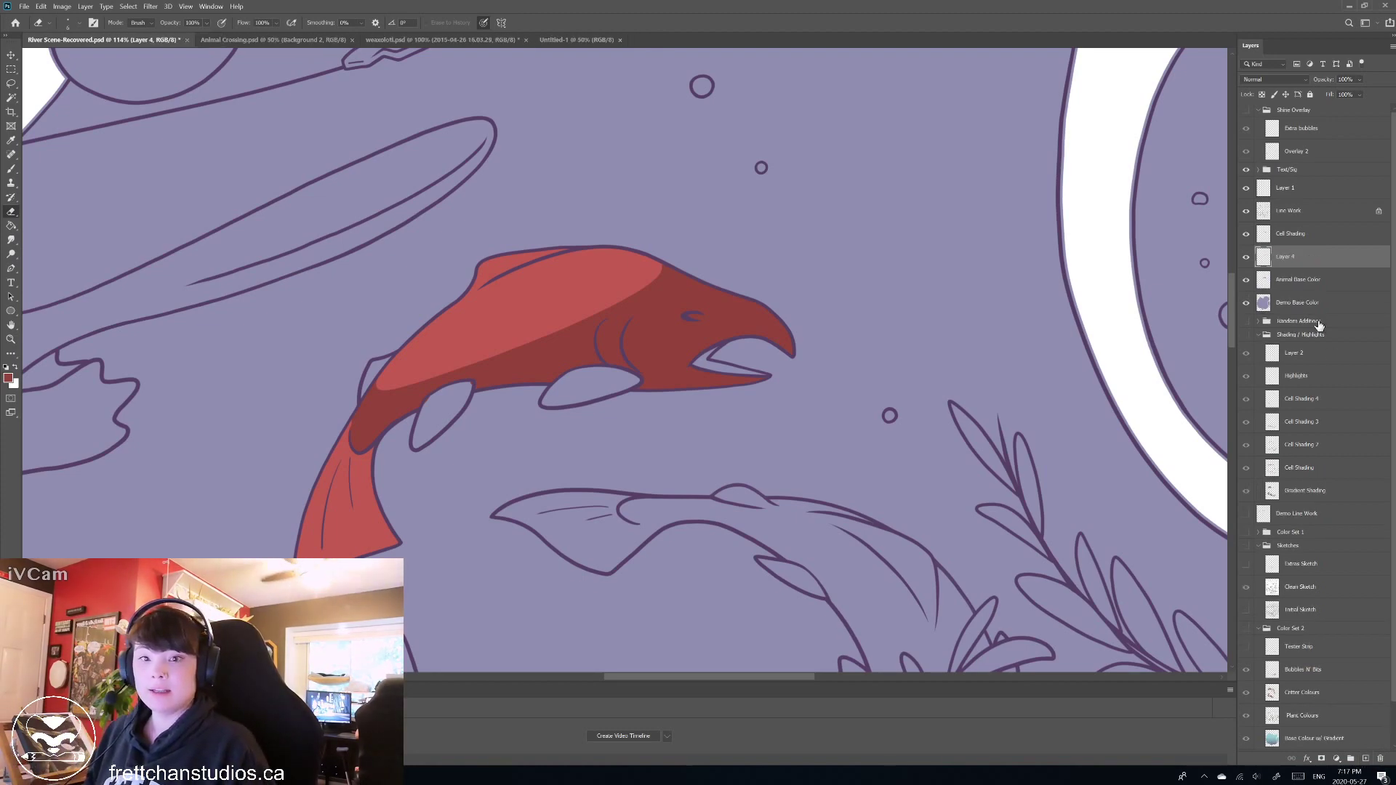
double_click(1283, 256)
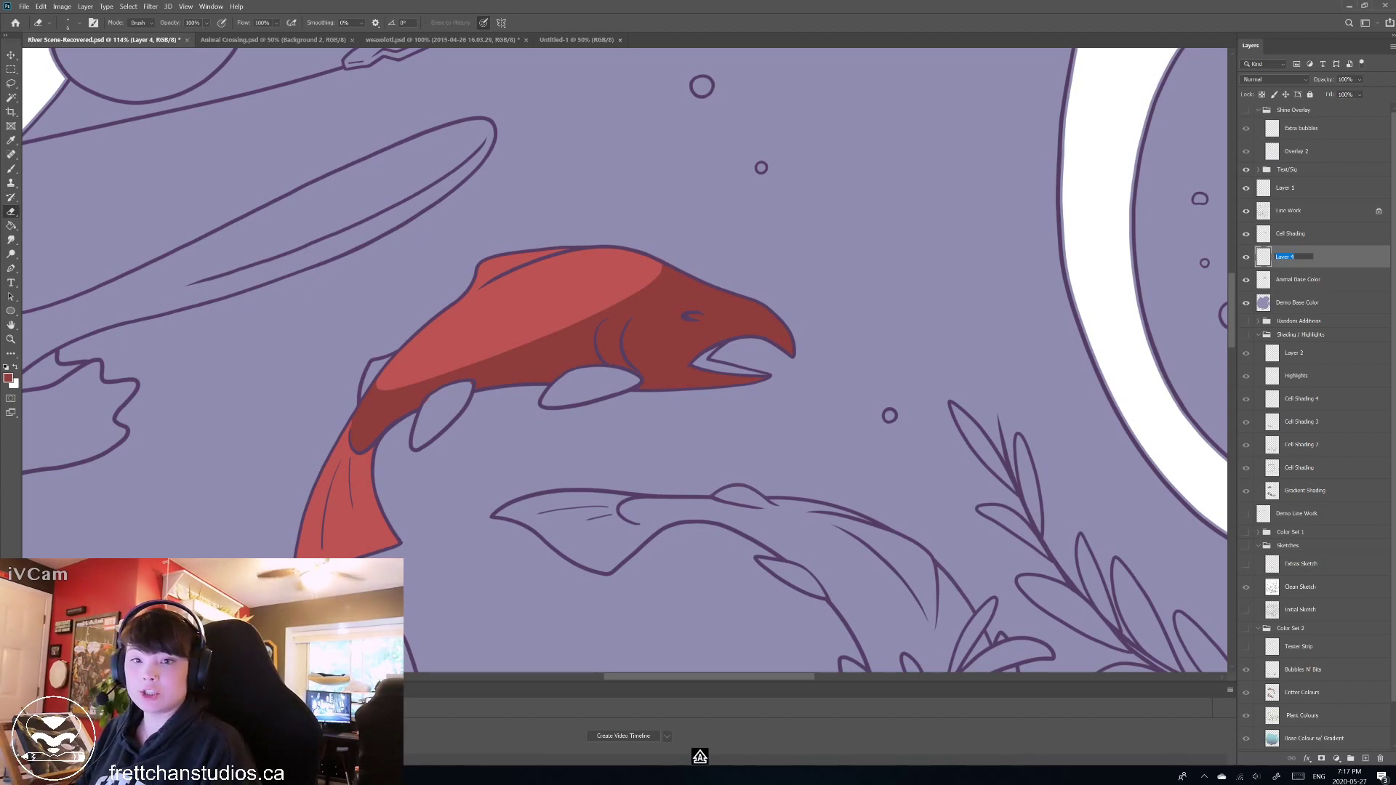
type("Gr")
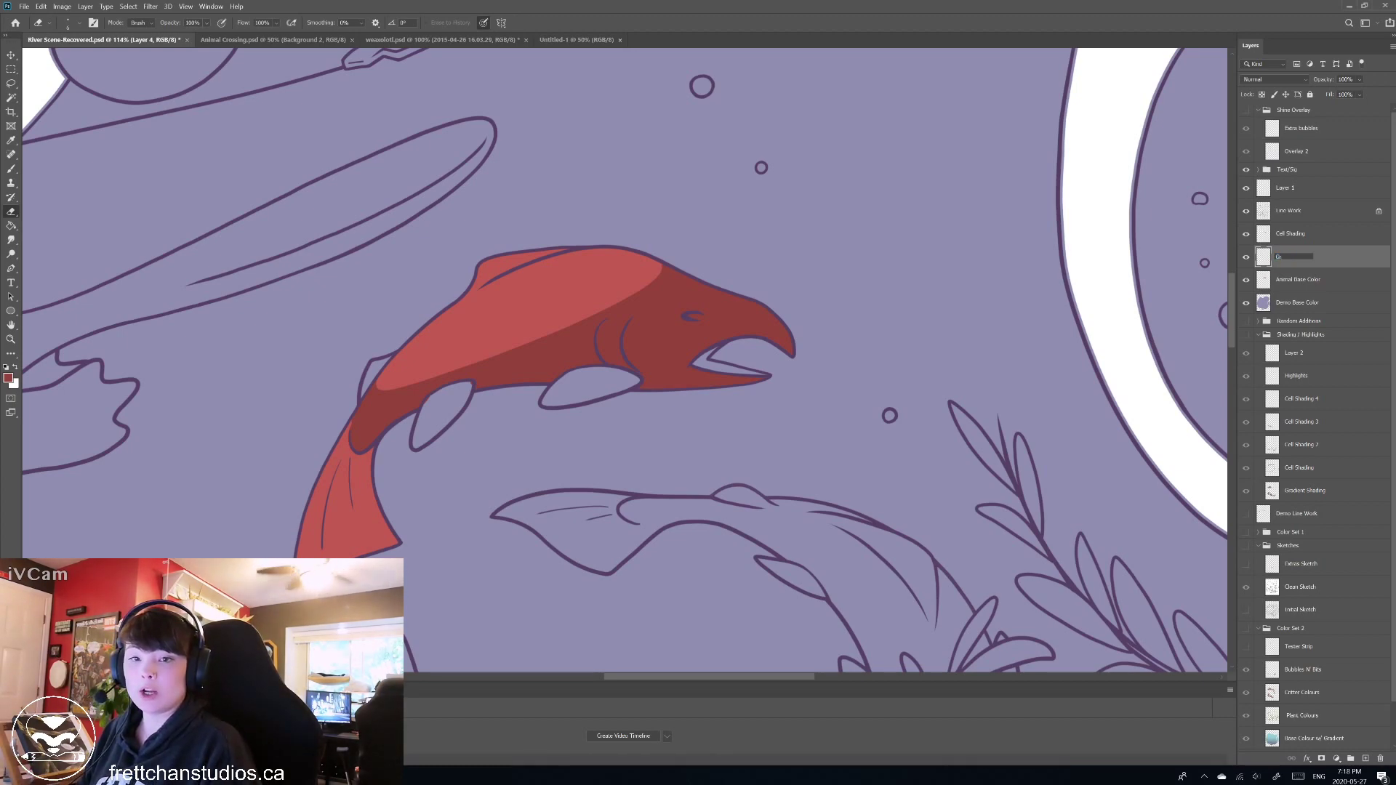
type("adient Shading")
key("Return")
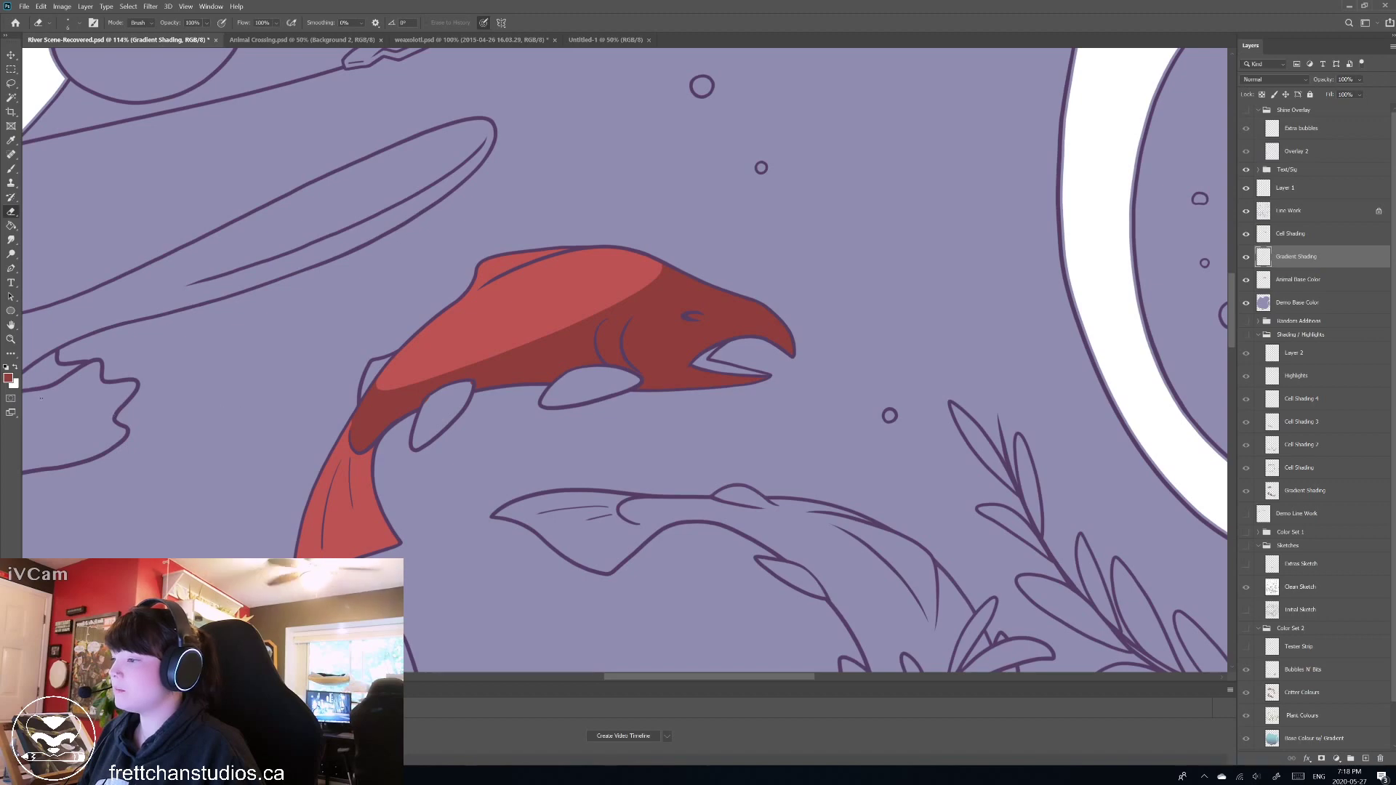
Set the foreground colour to the fish's light base red and the background colour to its dark shading red.
left_click(9, 379)
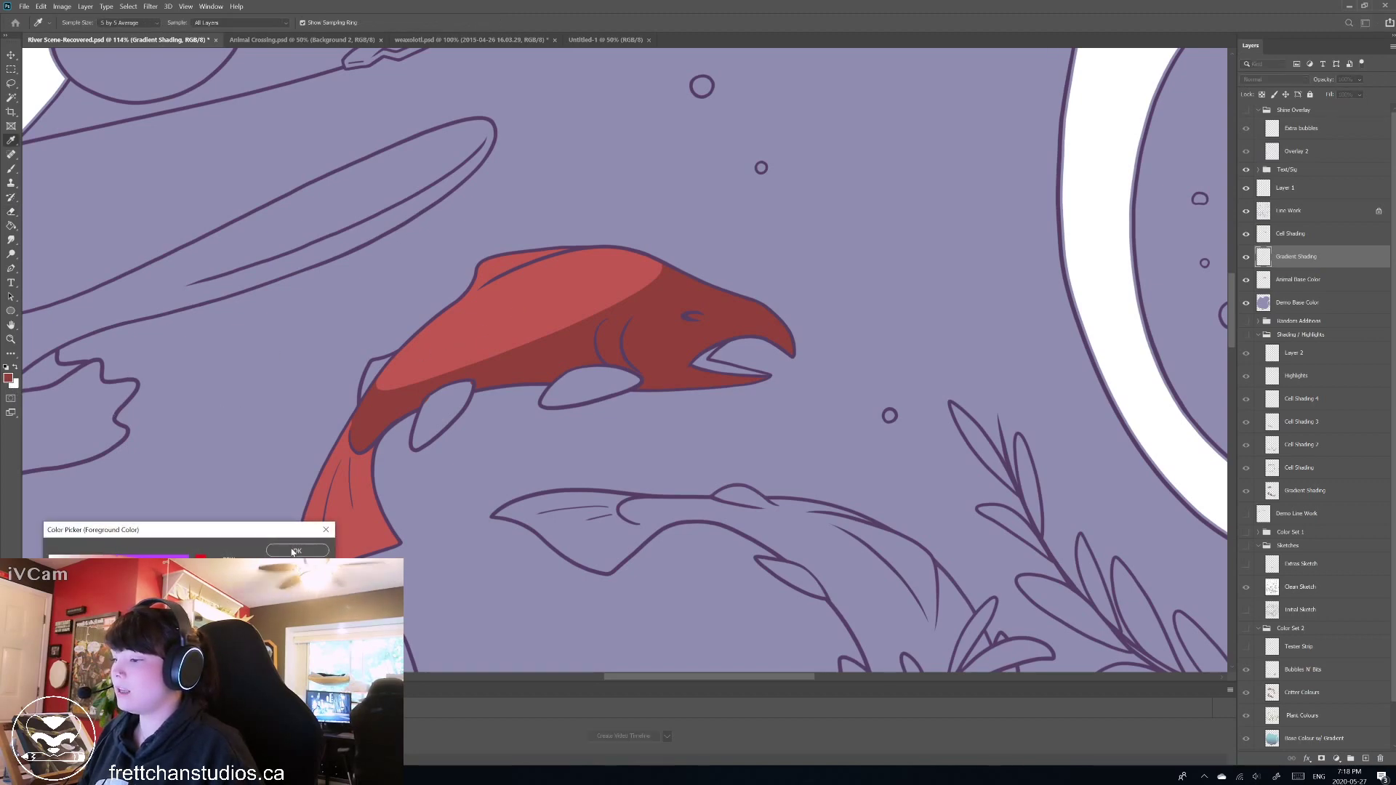
left_click(292, 552)
left_click(14, 390)
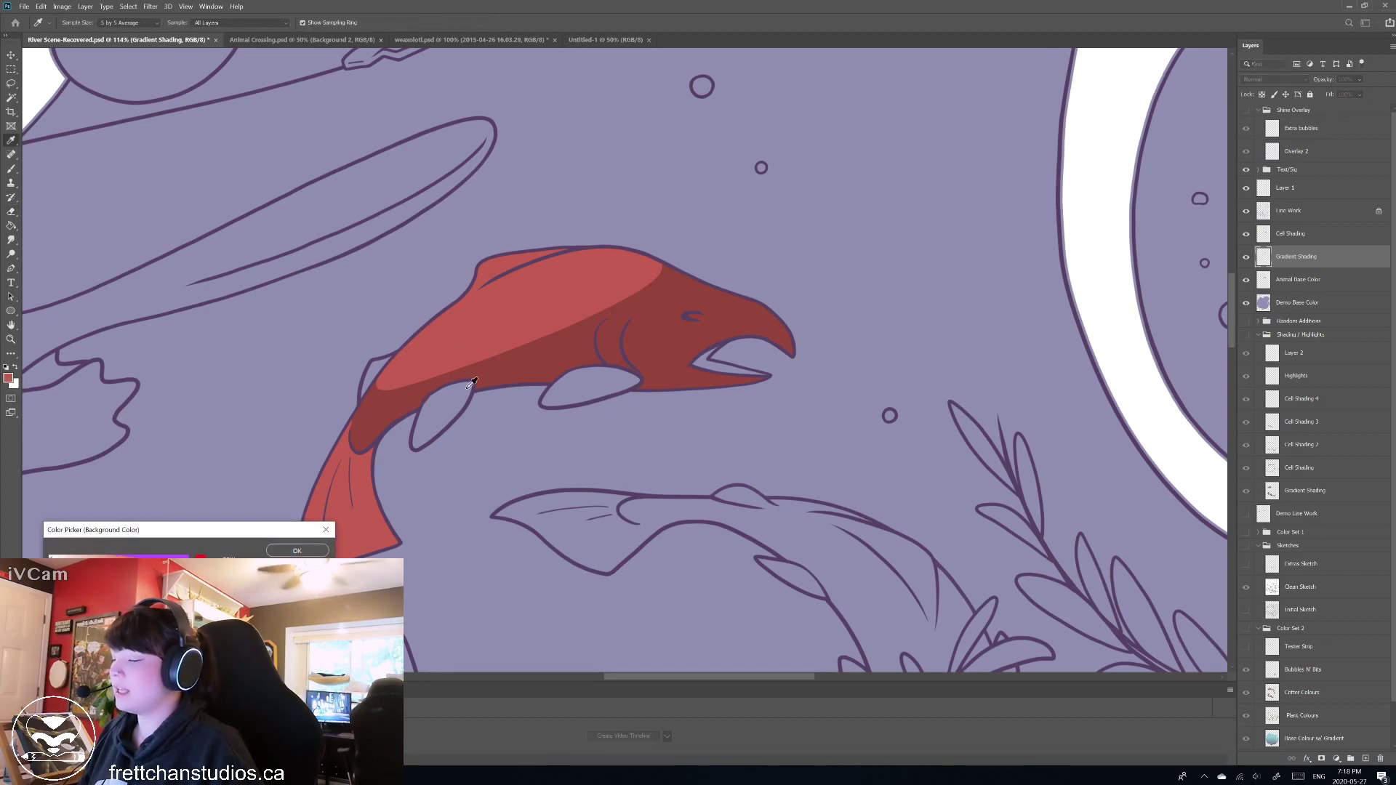
left_click(528, 367)
left_click(292, 551)
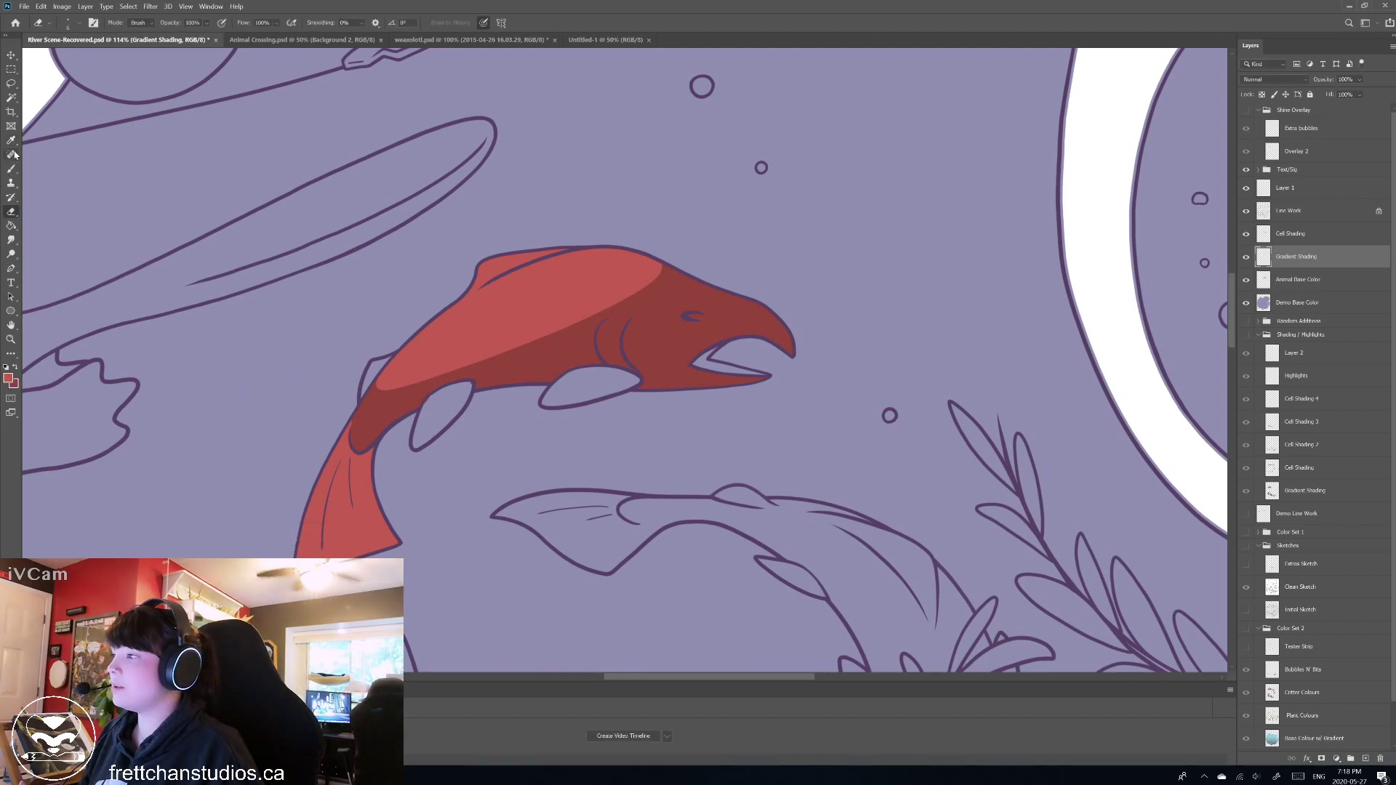
Switch to the Gradient tool and review the foreground colour in the Color Picker, accepting it as is.
left_click(12, 227)
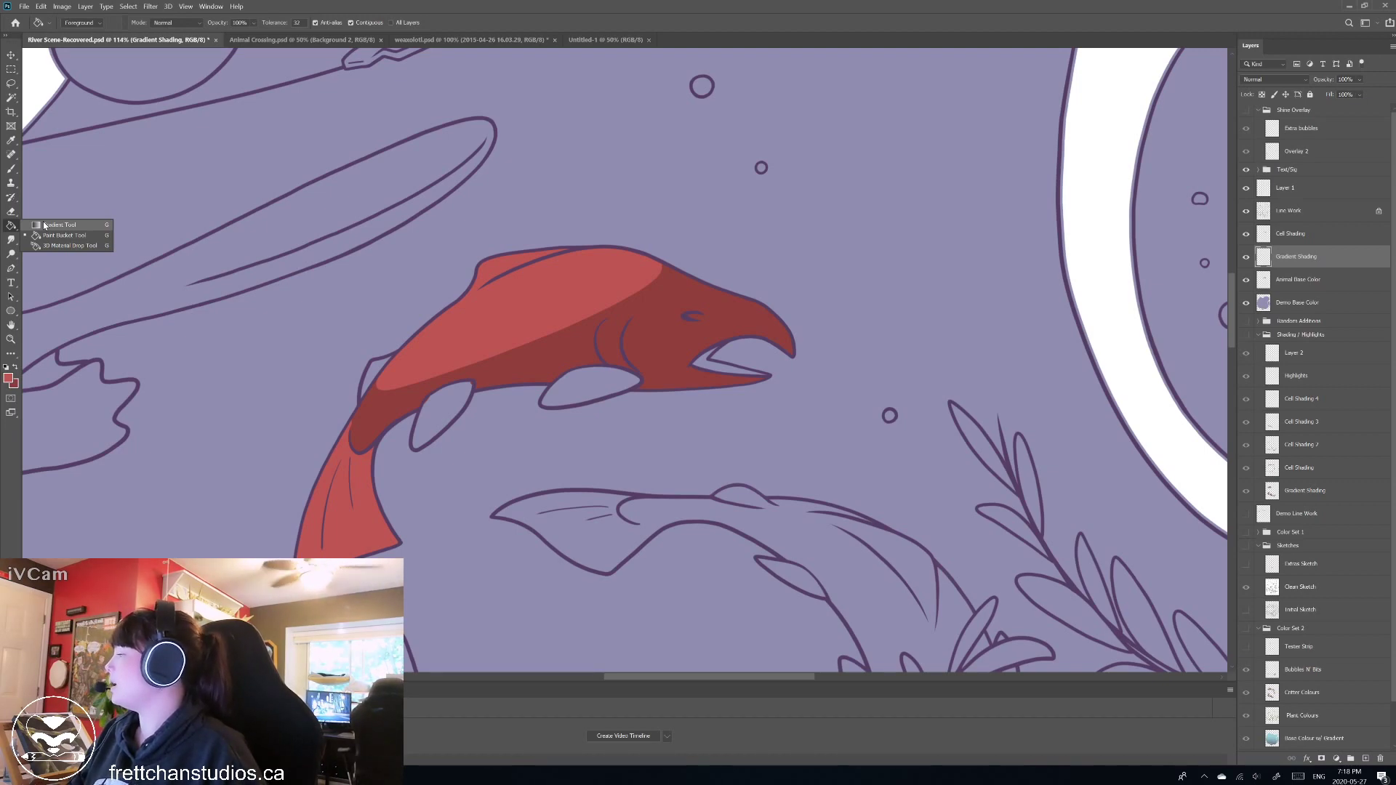
left_click(45, 225)
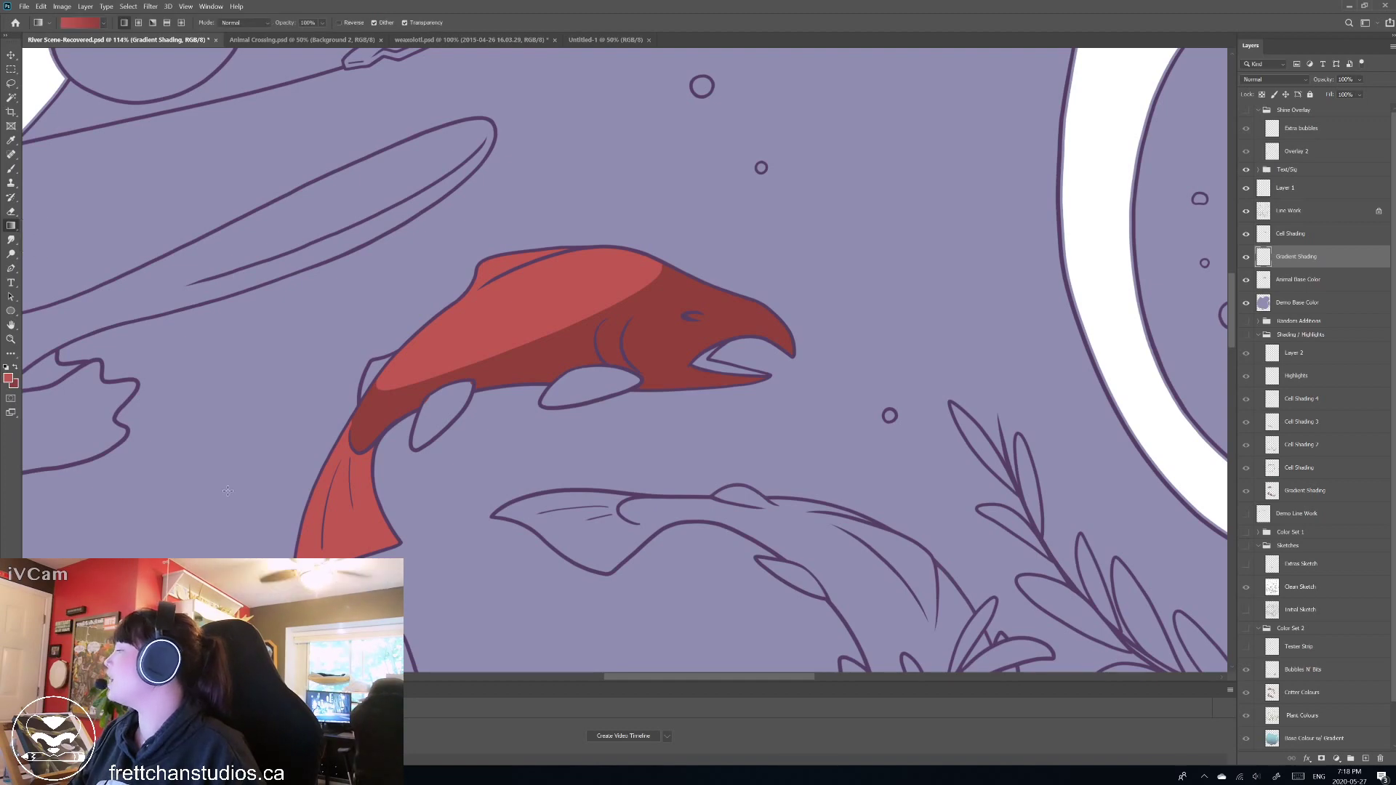
left_click(9, 381)
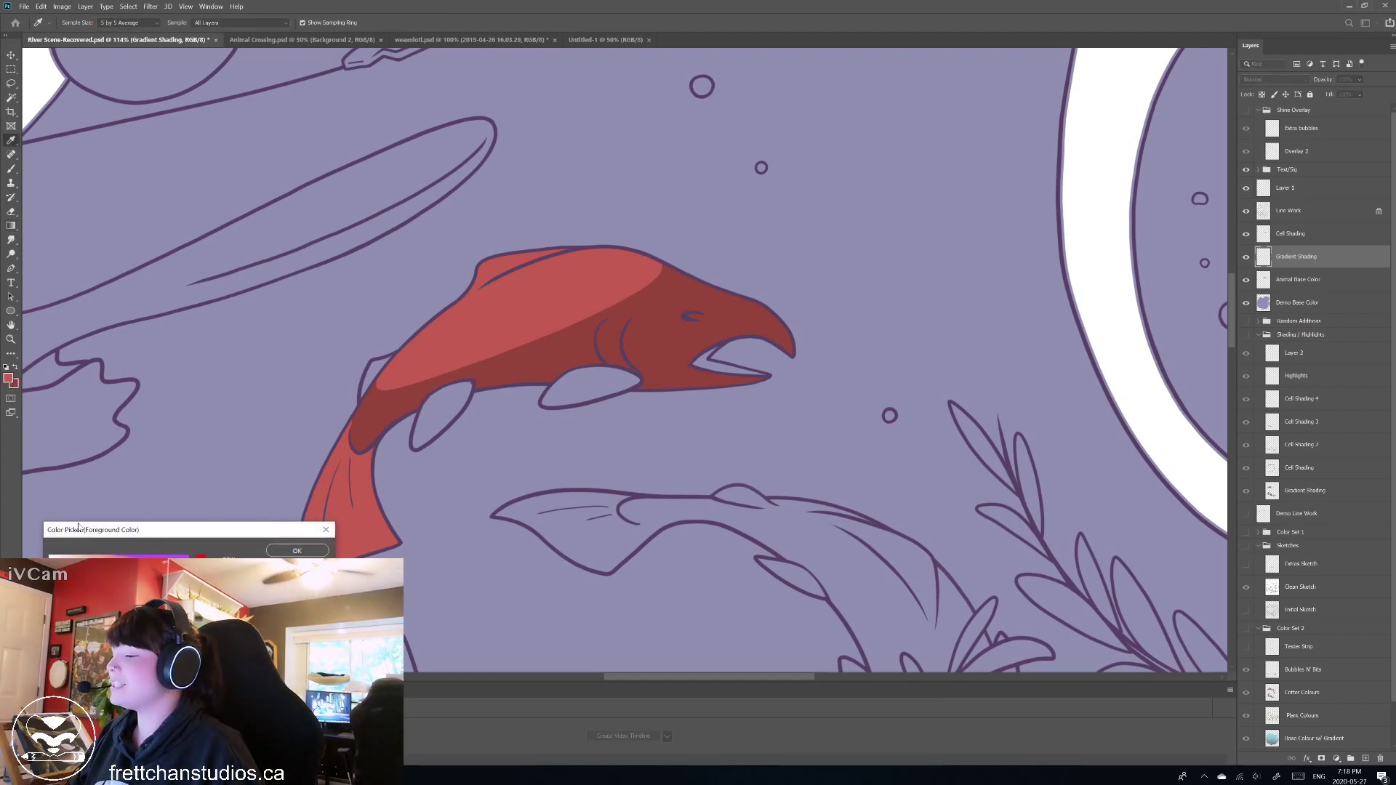
left_click_drag(157, 537, 932, 189)
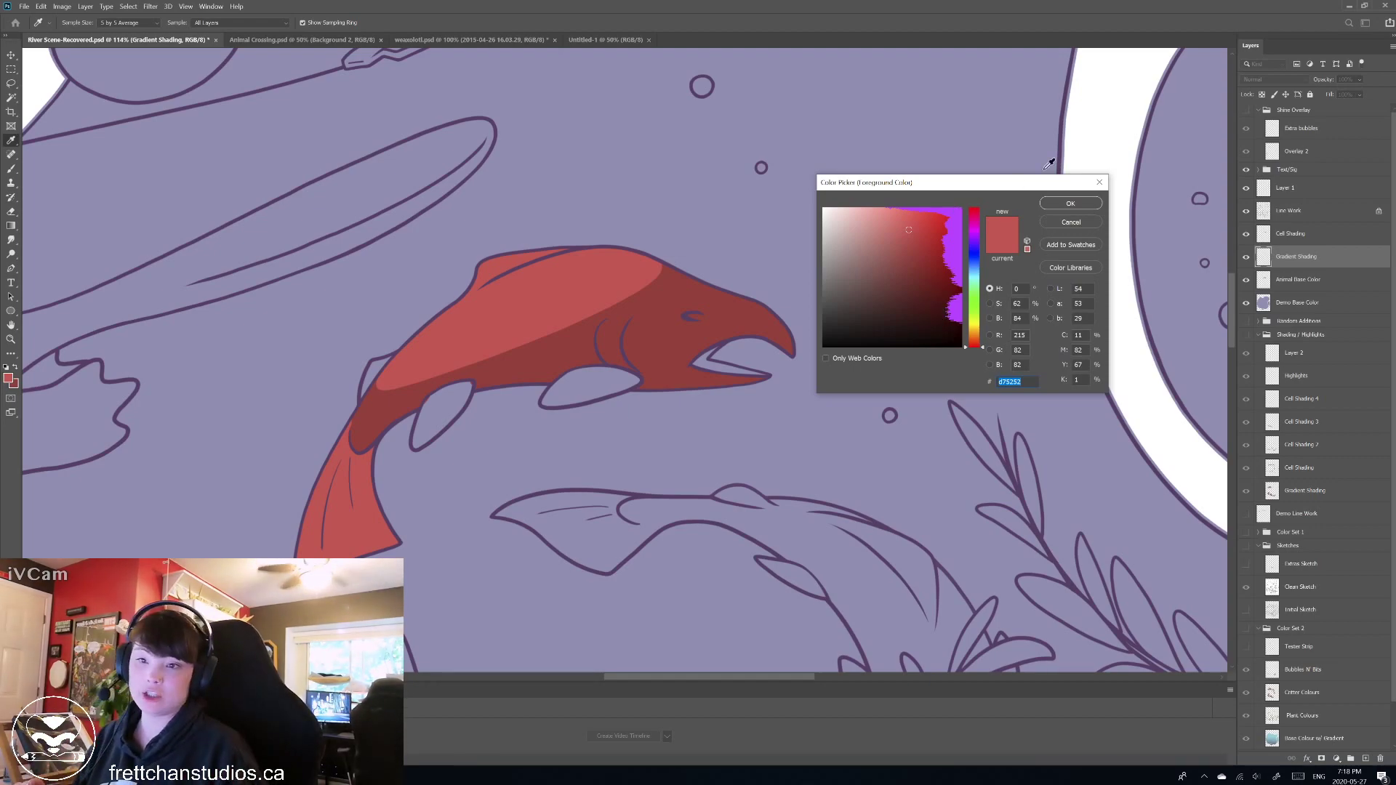
left_click(1071, 204)
key("g")
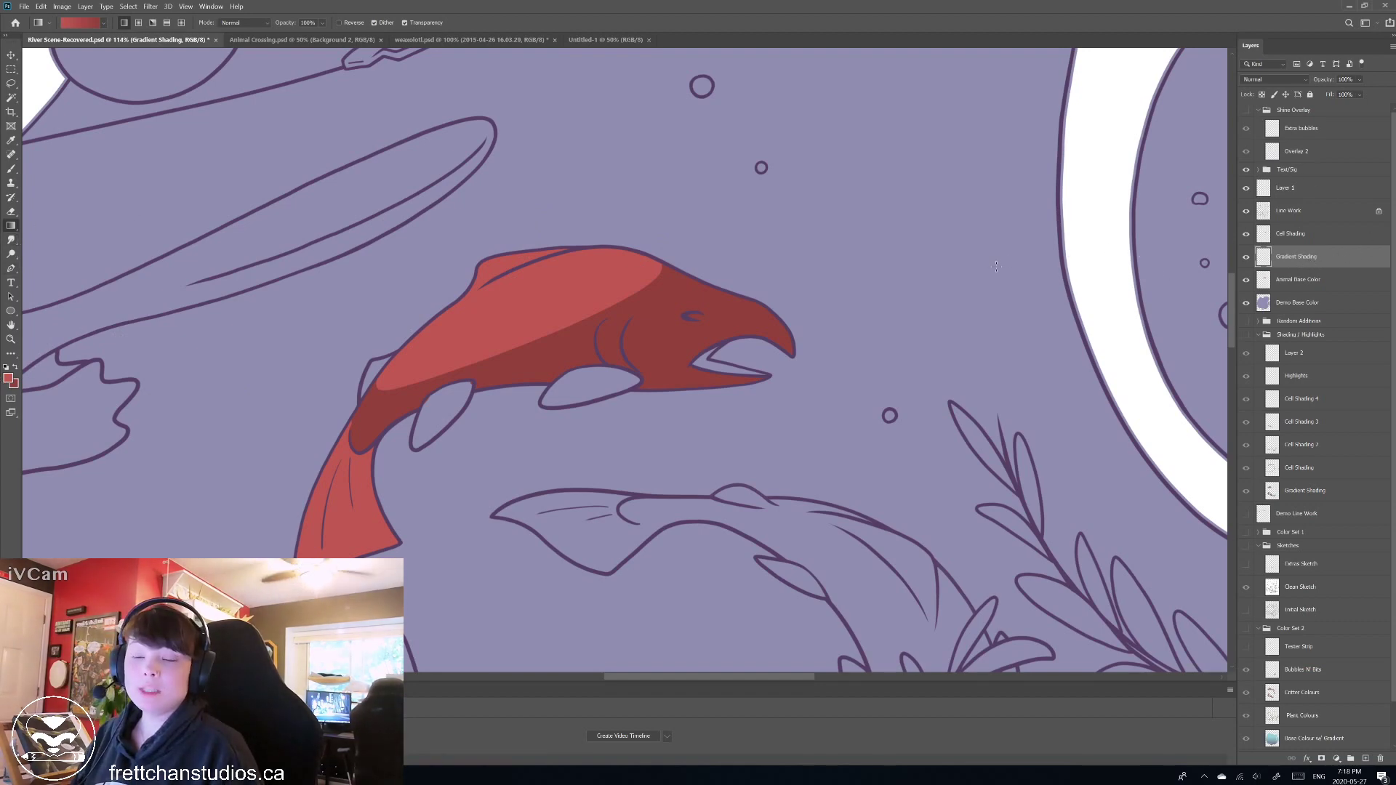
Magic Wand select the fish's body areas on the Line Work layer, expand the selection, and return to Gradient Shading with the Gradient tool.
left_click(1287, 215)
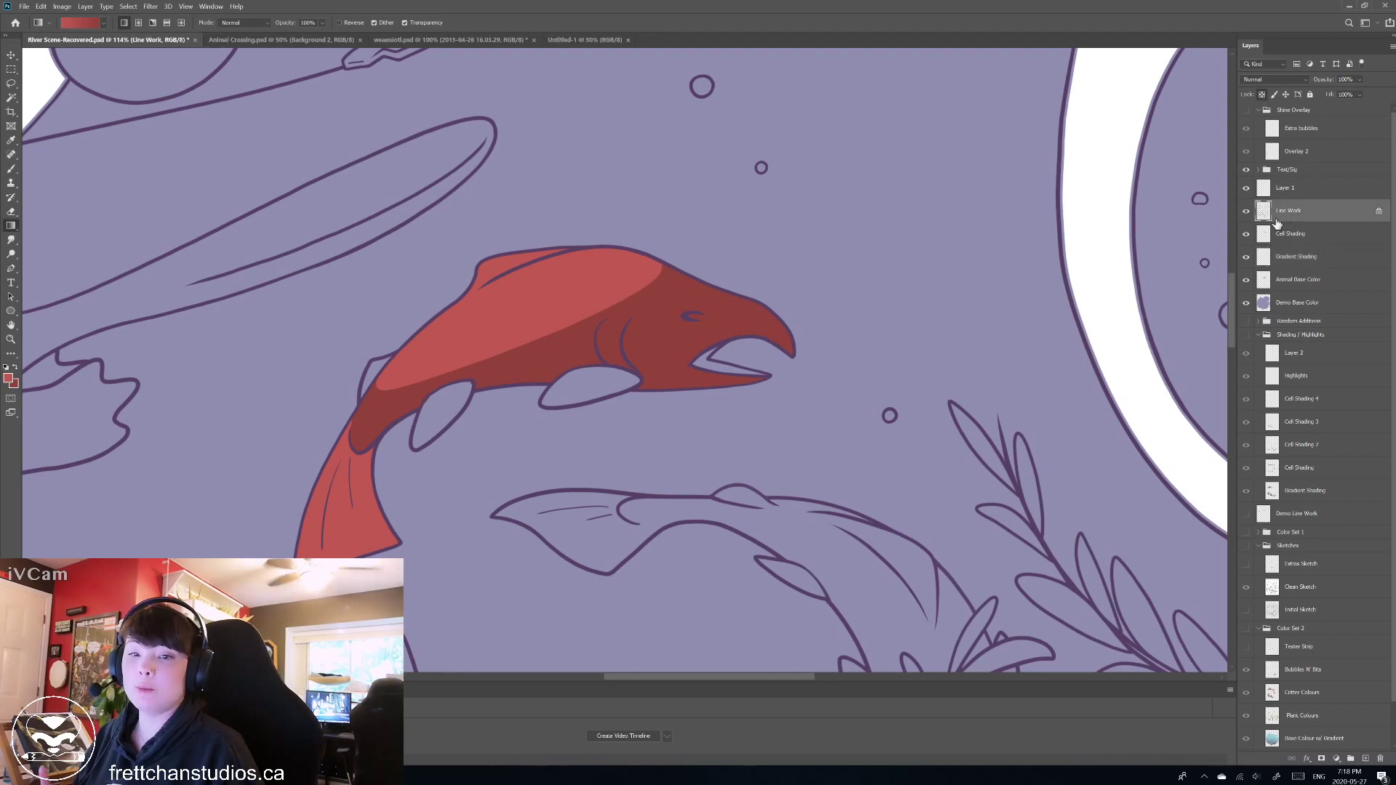
left_click(11, 97)
left_click(492, 318)
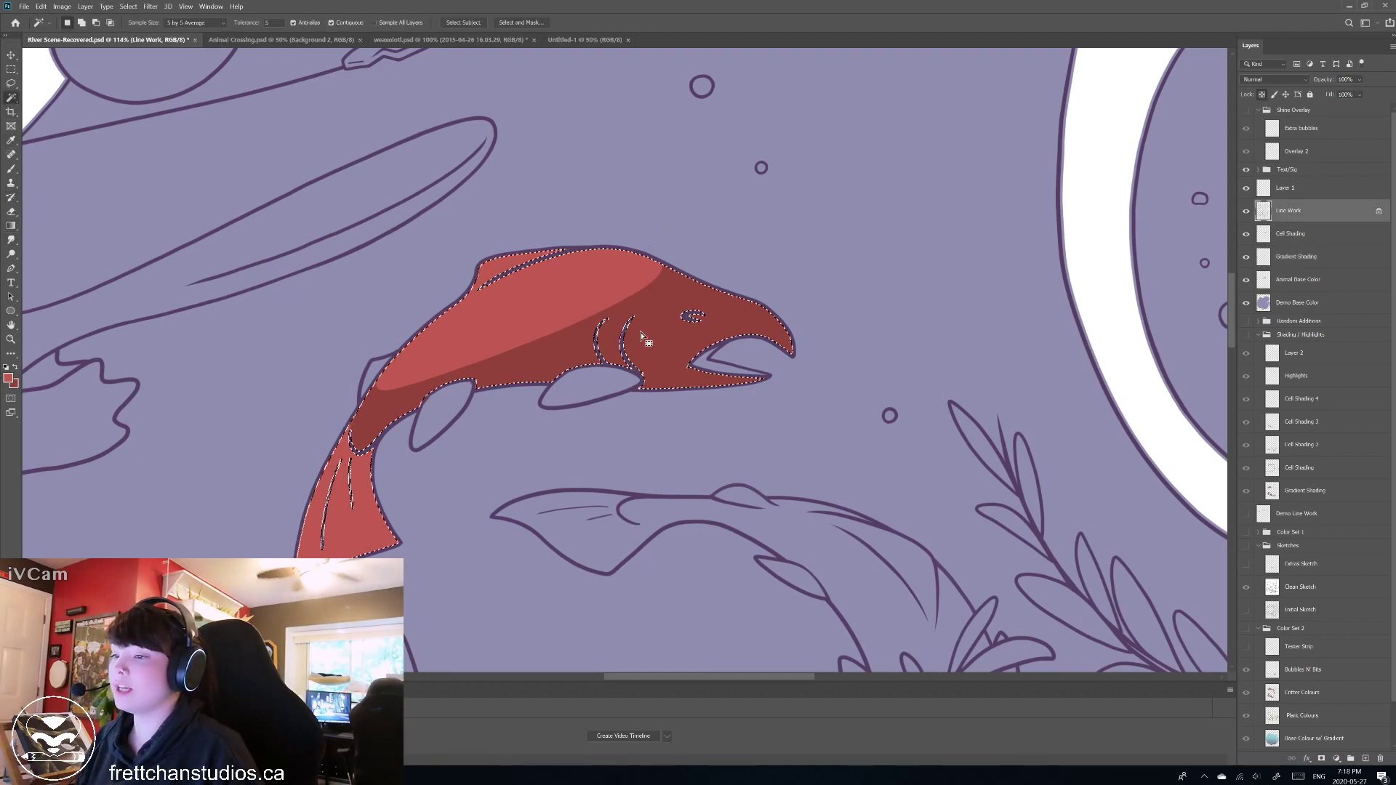
left_click(127, 6)
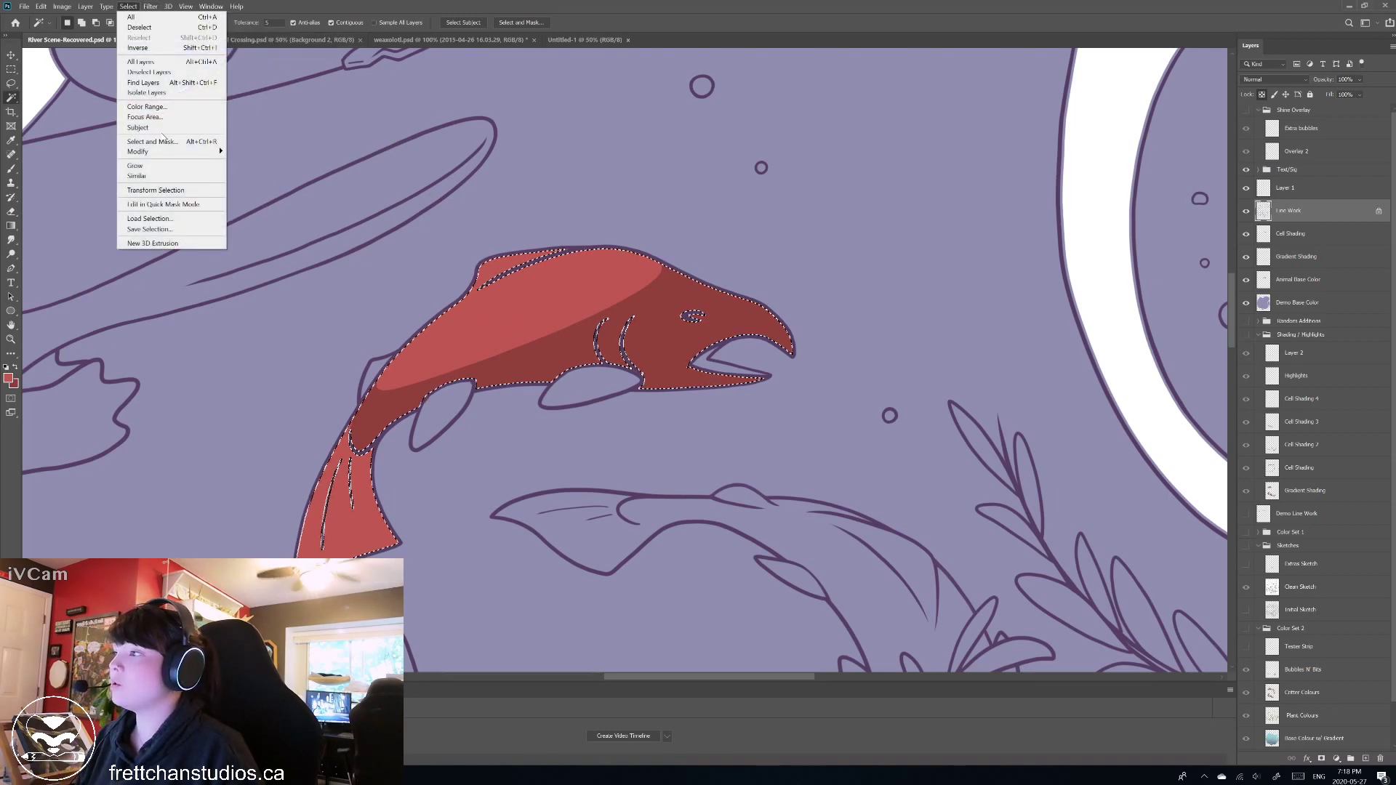
mouse_move(161, 152)
left_click(264, 175)
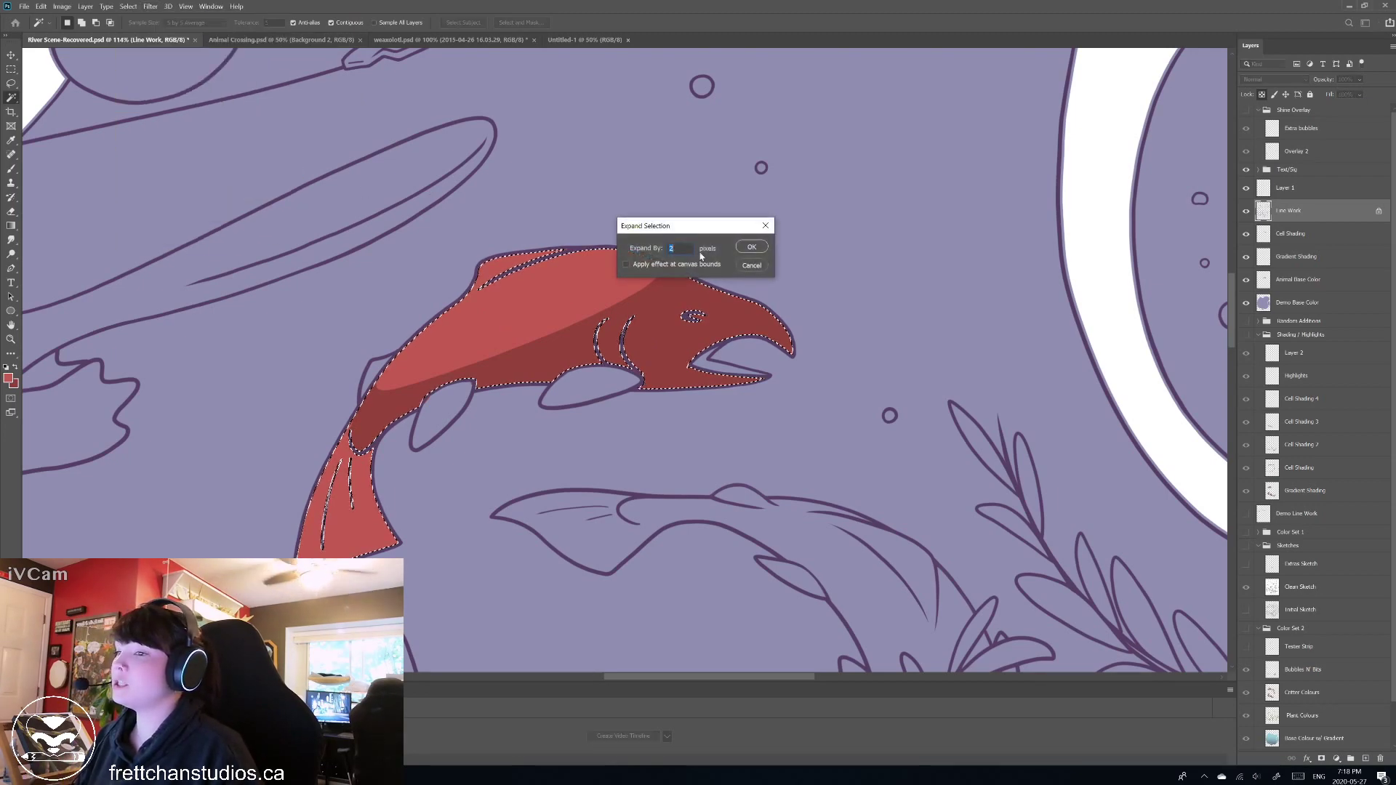
left_click(749, 243)
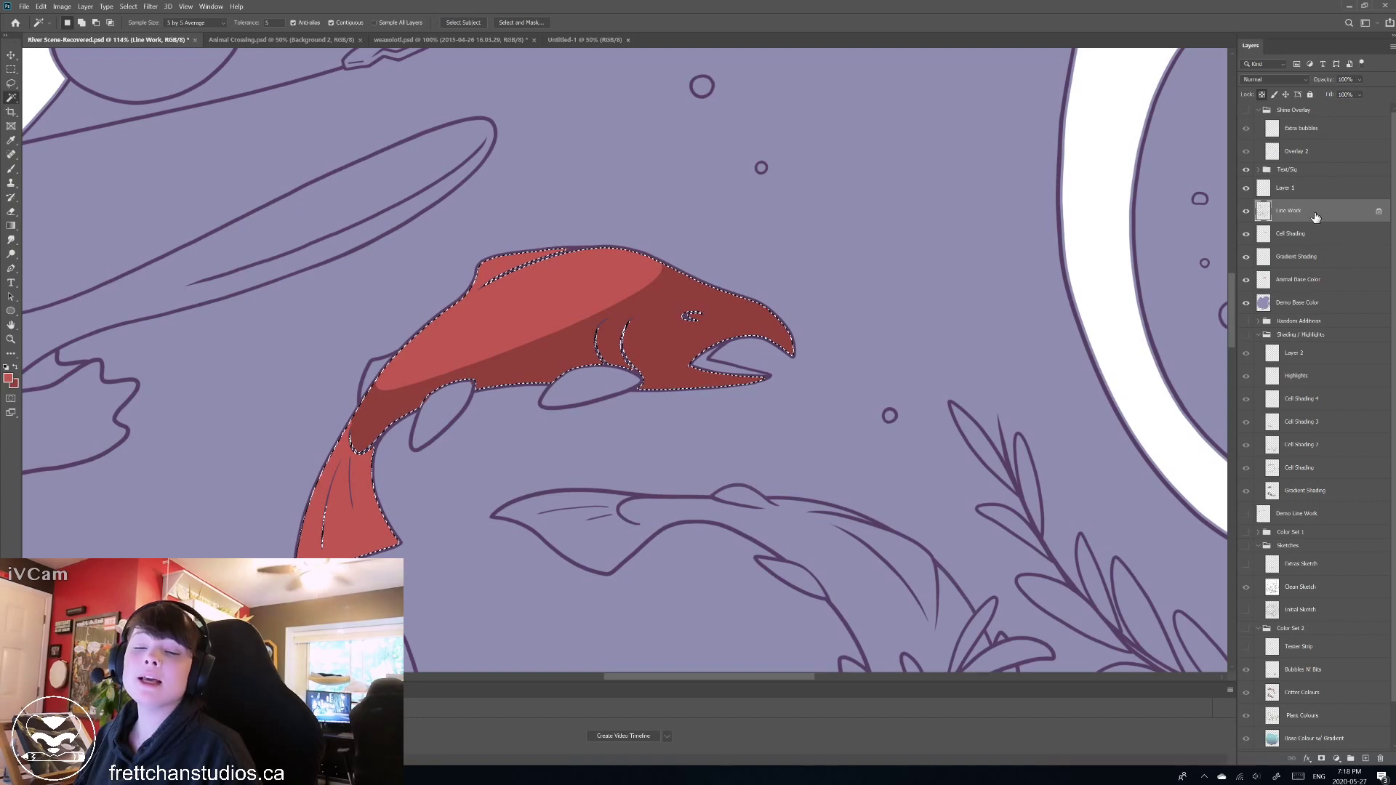
left_click(1300, 259)
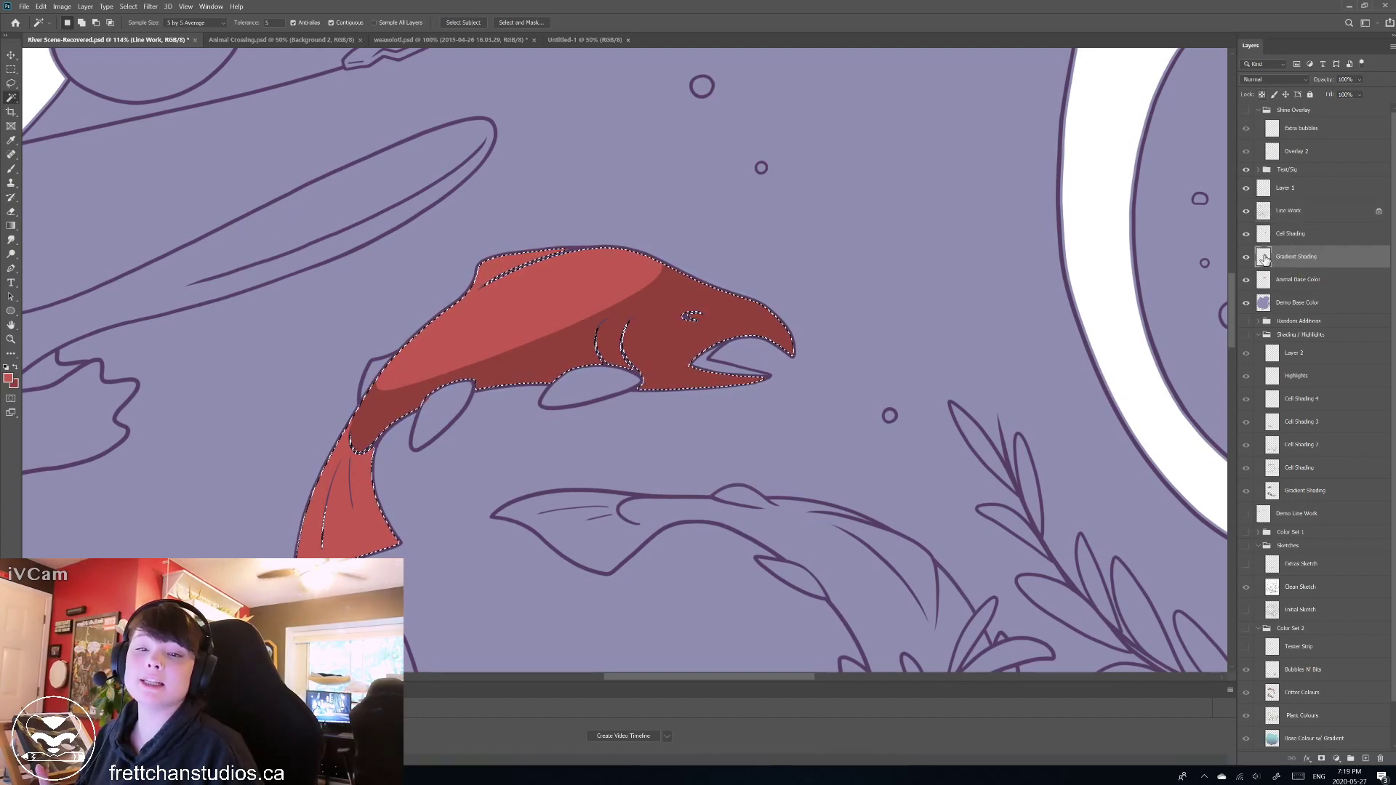
left_click(11, 226)
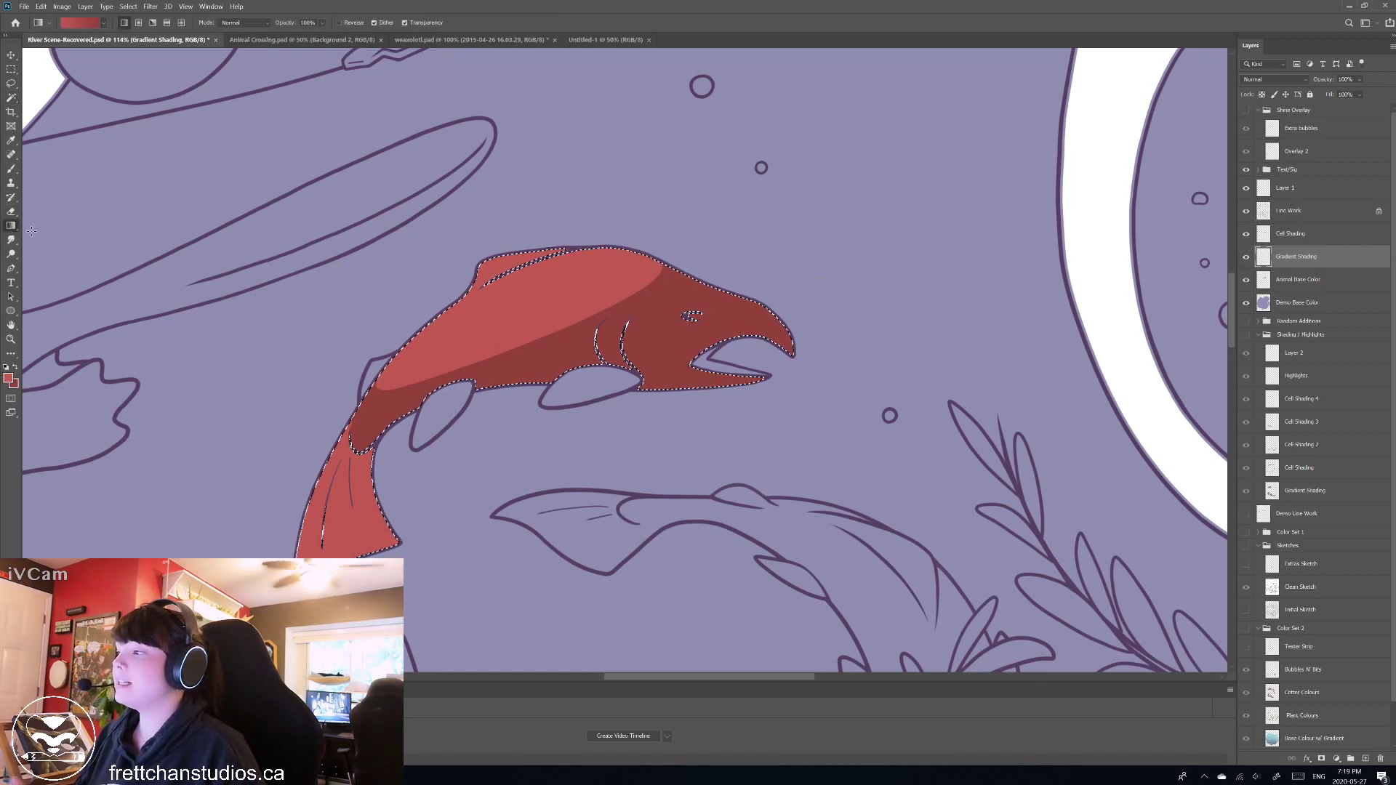
left_click_drag(488, 285, 533, 353)
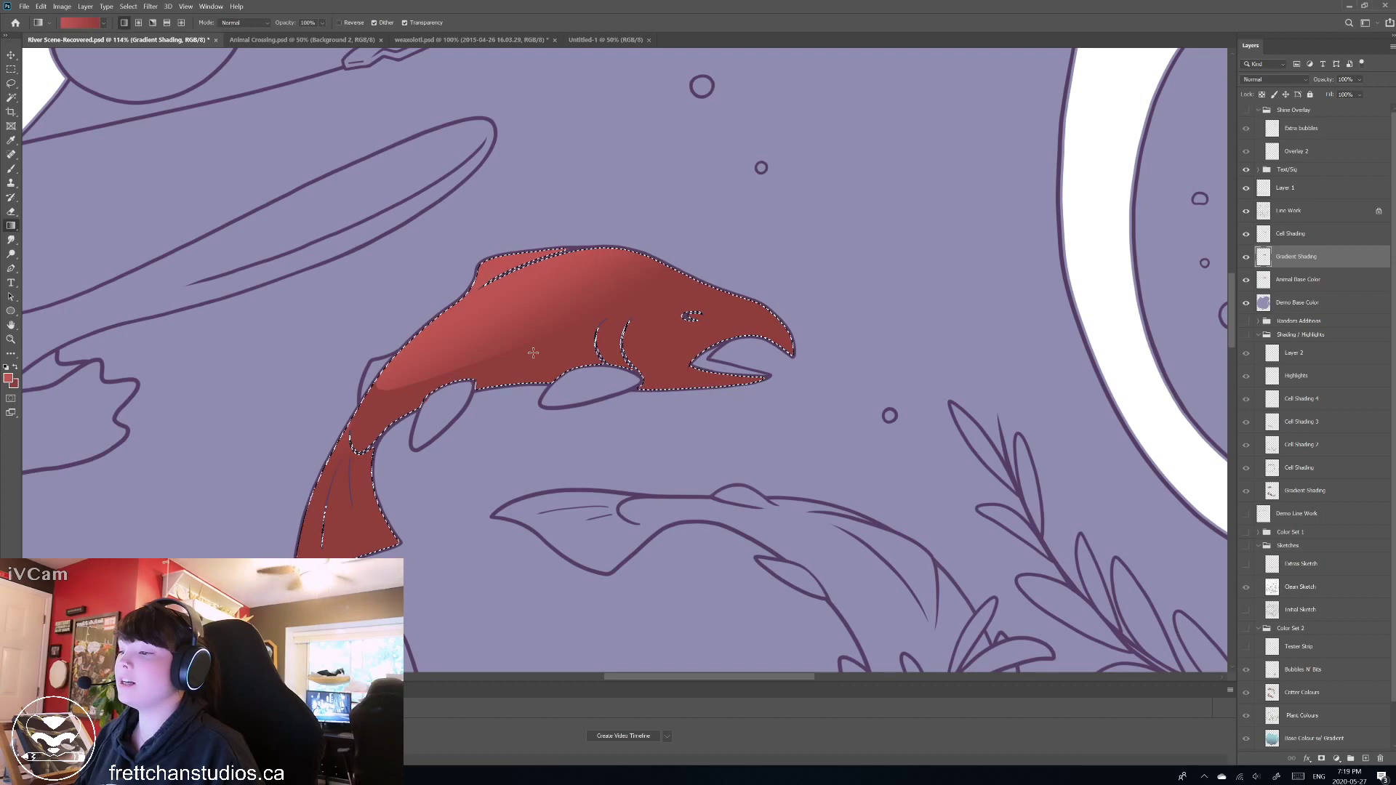
left_click_drag(510, 272, 607, 334)
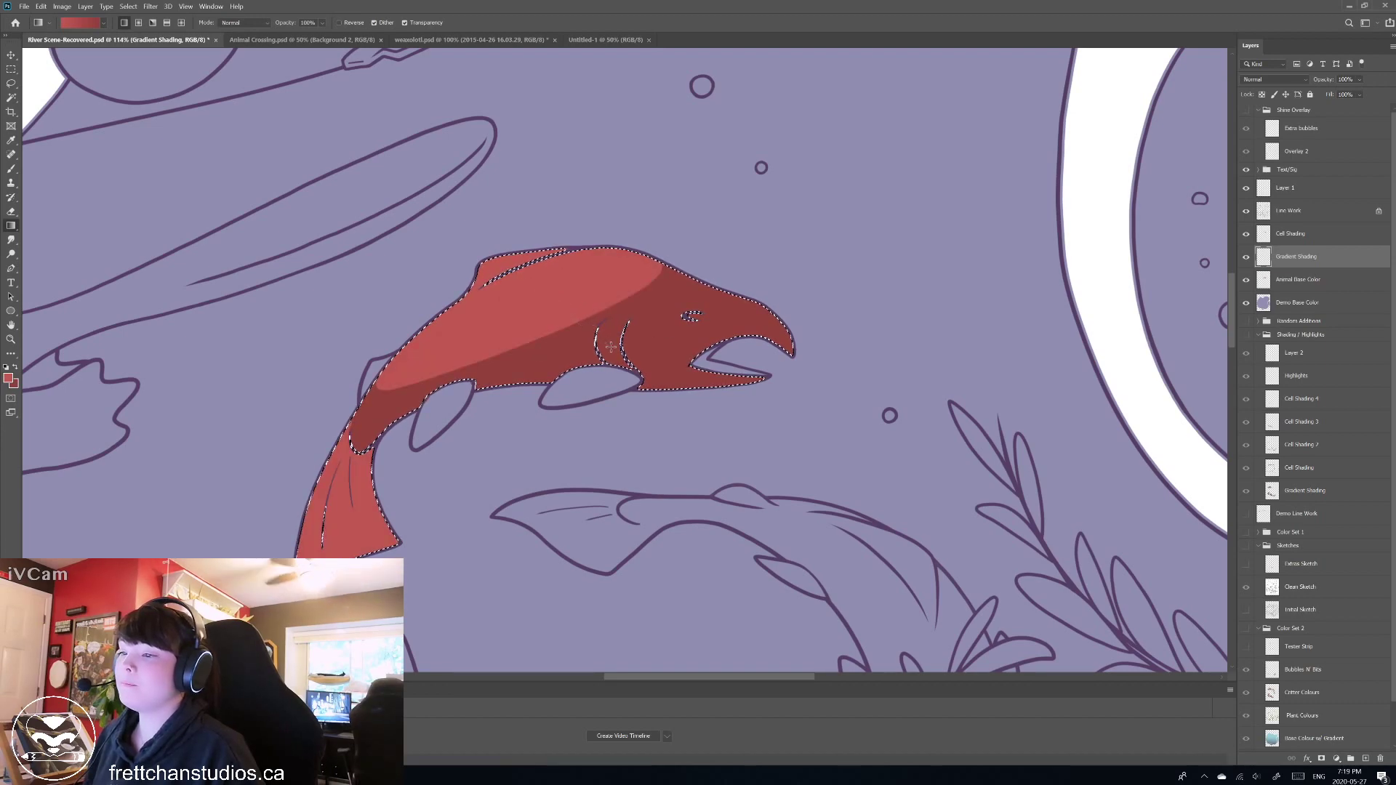
key("ctrl+z")
left_click_drag(512, 274, 539, 371)
key("ctrl+z")
Fill the selected fish with a light-to-dark red gradient running diagonally from the upper back toward the tail, and clear the selection.
left_click_drag(544, 277, 398, 396)
key("ctrl+z")
key("ctrl+shift+z")
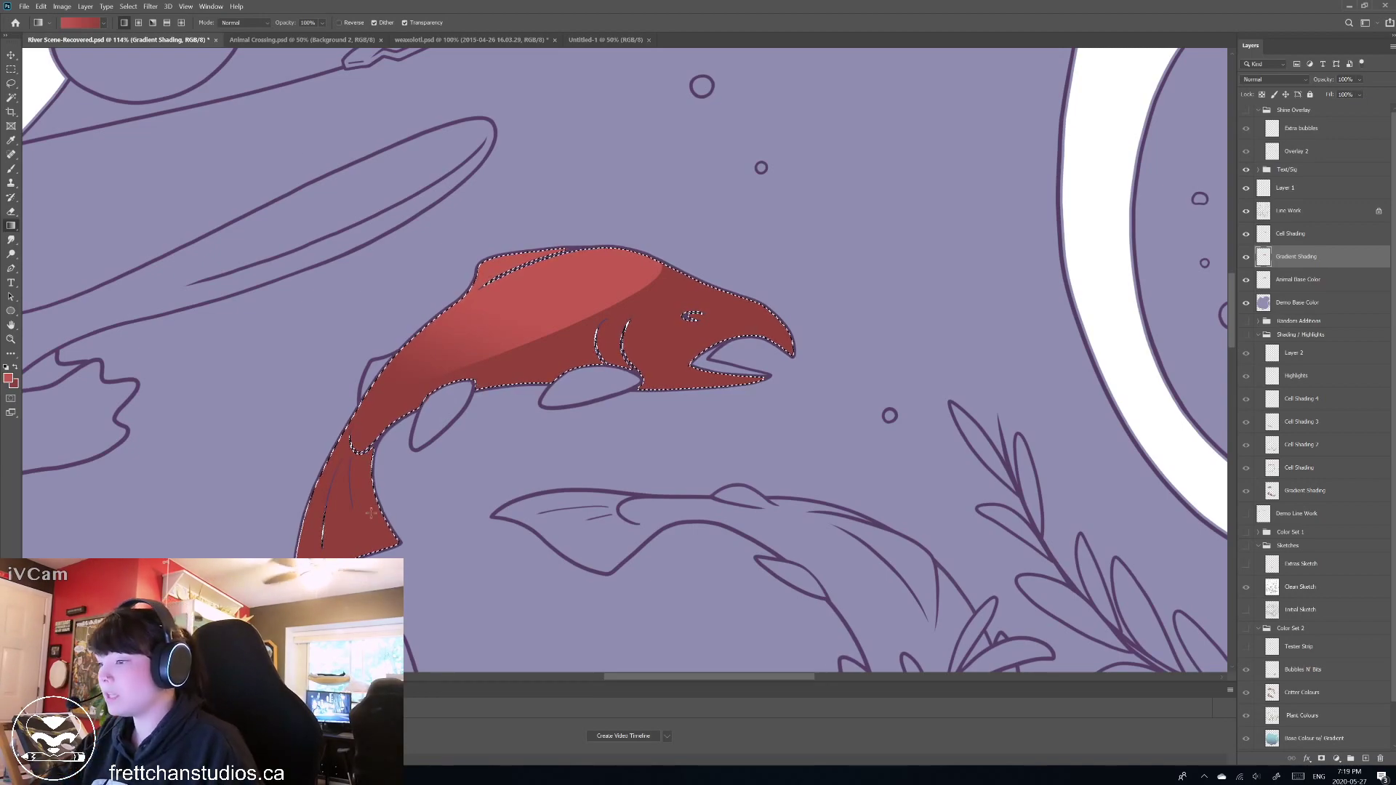
key("l")
key("ctrl+d")
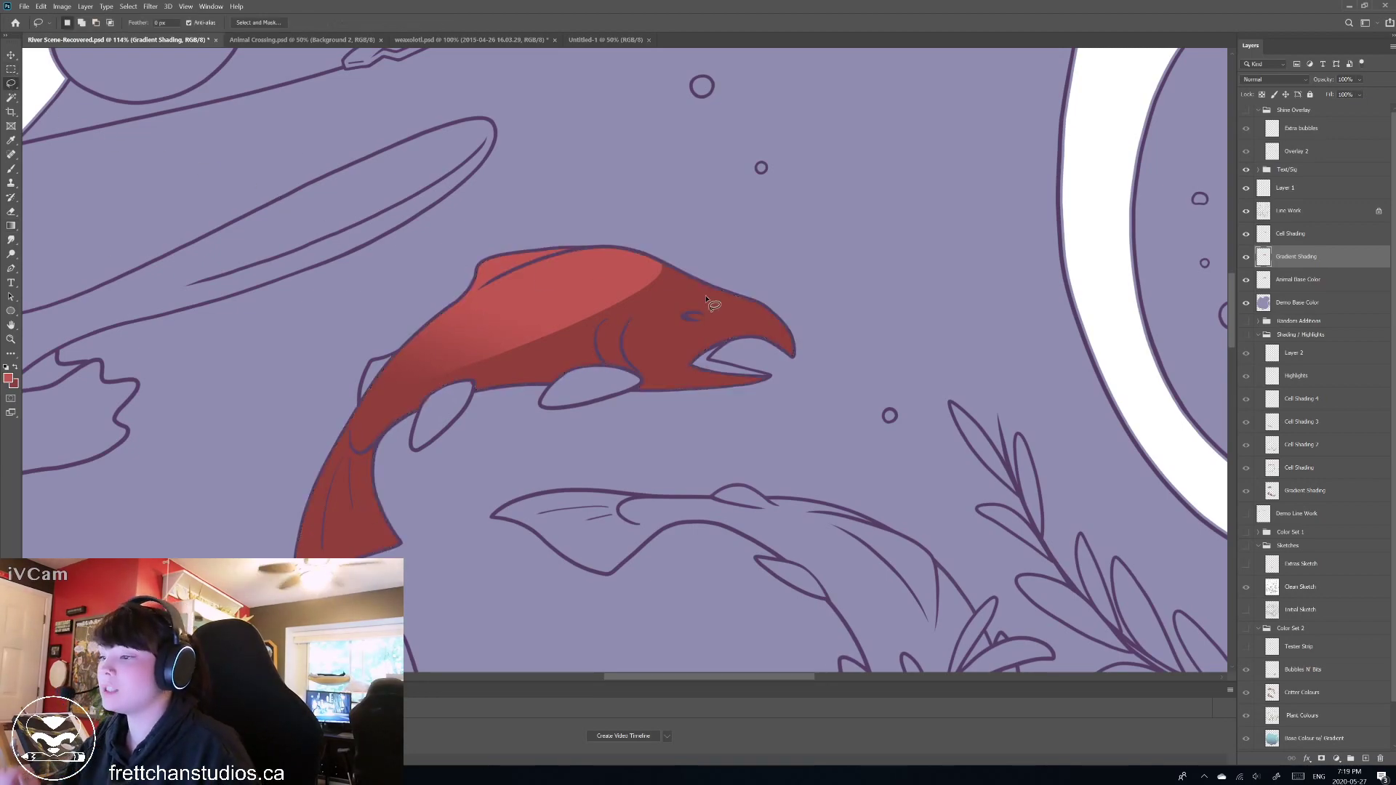
Examine the shaded fish within the whole river scene and compare it with the characters' shading in the Animal Crossing document.
key("ctrl+minus")
key("ctrl+minus")
key("ctrl+minus")
key("ctrl+minus")
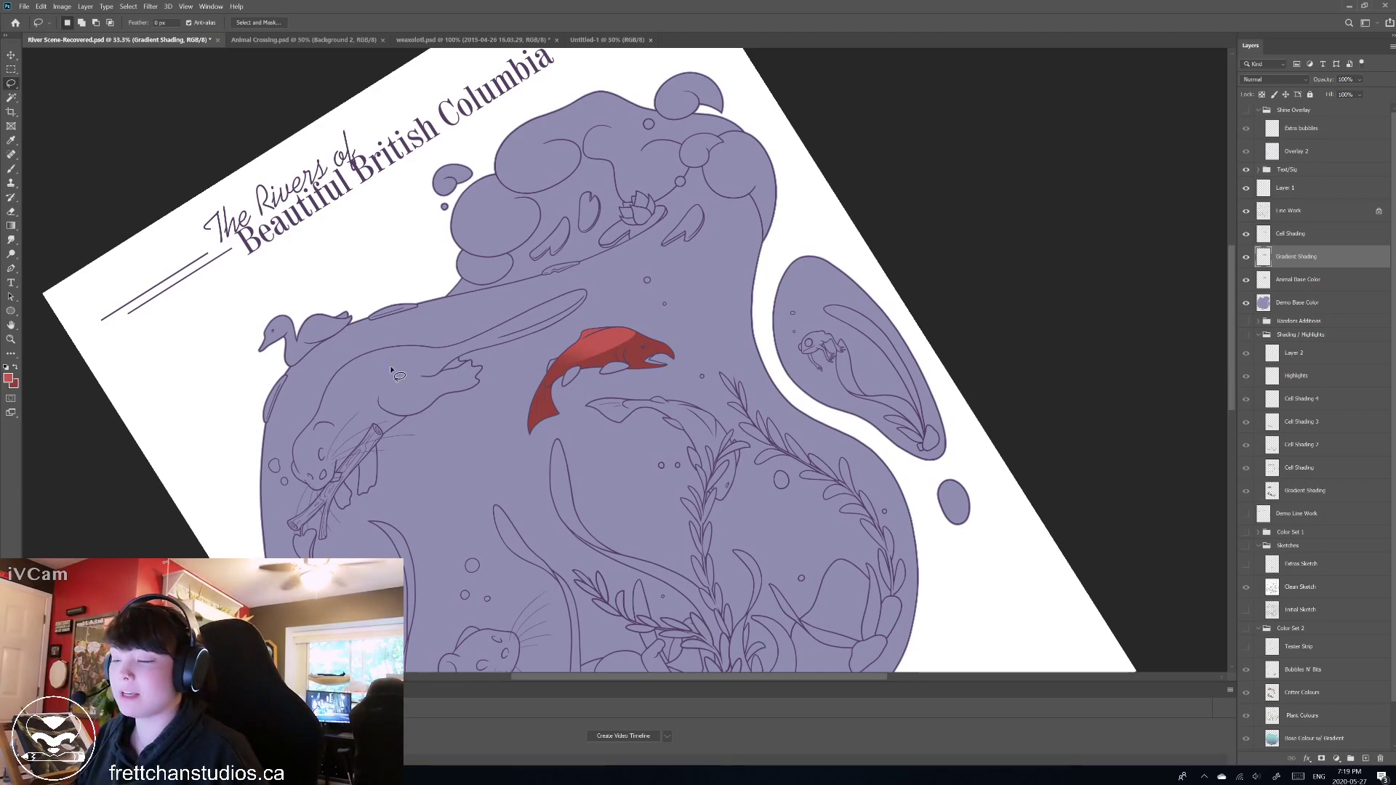
key("ctrl+plus")
key("ctrl+minus")
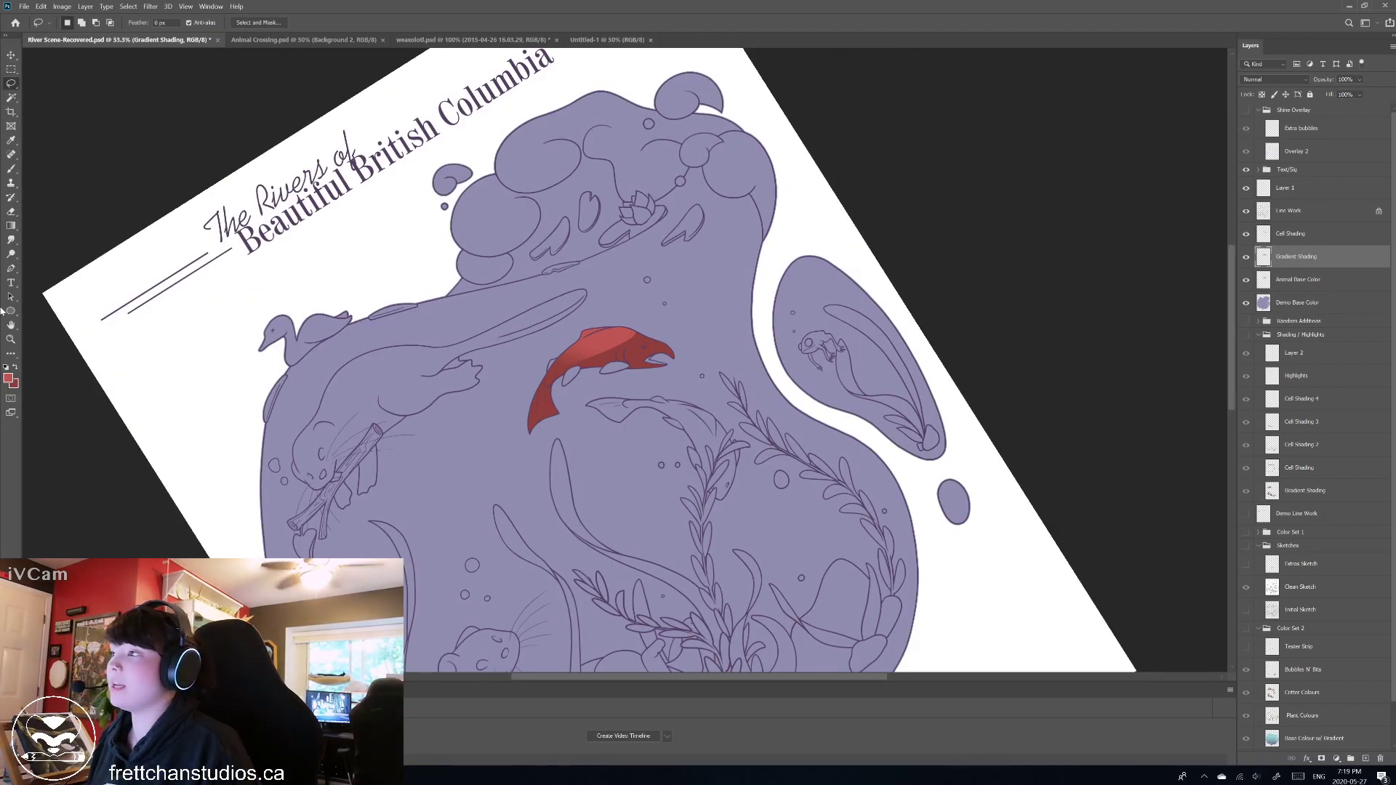
left_click(260, 42)
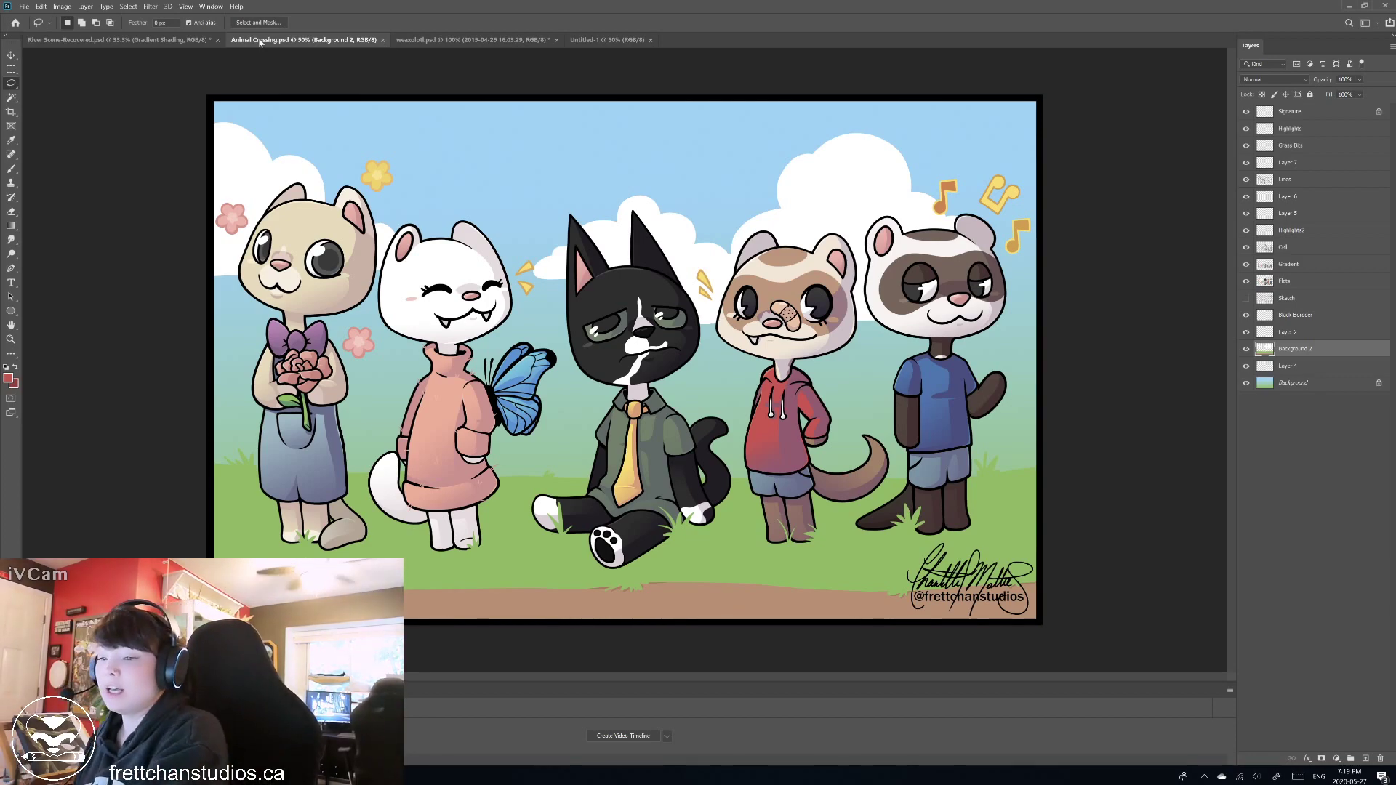
scroll(524, 267, "up", 2)
left_click_drag(523, 267, 898, 336)
scroll(511, 414, "up", 1)
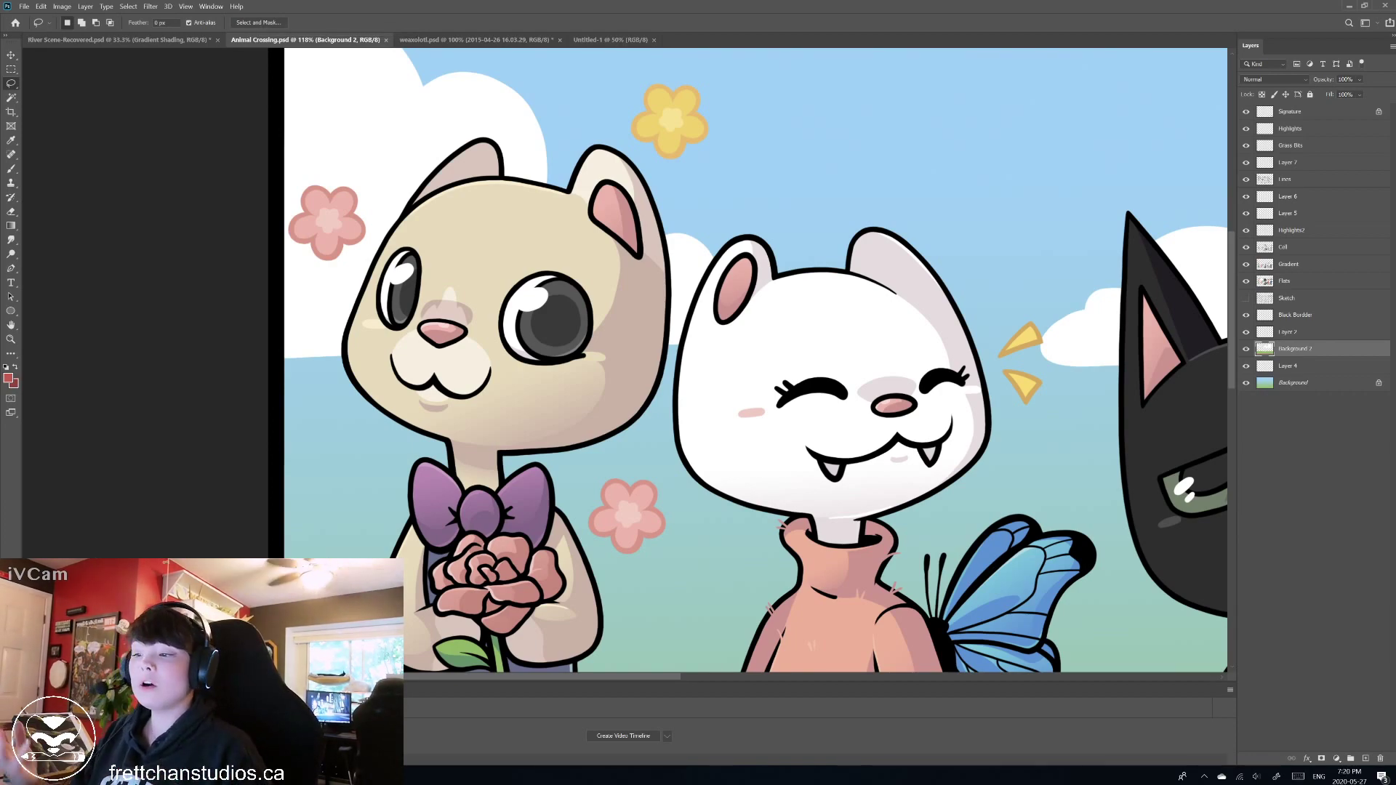
Return to the river scene document and reset the canvas rotation so the whole poster stands upright.
left_click(163, 40)
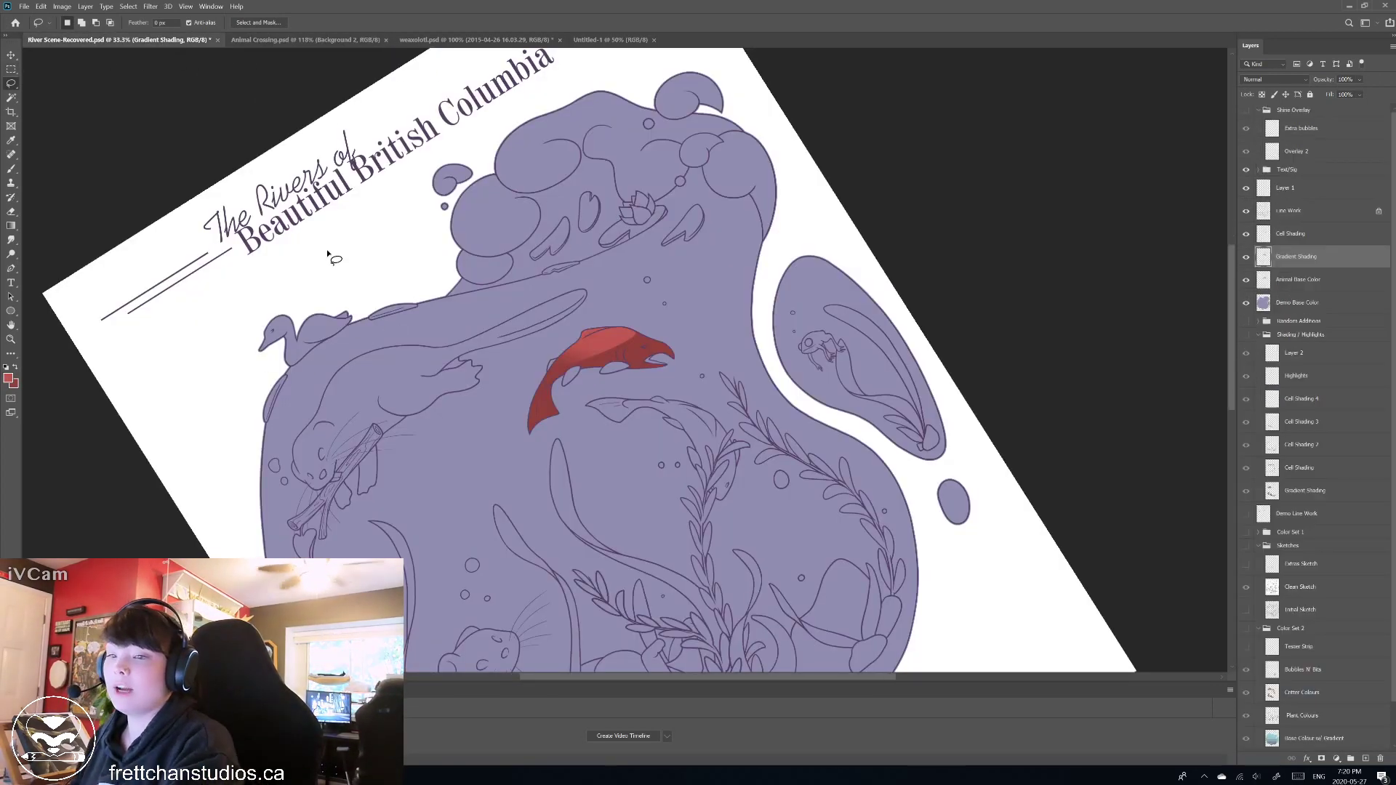
scroll(328, 253, "down", 3)
scroll(328, 253, "down", 1)
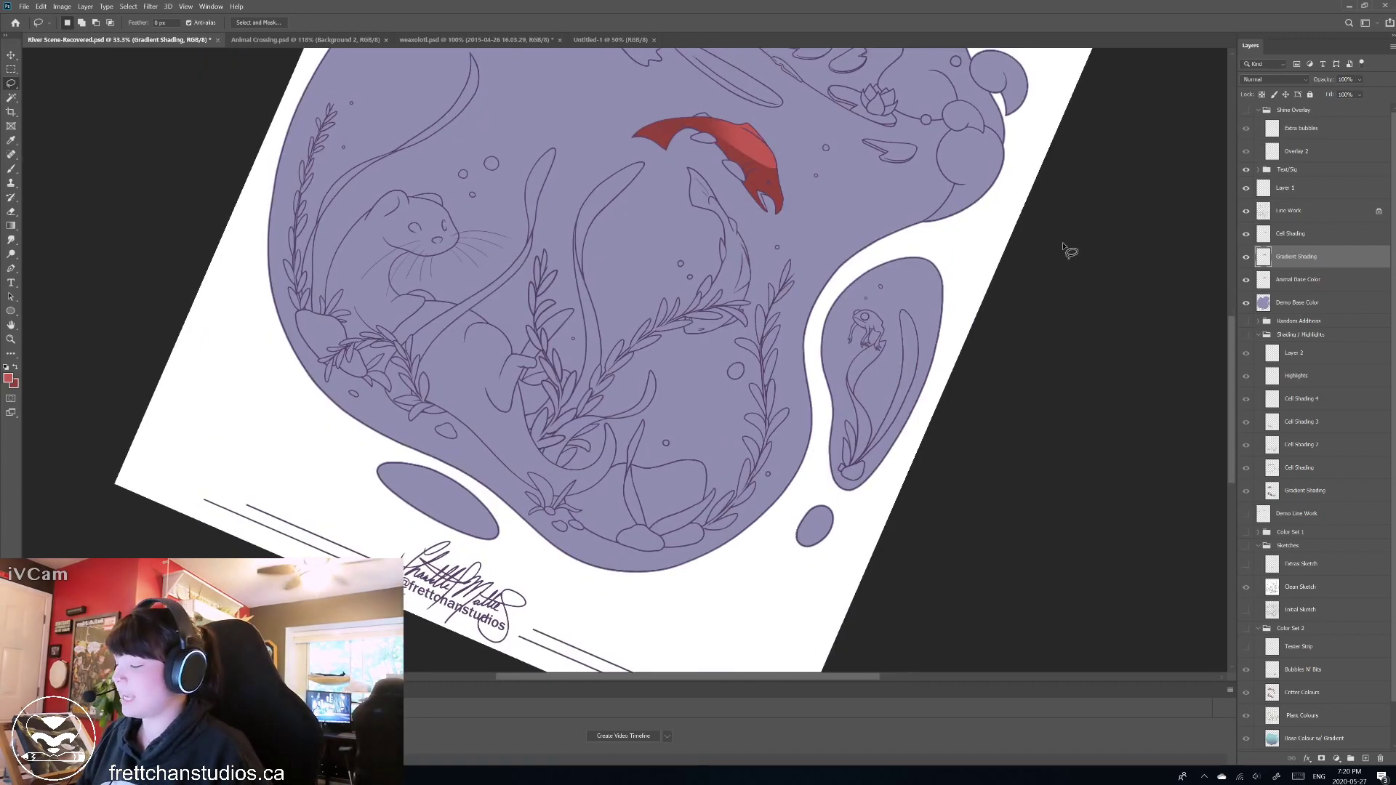
key("Escape")
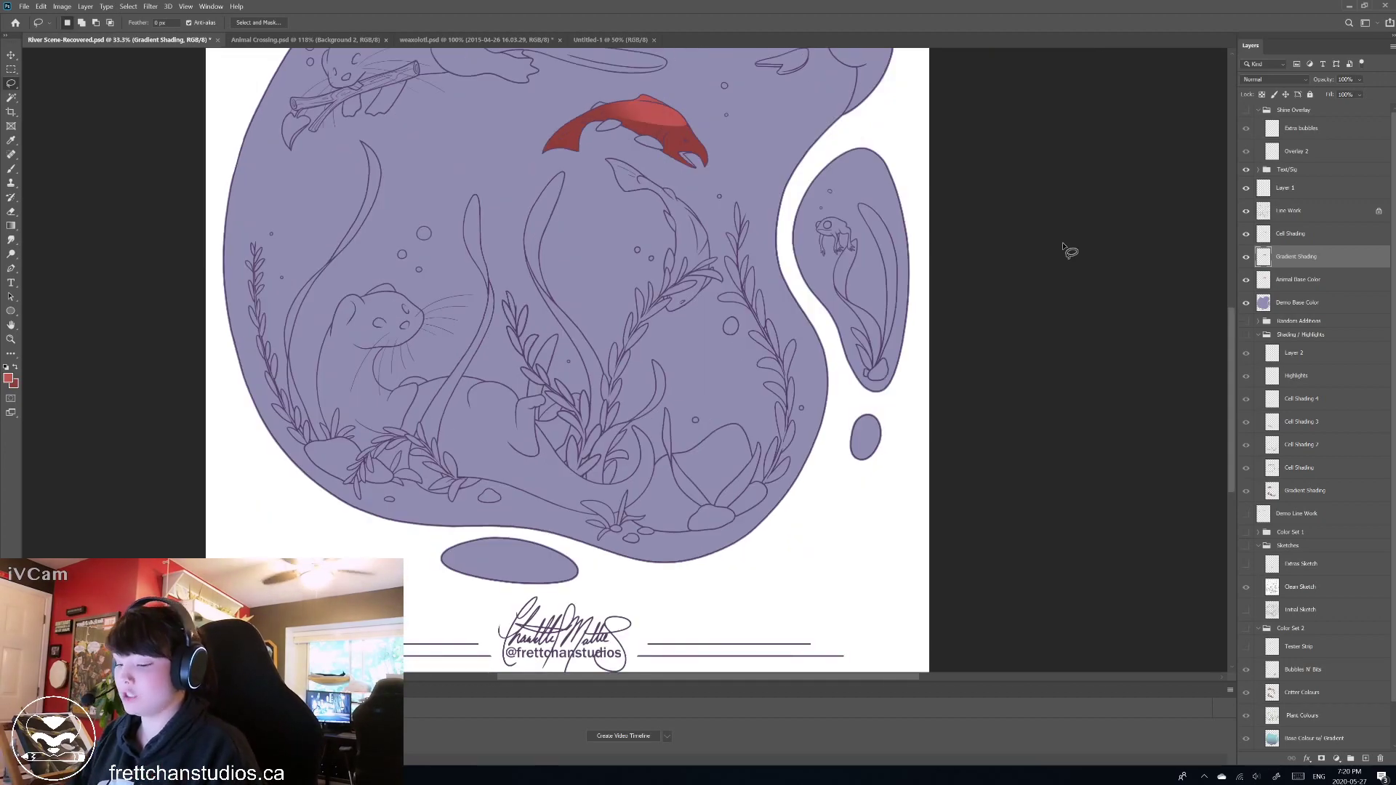
key("ctrl+minus")
key("ctrl+minus")
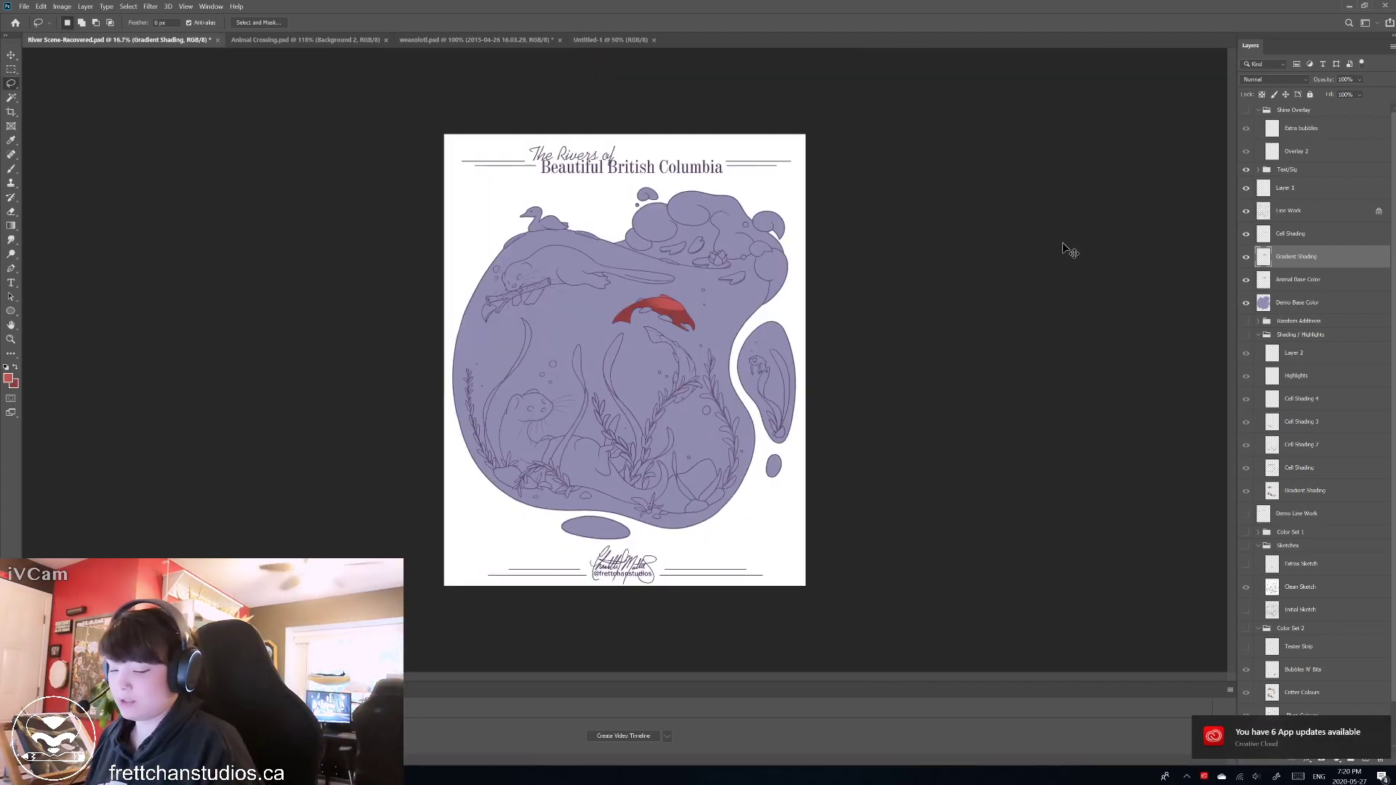
key("ctrl+plus")
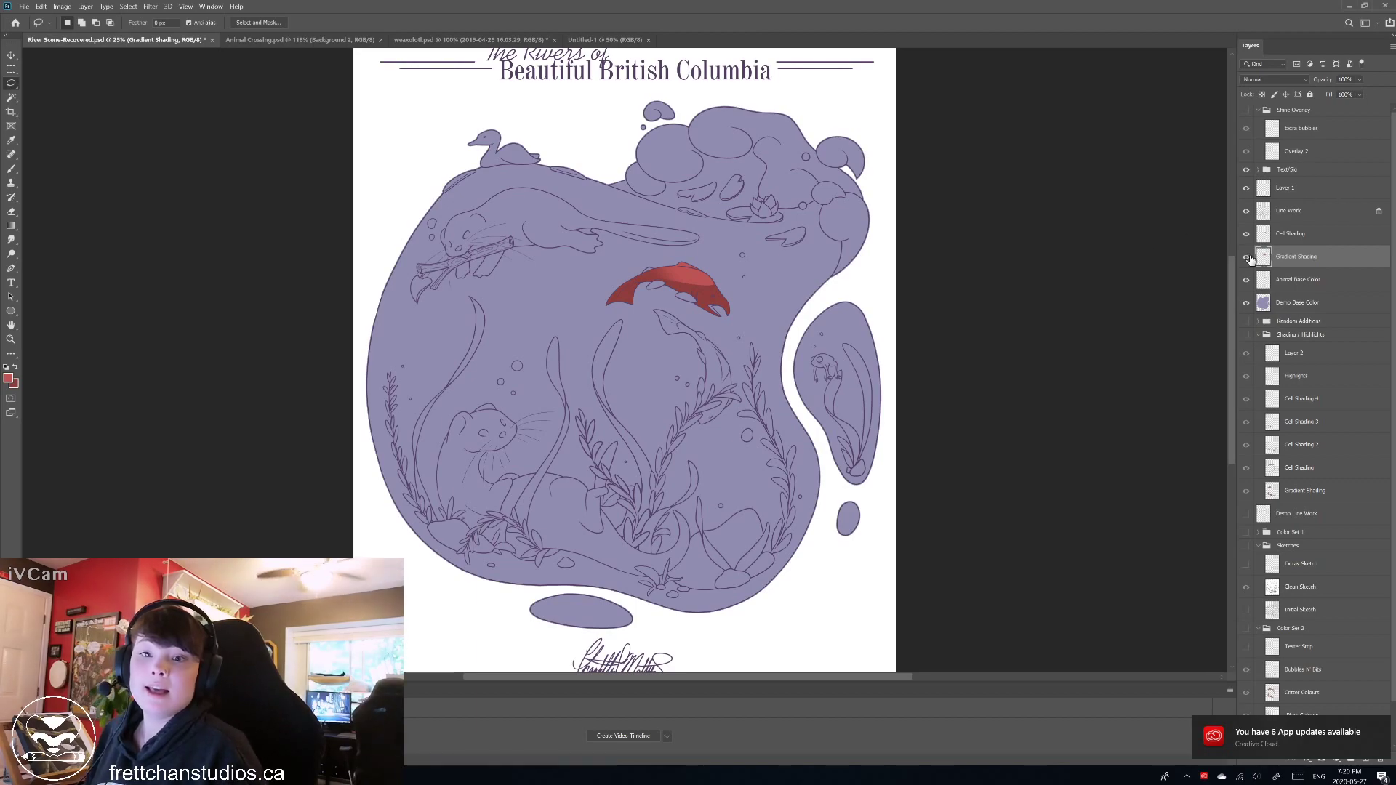
Hide the Cell Shading, Gradient Shading, Animal Base Color and Demo Base Color layers, and show the Color Set 2 group without its Base Colour layer.
left_click_drag(1247, 236, 1247, 304)
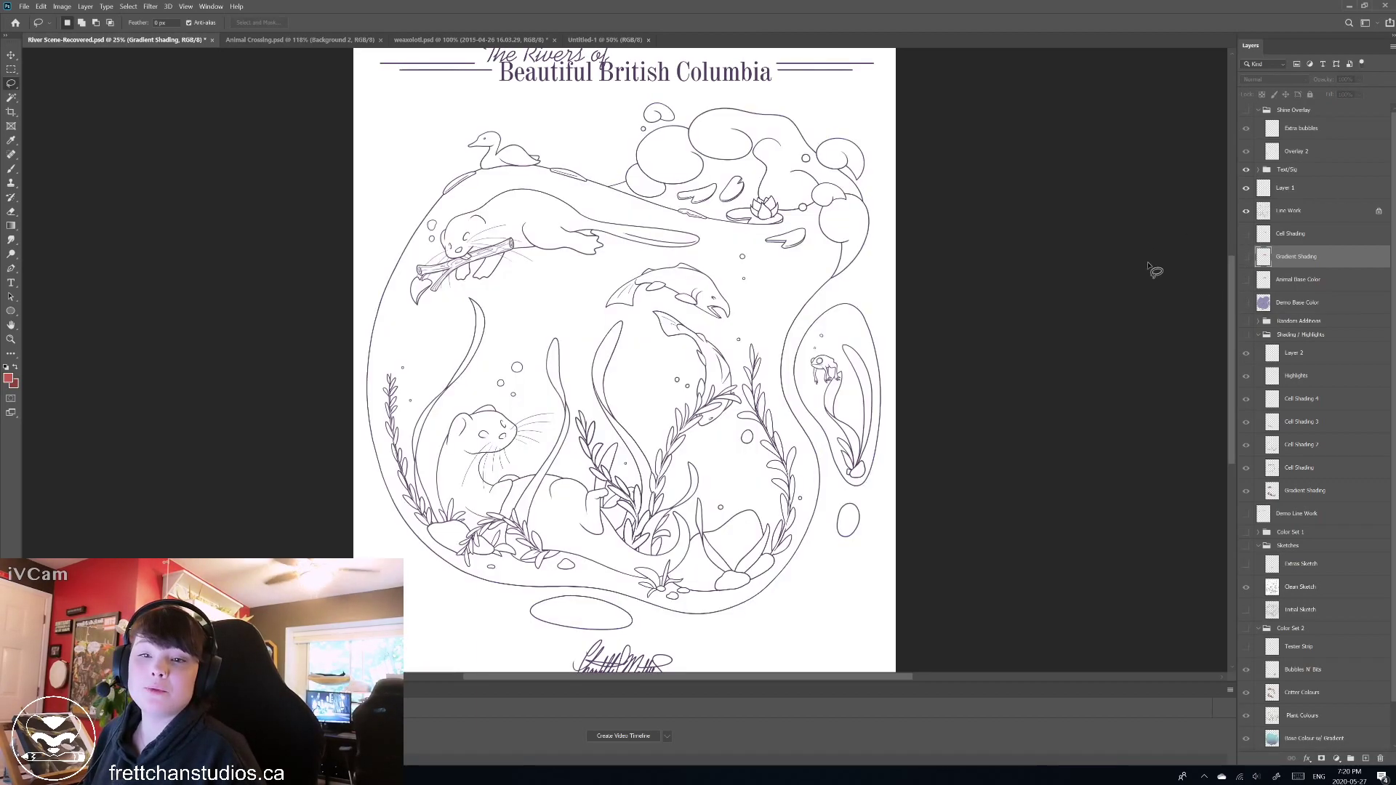
scroll(992, 336, "down", 1)
scroll(993, 335, "down", 1)
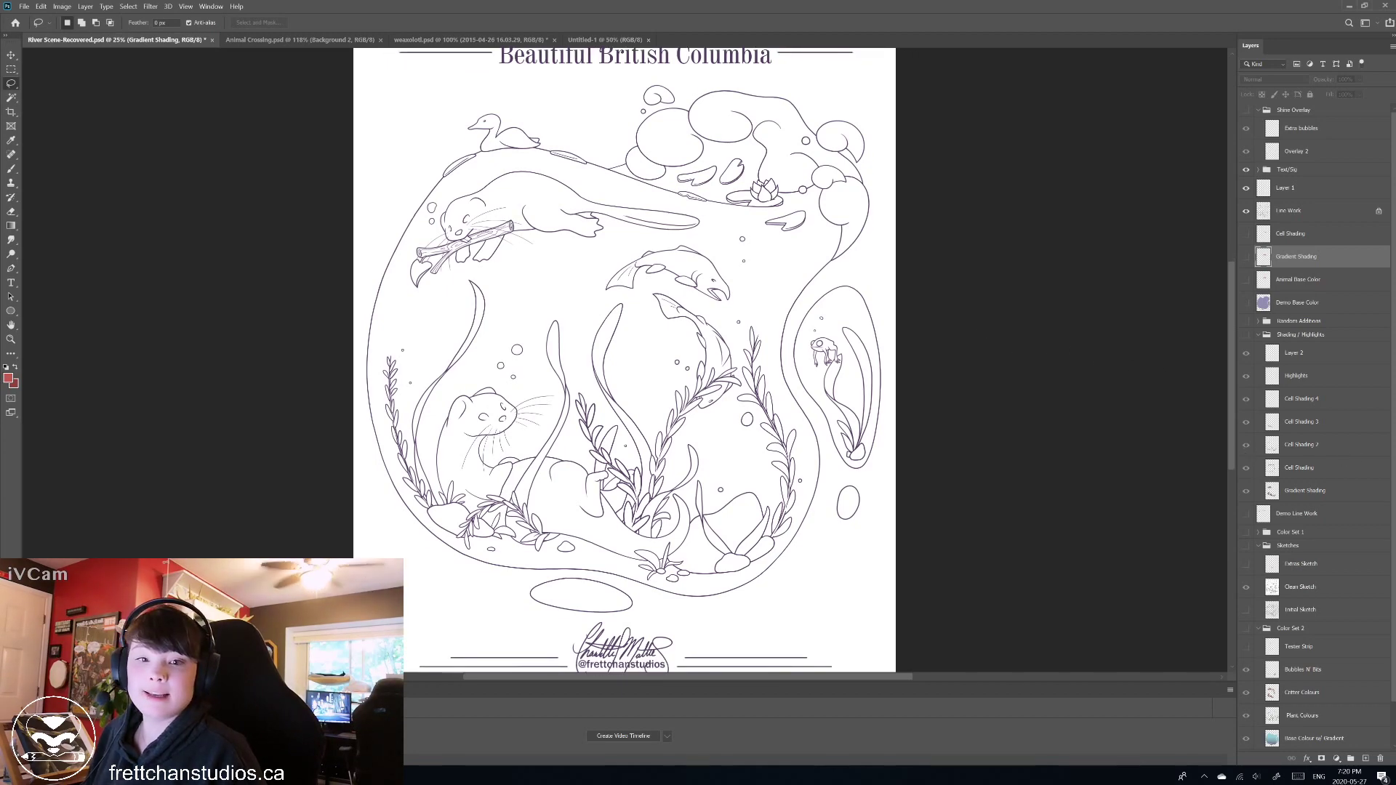
scroll(1316, 428, "down", 1)
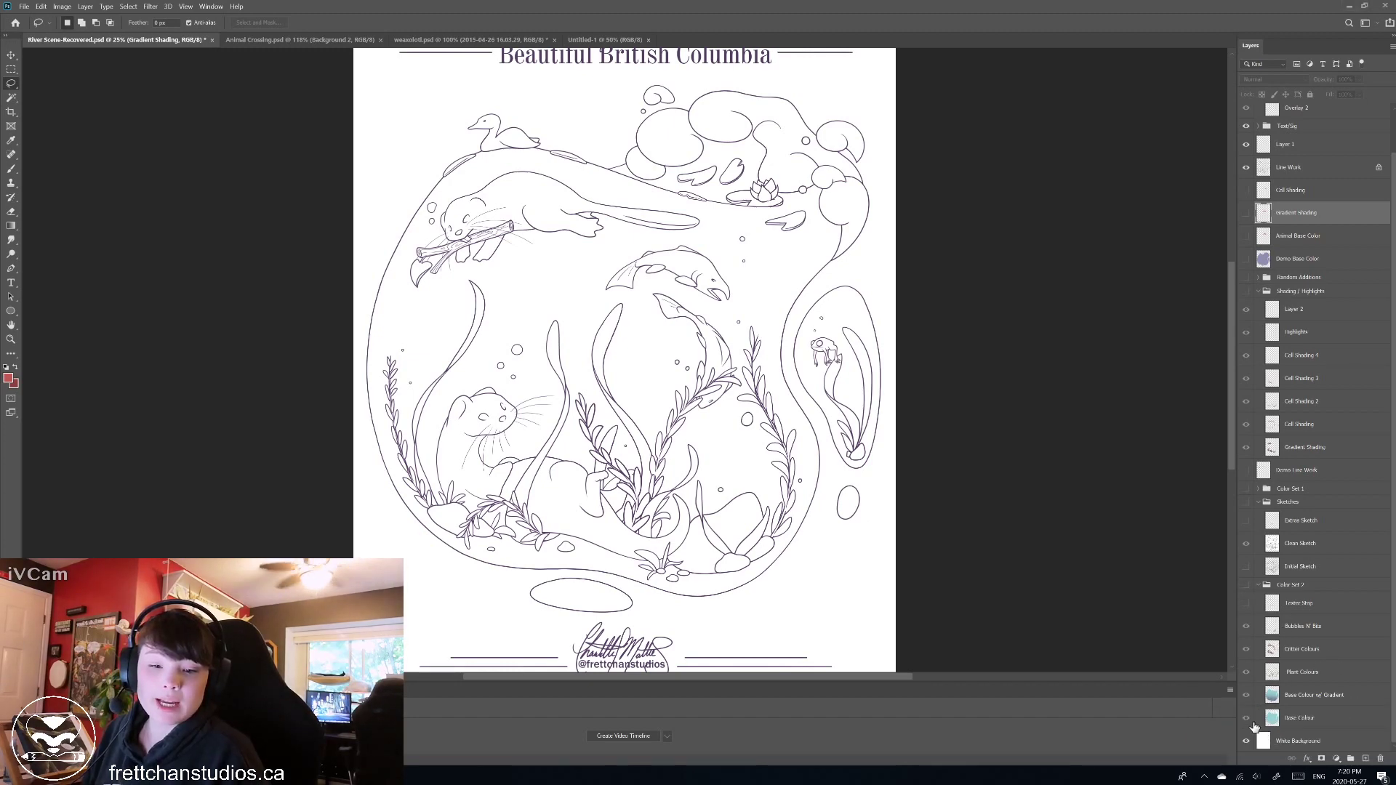
left_click(1246, 719)
left_click(1246, 719)
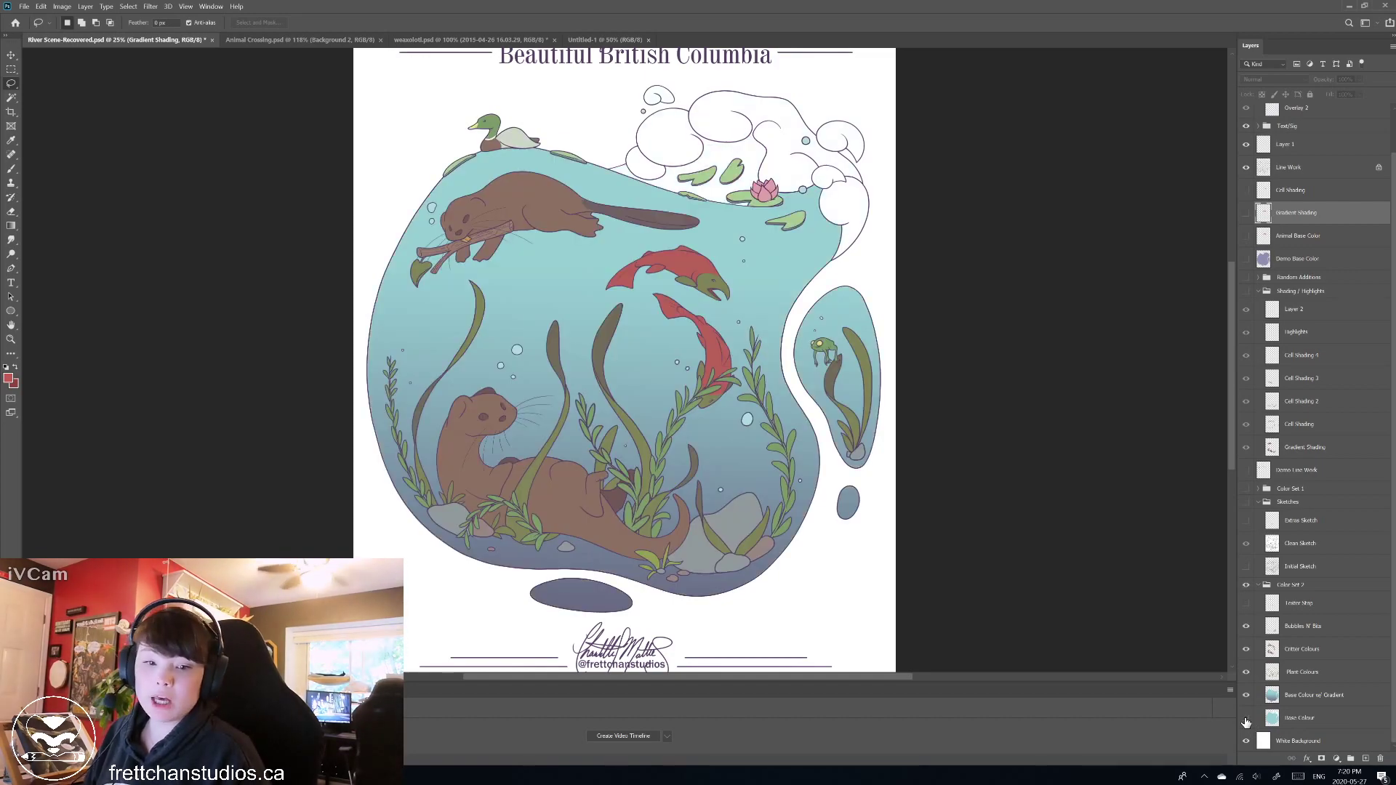
Hide Bubbles N' Bits, Critter Colours, Plant Colours and Base Colour w/ Gradient in Color Set 2, leaving only the flat Base Colour shown.
left_click(1247, 627)
left_click(1247, 649)
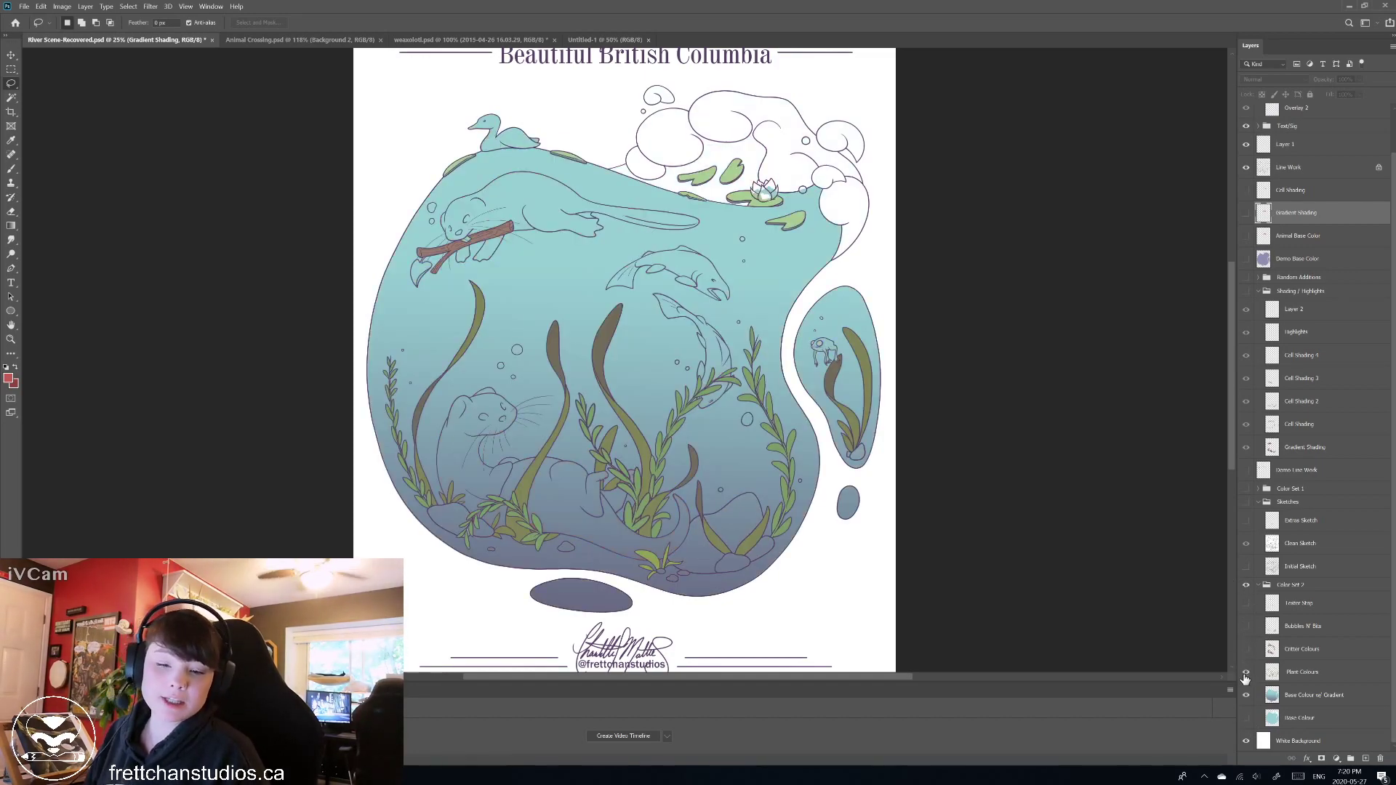
left_click(1247, 673)
left_click(1248, 722)
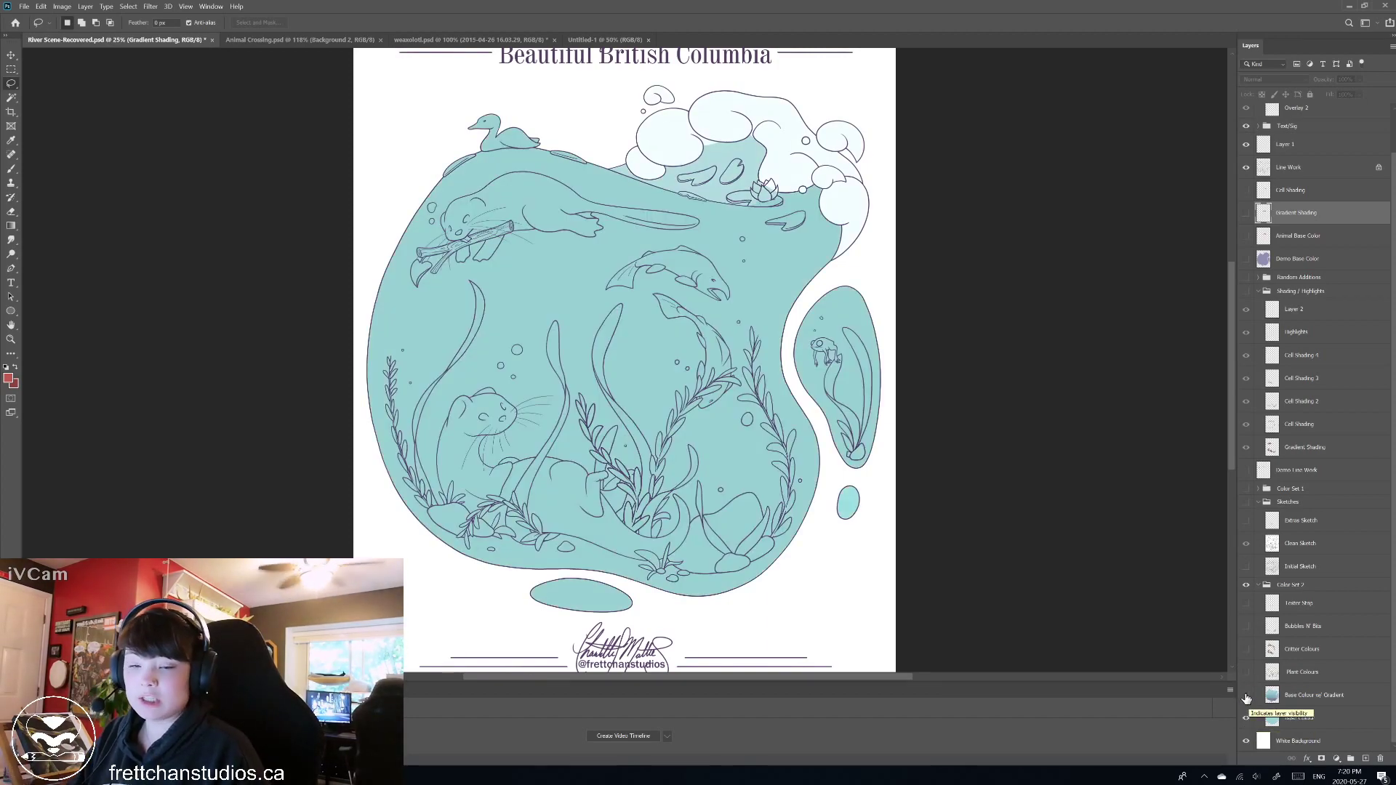
Show Base Colour w/ Gradient, Plant Colours, Critter Colours and Bubbles N' Bits one by one, and activate and show Color Set 2's topmost layer.
left_click(1246, 697)
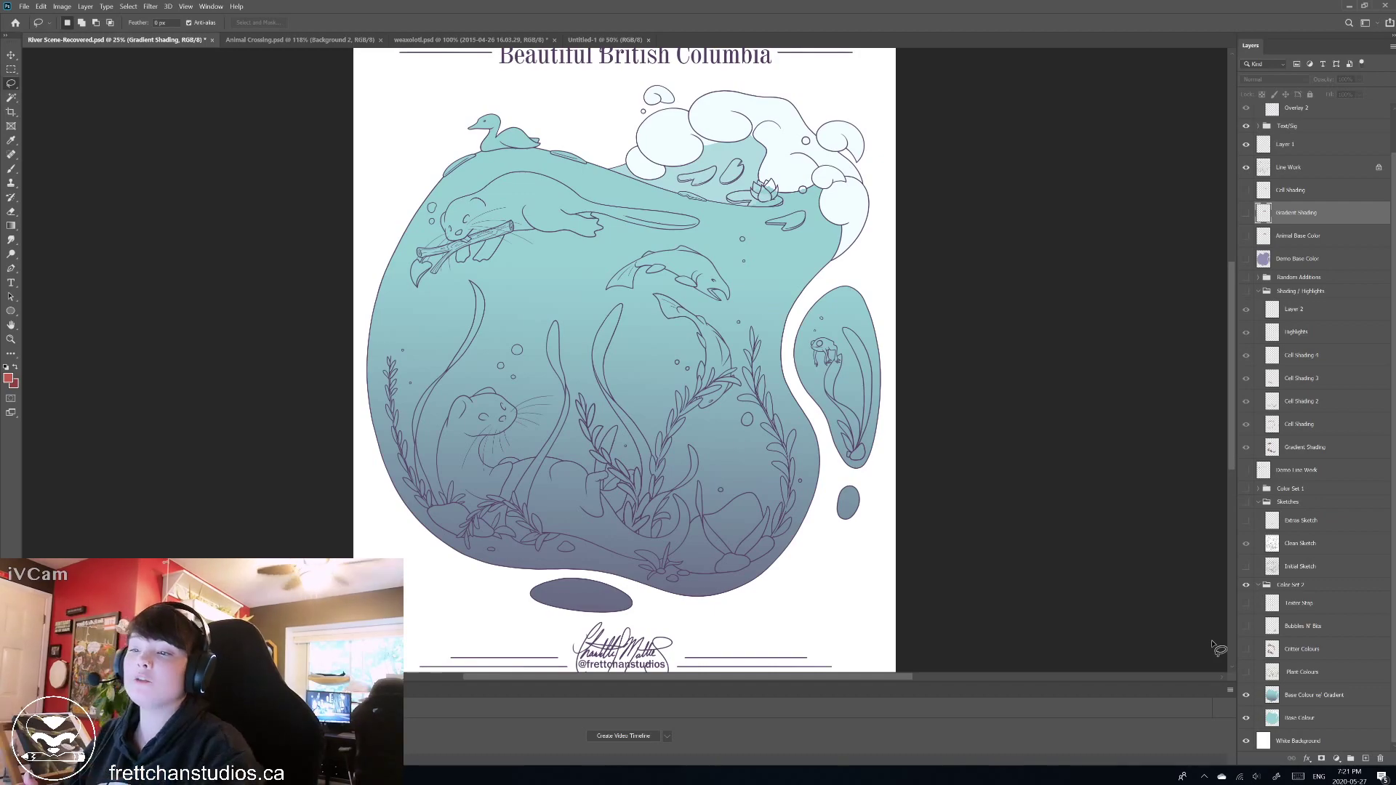
left_click(1248, 675)
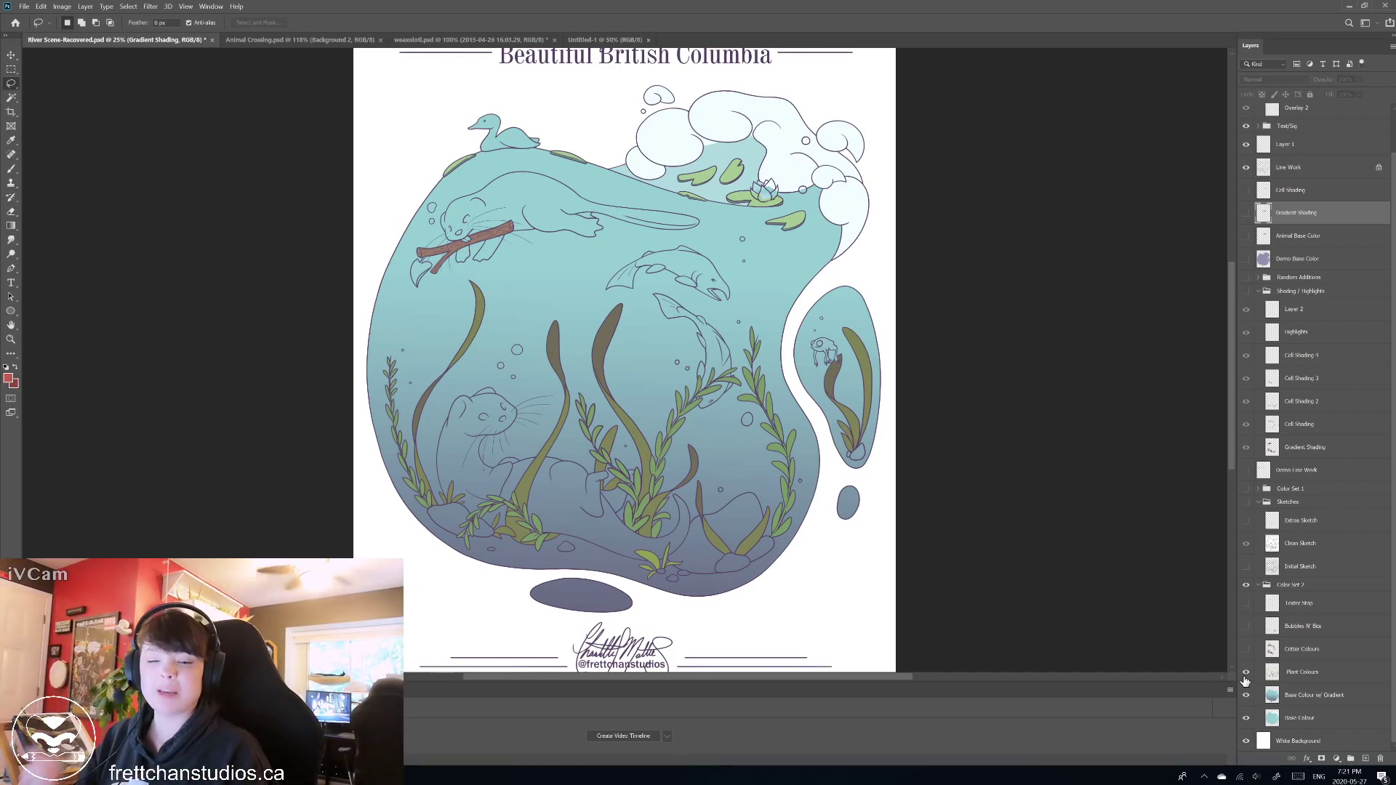
left_click(1250, 651)
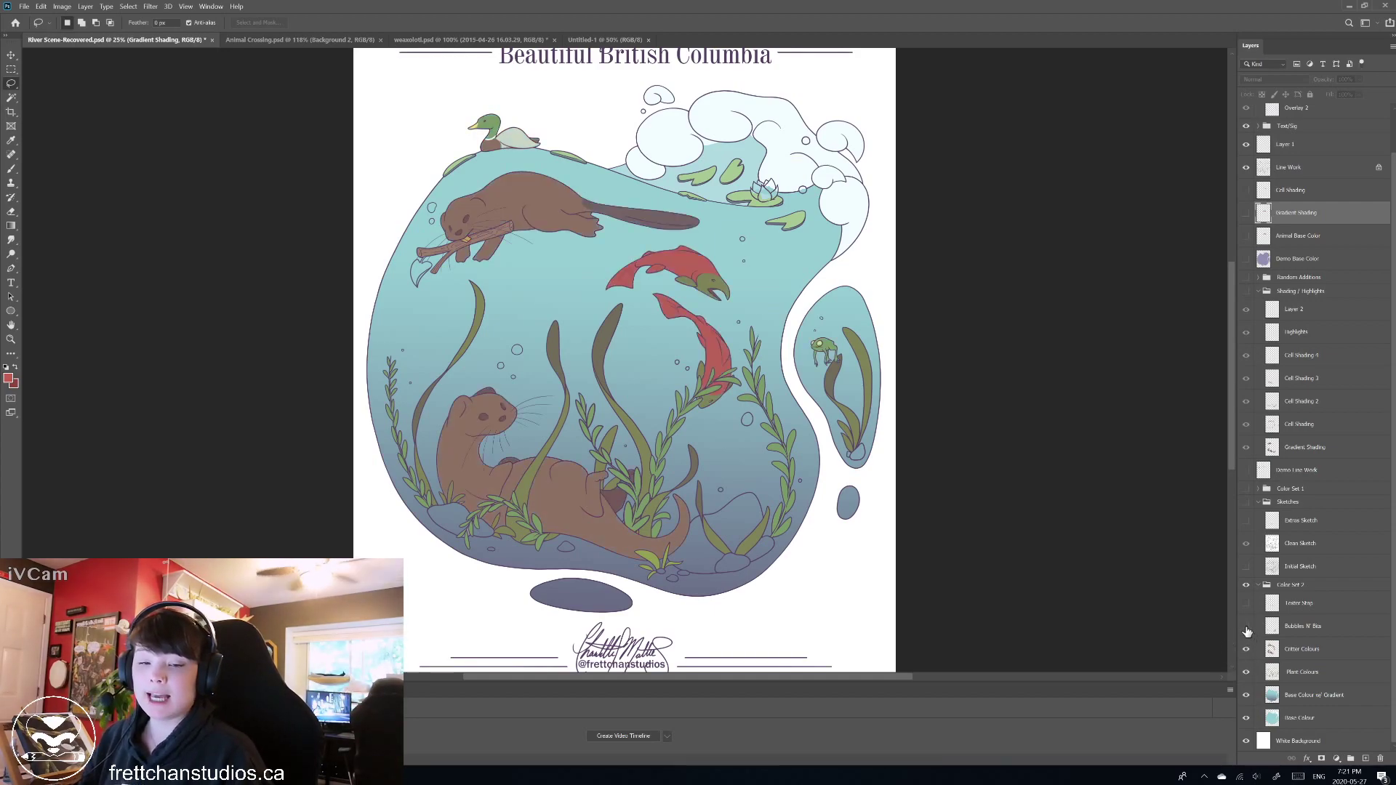
left_click(1246, 627)
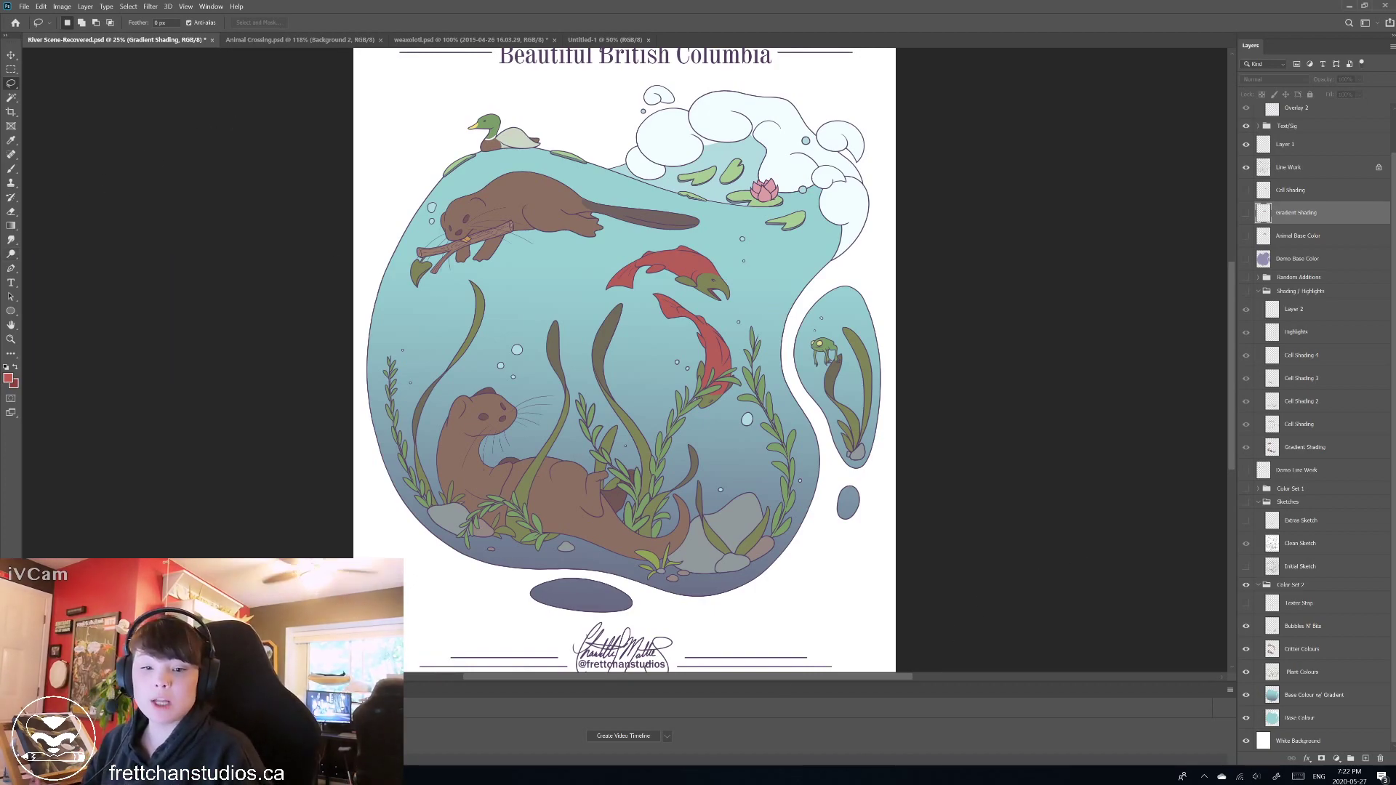
left_click(1258, 597)
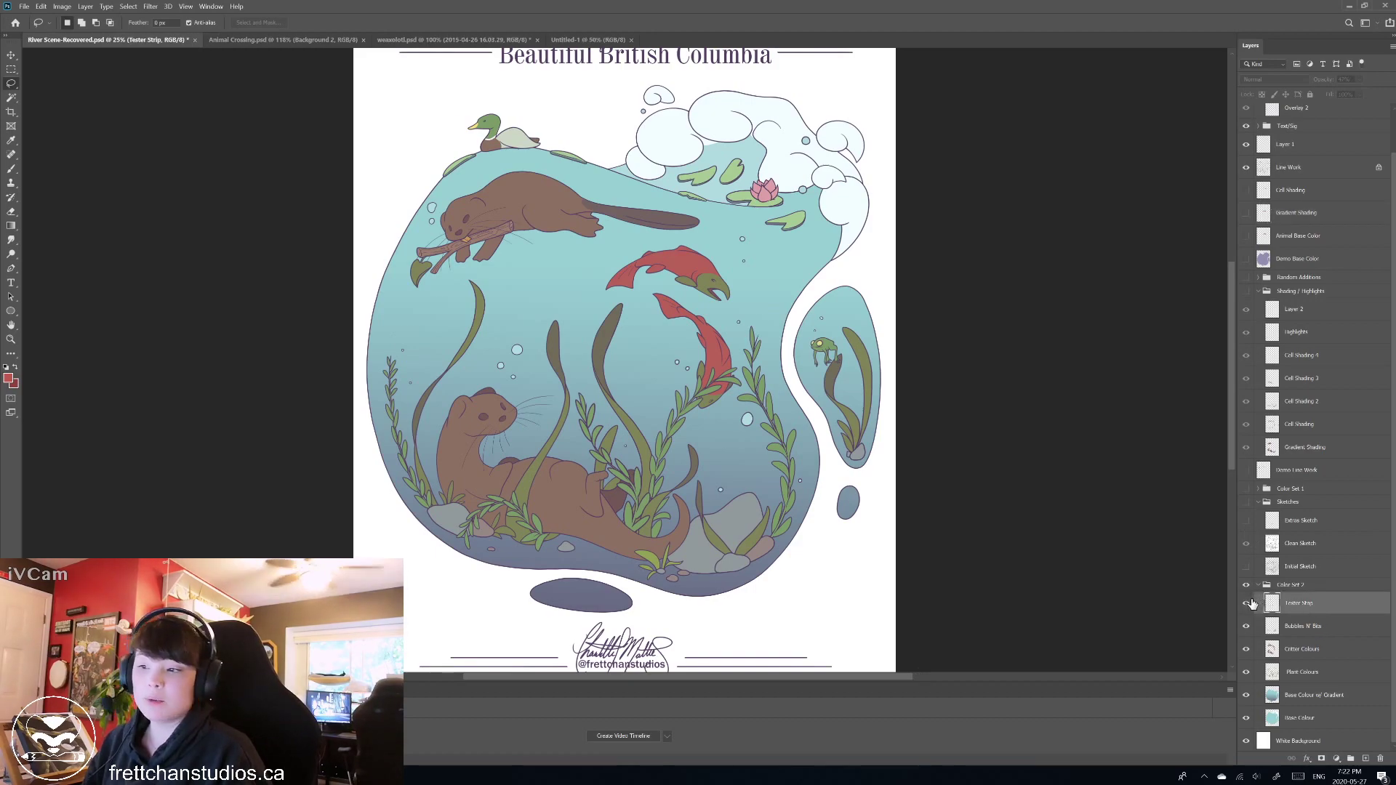
left_click(1249, 605)
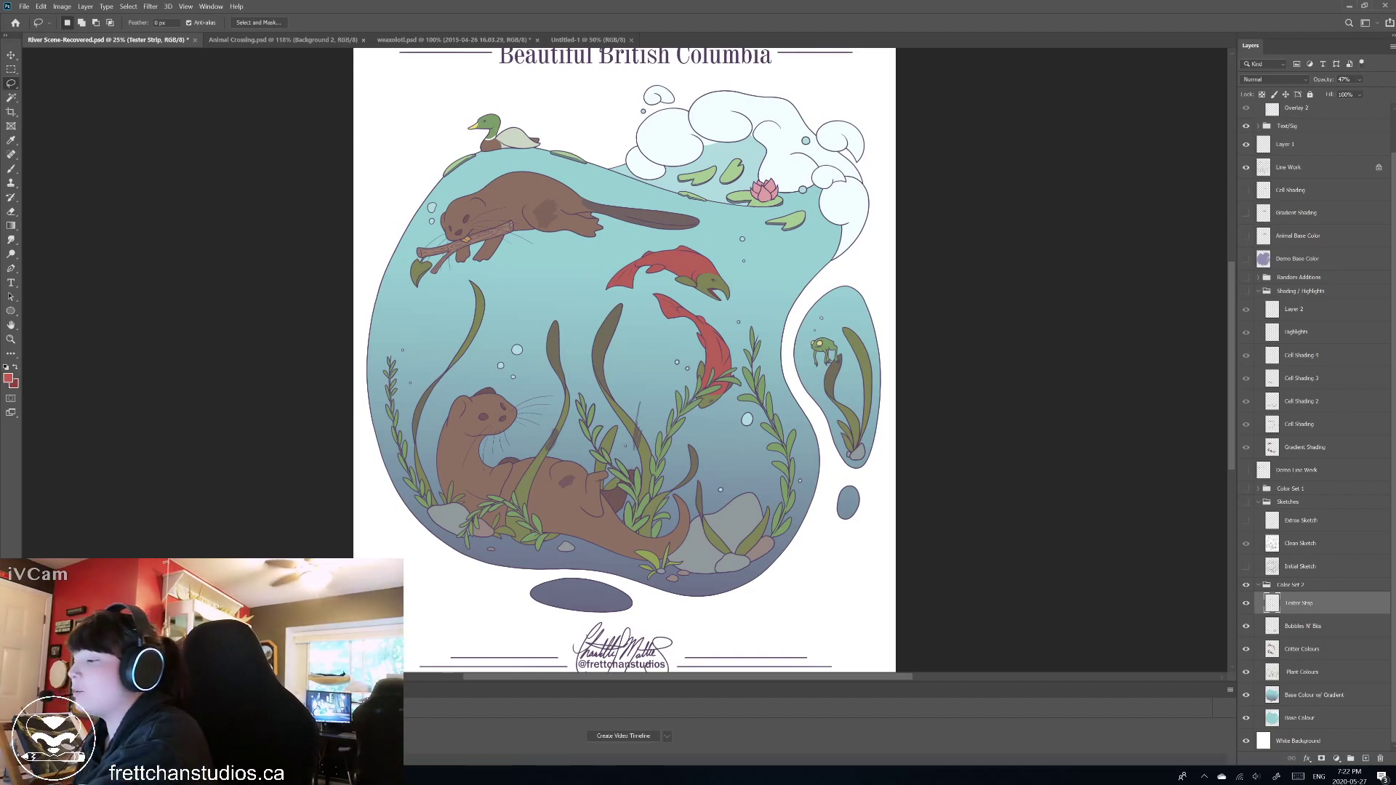
Set the foreground colour to a muted dark purple, #60407b.
left_click(8, 379)
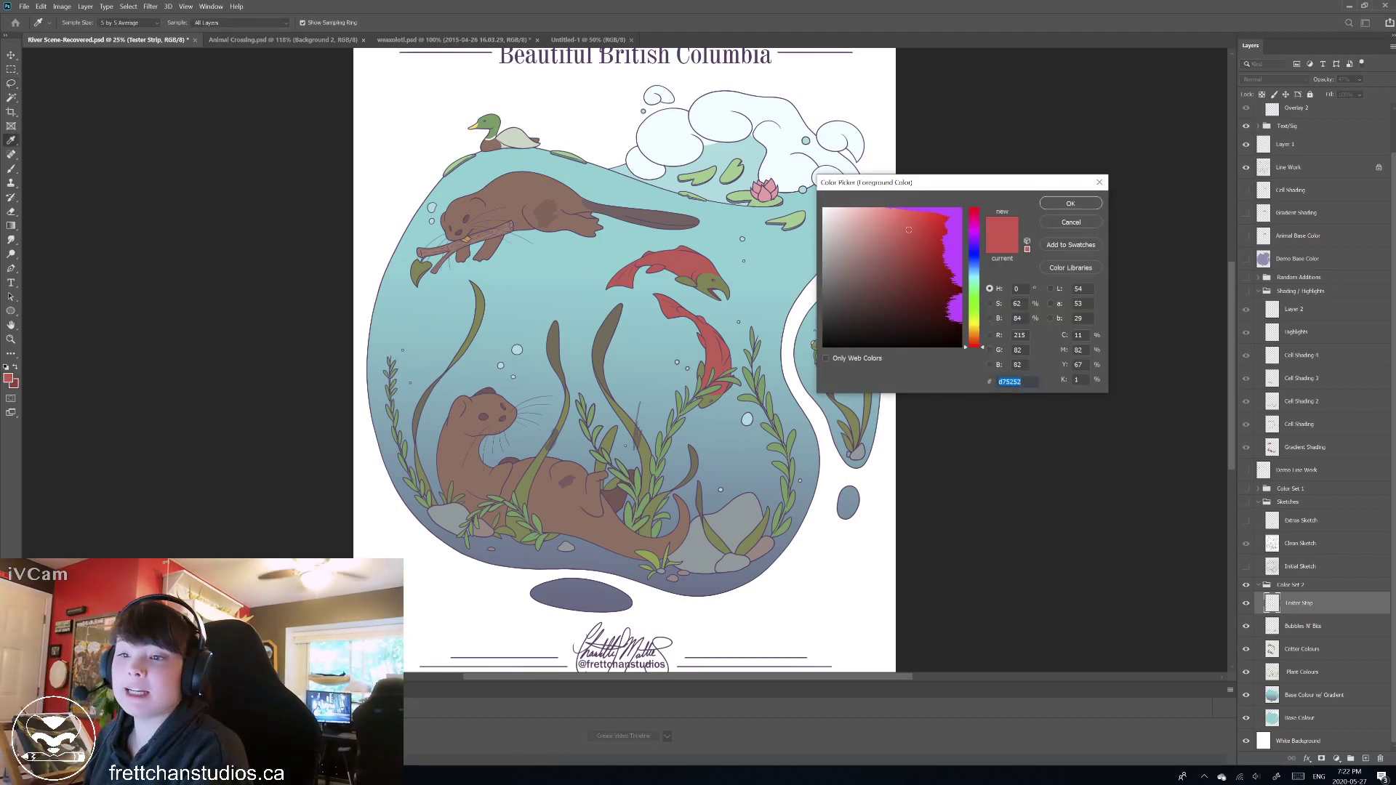
left_click(973, 241)
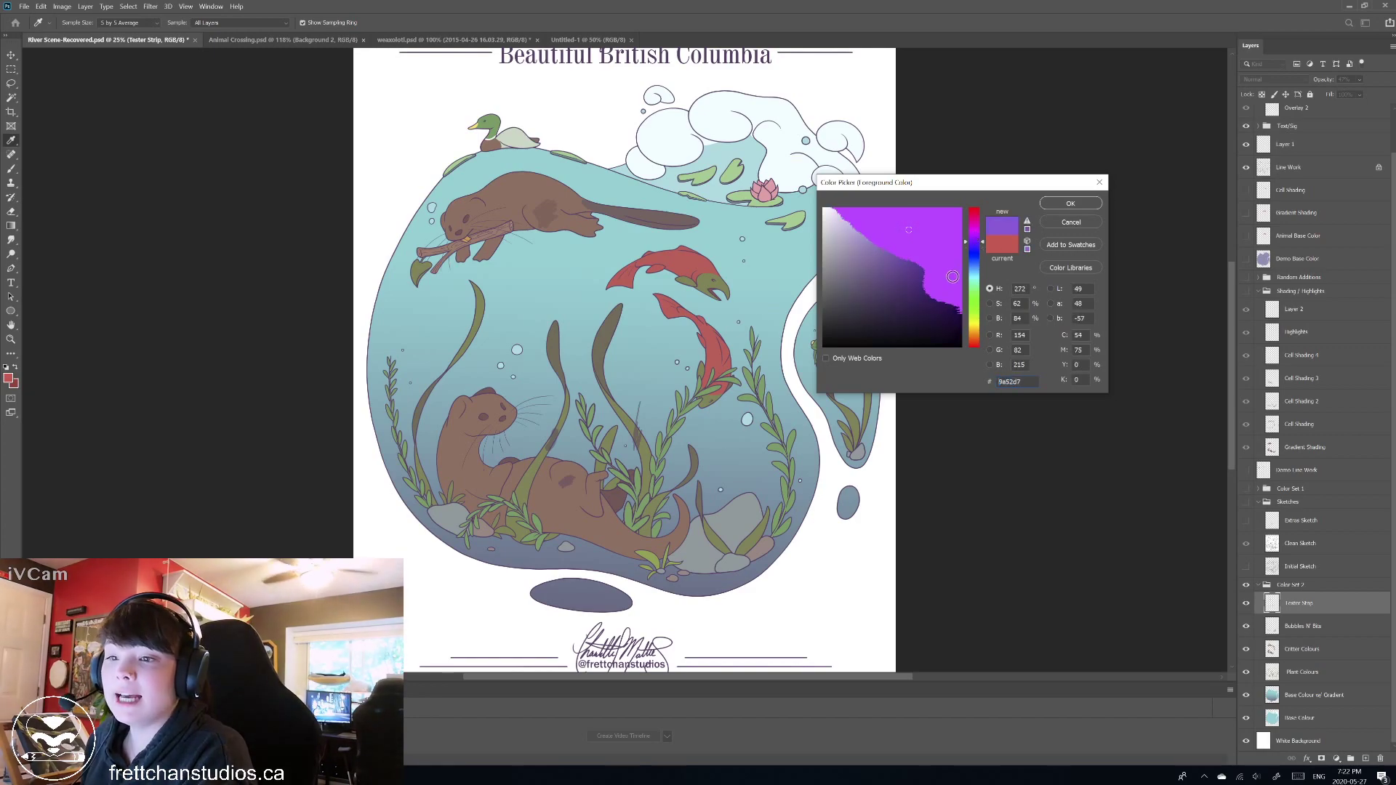
left_click(911, 277)
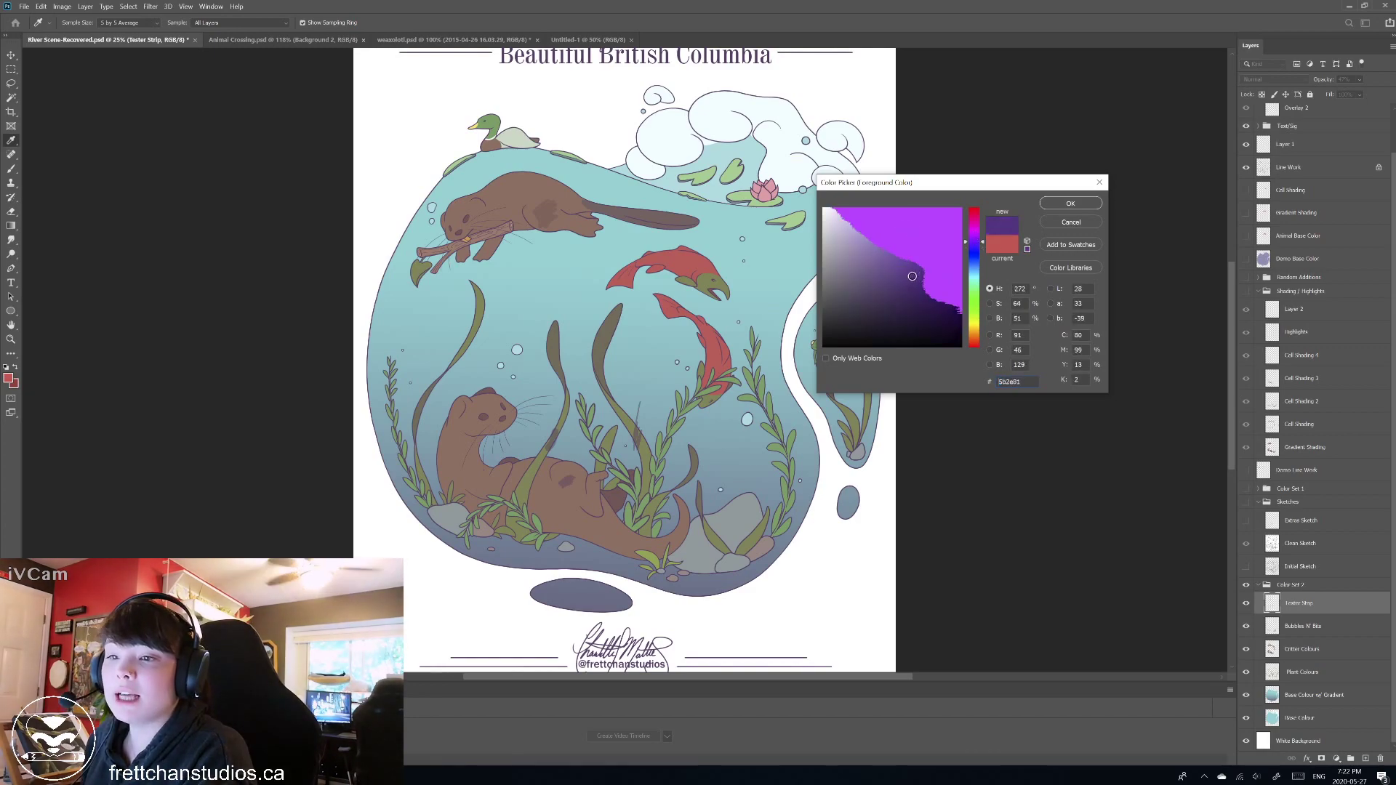
left_click(903, 287)
left_click(890, 278)
key("Return")
key("l")
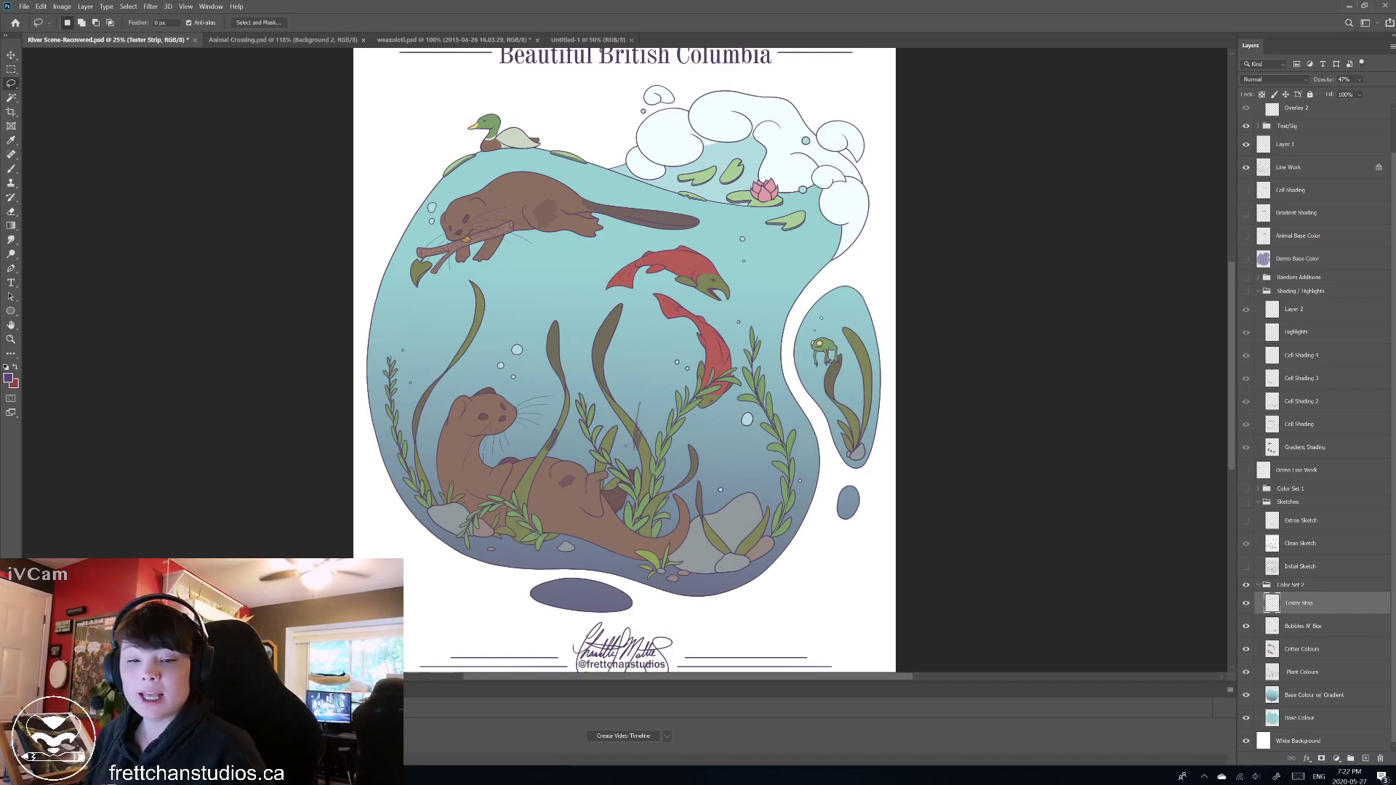
Raise the opacity of Color Set 2's topmost layer to 100% and brush a purple test patch onto the otter's lower body.
left_click(1359, 79)
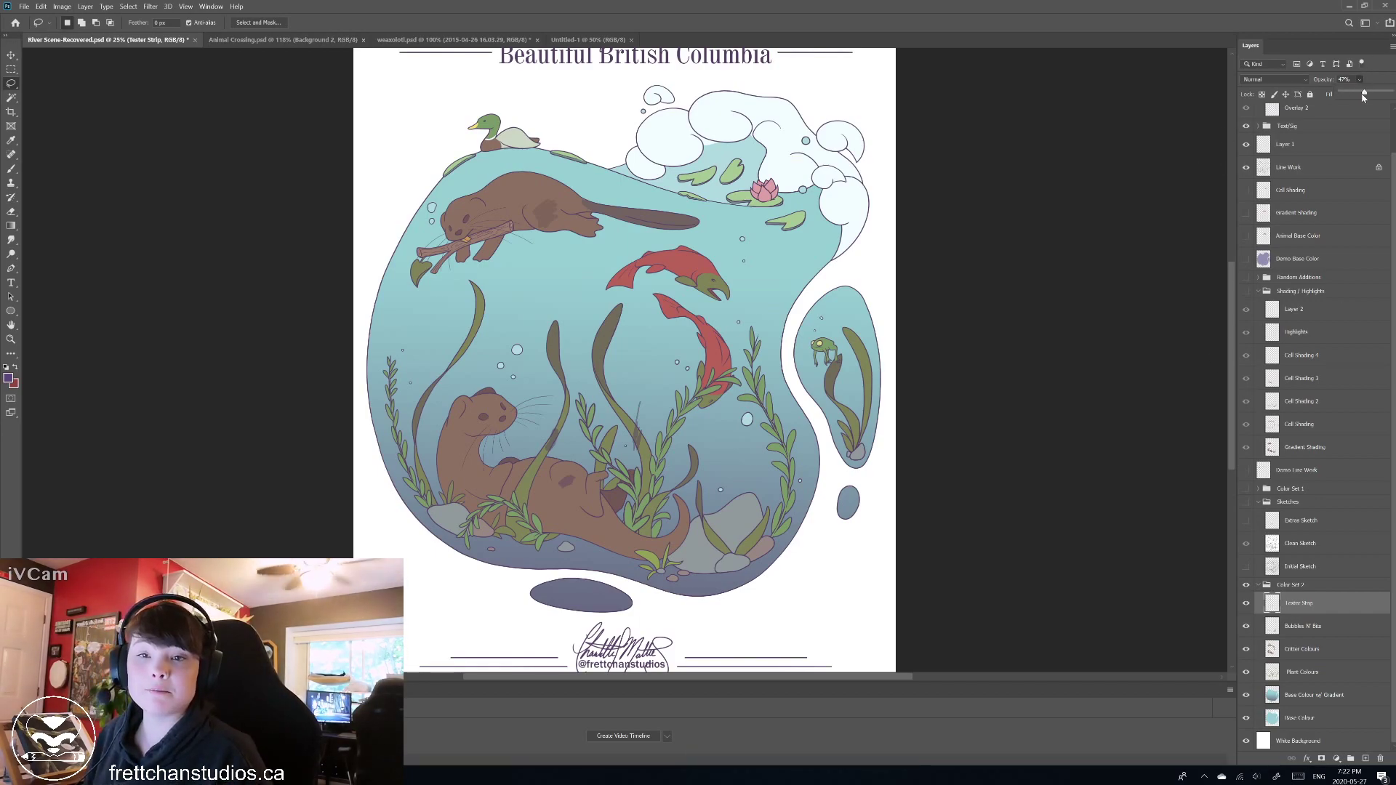
left_click_drag(1364, 97, 1391, 93)
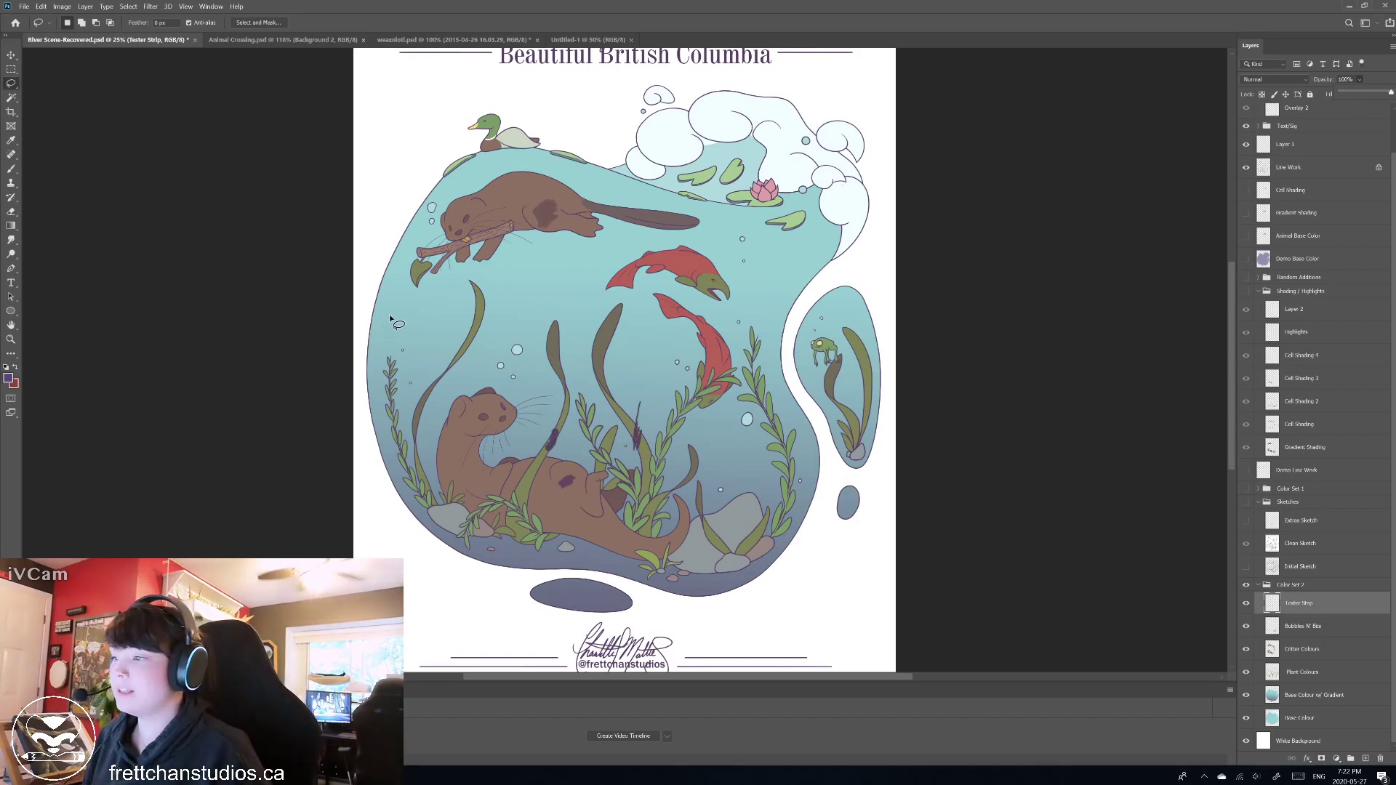
key("b")
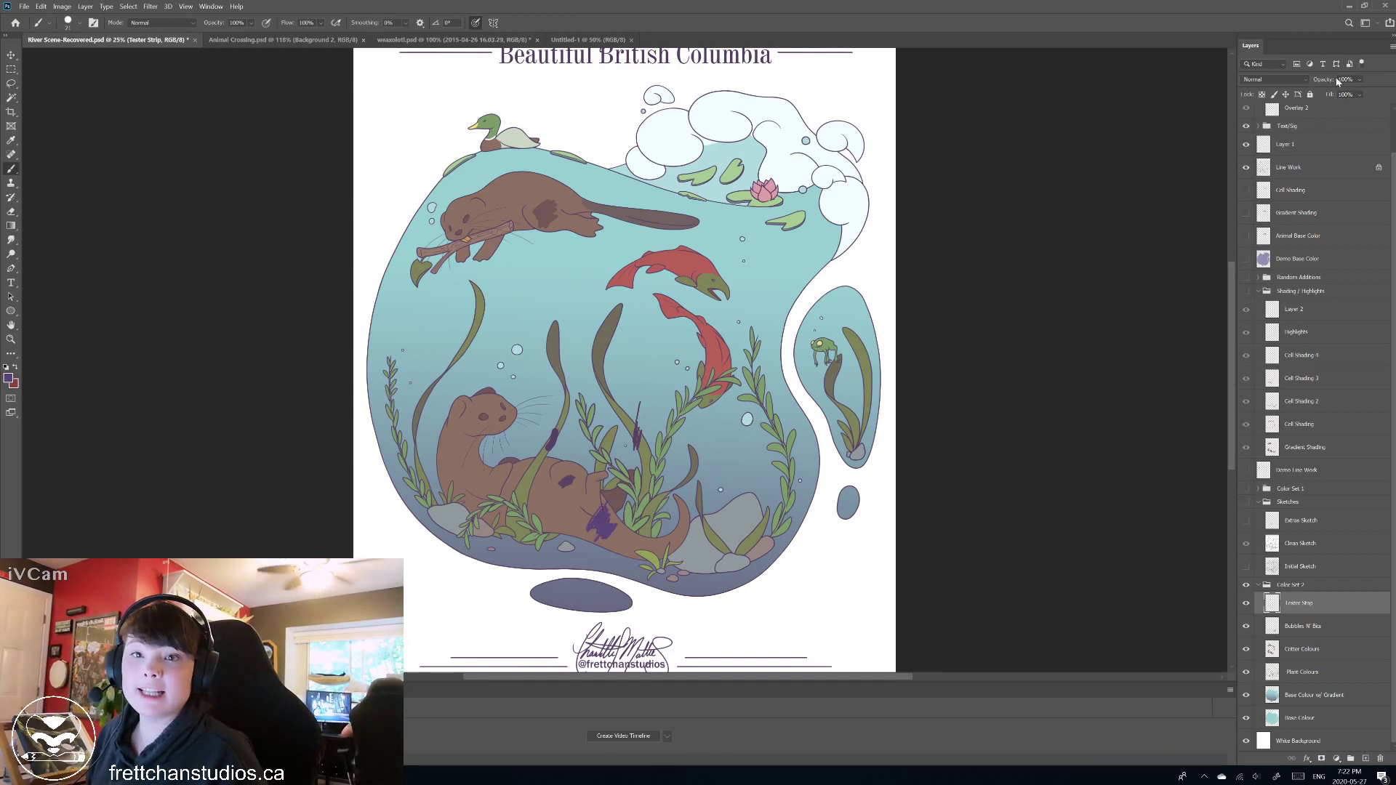
Lower the layer's opacity until the purple patch blends into the otter's brown, and sample the blended tone #835f6b as the foreground colour.
left_click_drag(1365, 80, 1357, 93)
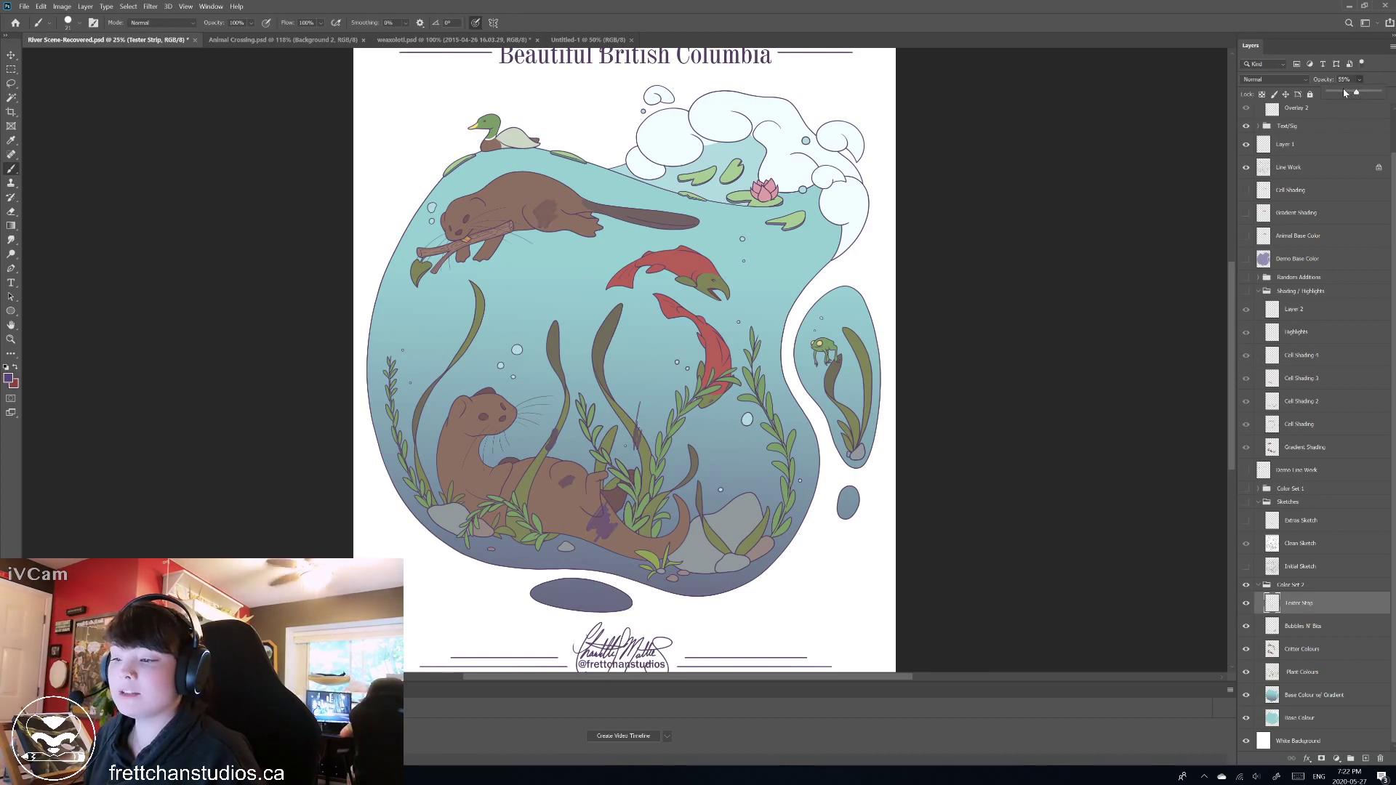
left_click_drag(1344, 90, 1343, 91)
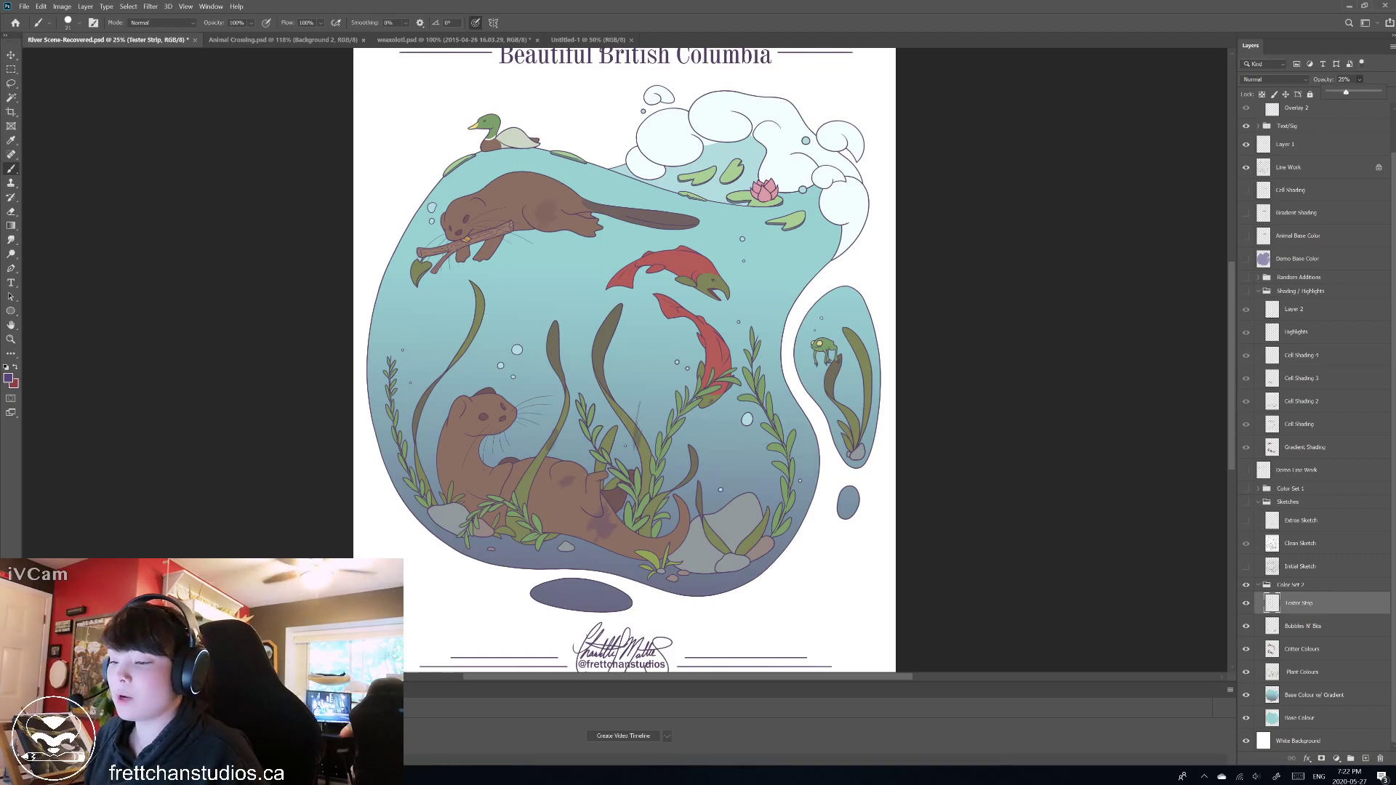
left_click(8, 377)
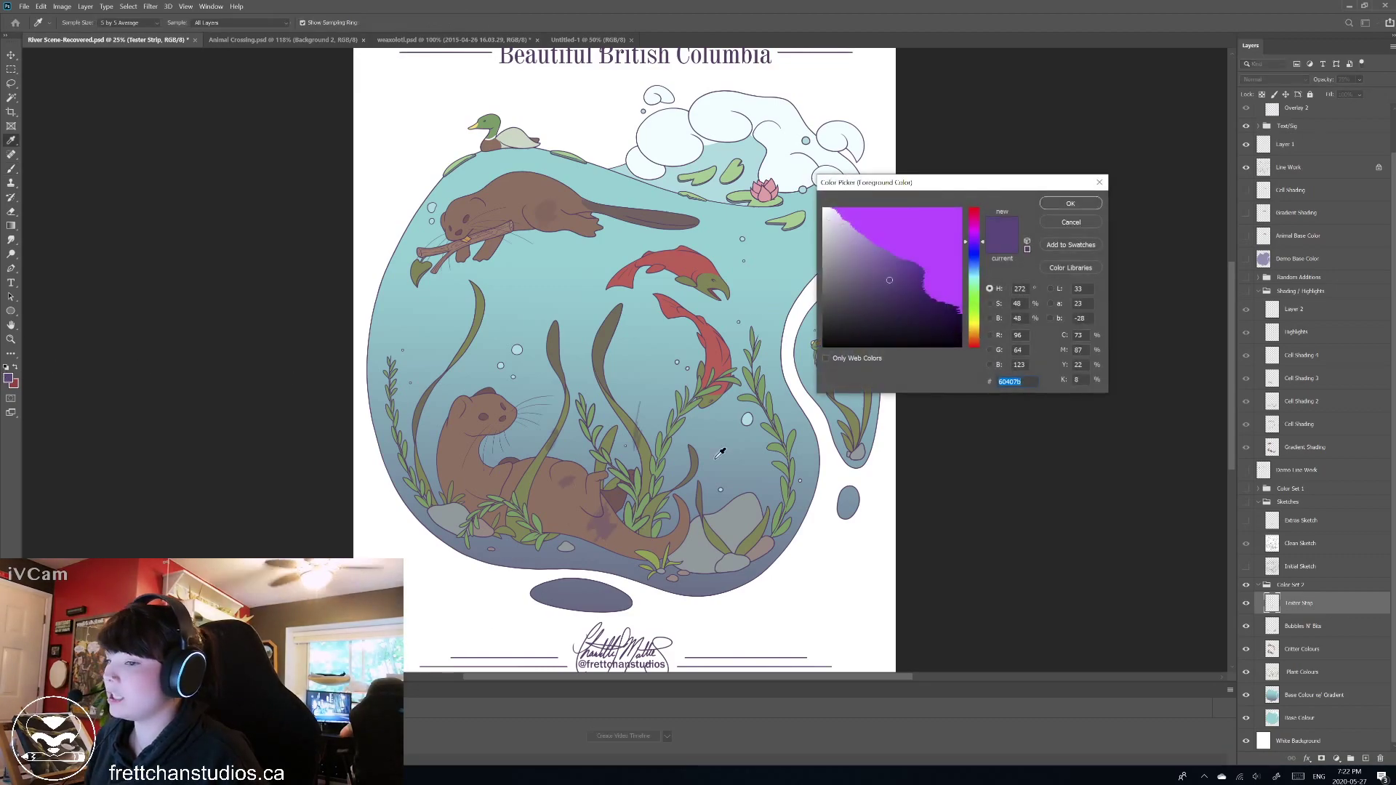
left_click(610, 519)
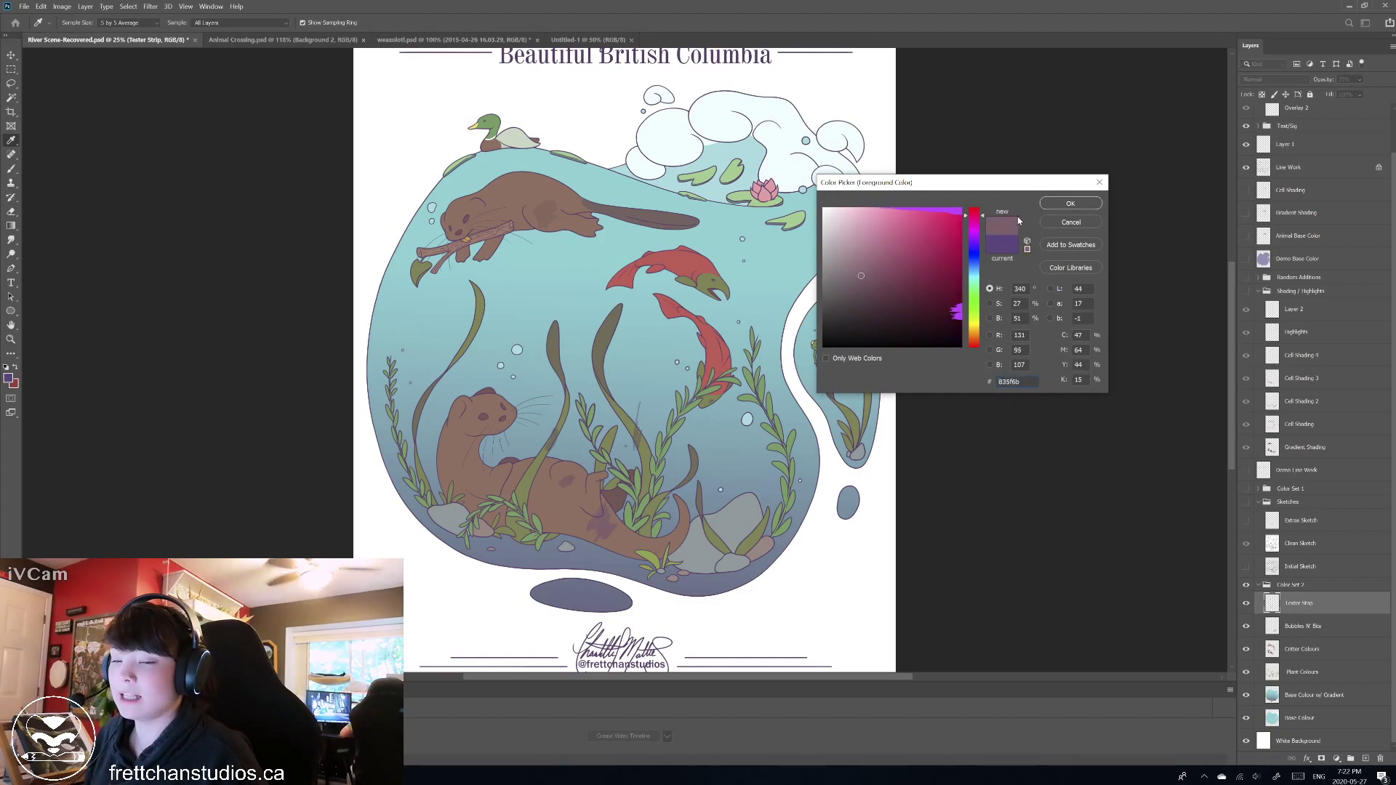
left_click(1066, 203)
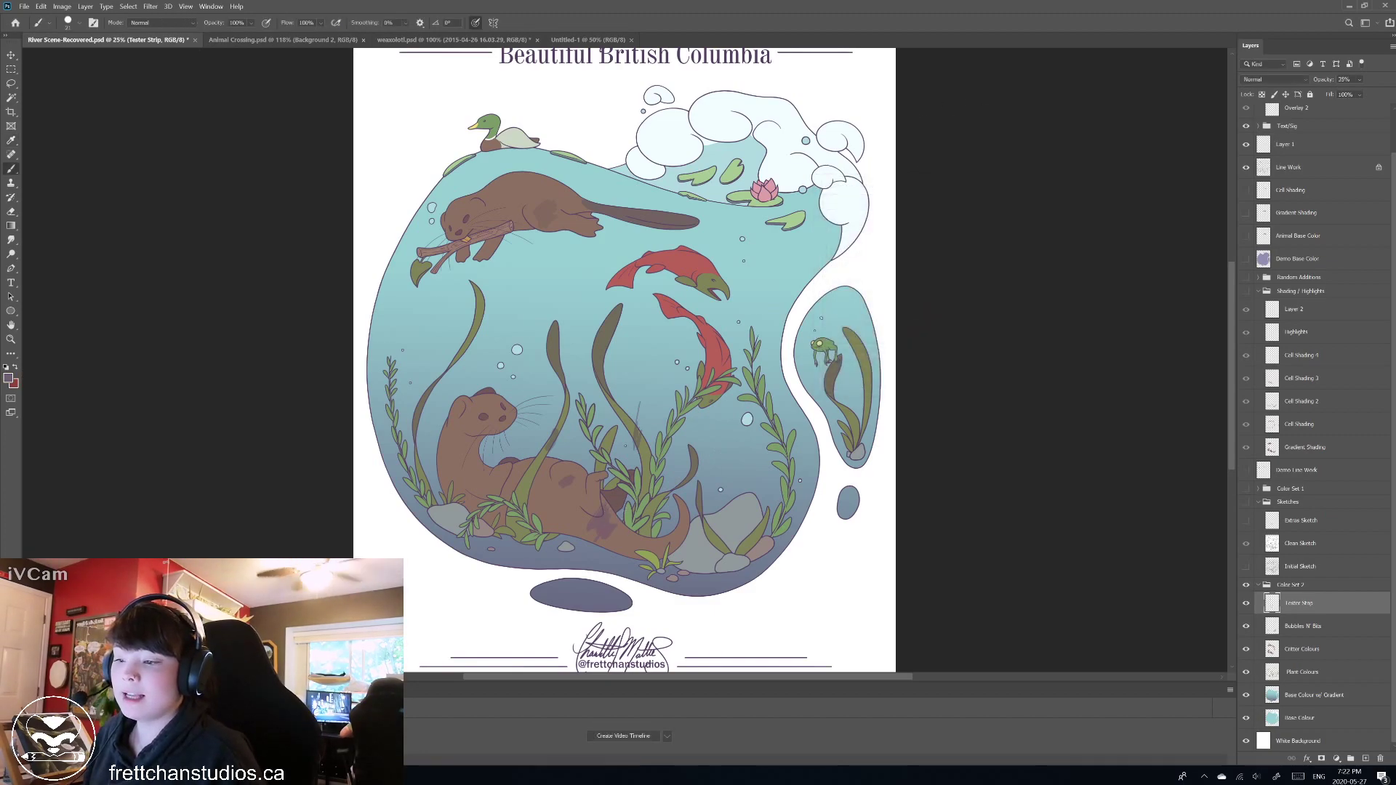
Hide Color Set 2's topmost layer with the test patches and show the Shading / Highlights group.
left_click(1247, 605)
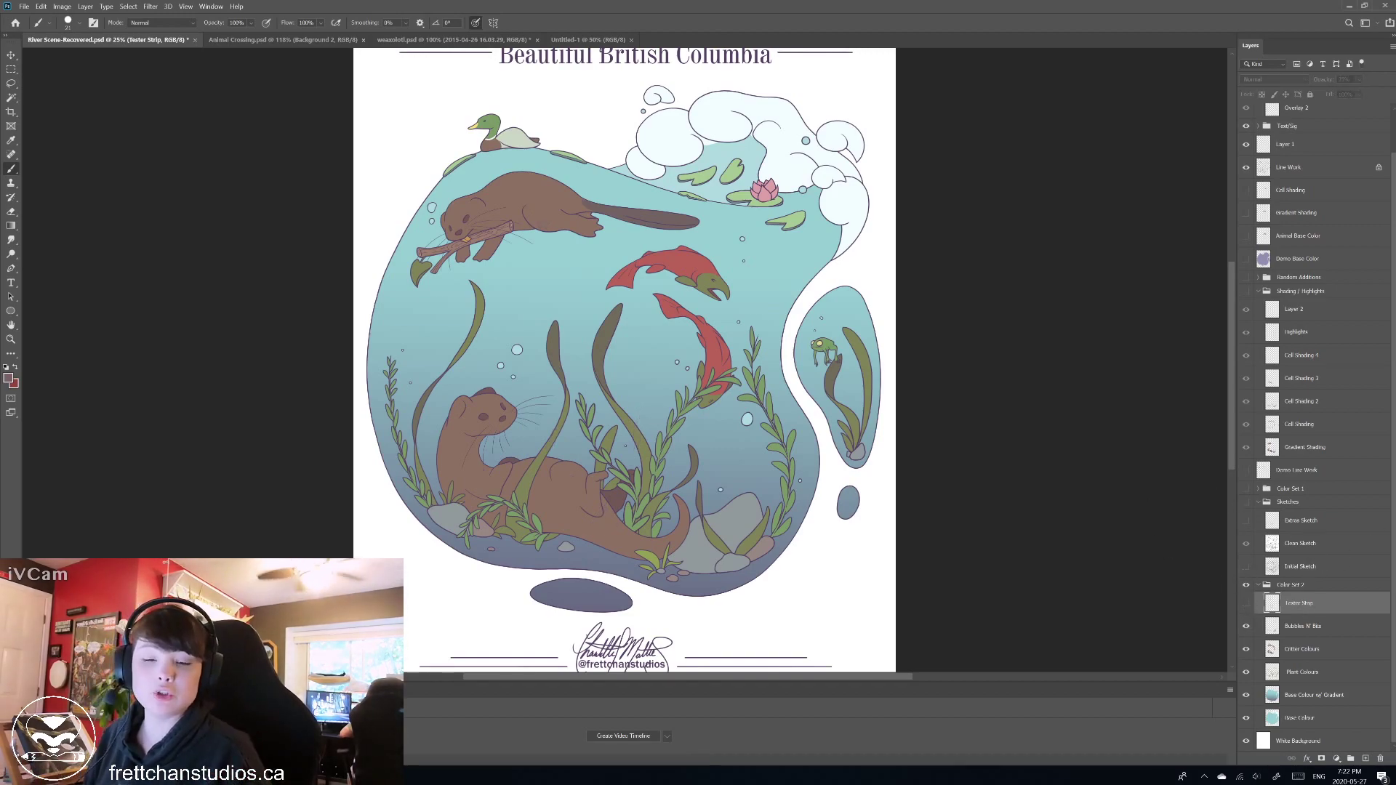
left_click(1248, 542)
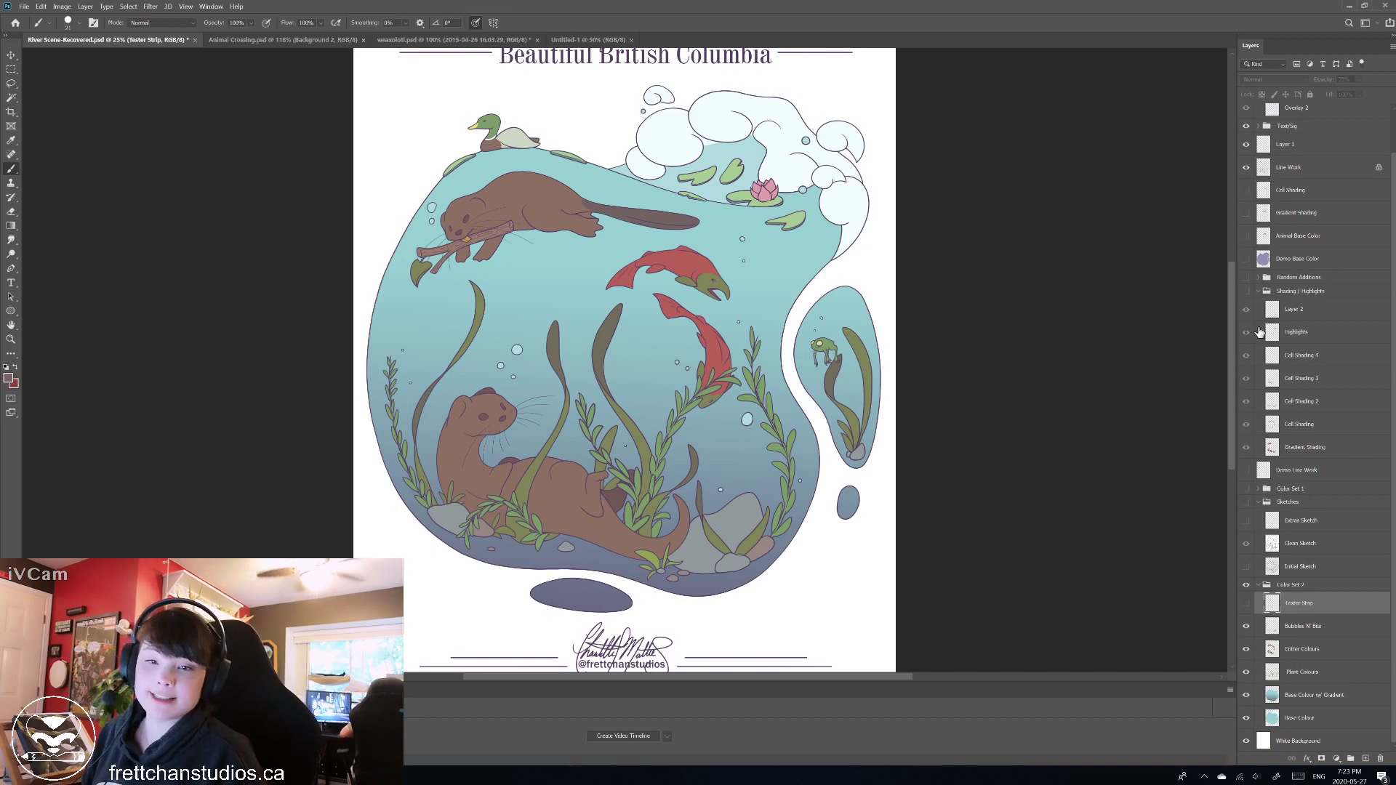
left_click(1246, 293)
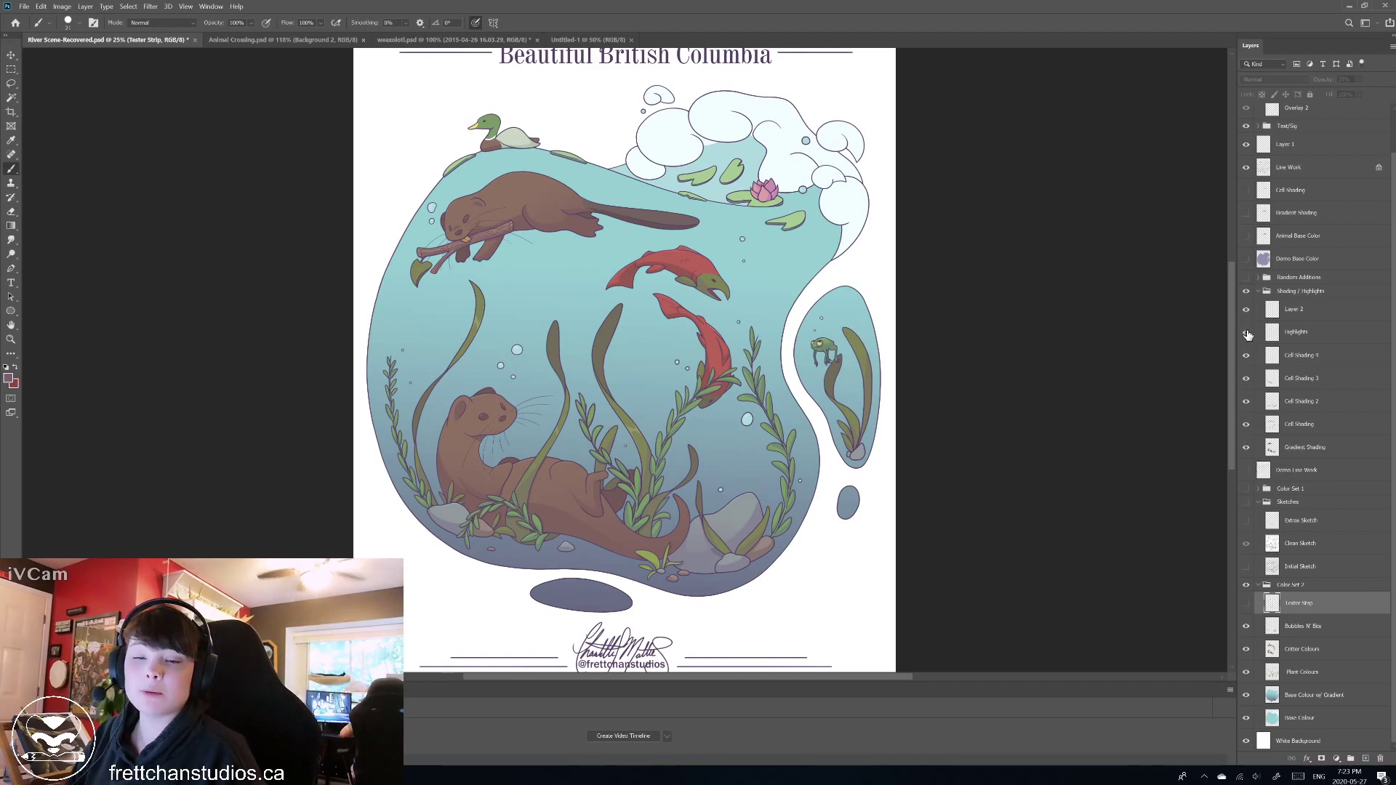
Hide Layer 2, Highlights, all four Cell Shading layers and Gradient Shading inside the Shading / Highlights group.
left_click_drag(1249, 319, 1249, 332)
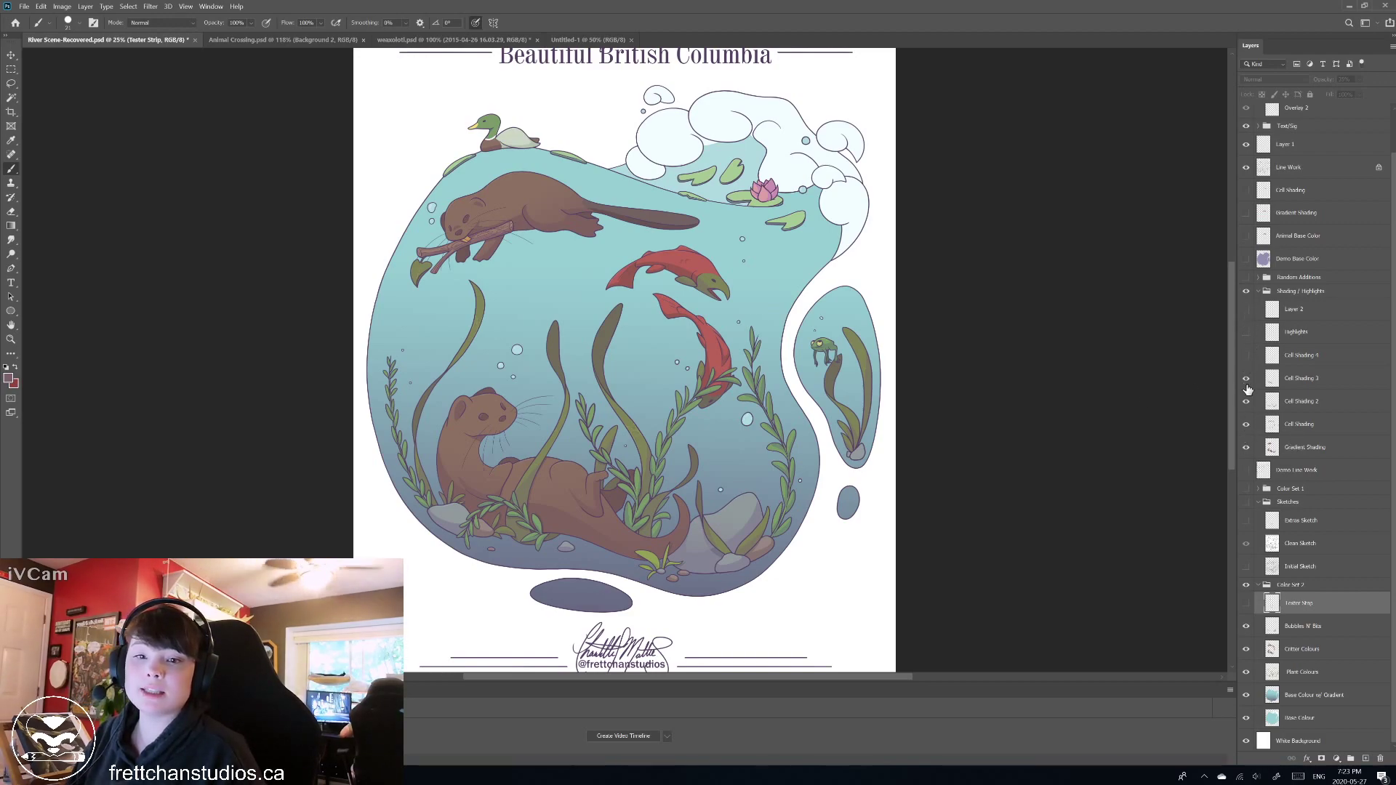
left_click_drag(1248, 391, 1247, 432)
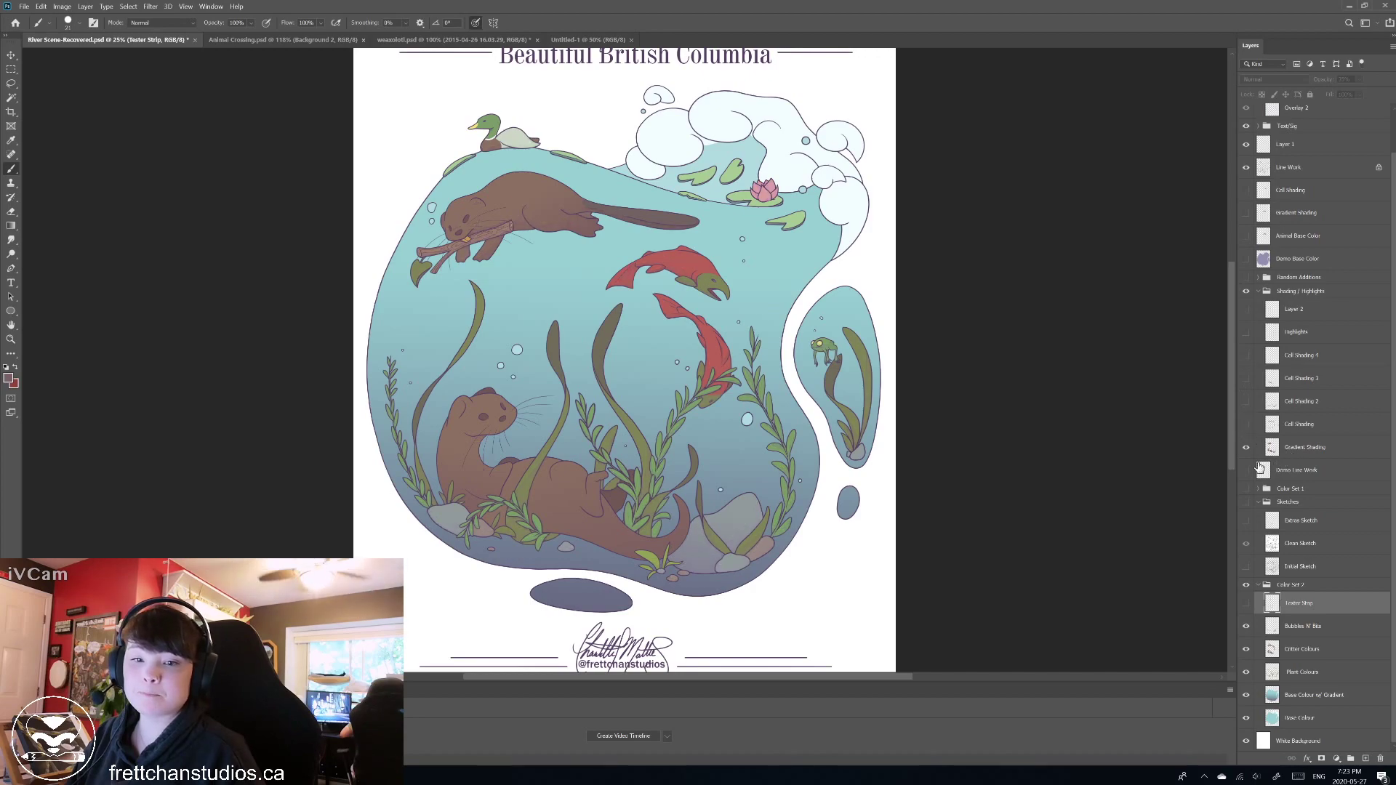
left_click(1247, 447)
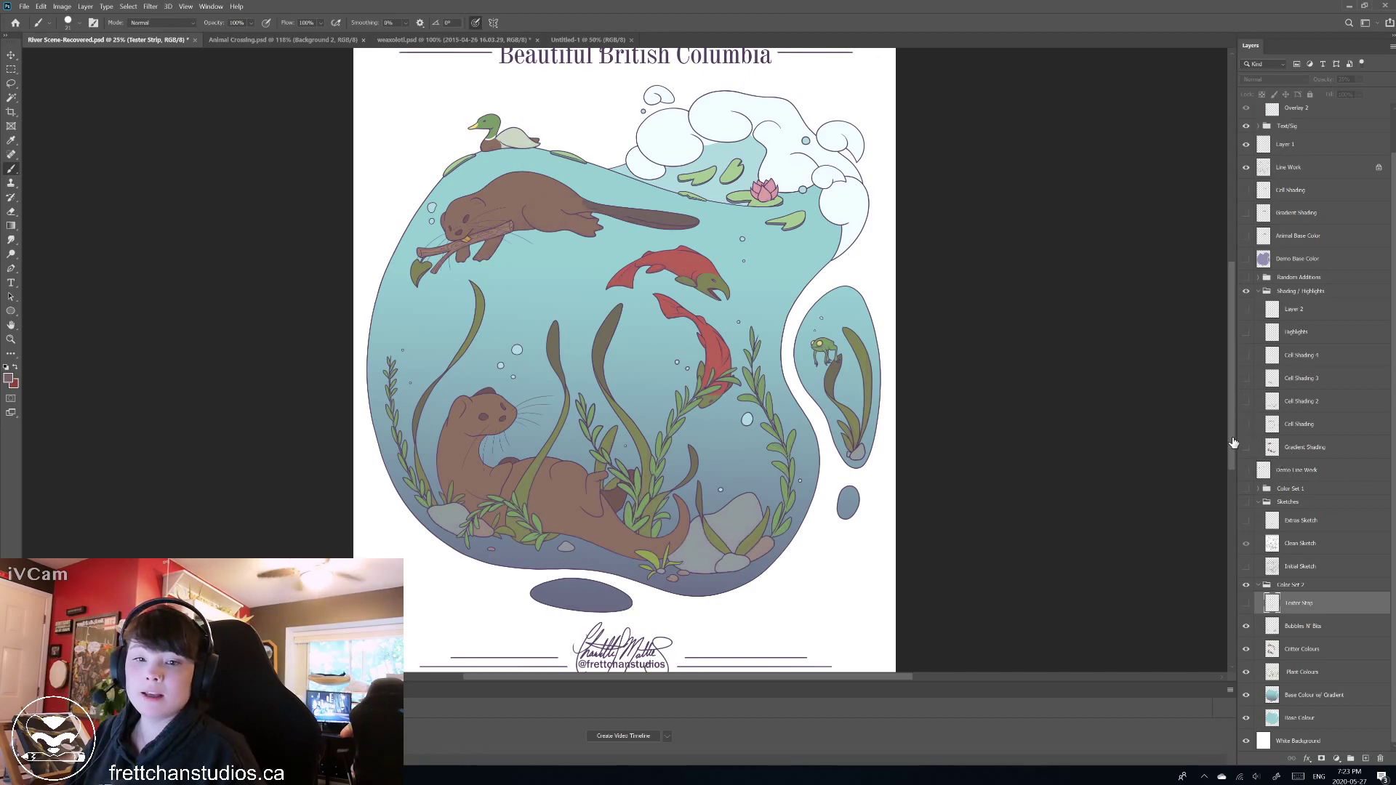
Activate Cell Shading and show it, Cell Shading 2, 3 and 4, and Highlights one by one, leaving Layer 2 hidden.
left_click(1309, 424)
left_click(1246, 426)
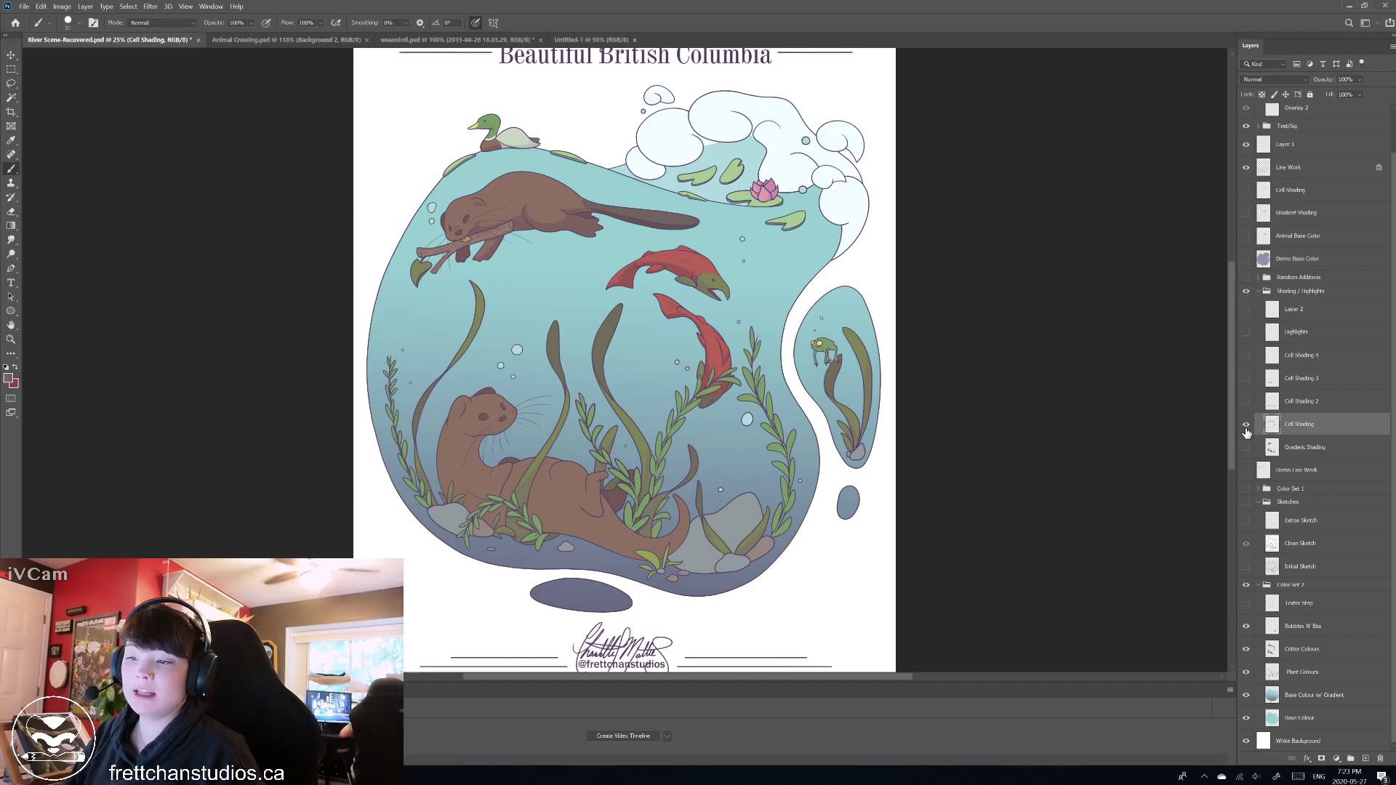
left_click(1245, 403)
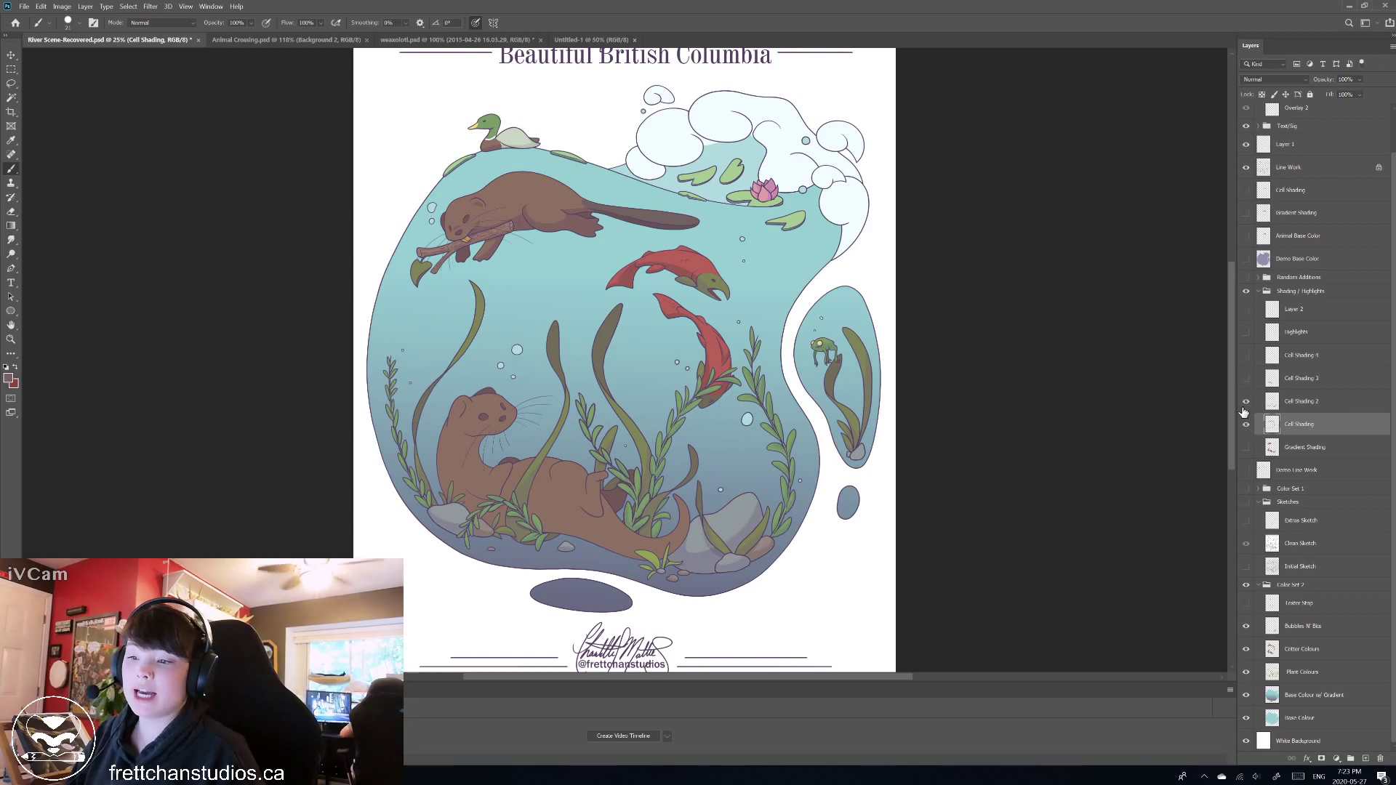
left_click(1246, 379)
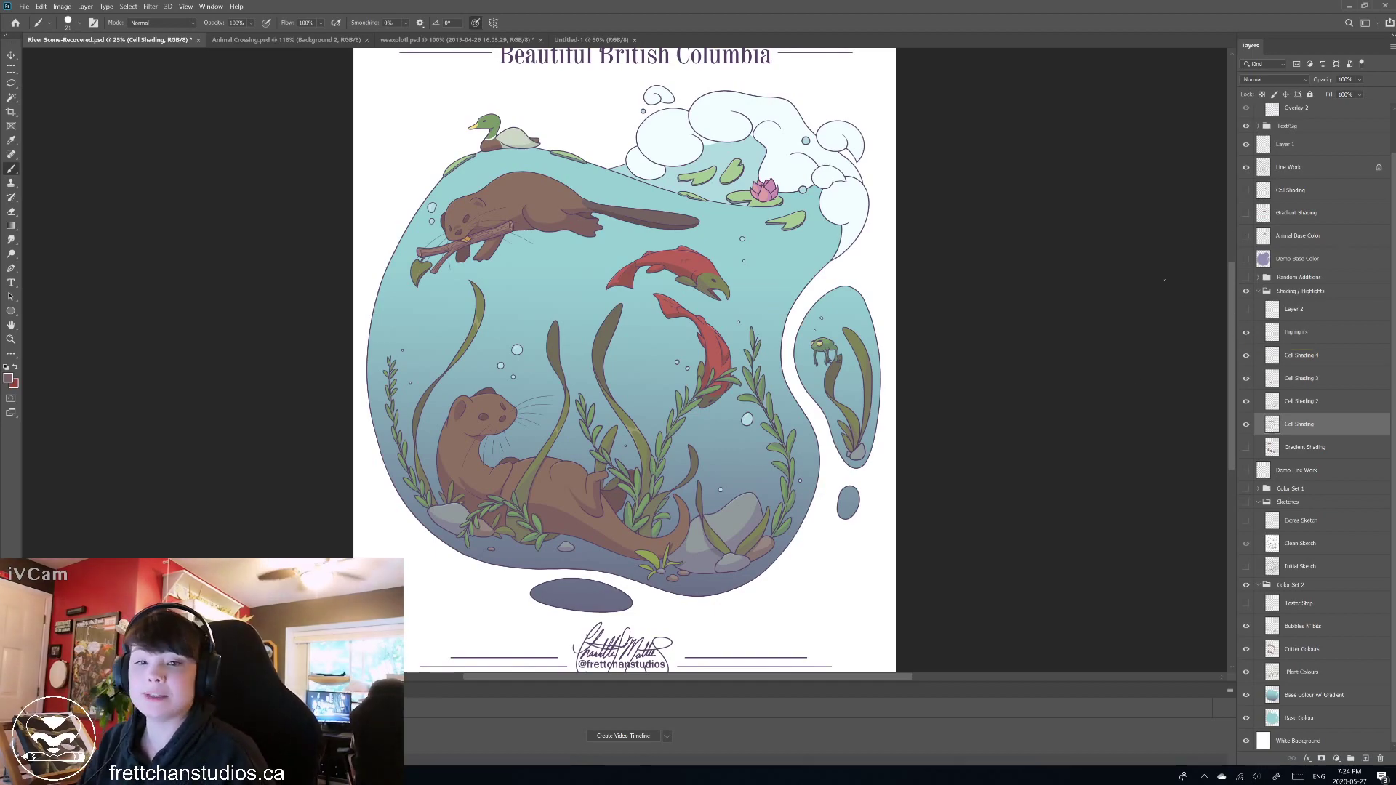
left_click(1245, 309)
Show the Shine Overlay group above the line work, and activate and show Gradient Shading in the Shading / Highlights group.
scroll(1336, 283, "up", 1)
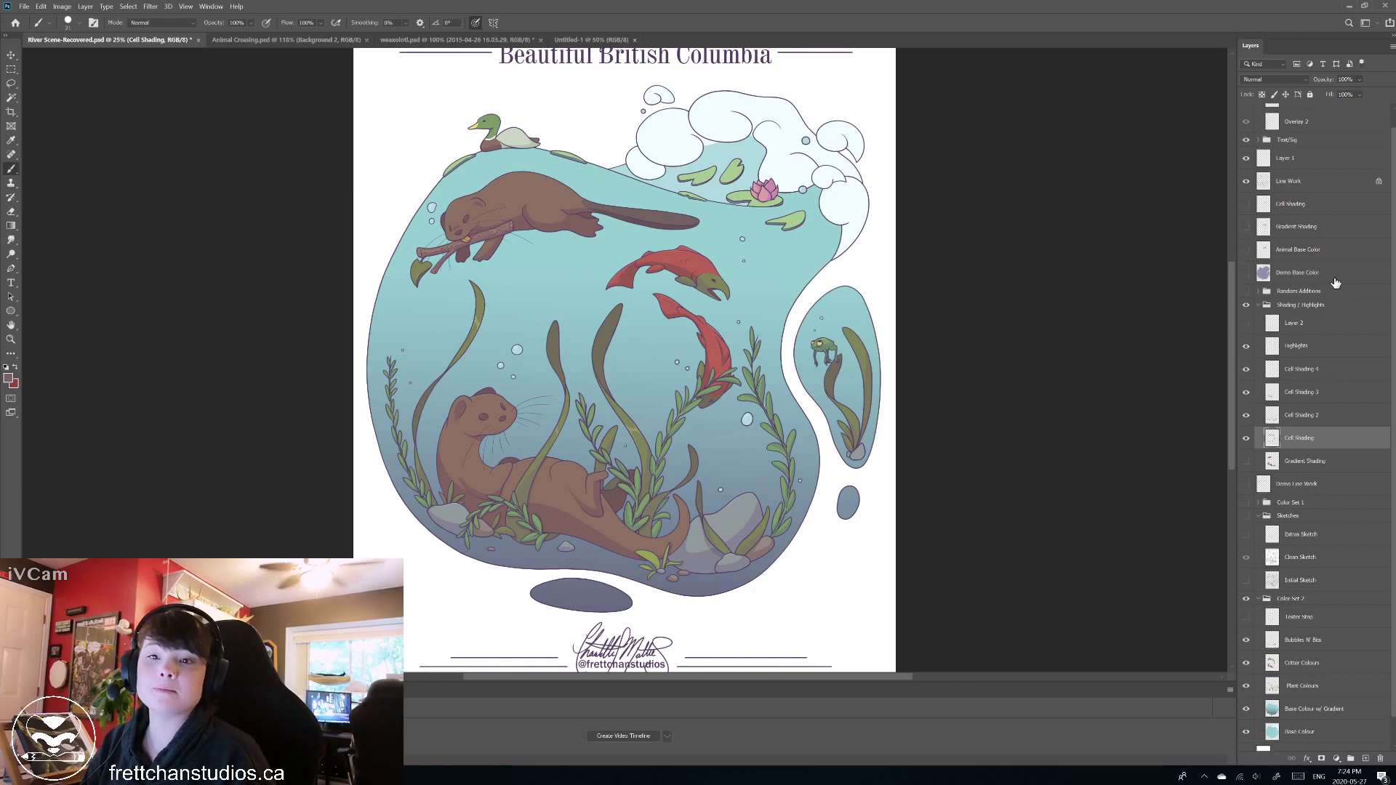
scroll(1336, 283, "up", 1)
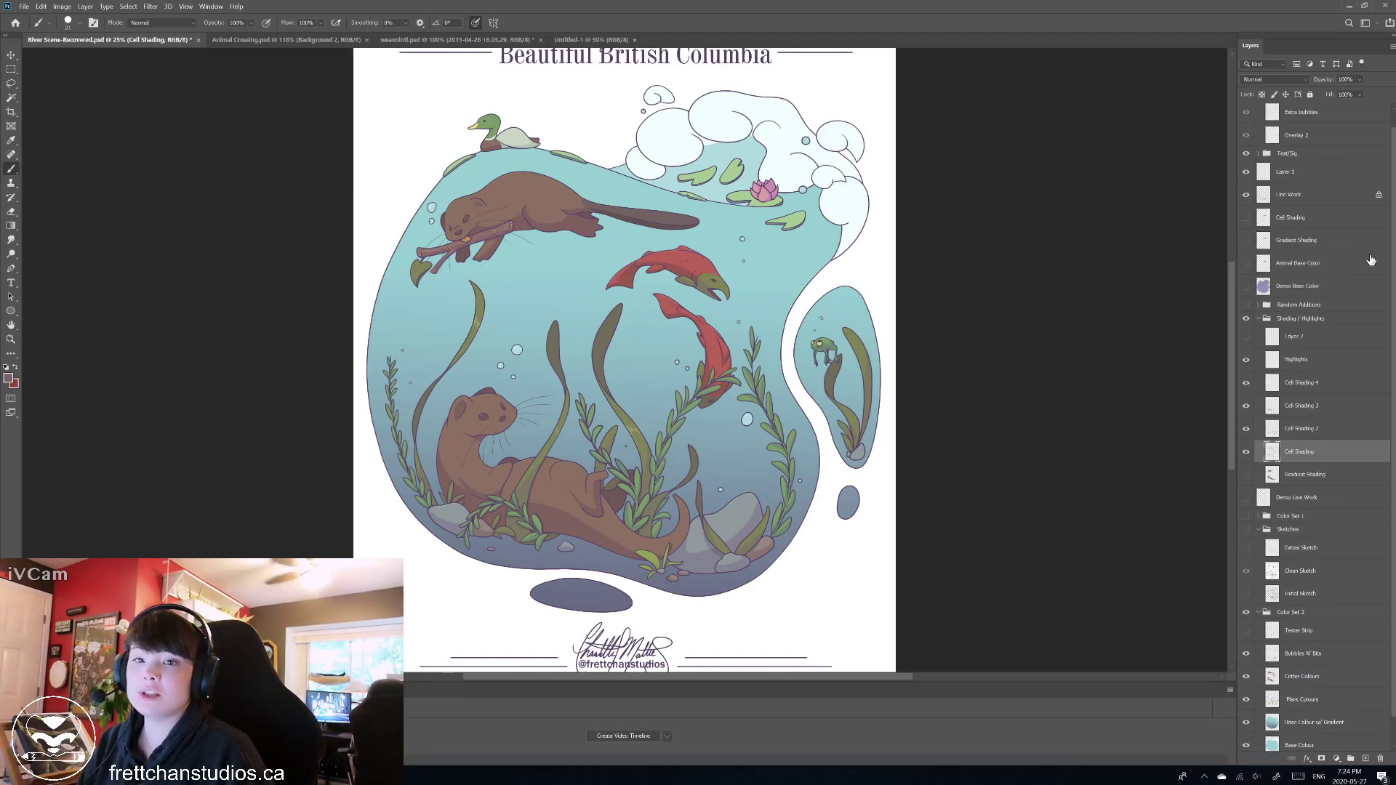
scroll(1354, 267, "up", 1)
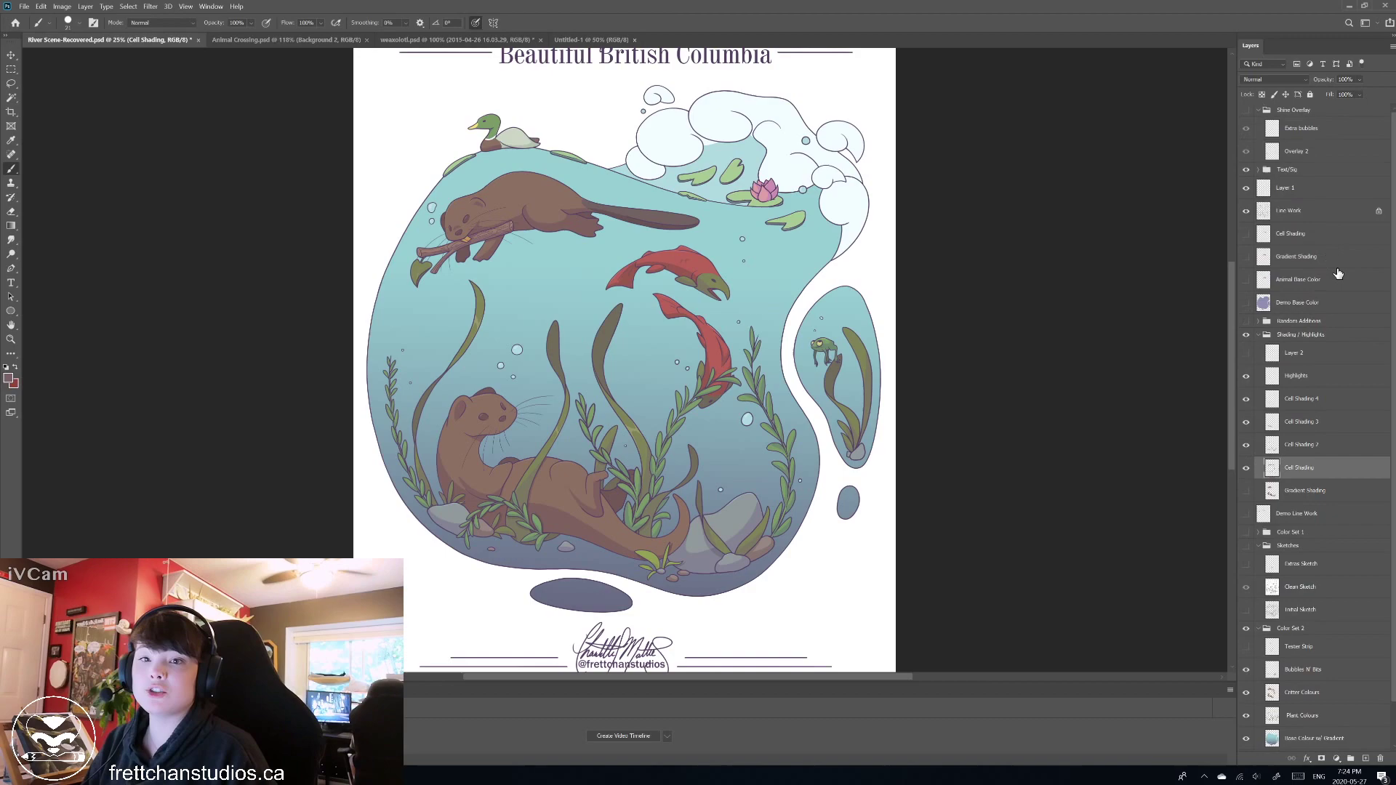
left_click(1245, 111)
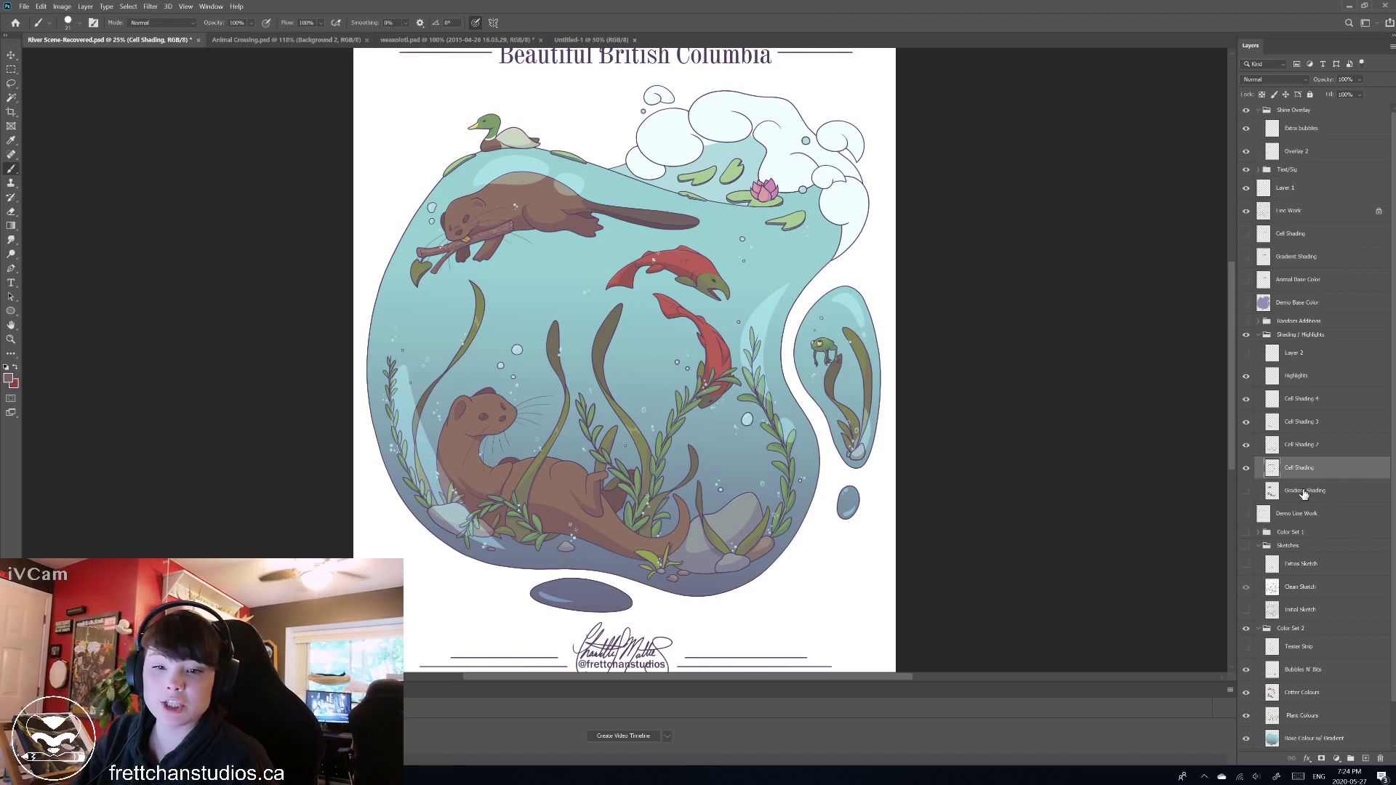
key("alt+bracketleft")
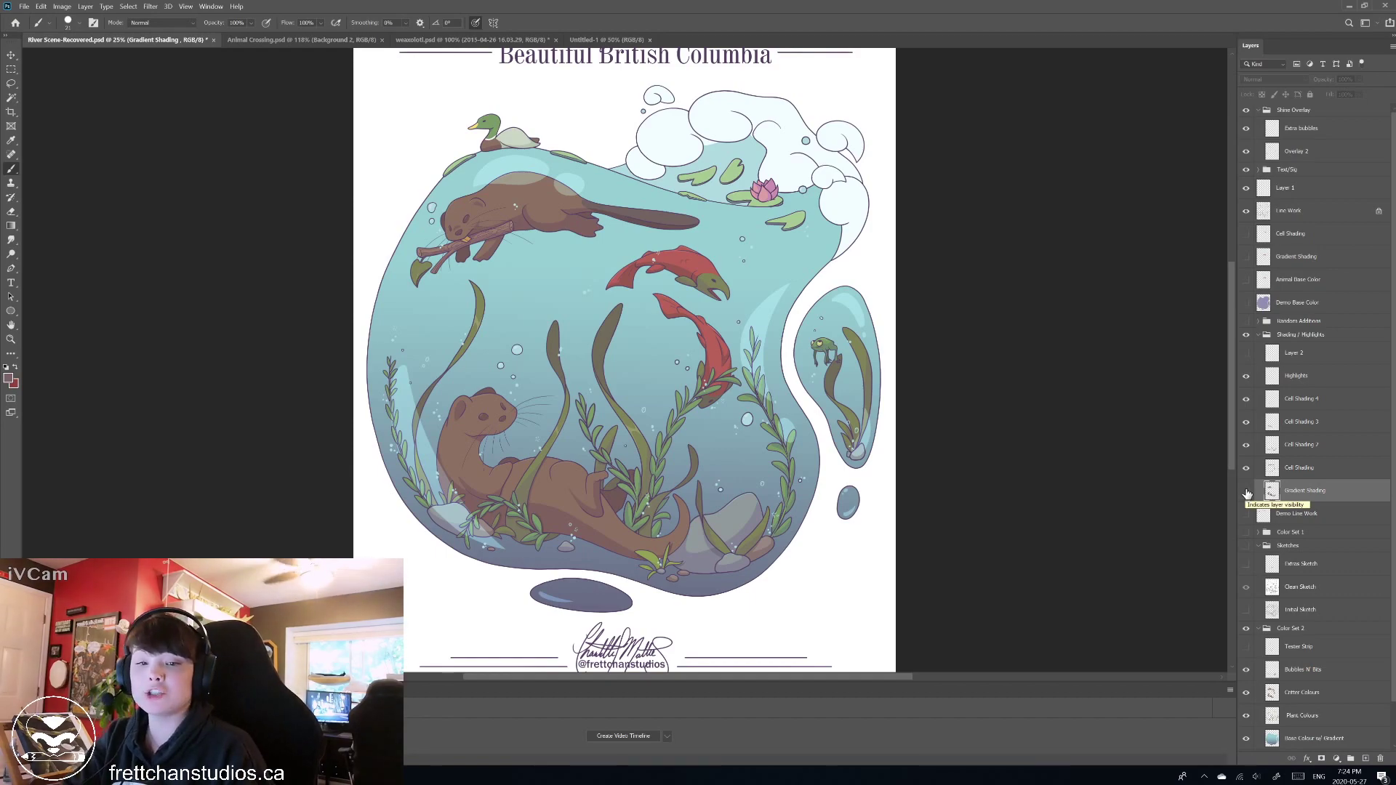
left_click(1246, 495)
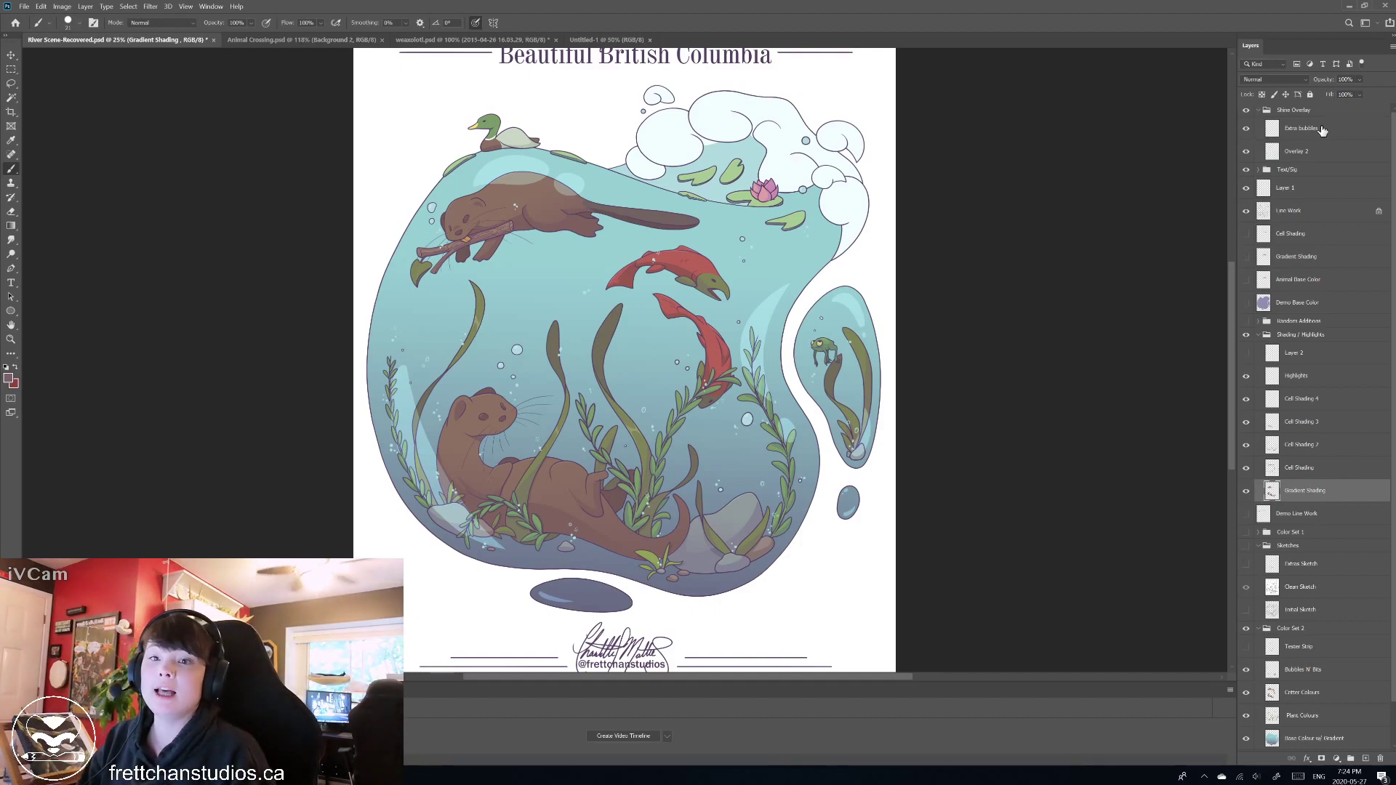
Activate the Extra bubbles layer and switch the Shine Overlay group off and on to compare the scene with and without it.
left_click(1289, 130)
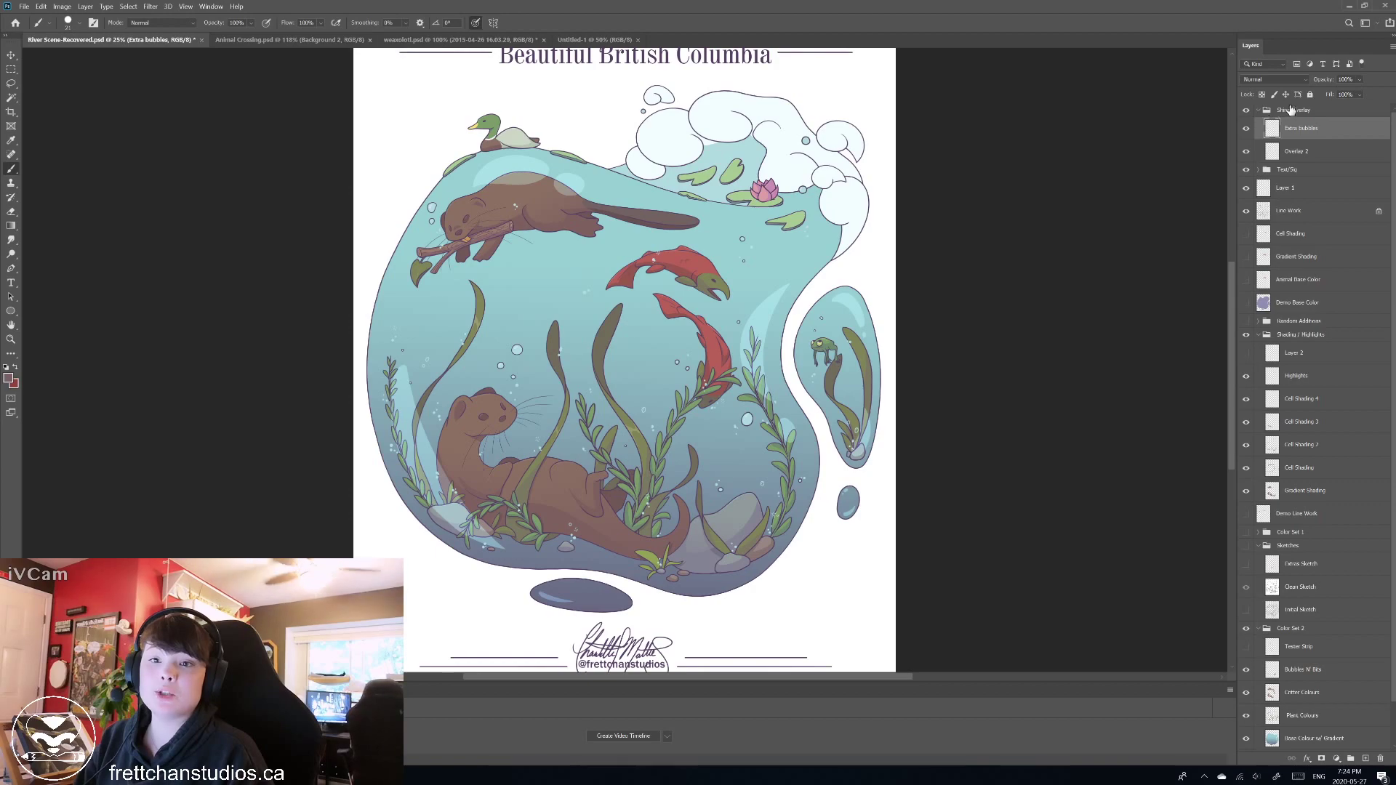
left_click(1247, 112)
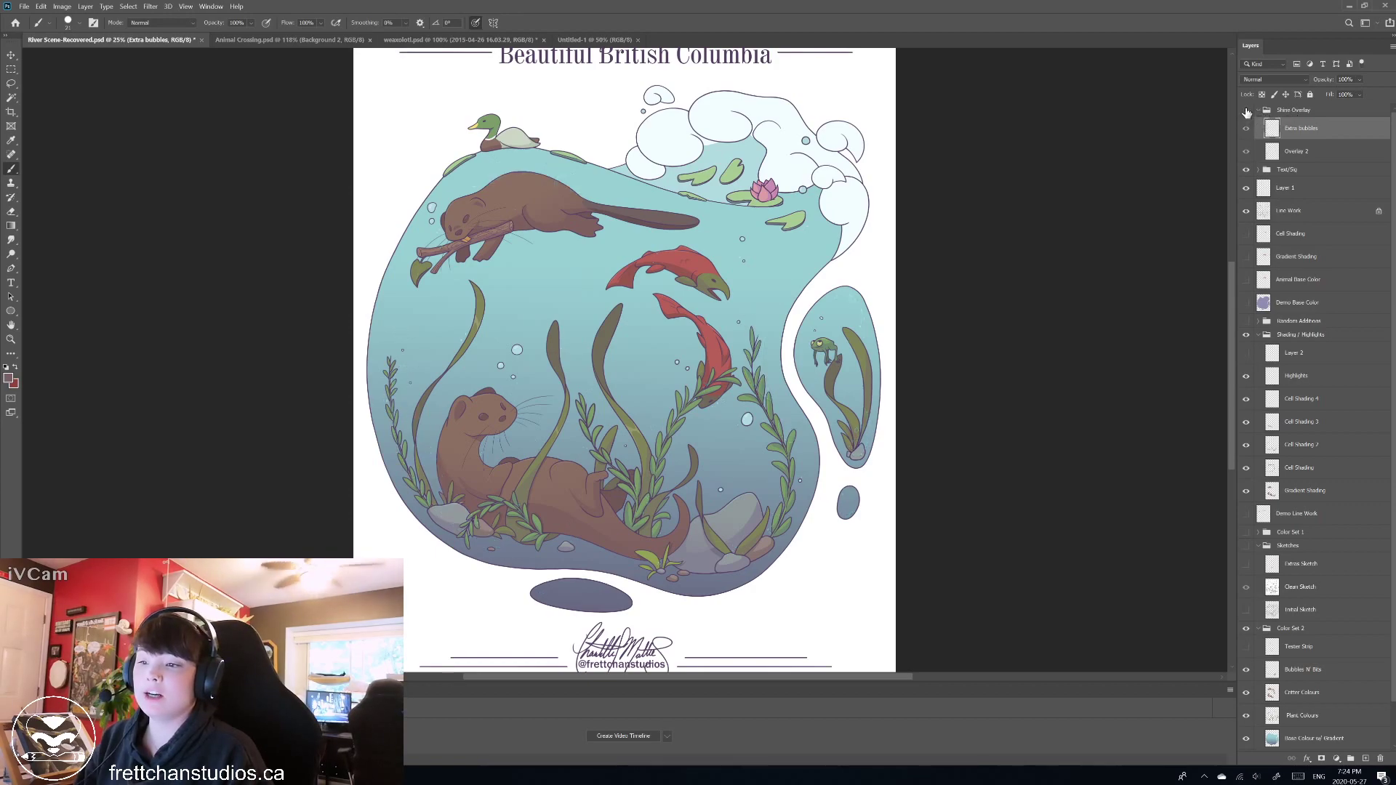
left_click(1248, 111)
left_click(1247, 112)
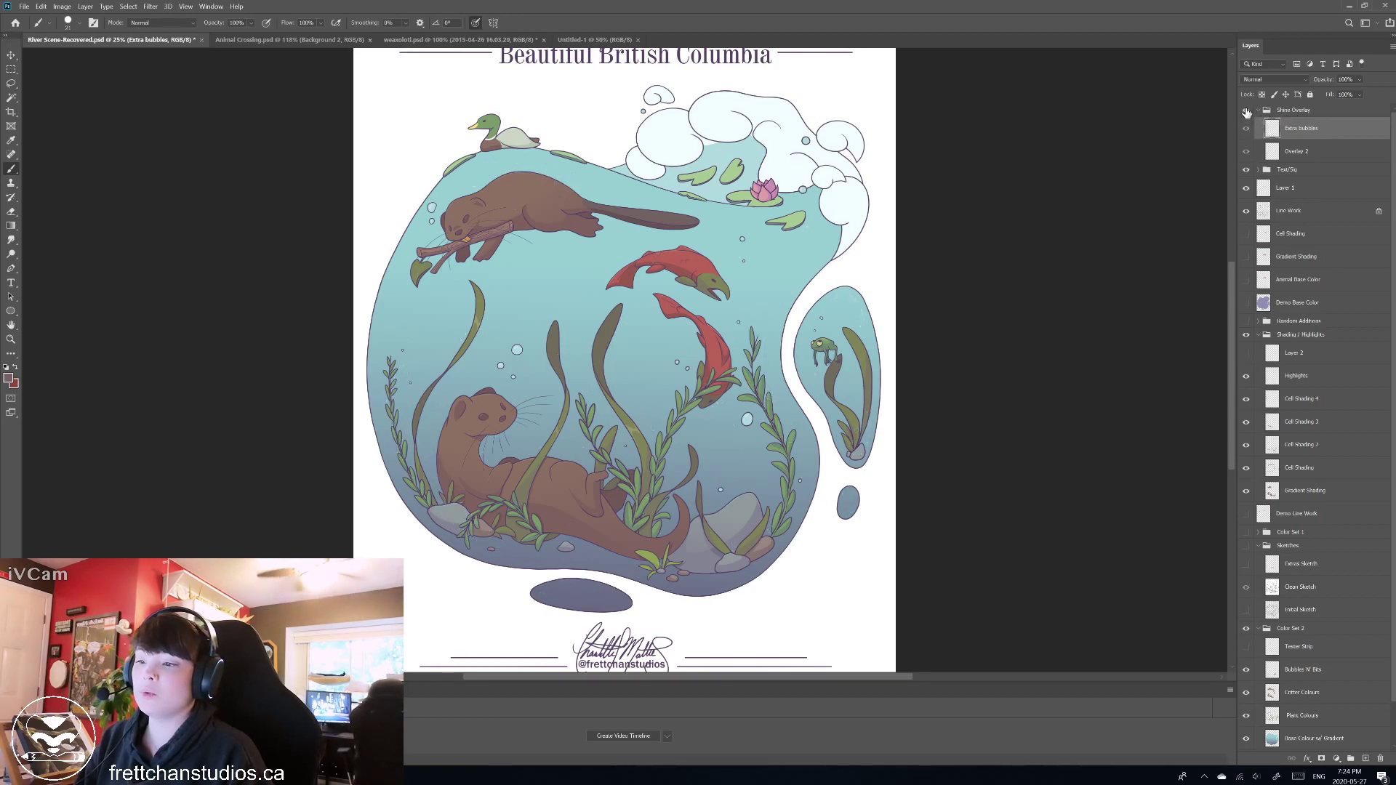
left_click(1247, 111)
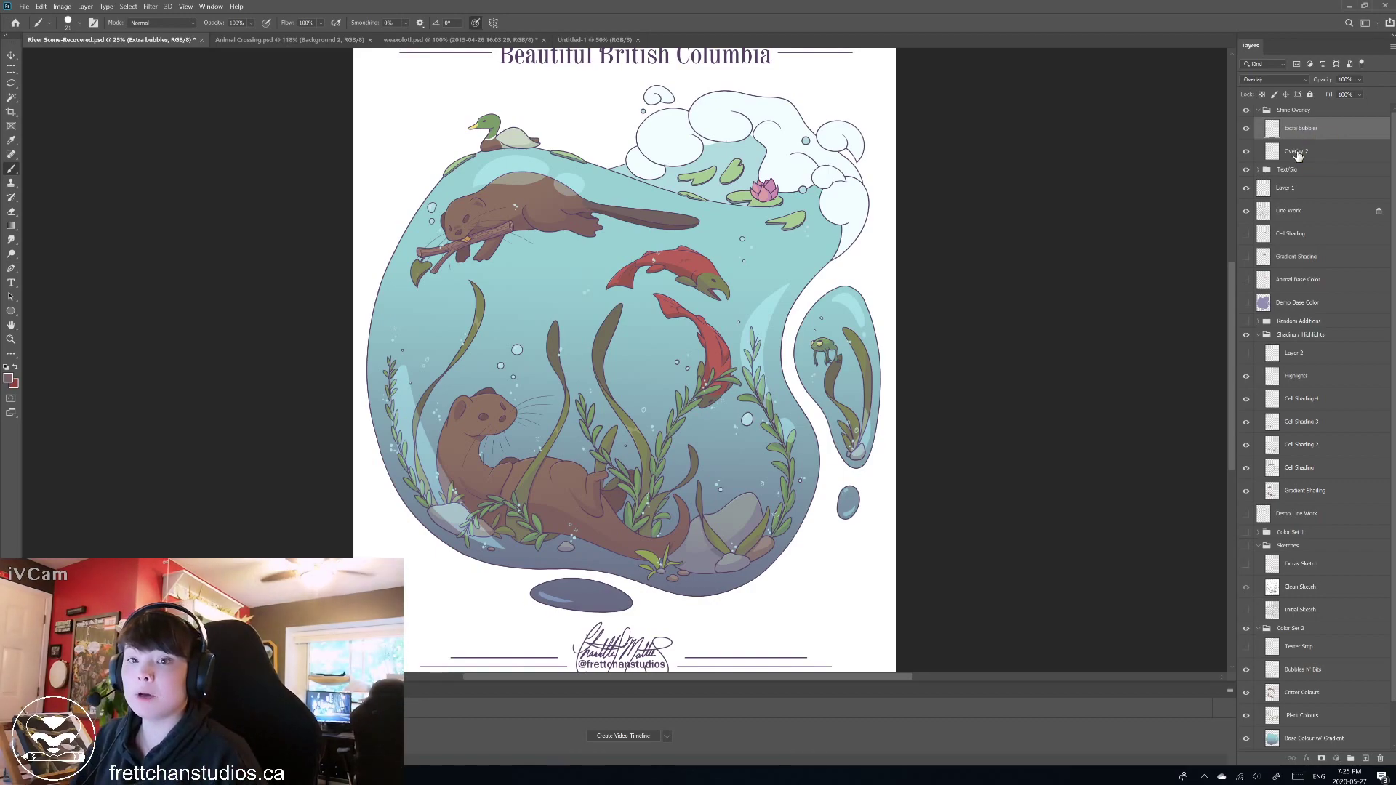
Activate Overlay 2 and switch its visibility off and on to compare its shine effect on the scene.
left_click(1298, 154)
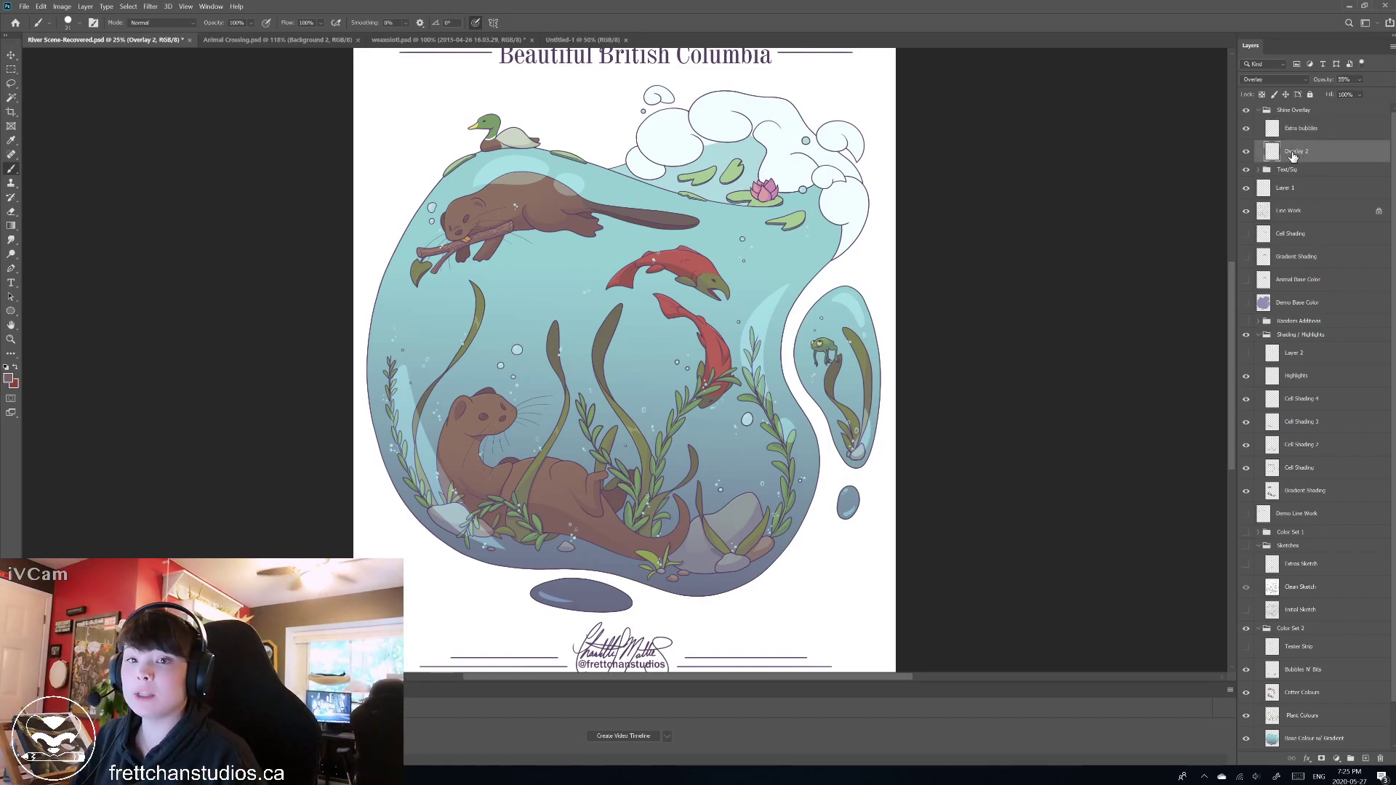
left_click(1246, 152)
left_click(1246, 152)
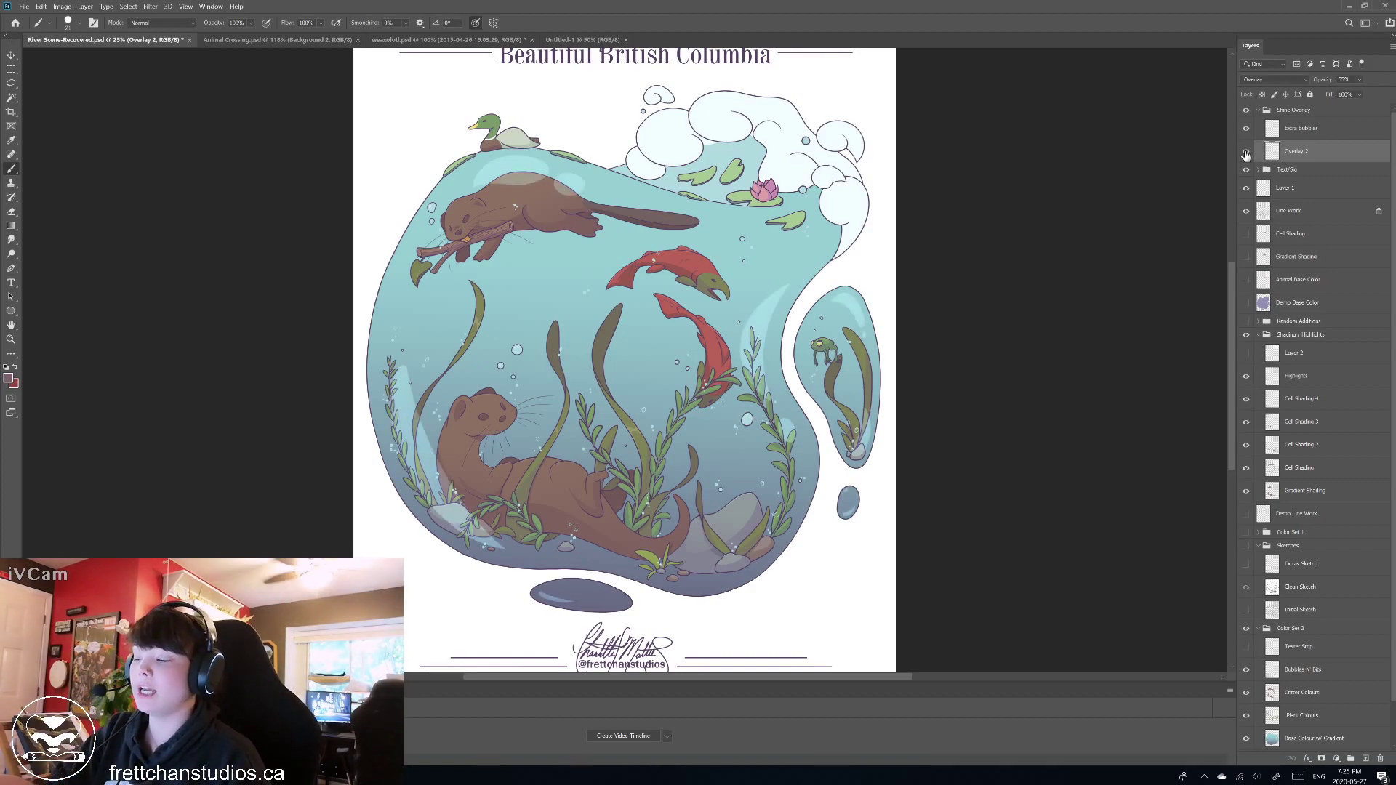
left_click(1246, 152)
left_click(1245, 153)
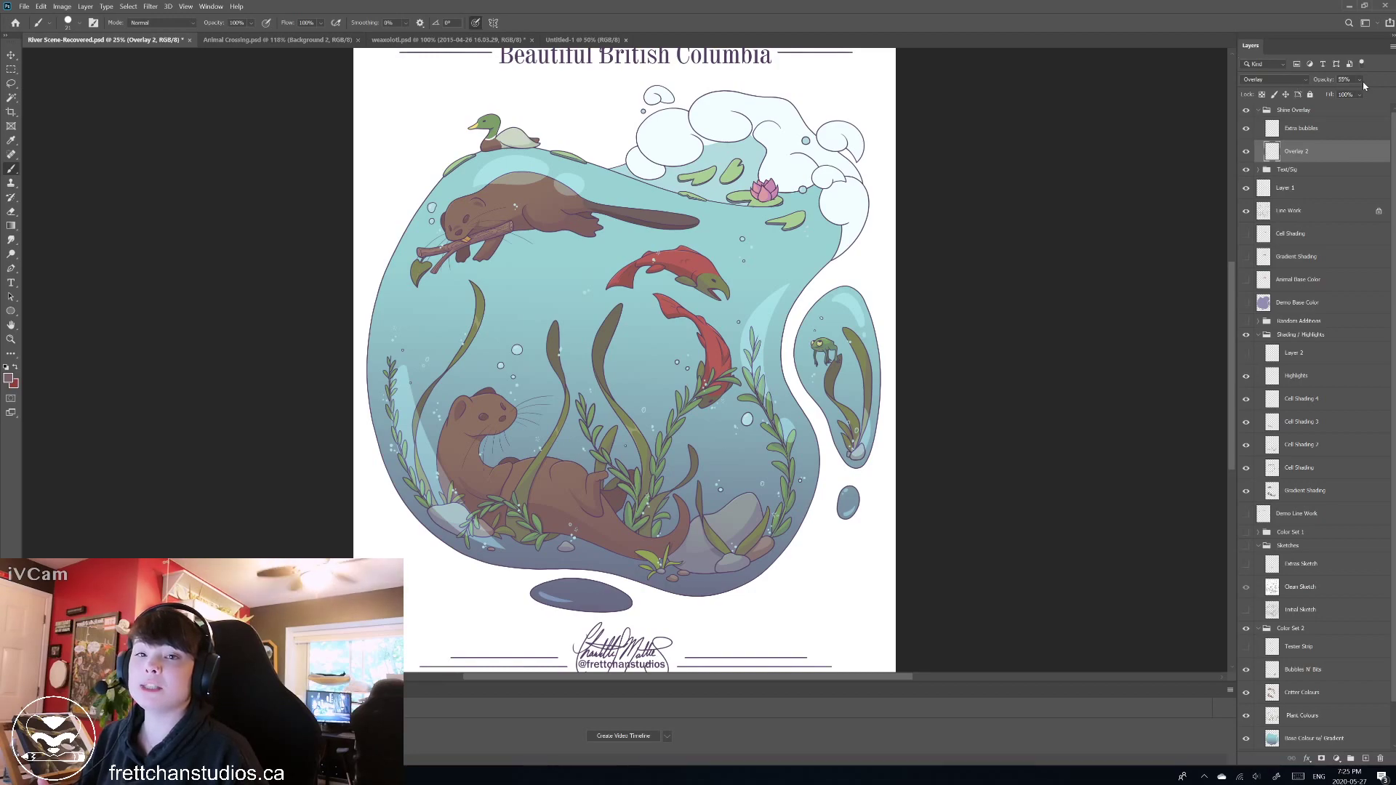
Set the foreground colour to light blue 7dd4ea and return to the Brush tool.
left_click(10, 380)
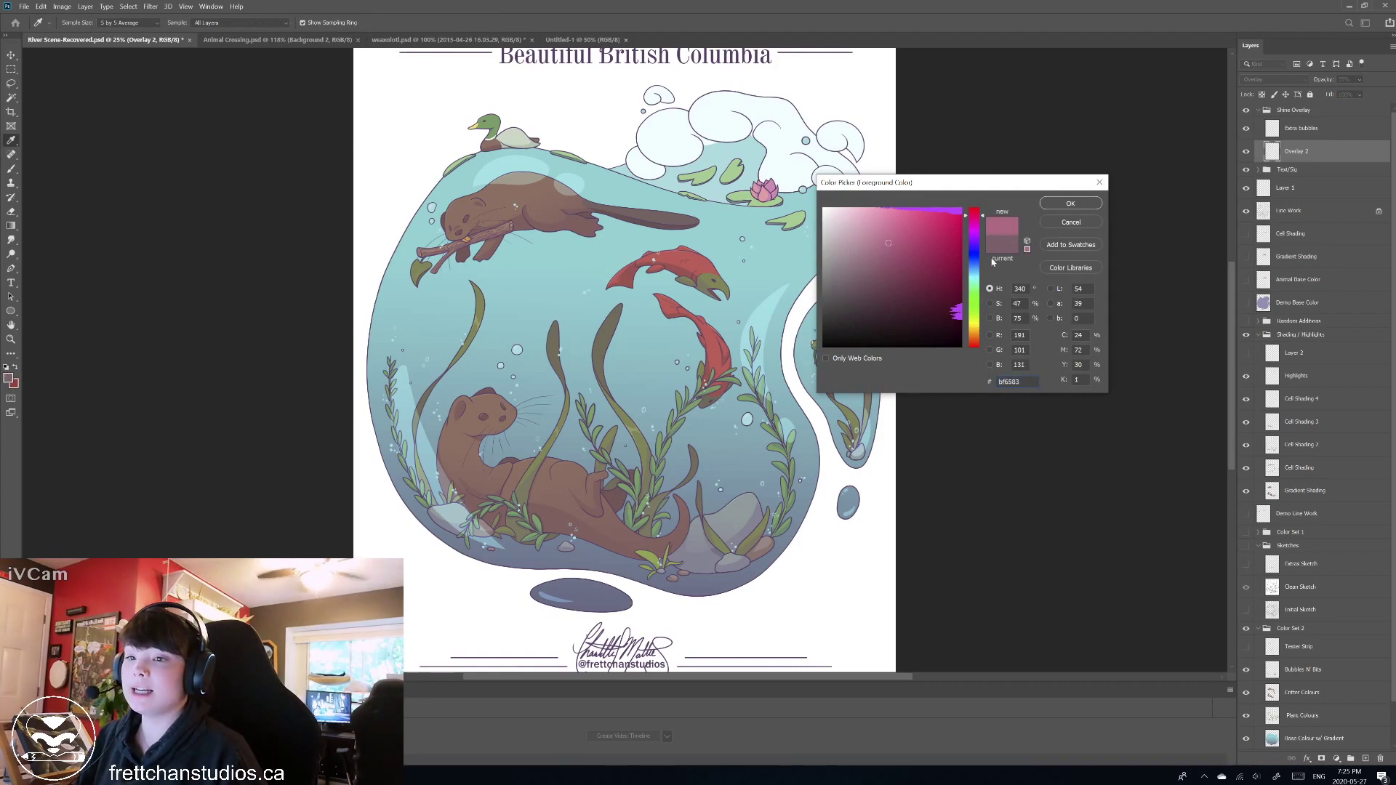
left_click_drag(975, 244, 979, 273)
left_click_drag(888, 240, 887, 218)
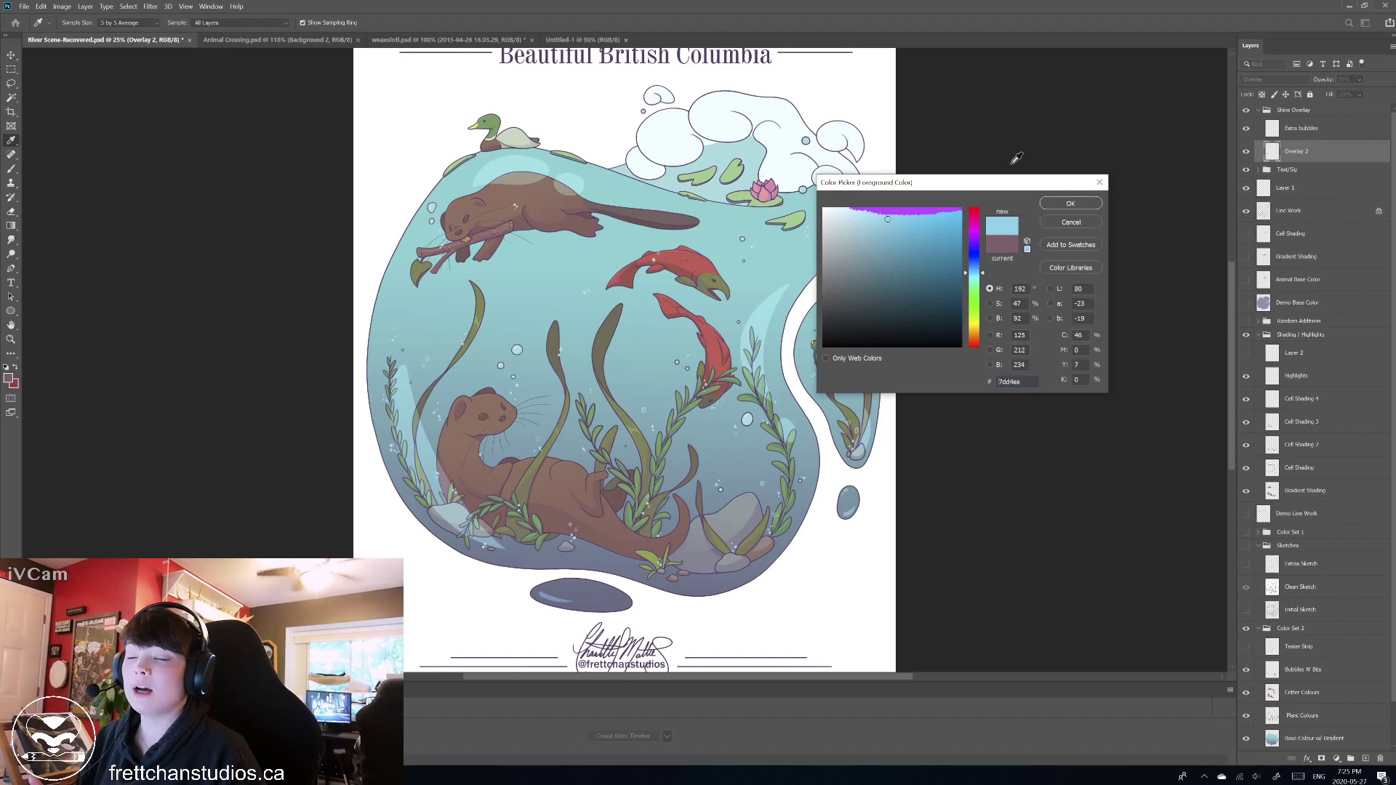
left_click(1070, 203)
key("b")
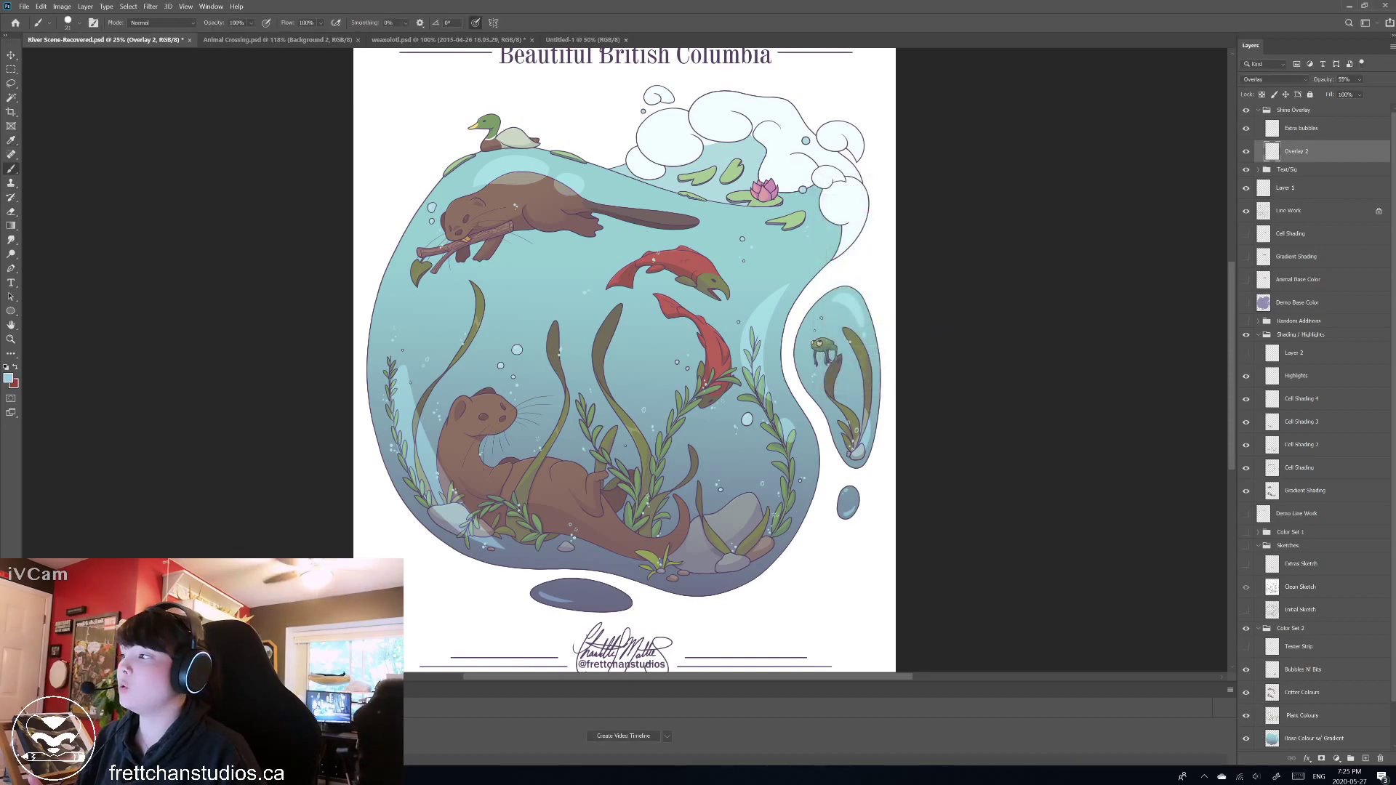
Try loose strokes across the underwater area on Overlay 2 with a 75 px brush, undo them and fit the artwork in view.
left_click(68, 22)
left_click_drag(72, 58, 88, 62)
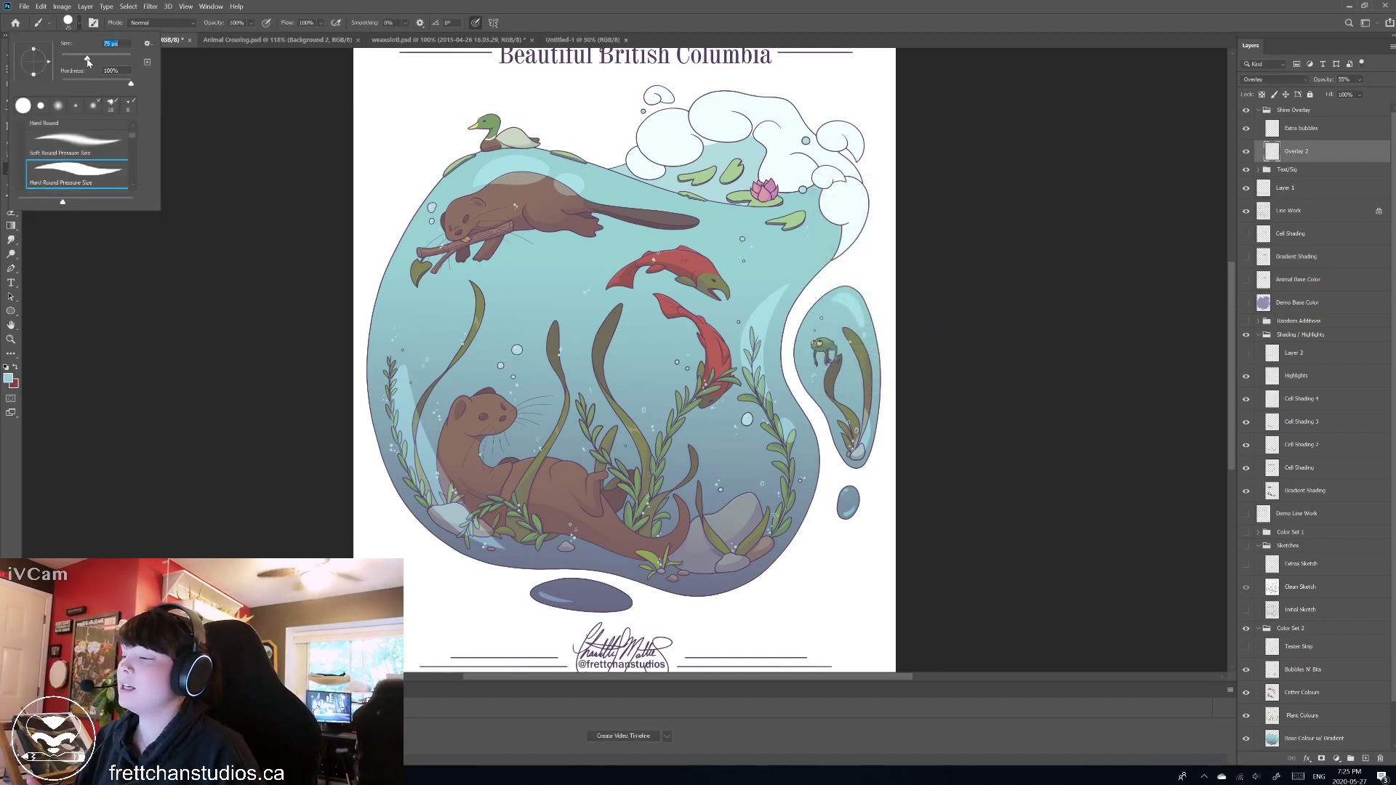
mouse_move(505, 275)
left_mouse_down()
mouse_move(524, 309)
mouse_move(480, 356)
mouse_move(655, 418)
mouse_move(458, 466)
mouse_move(745, 527)
mouse_move(531, 582)
mouse_move(473, 513)
mouse_move(480, 472)
mouse_move(640, 436)
mouse_move(517, 404)
mouse_move(616, 355)
mouse_move(549, 328)
mouse_move(742, 237)
mouse_move(658, 232)
left_mouse_up()
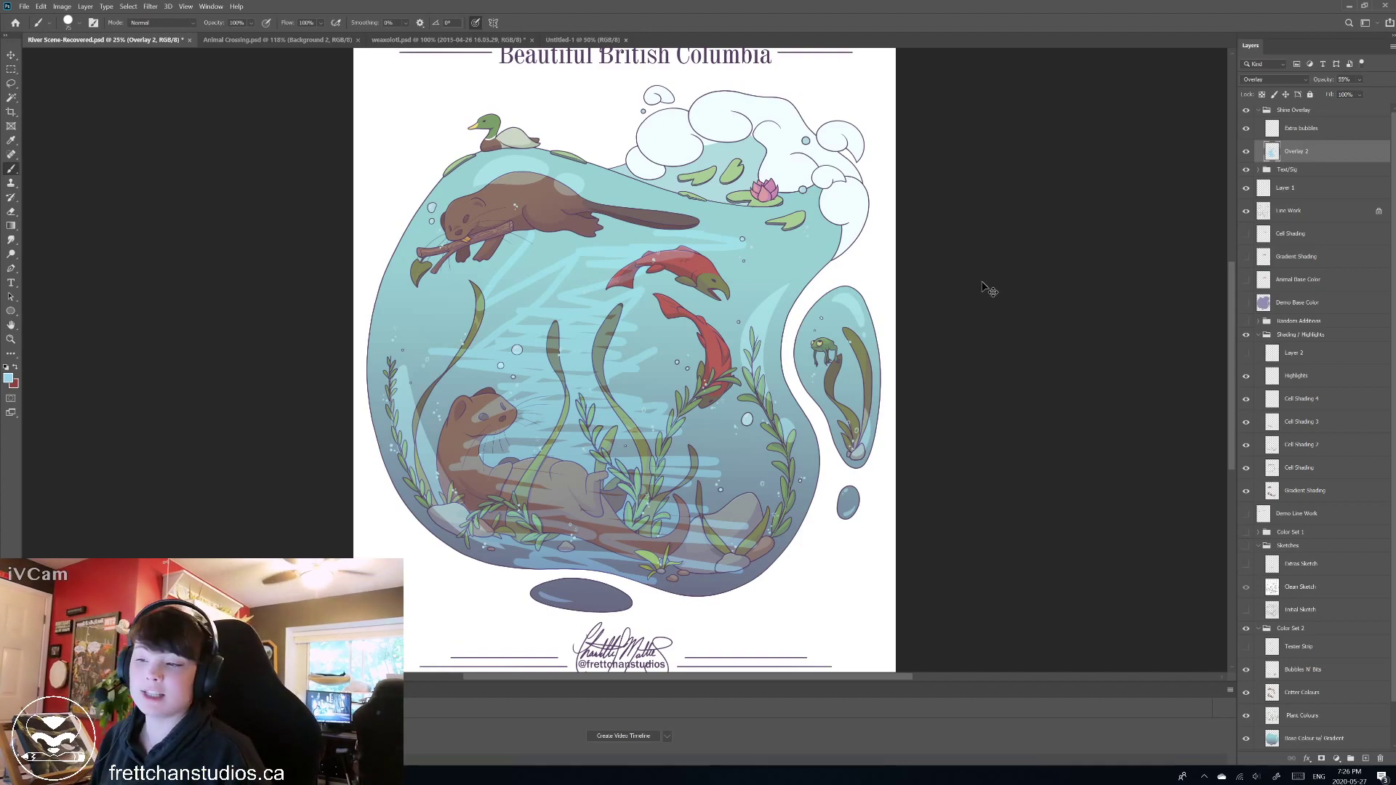
key("ctrl+z")
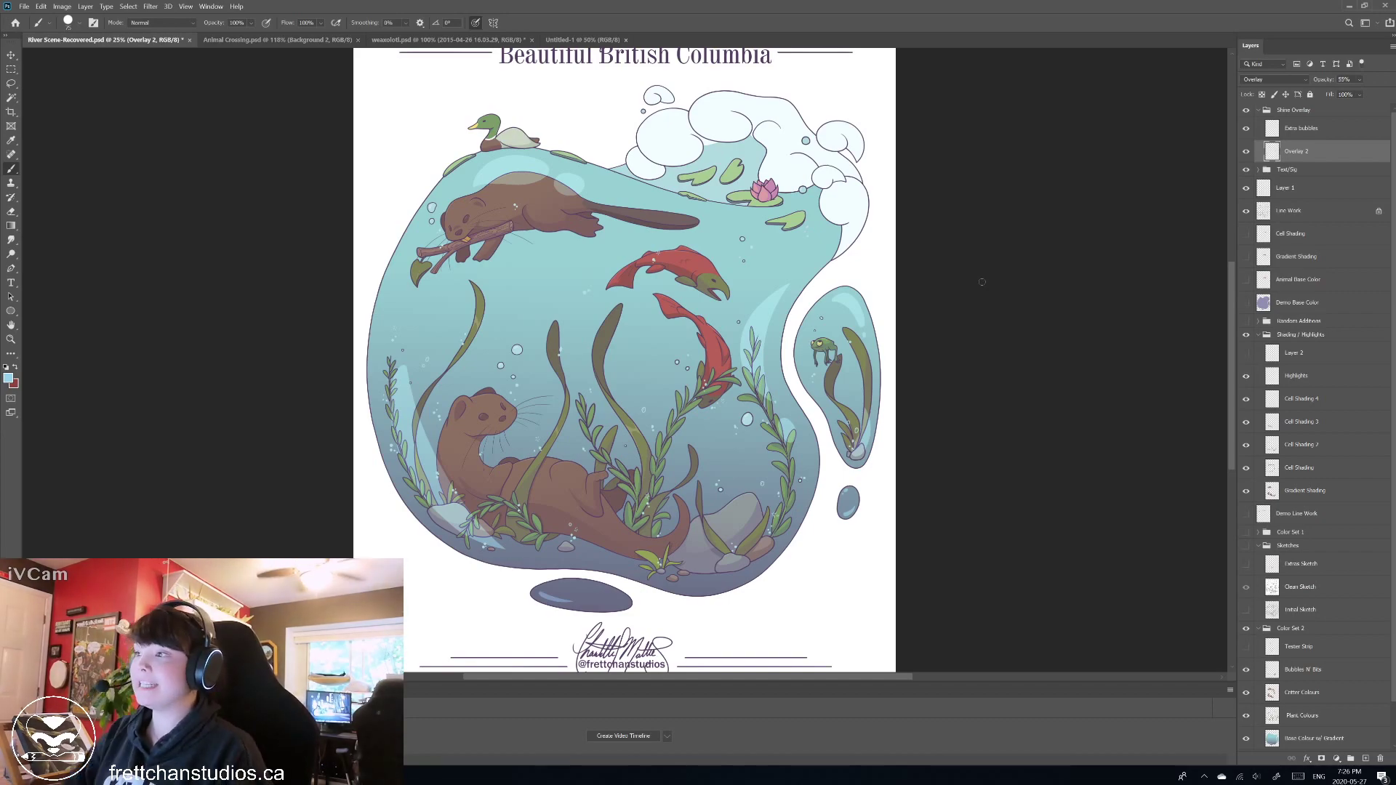
key("ctrl+0")
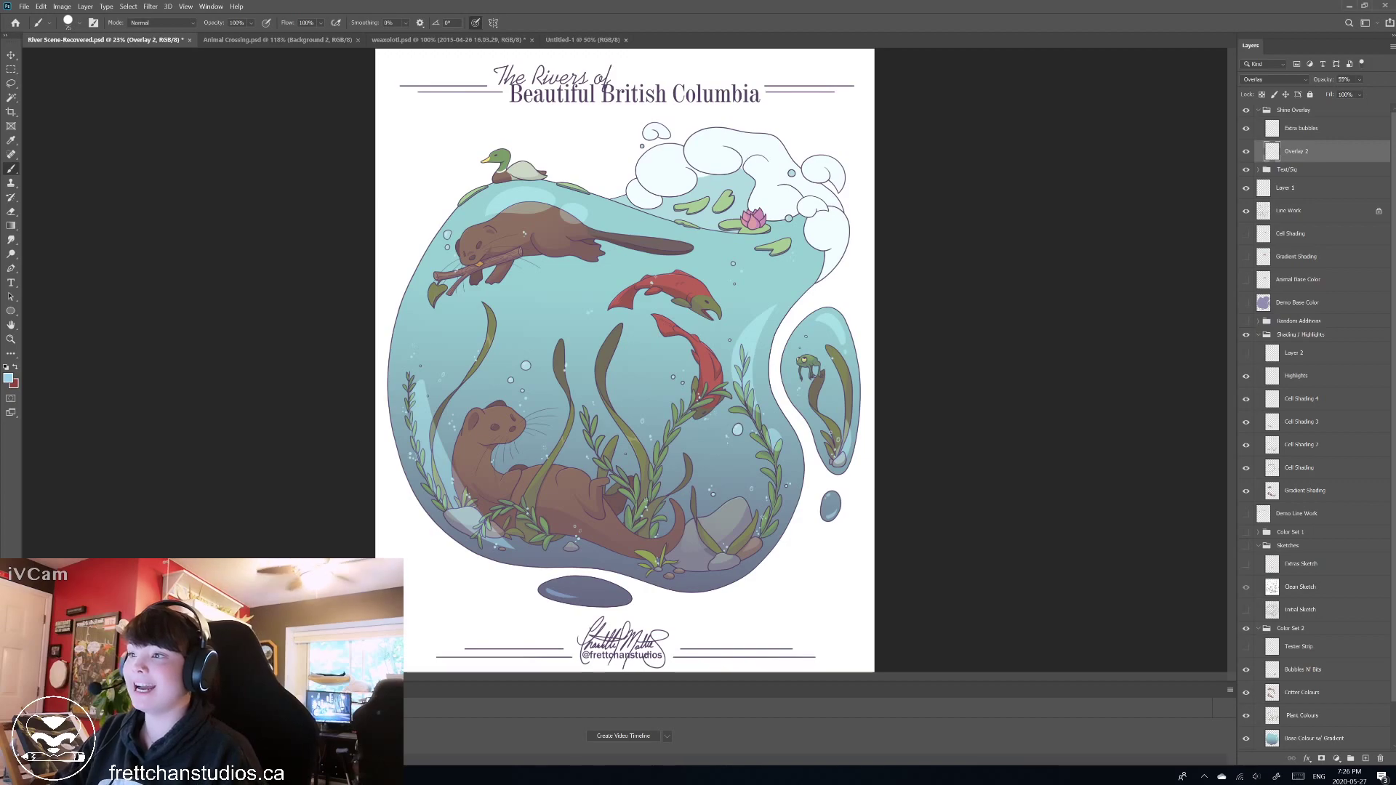
View the weasel sketch document and the whole Animal Crossing.psd illustration, and return to the river scene document.
left_click(418, 41)
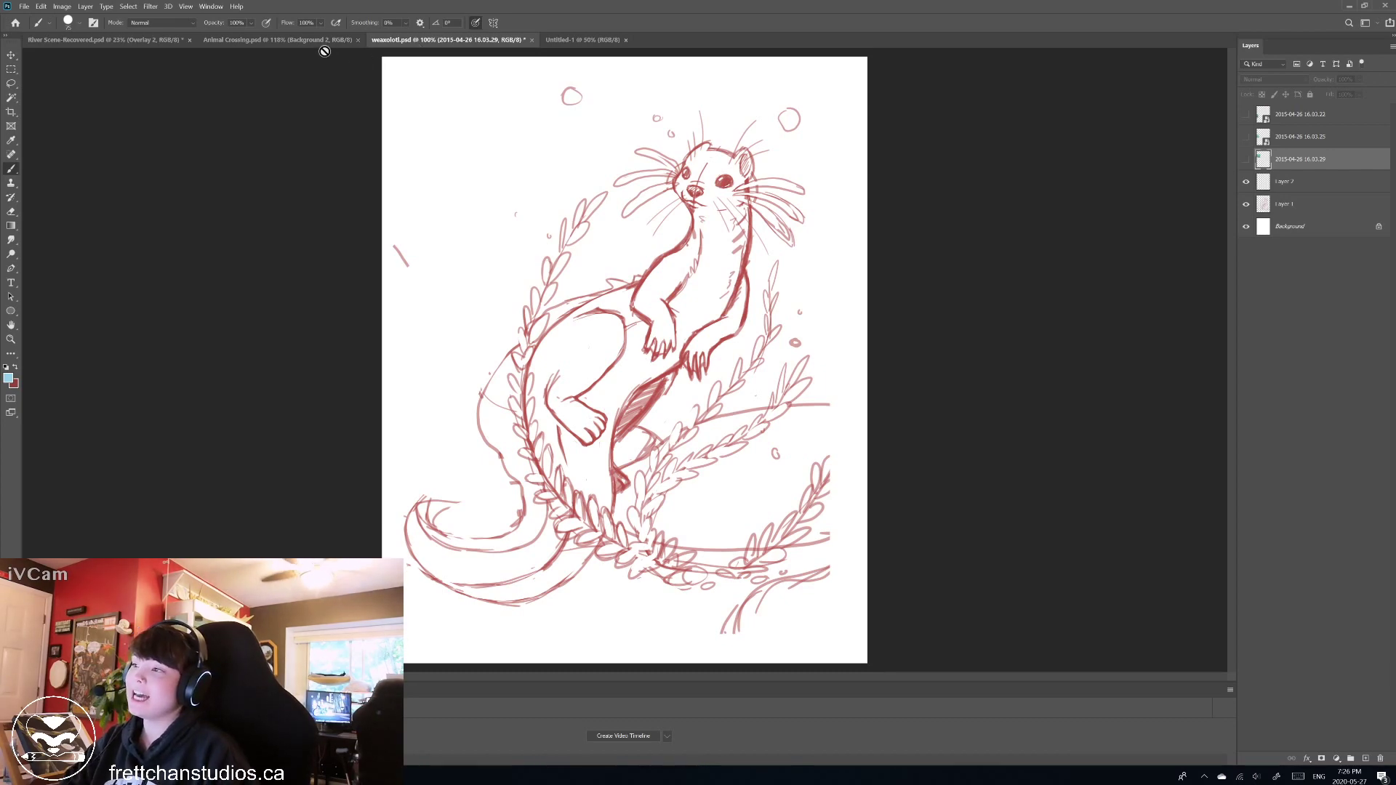
left_click(299, 41)
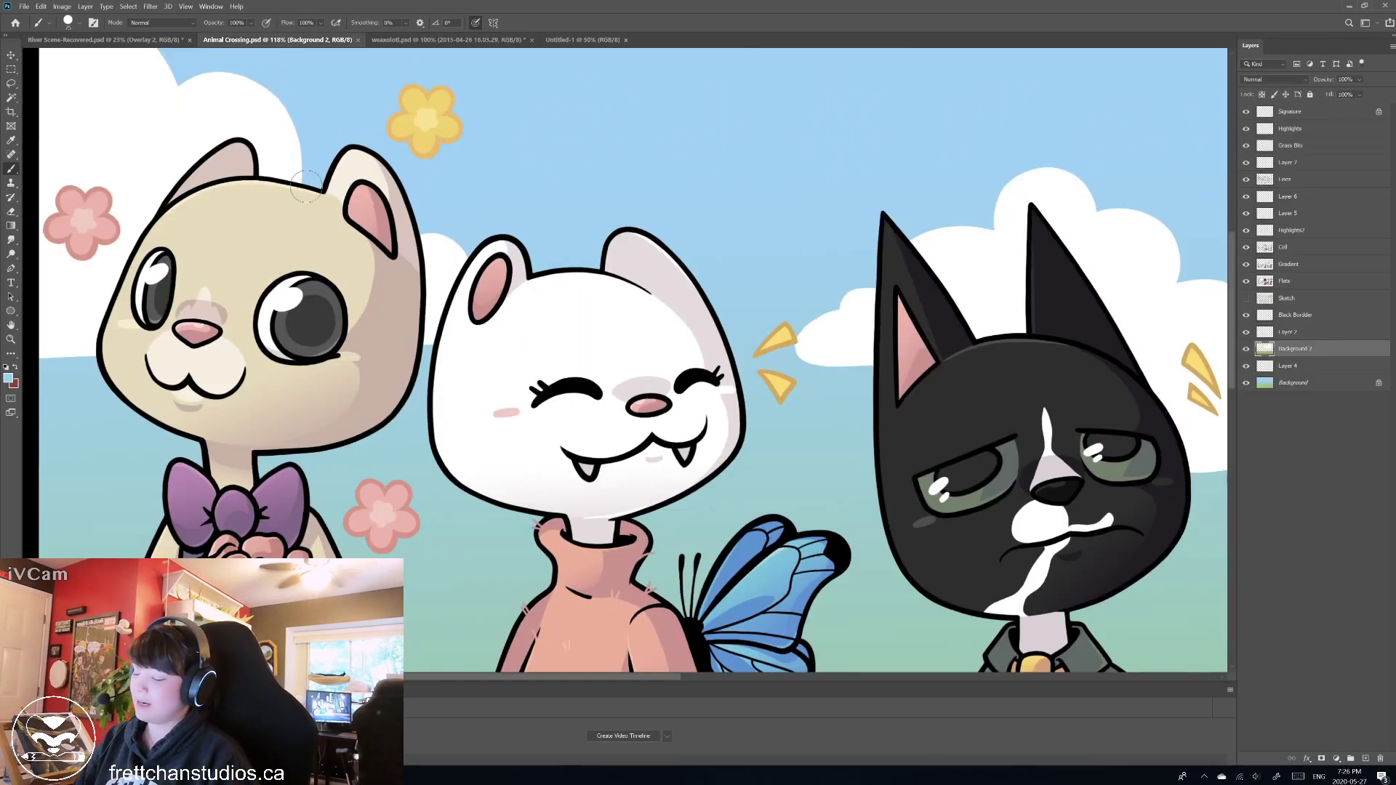
key("ctrl+minus")
key("ctrl+minus")
key("ctrl+minus")
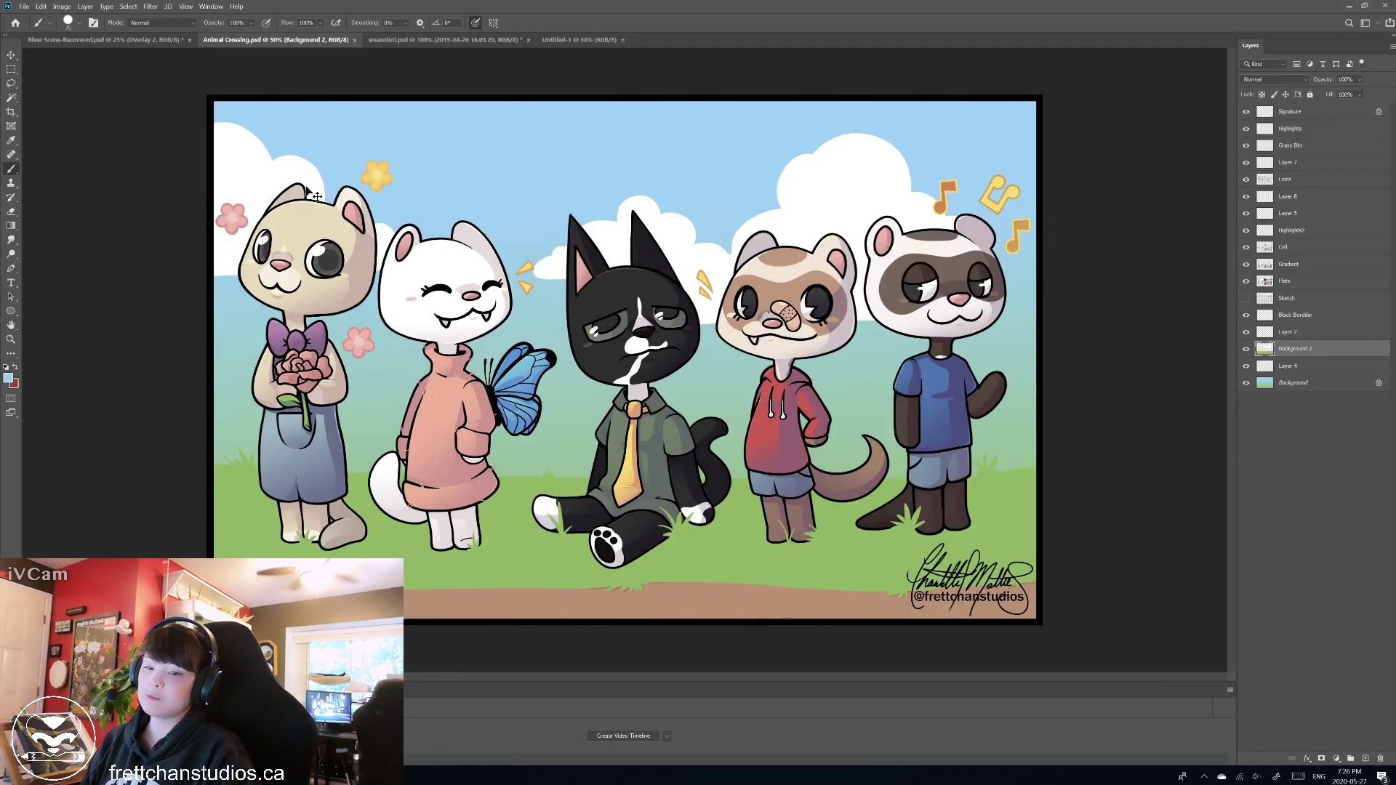
key("ctrl+plus")
key("ctrl+minus")
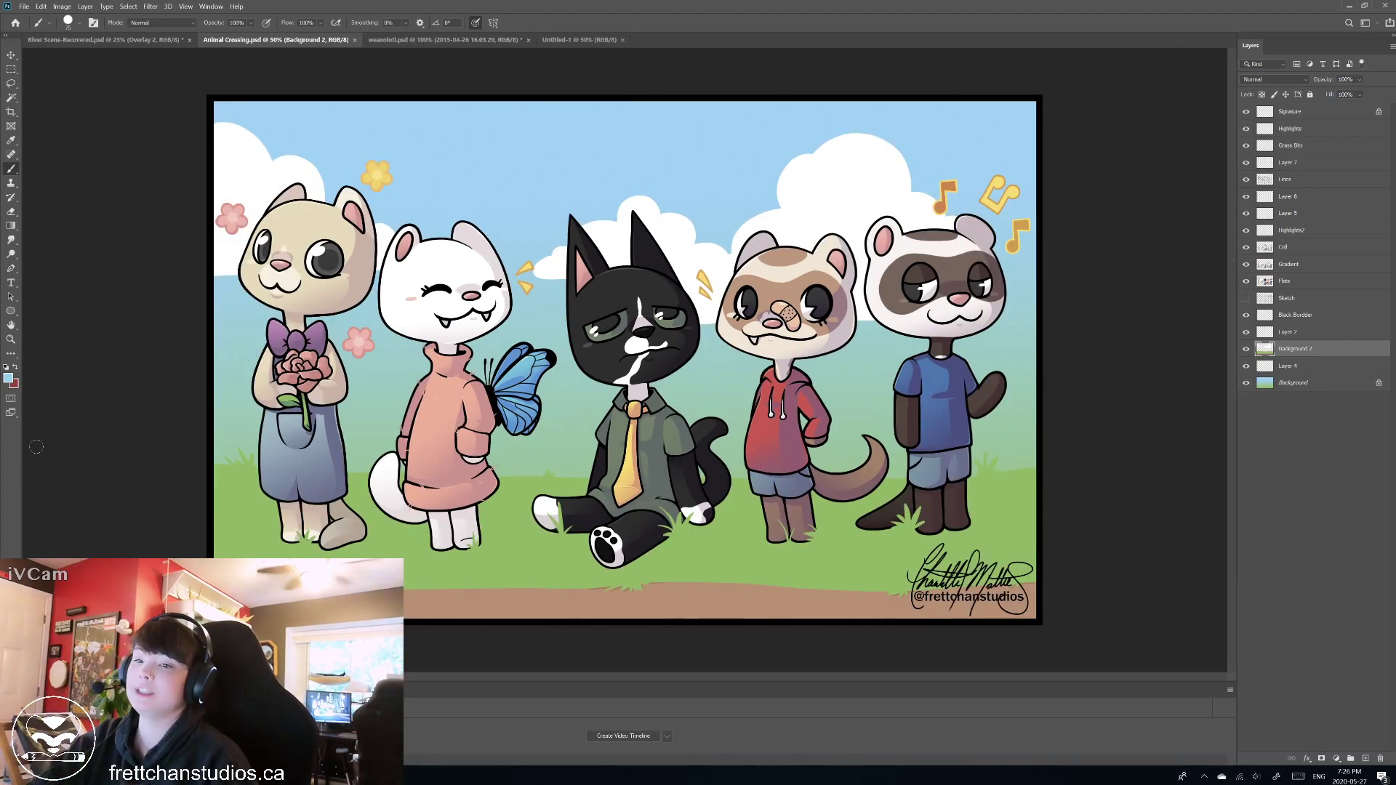
left_click(83, 39)
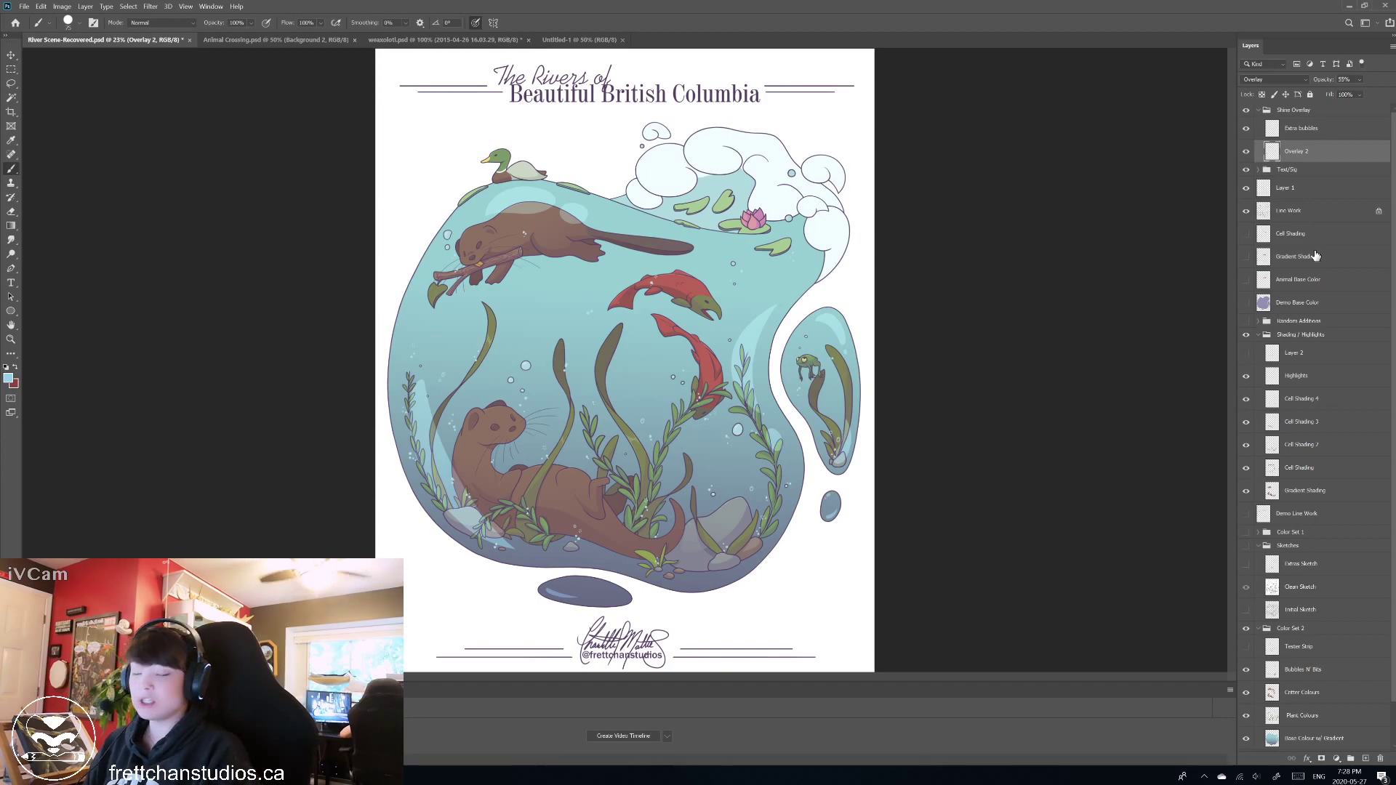
Duplicate the Overlay 2 layer, switch the copy off and on to compare the stronger shine, and delete the copy.
key("ctrl+j")
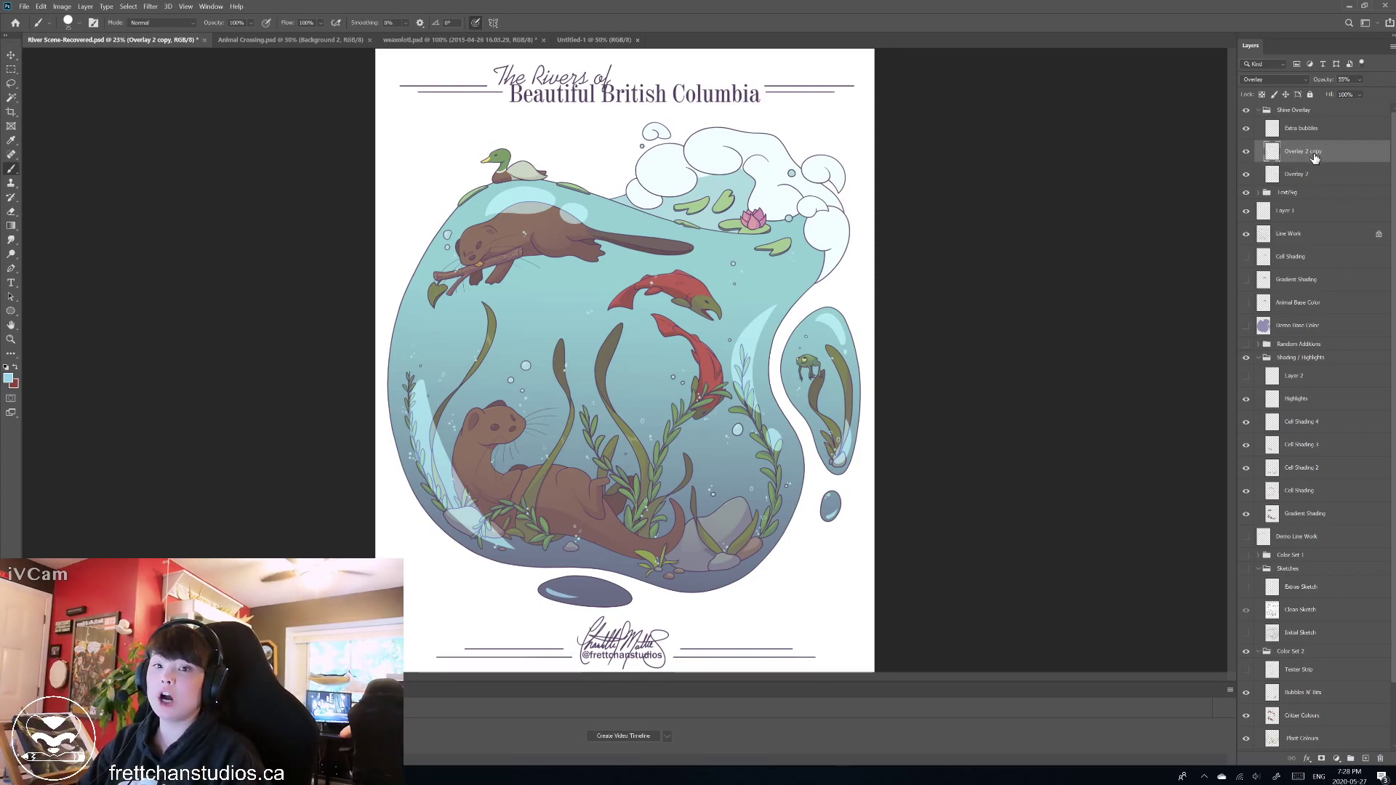
left_click(1246, 152)
left_click(1246, 152)
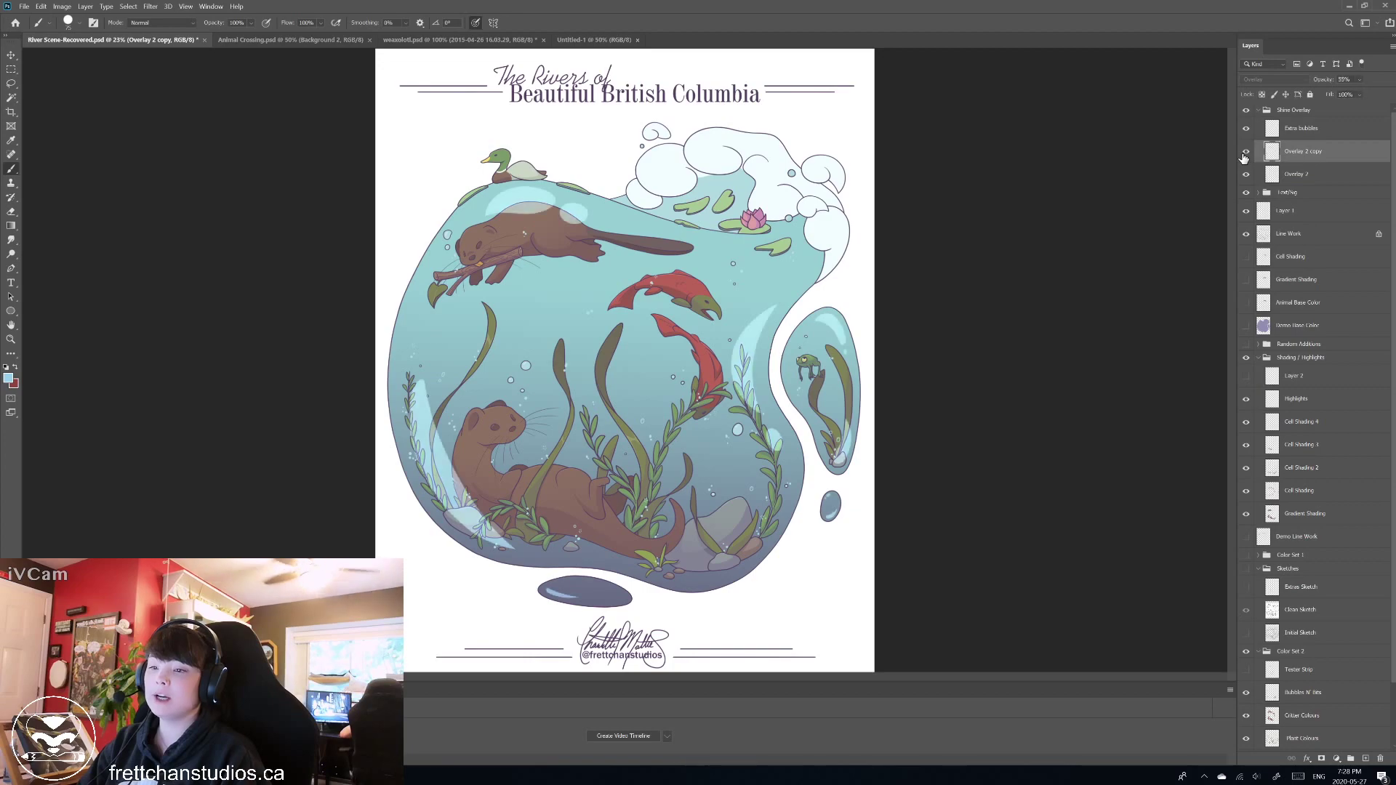
left_click(1246, 152)
left_click(1245, 152)
left_click(1245, 153)
left_click(1245, 152)
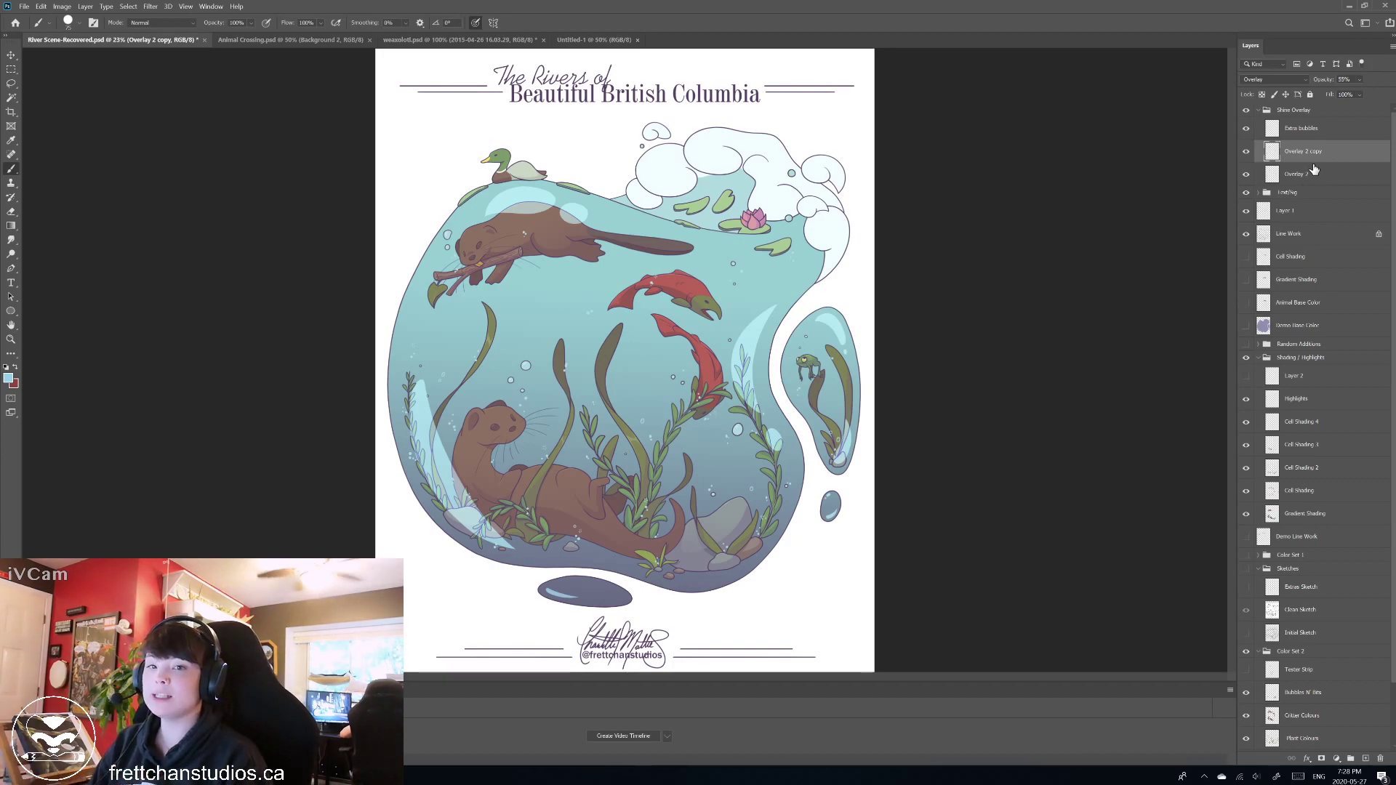
key("Delete")
Raise Overlay 2's opacity to 100% and switch its visibility off and on to compare the shine, leaving it shown.
left_click(1244, 154)
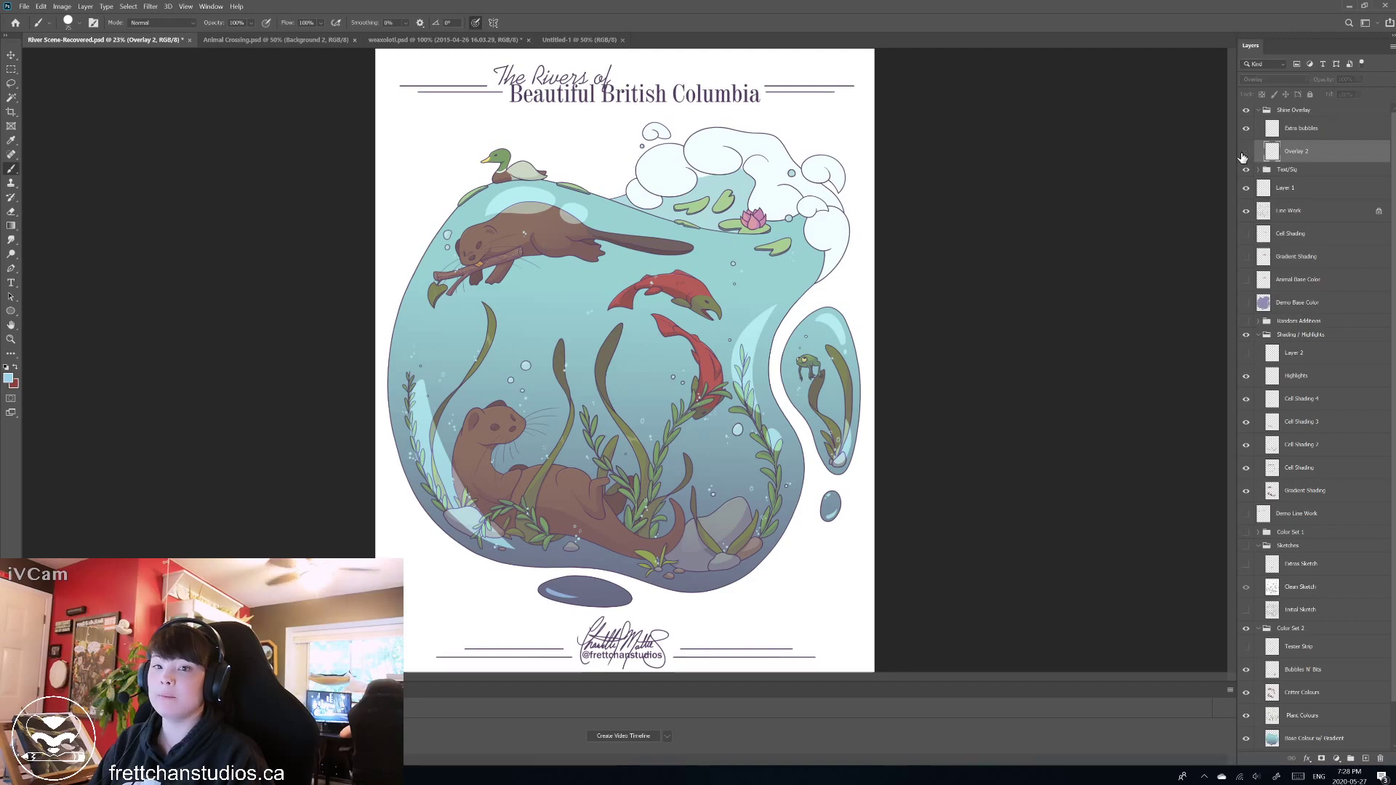
left_click(1246, 152)
left_click(1246, 152)
left_click(1245, 152)
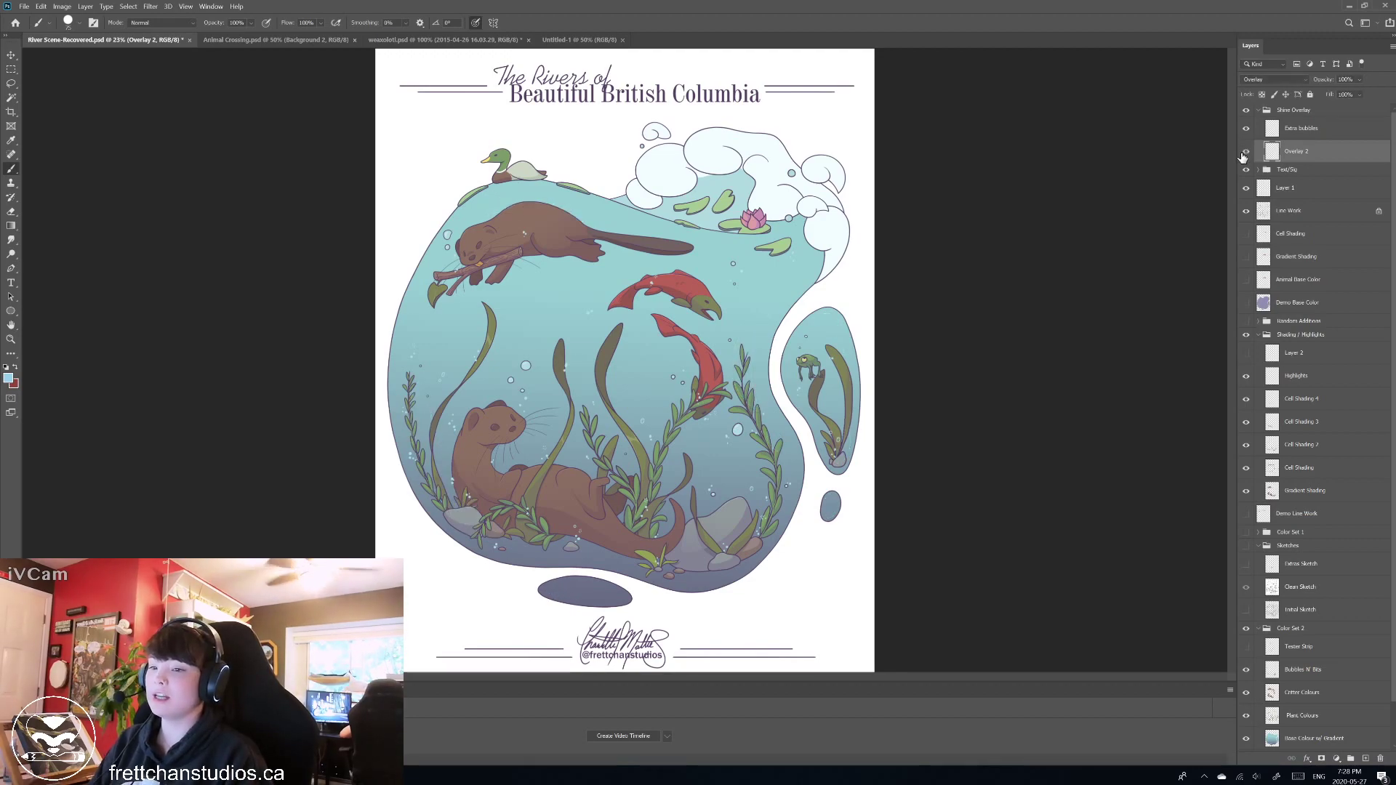
left_click(1245, 154)
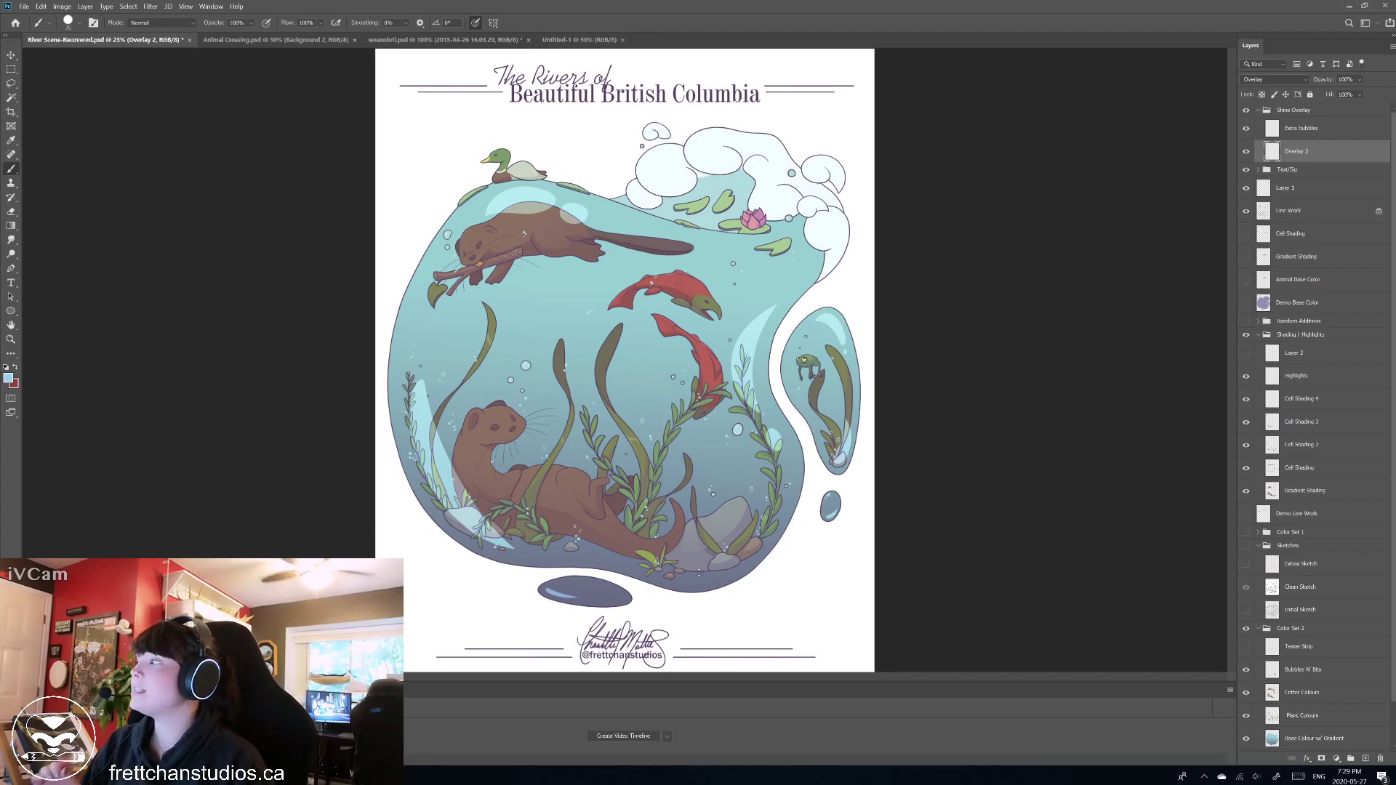
left_click(41, 6)
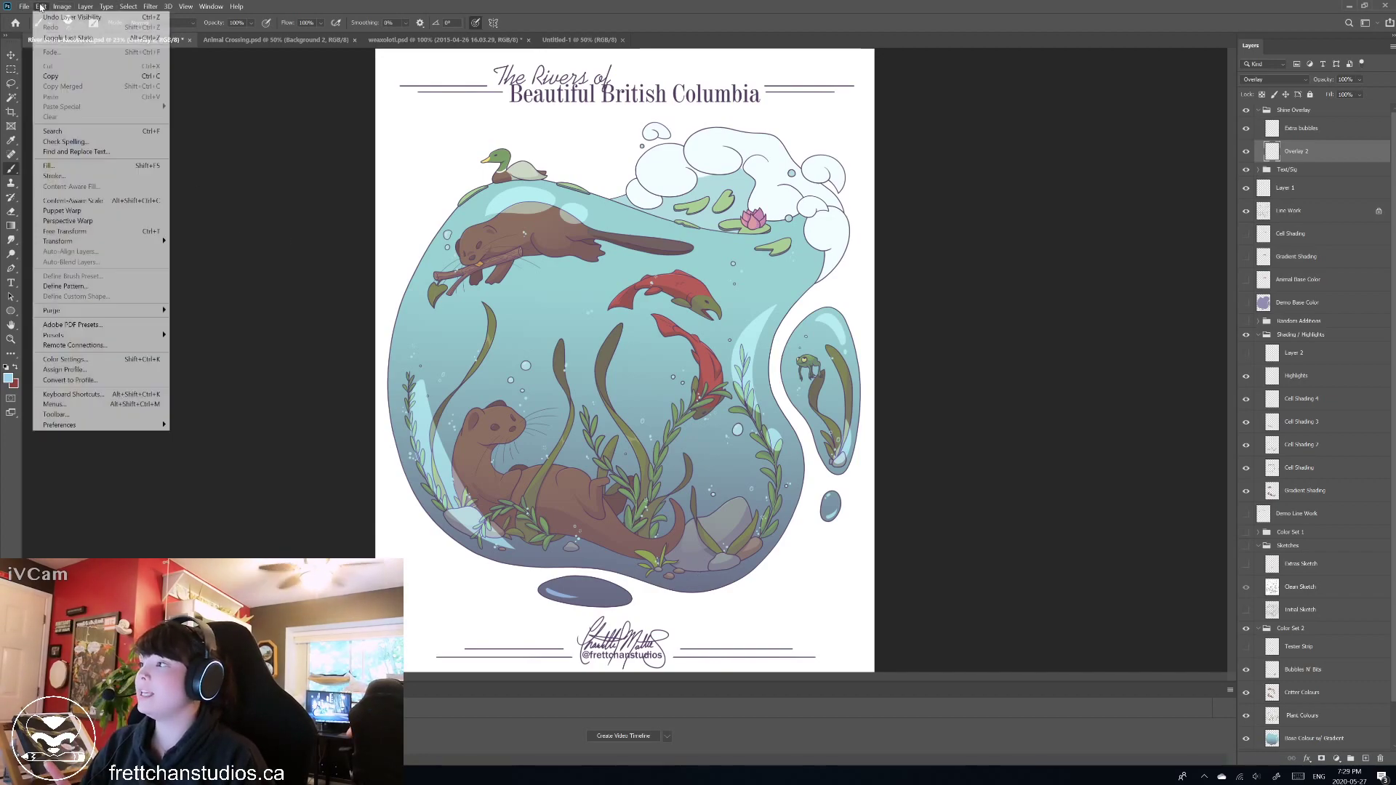
mouse_move(59, 424)
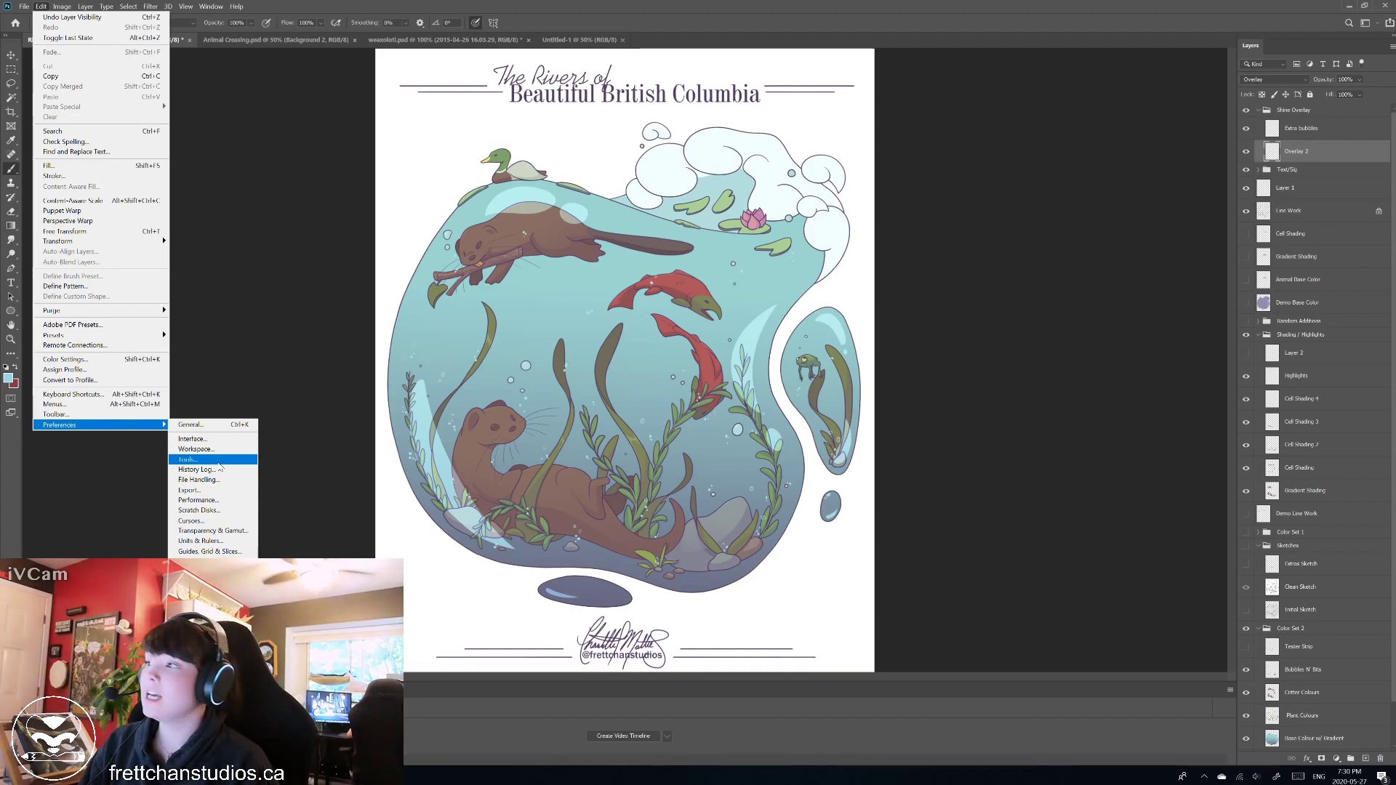
left_click(301, 283)
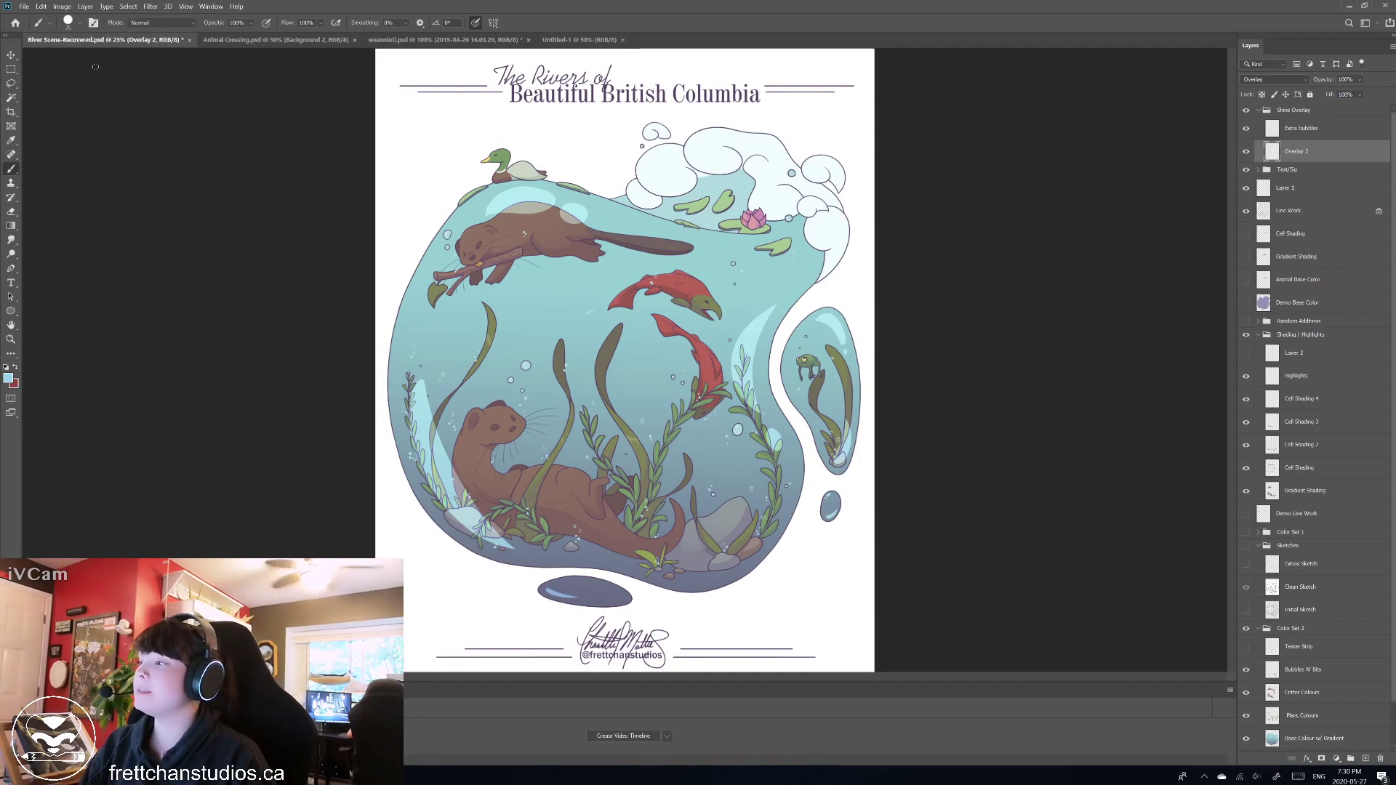